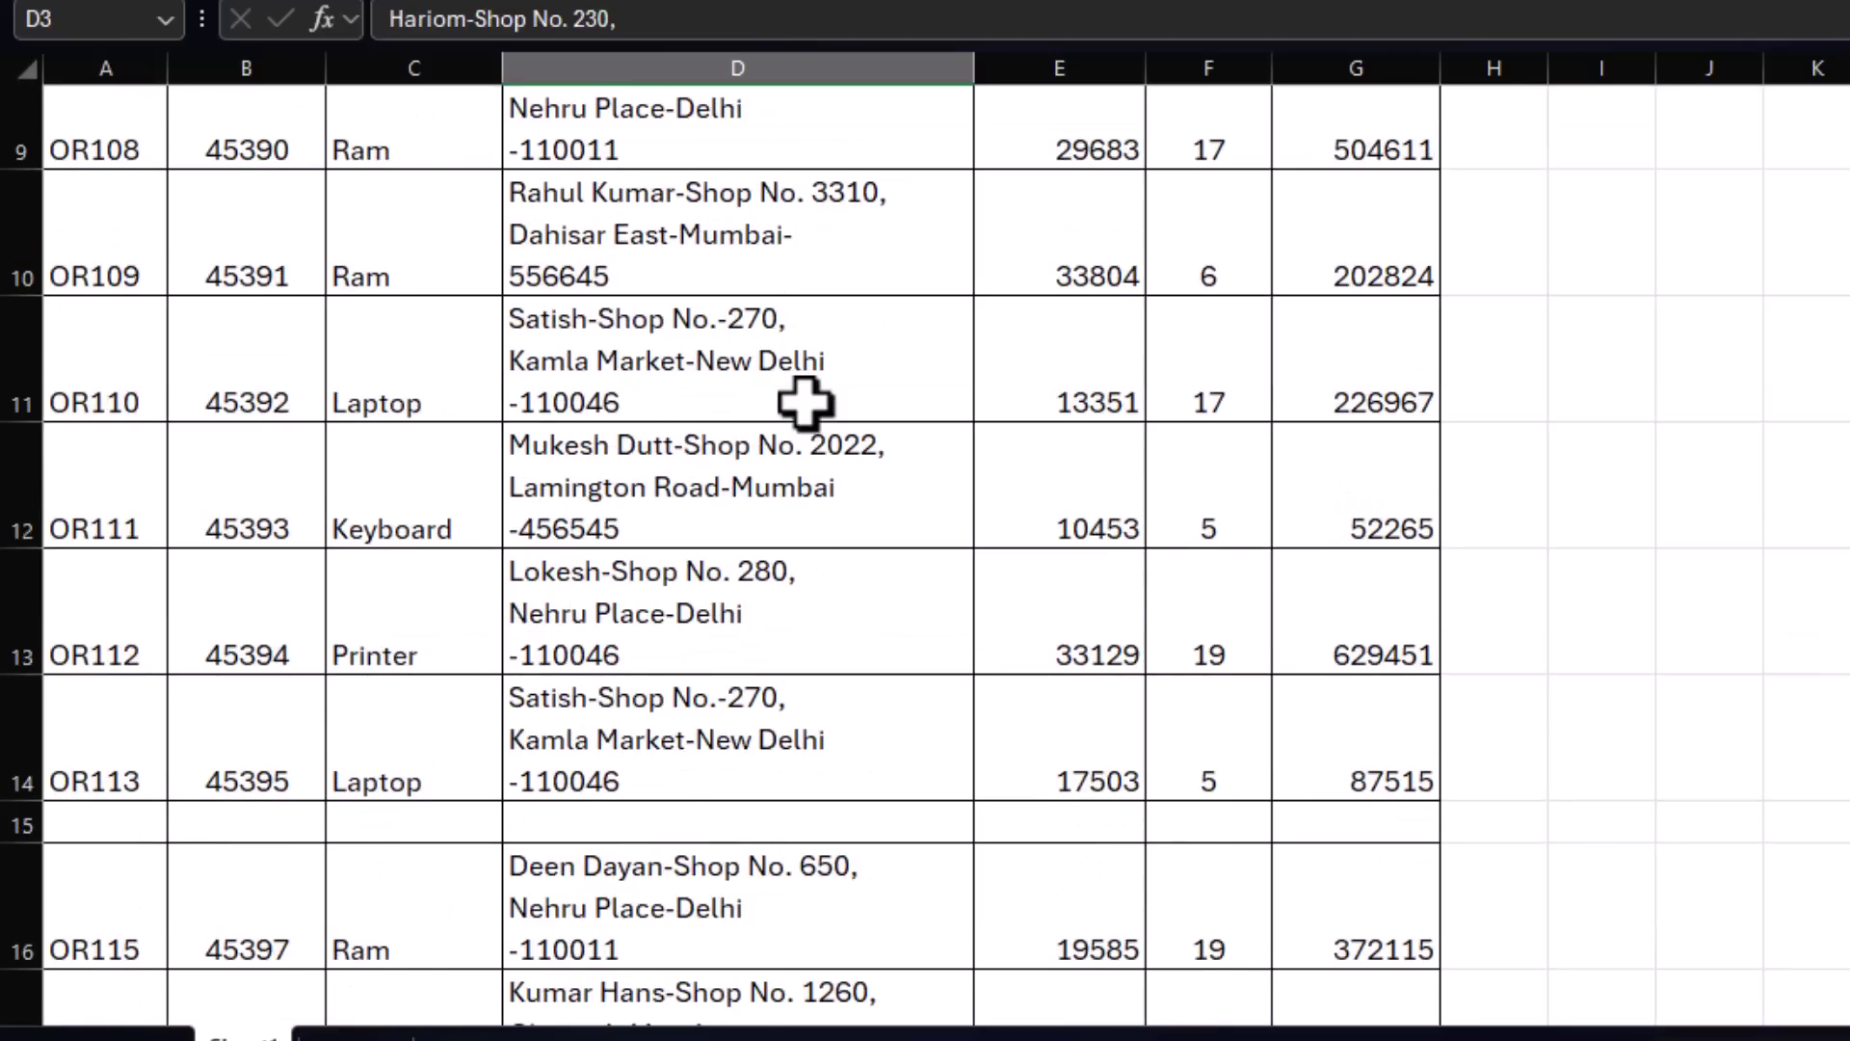
Examine the order table down to its last row, including the Product, Qty and Address columns.
scroll(805, 400, up, 2)
scroll(805, 400, up, 6)
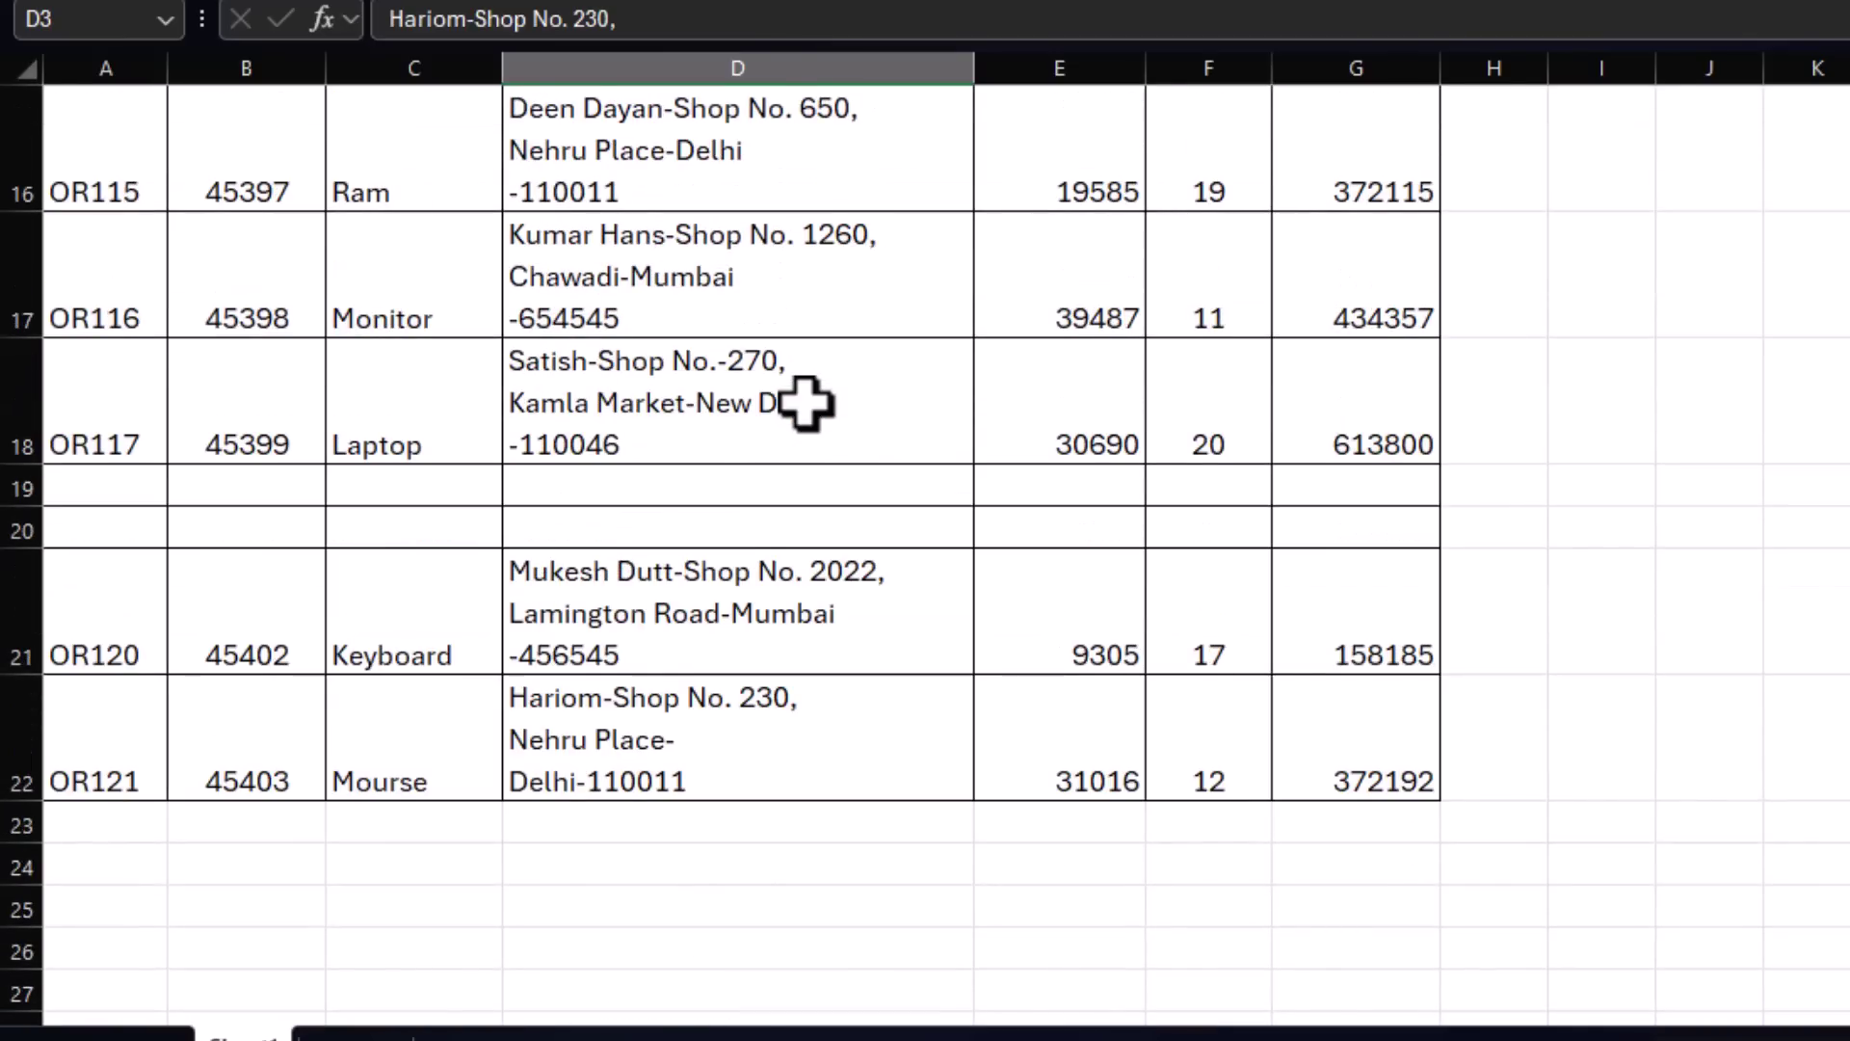
scroll(805, 400, up, 1)
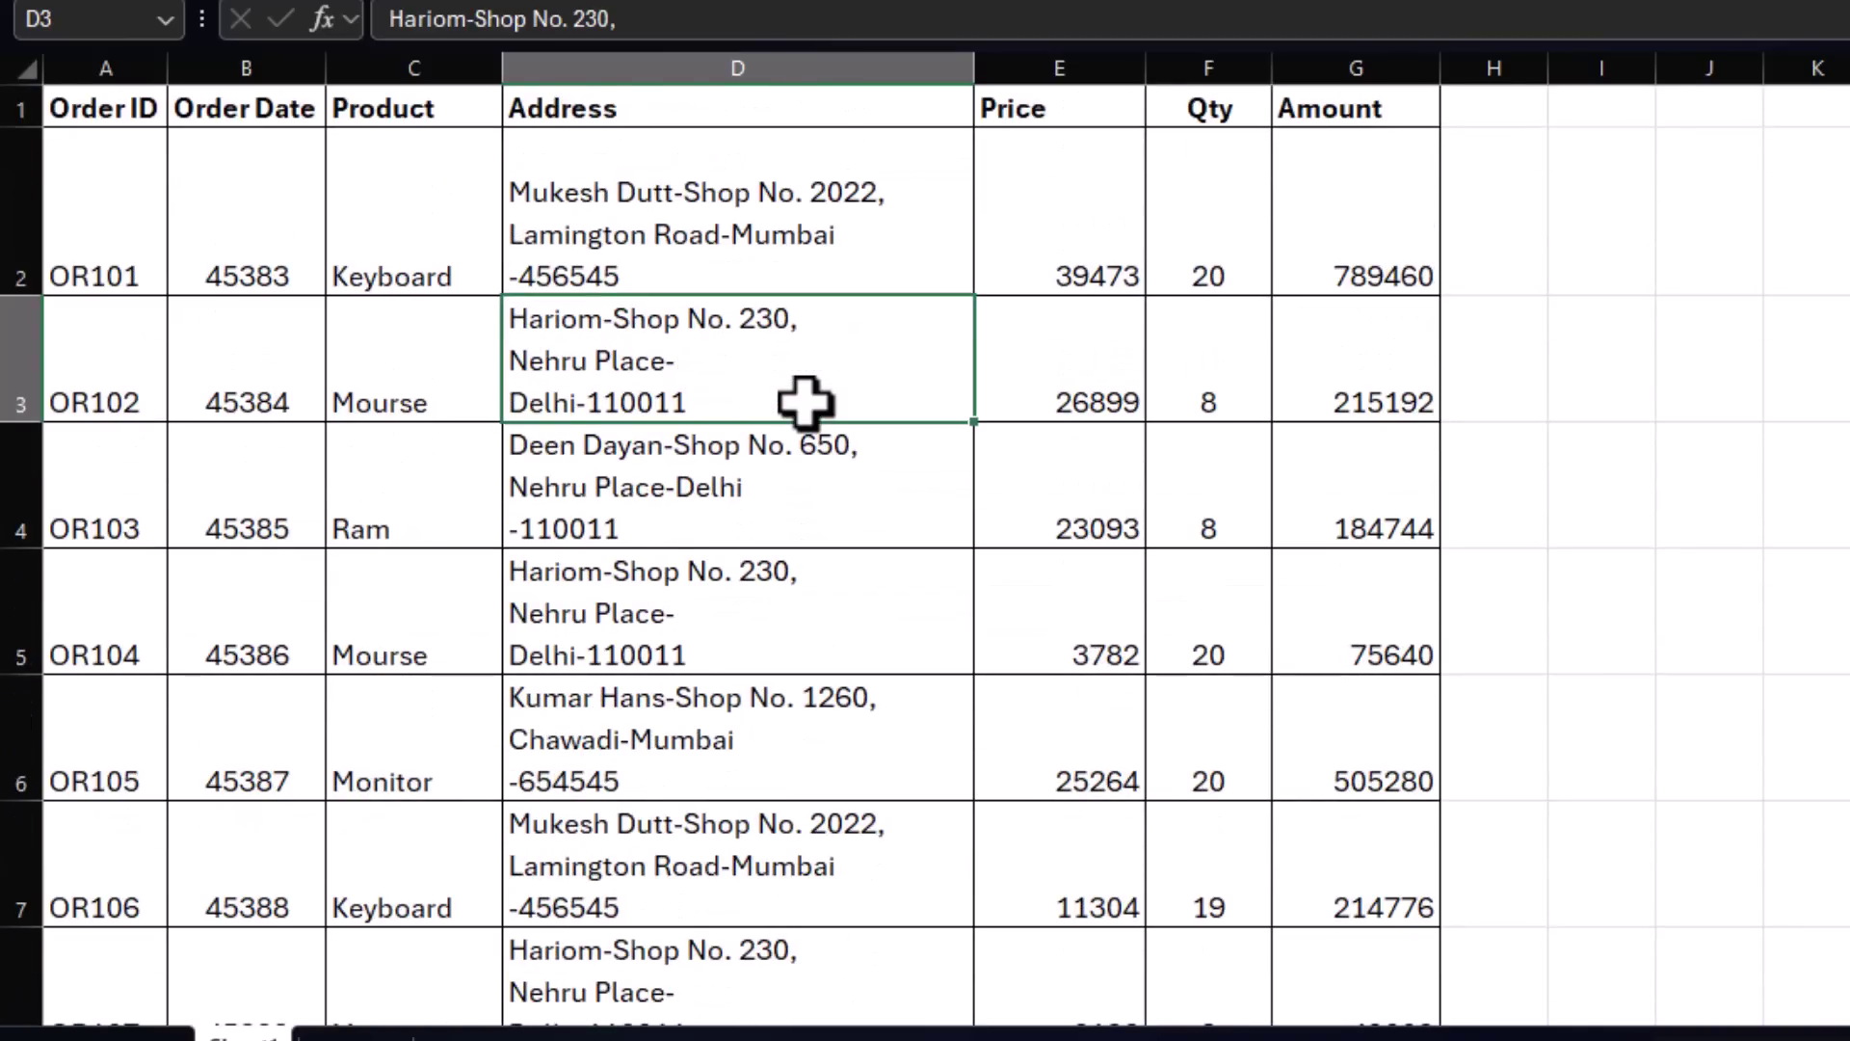
click(467, 265)
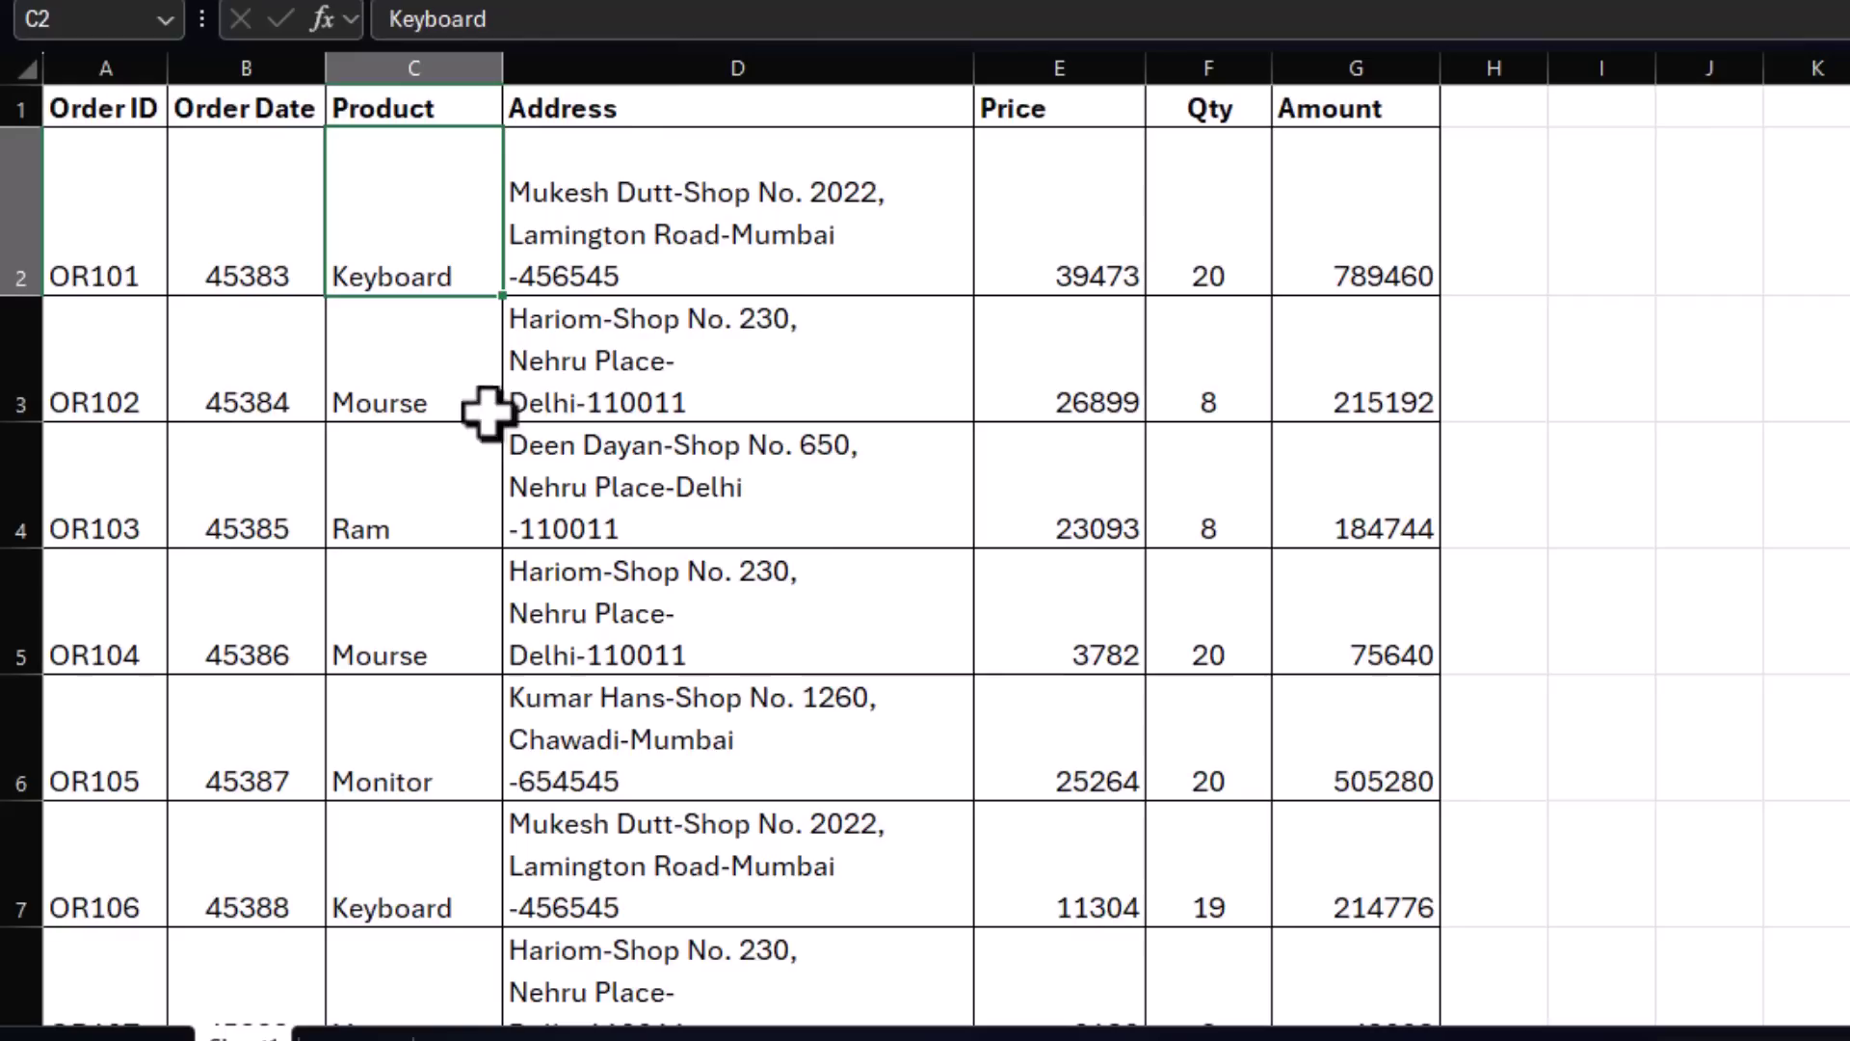
drag(1202, 226, 1206, 603)
click(1198, 251)
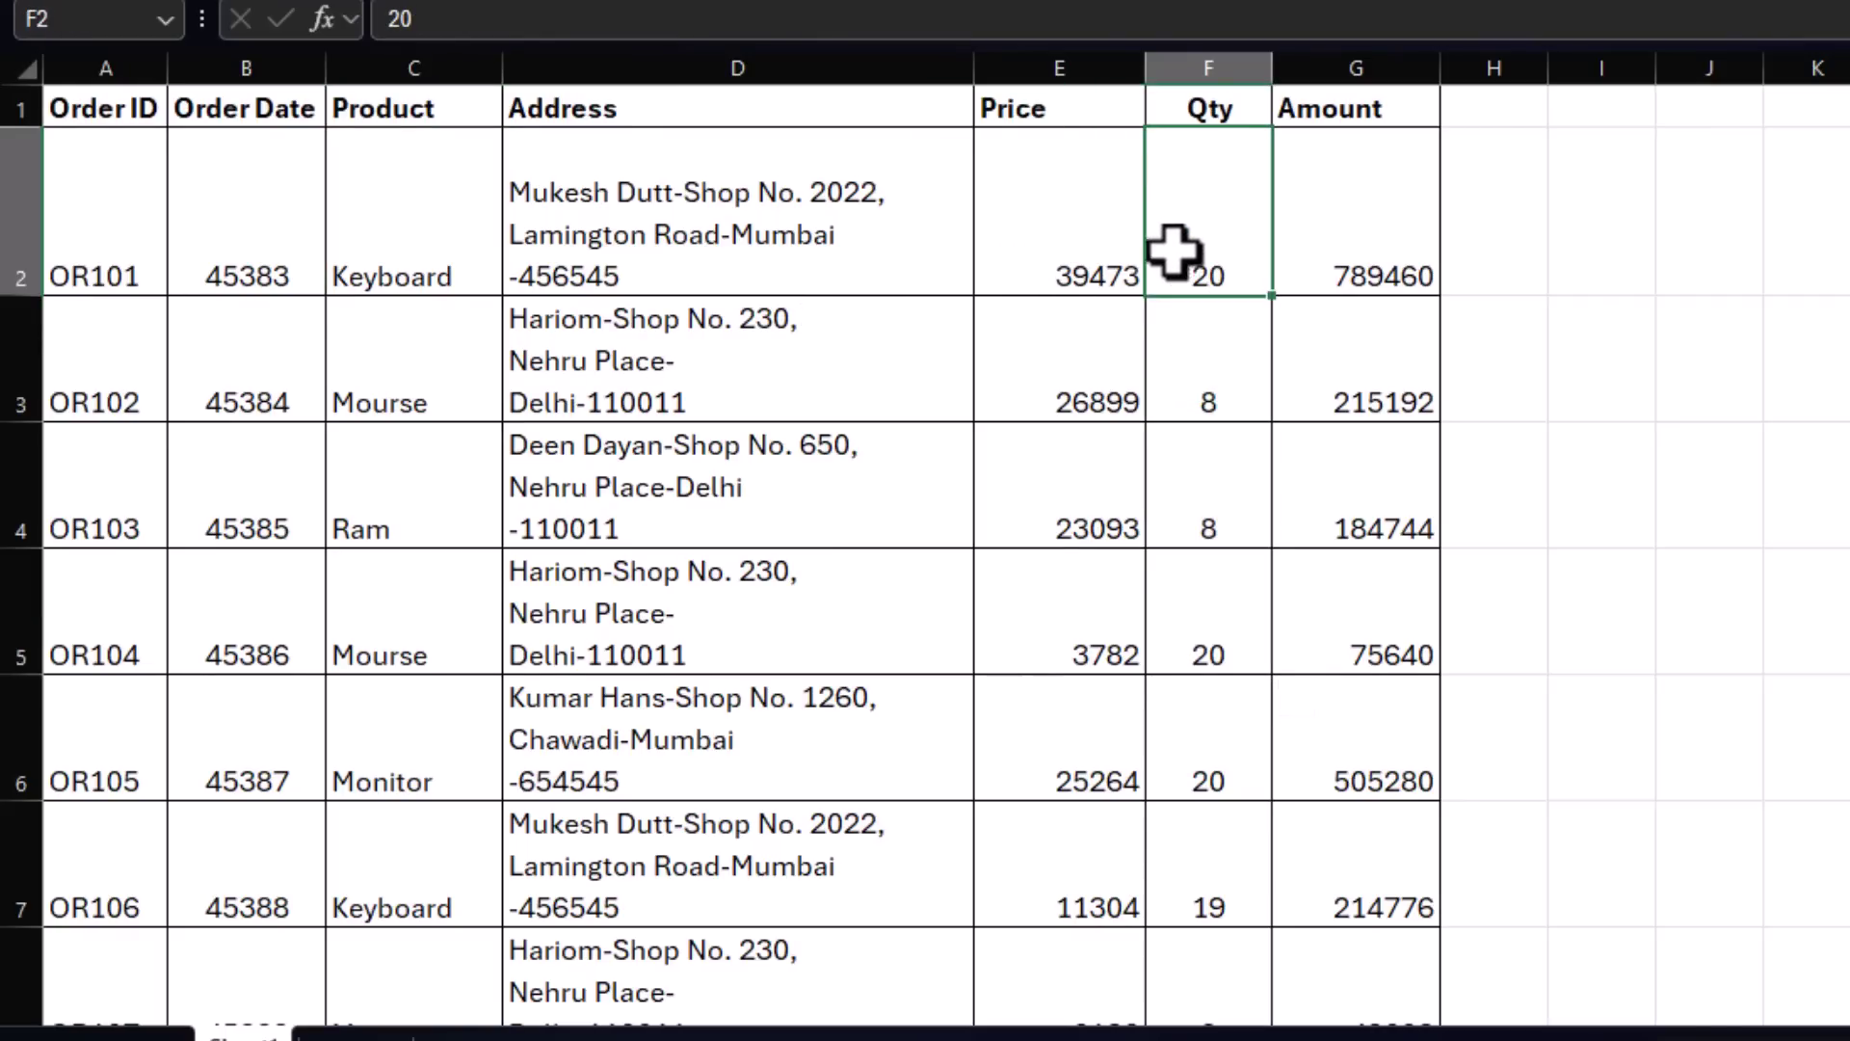
click(766, 236)
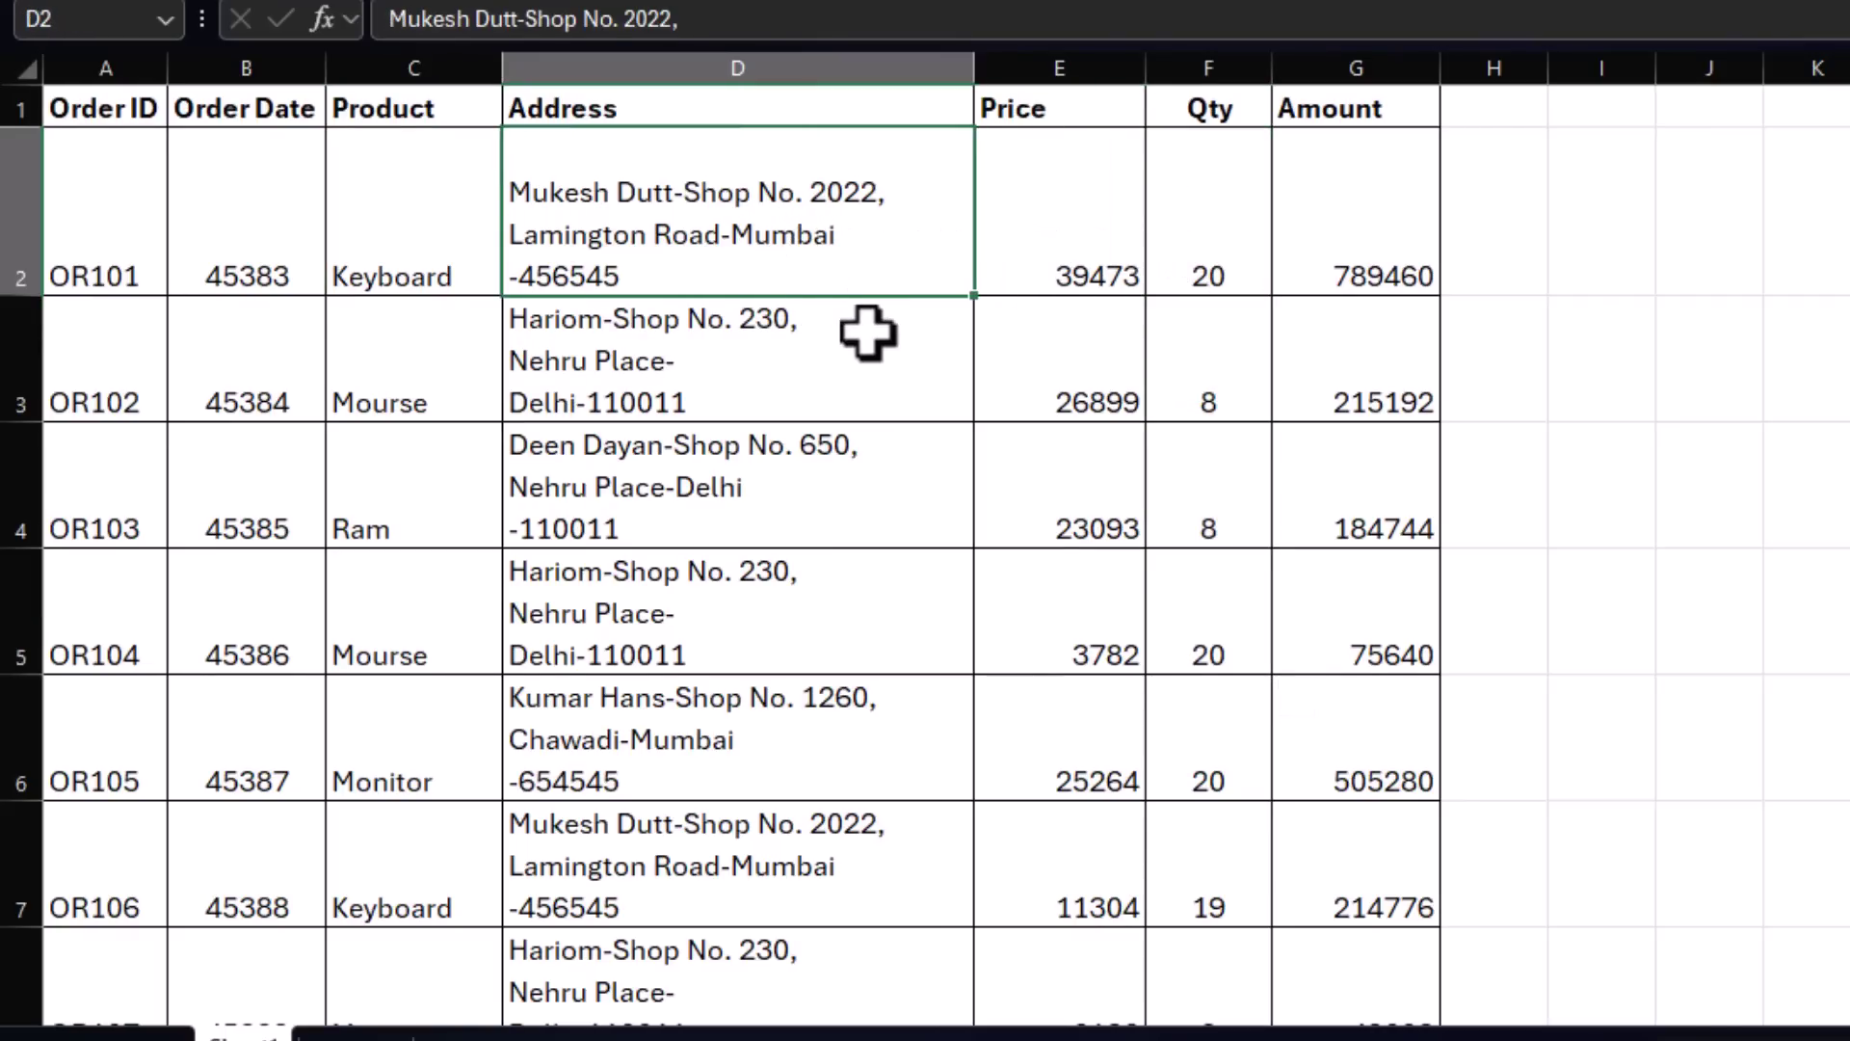
click(681, 375)
click(714, 490)
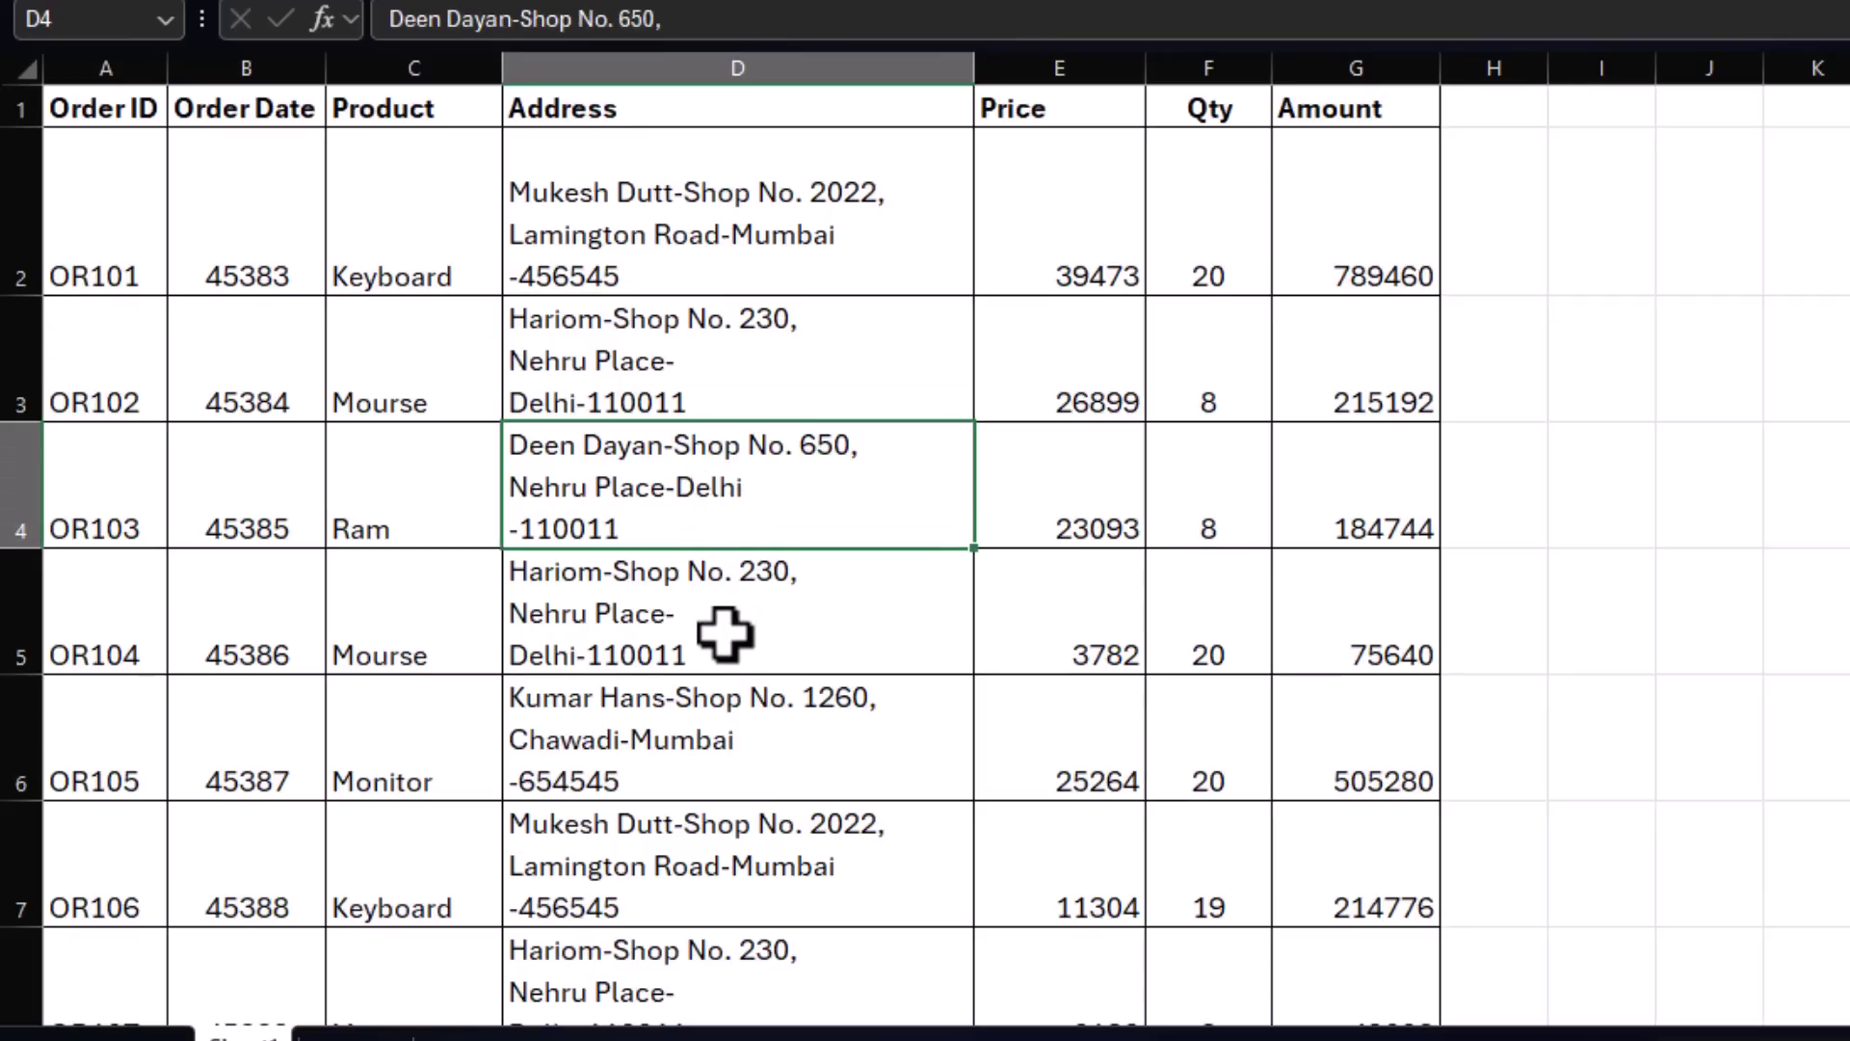
click(724, 742)
click(729, 846)
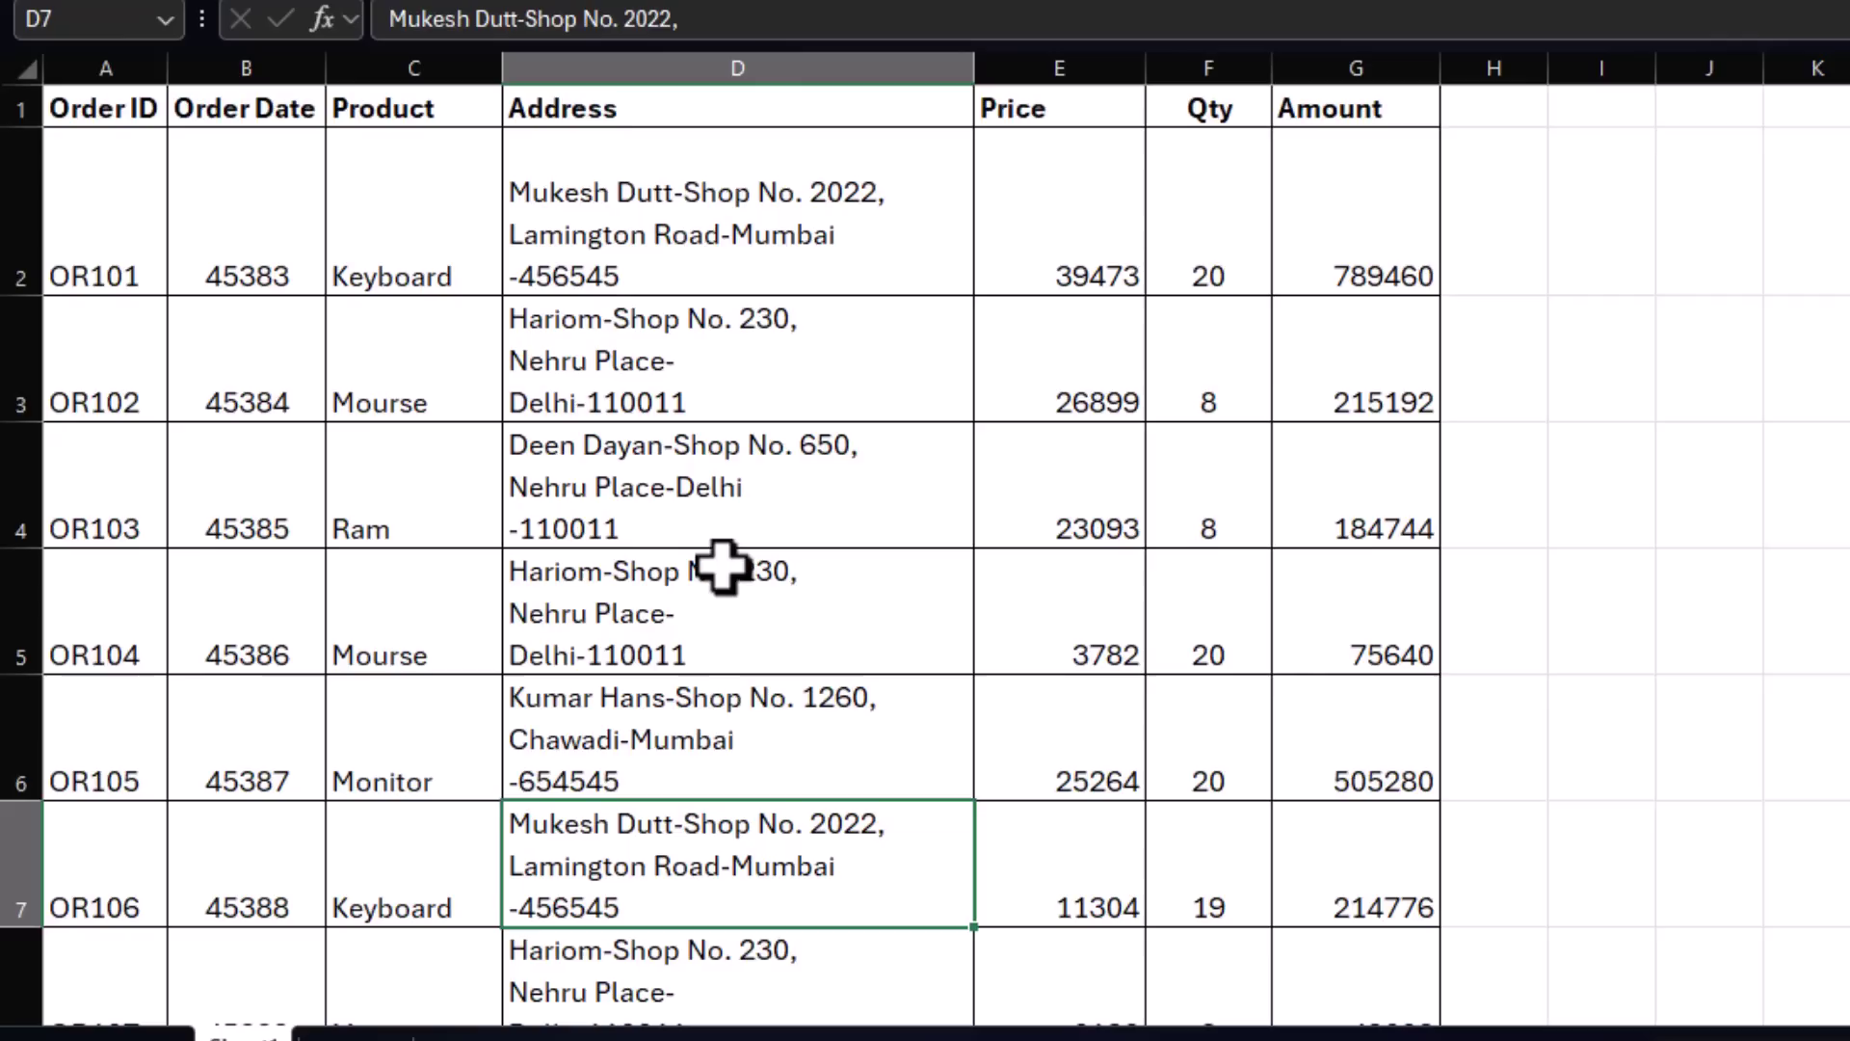
click(734, 259)
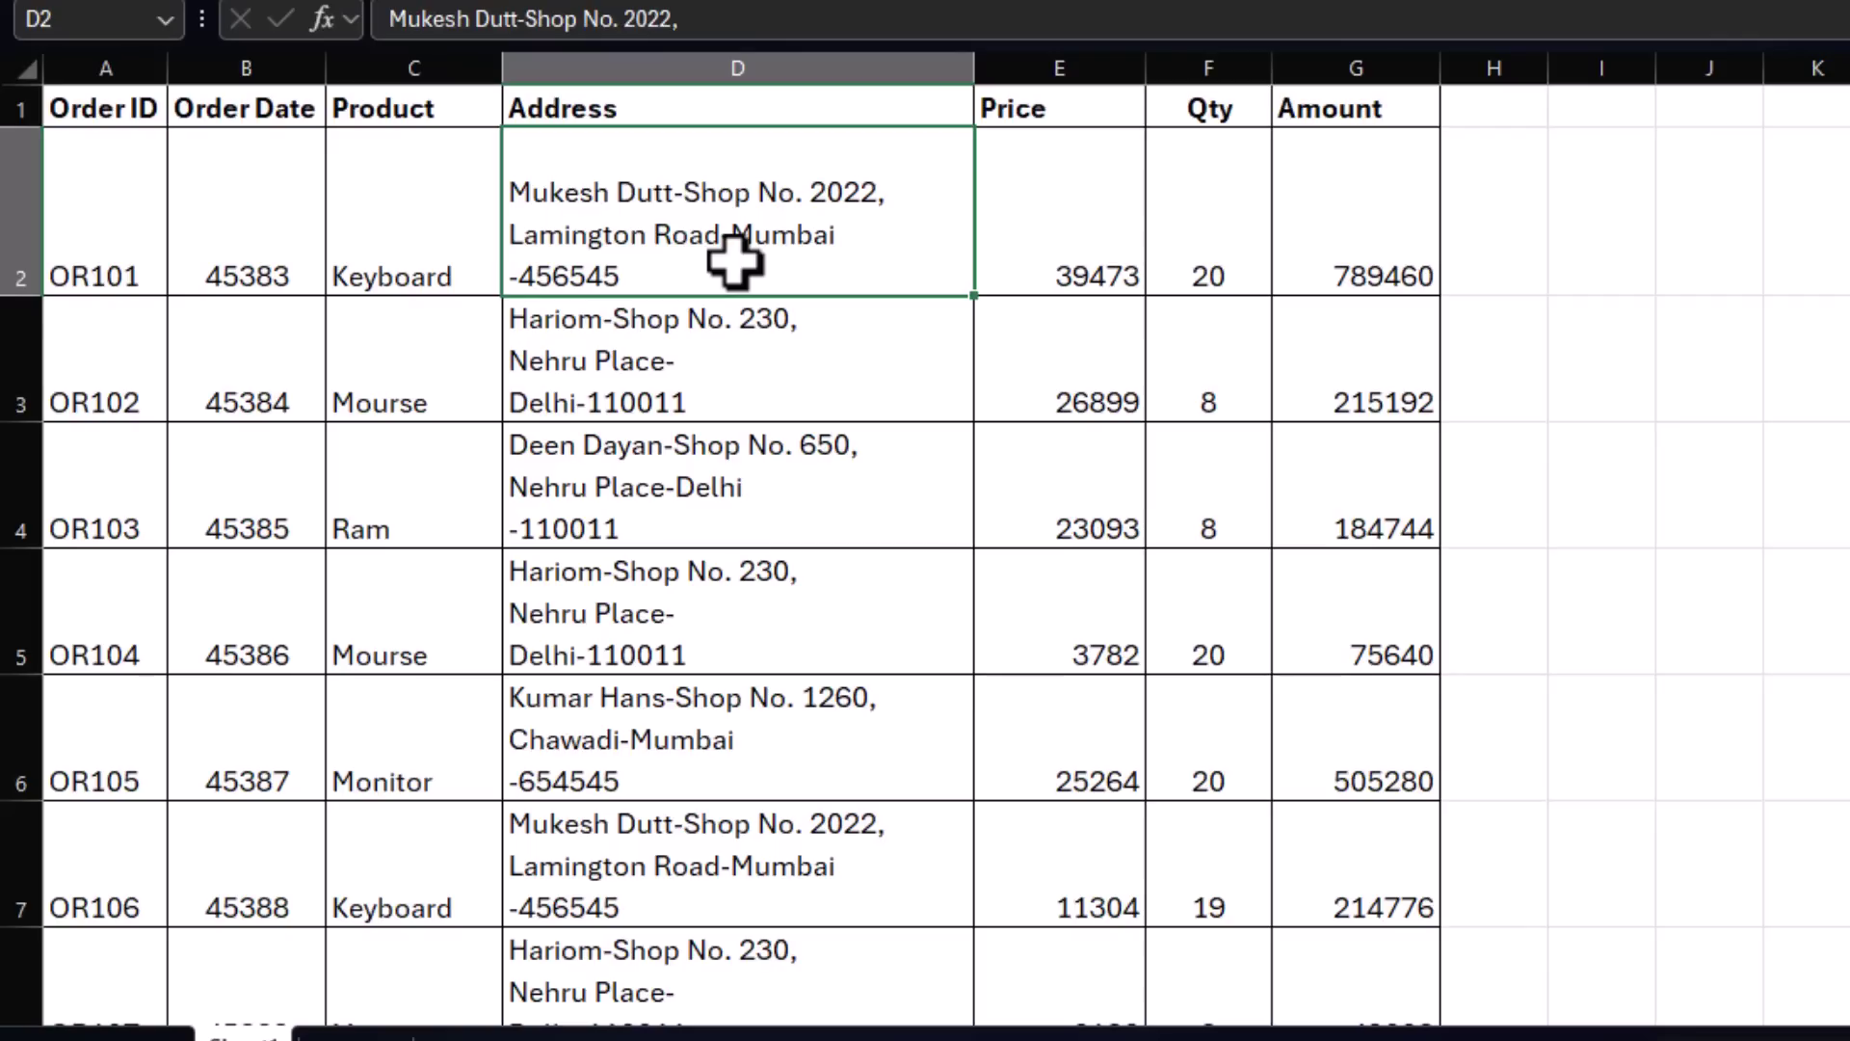
Inspect the Order Date values in column B, the Order IDs in column A and the first address.
drag(273, 207, 260, 747)
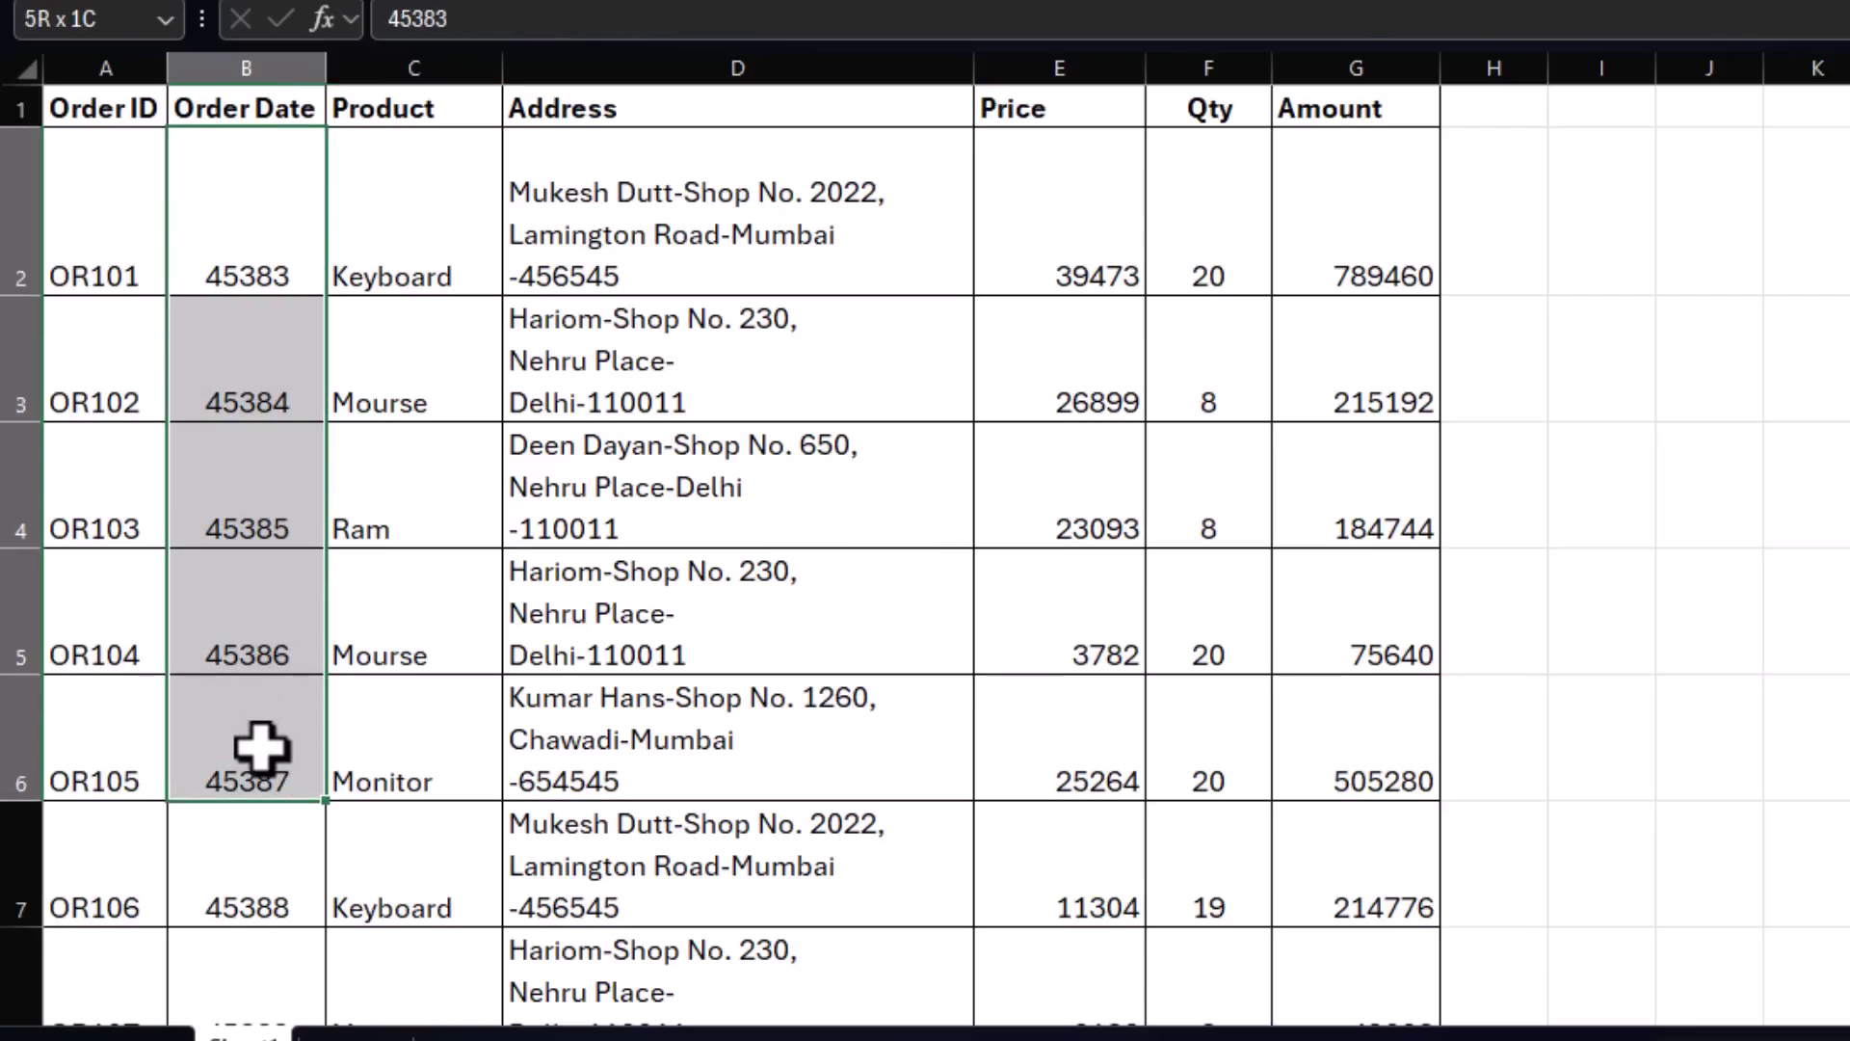
click(240, 401)
click(227, 507)
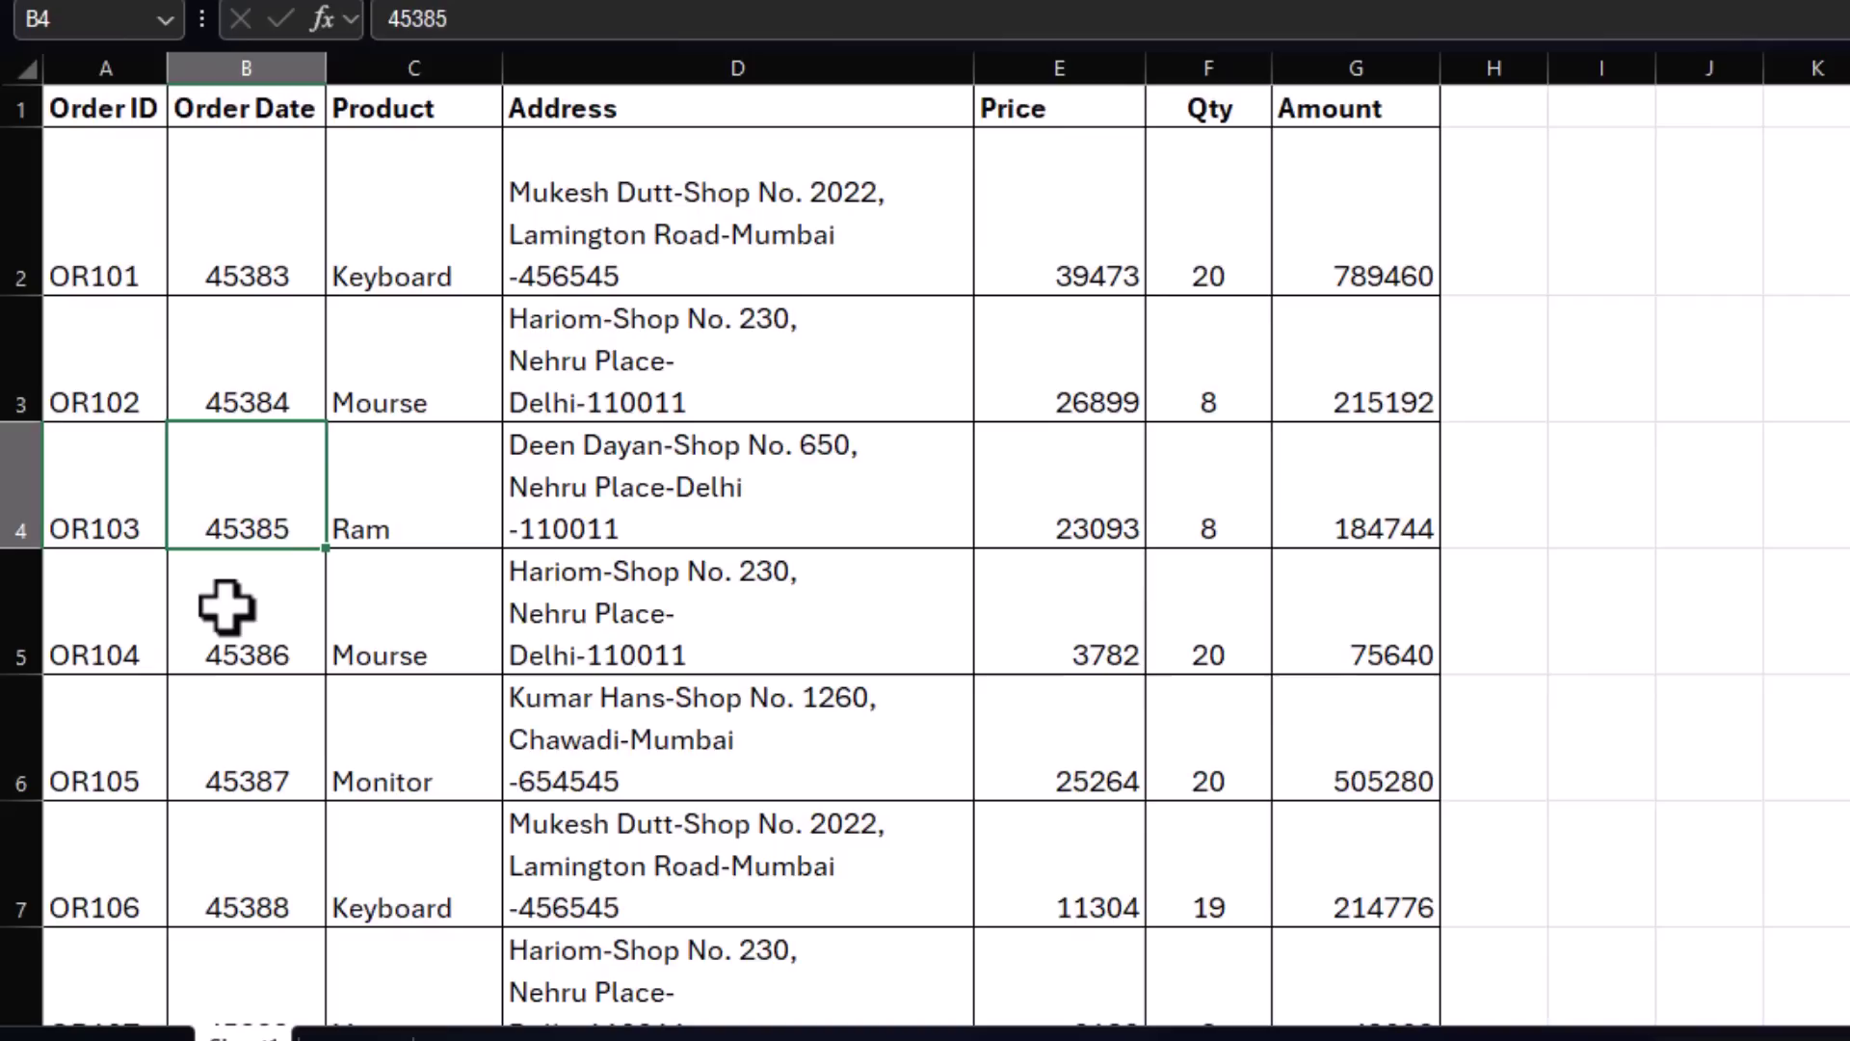
click(227, 604)
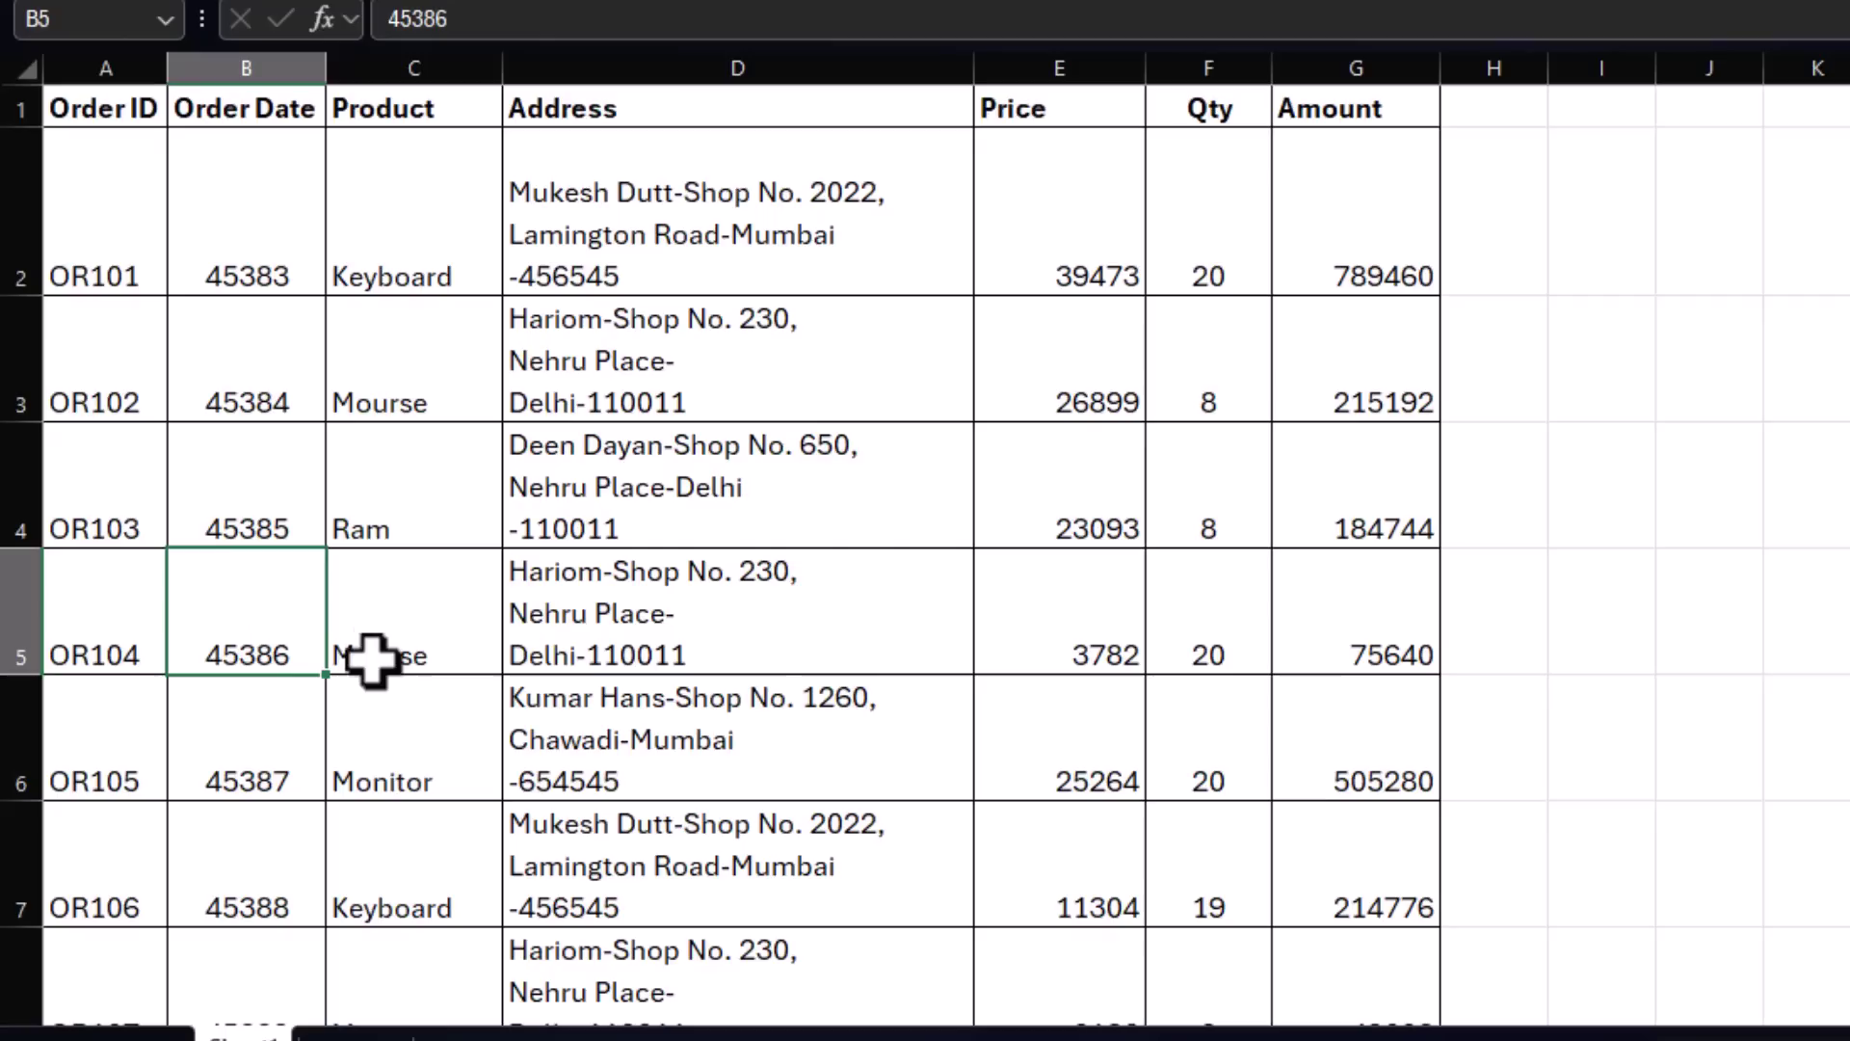
drag(92, 189, 98, 593)
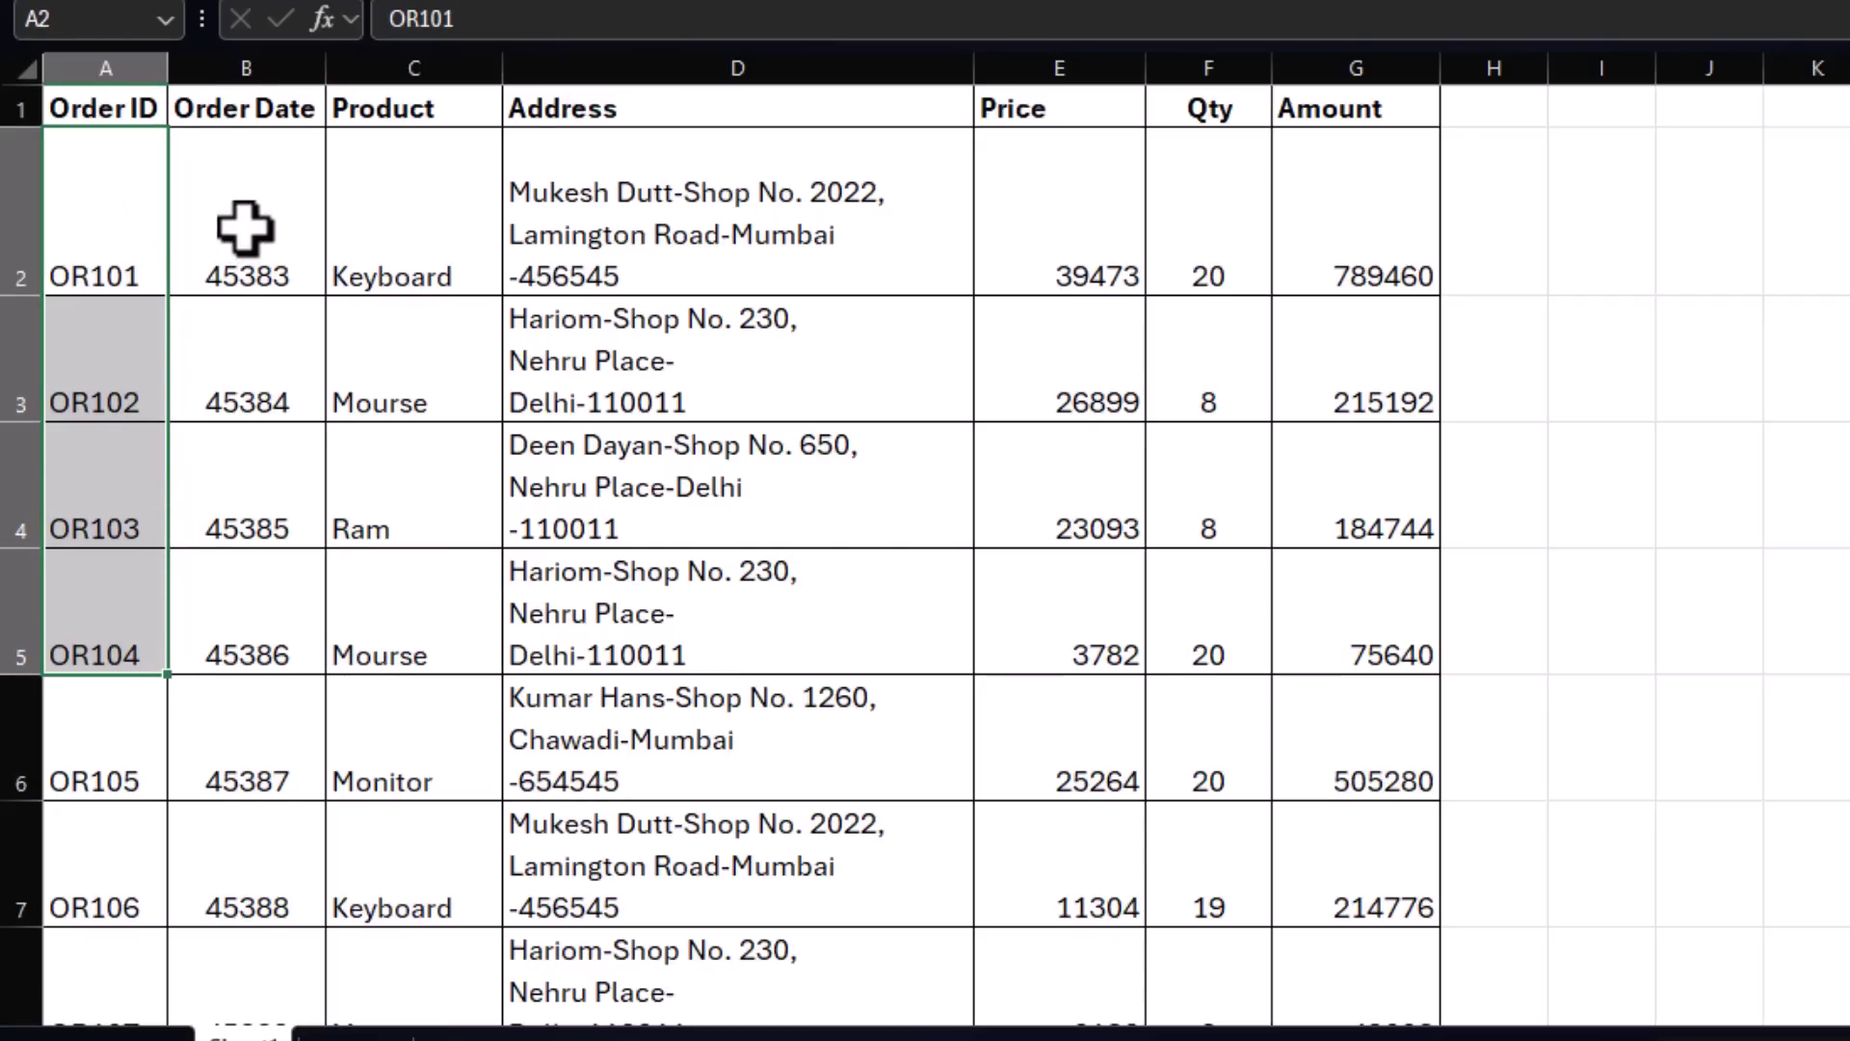
drag(247, 227, 252, 604)
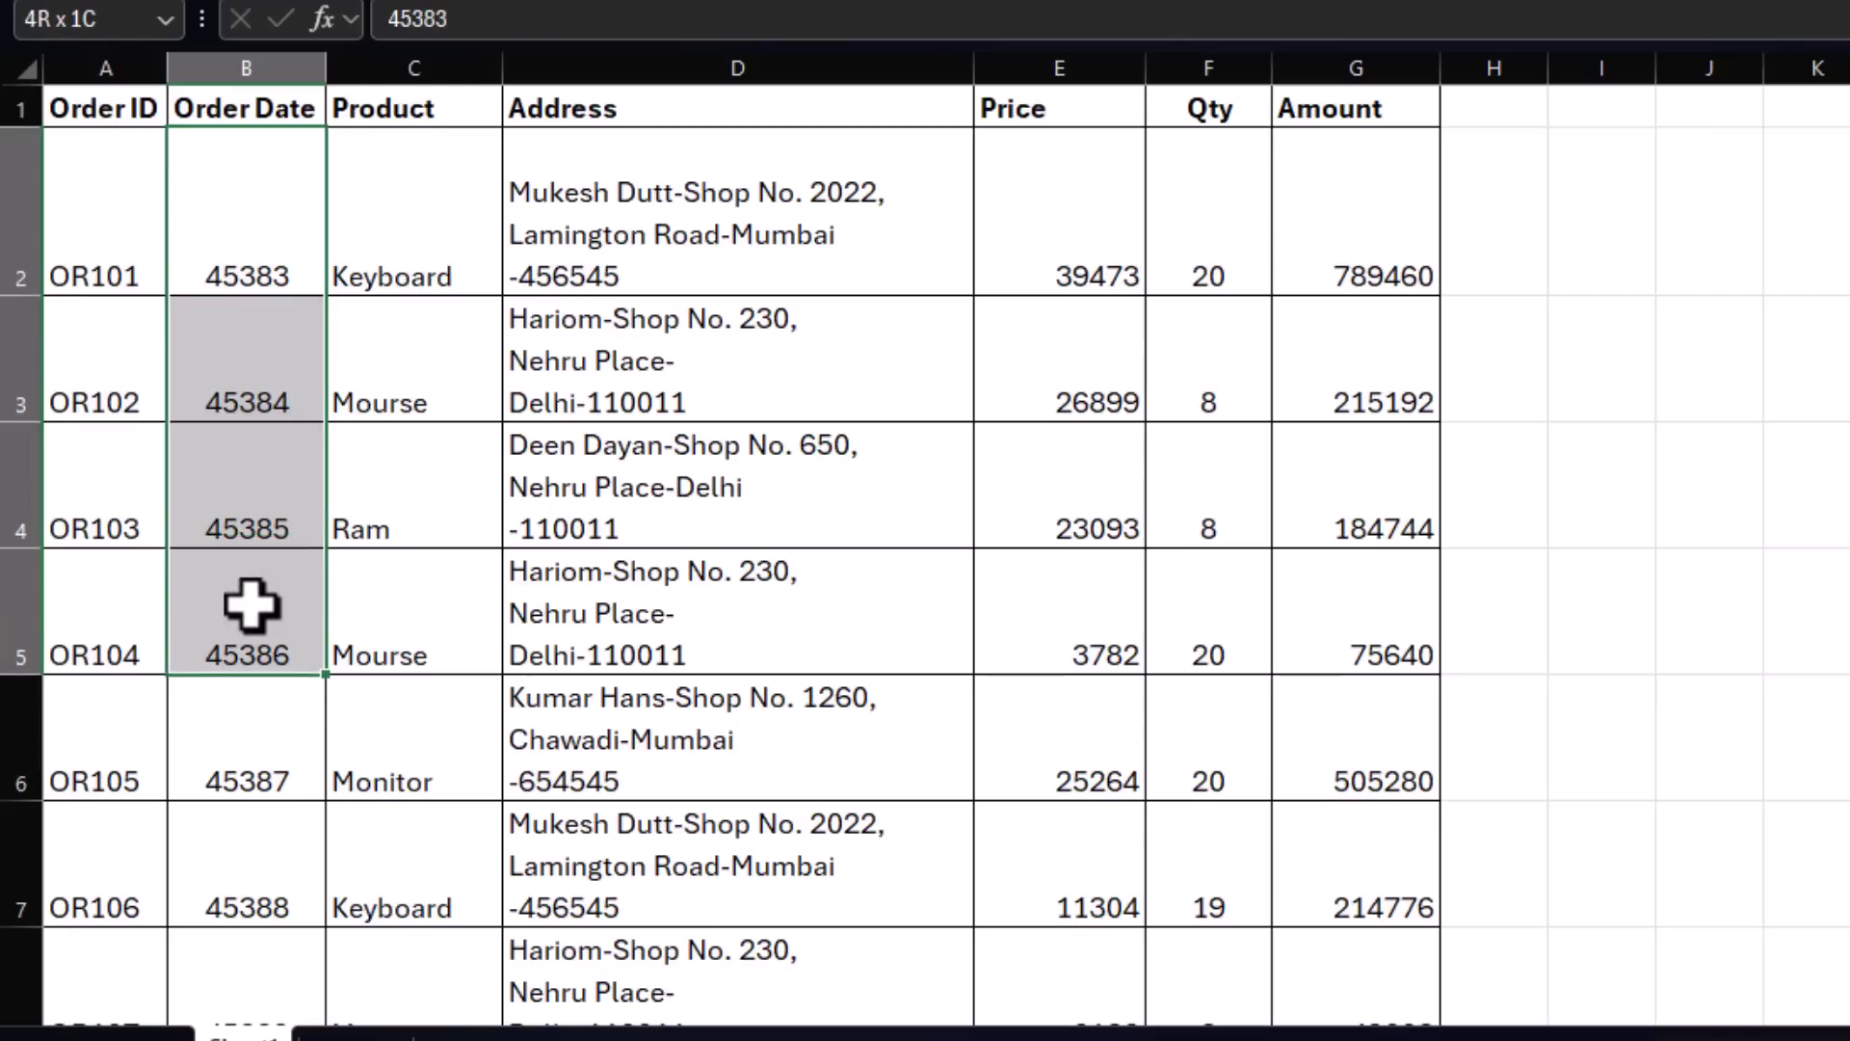
click(657, 267)
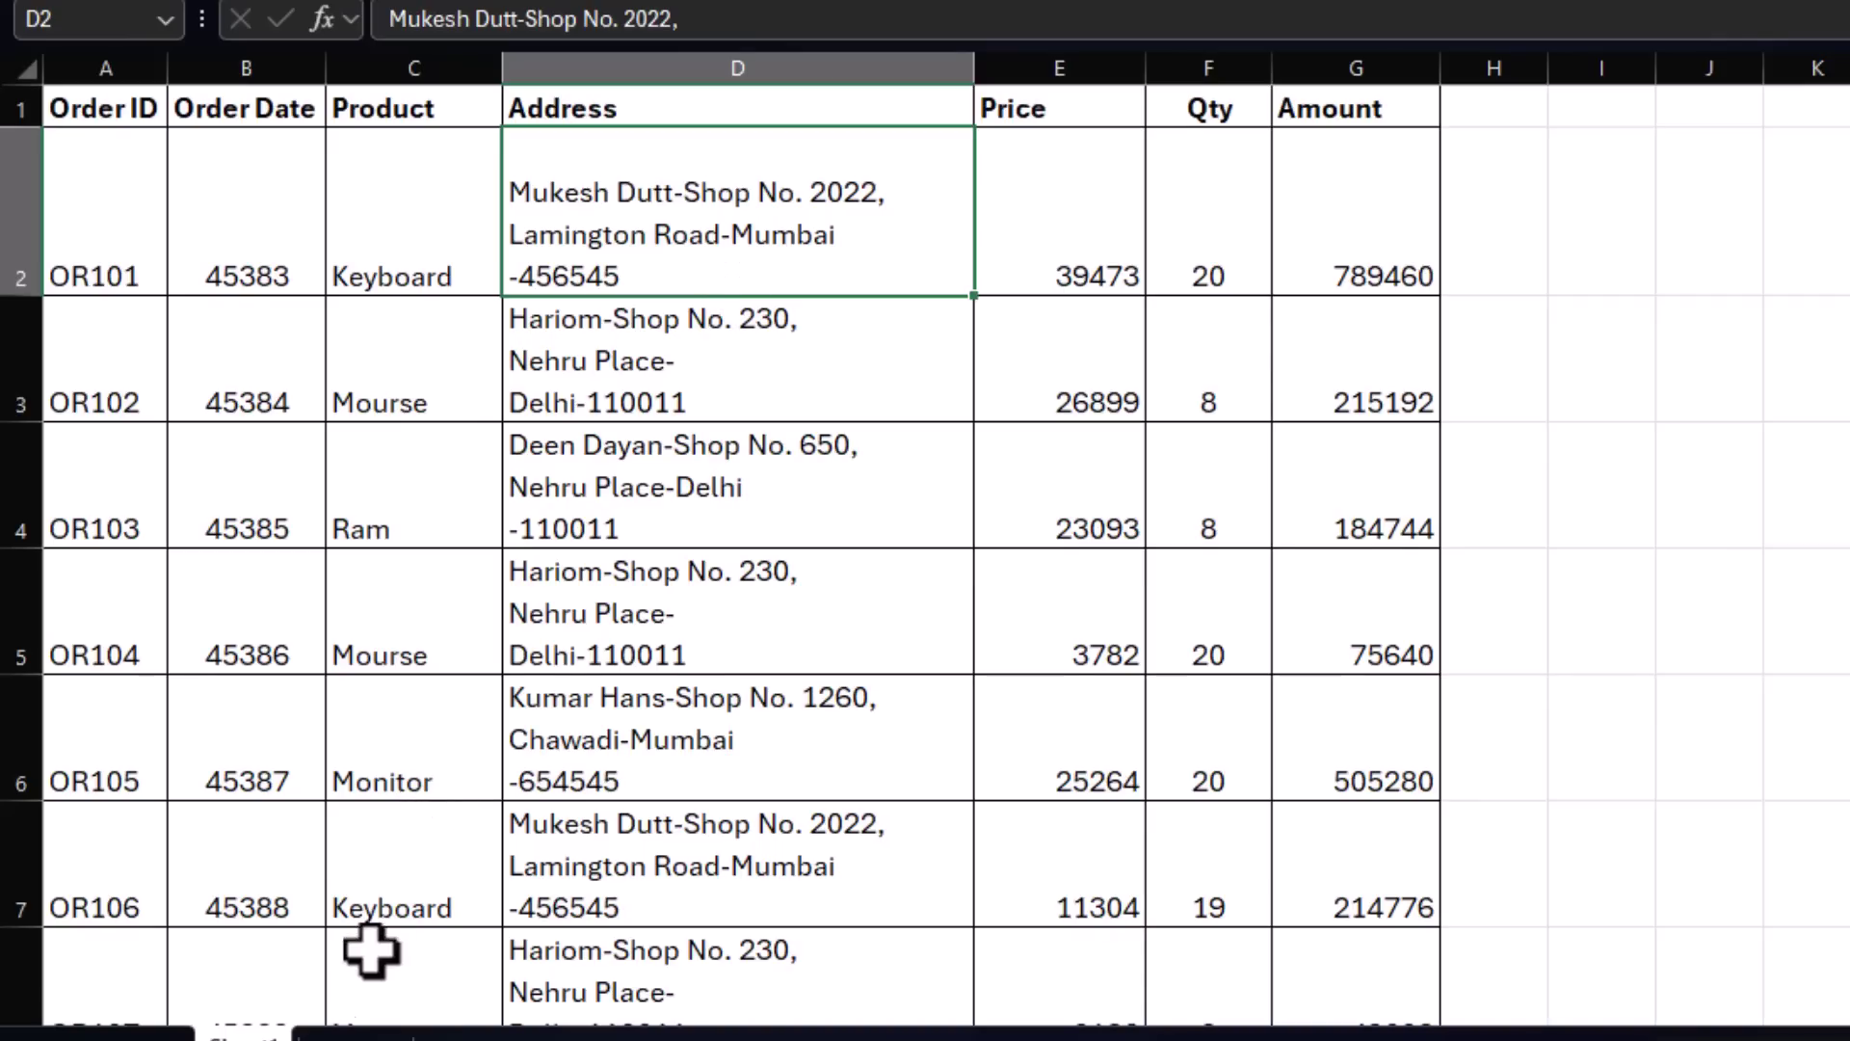
Create a copy of Sheet1 at the end of the workbook and rename it "Copy Data".
click(352, 1035)
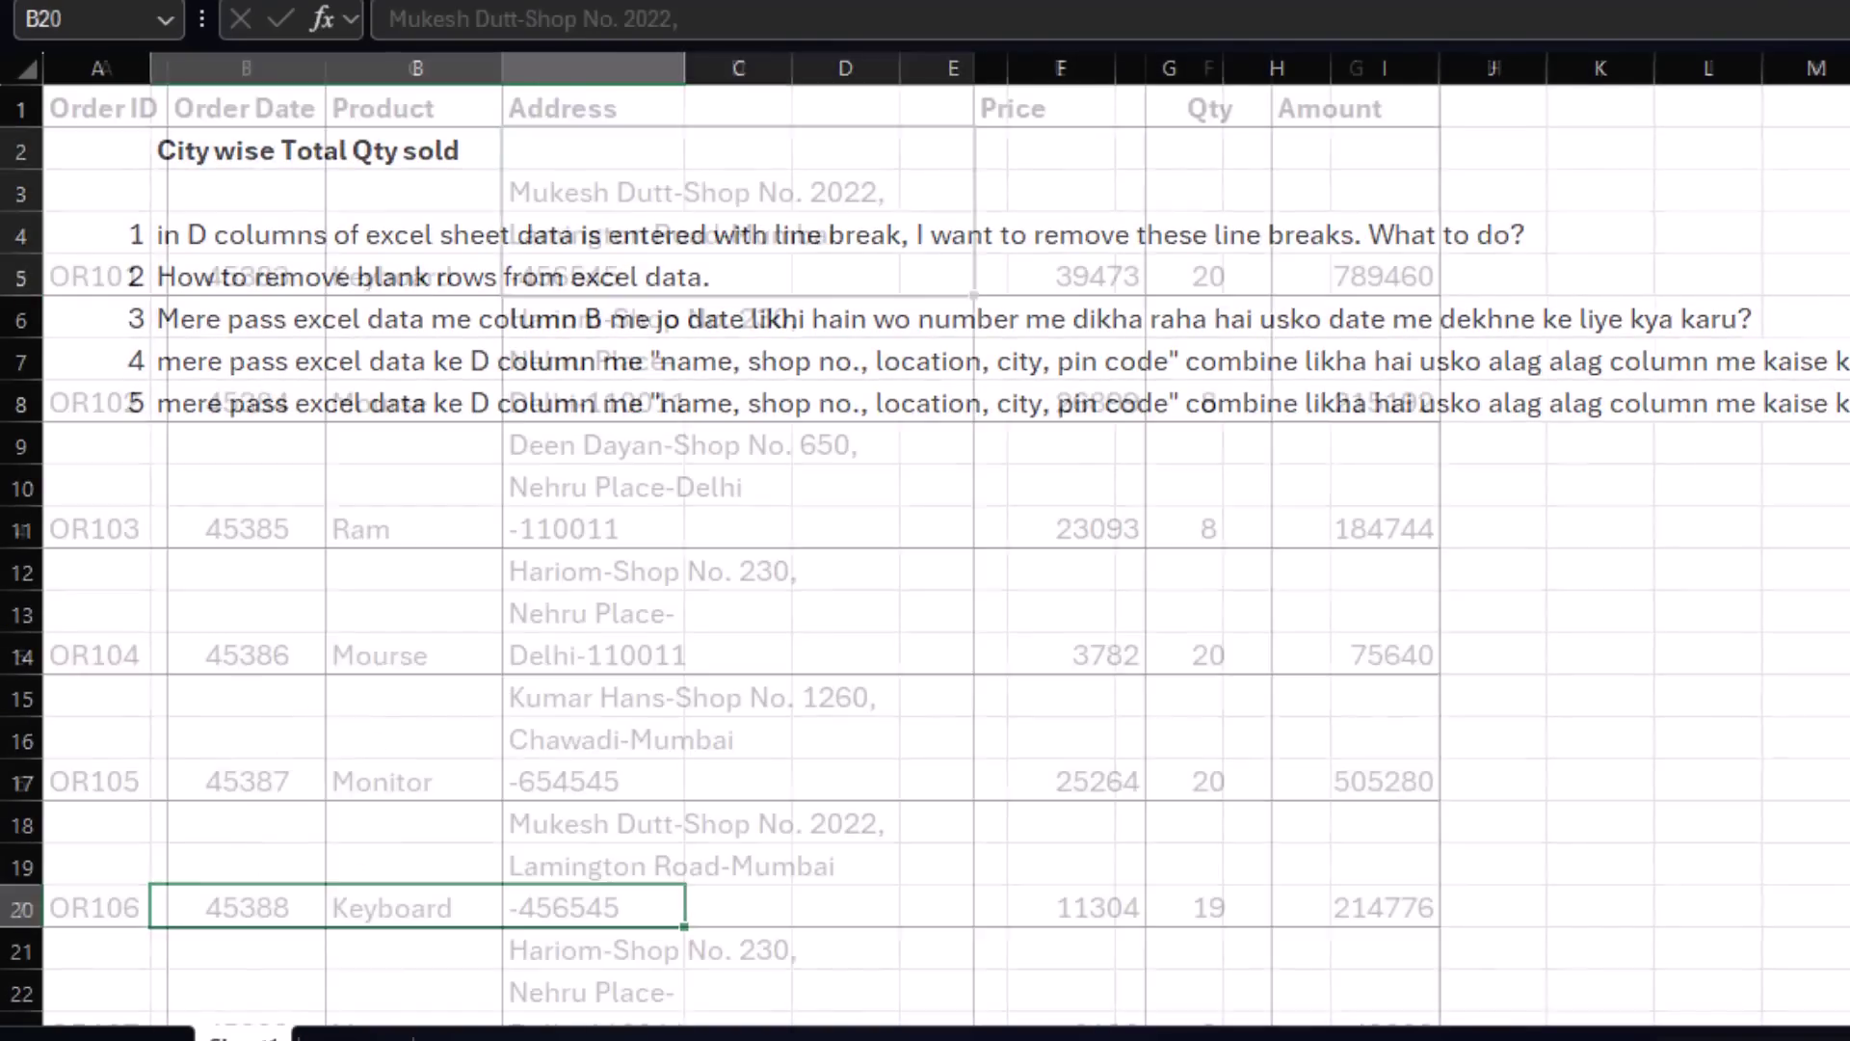
right_click(249, 1035)
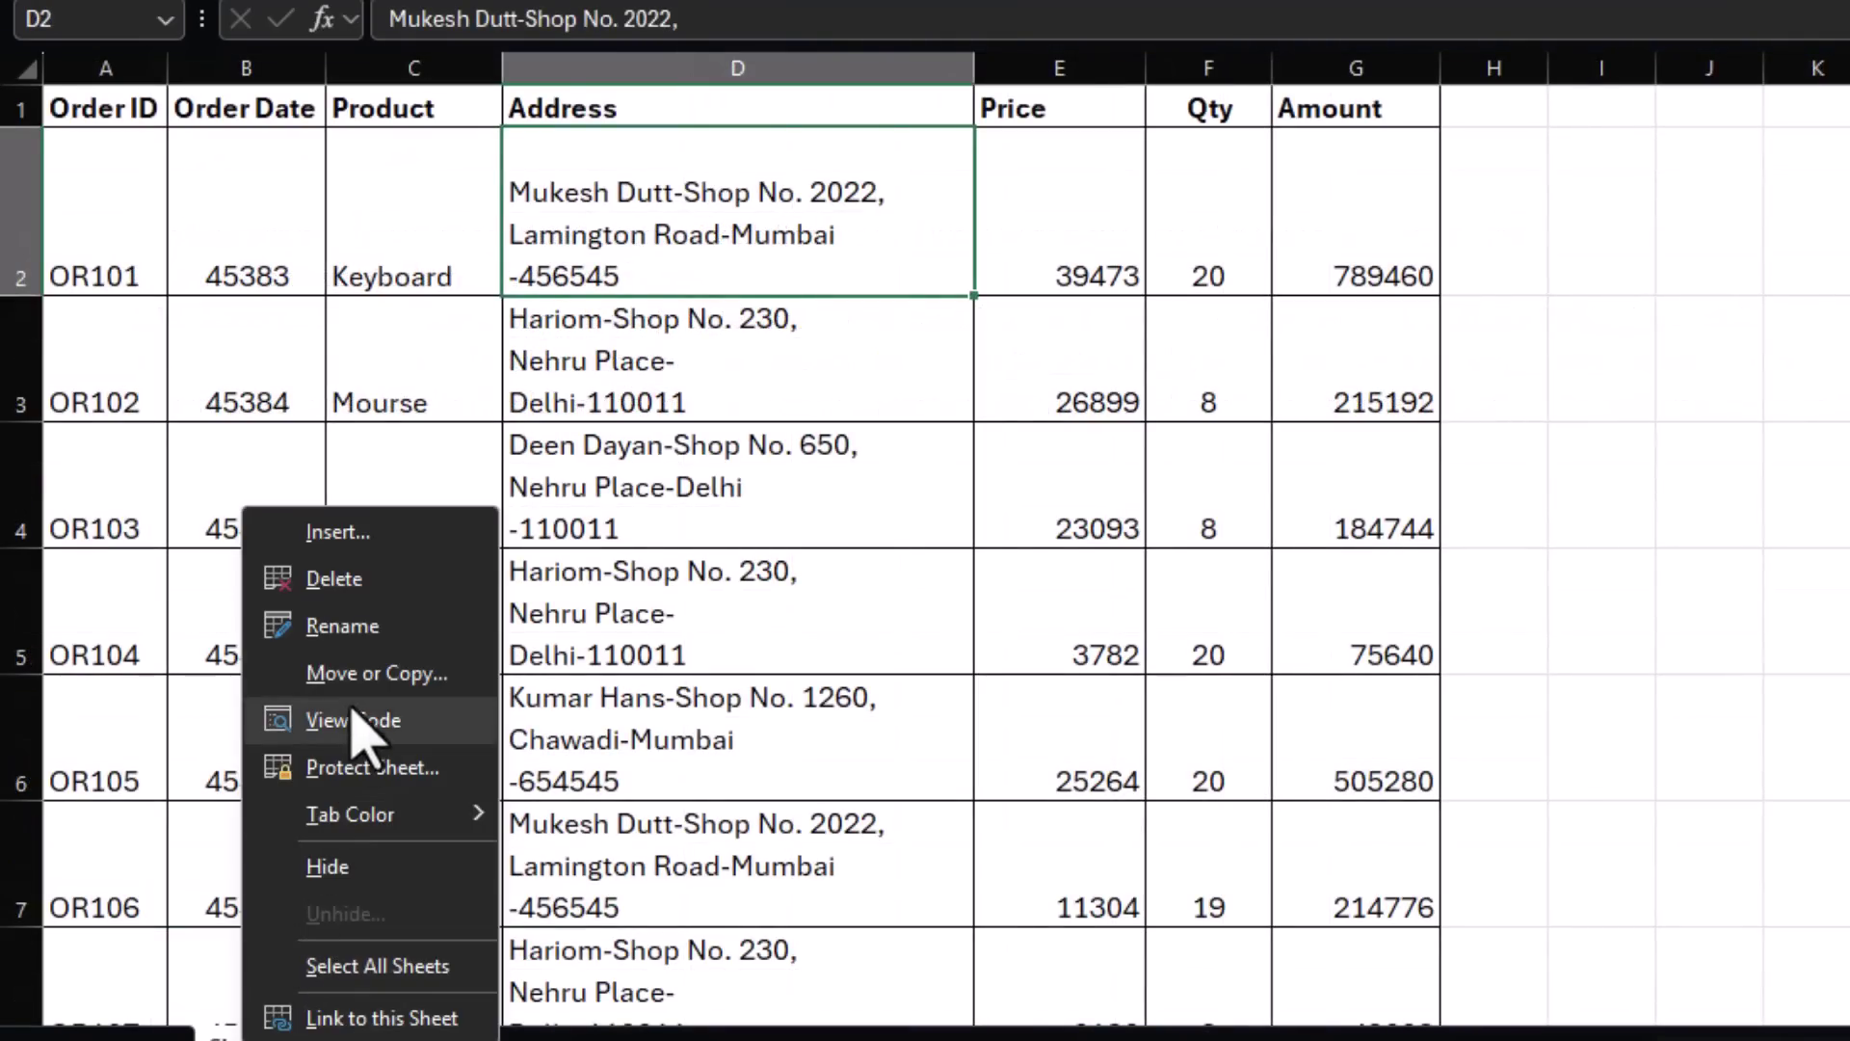
click(363, 674)
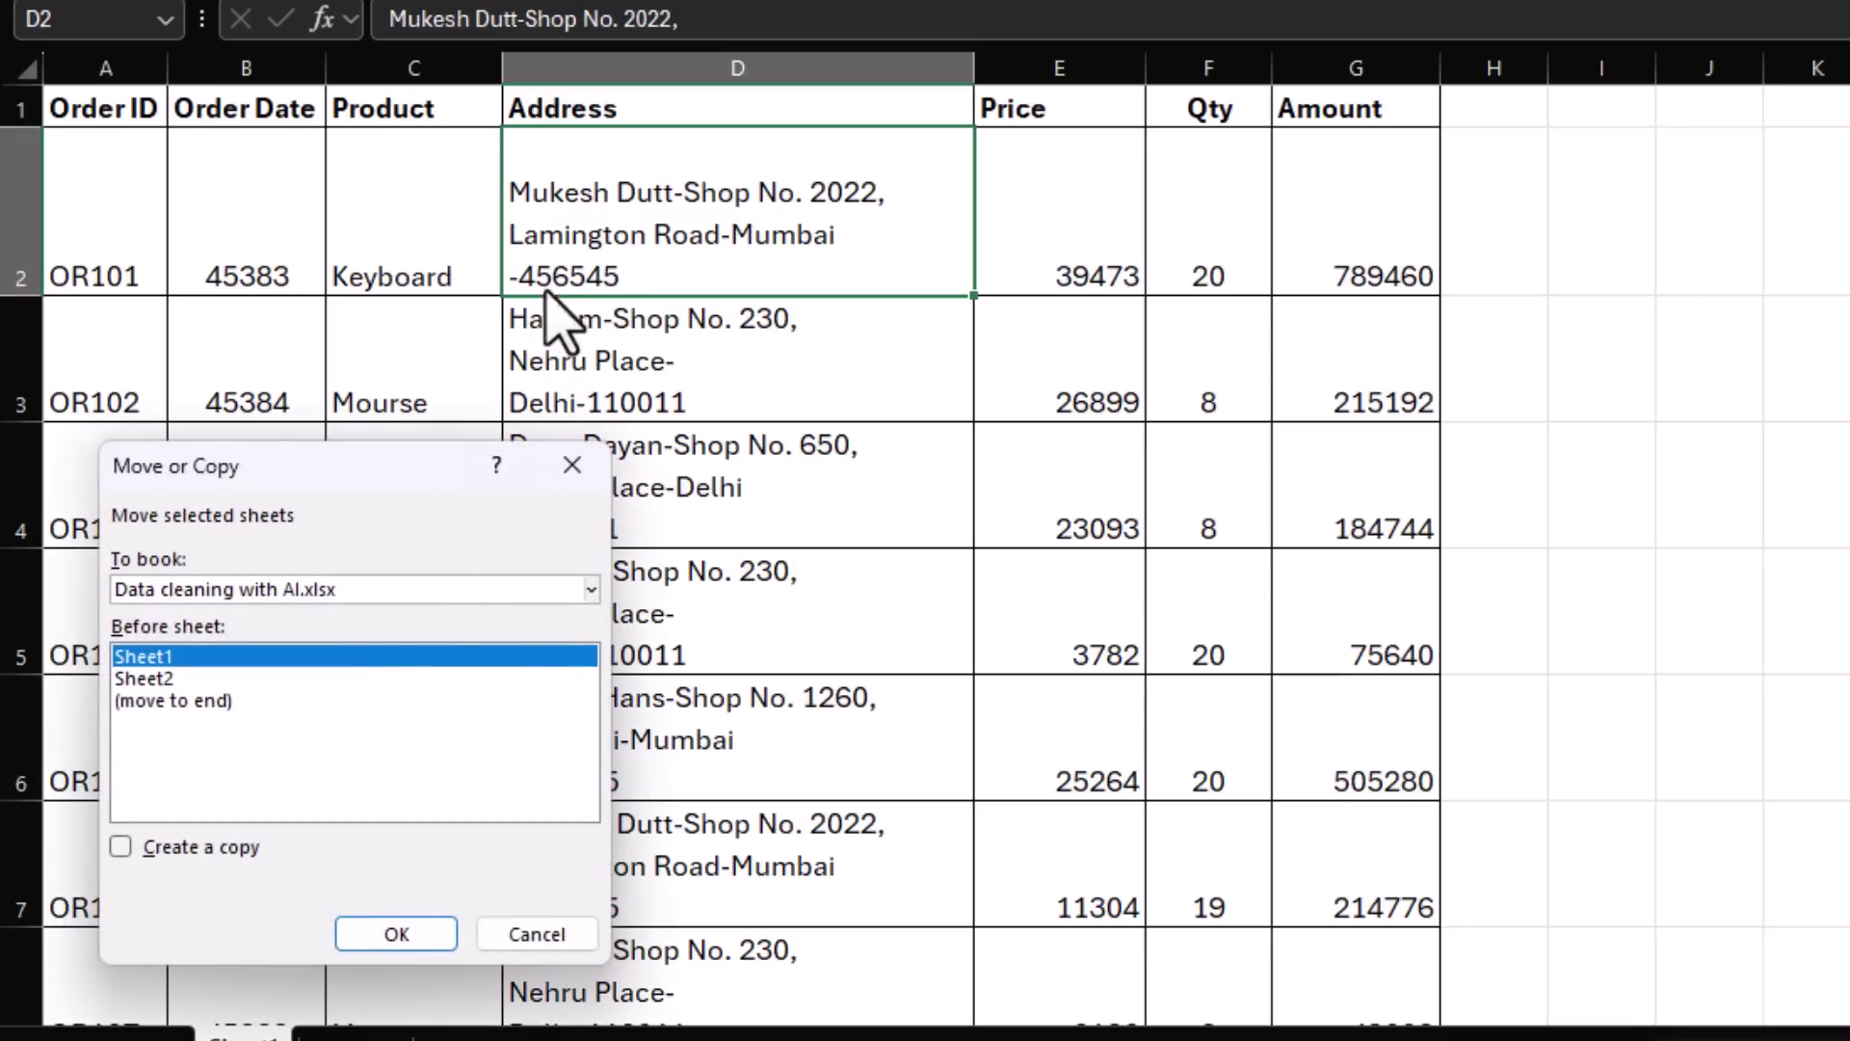
click(174, 698)
click(120, 845)
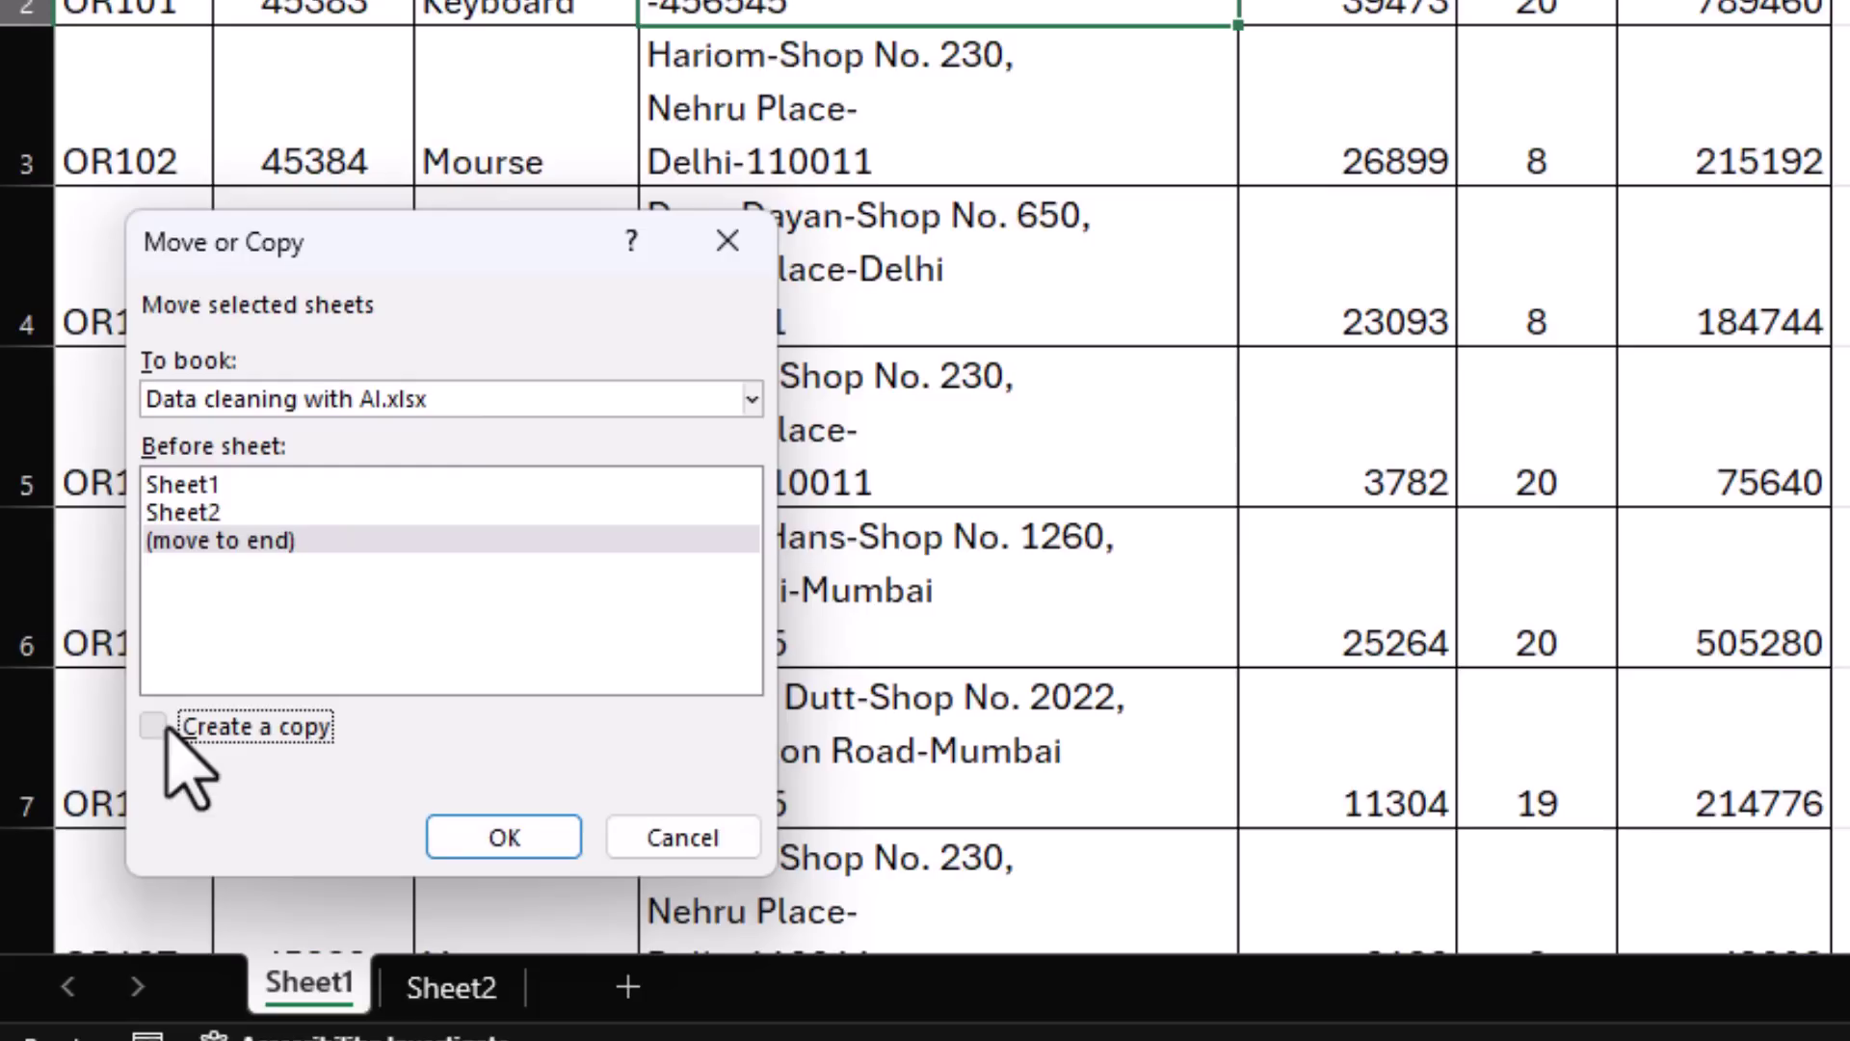
click(397, 933)
double_click(608, 983)
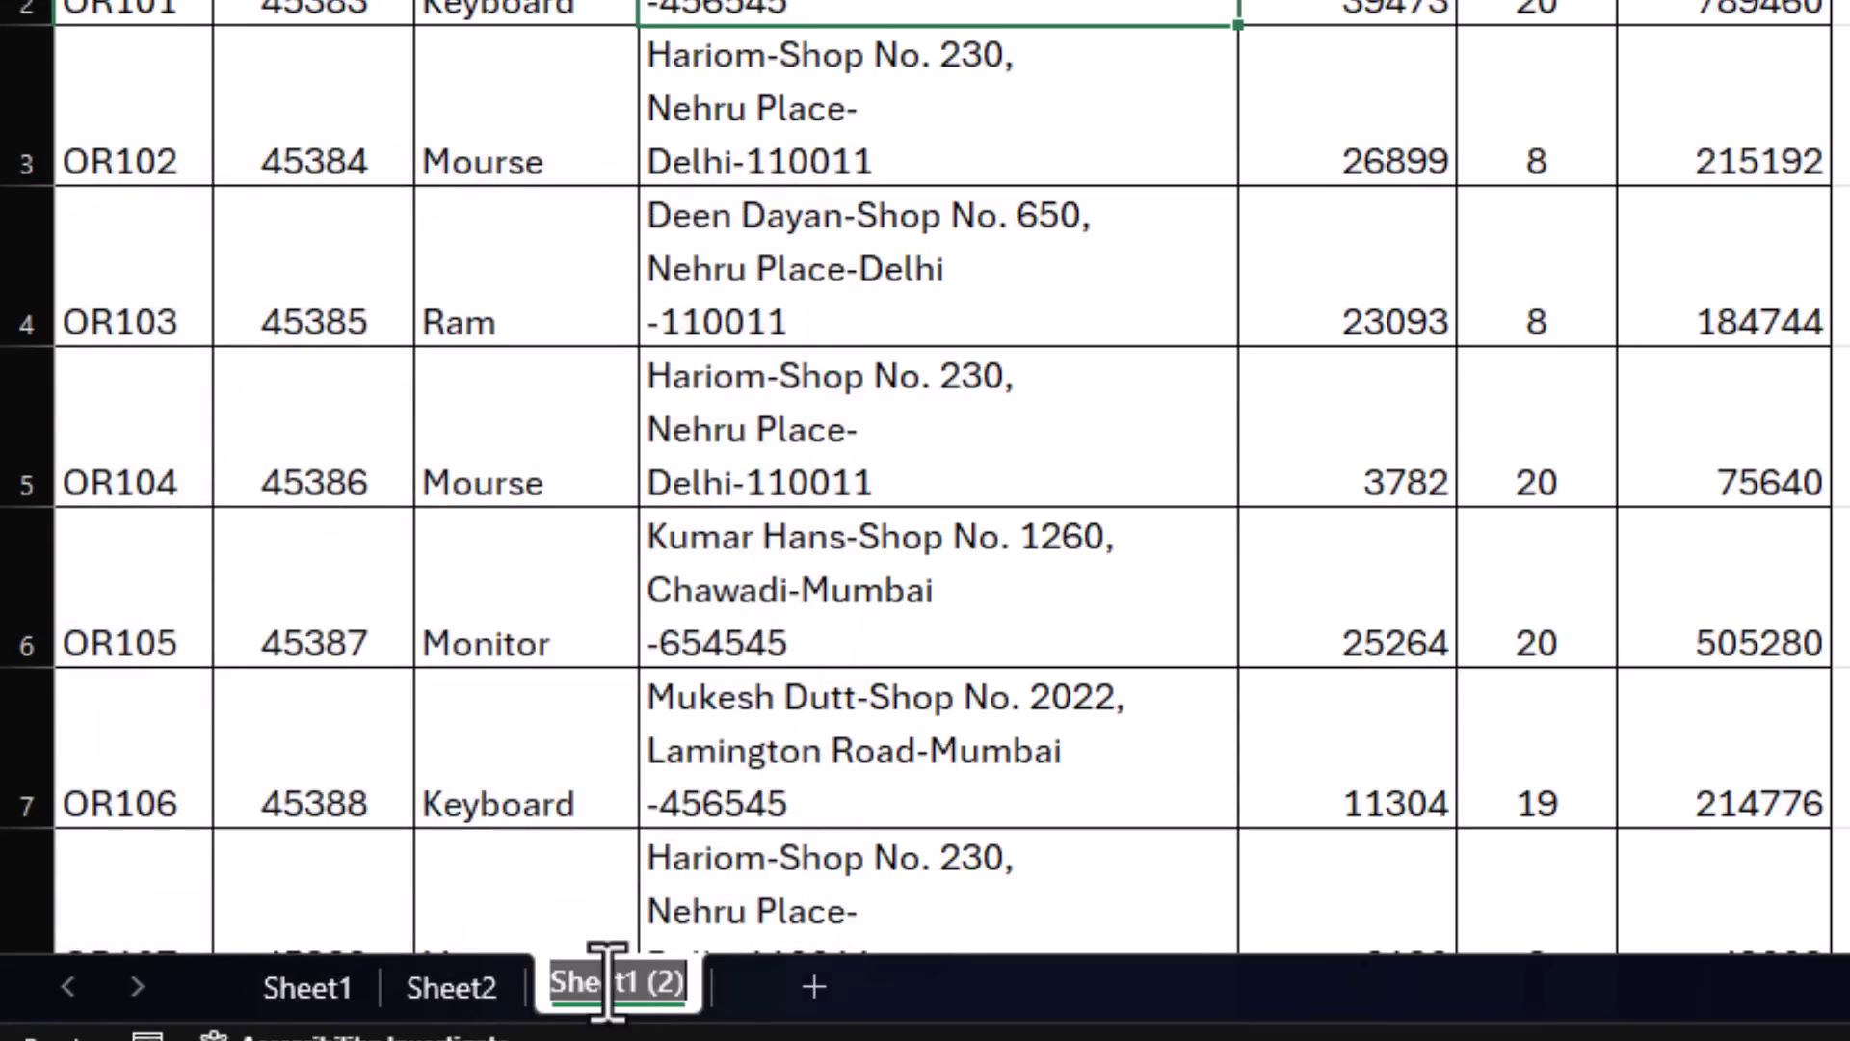
text(Copy Data)
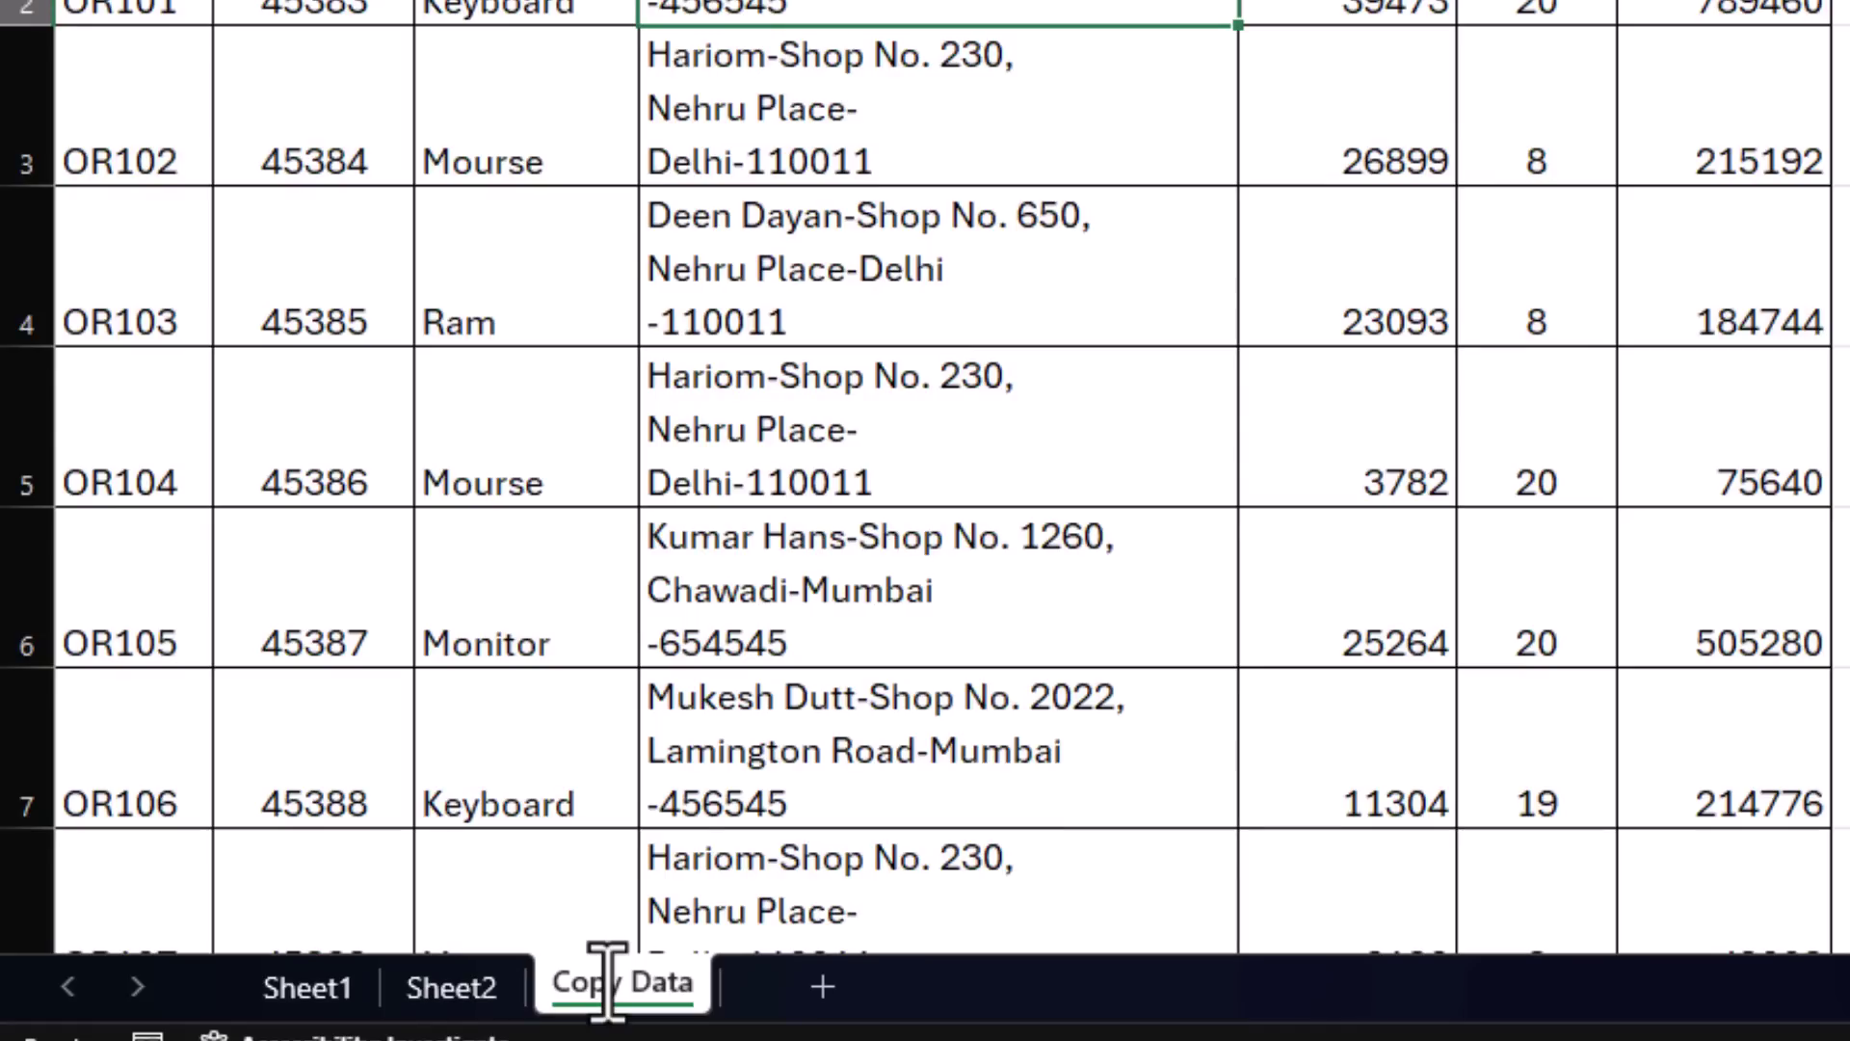
Compare the addresses in Sheet1 with those in Copy Data, finishing on cell D5 of Copy Data.
click(294, 992)
click(814, 300)
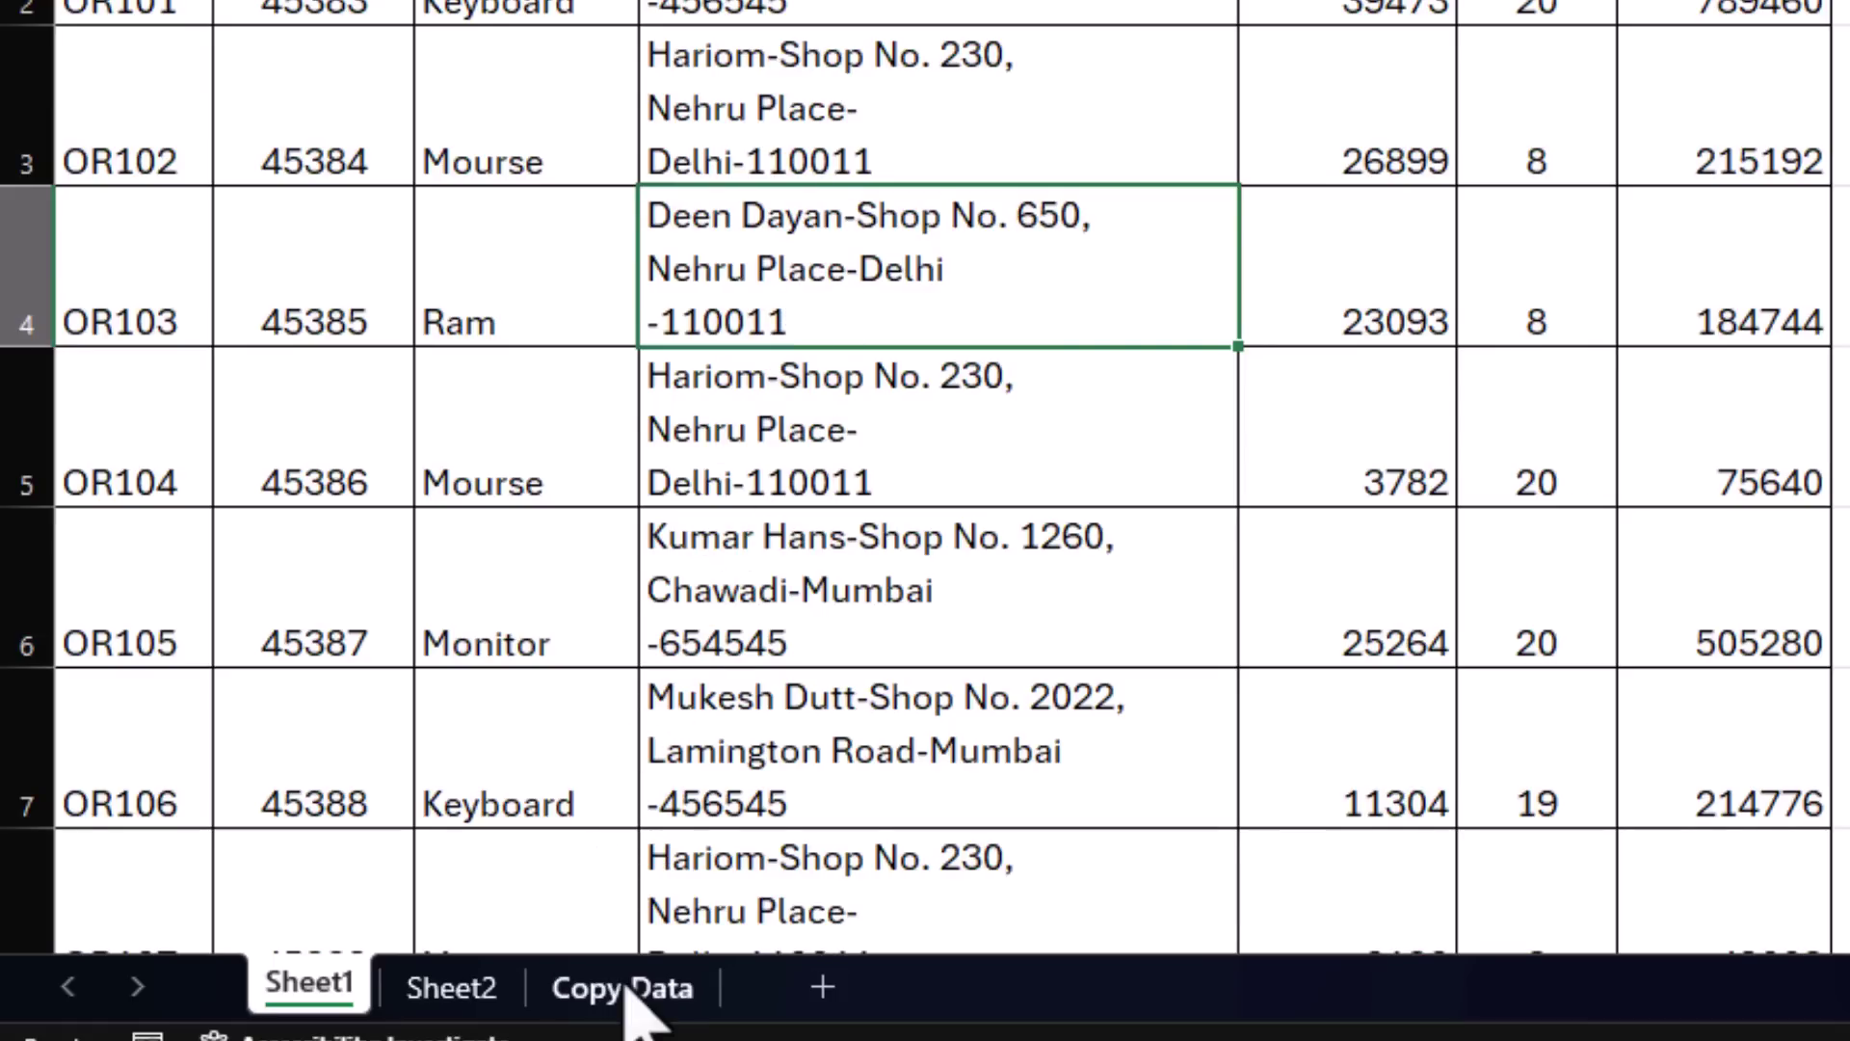
click(587, 992)
click(643, 499)
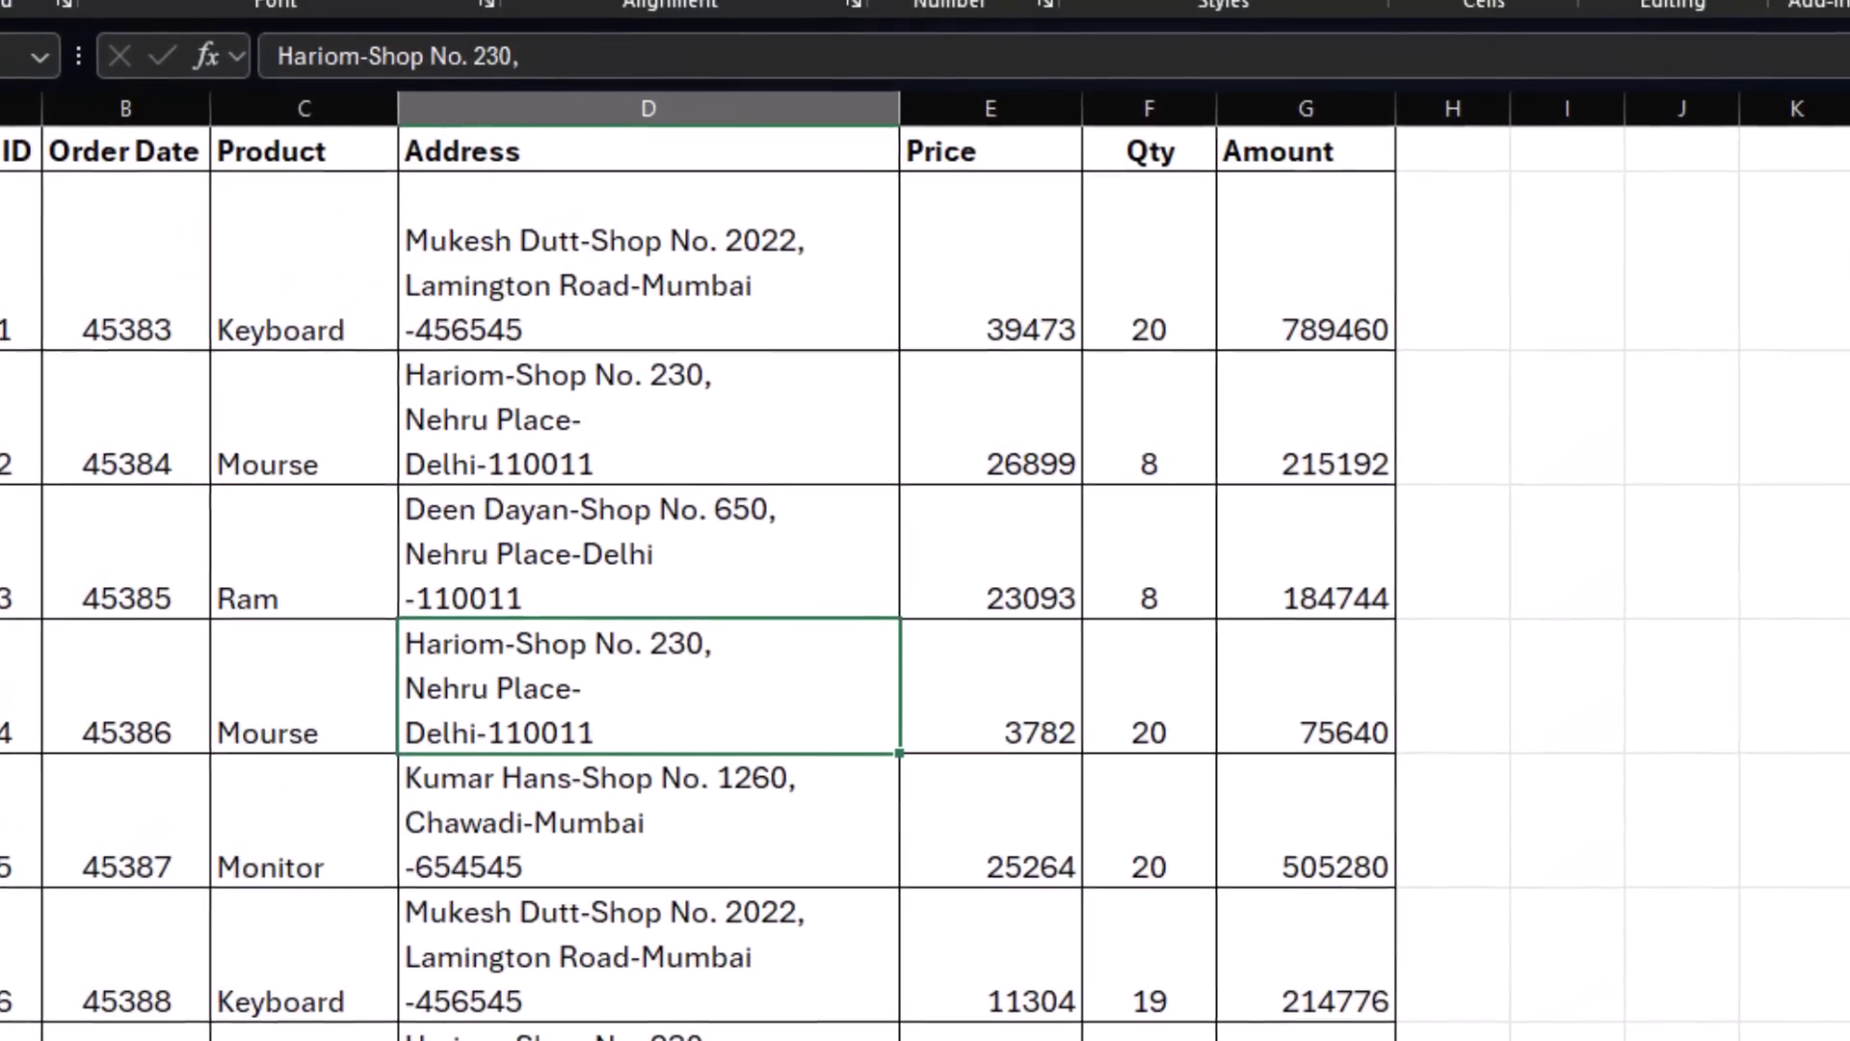
Switch to the web browser and search Google for "chatgpt".
click(1253, 1012)
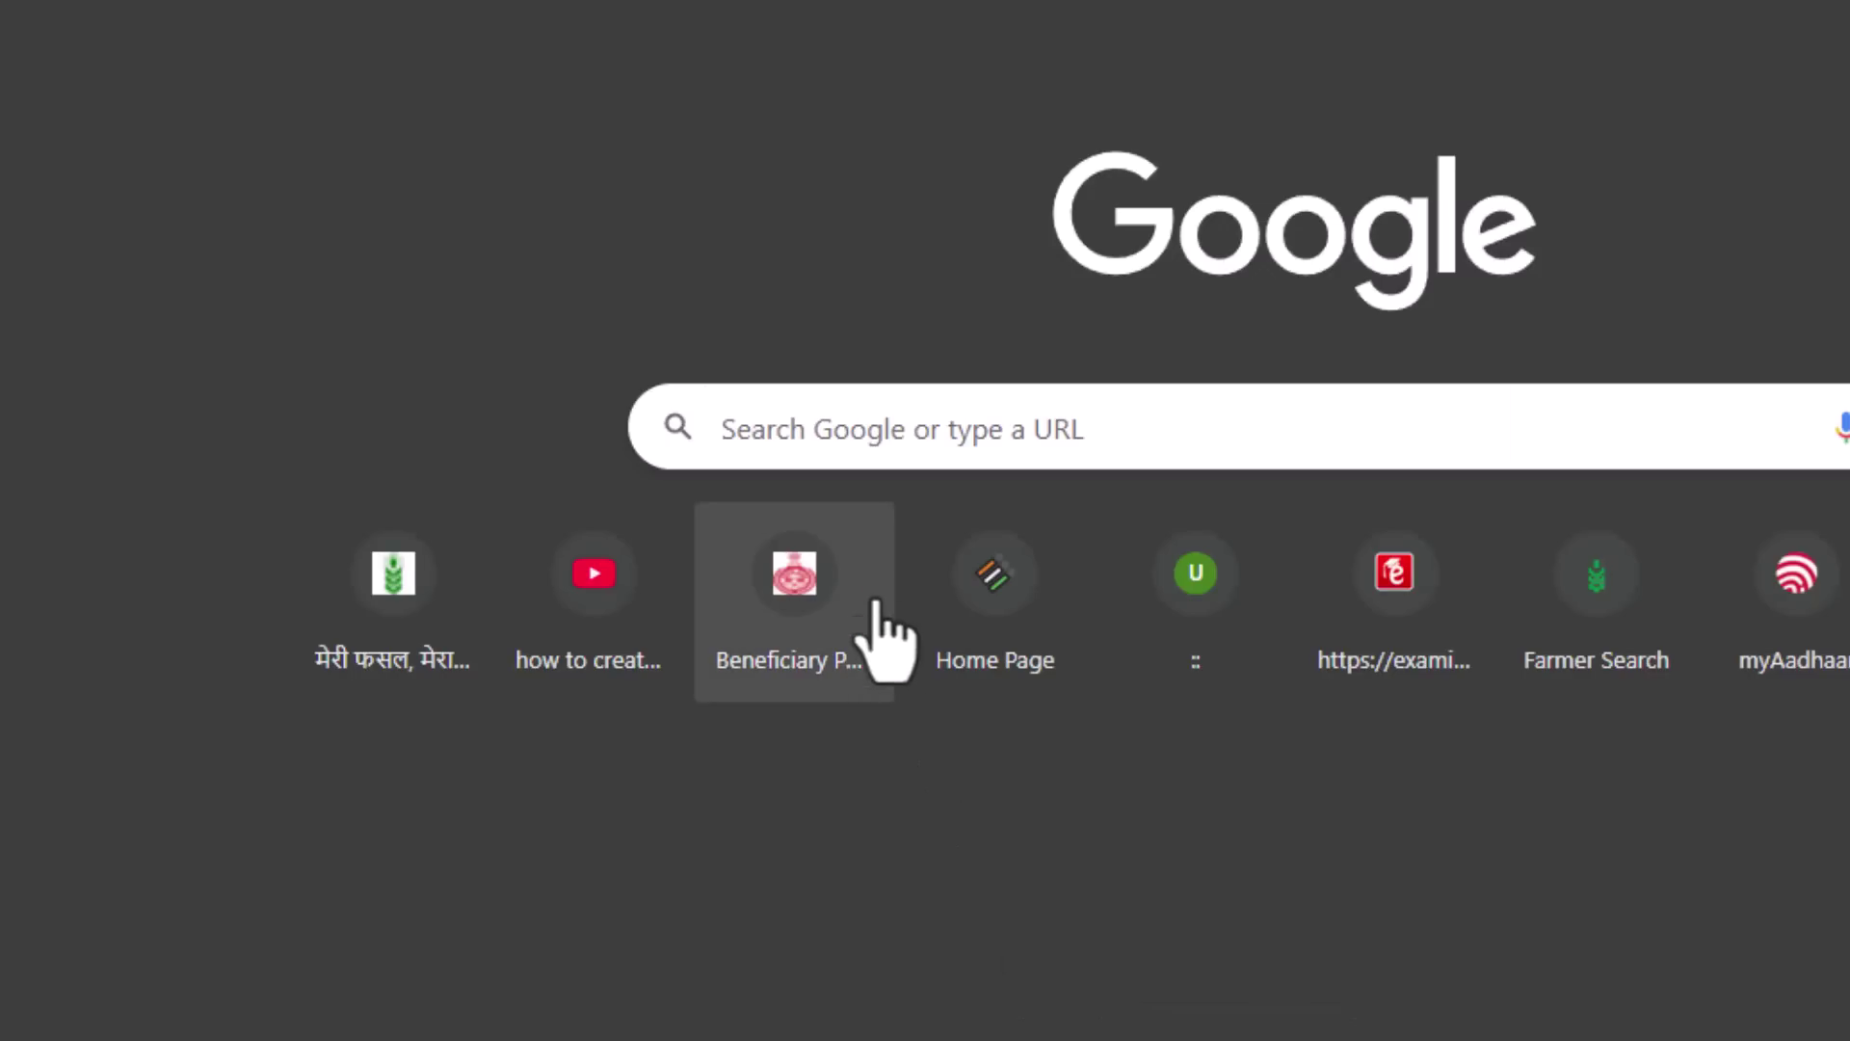
click(875, 445)
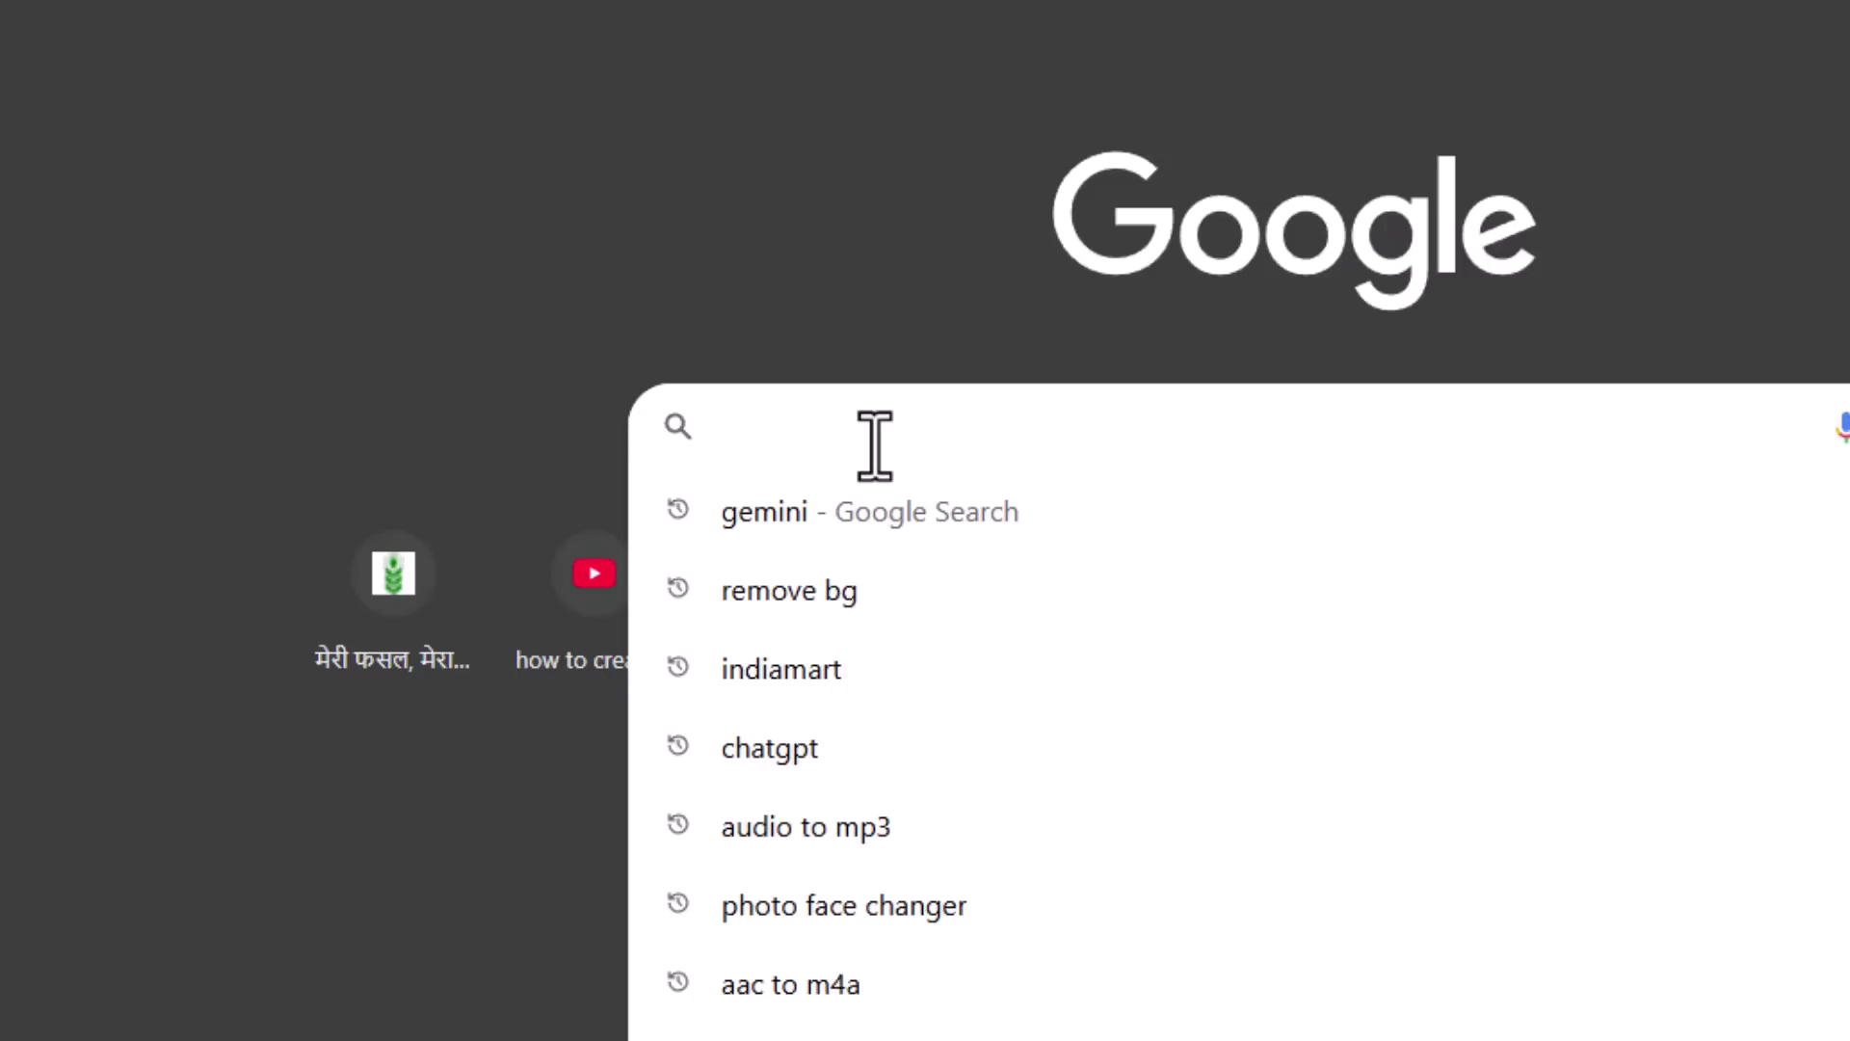
text(c)
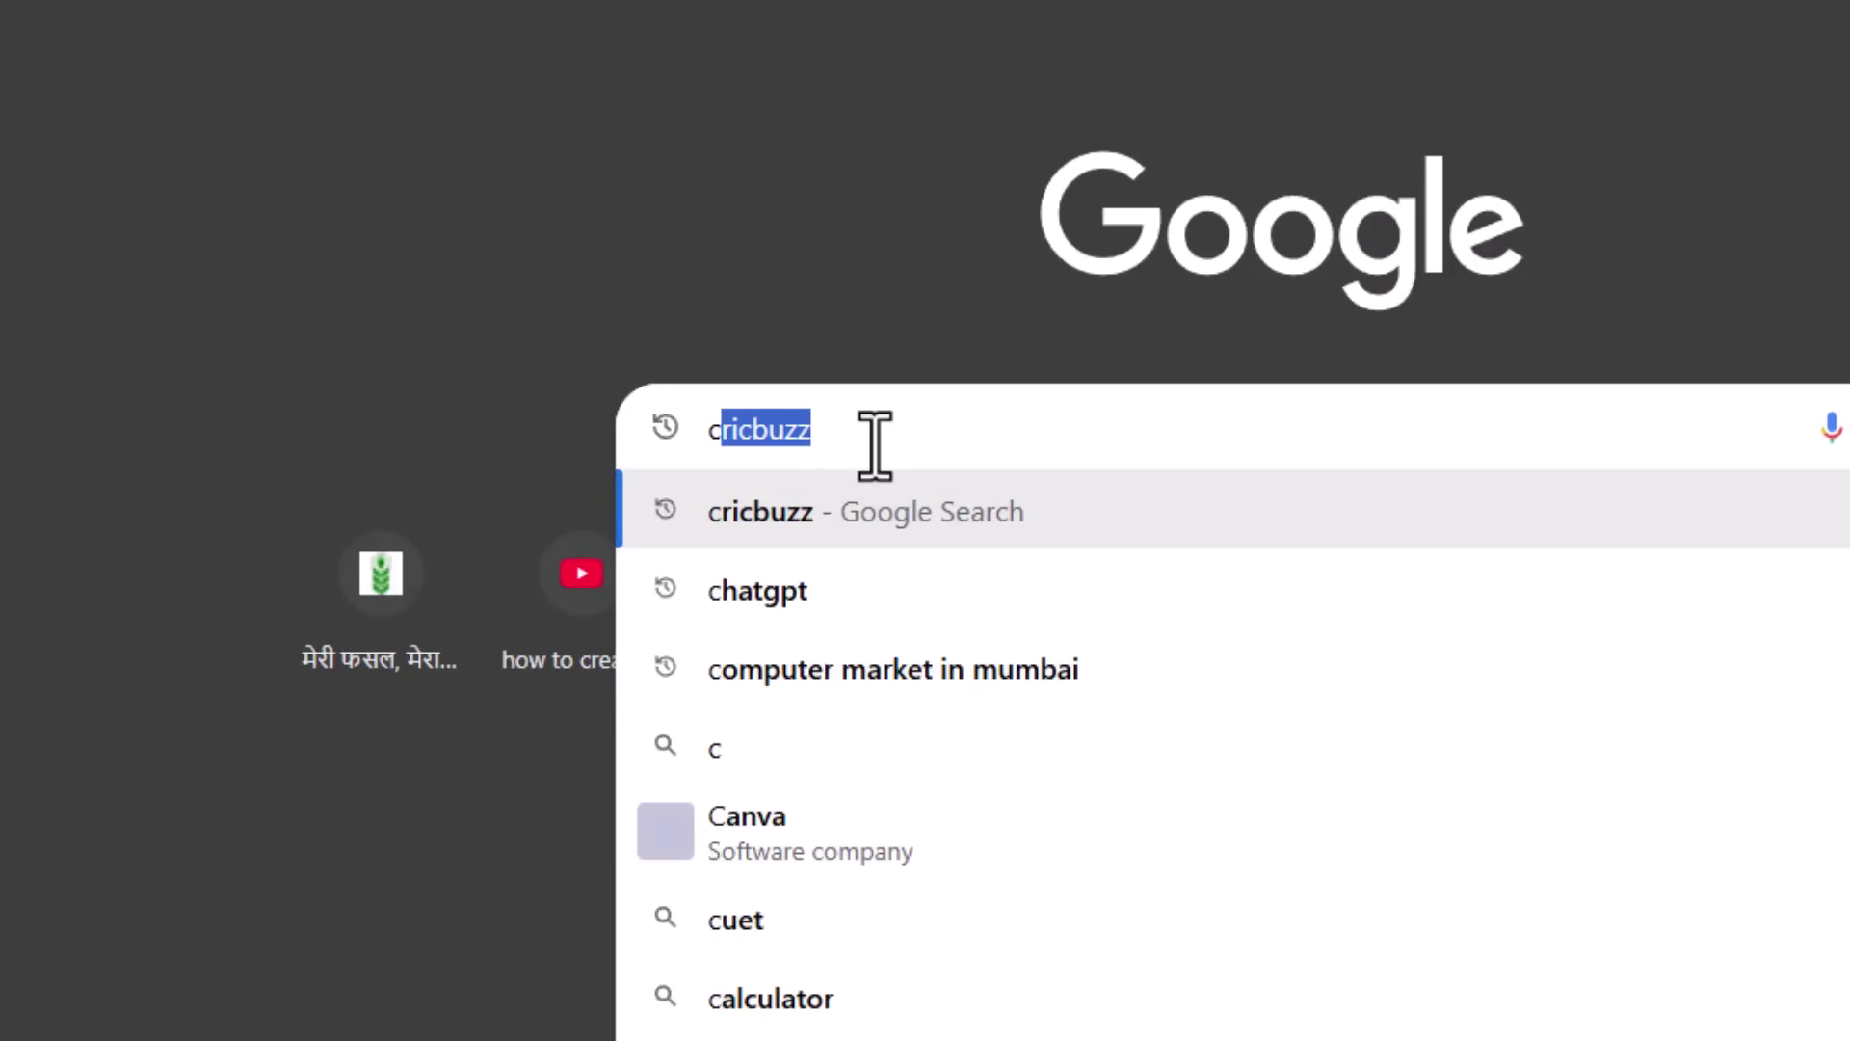
text(h)
key(Return)
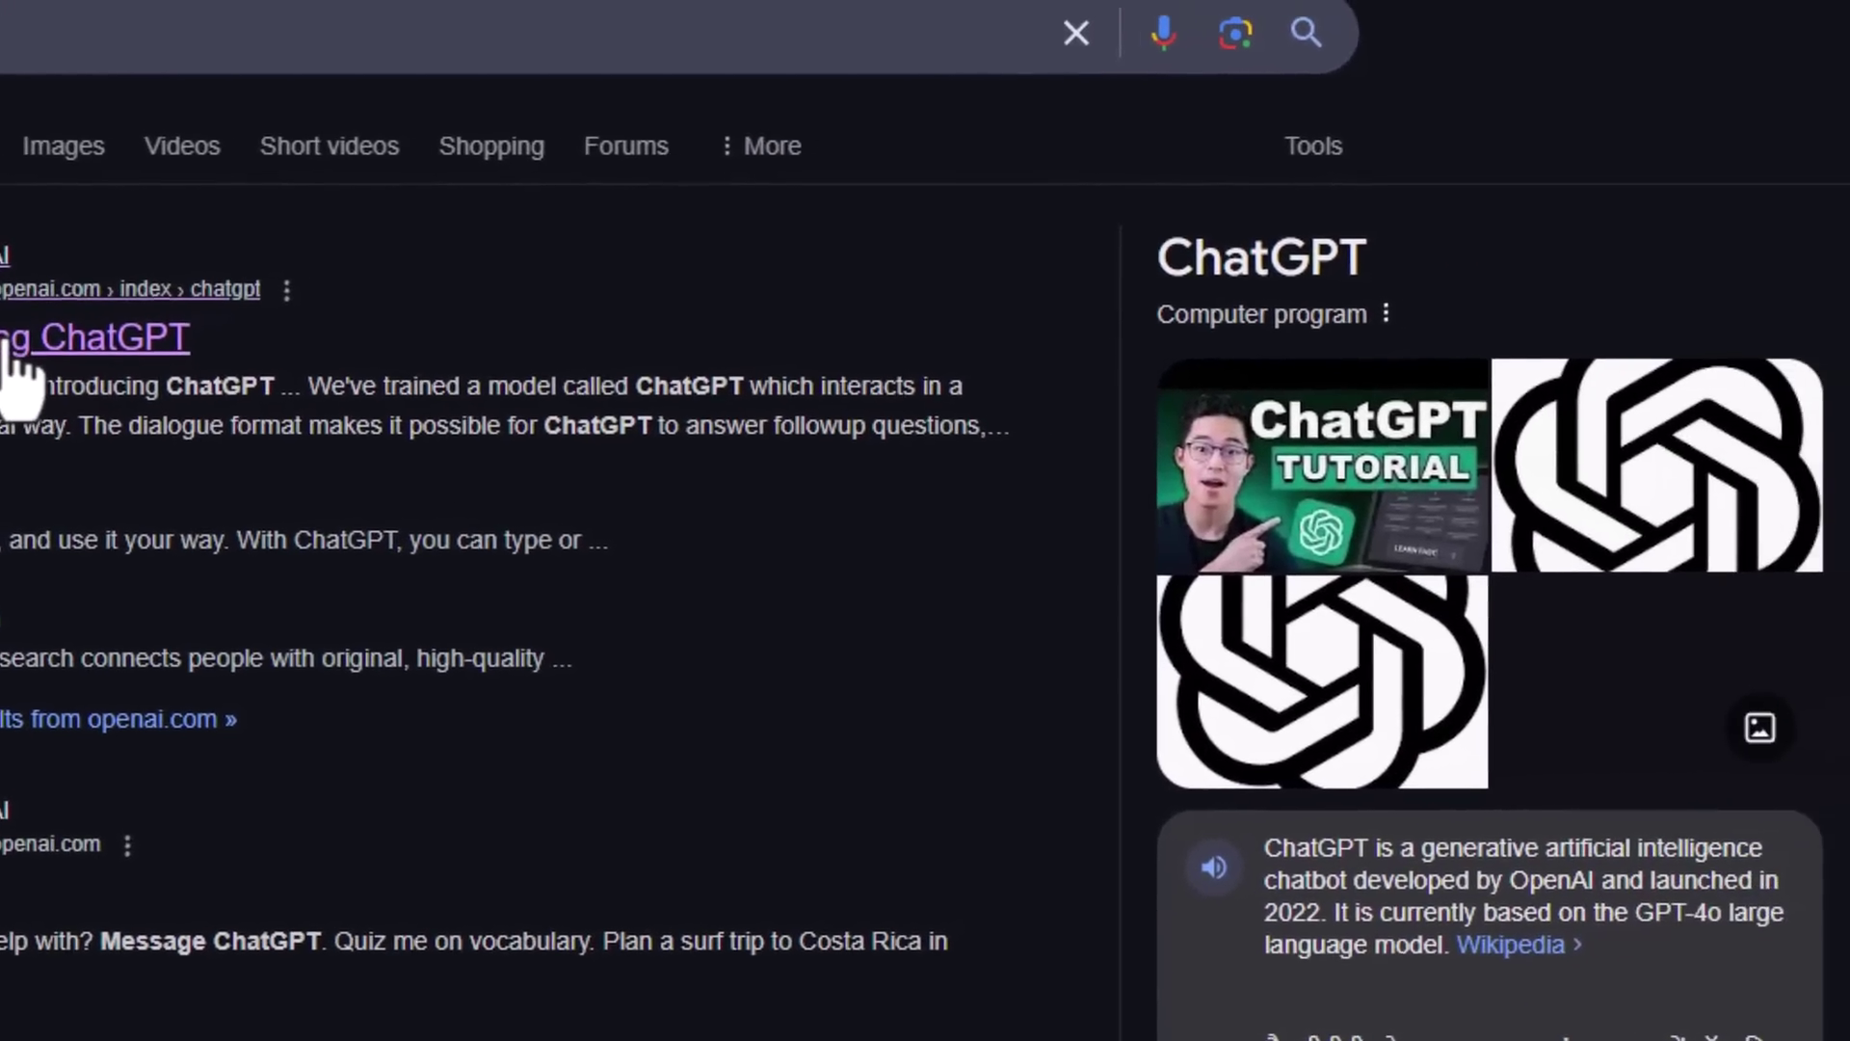
Open the ChatGPT chat page from the search results and stay logged out.
click(362, 318)
click(646, 482)
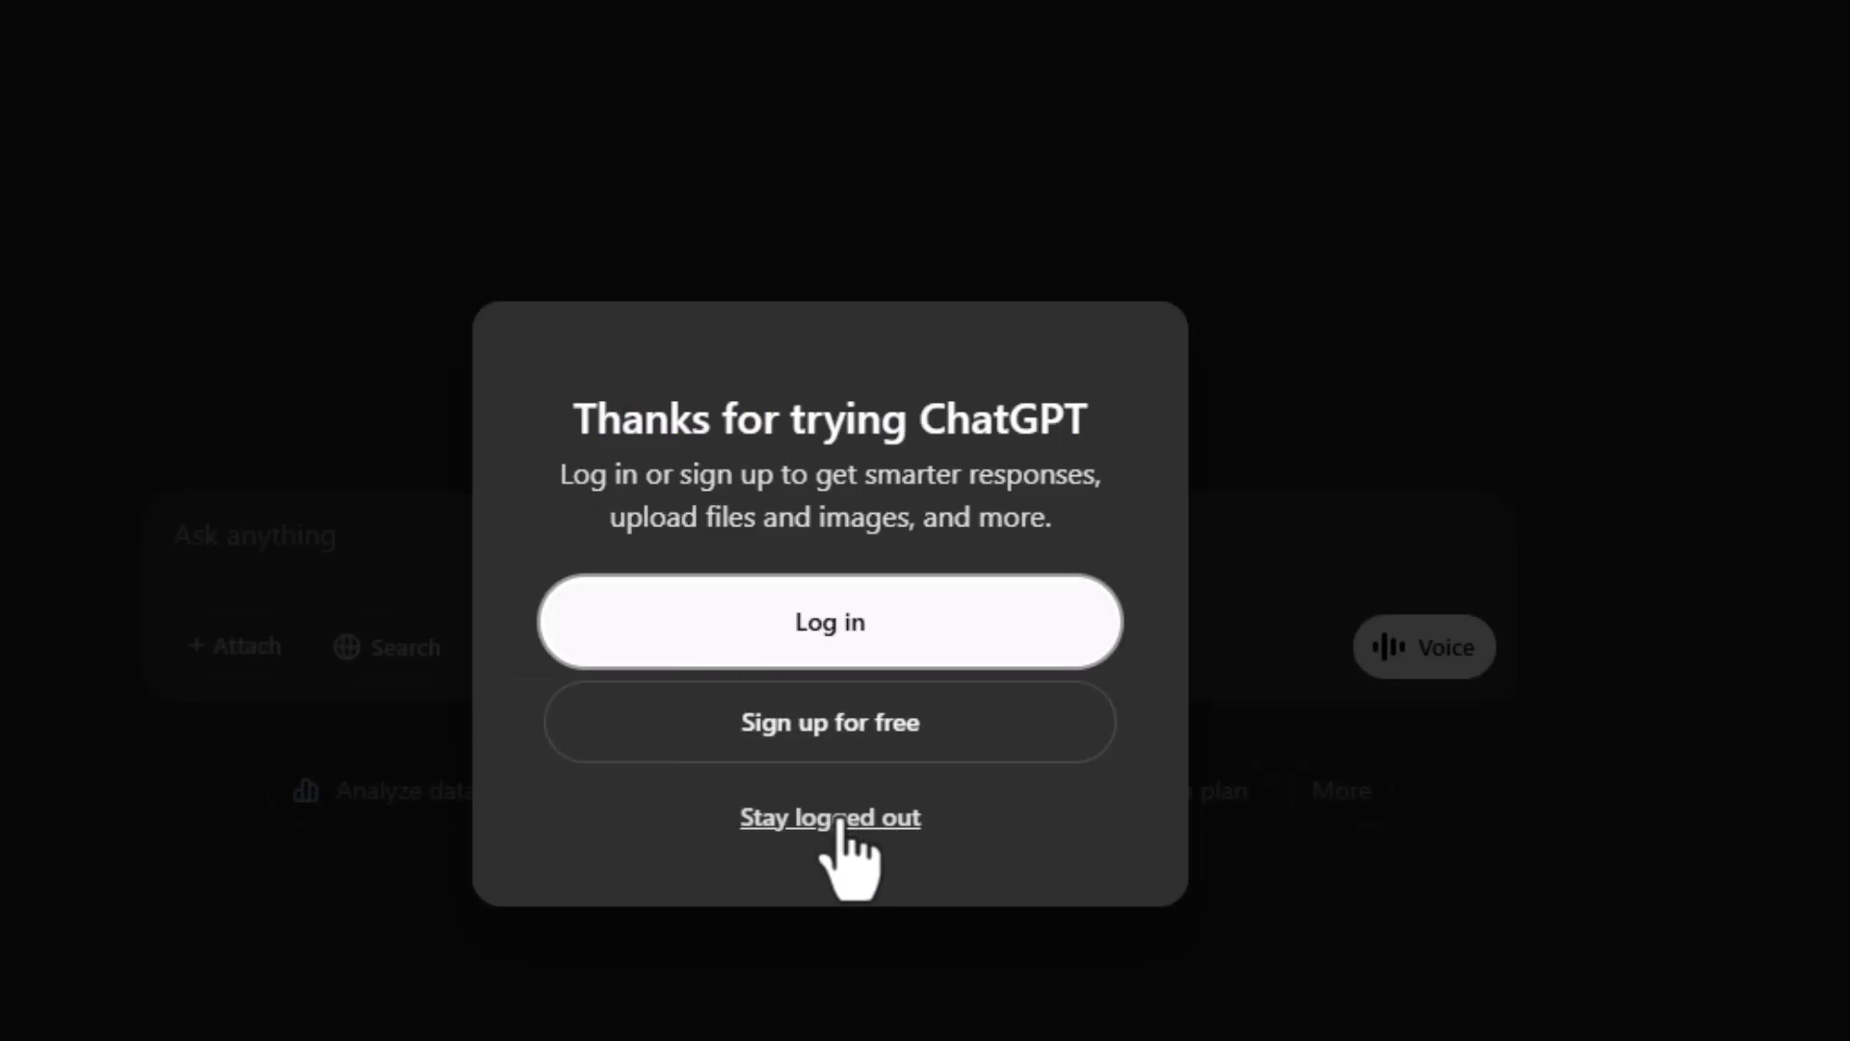
click(836, 821)
Ask ChatGPT "in D columns of excel sheet data is entered with line break, I want to remove these line breaks. What to do?".
text(in D columns of excel sheet data is entered with line break, I want to remove these line breaks. What to do?)
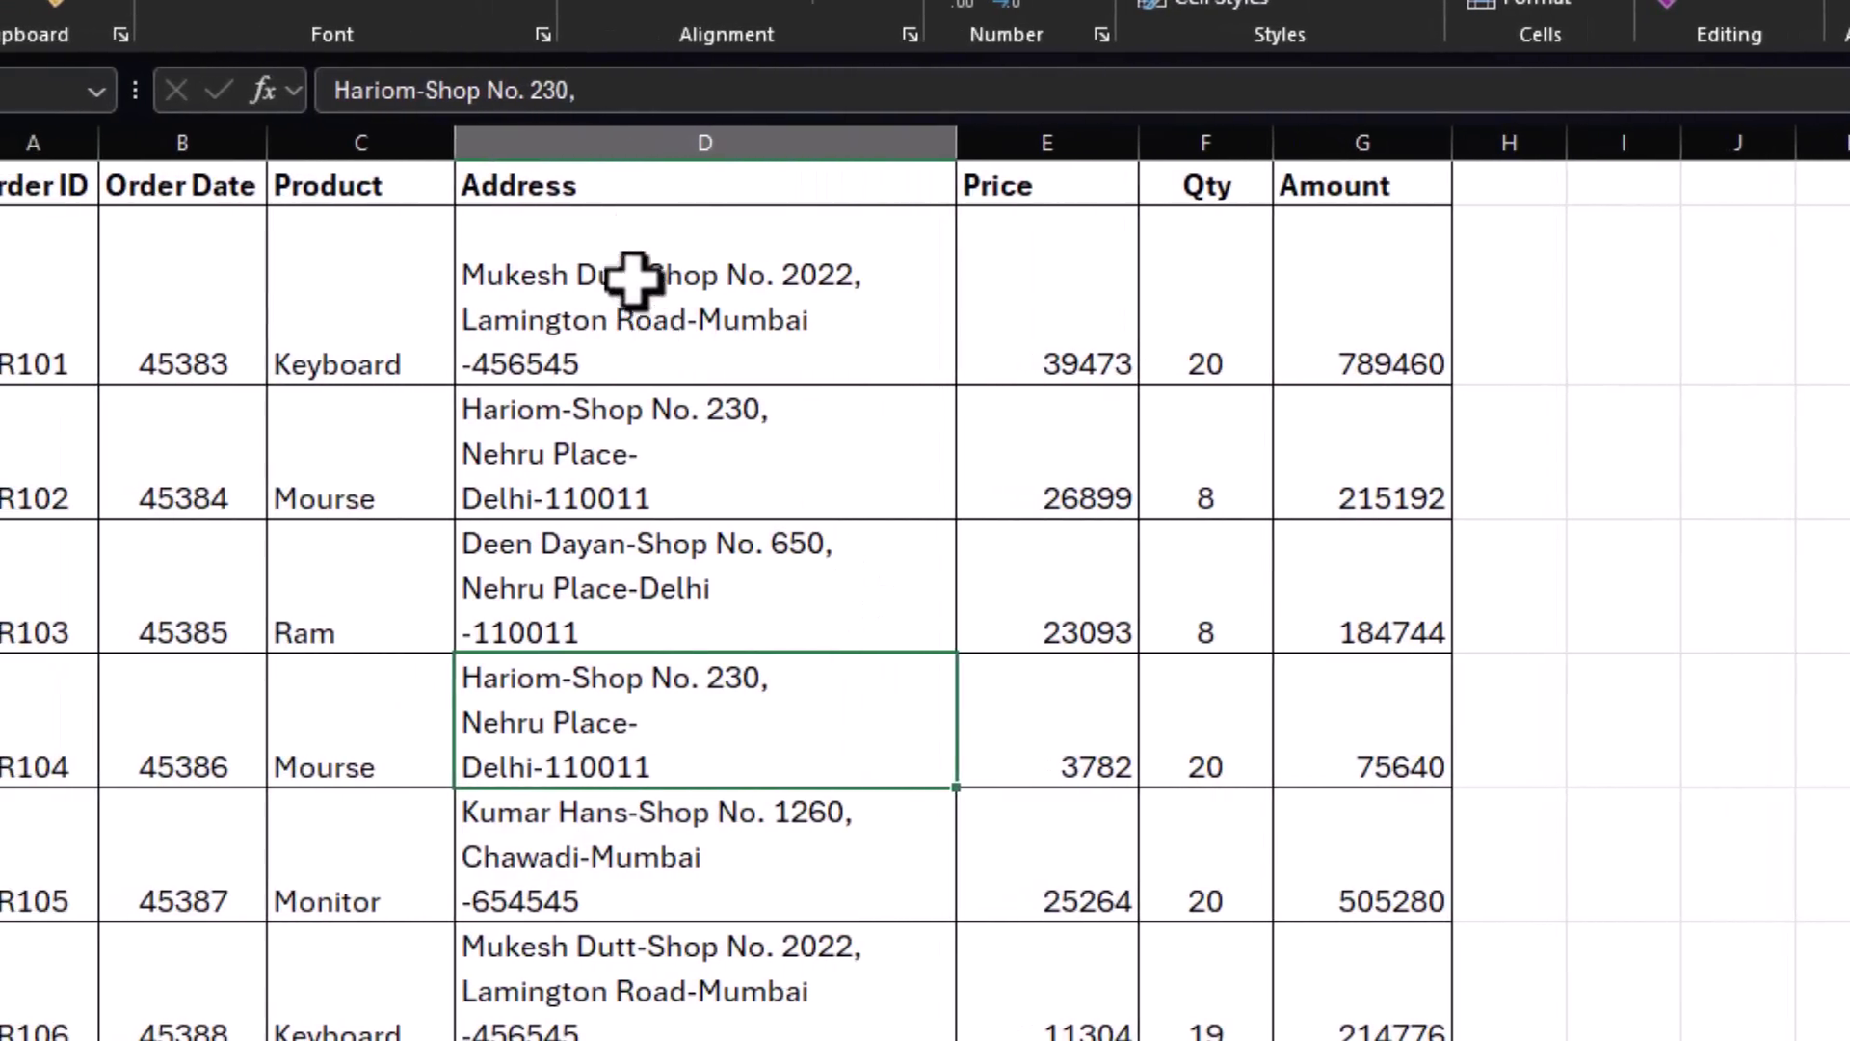
drag(613, 289, 607, 765)
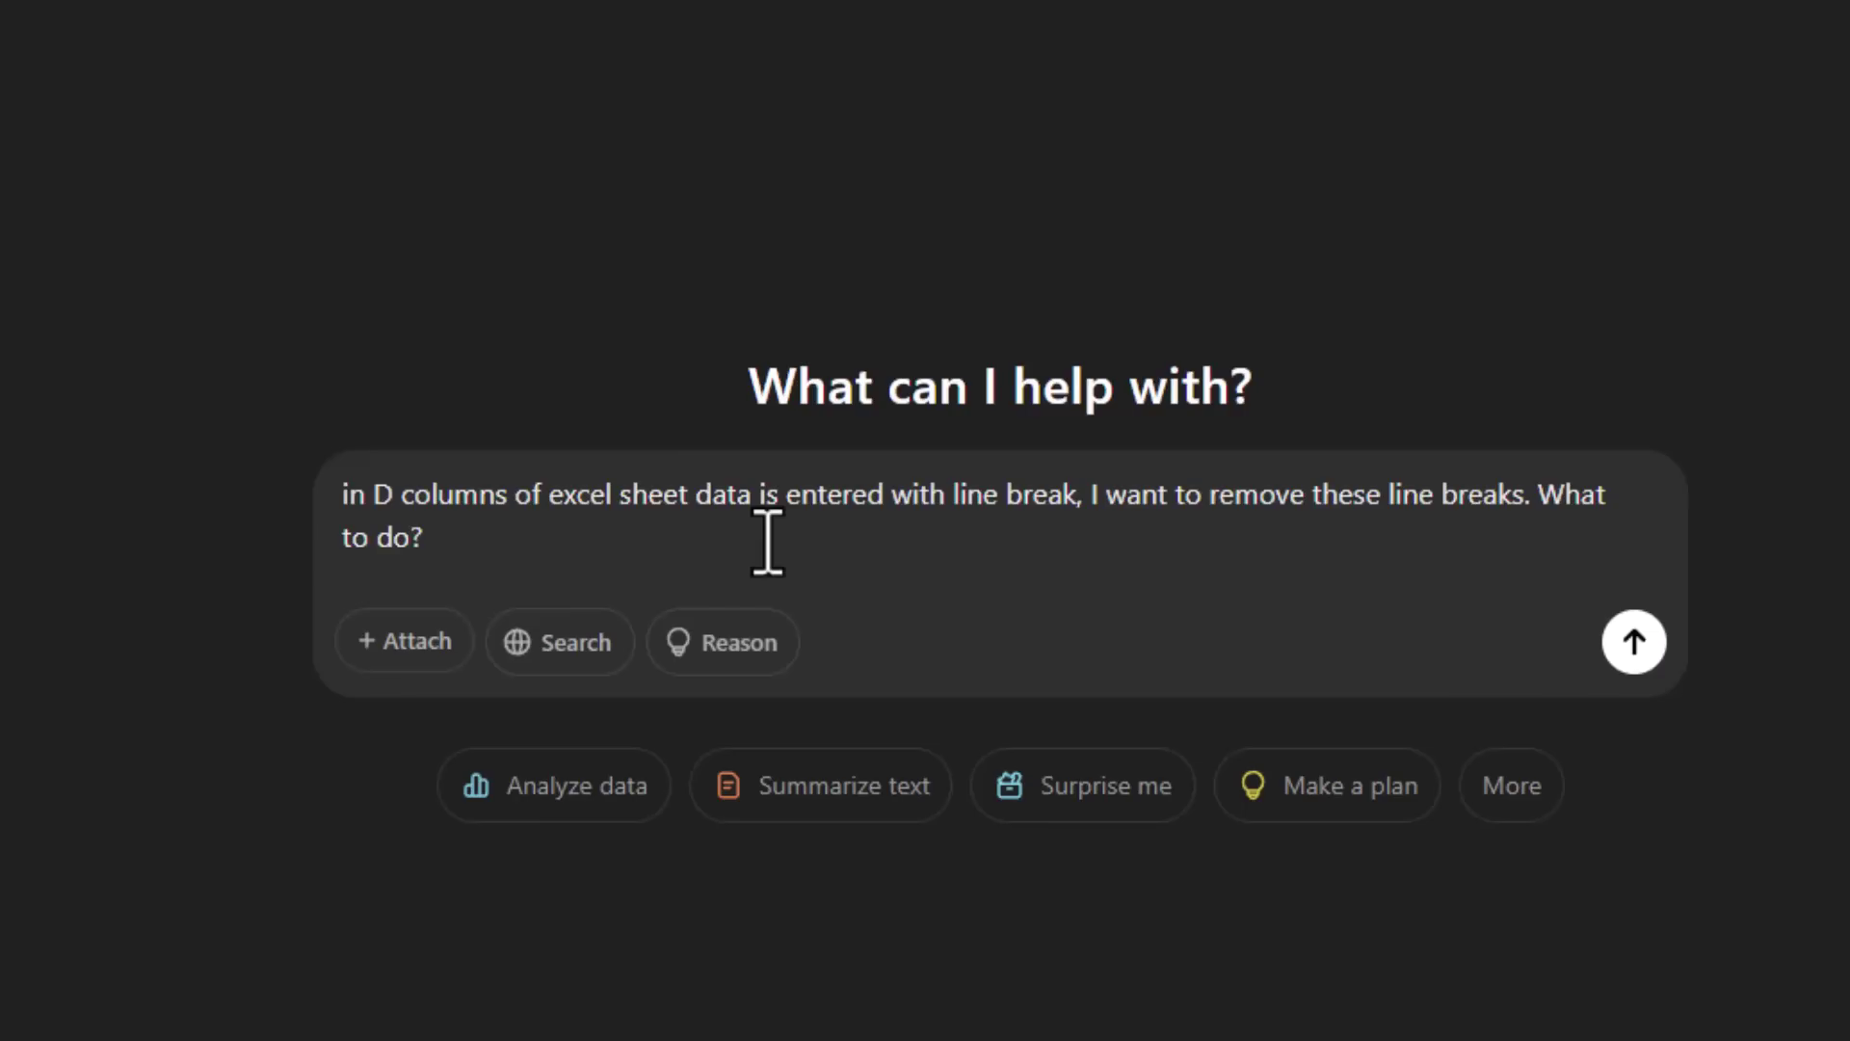
click(1641, 653)
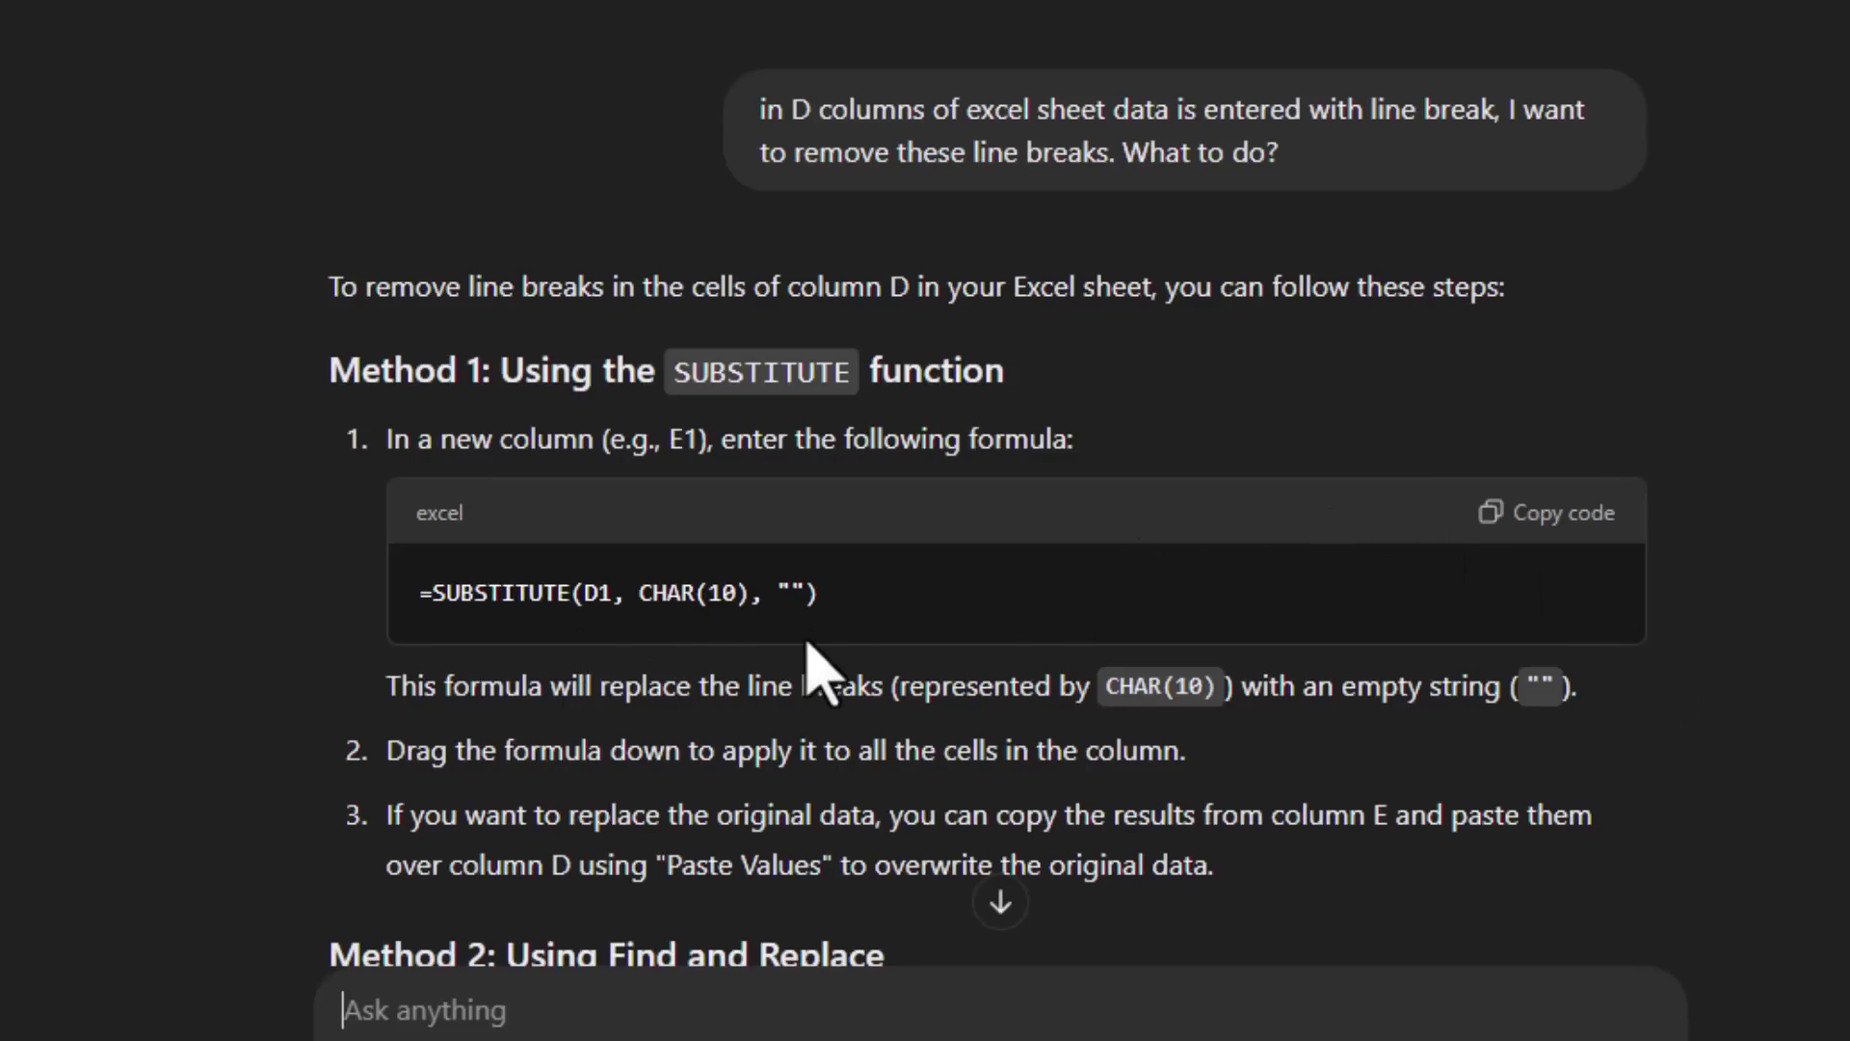
Read through ChatGPT's suggested methods for removing the line breaks from column D.
scroll(814, 672, down, 2)
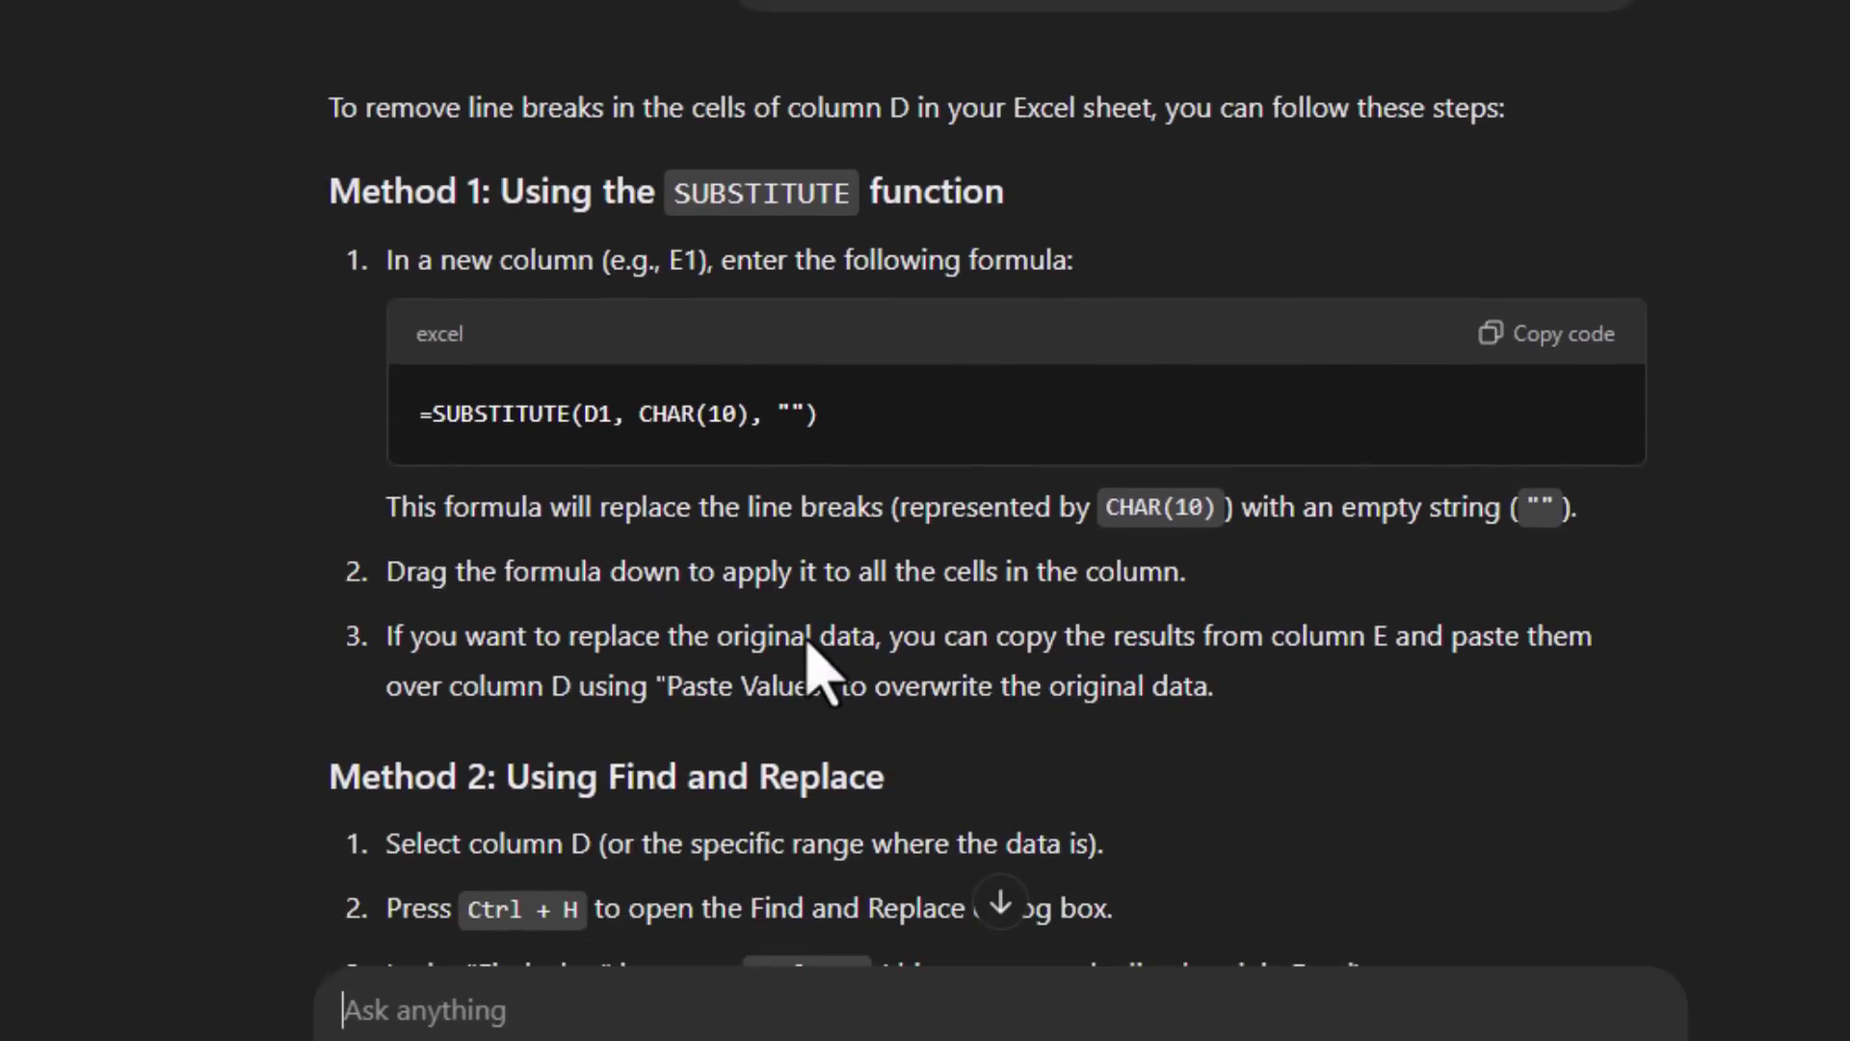
scroll(814, 655, down, 2)
scroll(771, 699, down, 2)
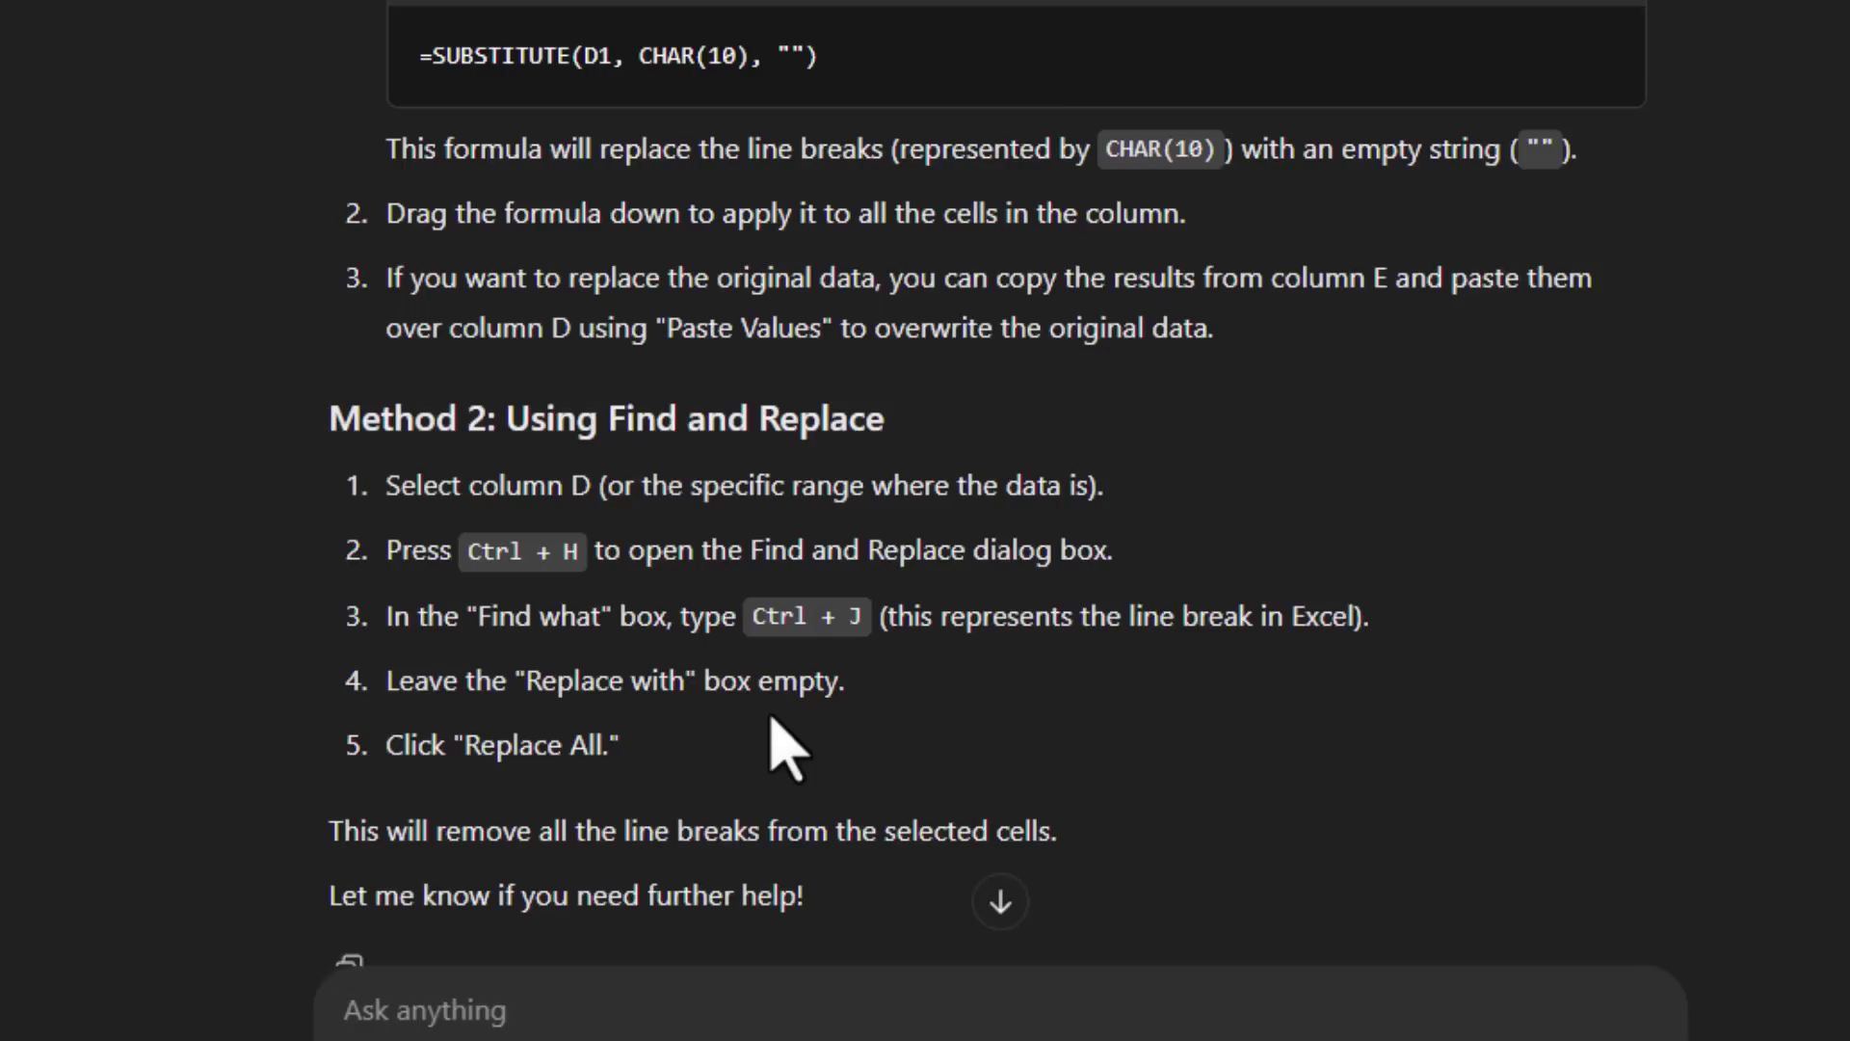
scroll(777, 742, down, 2)
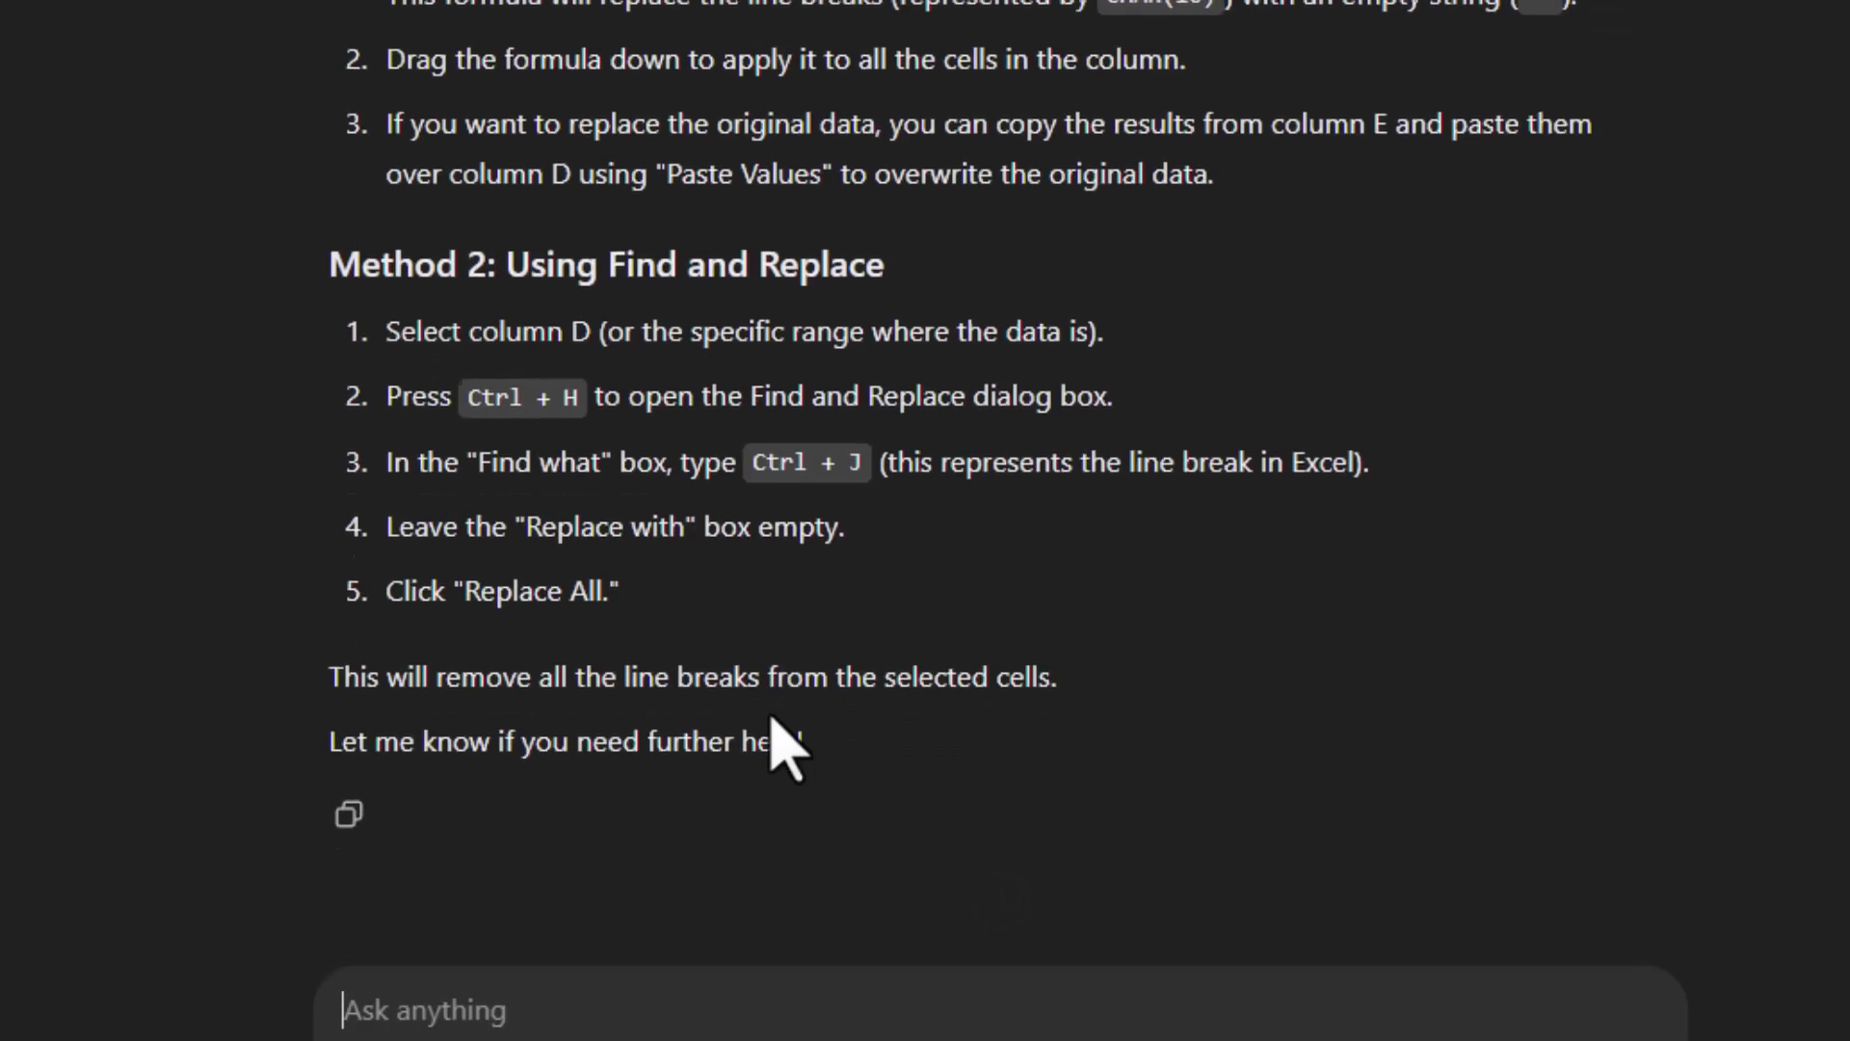
scroll(776, 743, up, 2)
scroll(777, 742, down, 1)
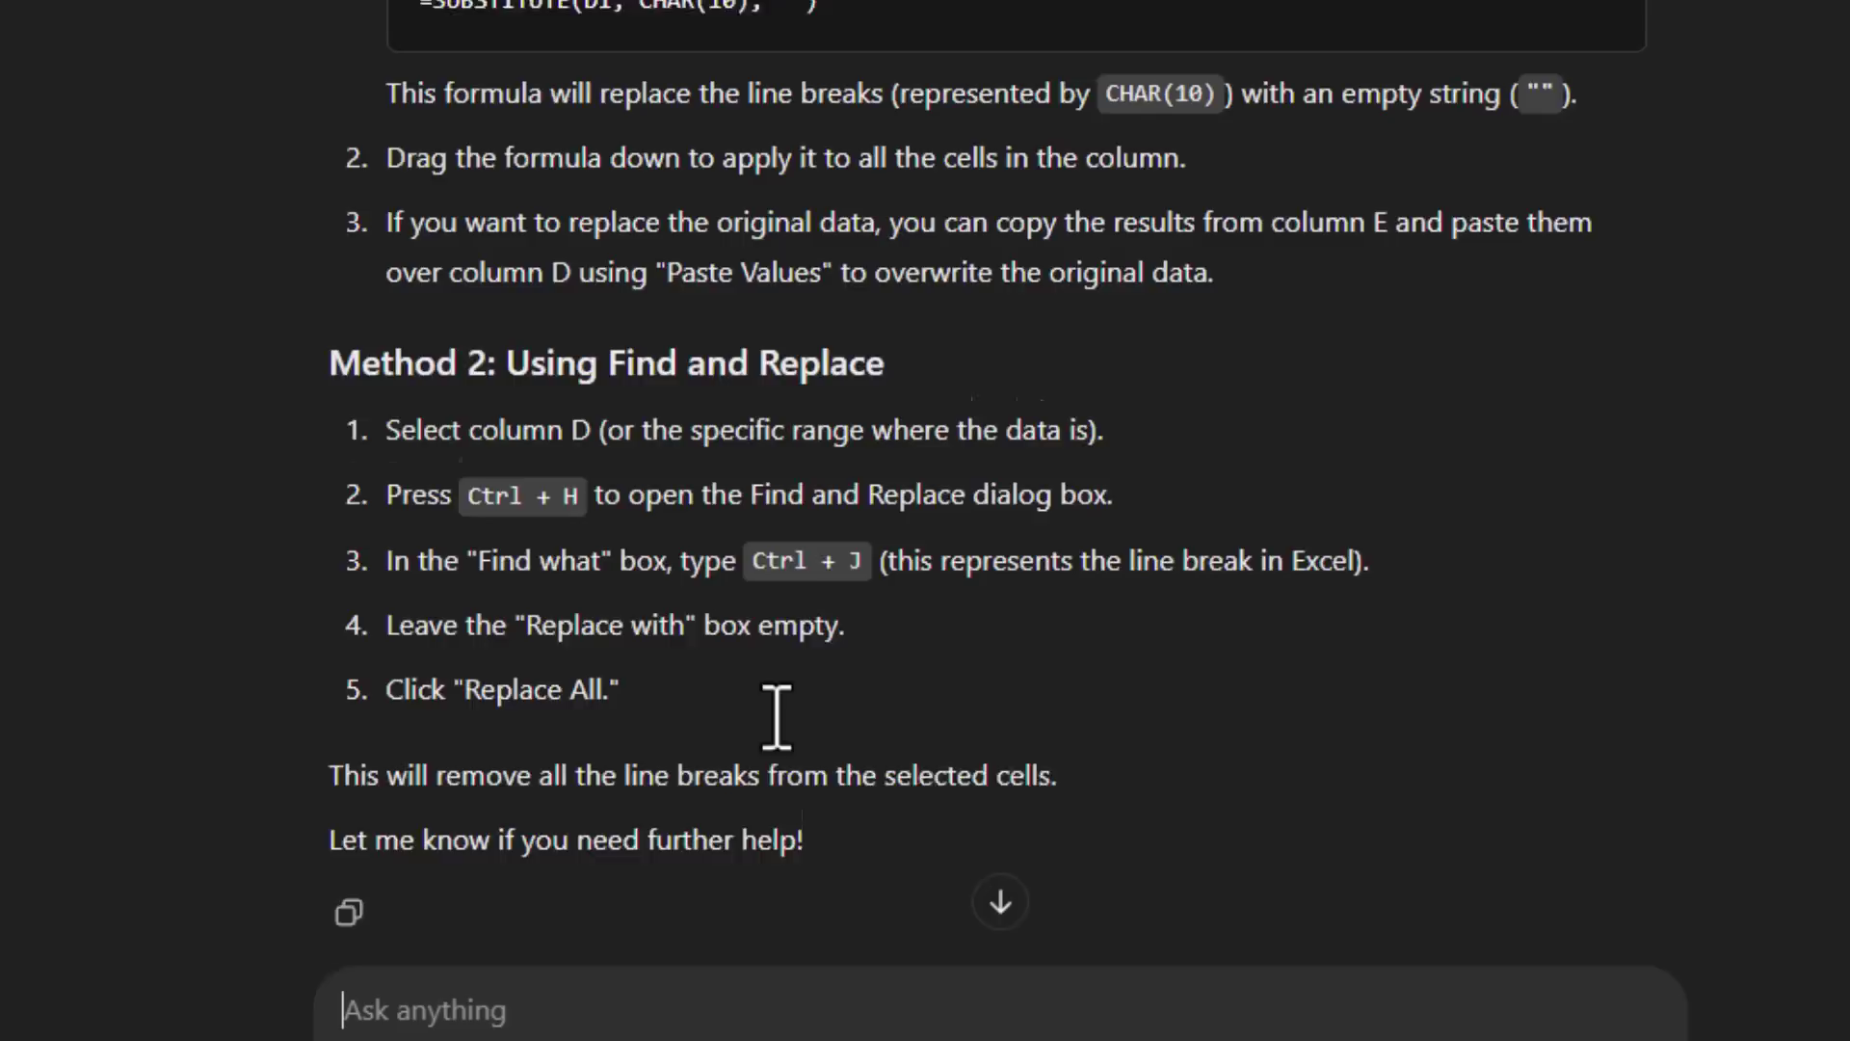
scroll(769, 723, up, 1)
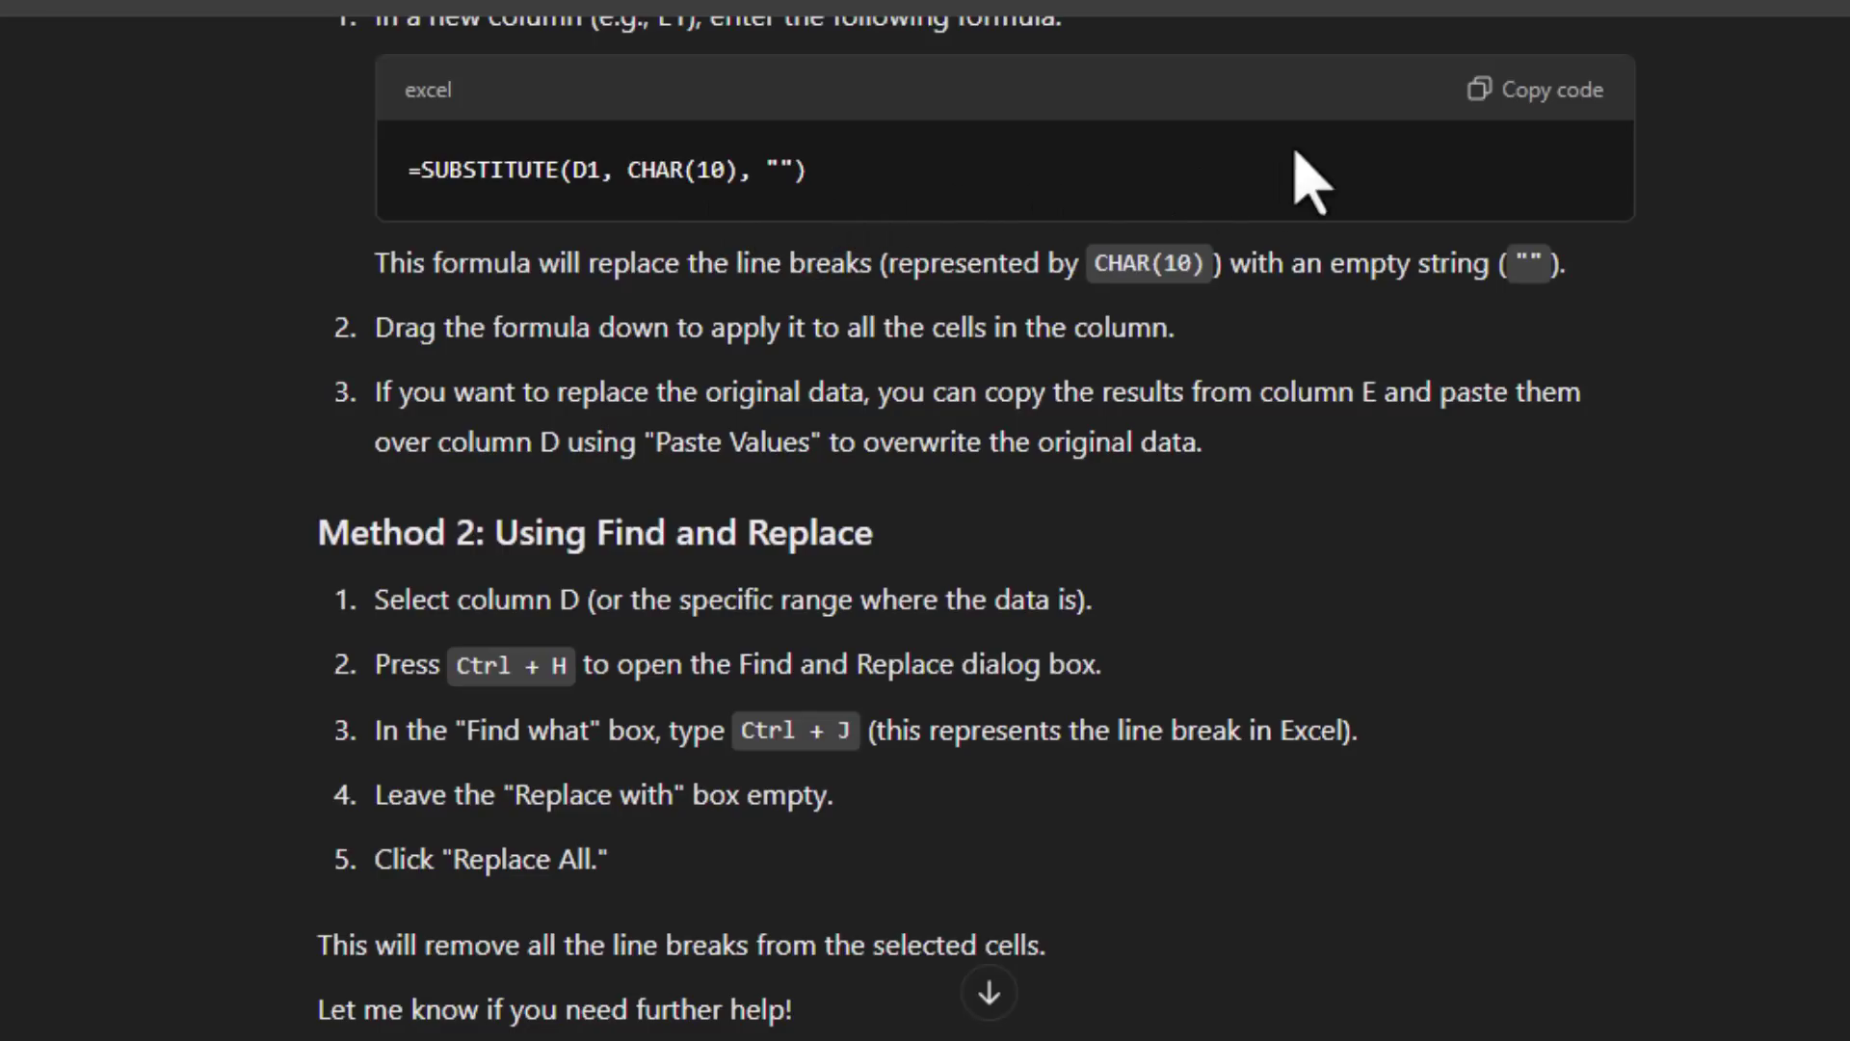
Copy ChatGPT's formula =SUBSTITUTE(D1, CHAR(10), "") into H1 of the Excel sheet, widen column H, and fill the formula down the data rows.
click(1479, 94)
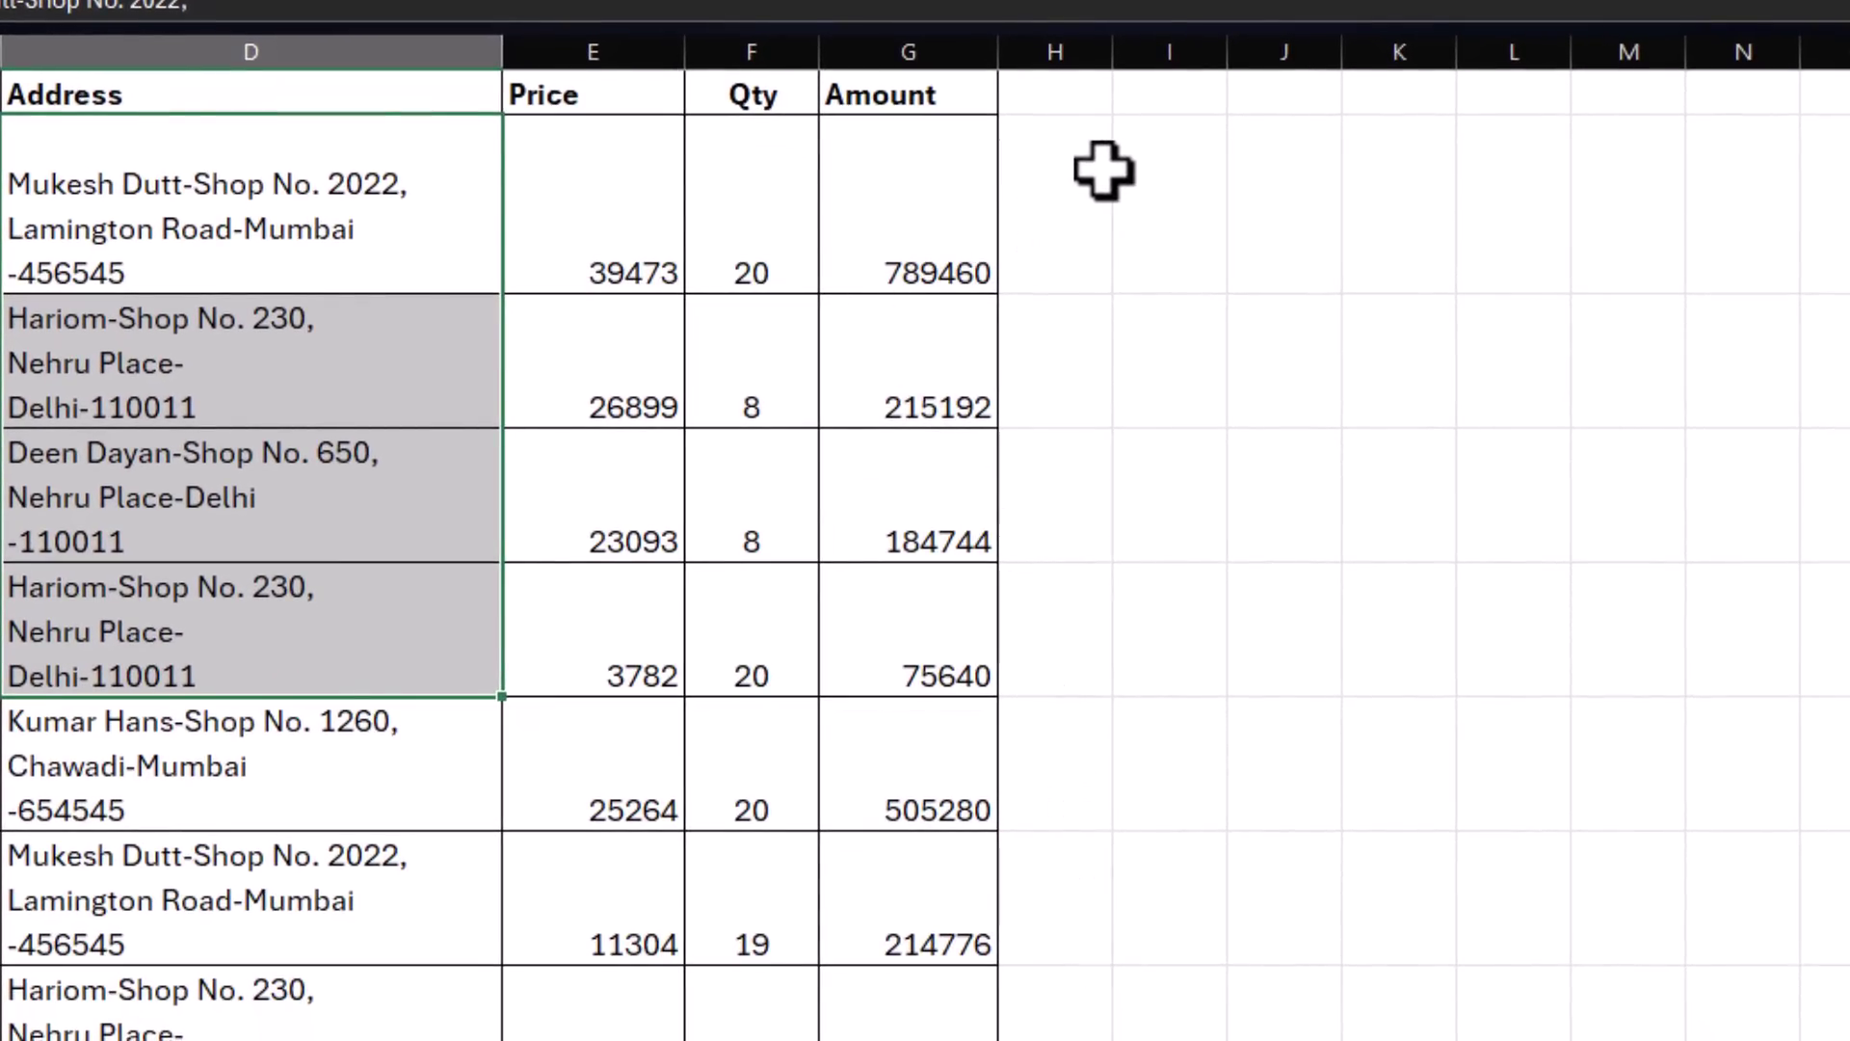
click(1097, 171)
drag(1123, 52, 1704, 48)
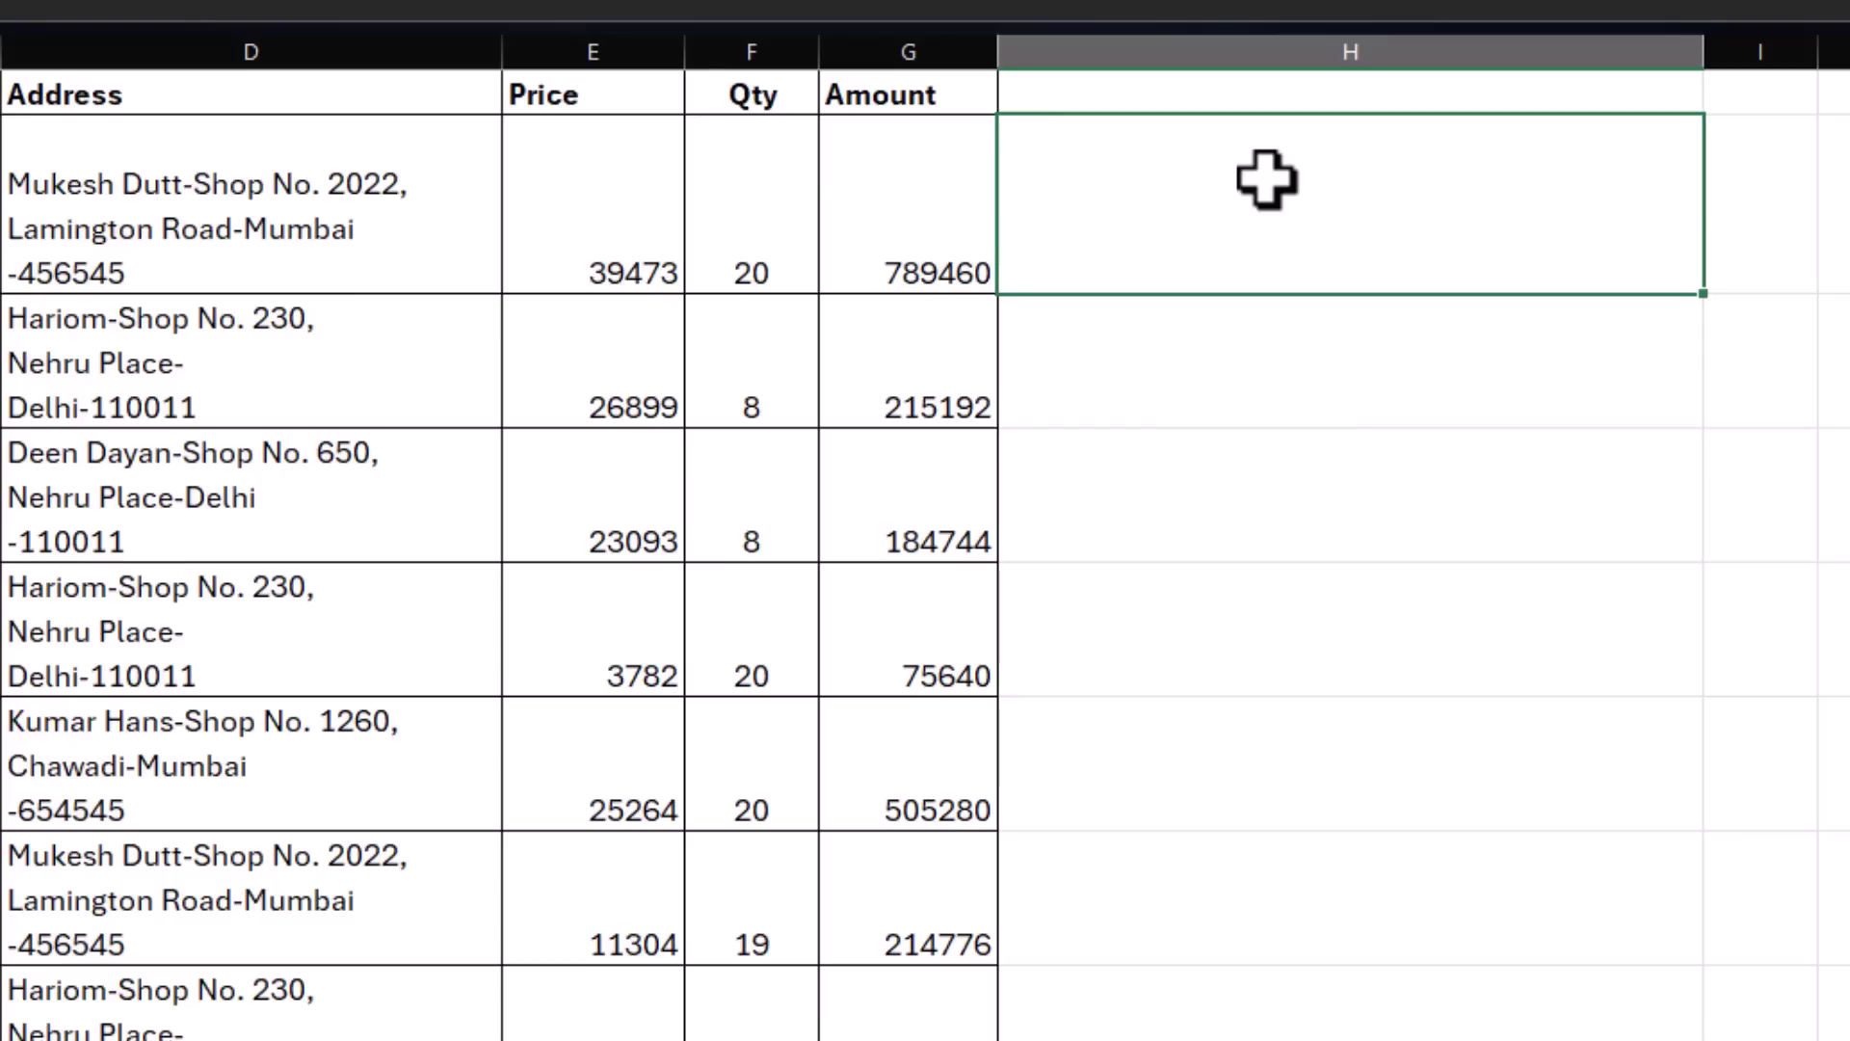
key(ctrl+v)
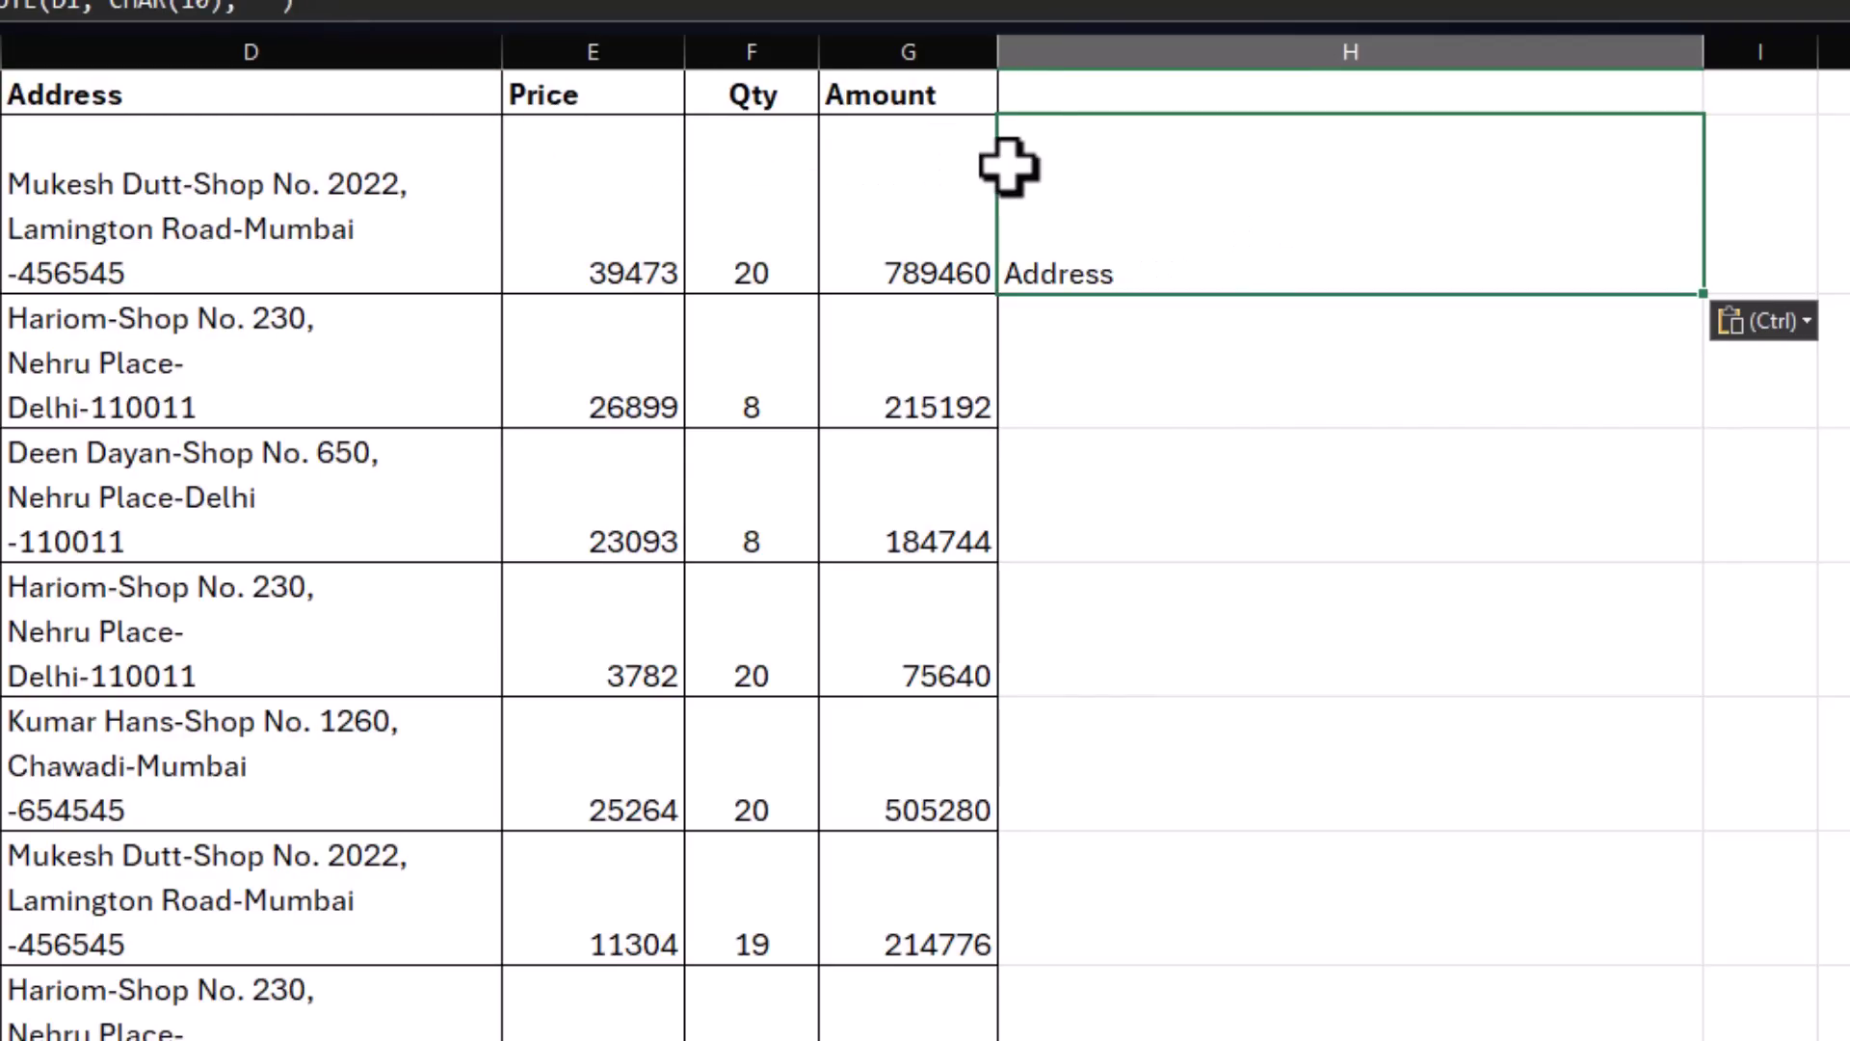
click(1247, 97)
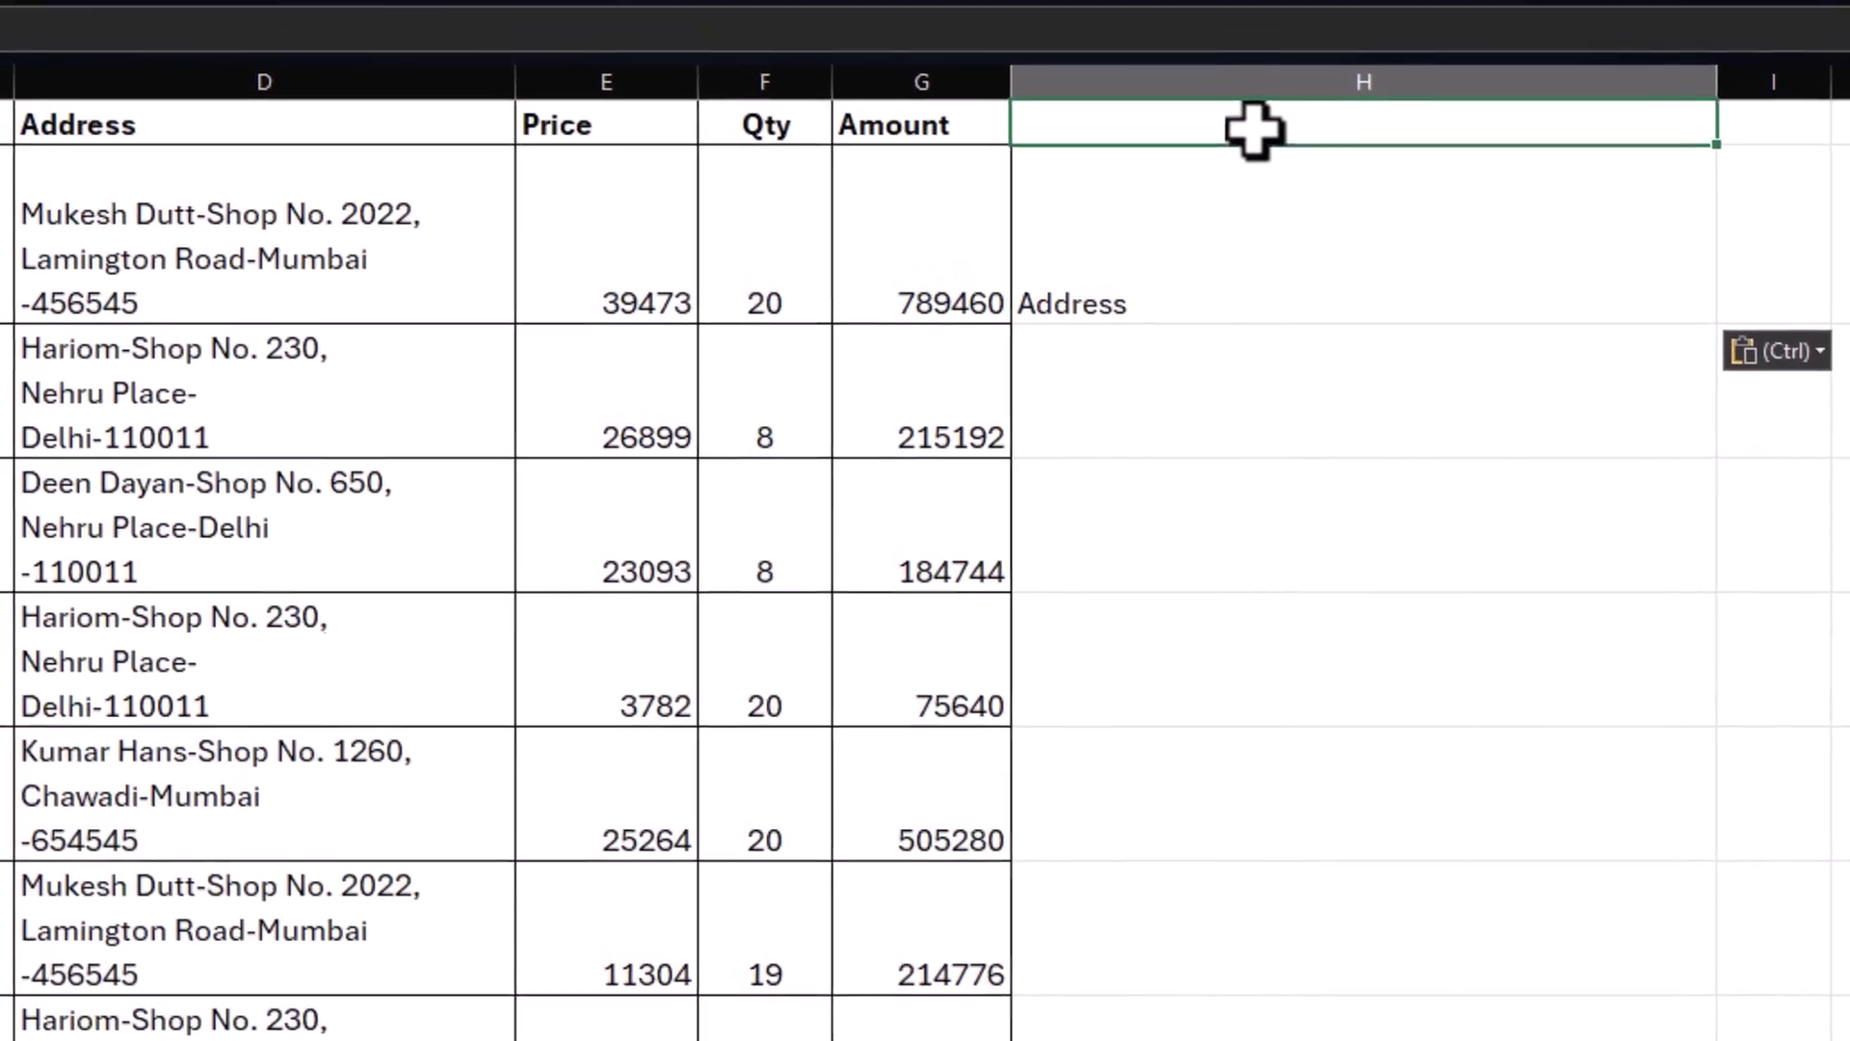
key(ctrl+v)
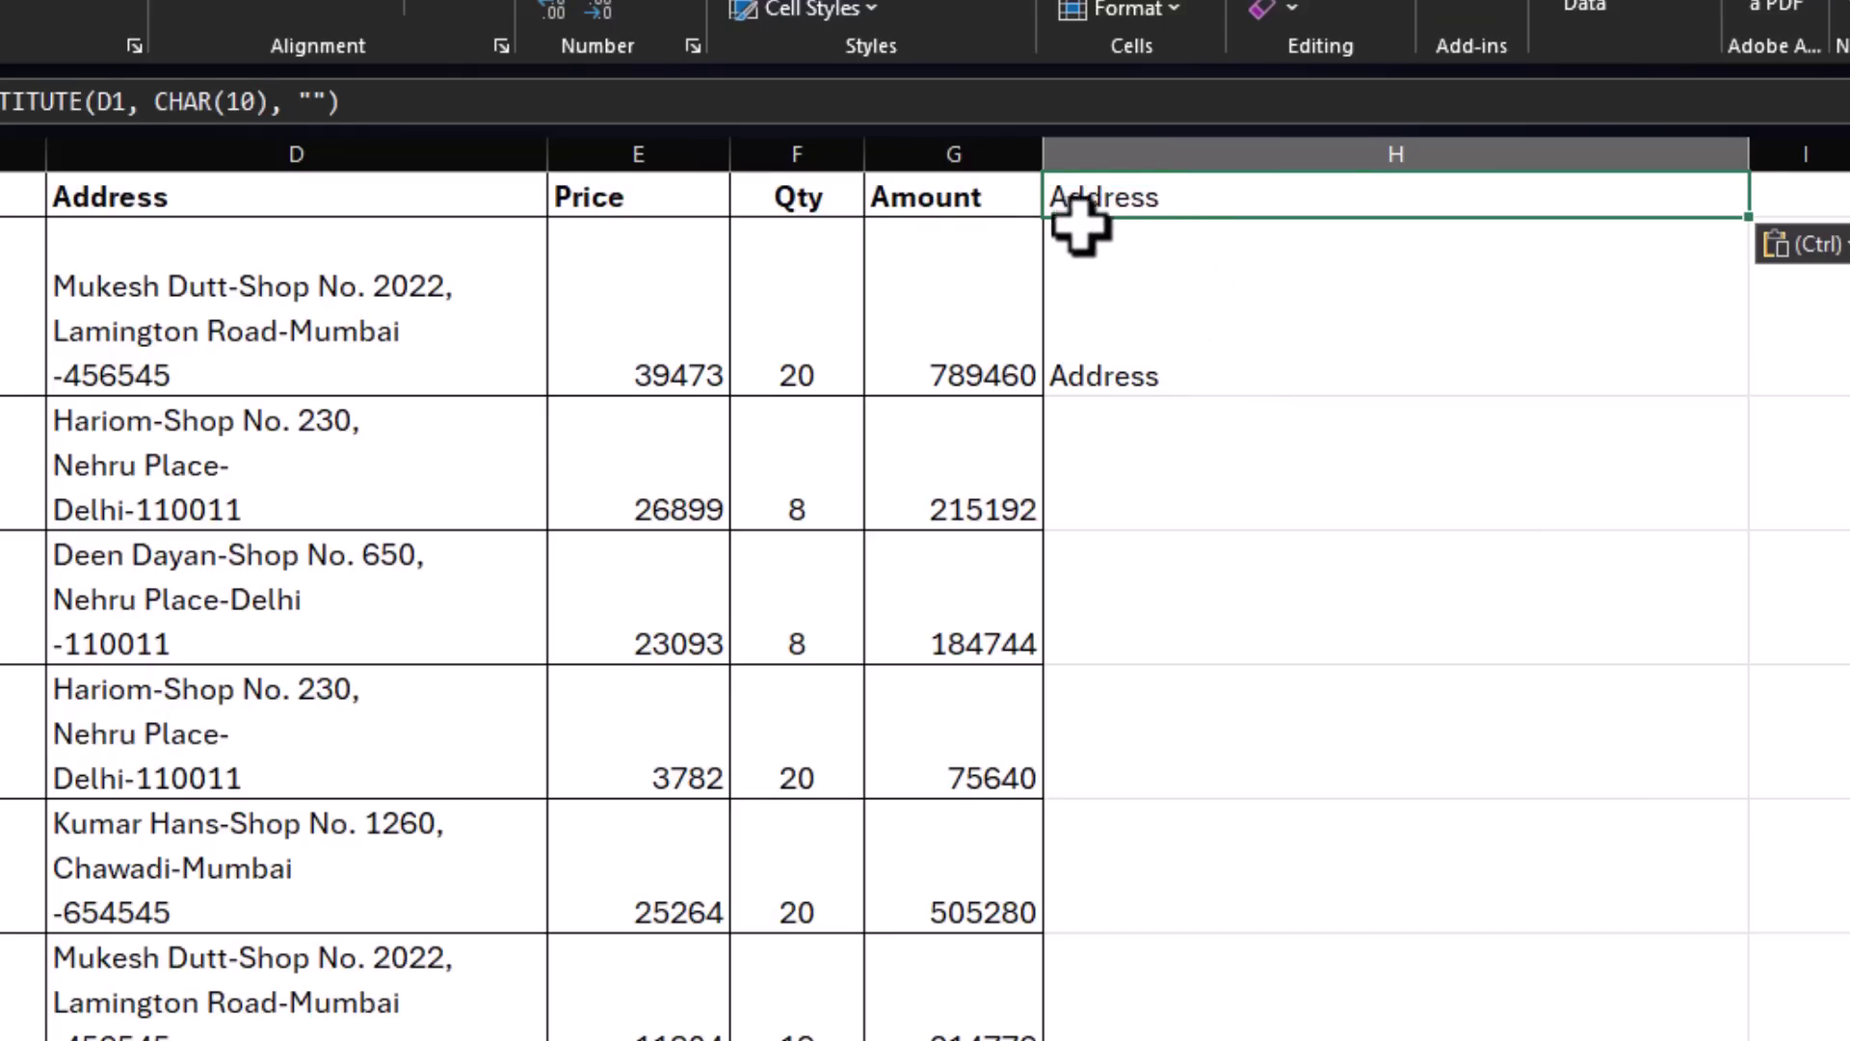
drag(1751, 228, 1763, 1040)
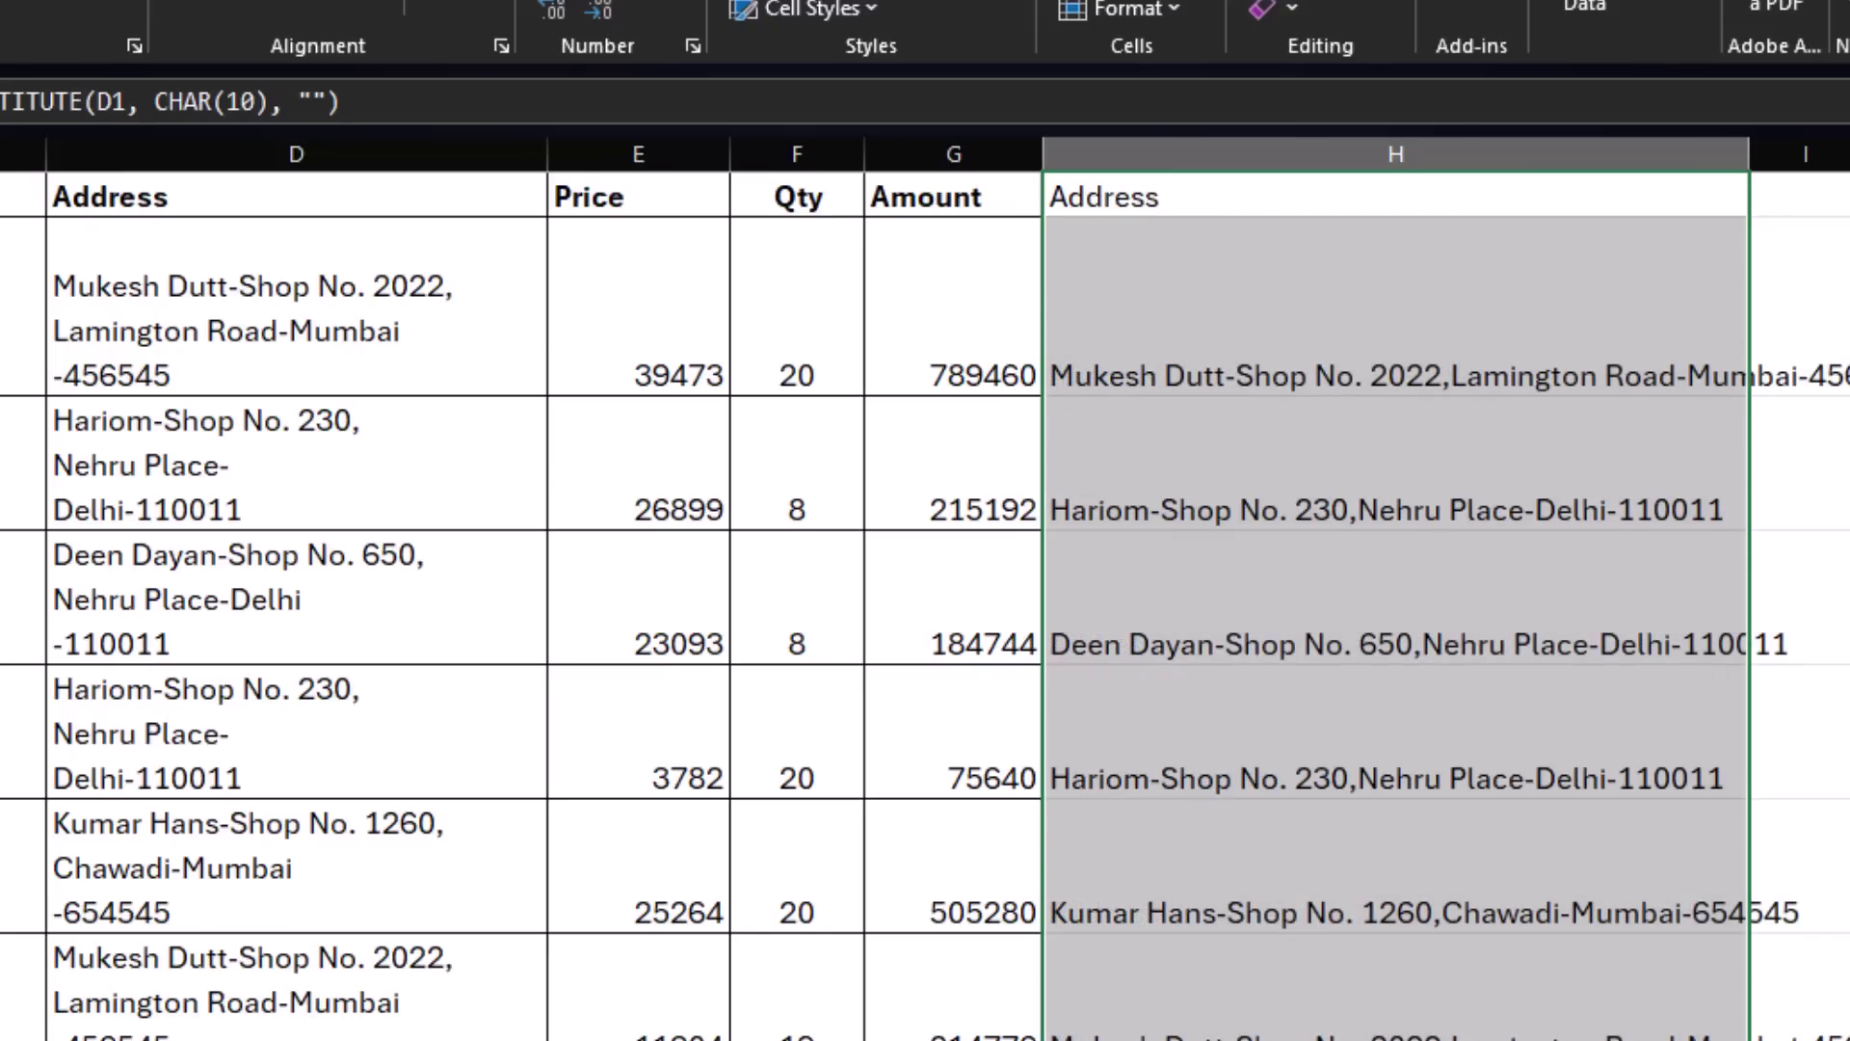
click(1253, 369)
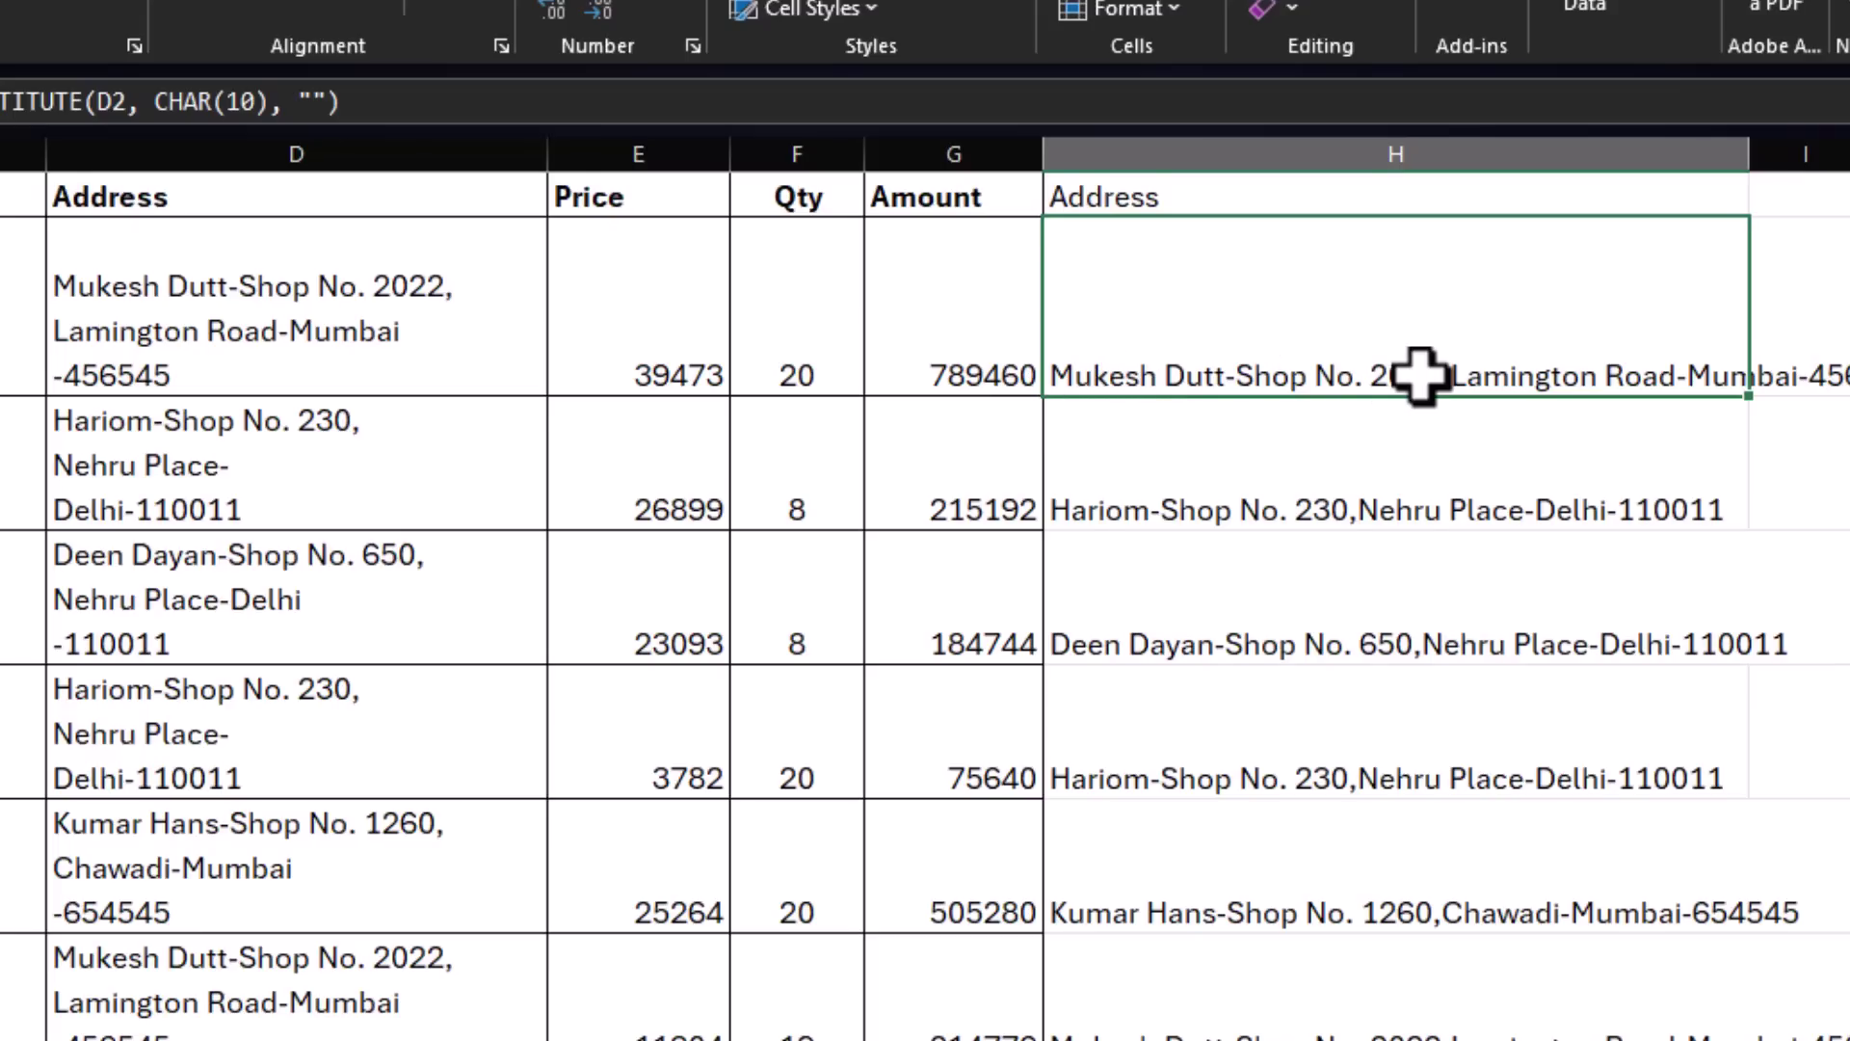
Clear the SUBSTITUTE formulas from column H.
drag(1321, 193, 1350, 1039)
scroll(1349, 1022, down, 1)
scroll(1340, 579, up, 2)
scroll(1340, 386, down, 1)
click(1321, 246)
scroll(1291, 381, up, 1)
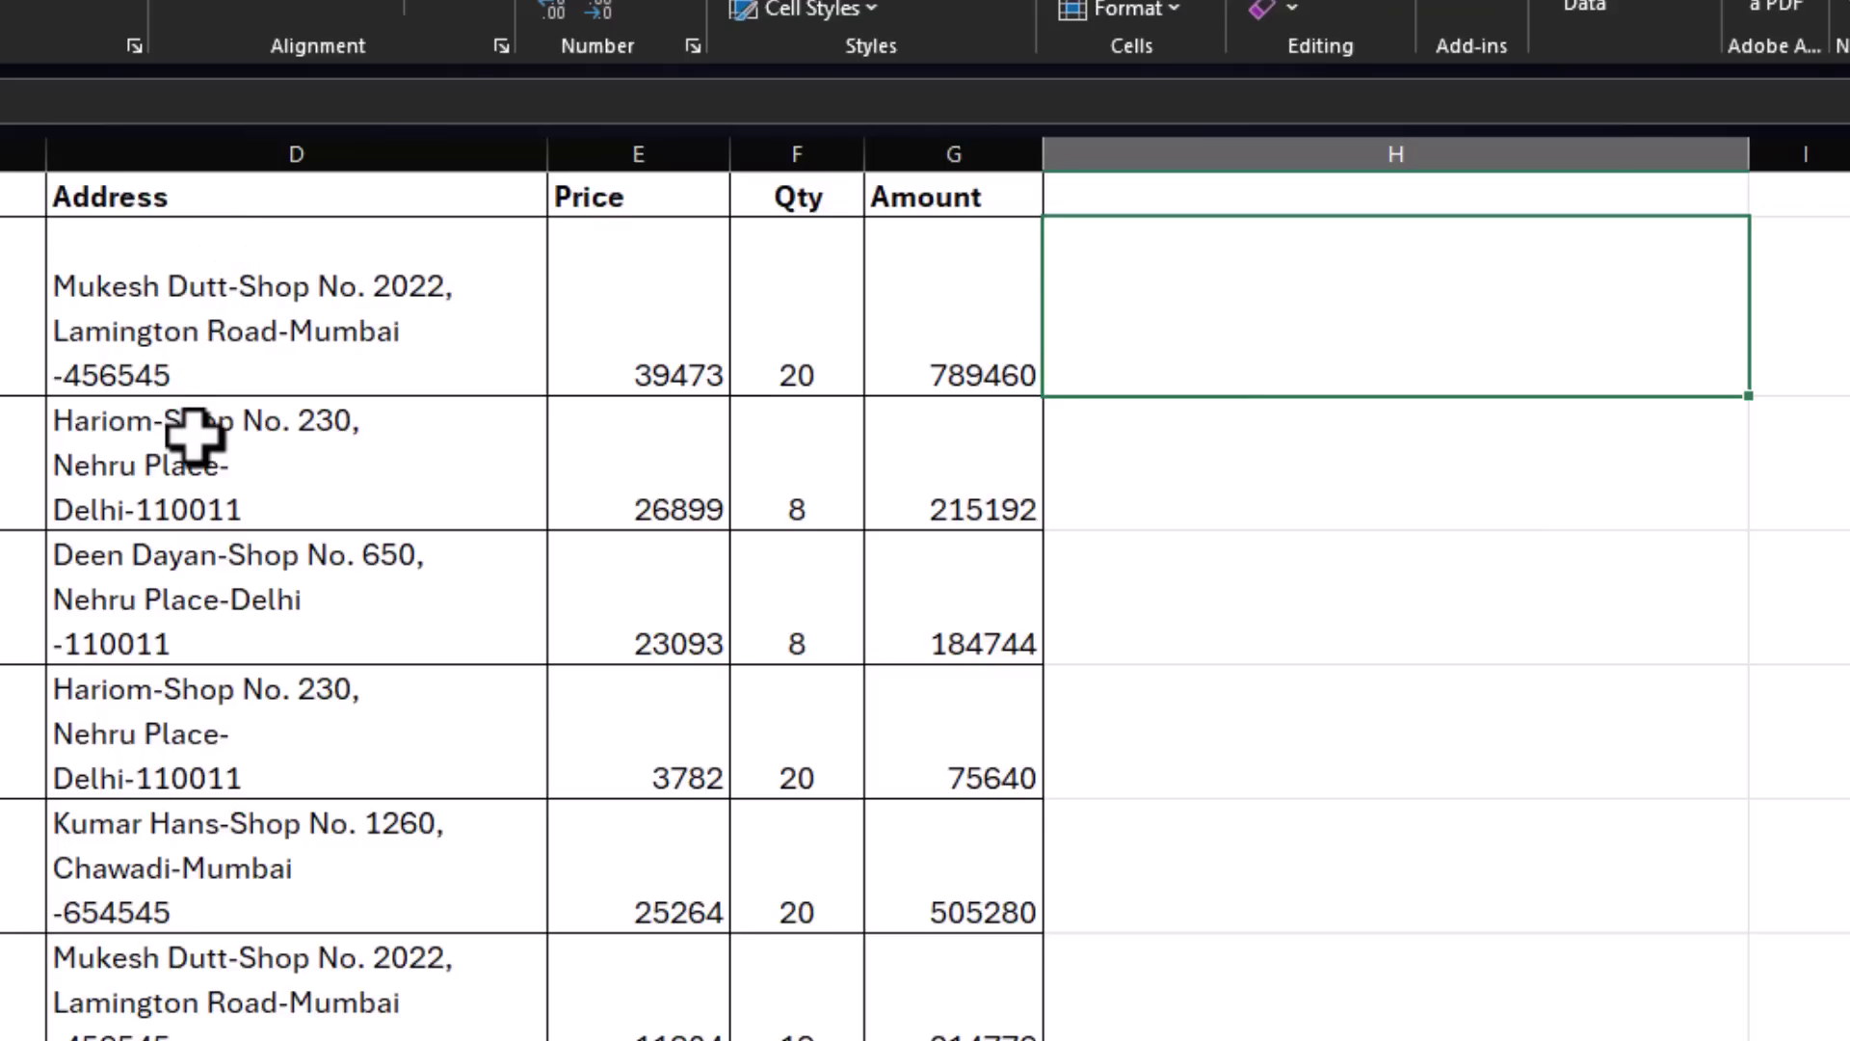
Replace all line breaks in the Address column's data cells with nothing using Find and Replace.
drag(235, 297, 228, 1031)
drag(549, 1007, 548, 1010)
key(ctrl+h)
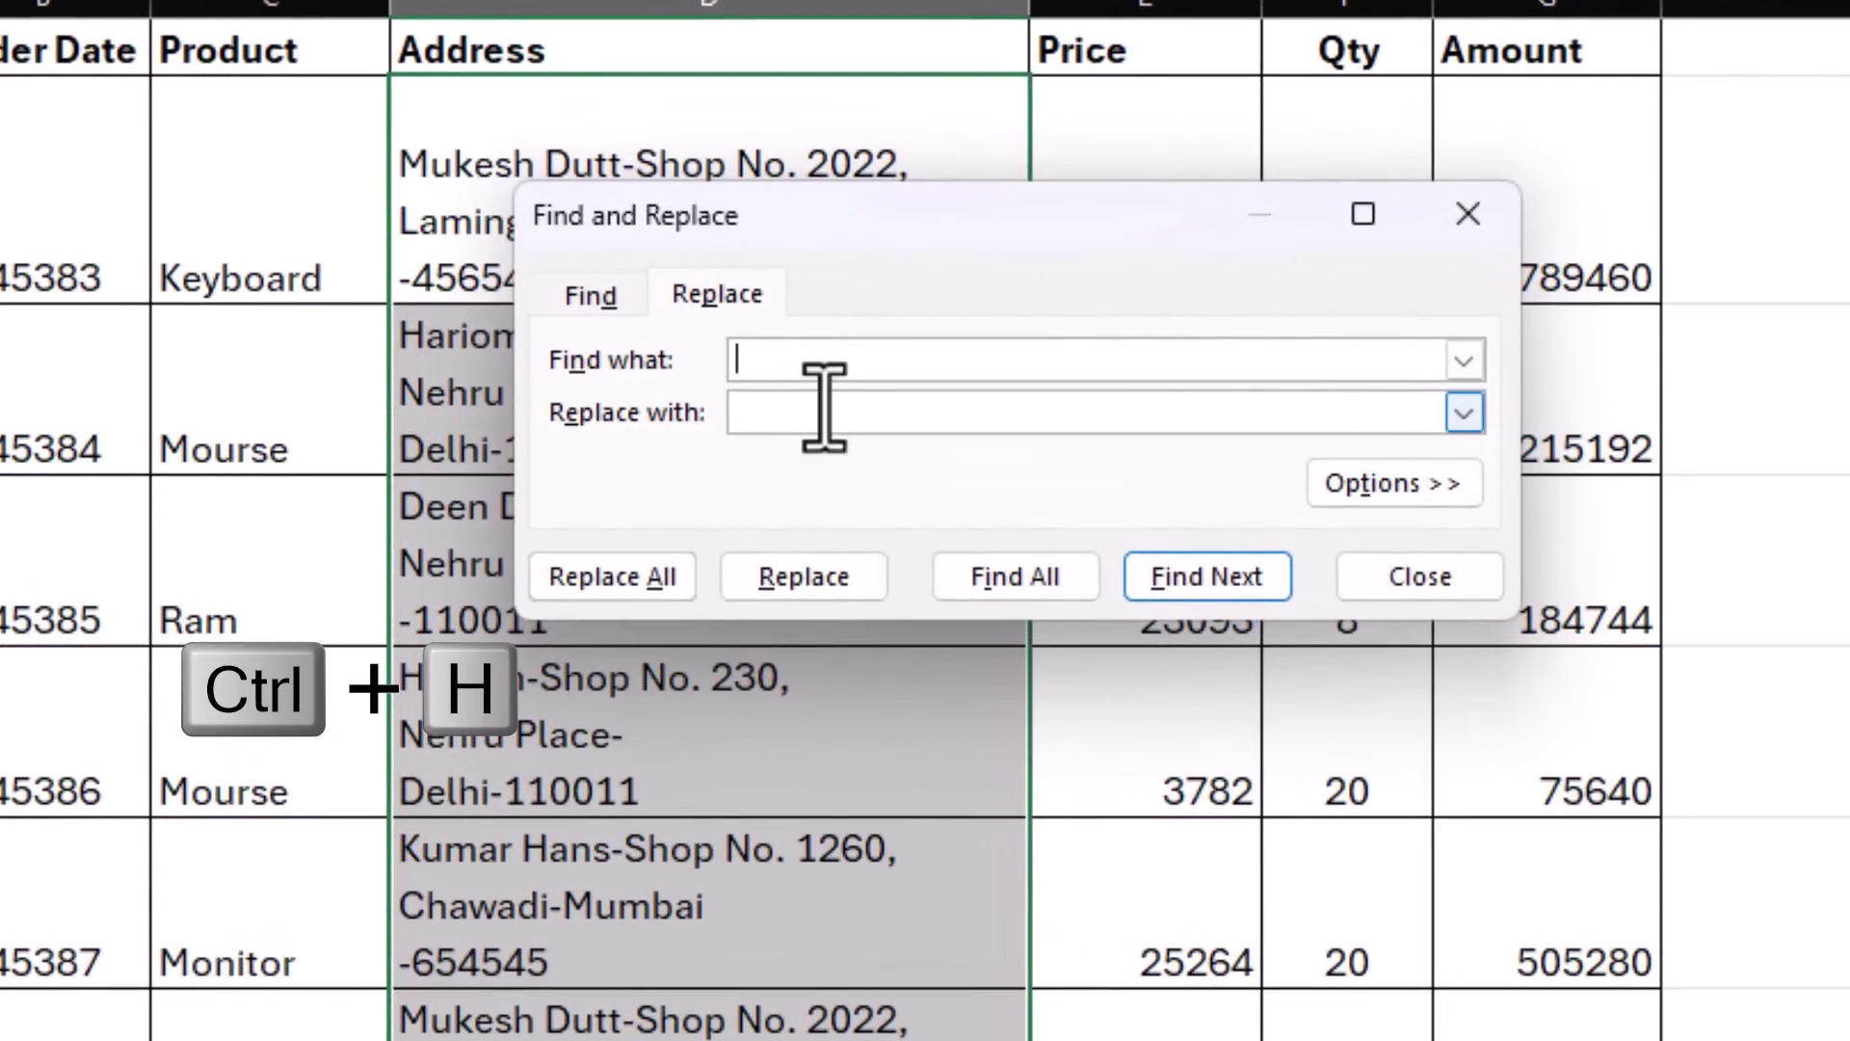
key(ctrl+j)
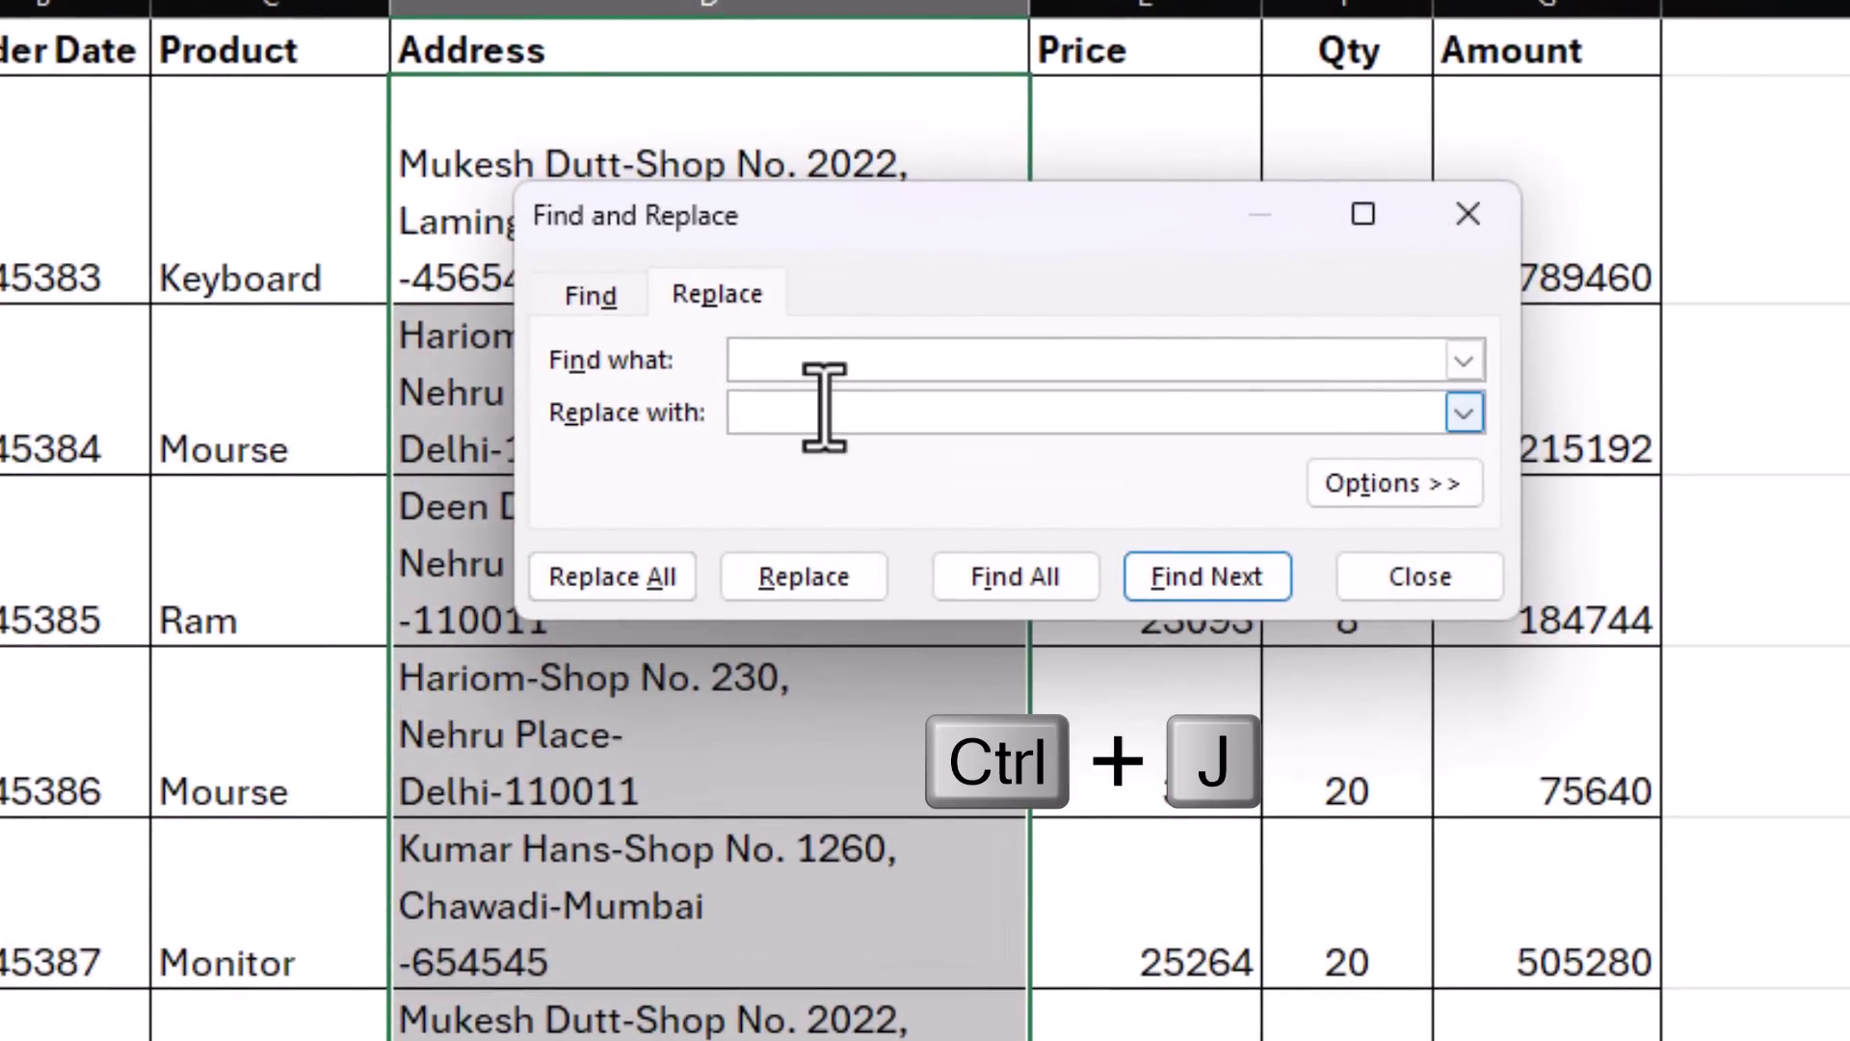
click(785, 403)
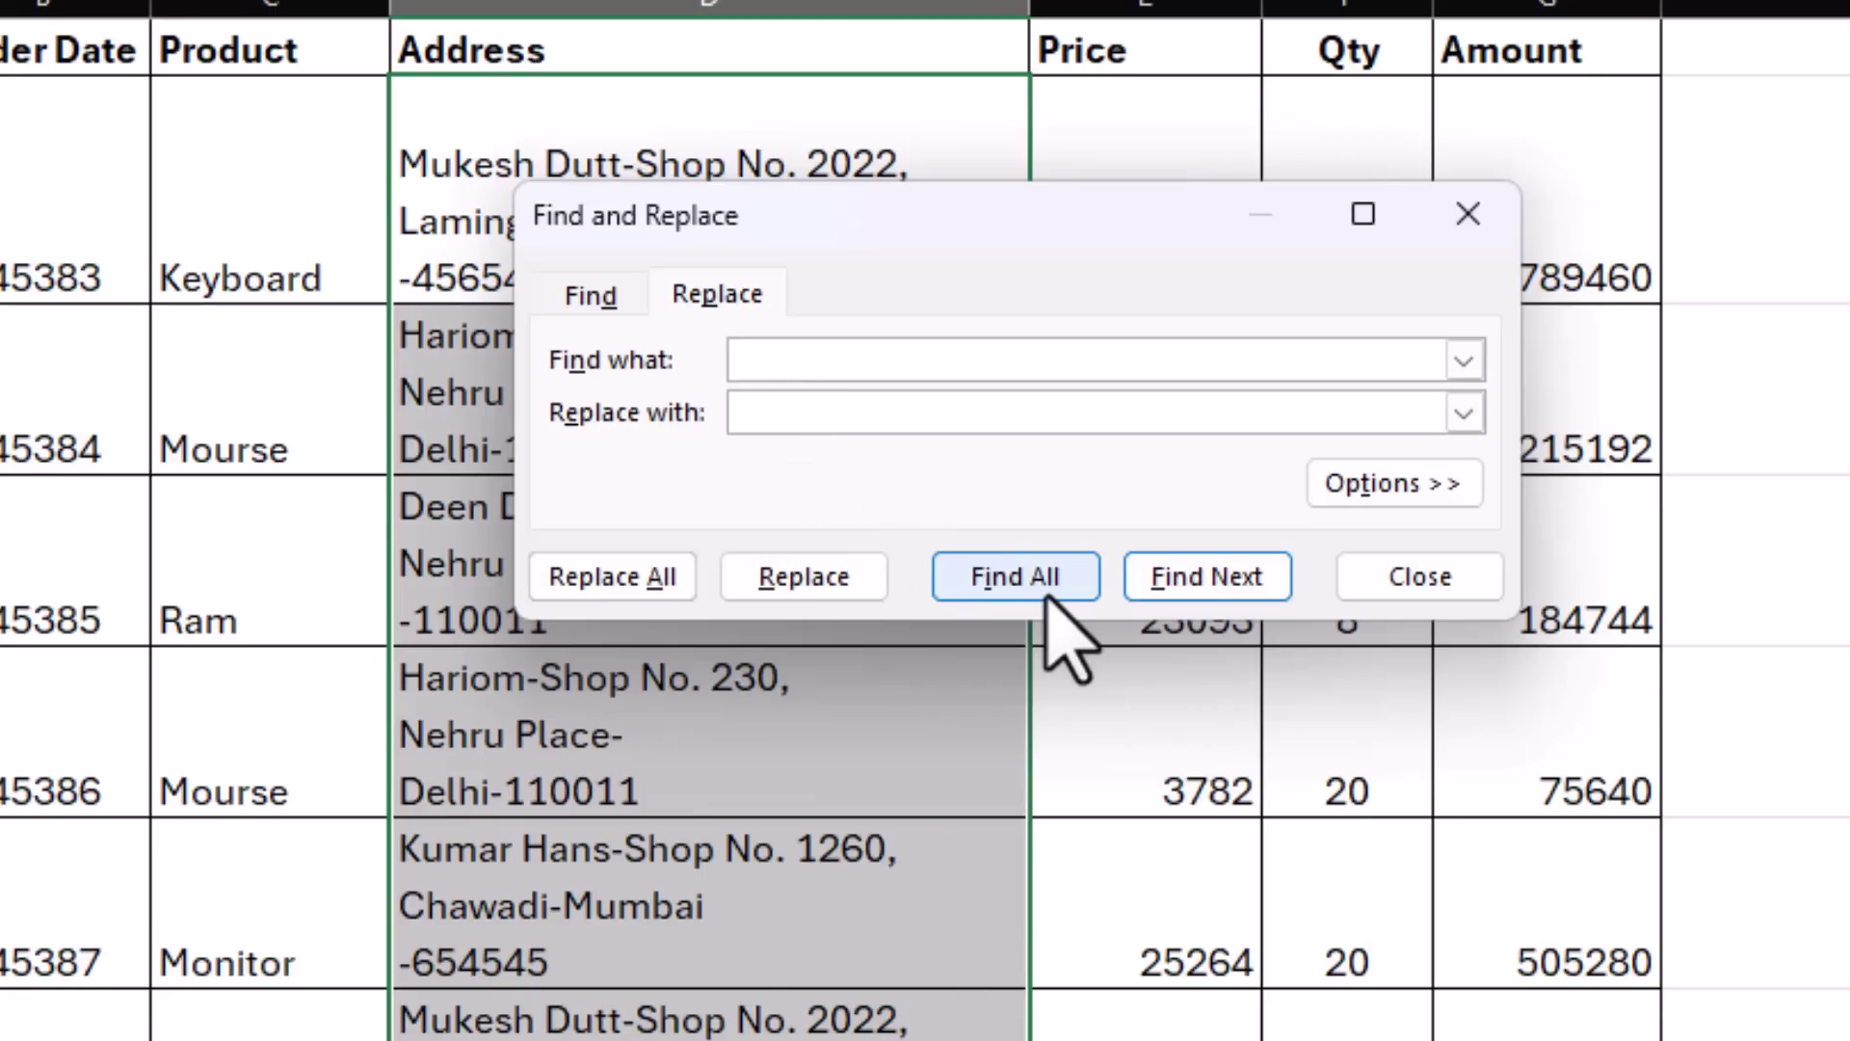
click(613, 578)
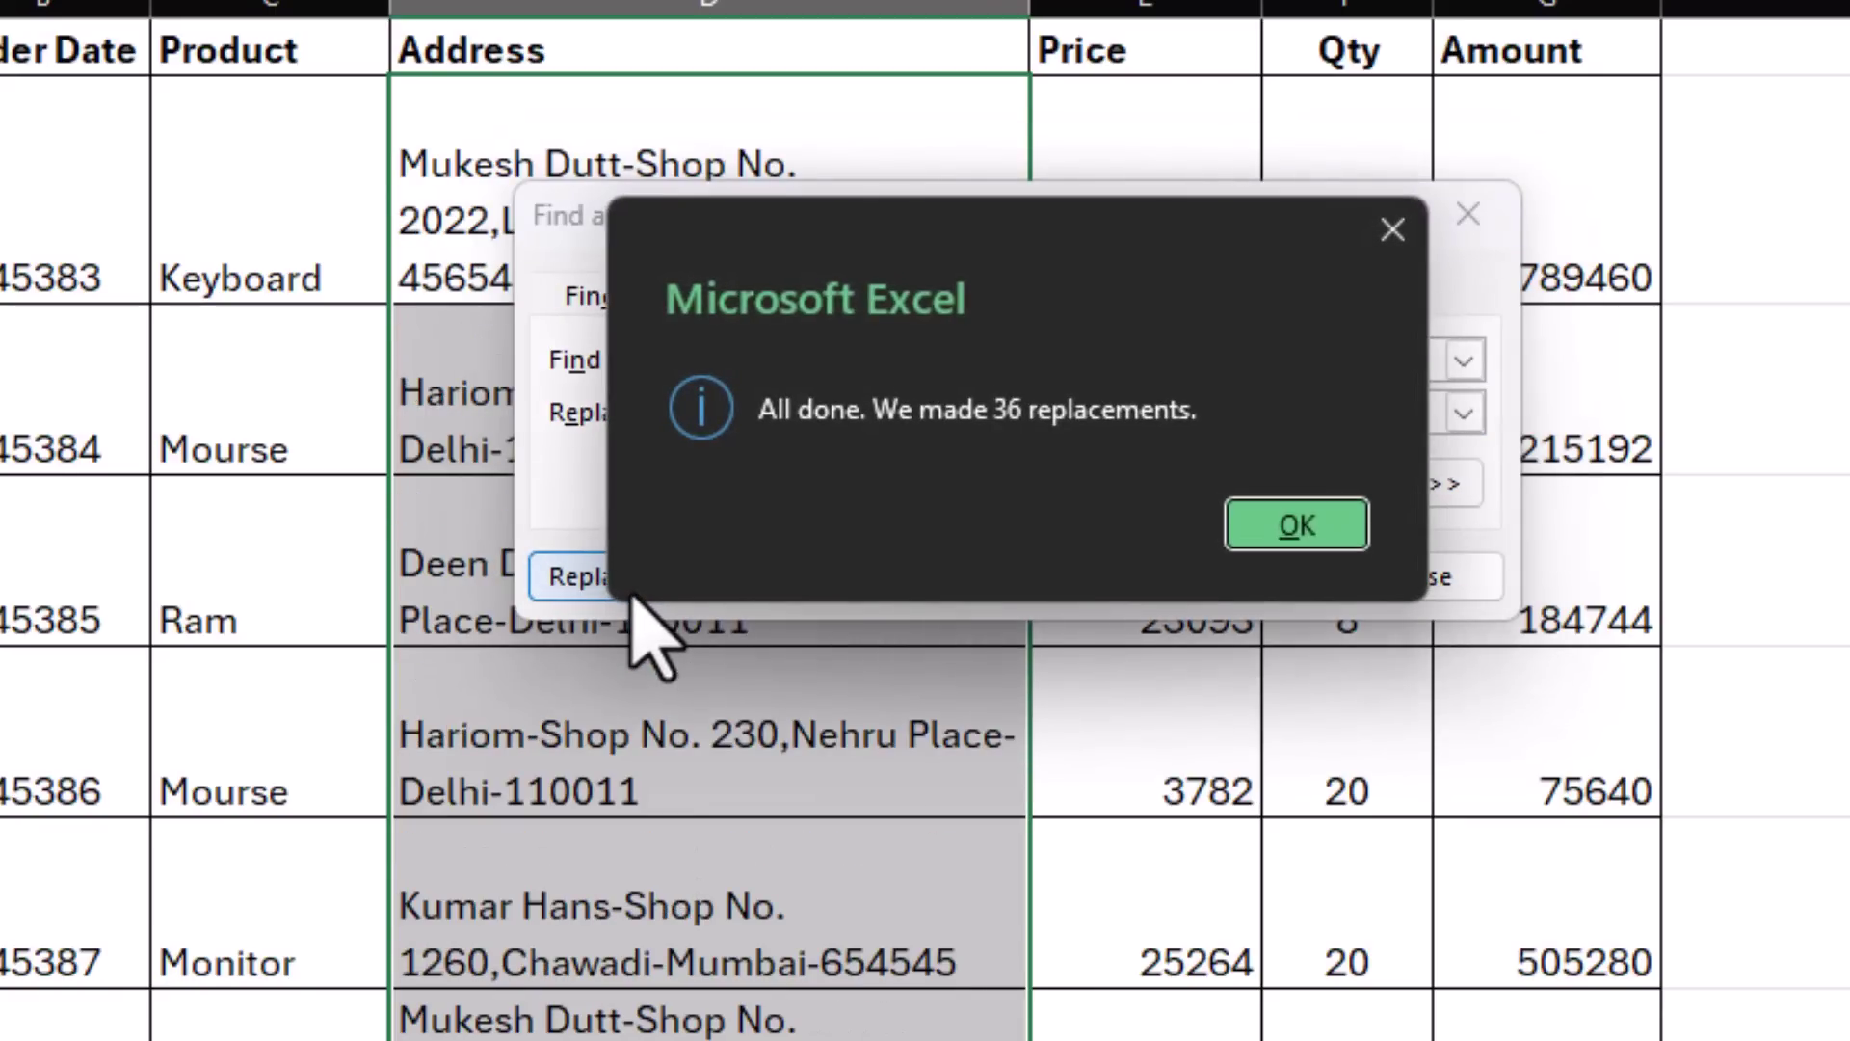
click(1301, 528)
click(1417, 576)
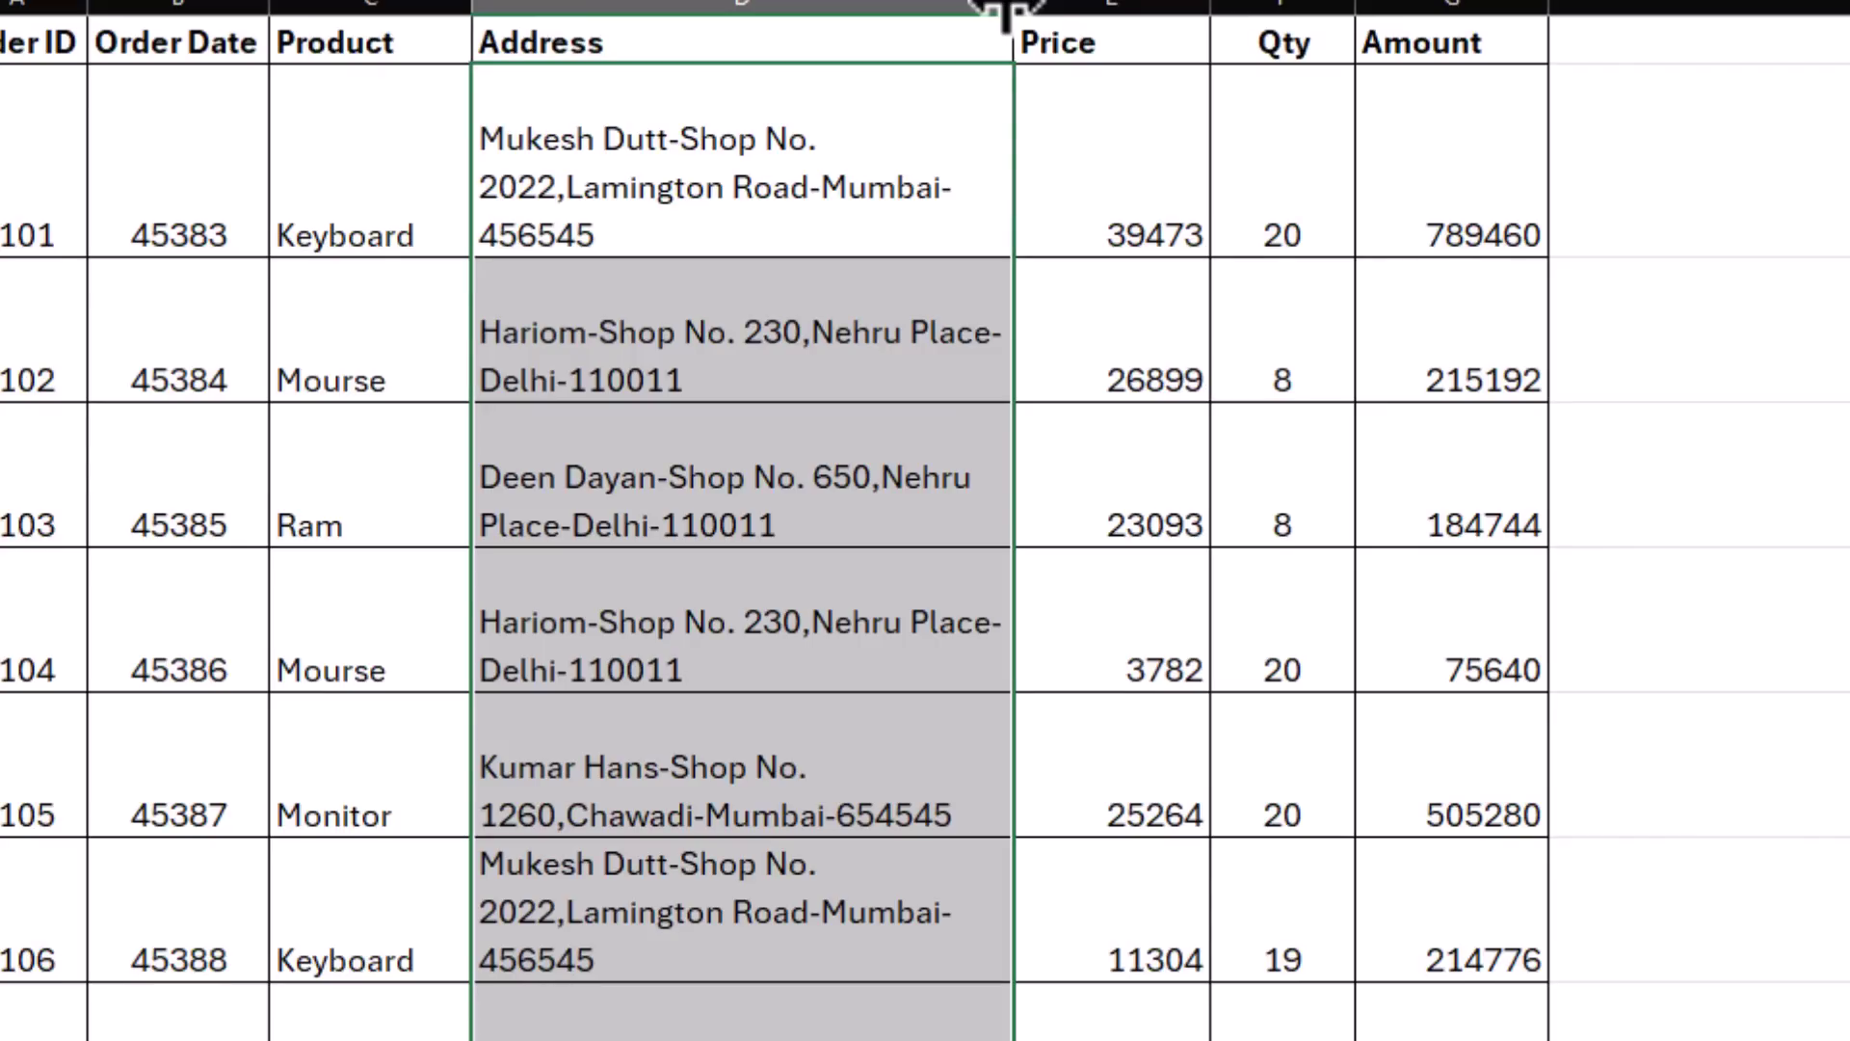
Turn off text wrapping for the address cells and widen column D so each address fits on one line.
key(alt+h)
key(w)
drag(1014, 10, 1600, 39)
click(1092, 268)
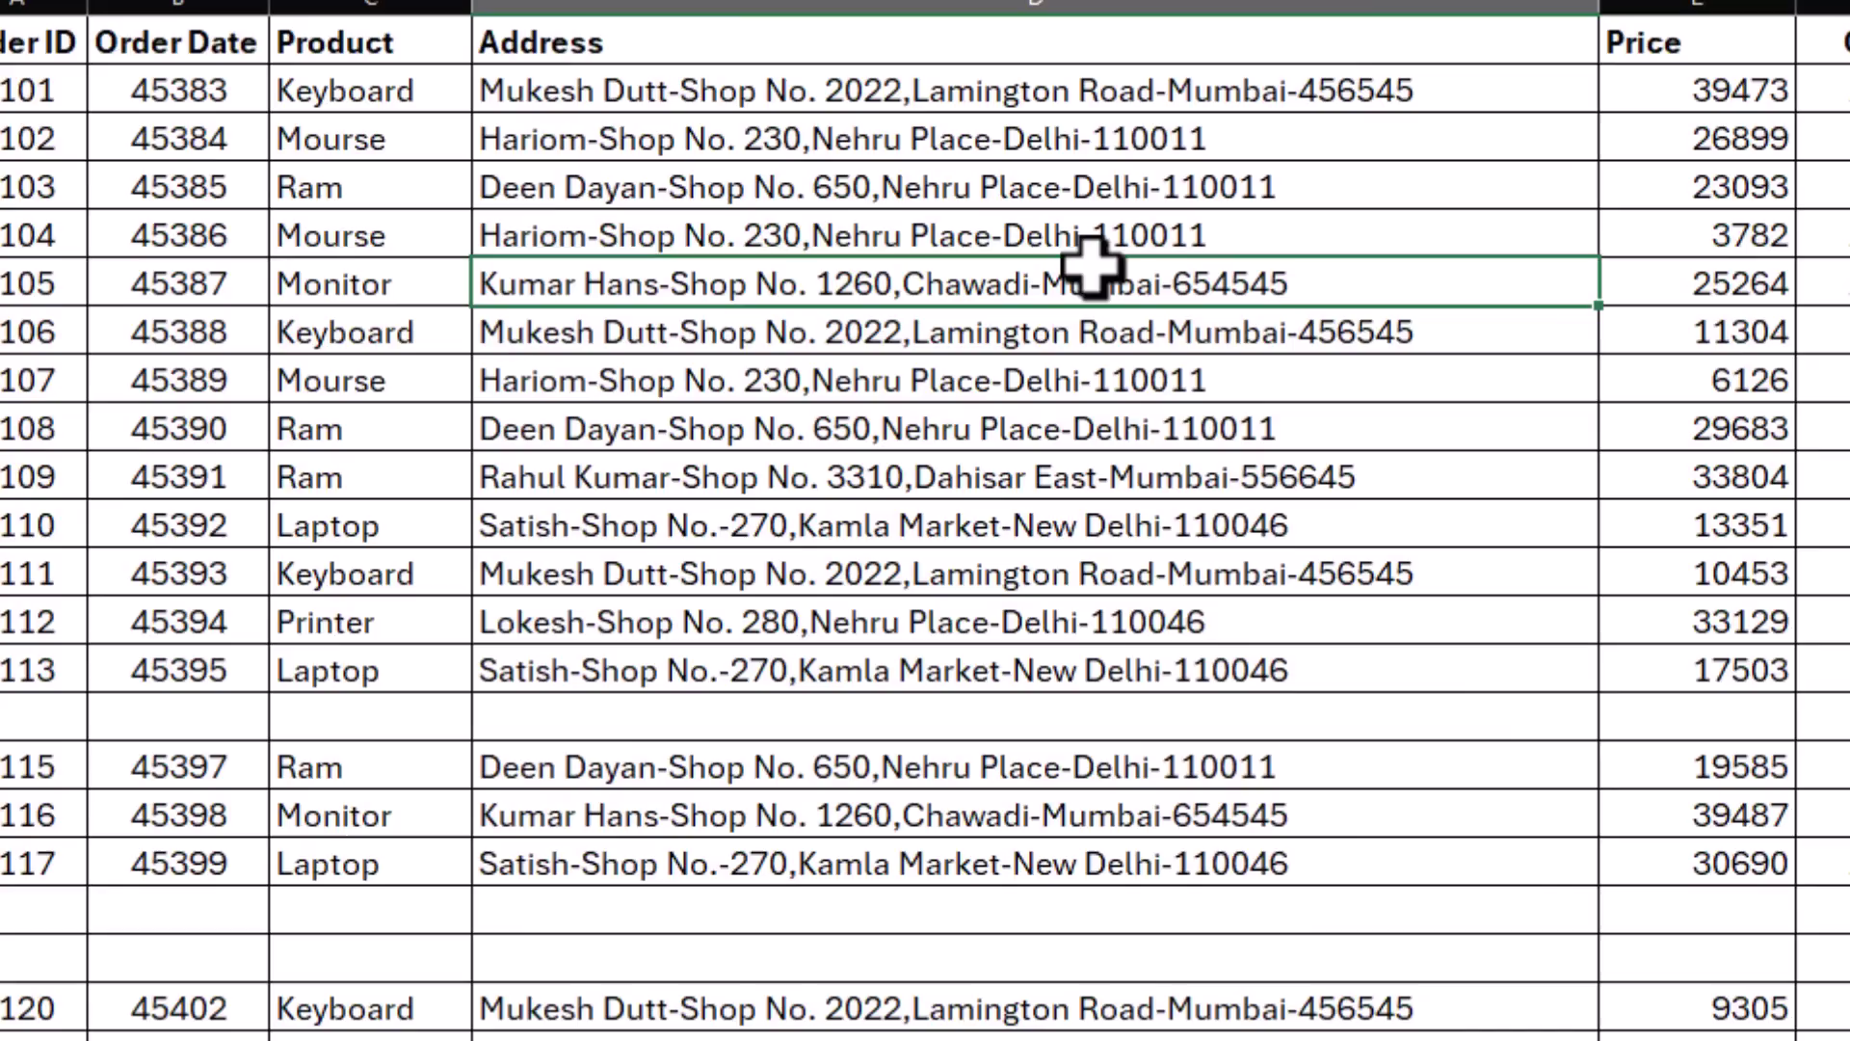
click(1126, 106)
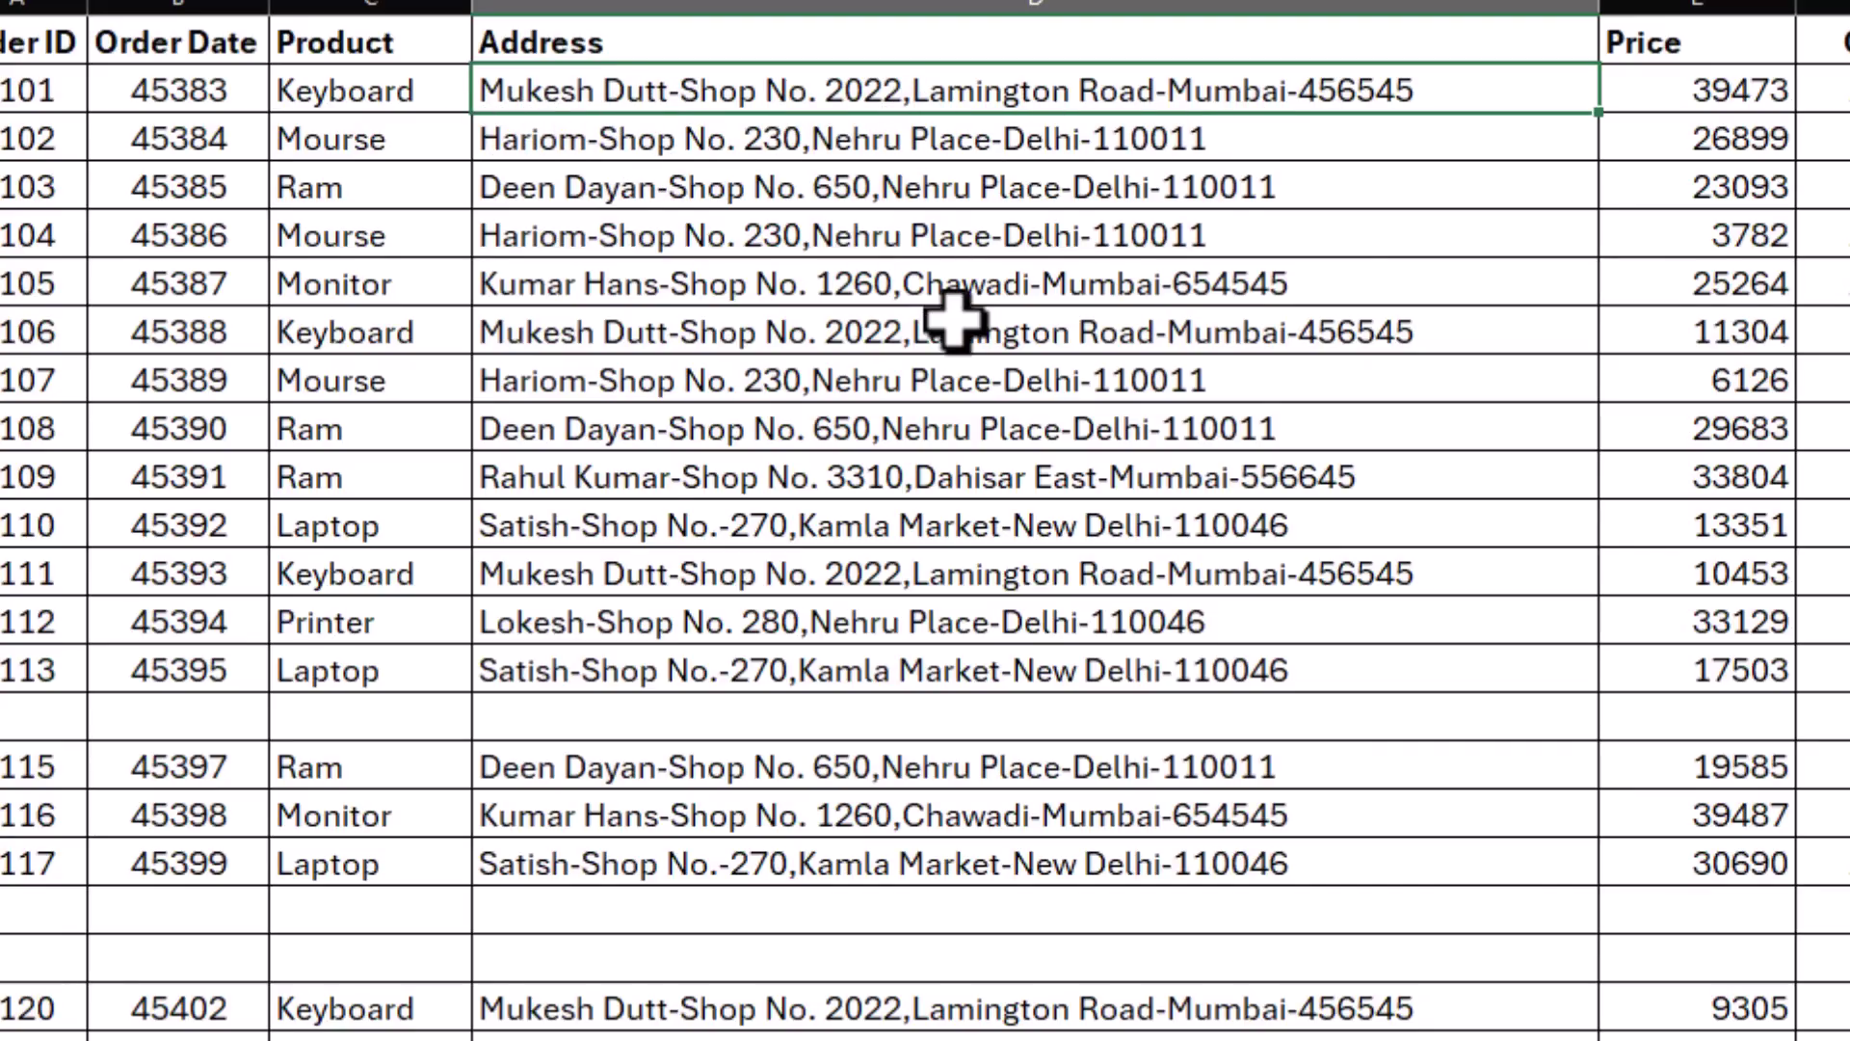
Check the cleaned addresses and look through the order data for completely blank rows.
drag(714, 75, 711, 428)
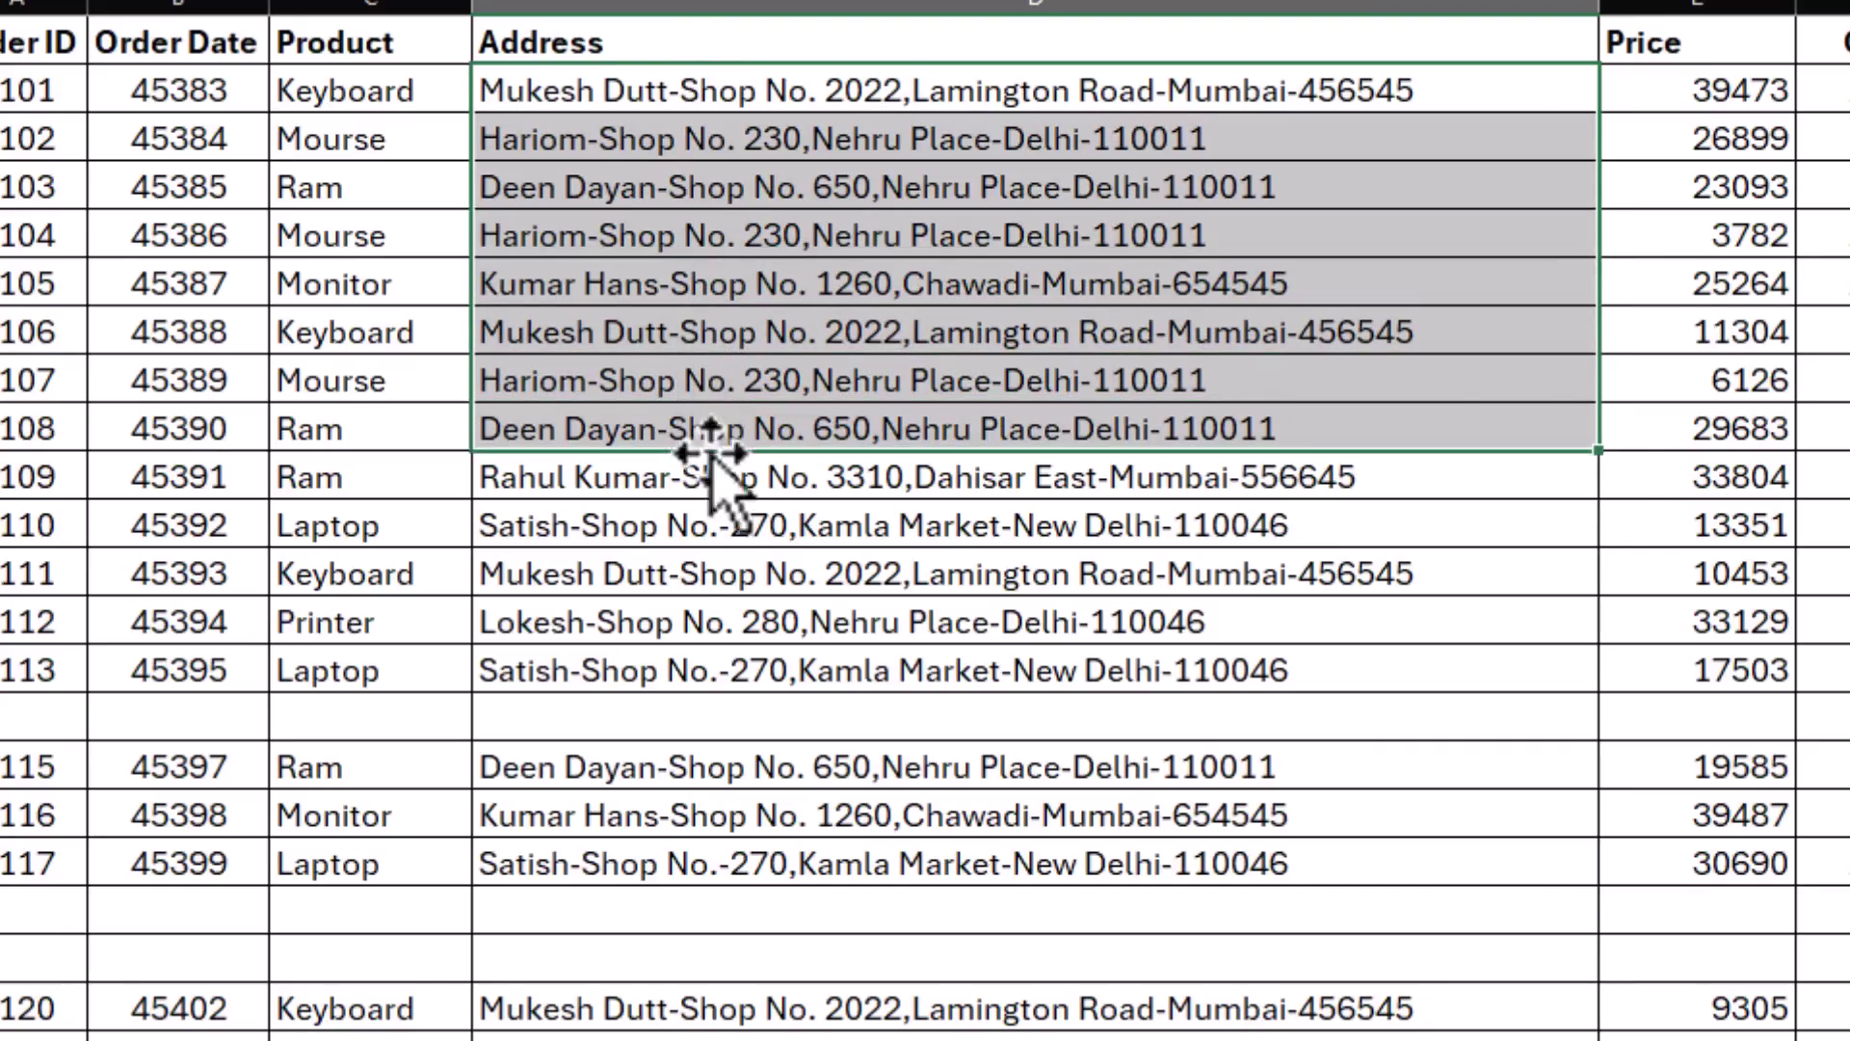
scroll(686, 632, down, 2)
drag(207, 424, 1829, 438)
drag(20, 743, 1830, 772)
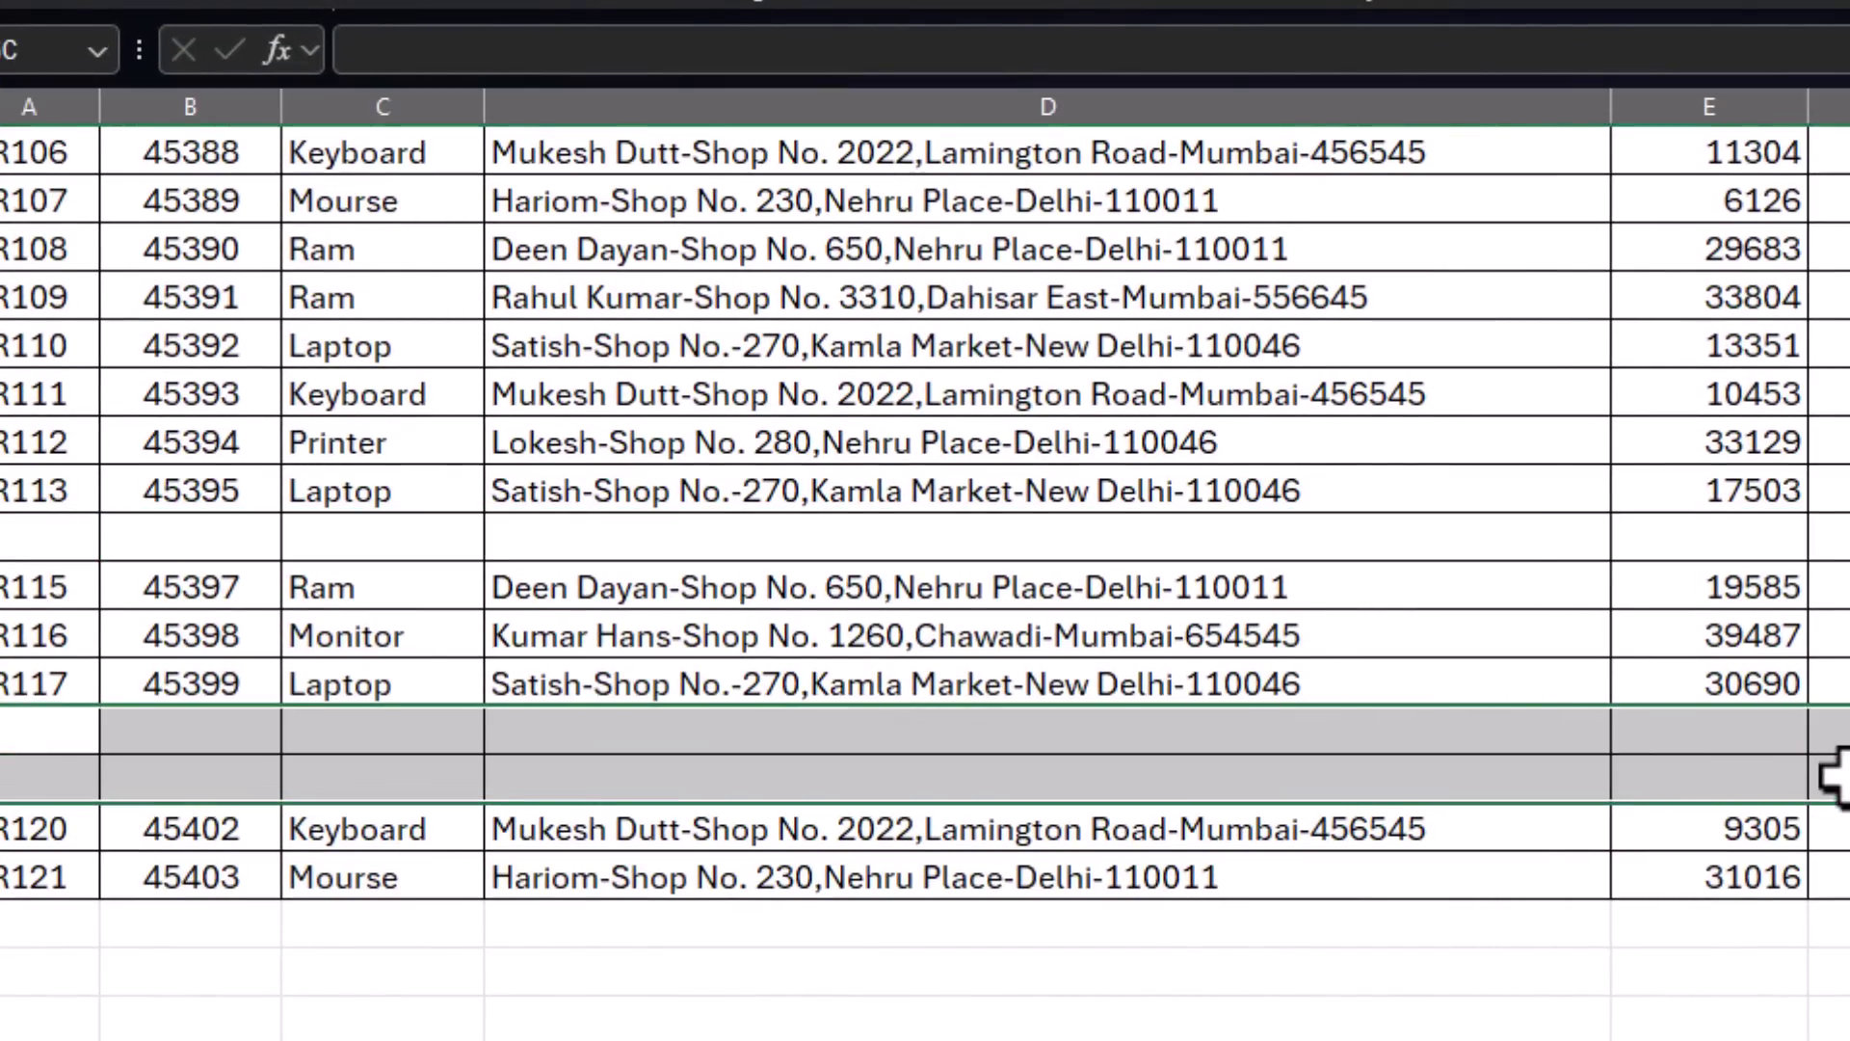
click(893, 536)
scroll(1260, 929, up, 2)
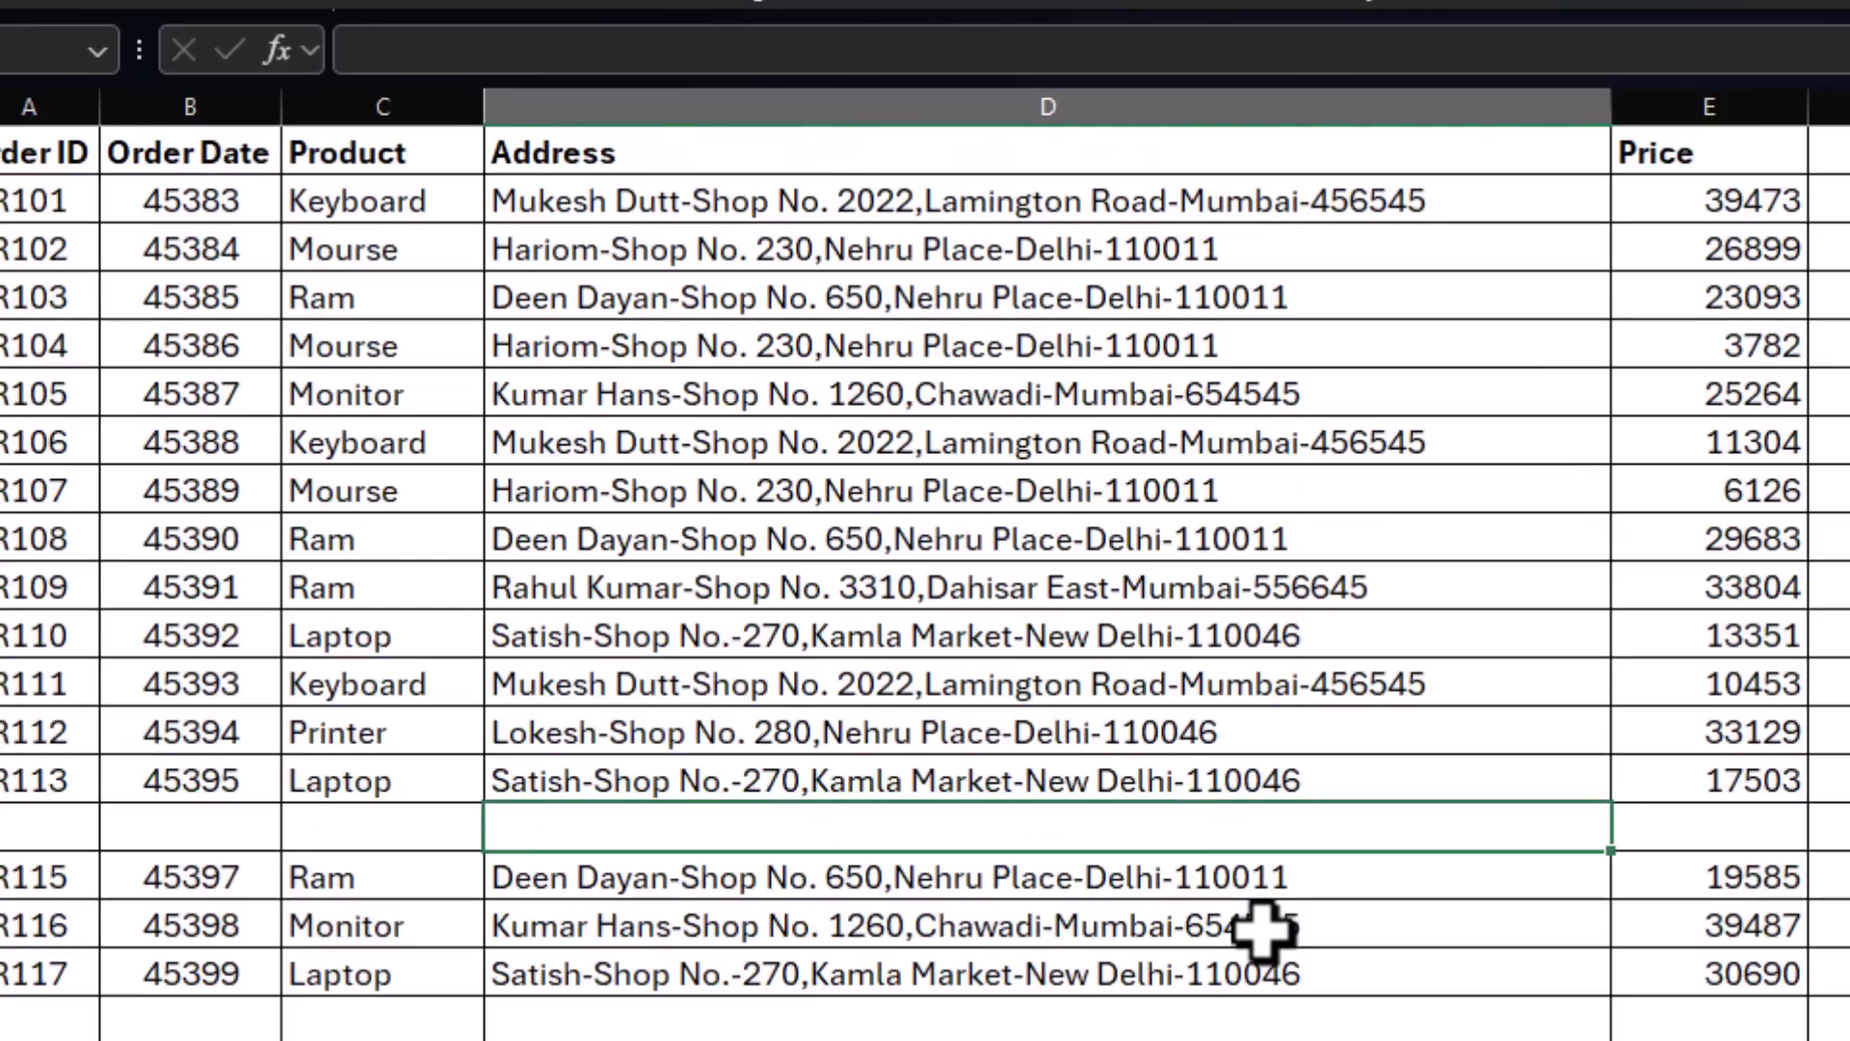
Switch to ChatGPT in the browser and ask "How to remove blank rows from excel data.".
key(alt+Tab)
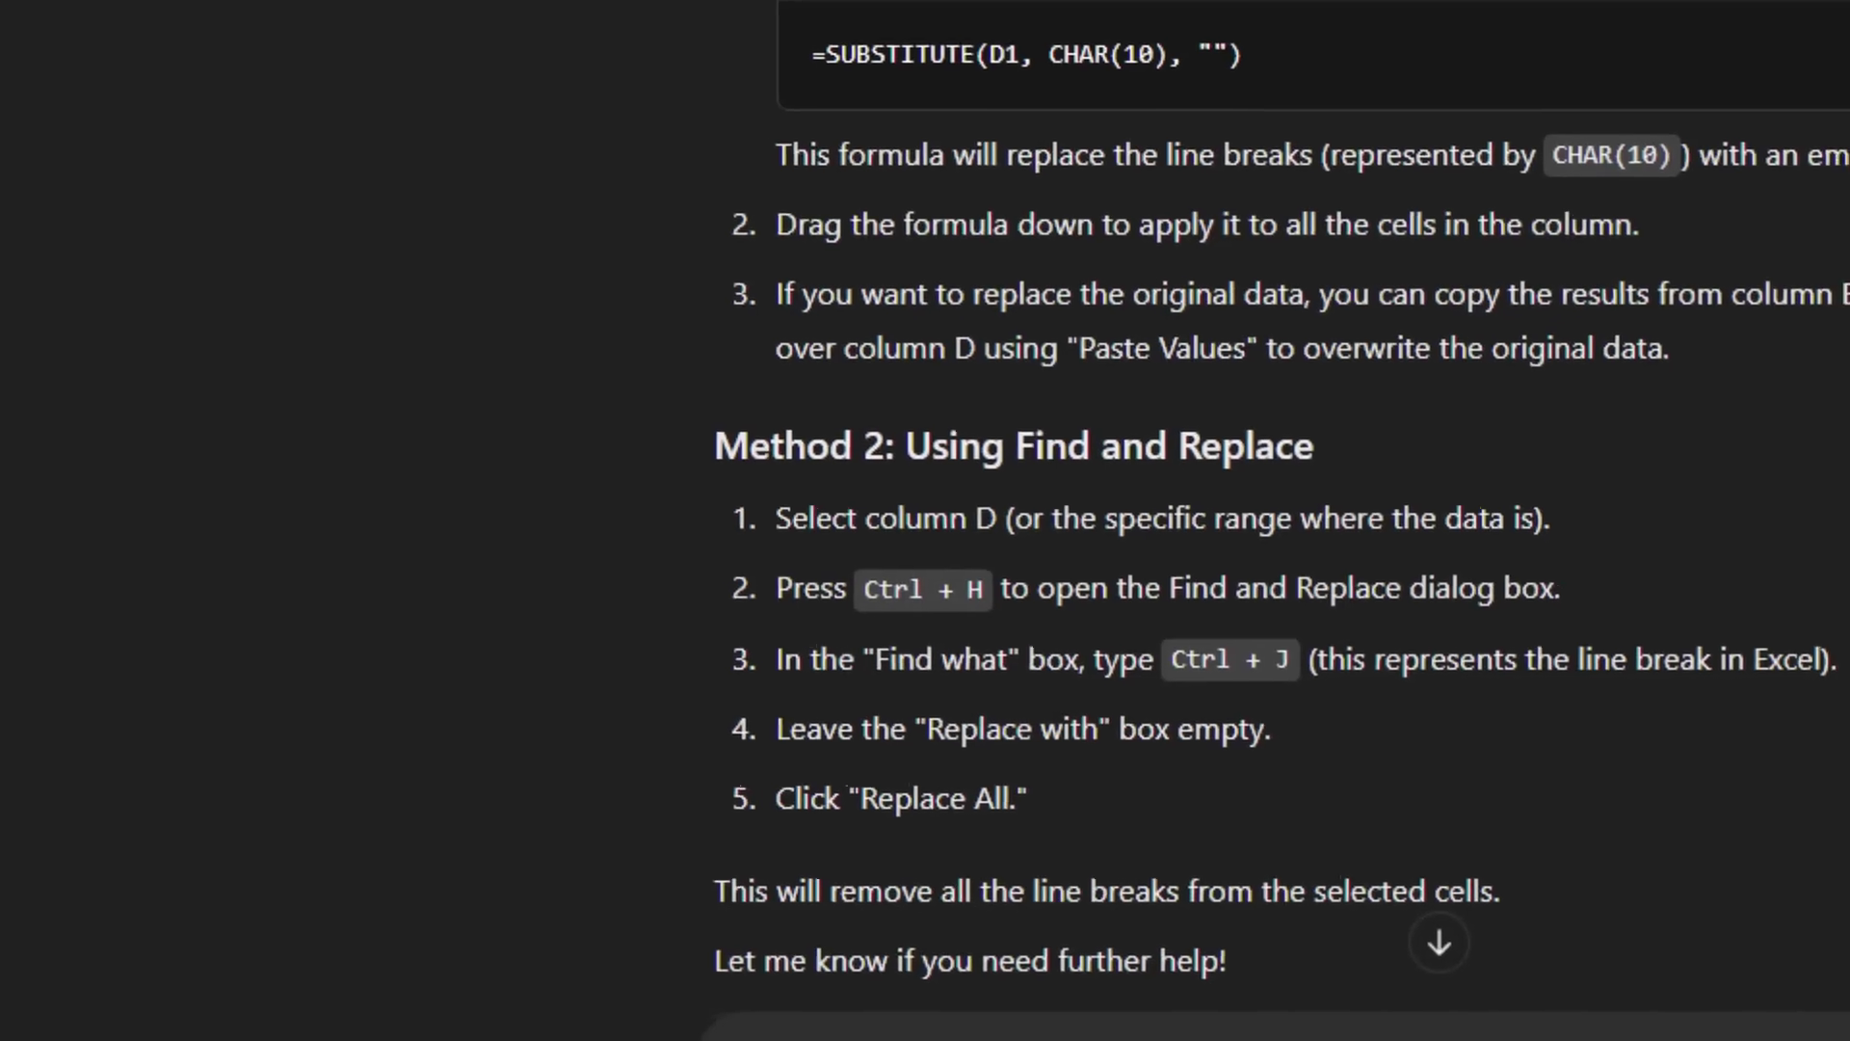
text(How to remove blank rows from excel data.)
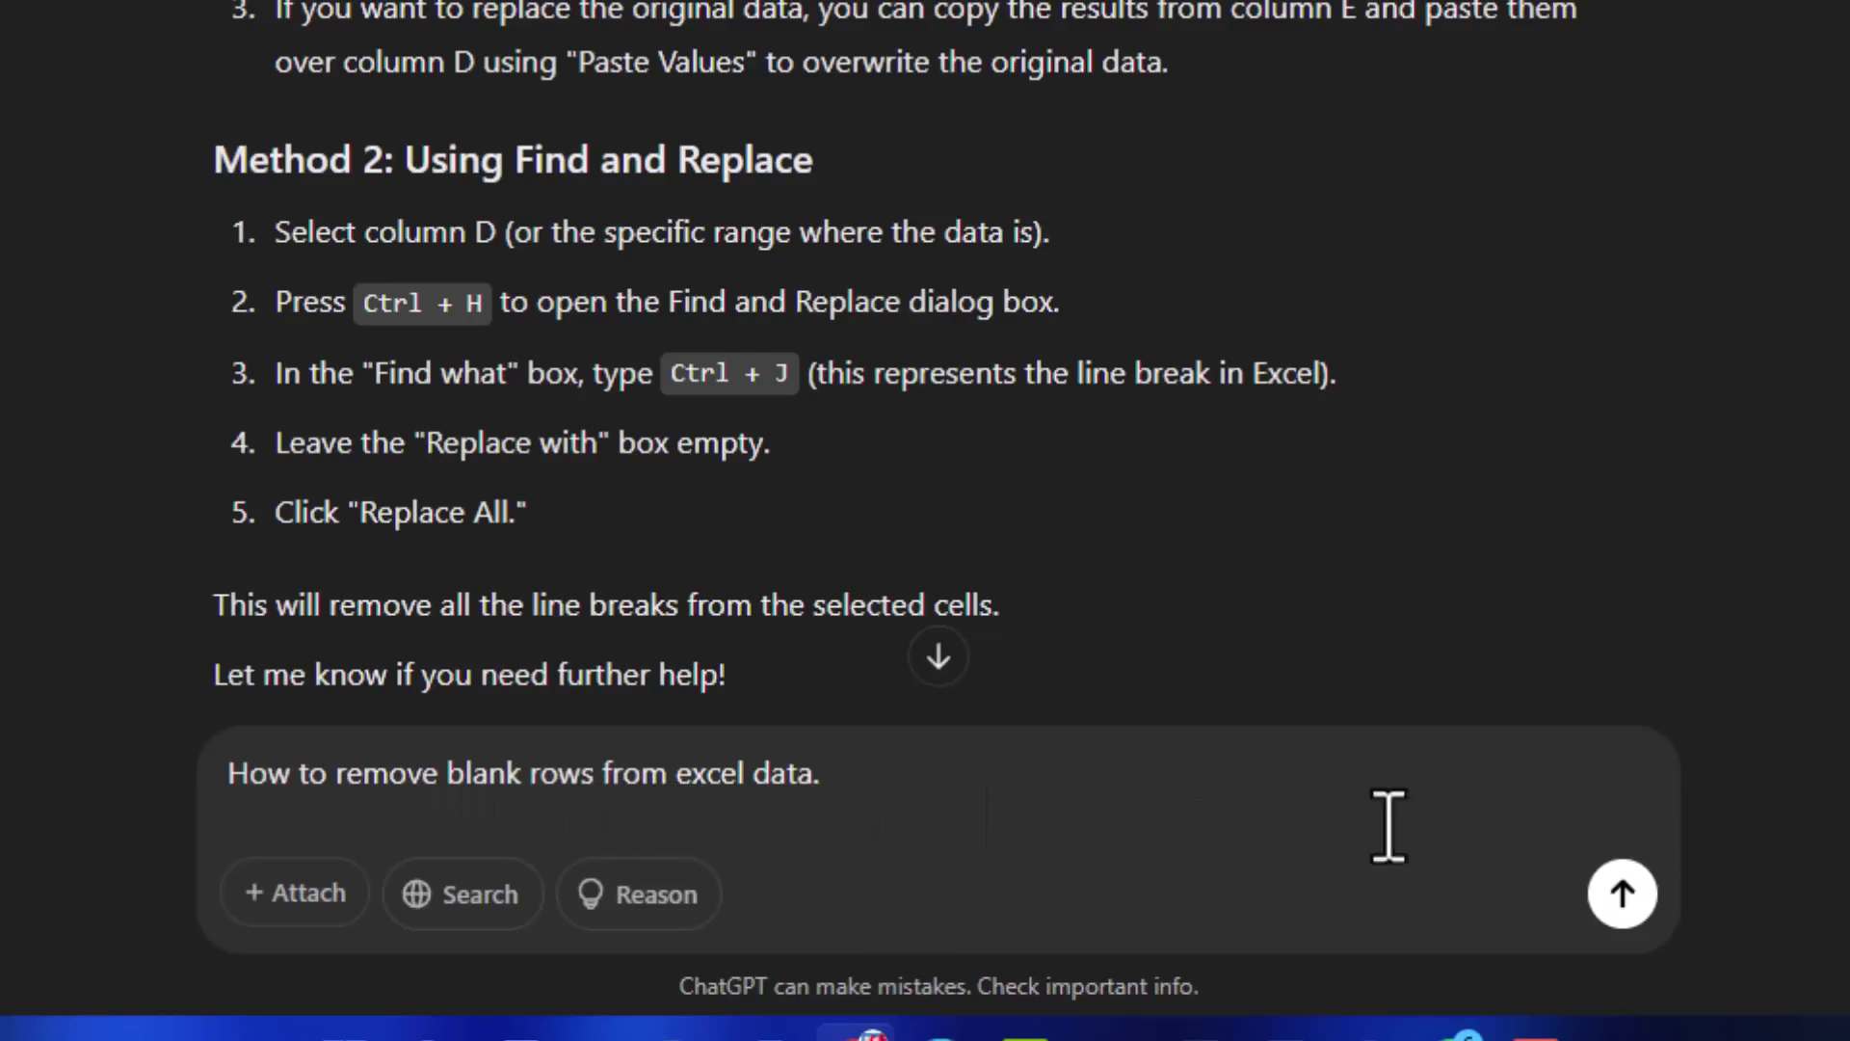
click(1621, 897)
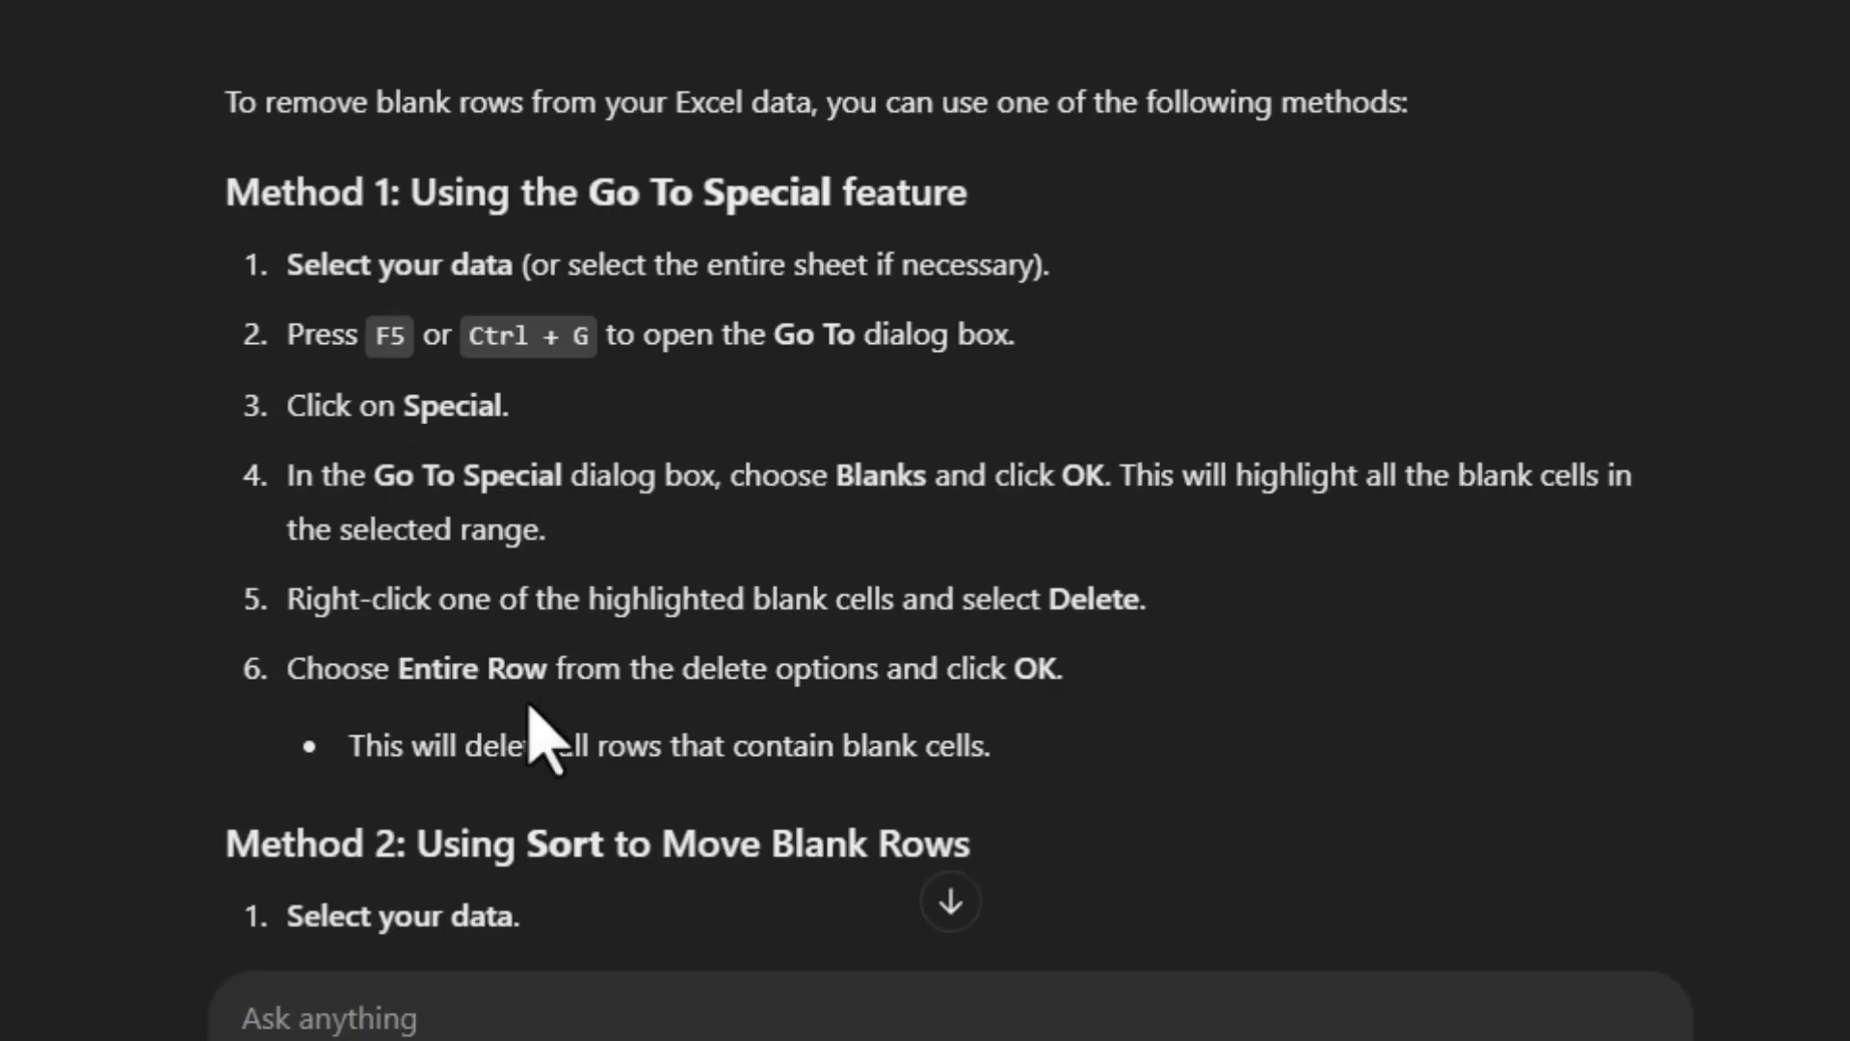
Read through ChatGPT's suggested methods for removing blank rows and return to the Go To Special method.
scroll(525, 732, down, 5)
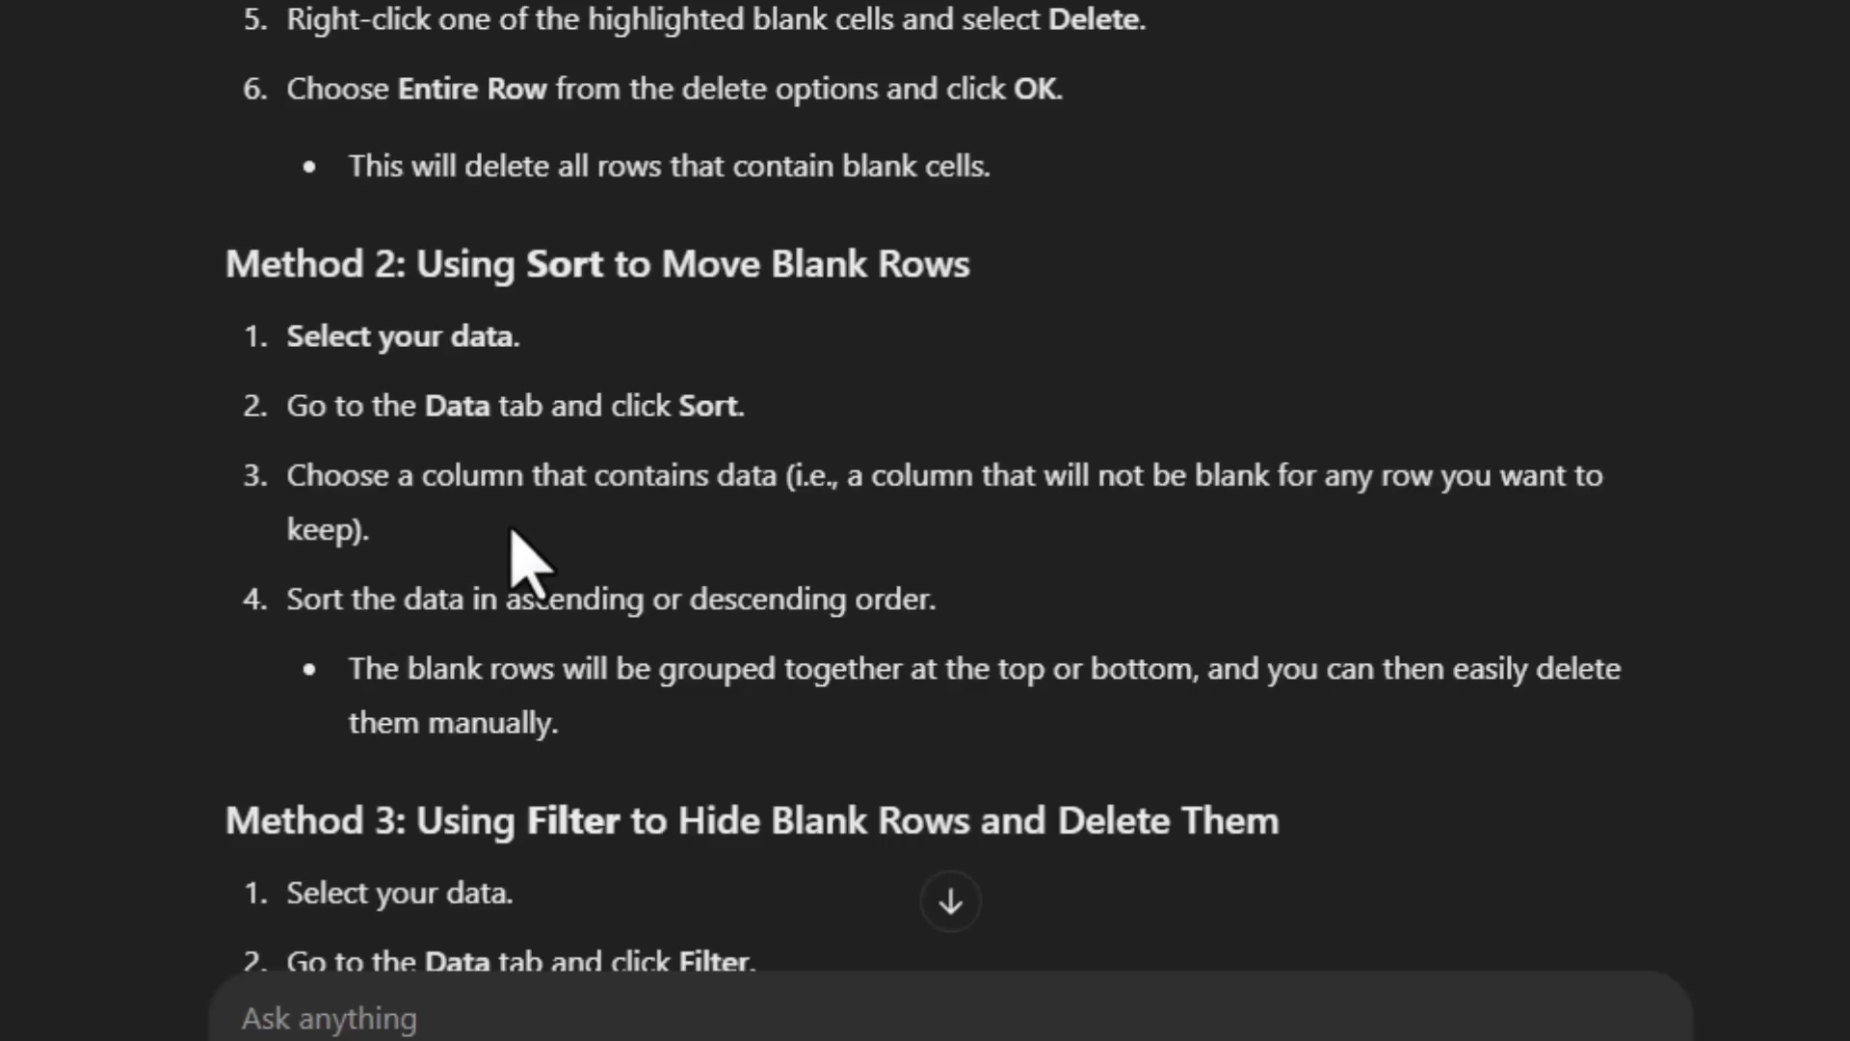
scroll(521, 559, down, 5)
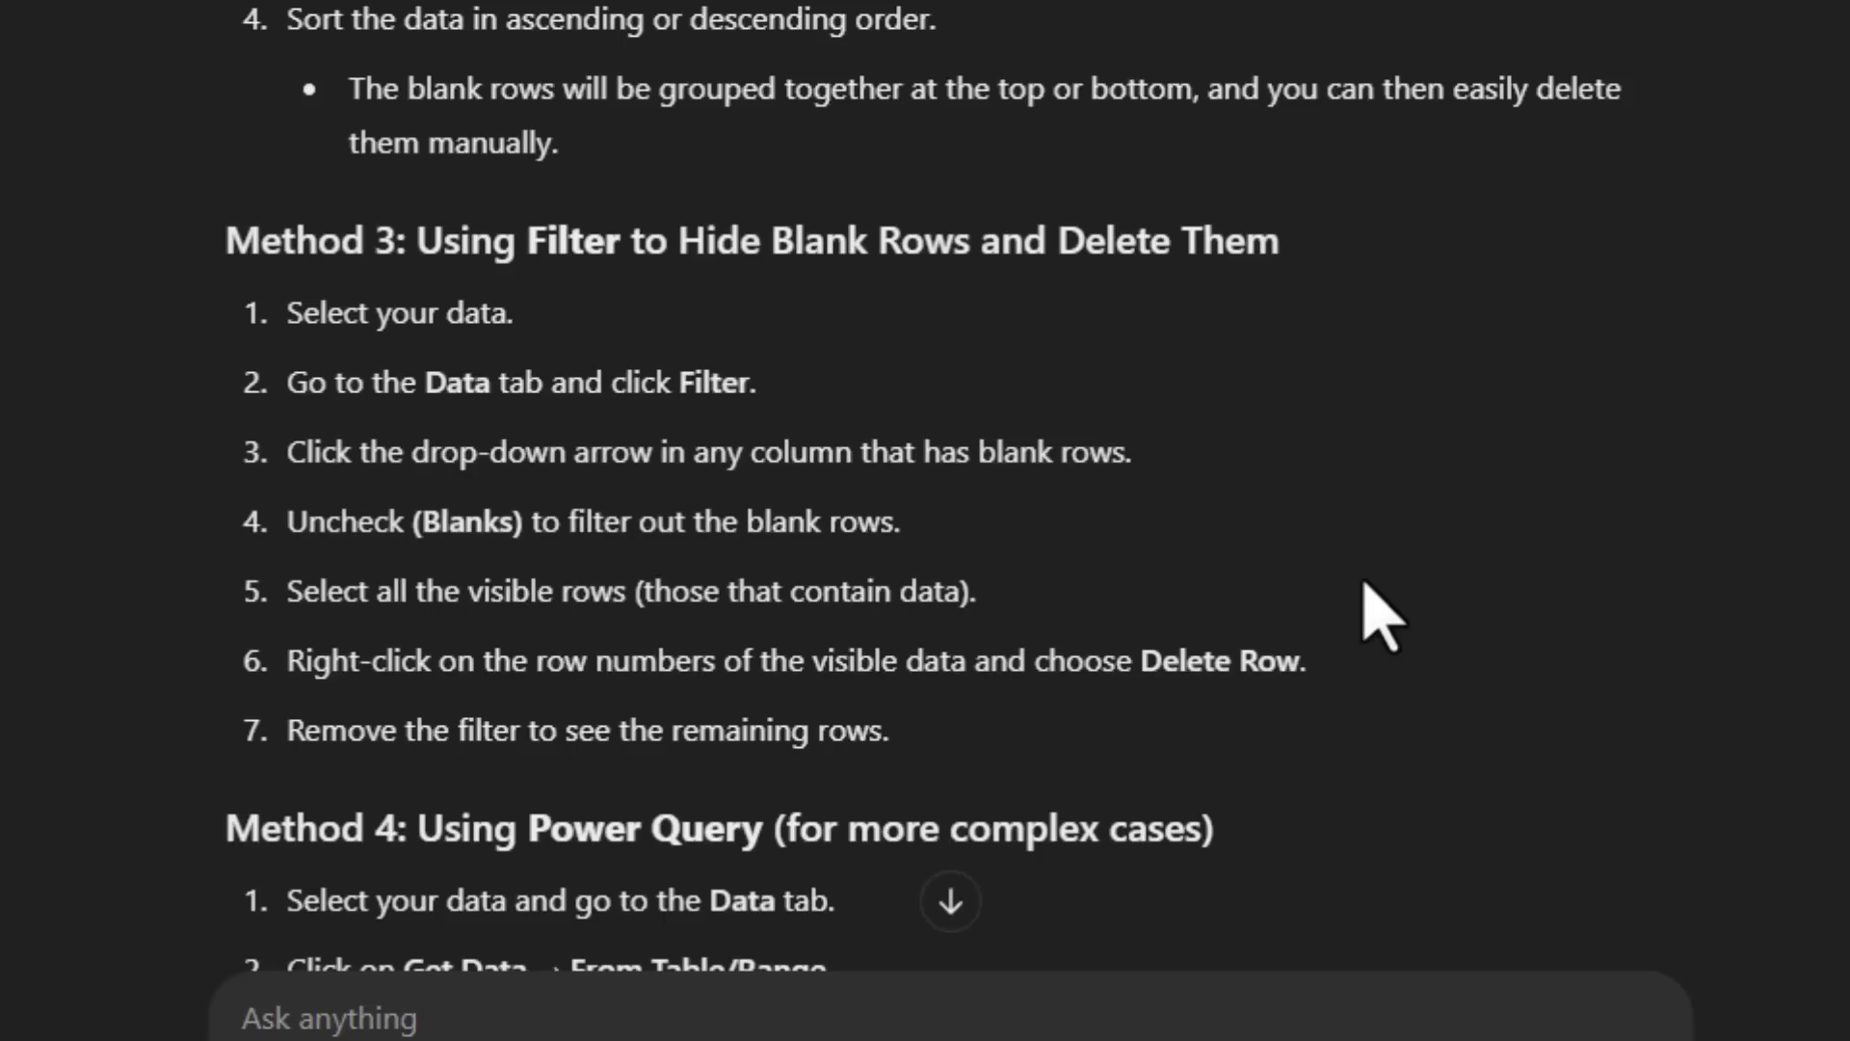
scroll(1378, 617, down, 5)
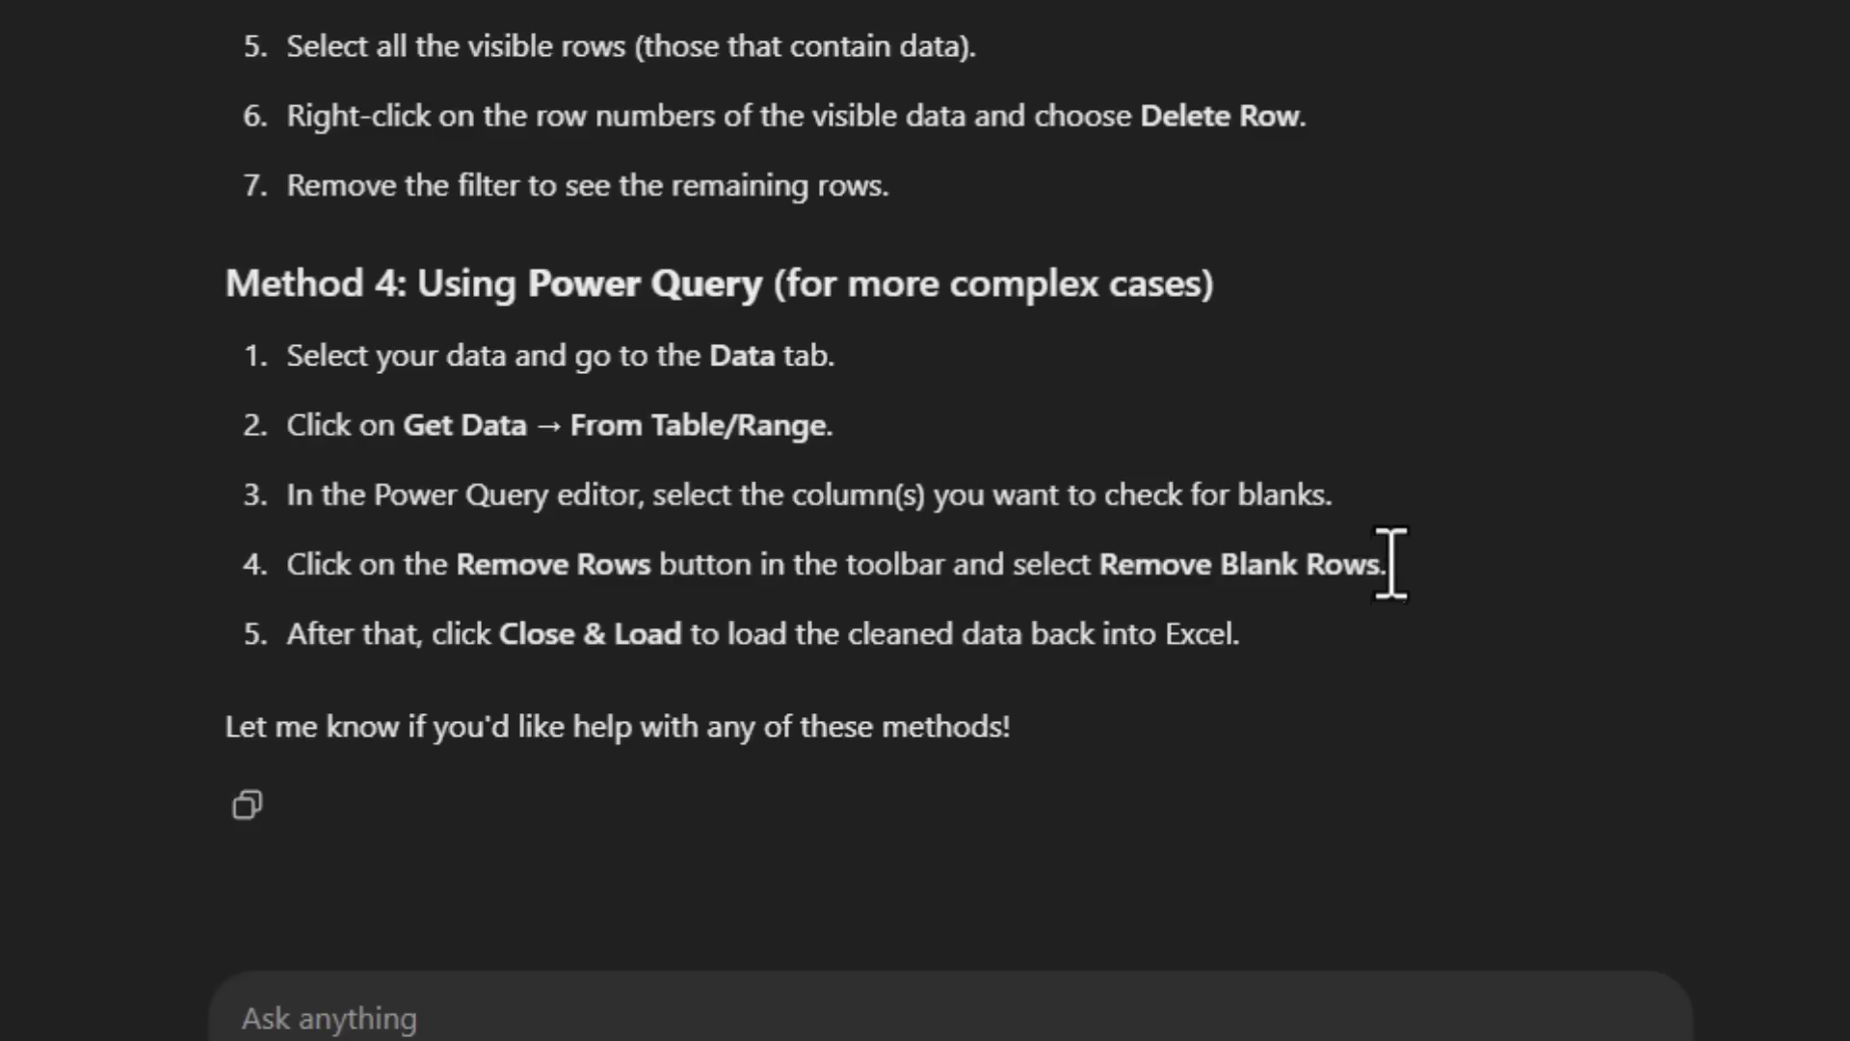
scroll(1446, 655, up, 10)
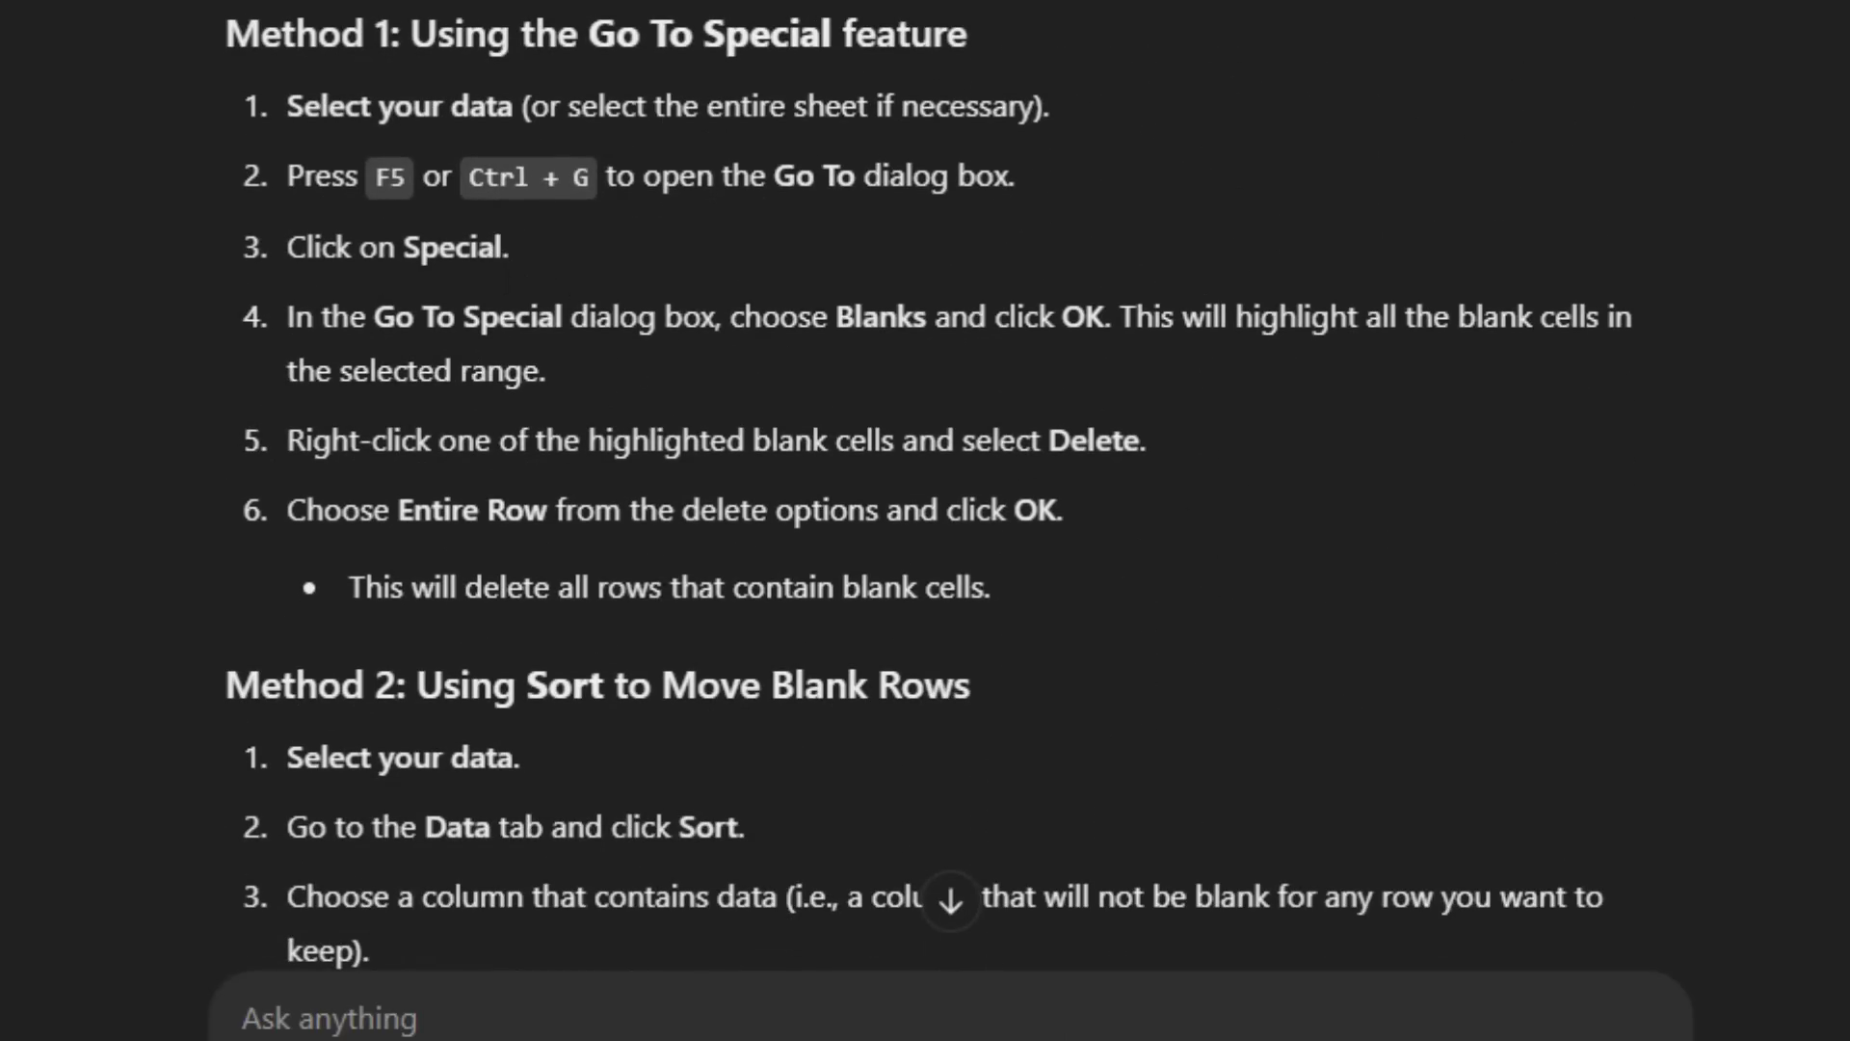
Switch back to Excel and select all blank cells in the order data with Go To Special's Blanks option.
key(alt+Tab)
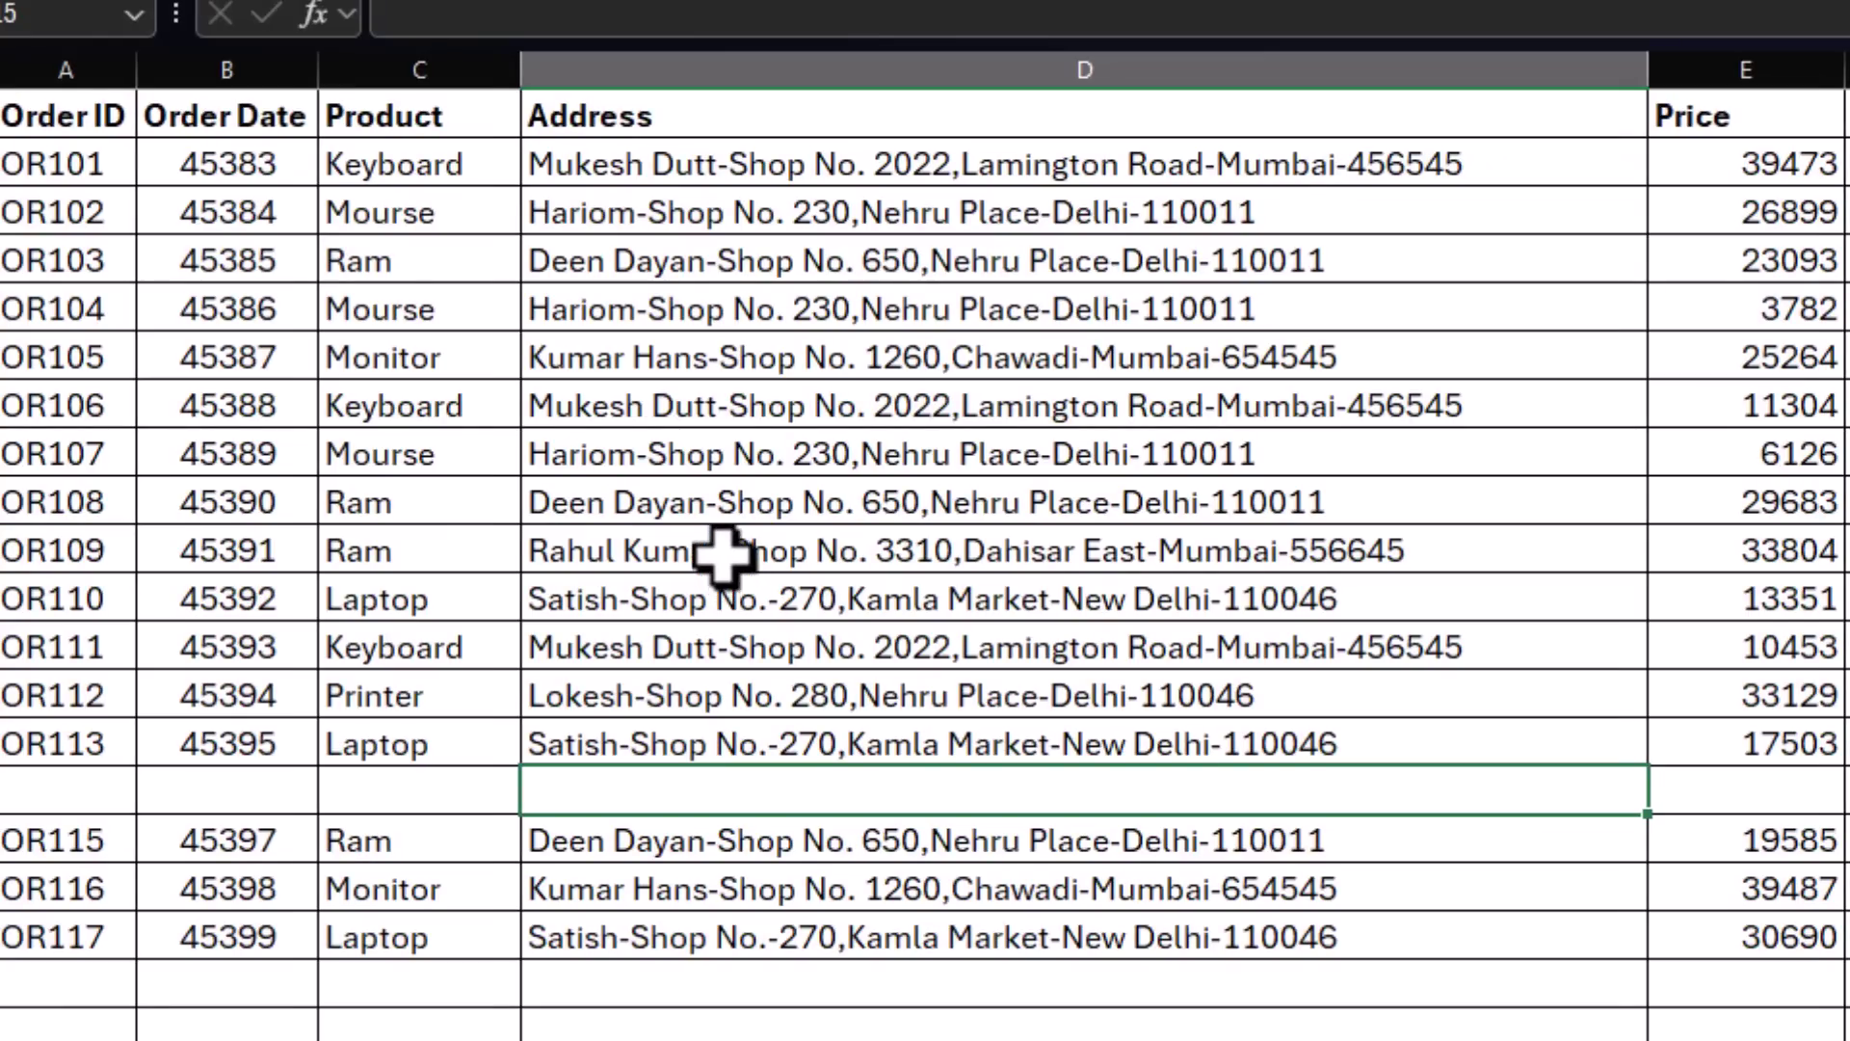
click(722, 554)
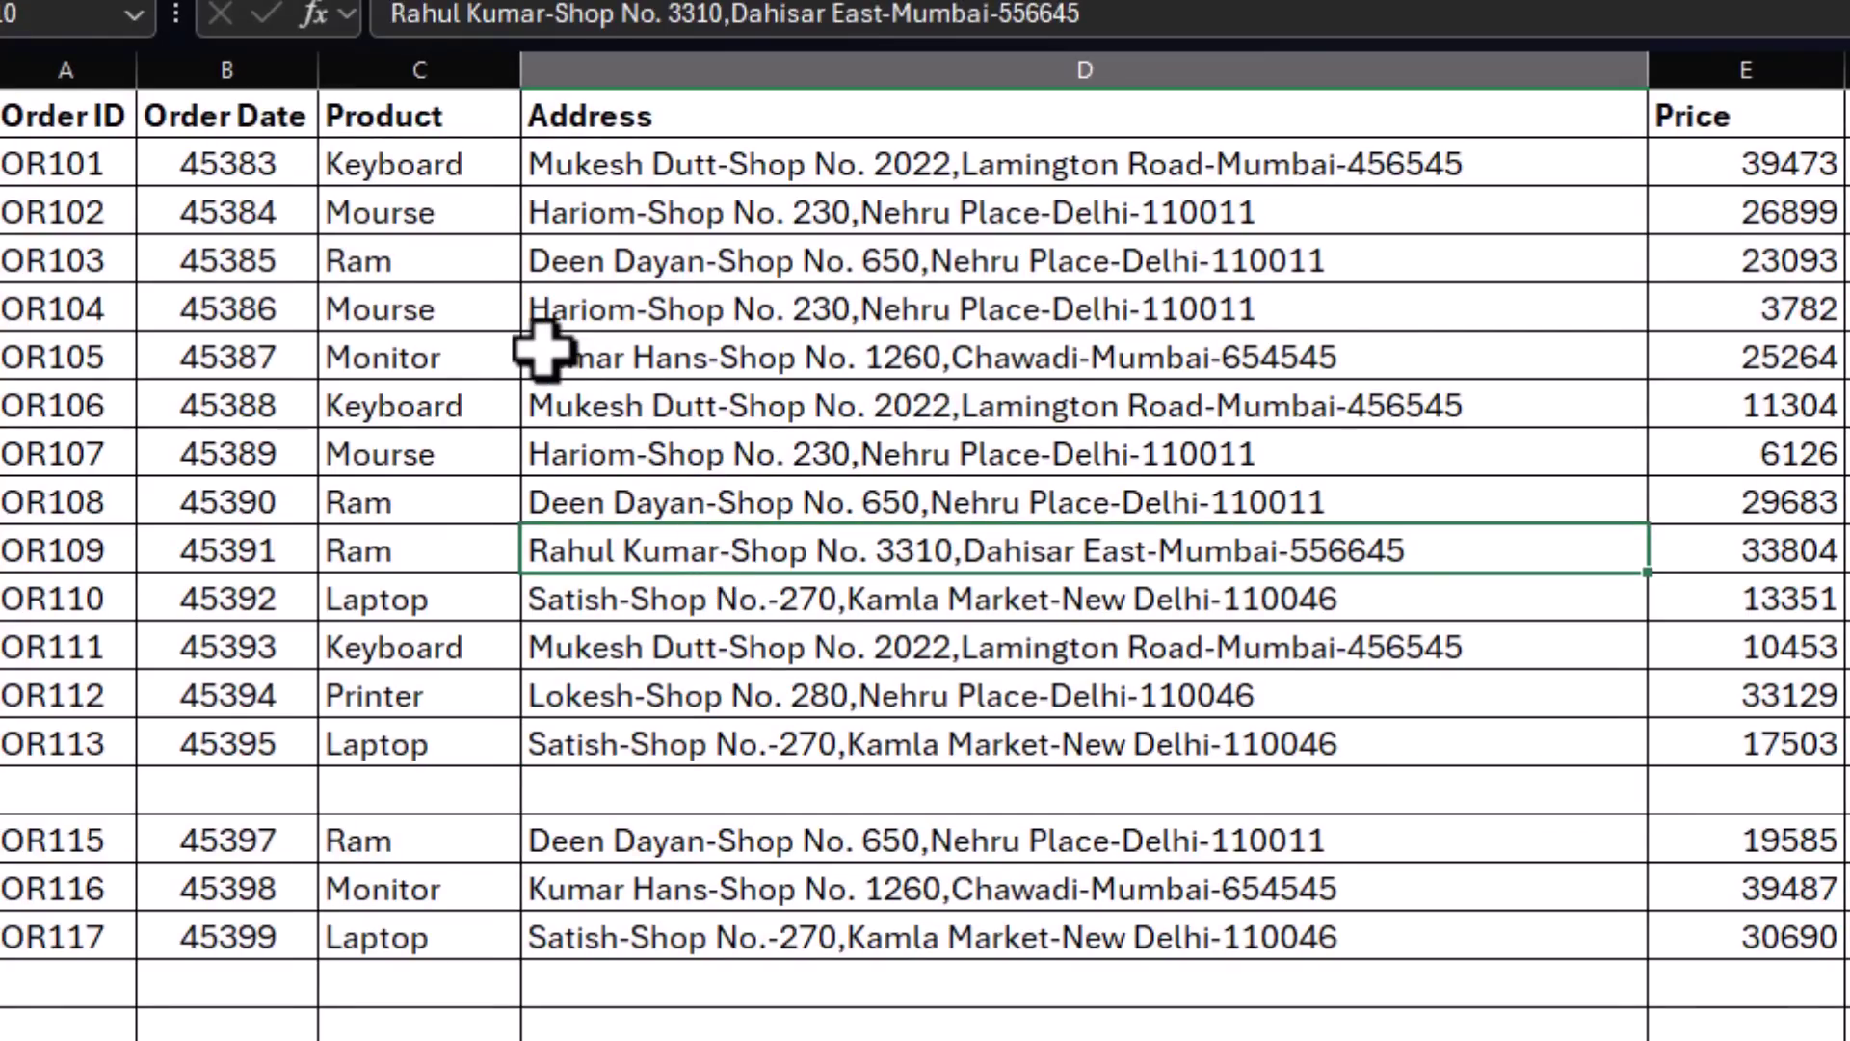
key(ctrl+a)
key(ctrl+g)
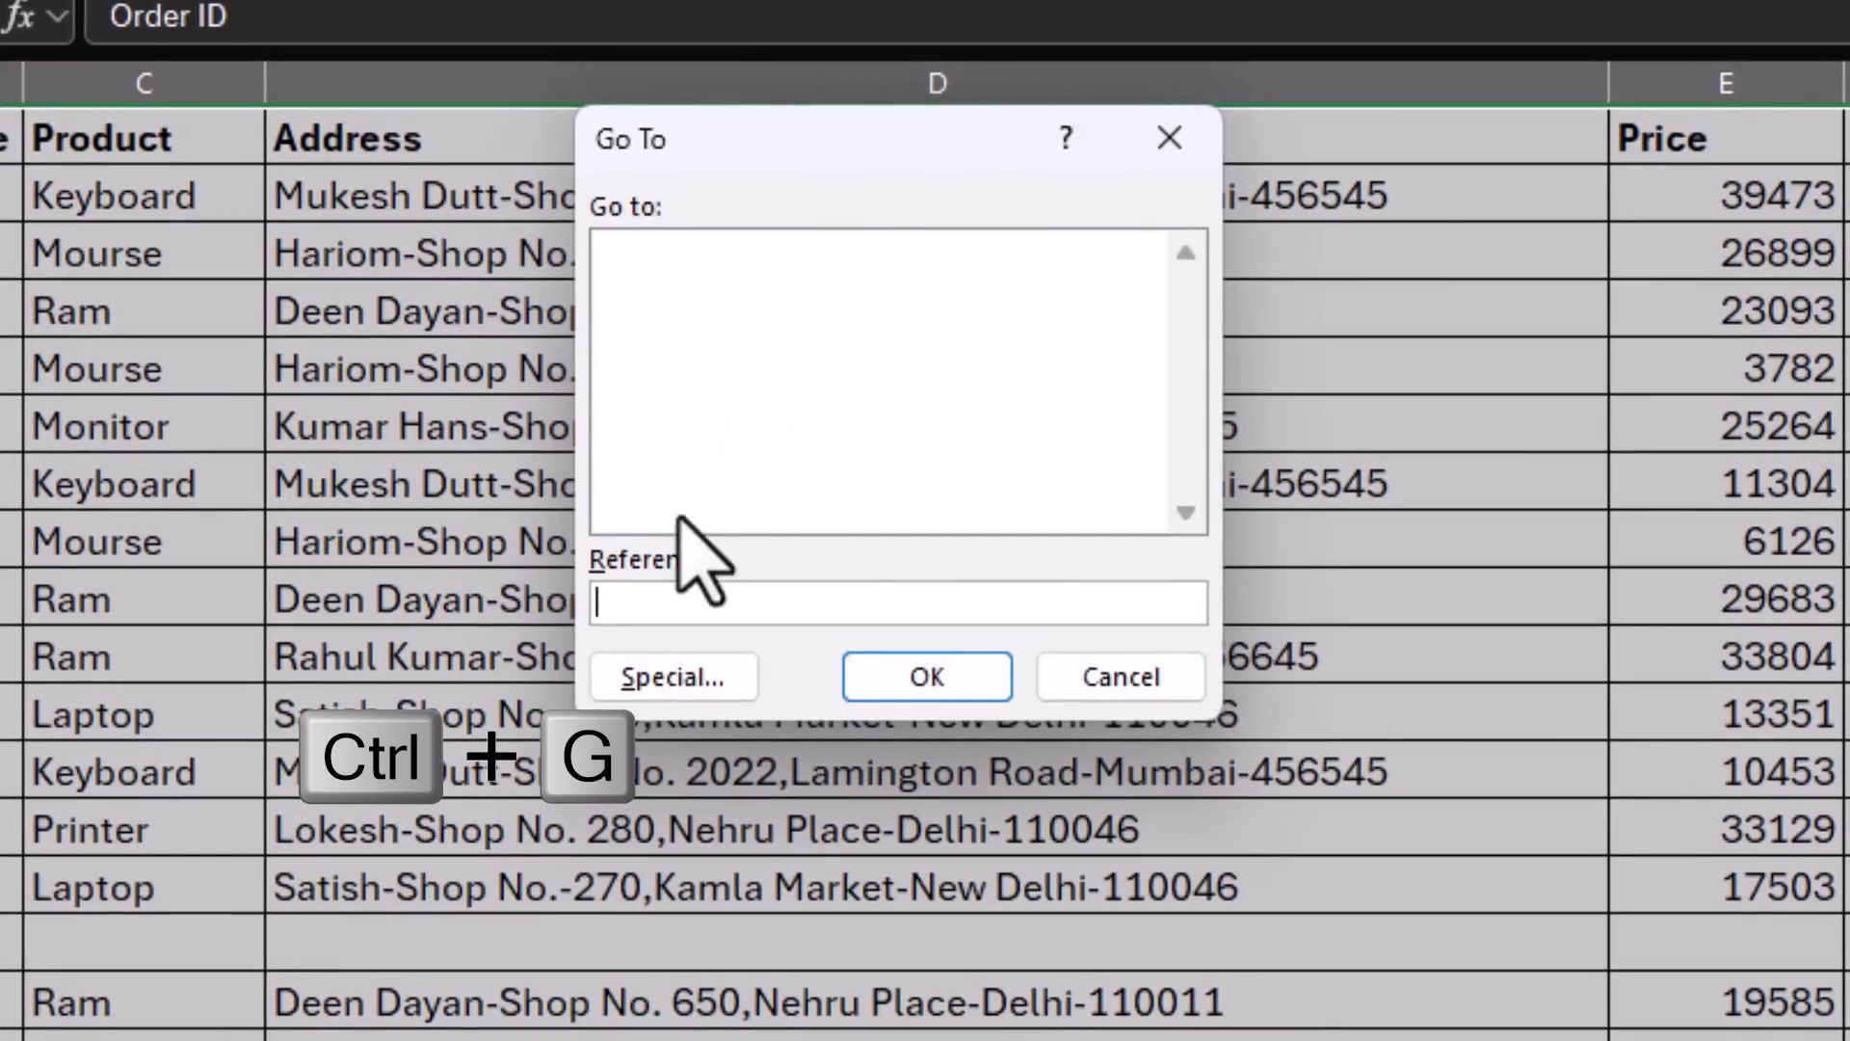
click(667, 674)
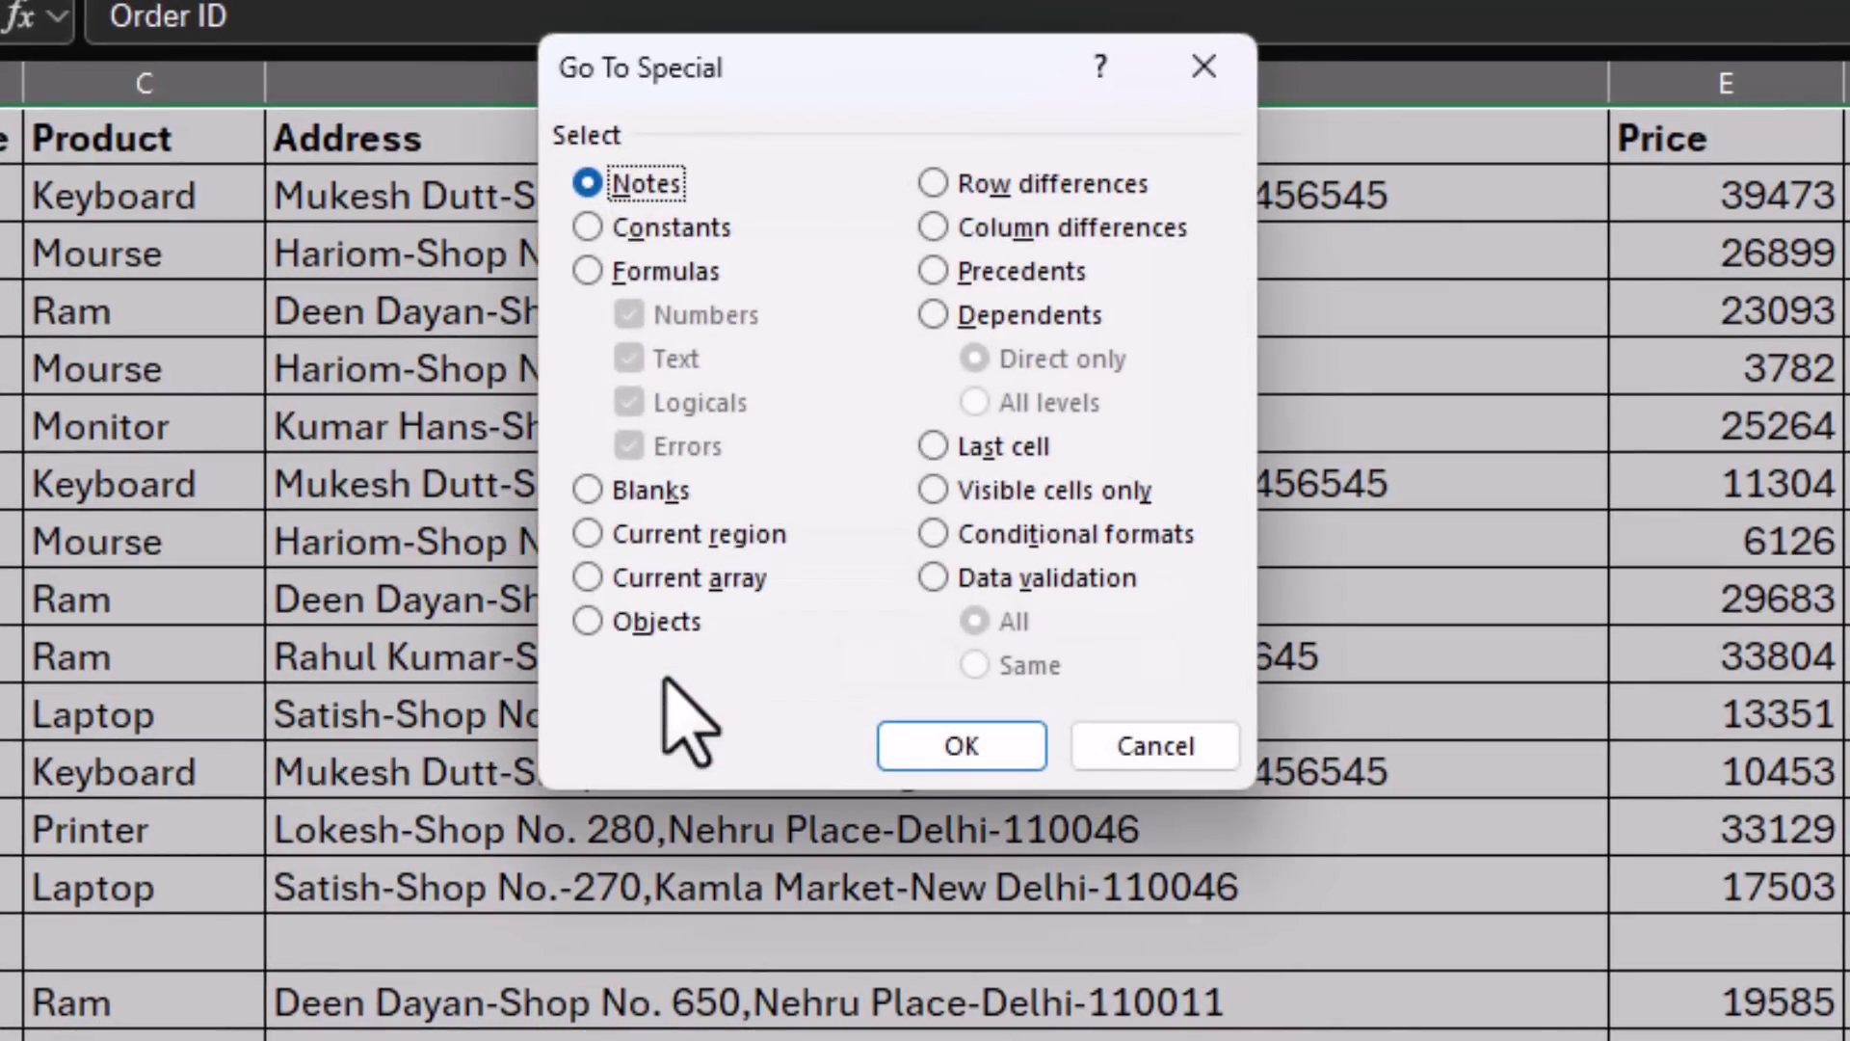
click(588, 489)
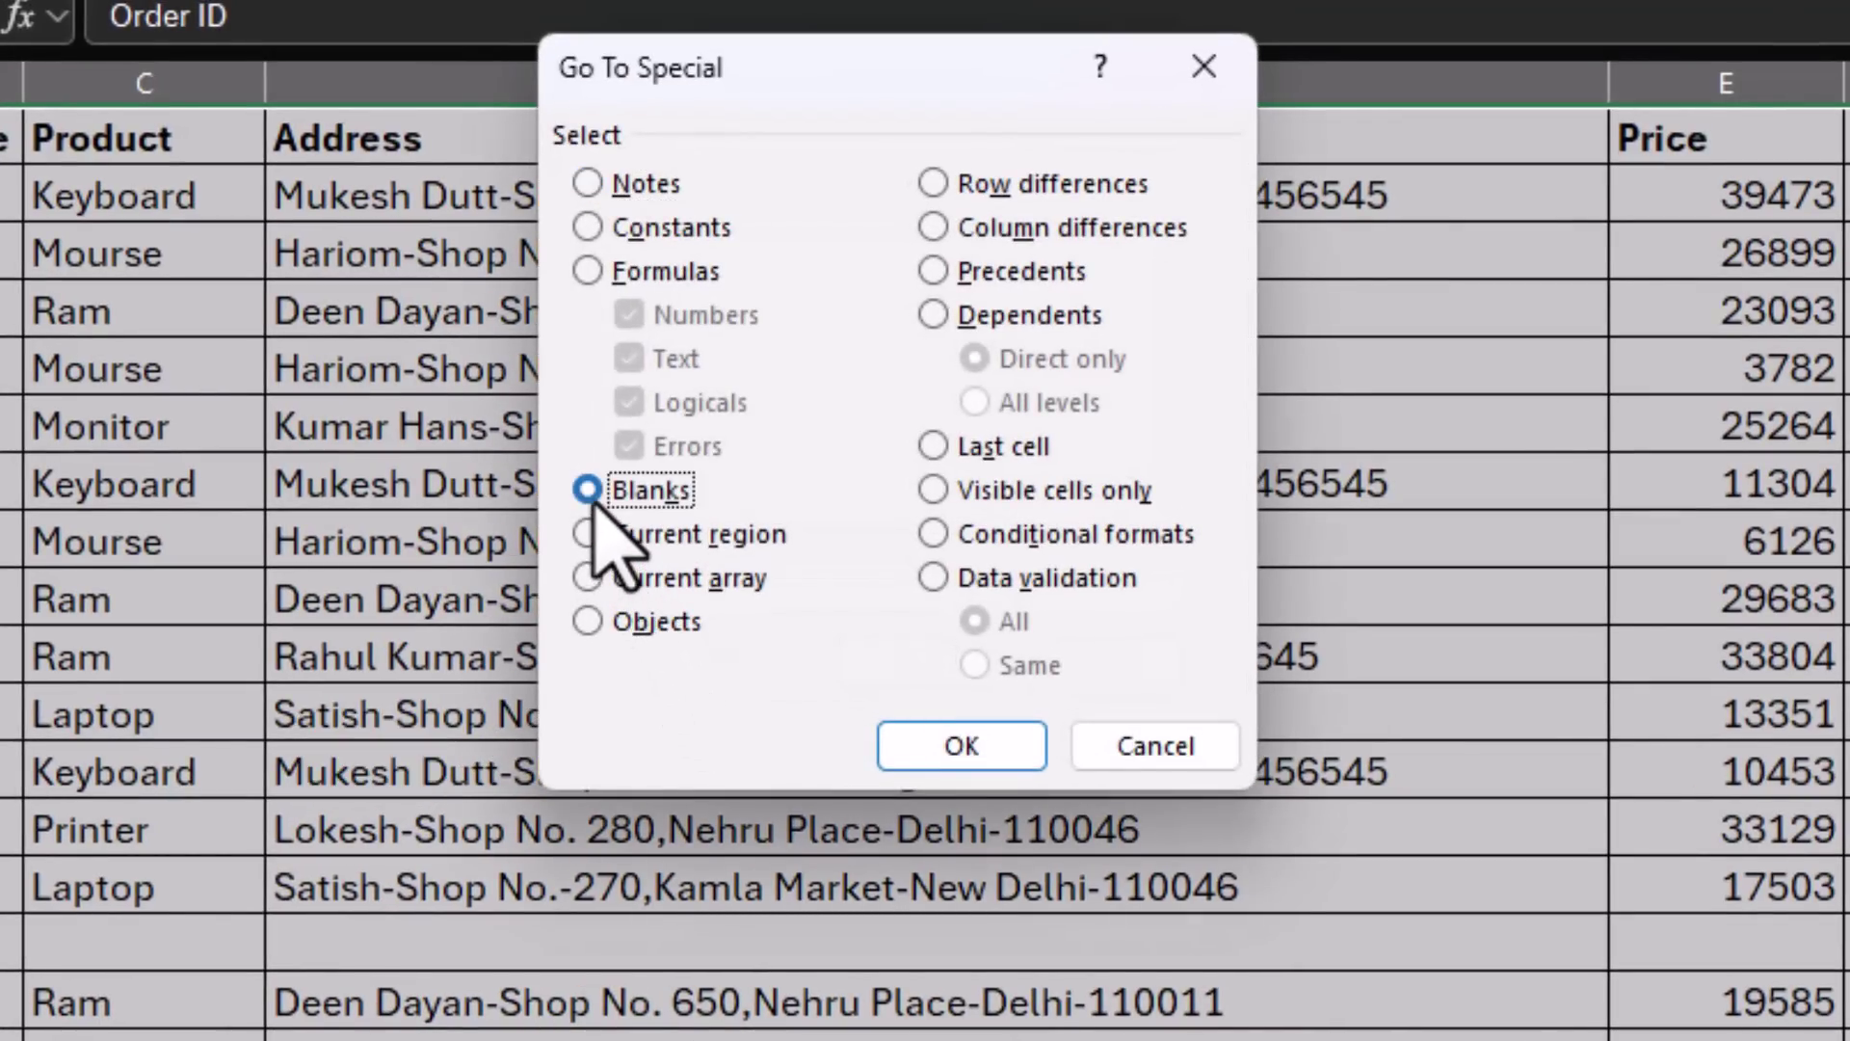
click(950, 760)
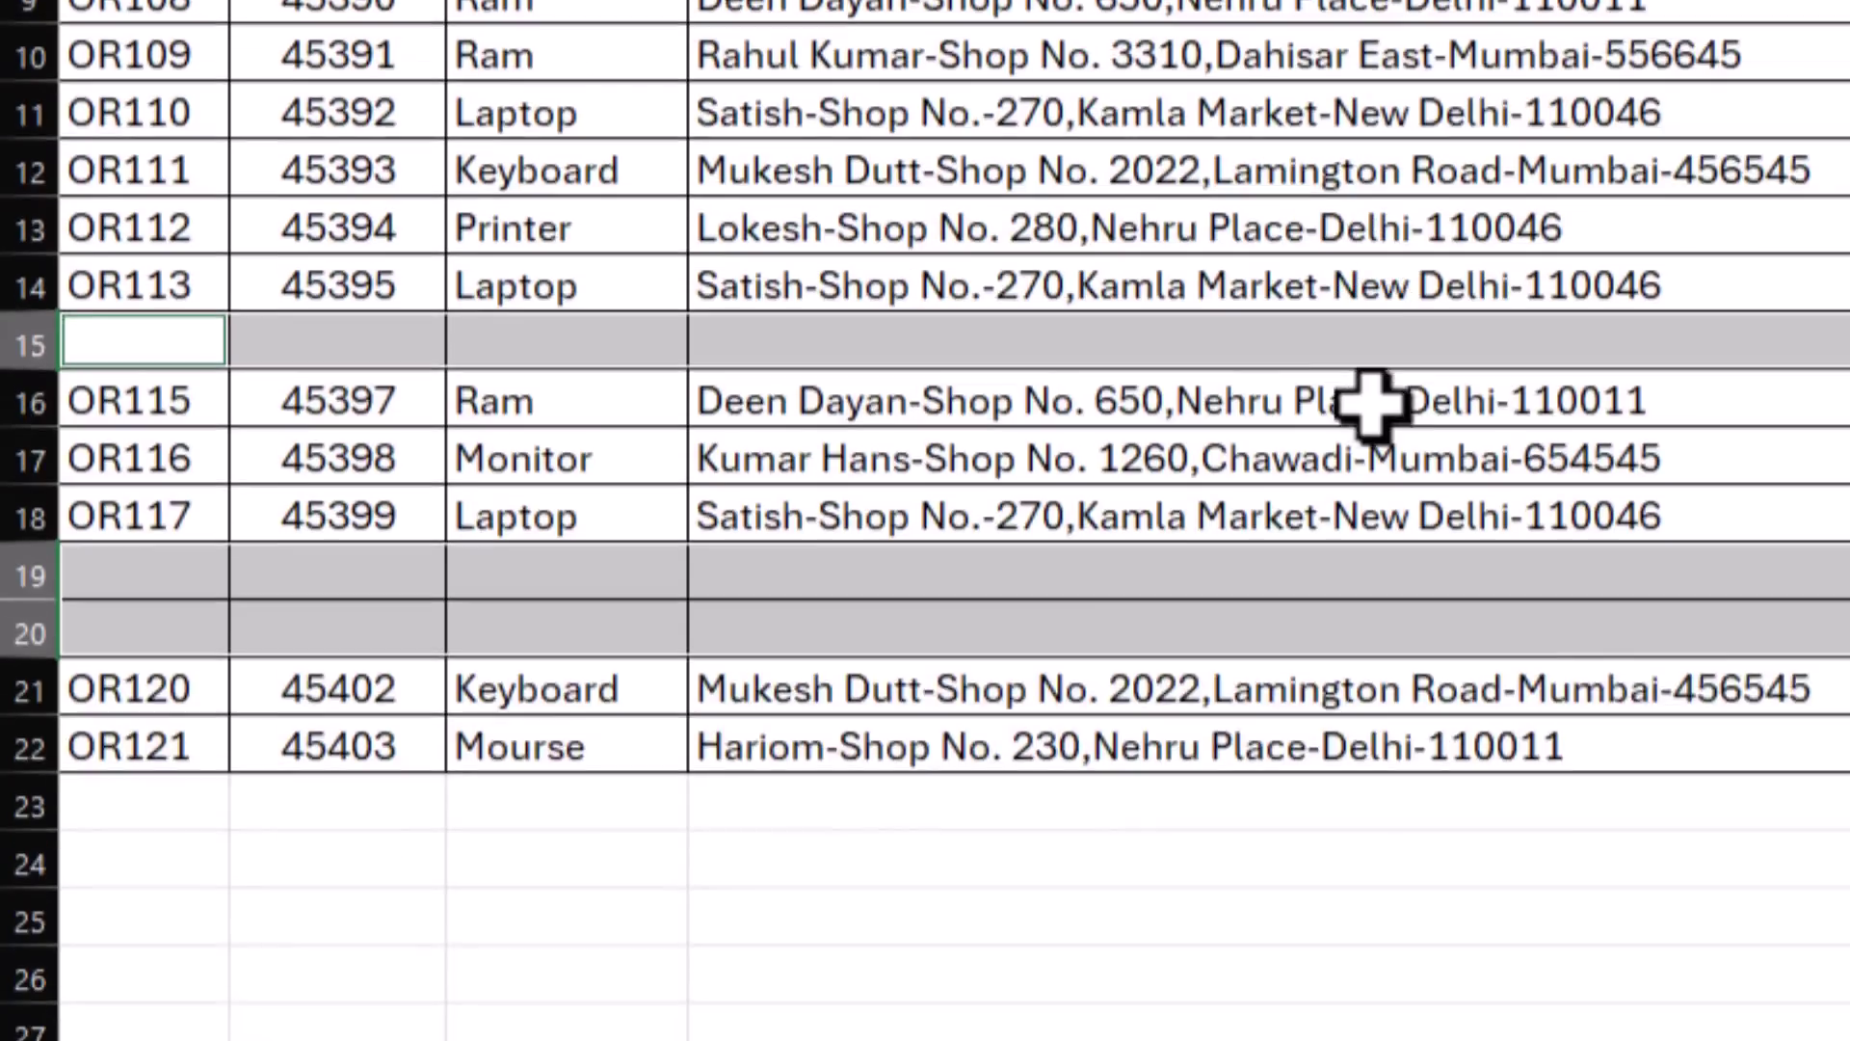
Delete the entire rows of the selected blank cells, and check the remaining order data.
scroll(1373, 403, up, 2)
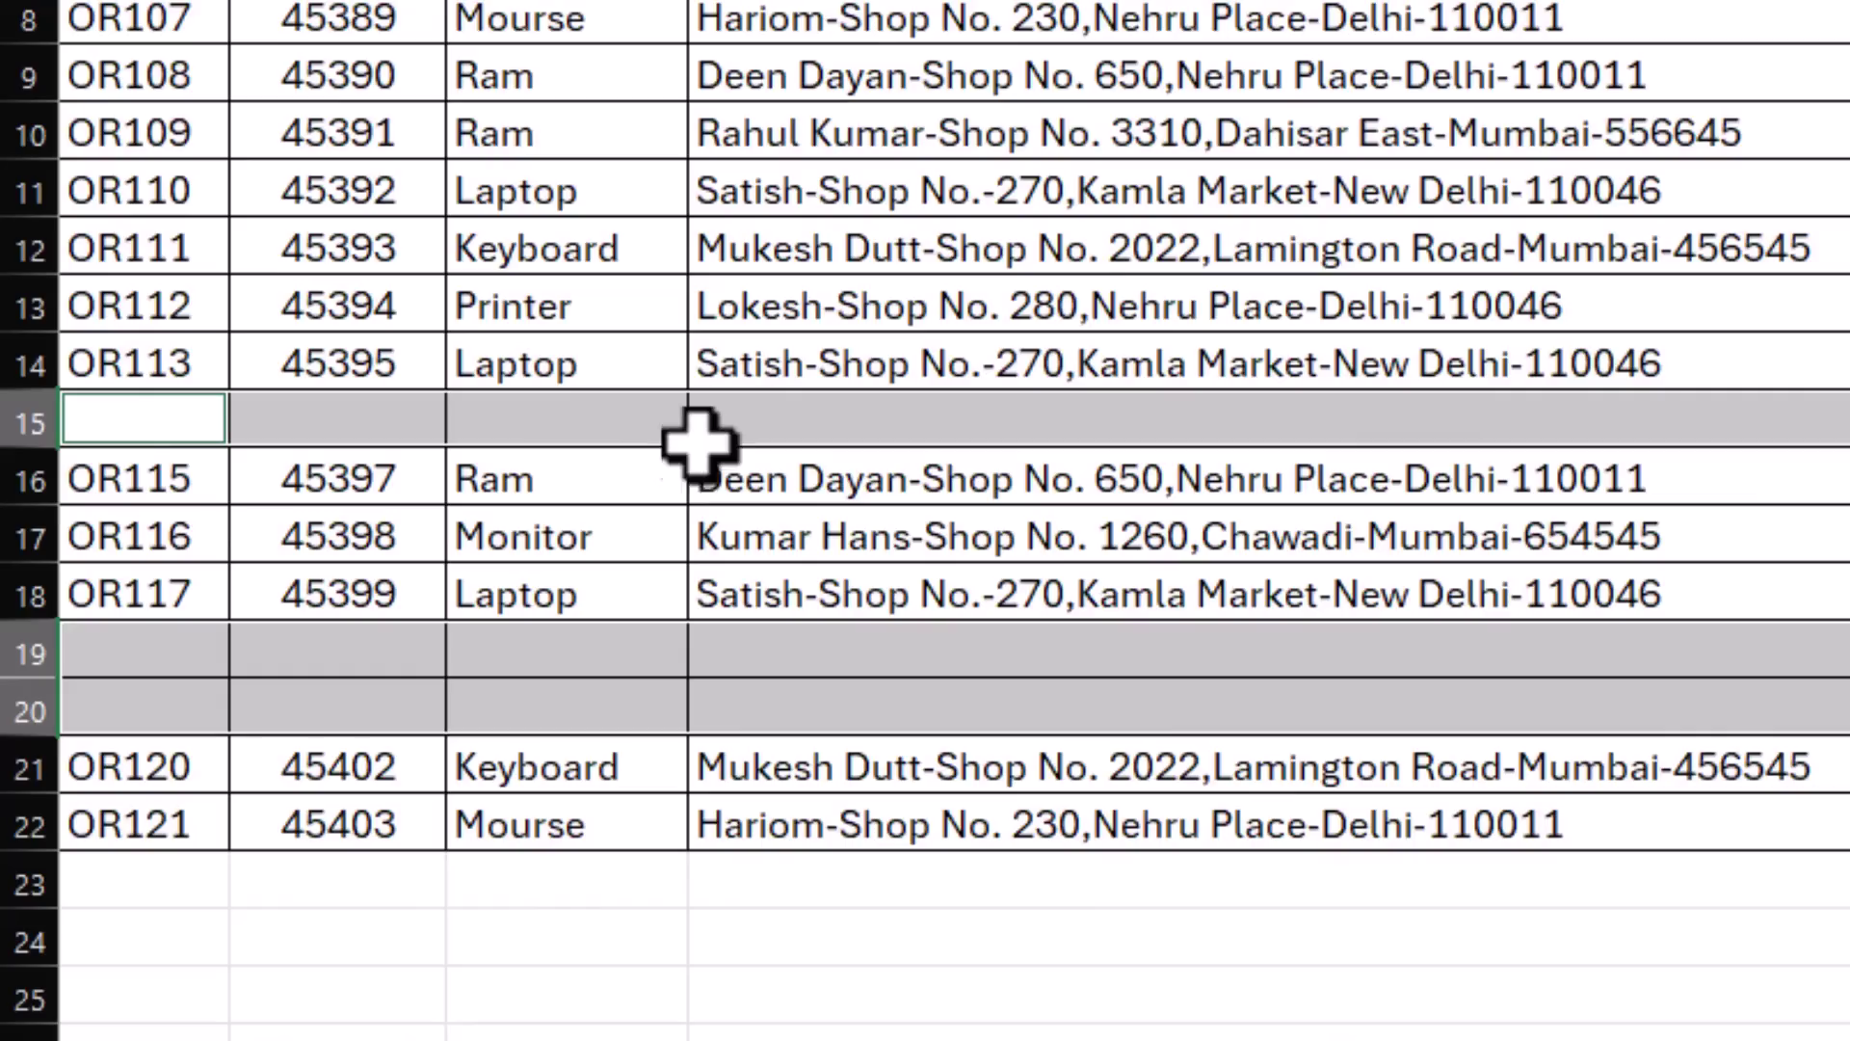
right_click(559, 431)
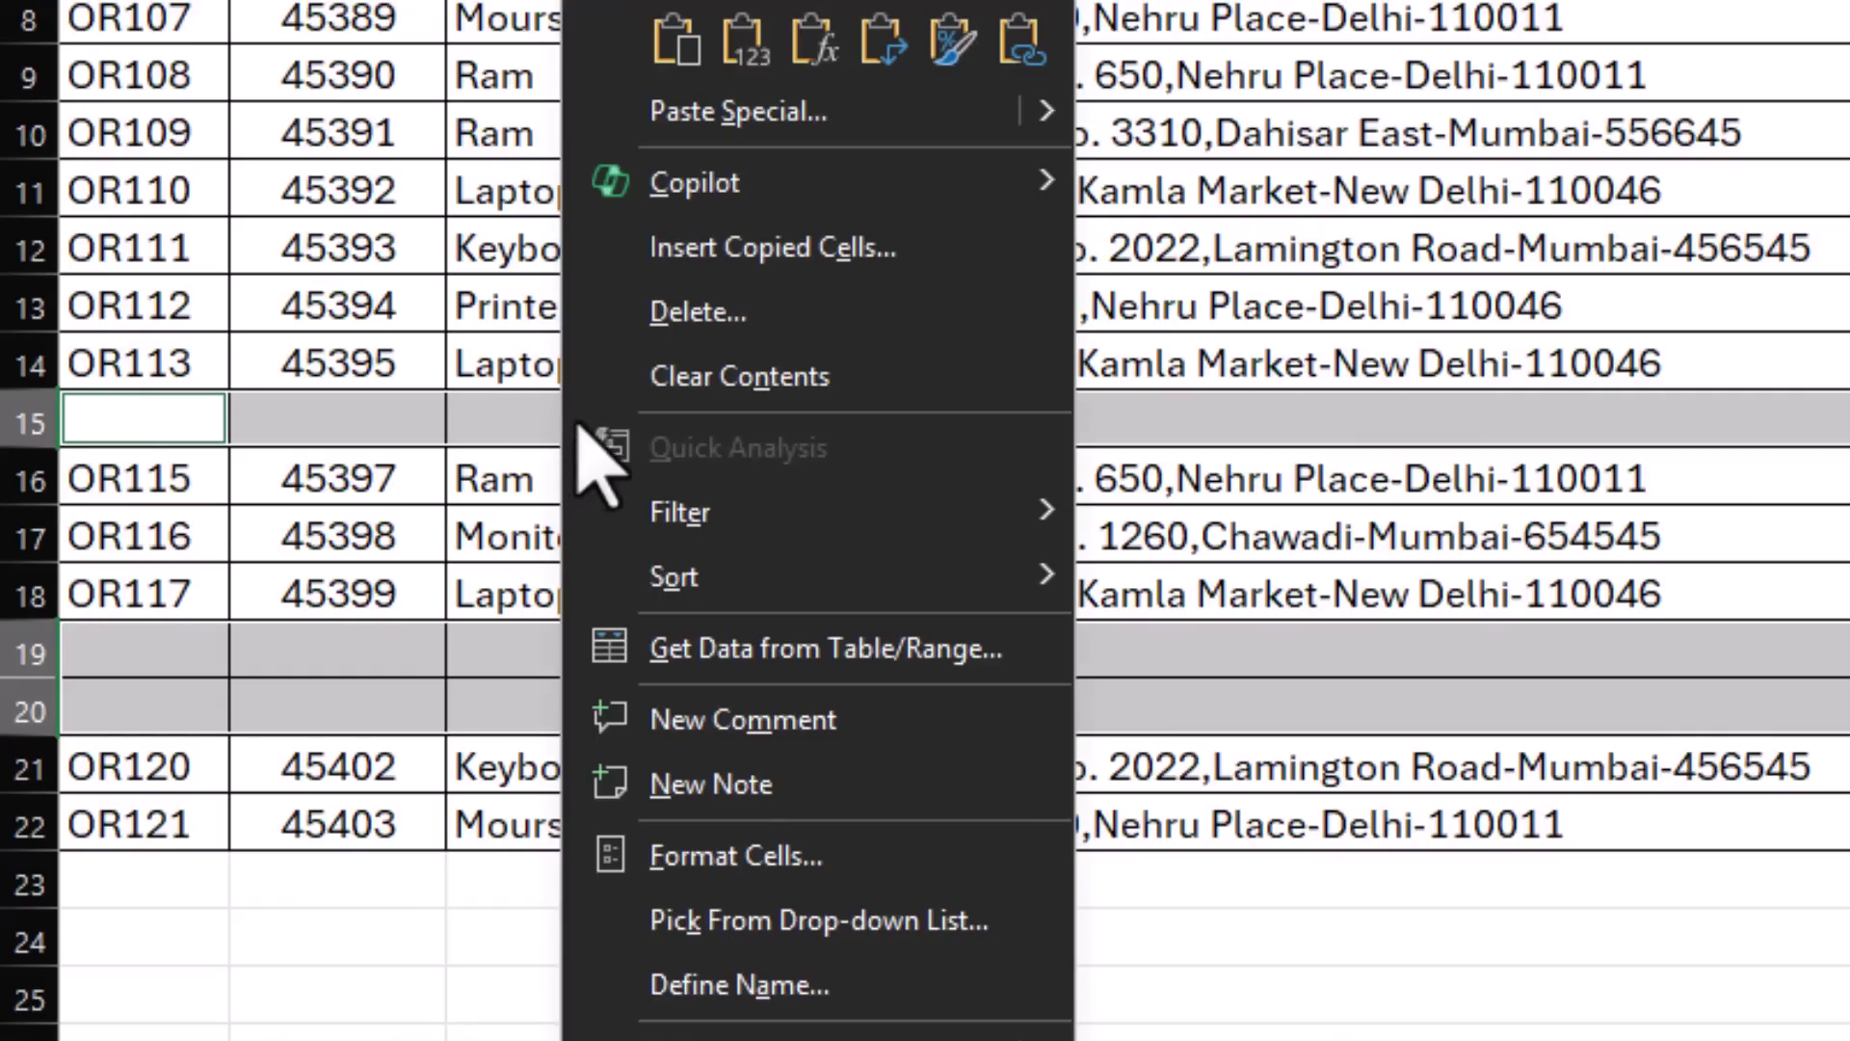
click(700, 313)
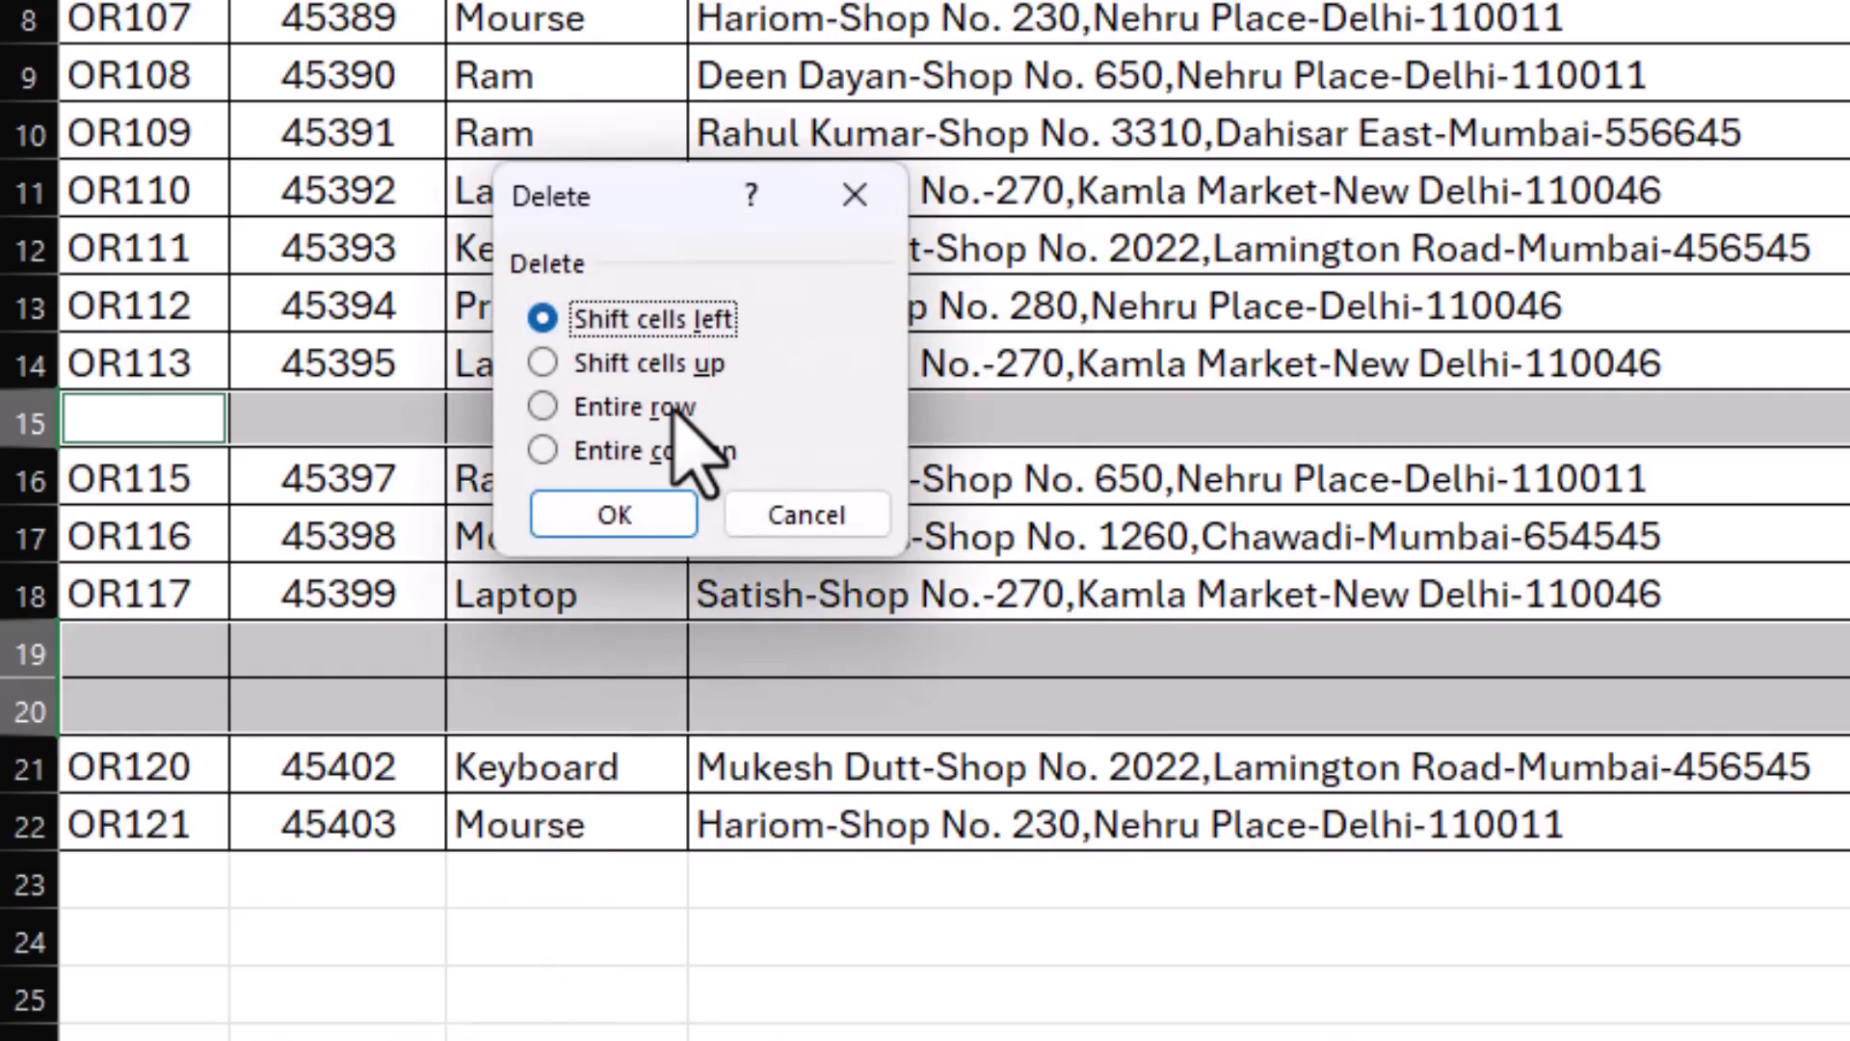
click(545, 406)
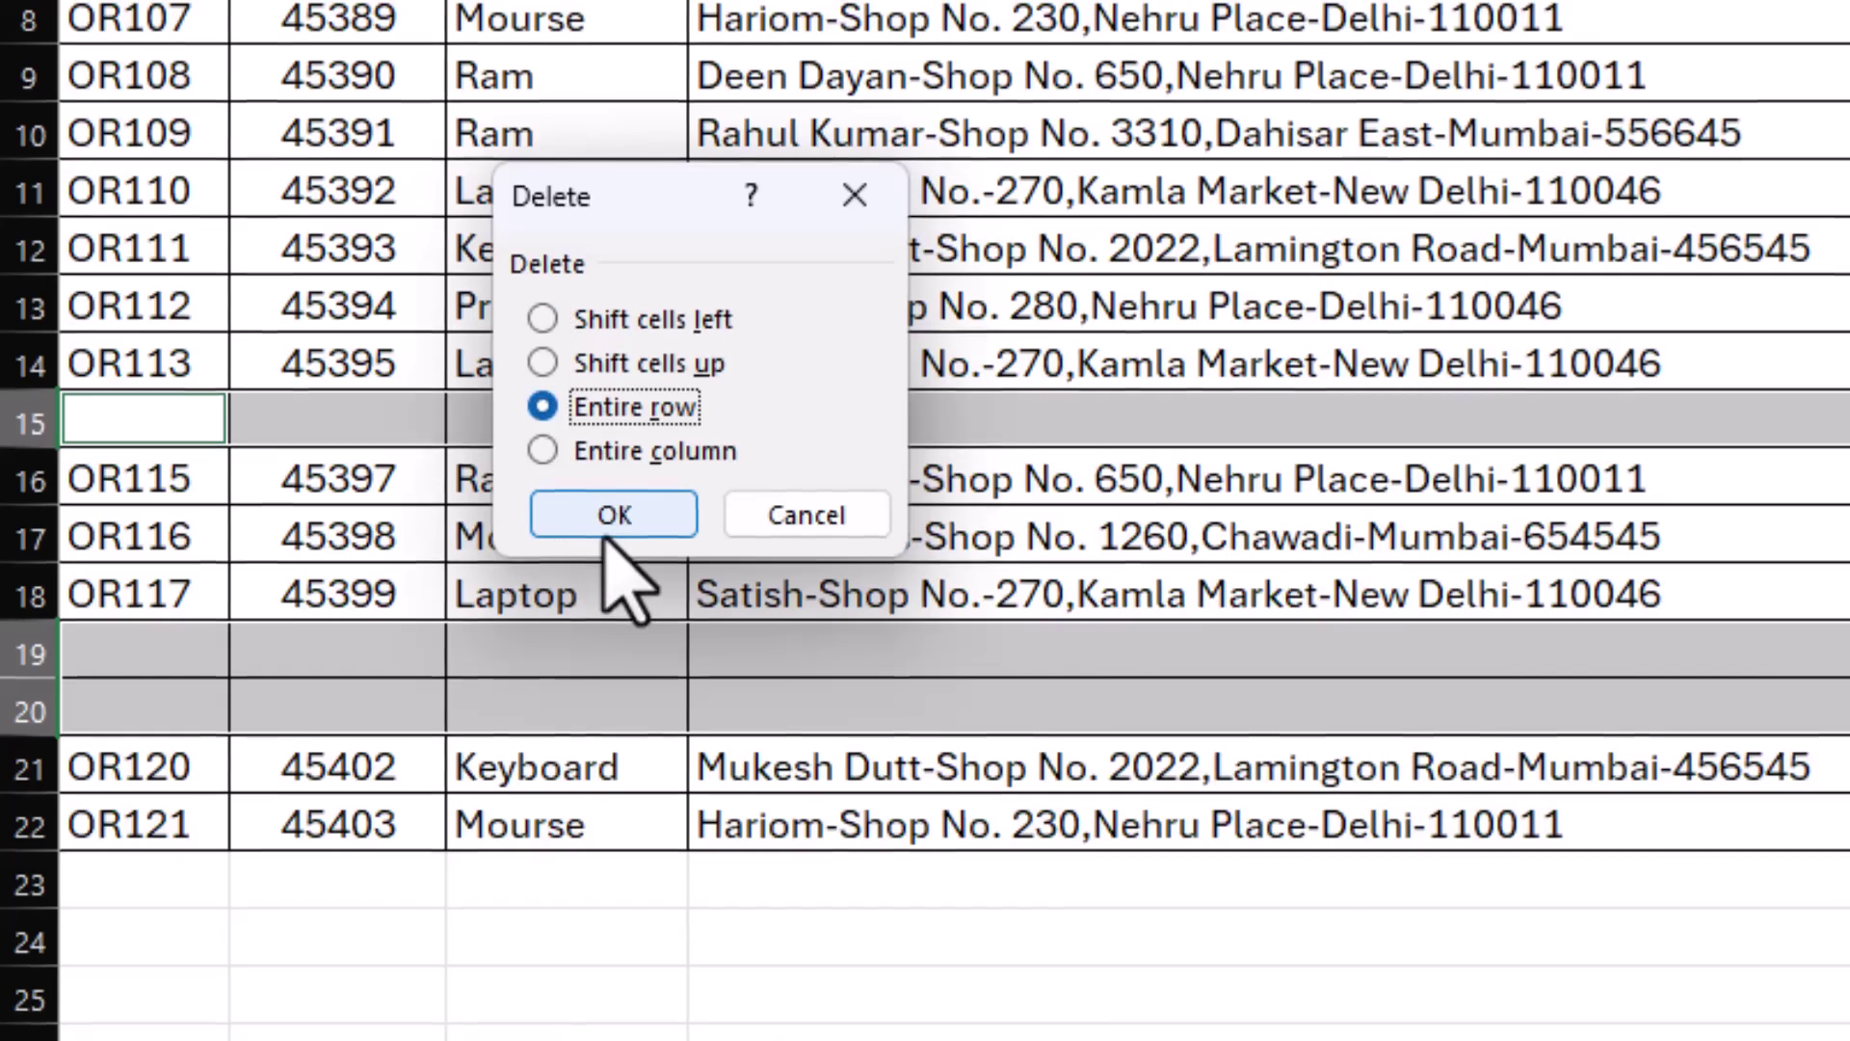
click(607, 521)
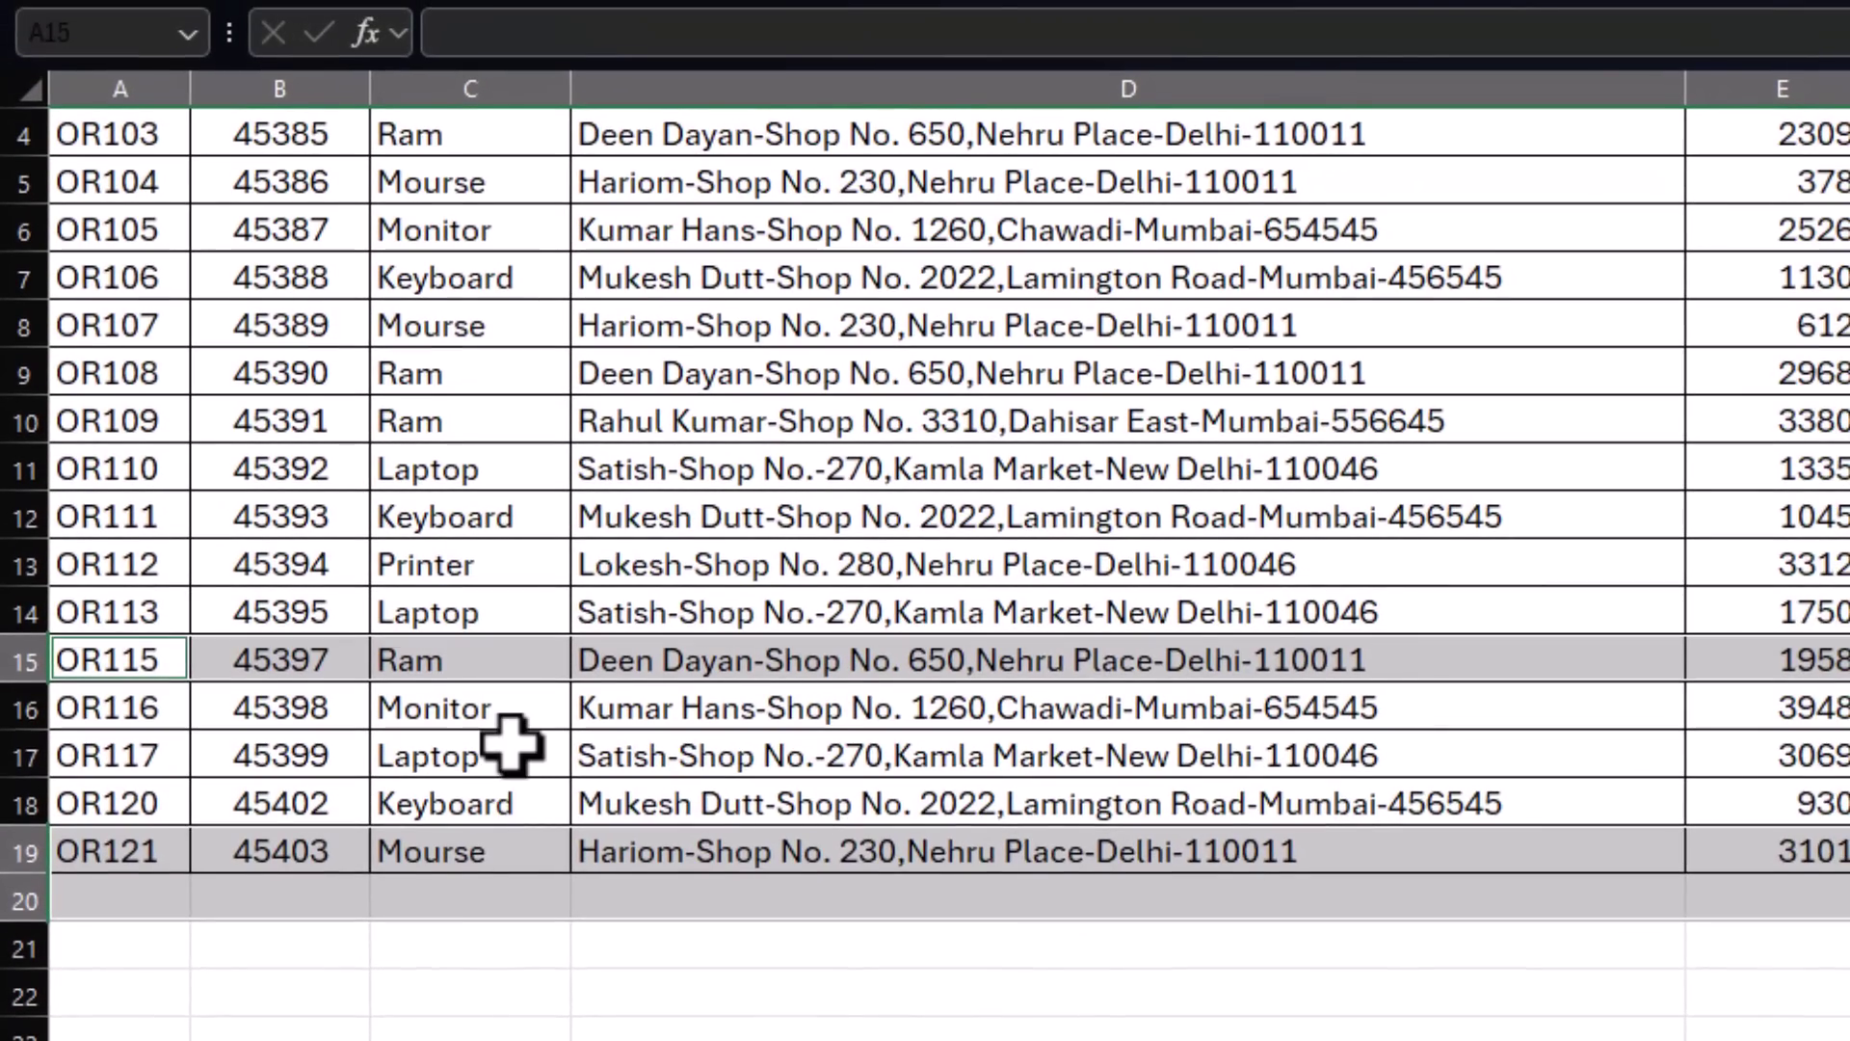
click(510, 744)
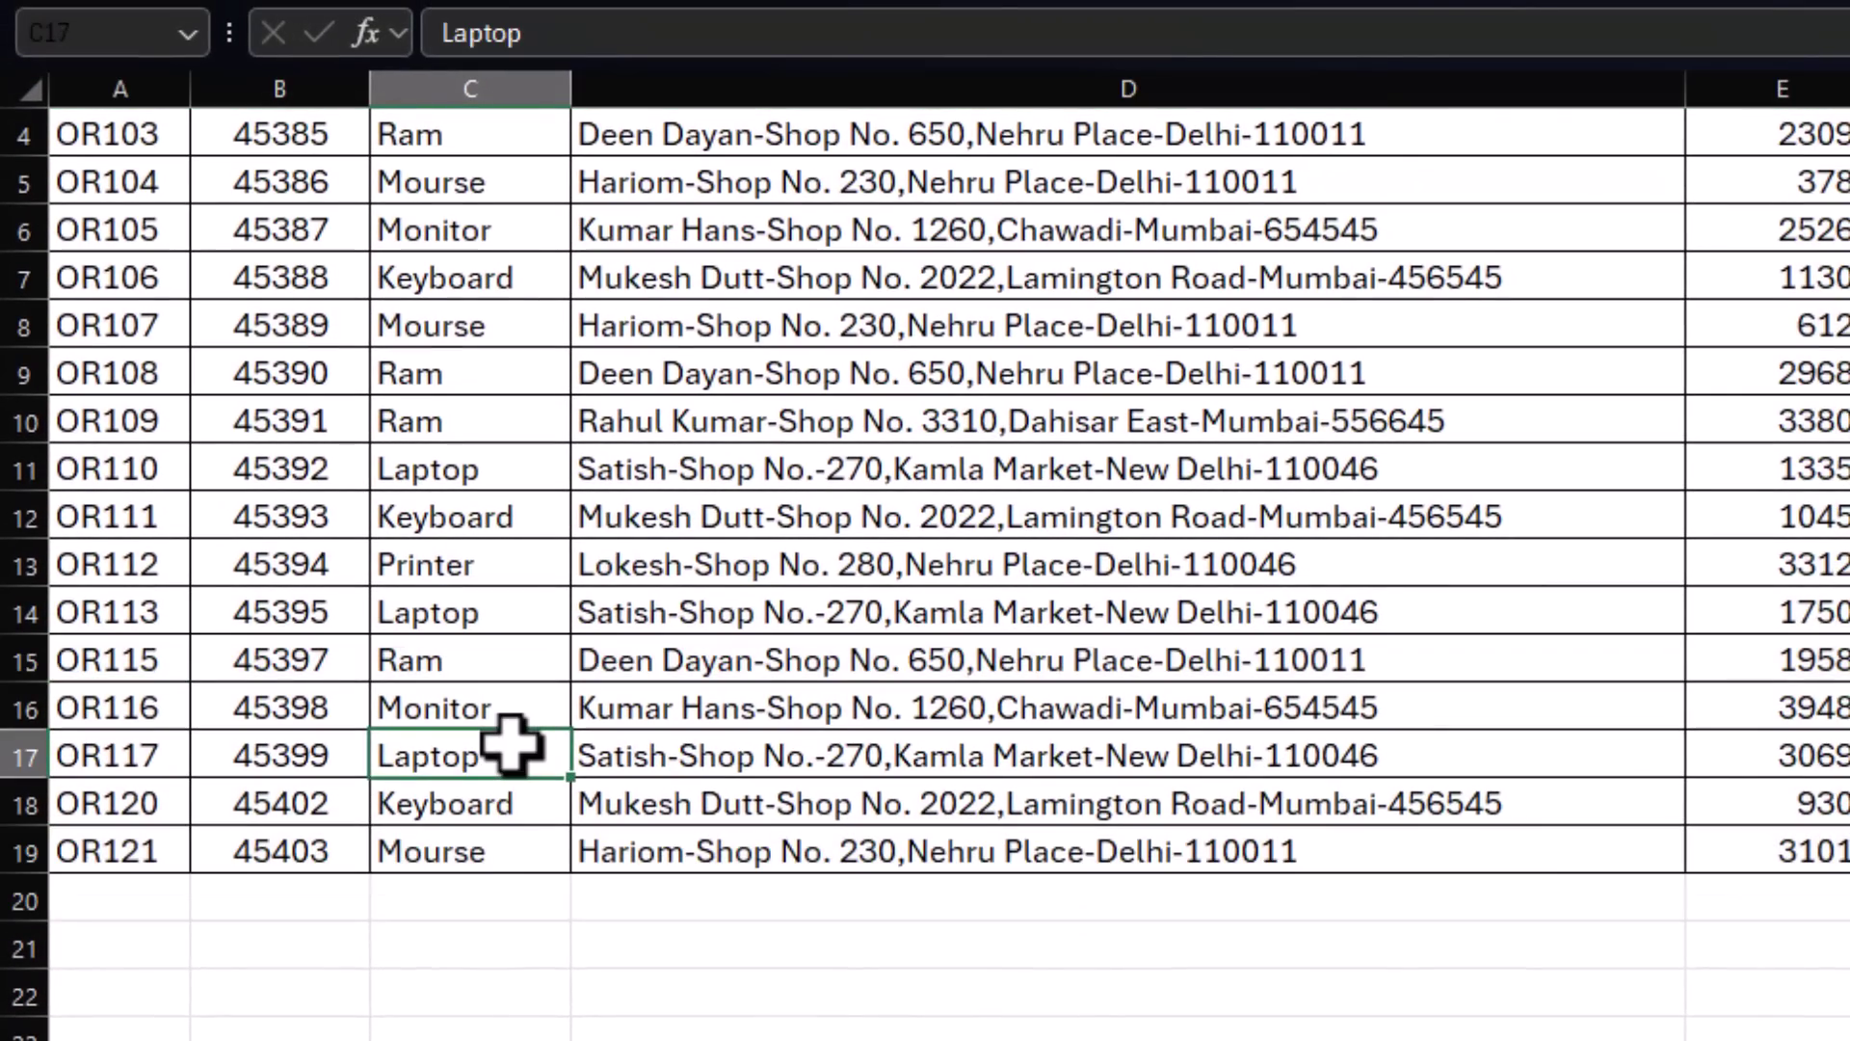
scroll(511, 744, up, 1)
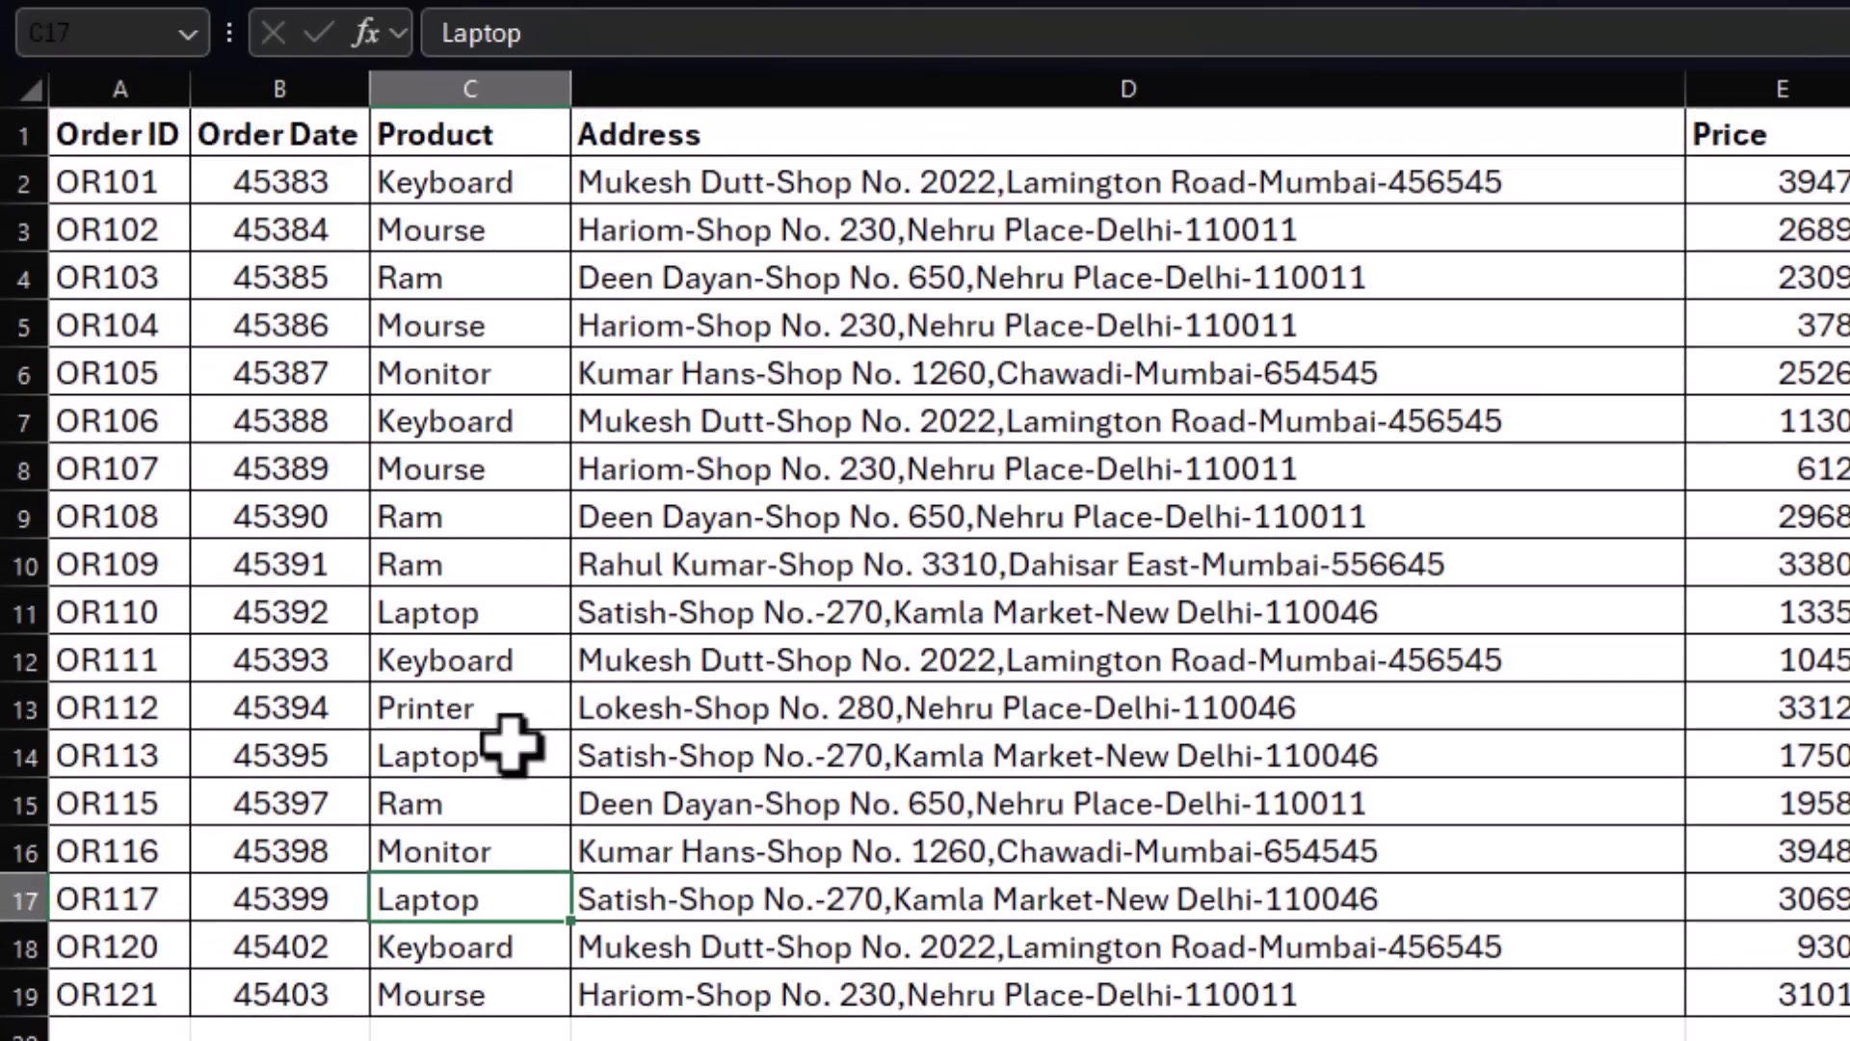
click(1100, 227)
click(1099, 424)
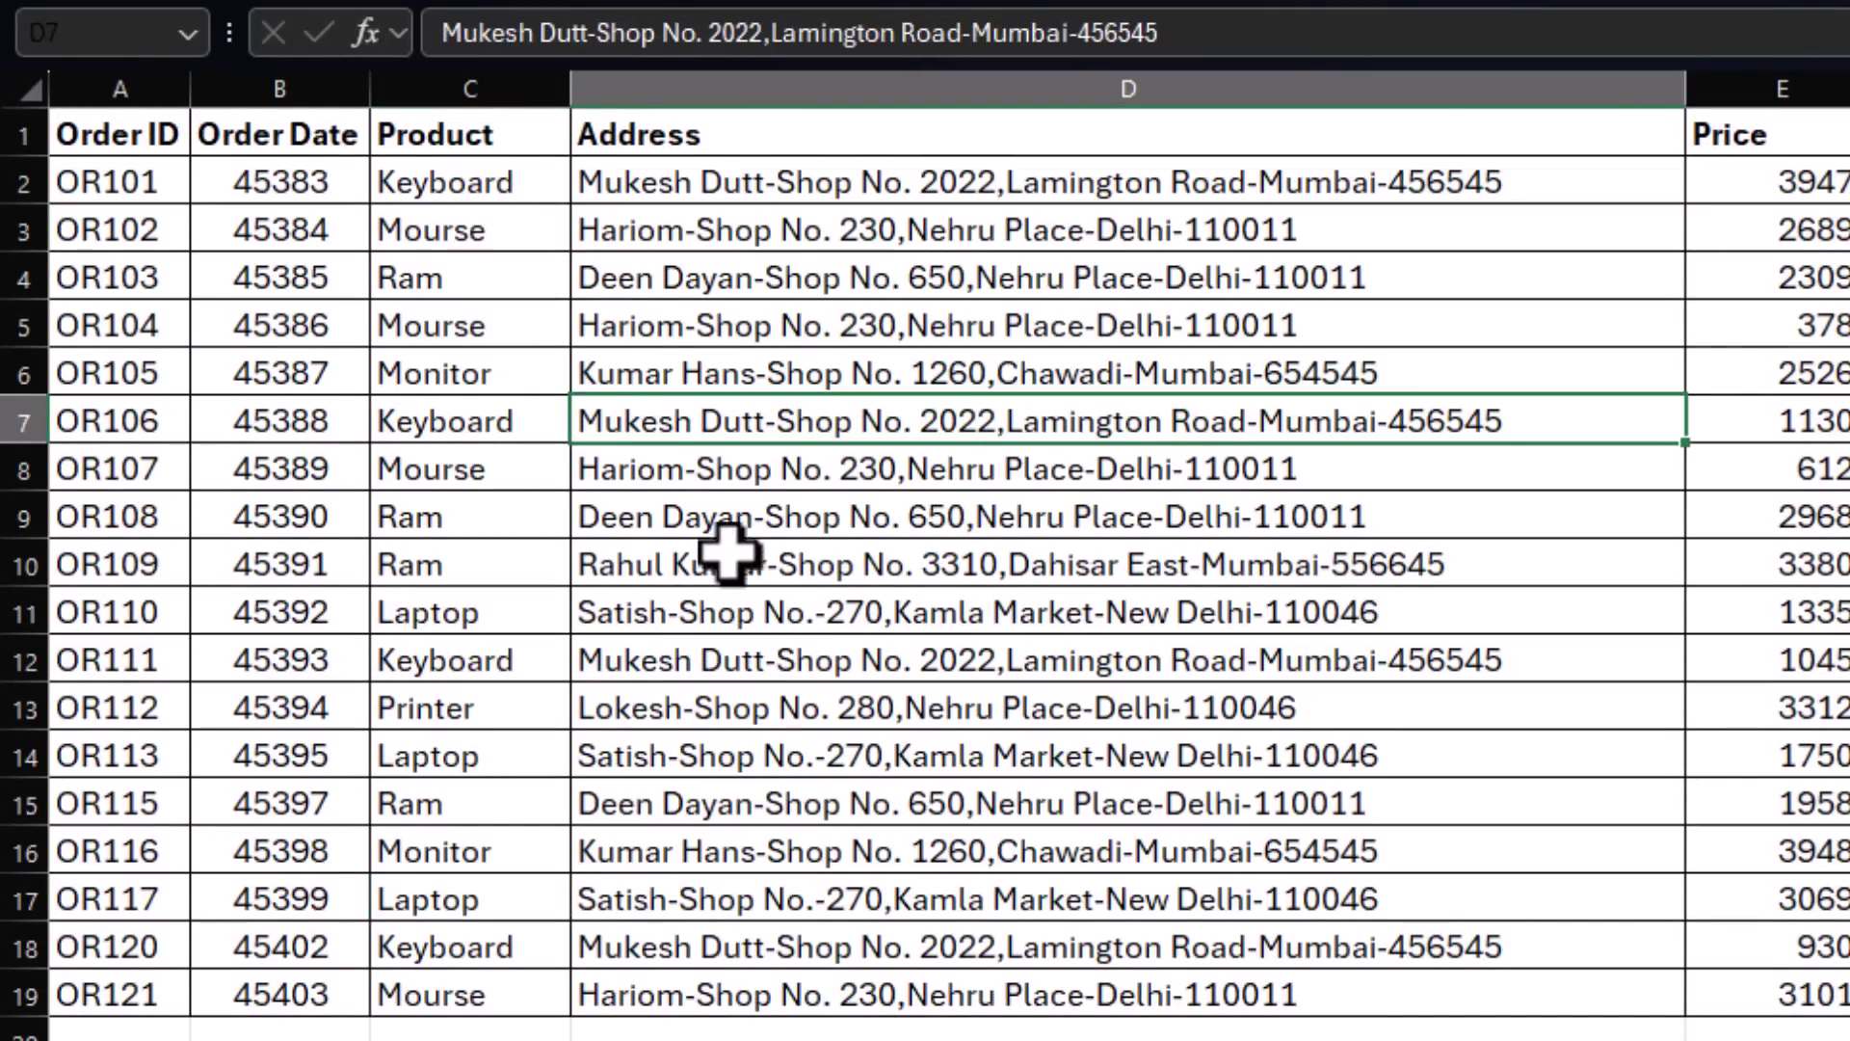
Select the Order Date values, then switch to ChatGPT, ask in Hinglish how to display column B's number values as dates, and read the answer.
drag(297, 186, 237, 978)
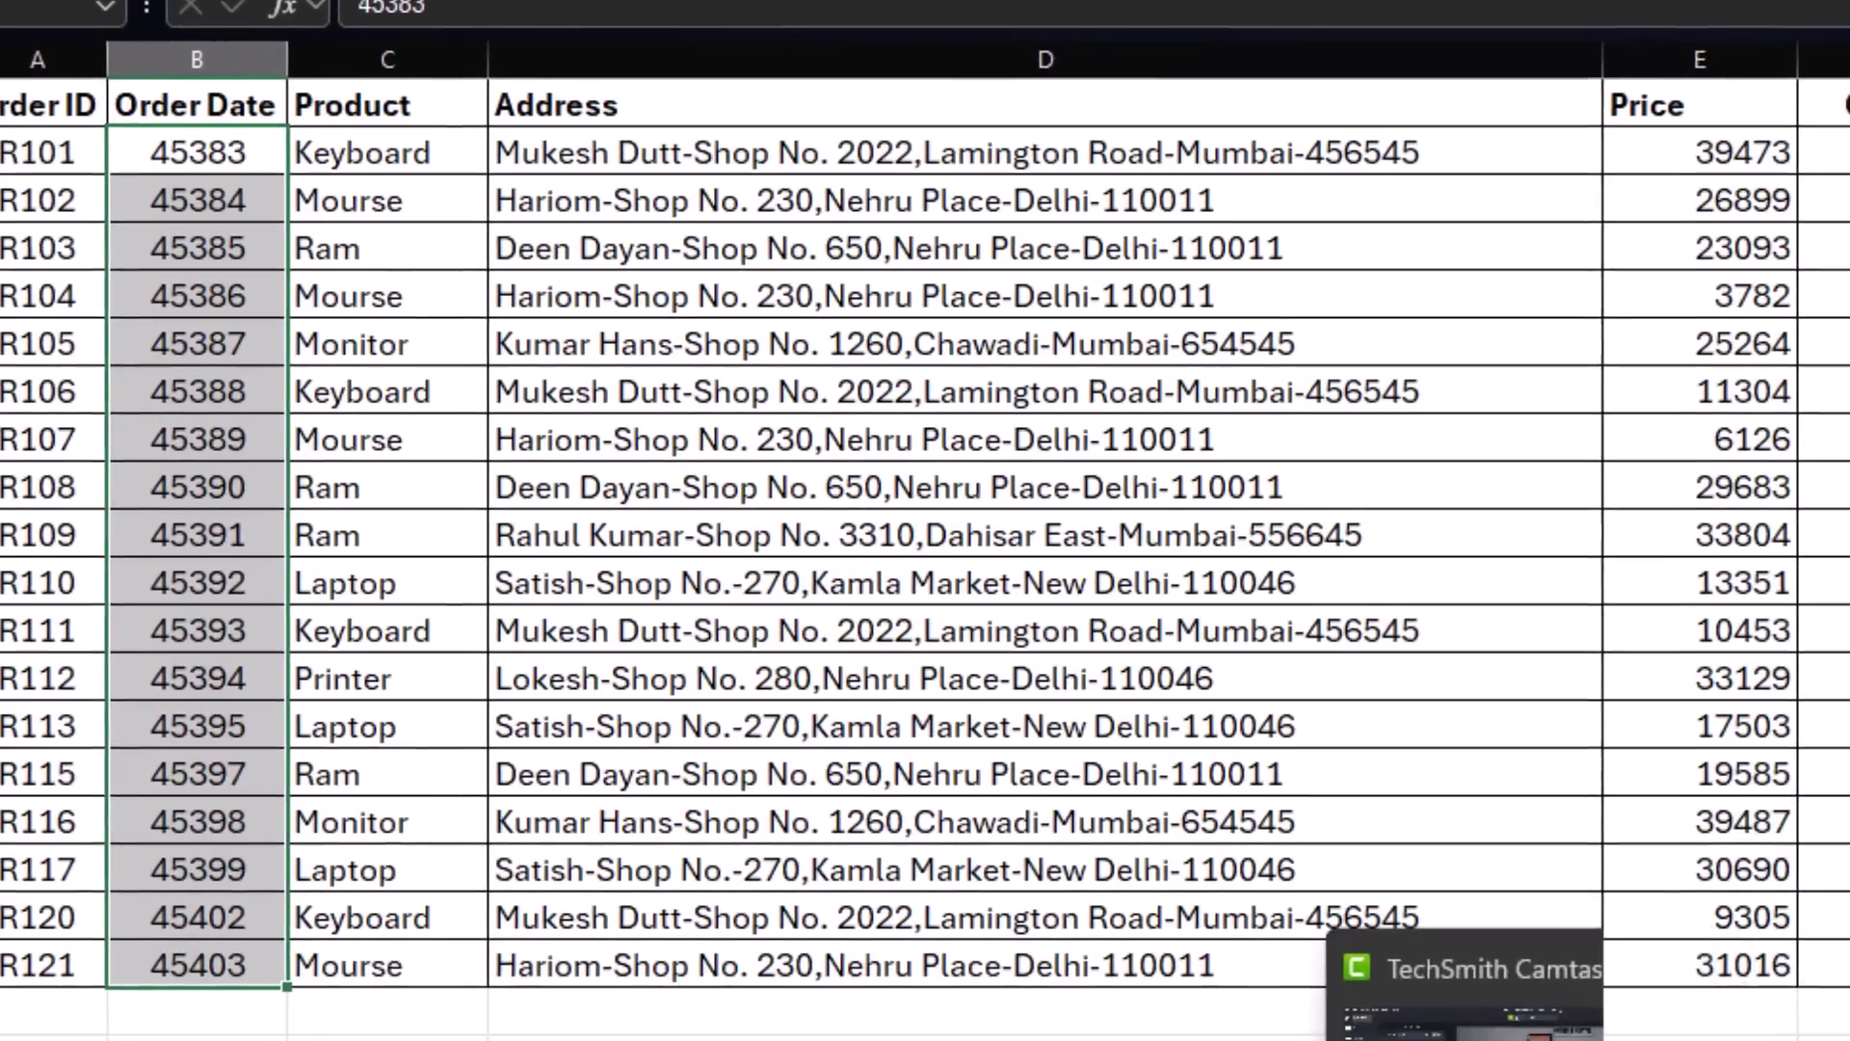
click(896, 1039)
click(487, 874)
text(Mere pass excel data me column B me jo date likhi hain wo number me dikha raha hai usko date me dekhne ke liye kya karu?)
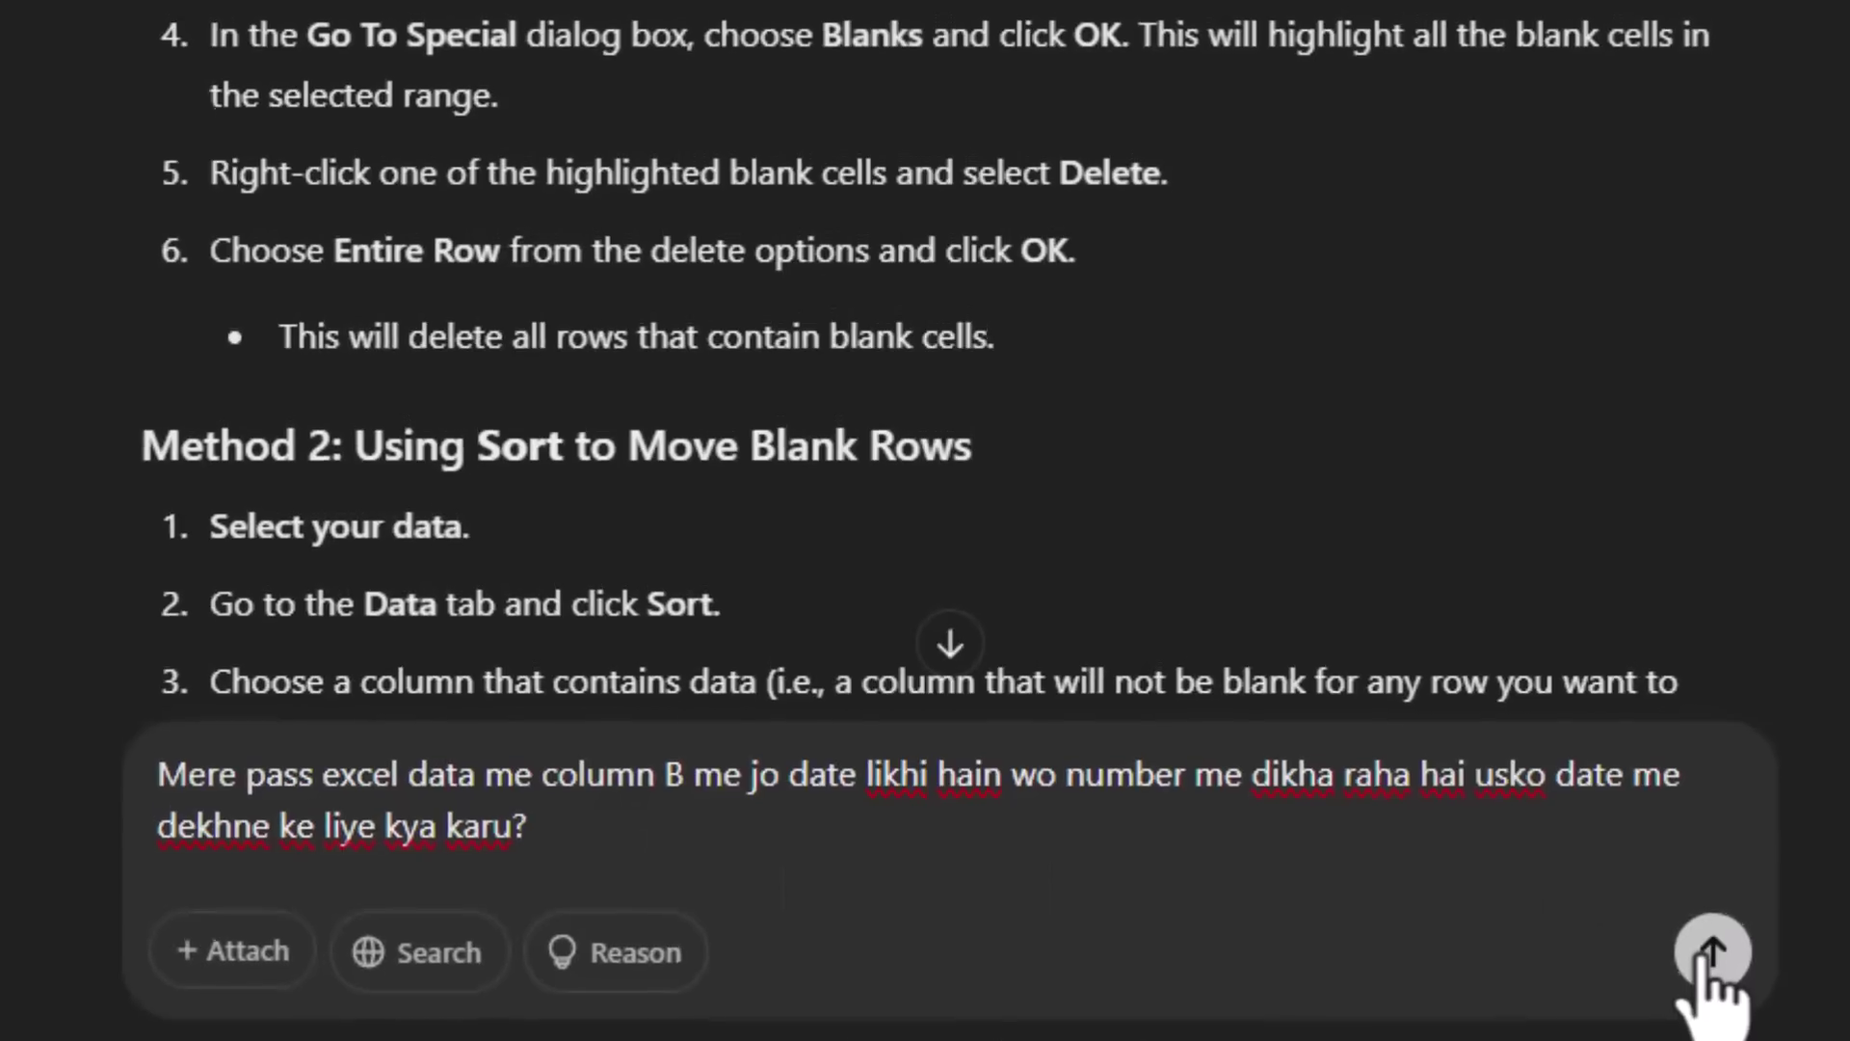
click(1716, 941)
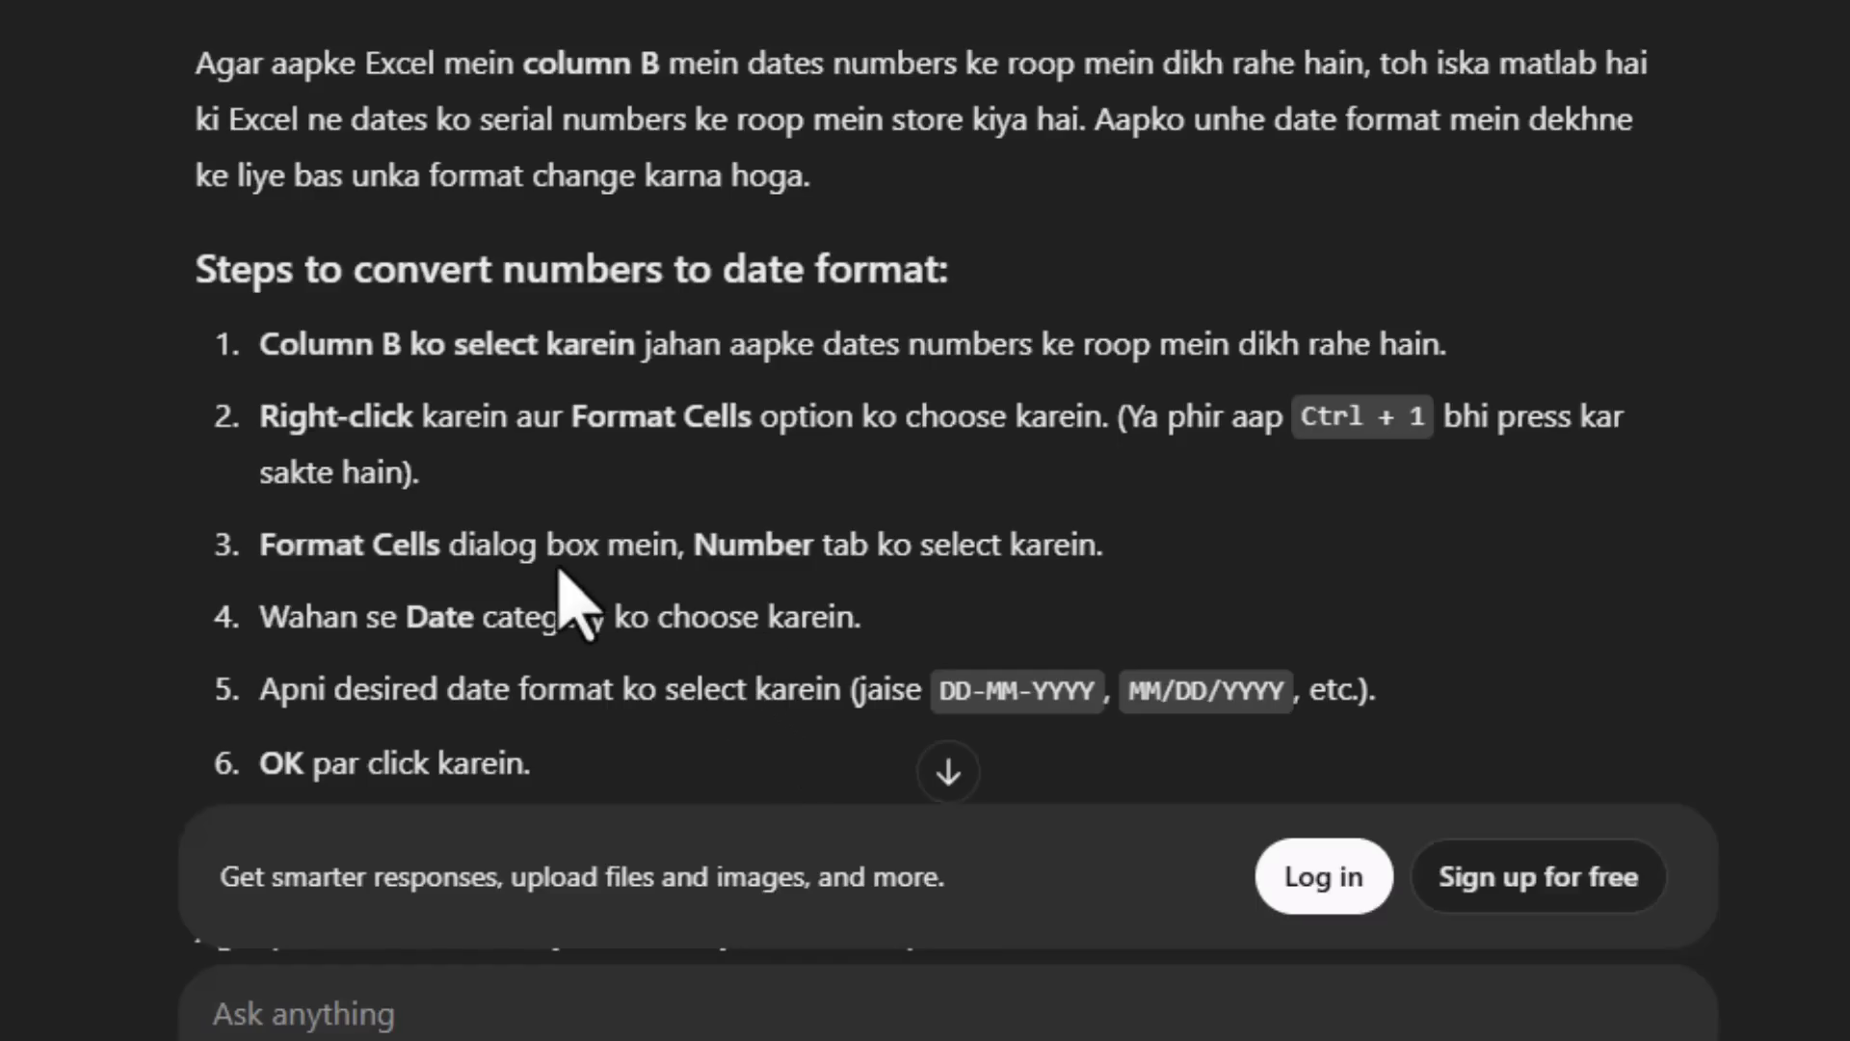
scroll(558, 584, down, 3)
scroll(565, 557, up, 5)
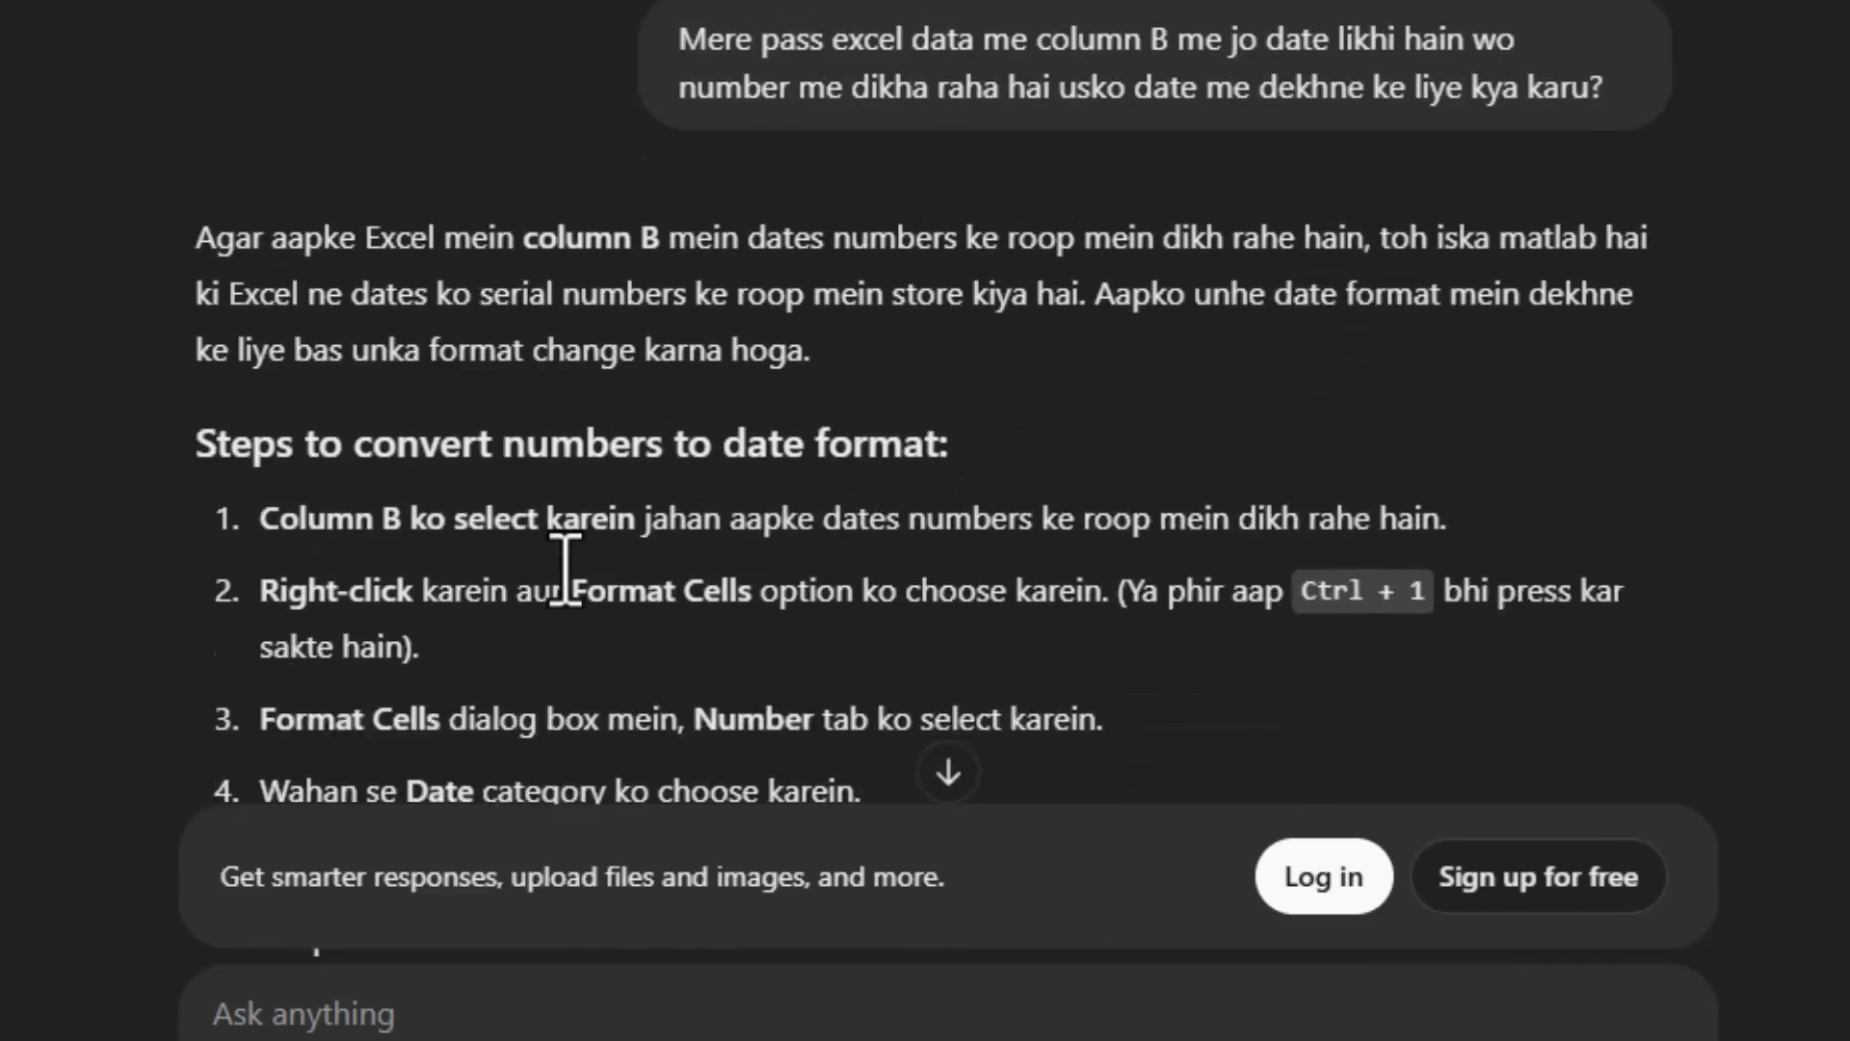
scroll(566, 579, down, 5)
scroll(566, 568, up, 3)
scroll(559, 558, down, 3)
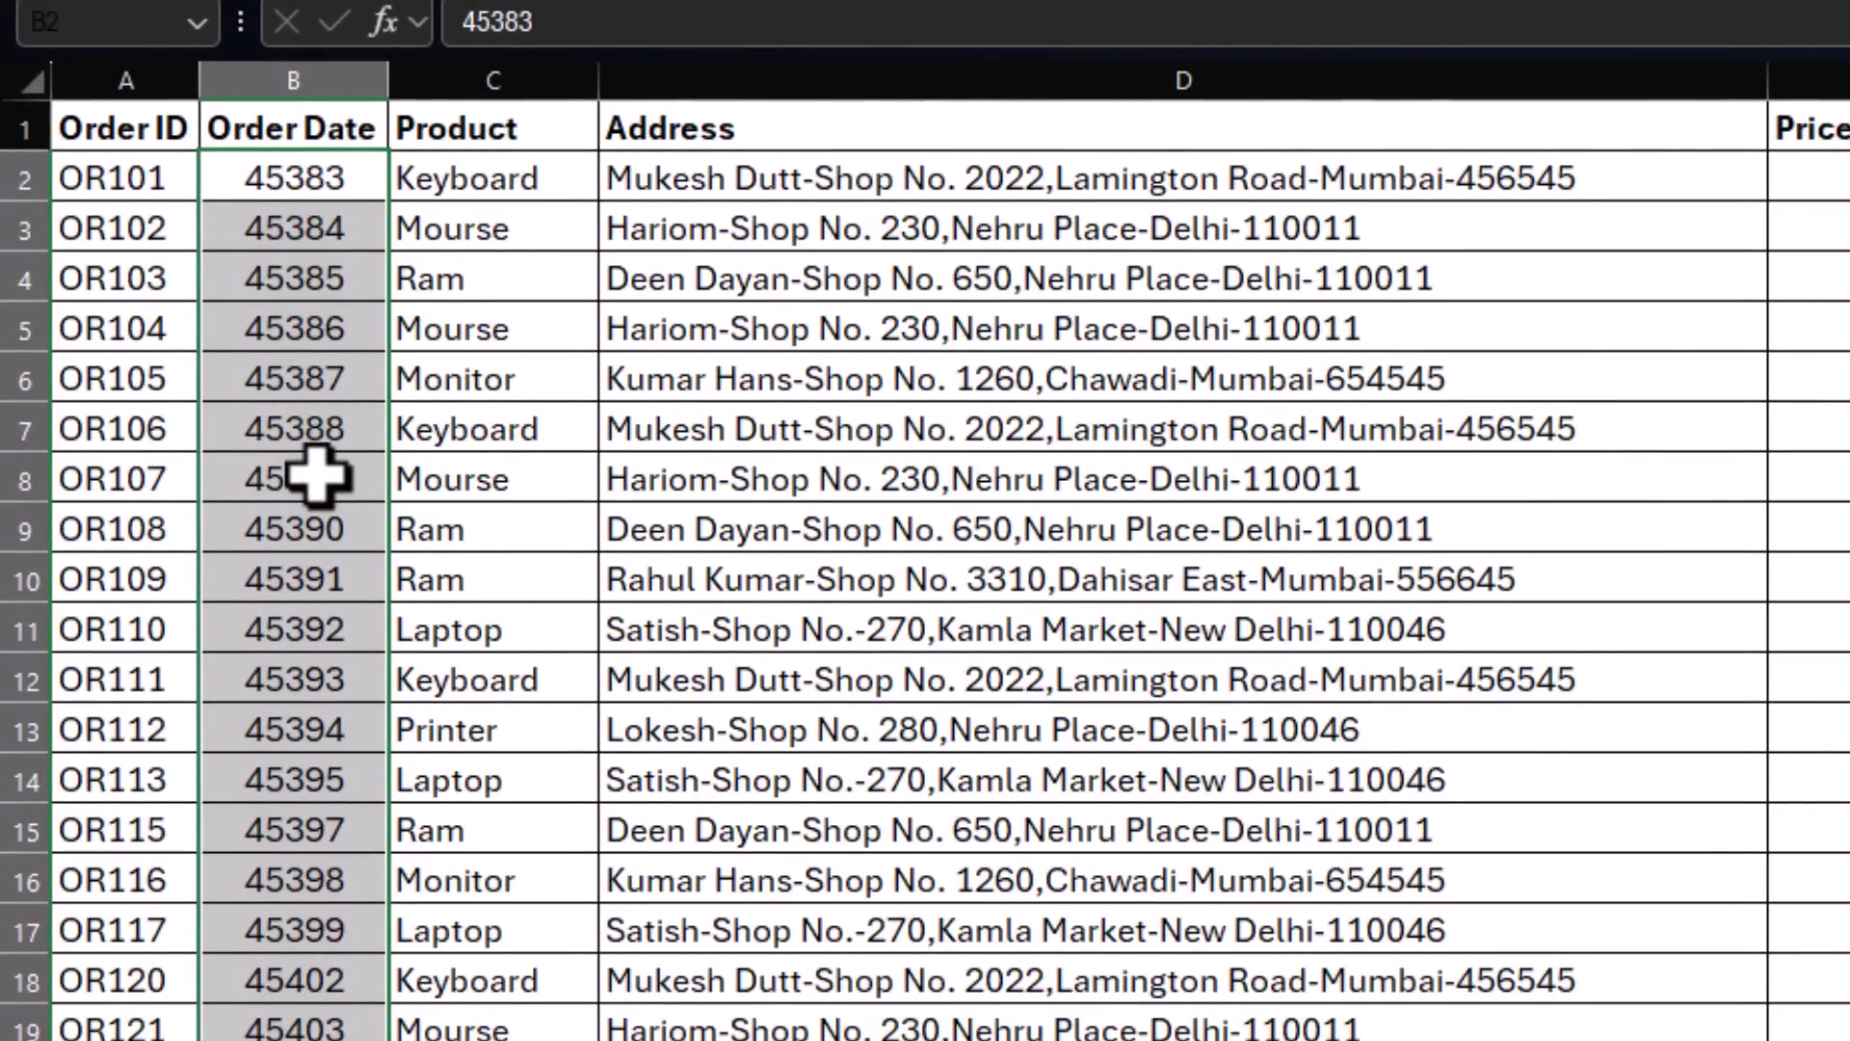
Format the selected Order Date values in Excel with the custom format dd-mm-yyyy, and undo that formatting.
key(ctrl+1)
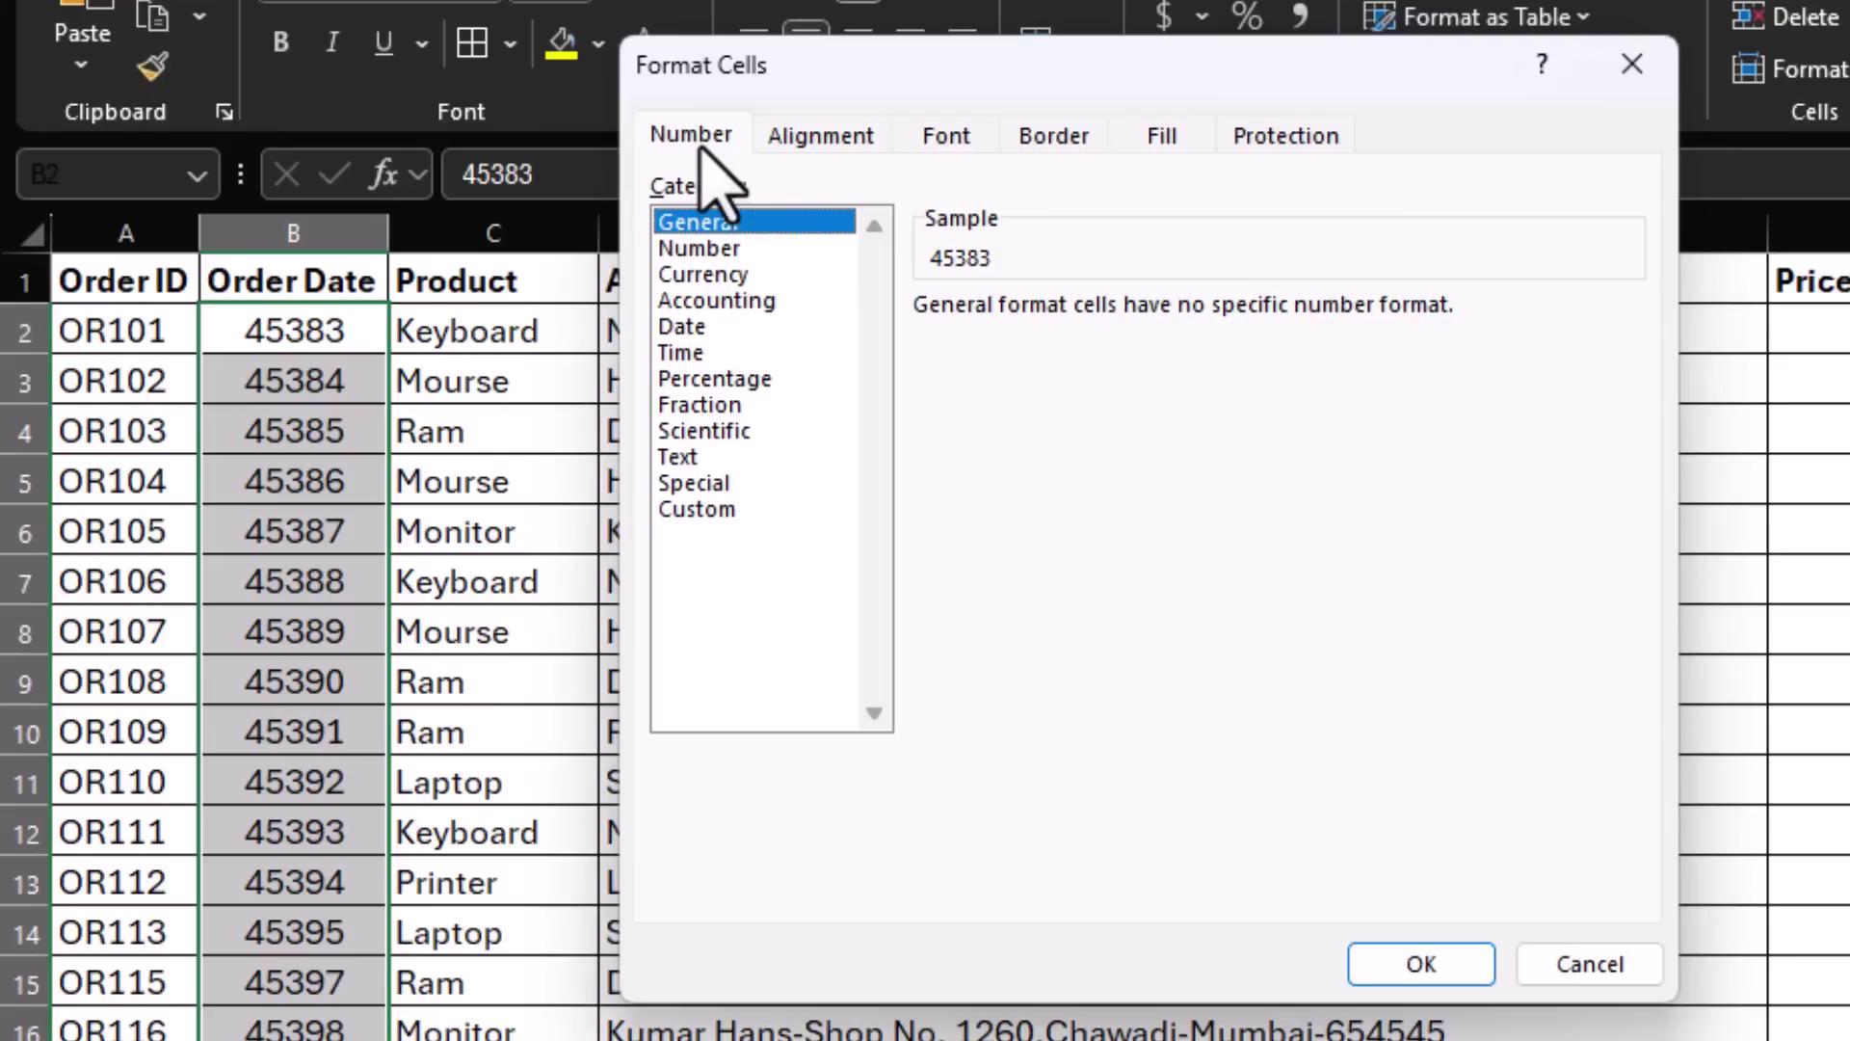
click(701, 140)
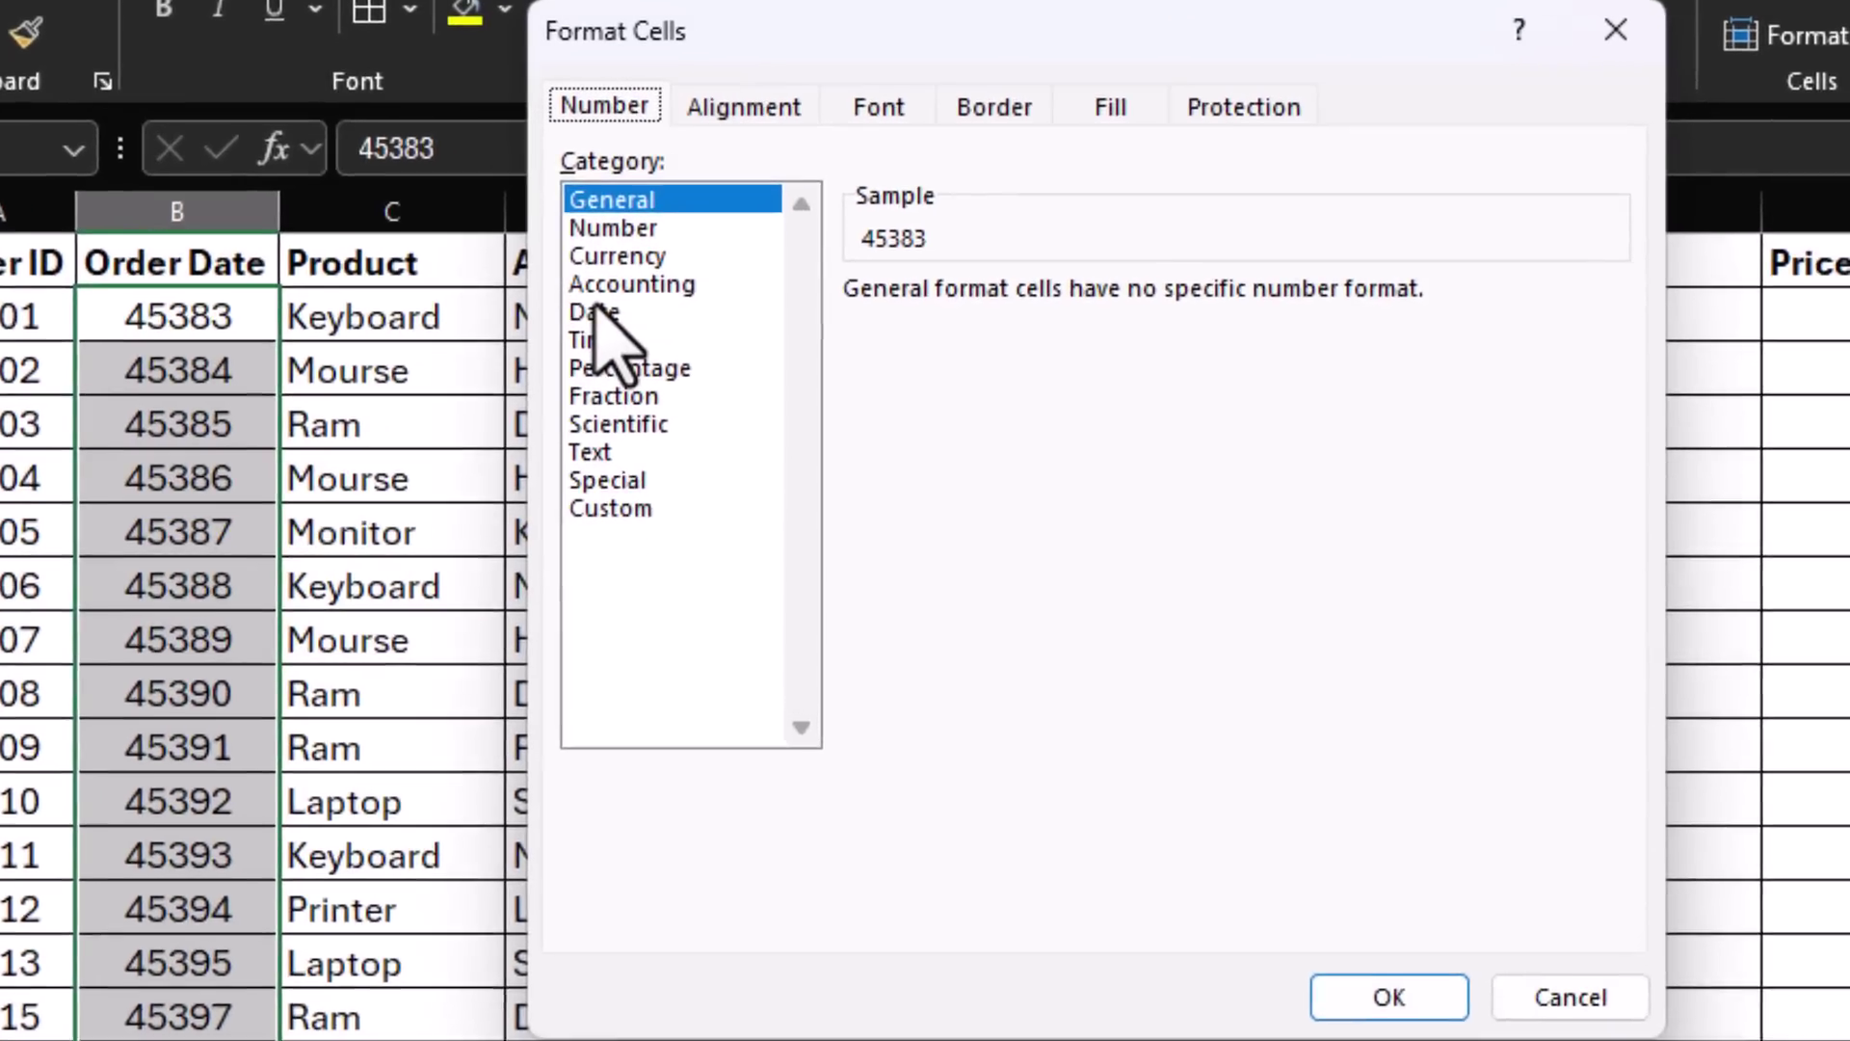
click(686, 329)
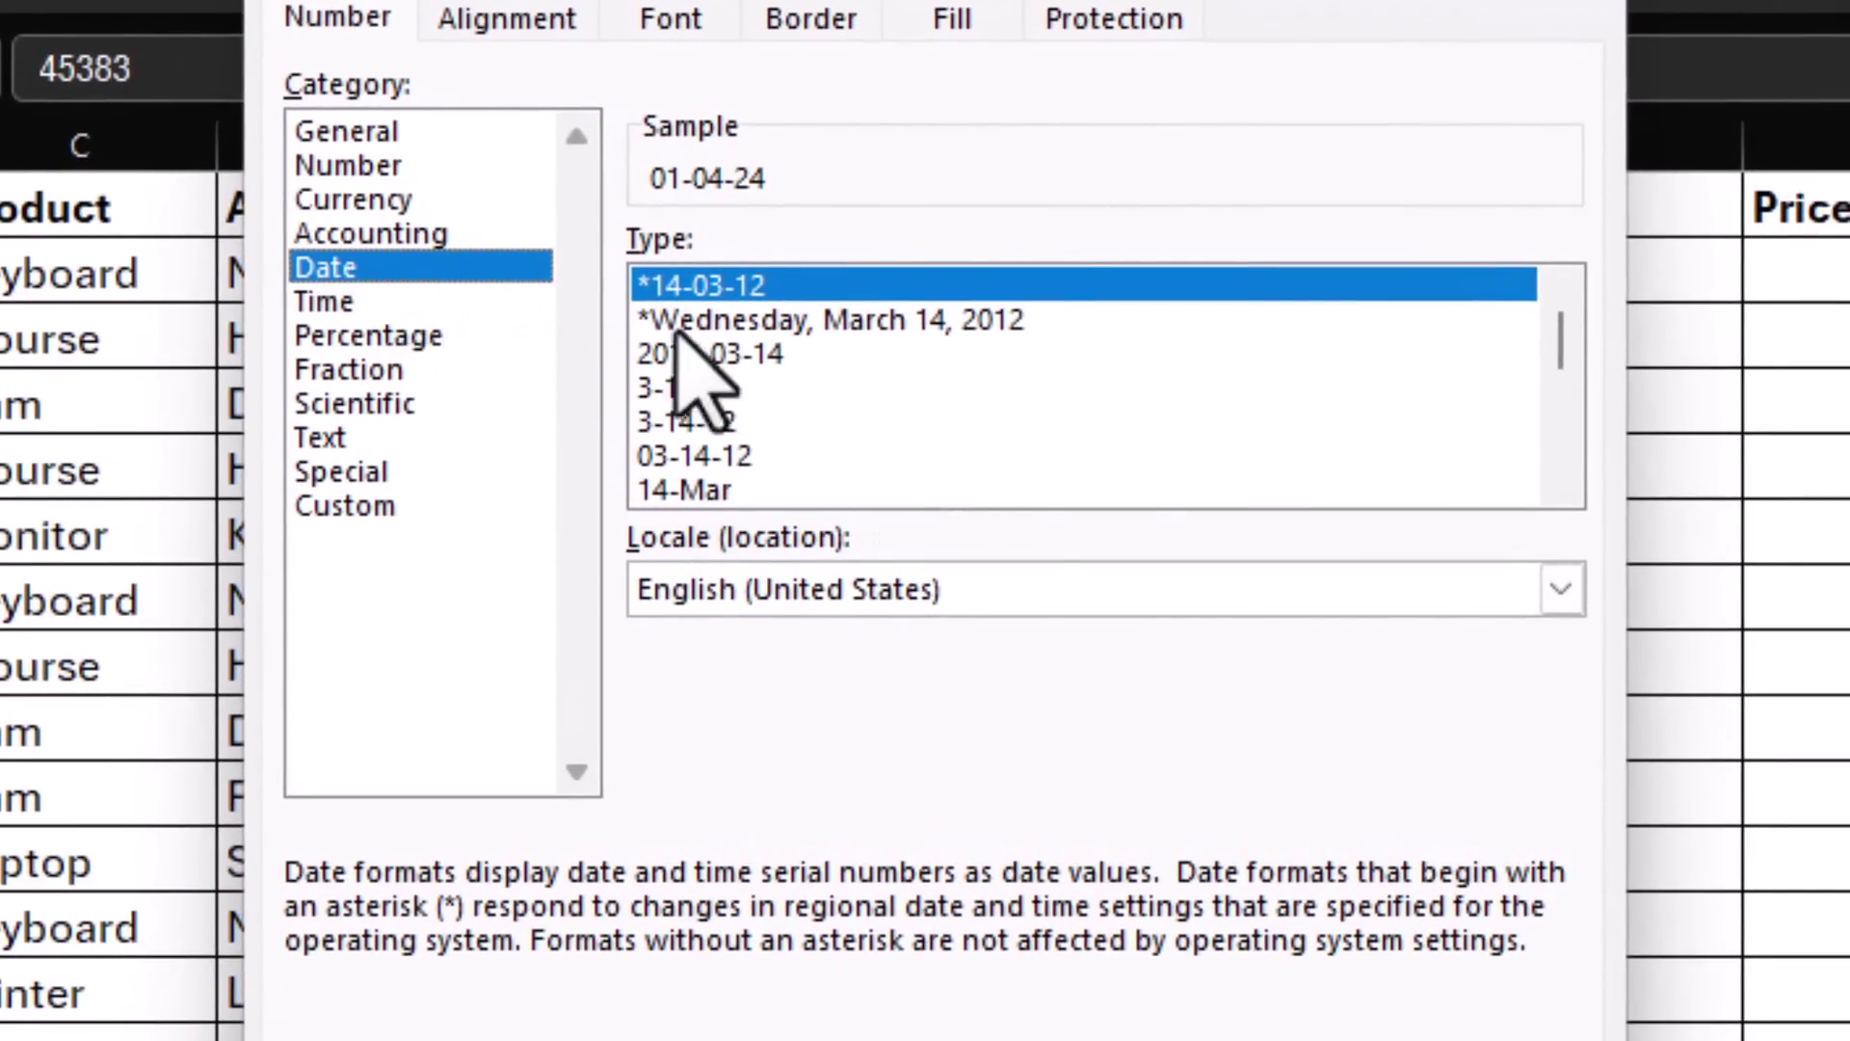
click(747, 356)
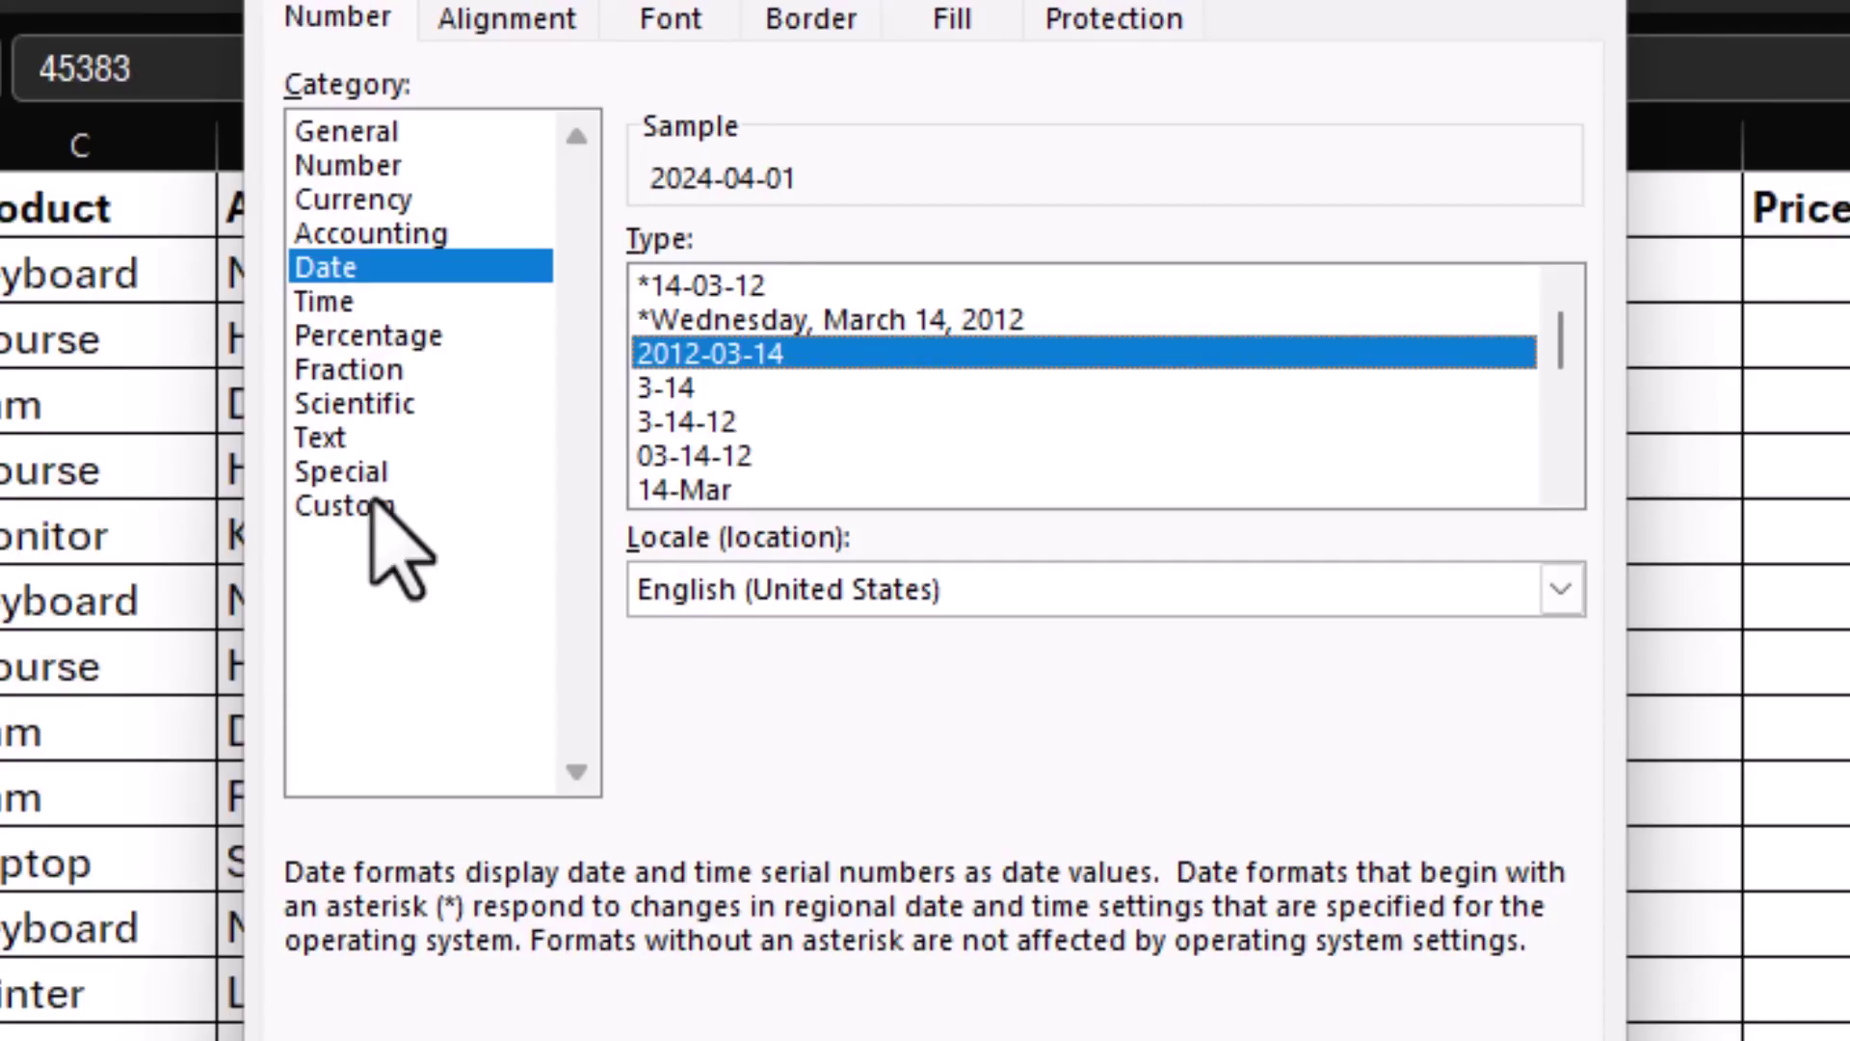
click(413, 503)
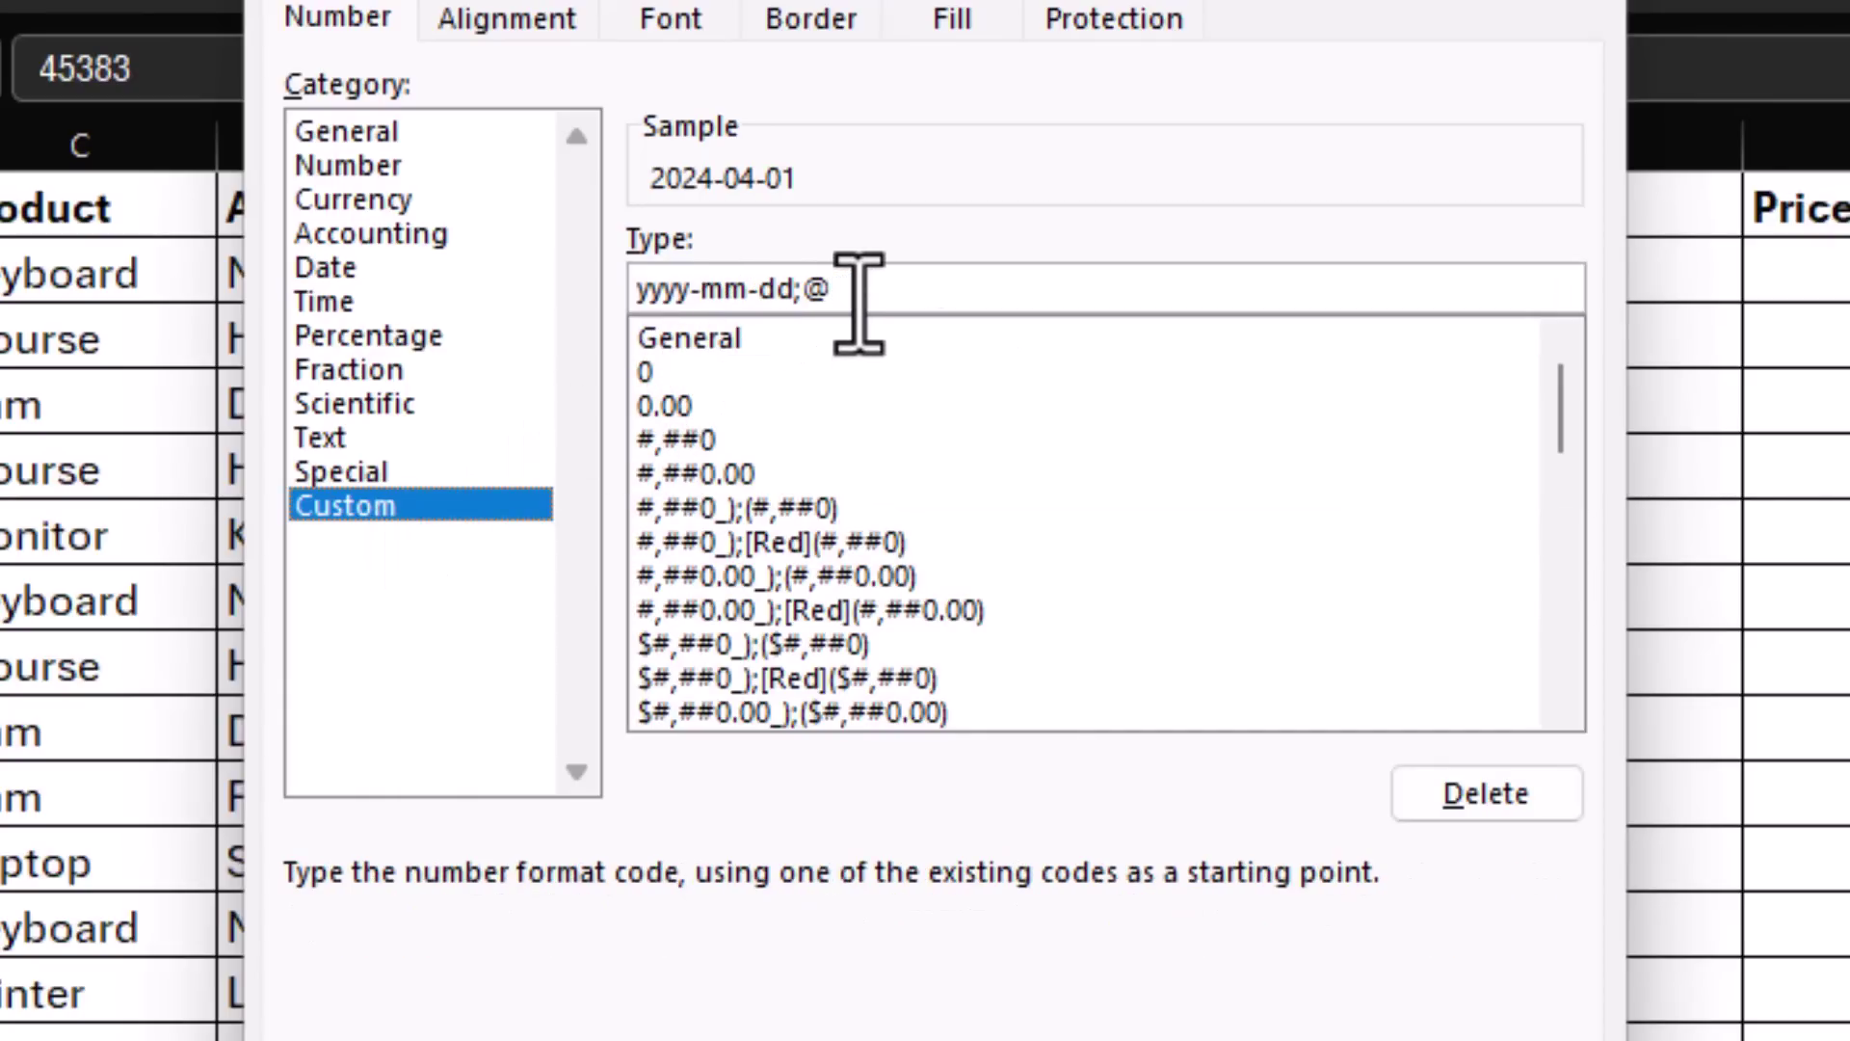
drag(844, 289, 581, 289)
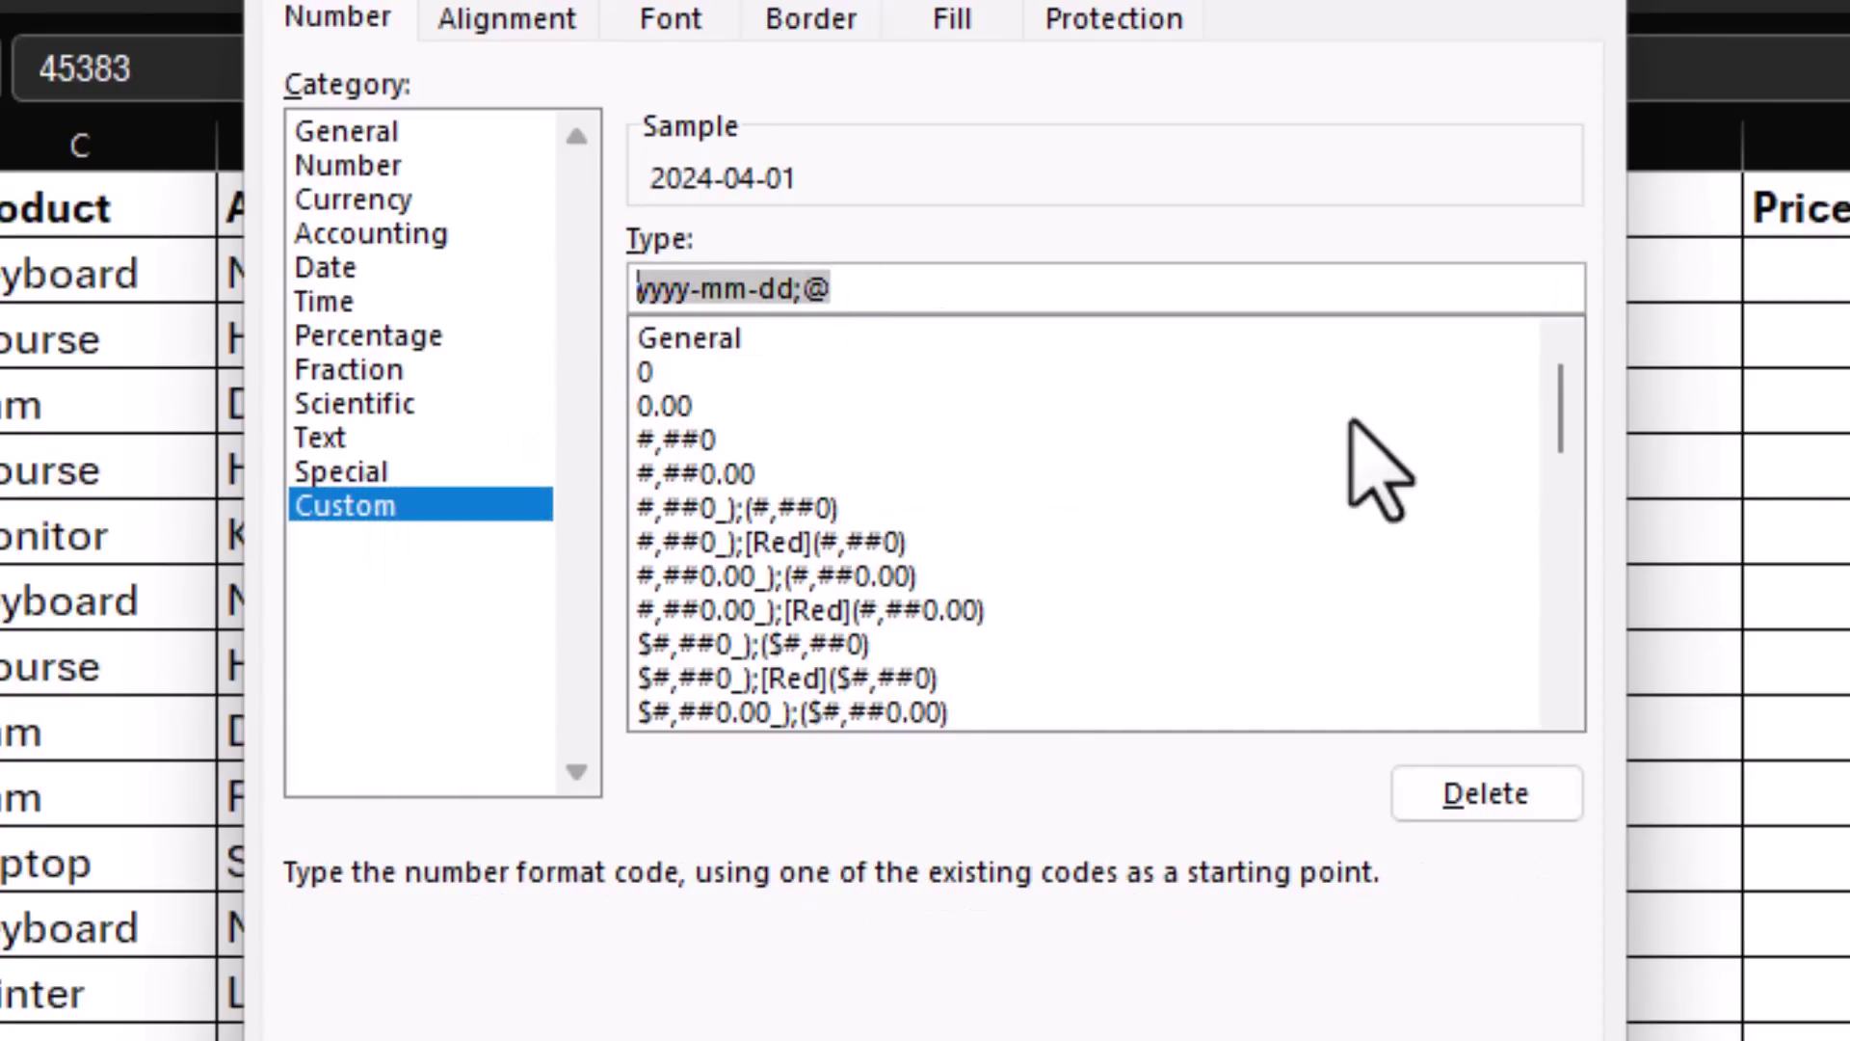
text(dd-)
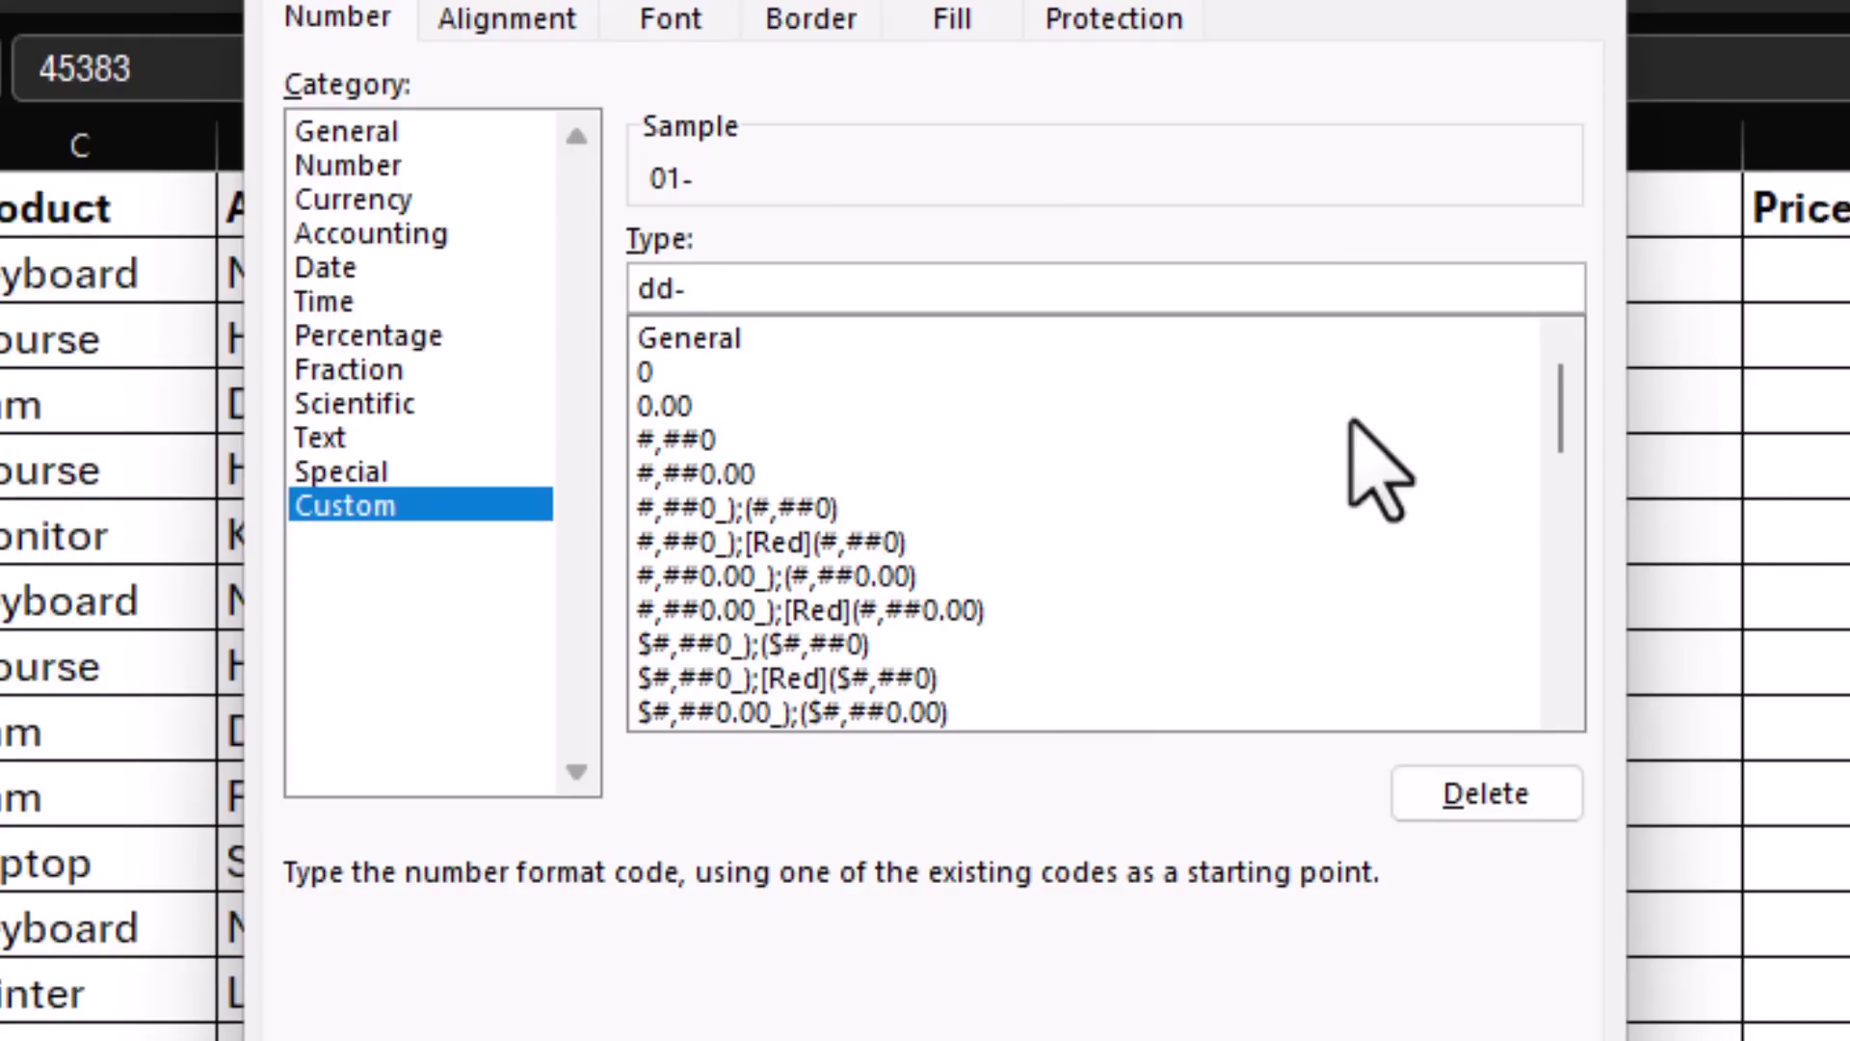
text(mm-yyyy)
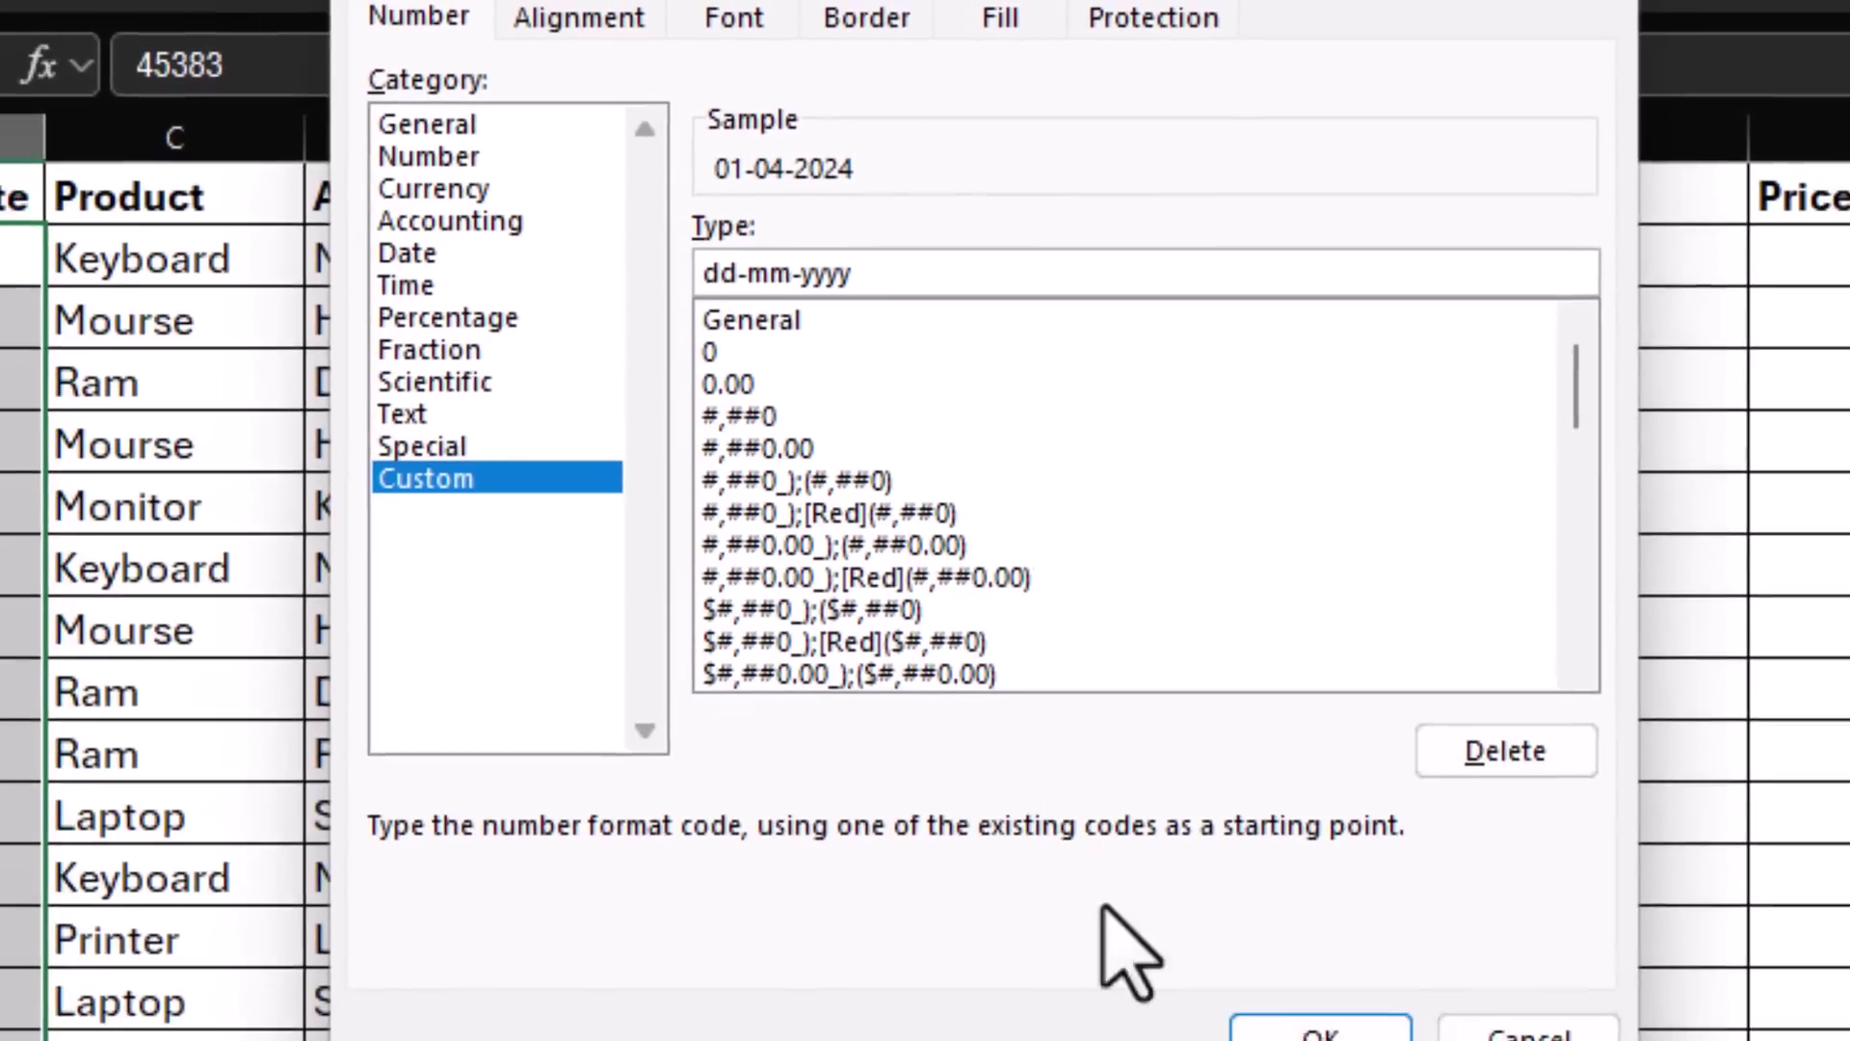
click(1318, 1029)
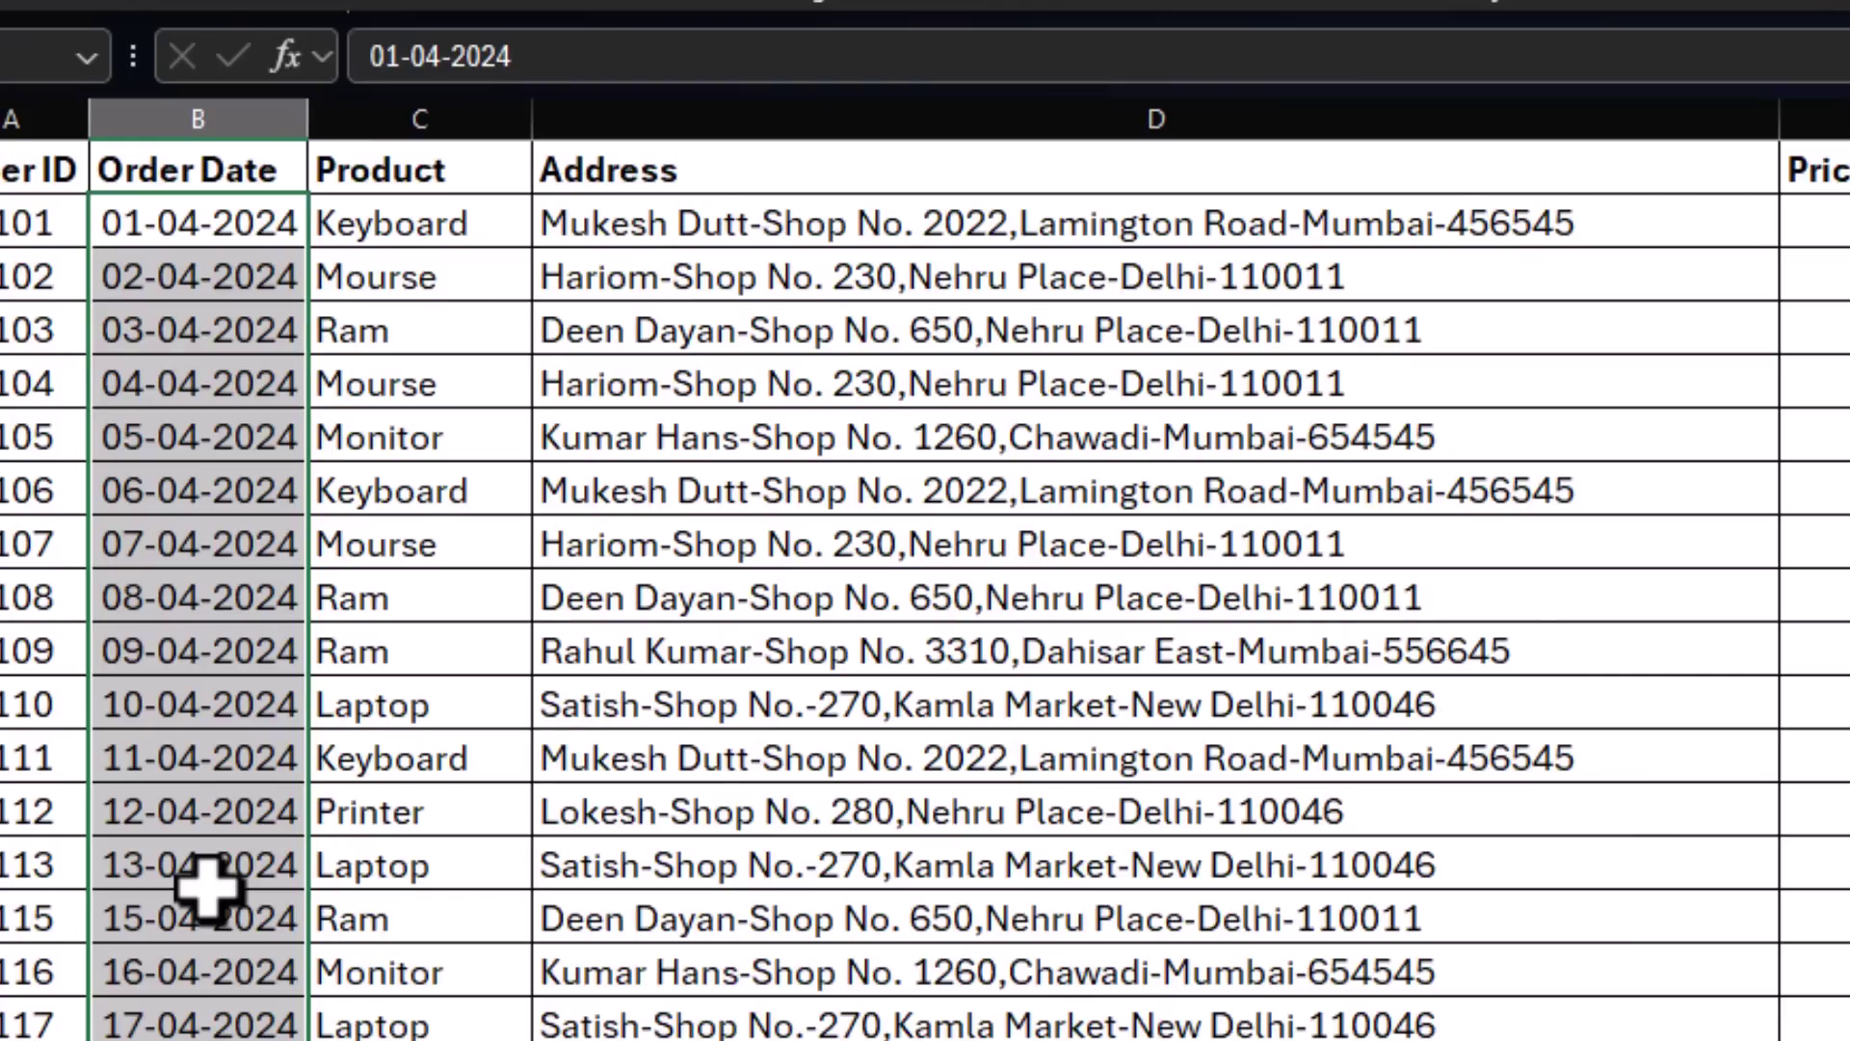
key(ctrl+z)
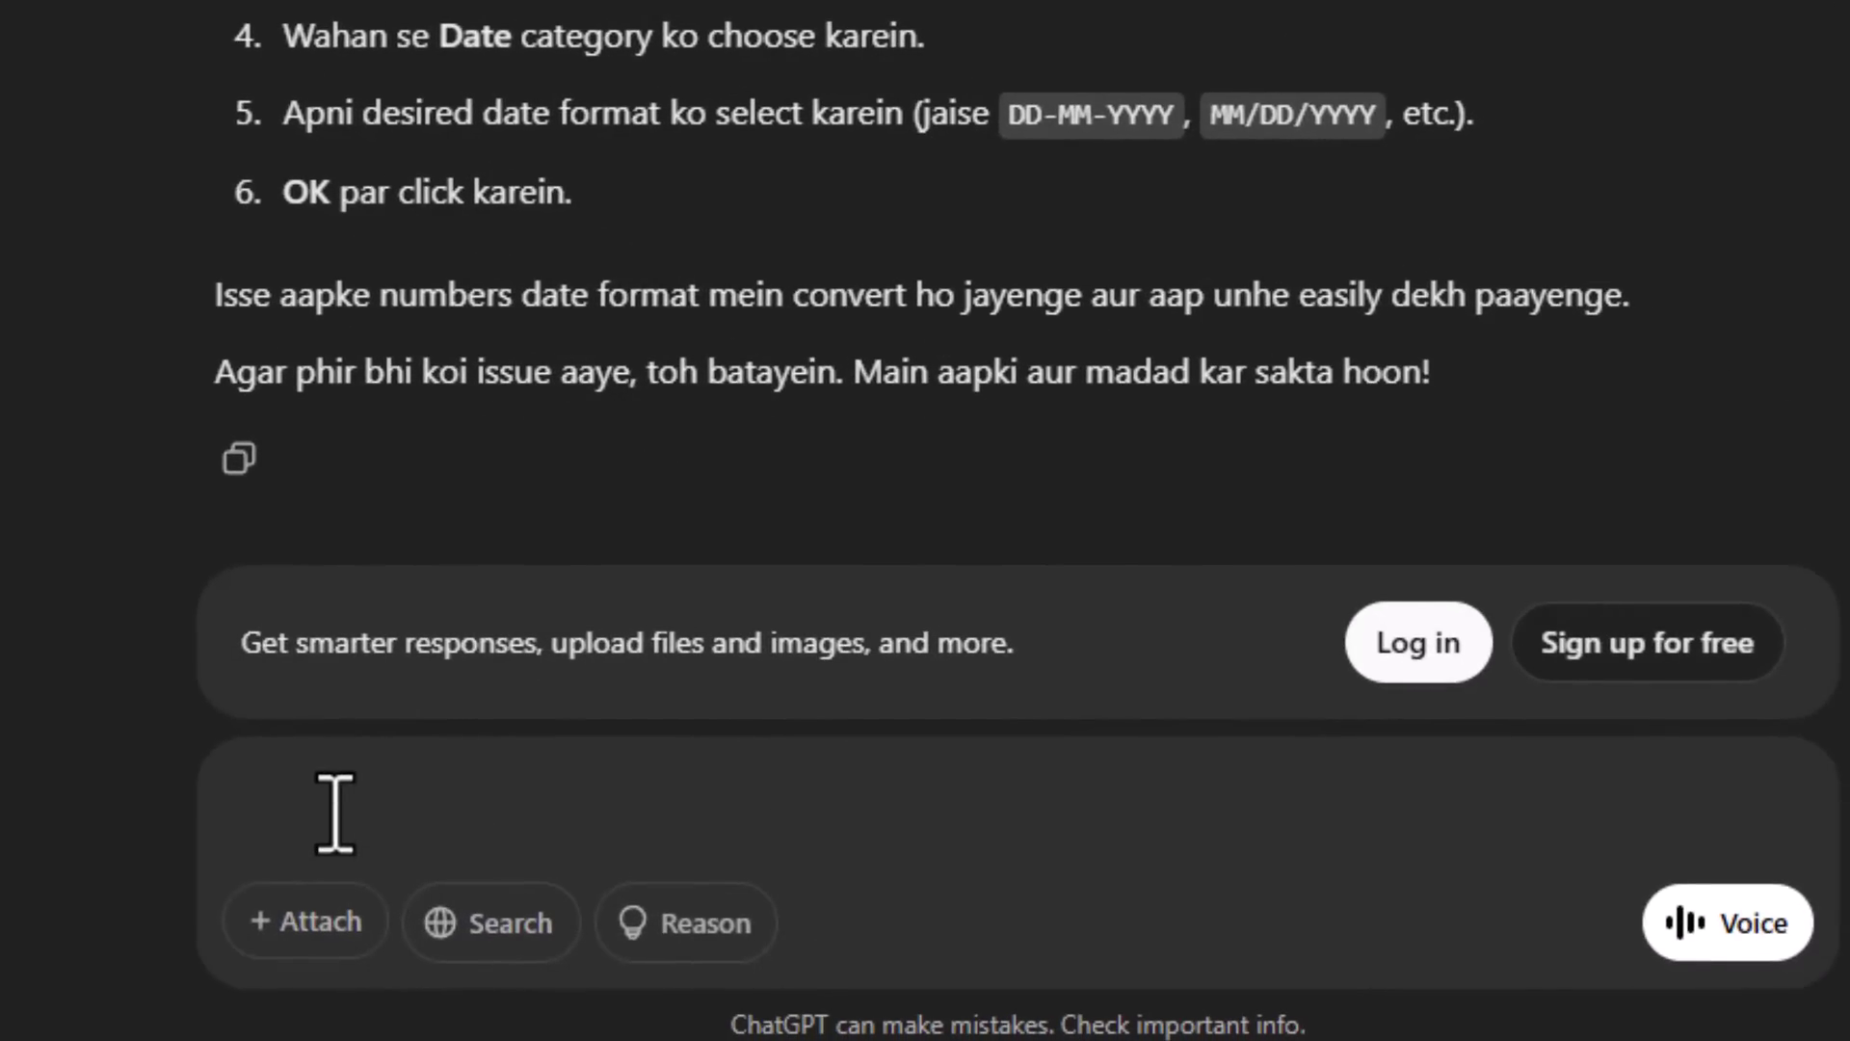
Ask ChatGPT about column B's dates showing as numbers, ending the question with "usko date me dekhne ke liye short key kya hogi?".
text(Mere pass excel data me column B me jo date likhi hain wo number me dikha raha hai usko date me dekhne ke liye kya karu?)
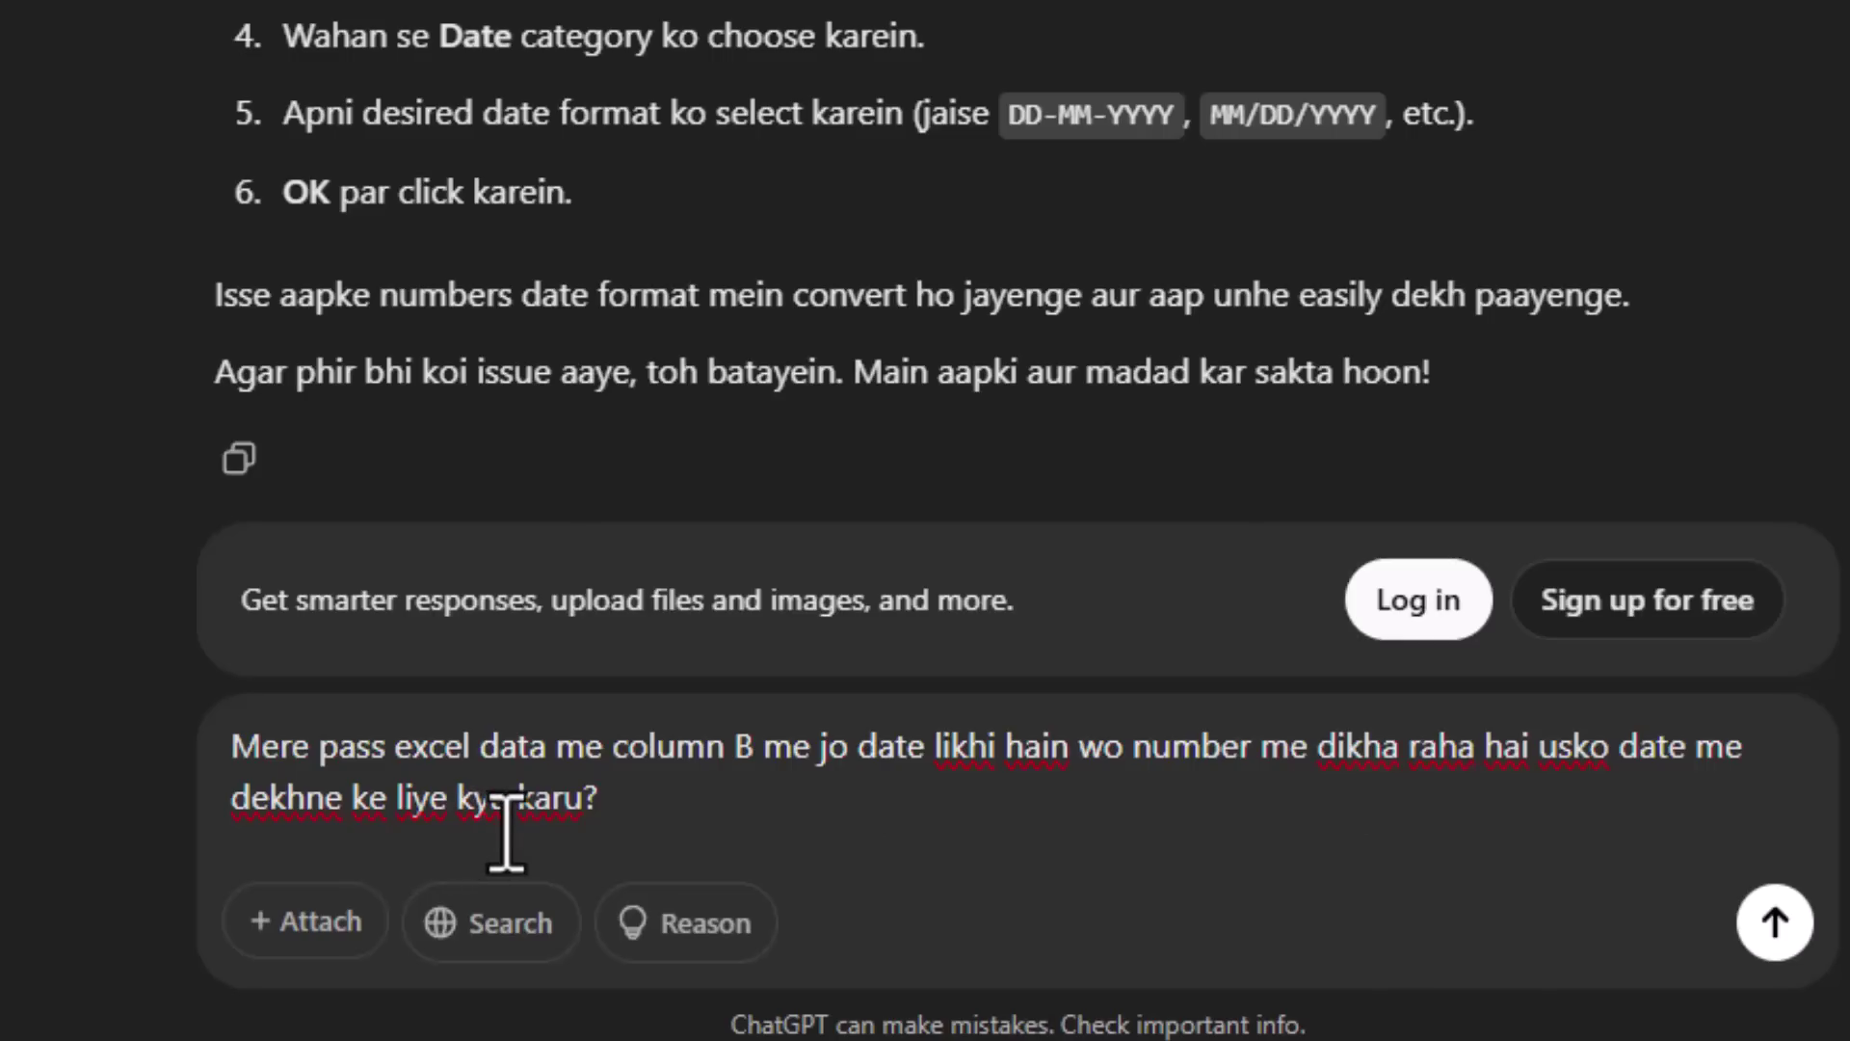
double_click(459, 799)
text(uski)
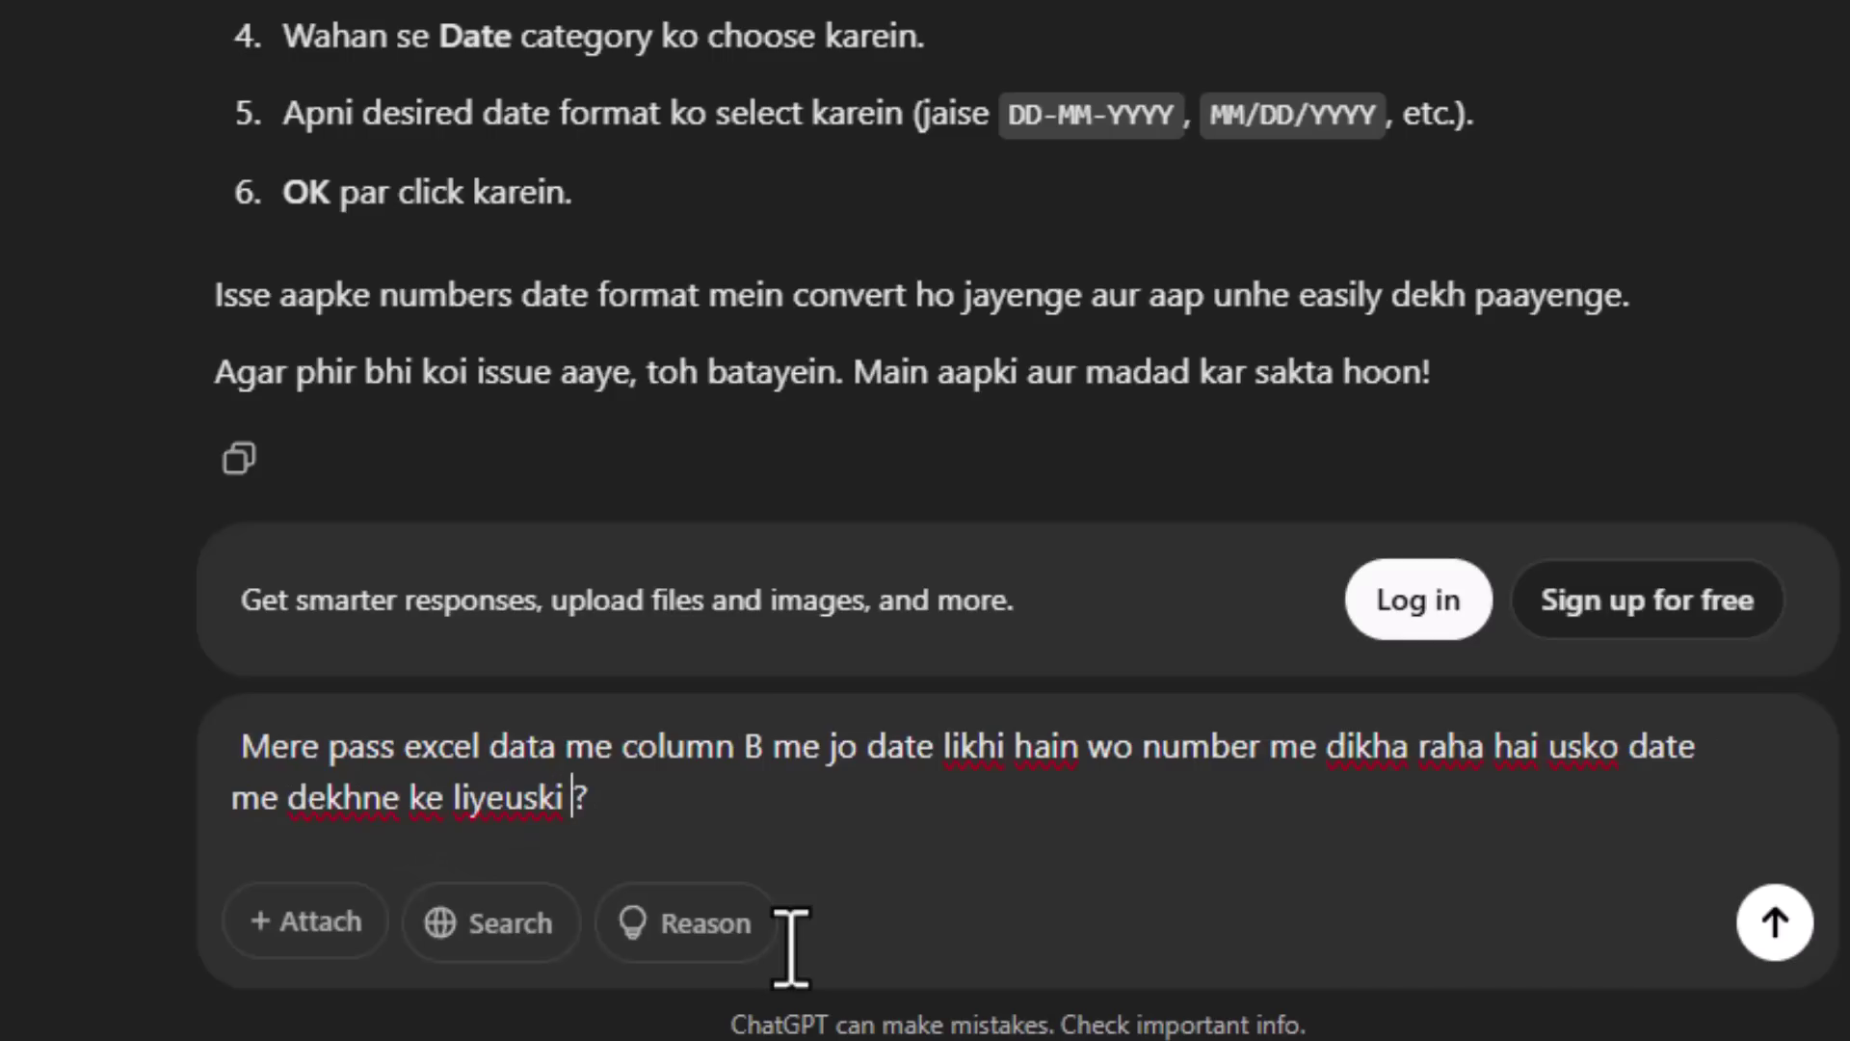
key(BackSpace)
key(BackSpace)
key(BackSpace)
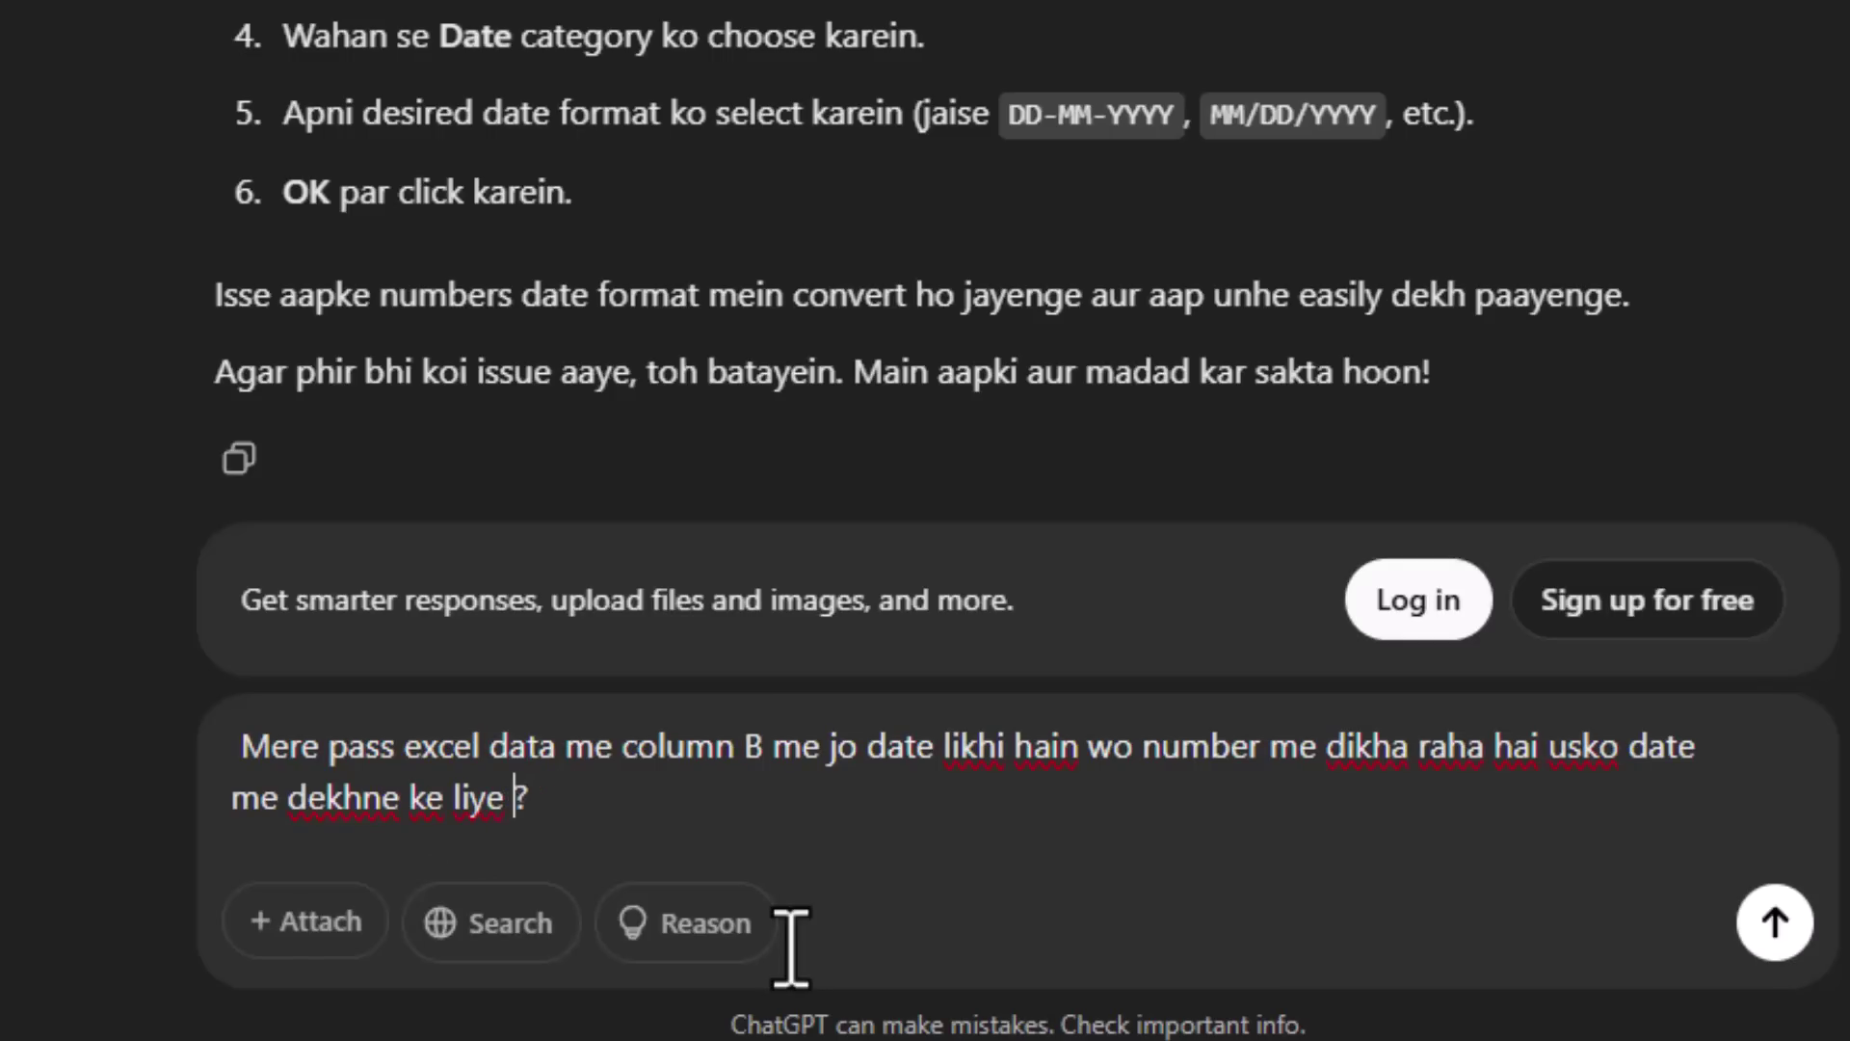
text(short)
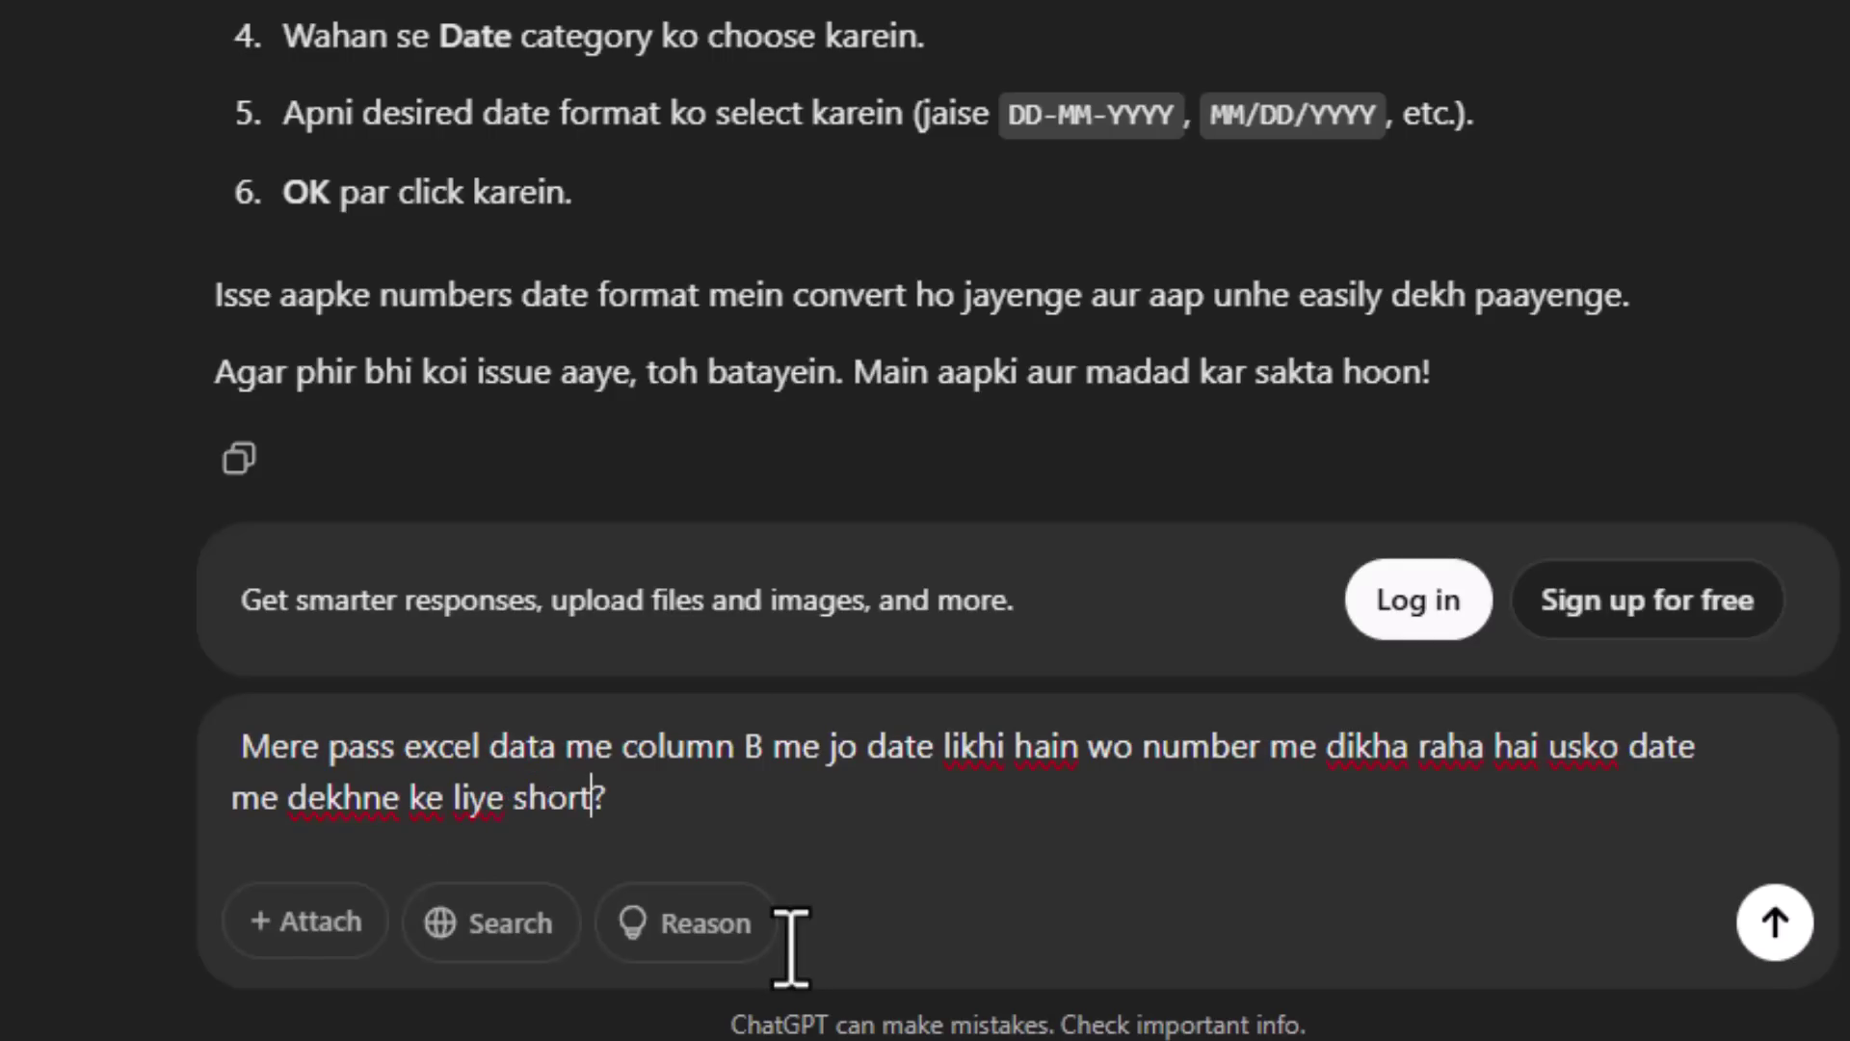
text( key kya h)
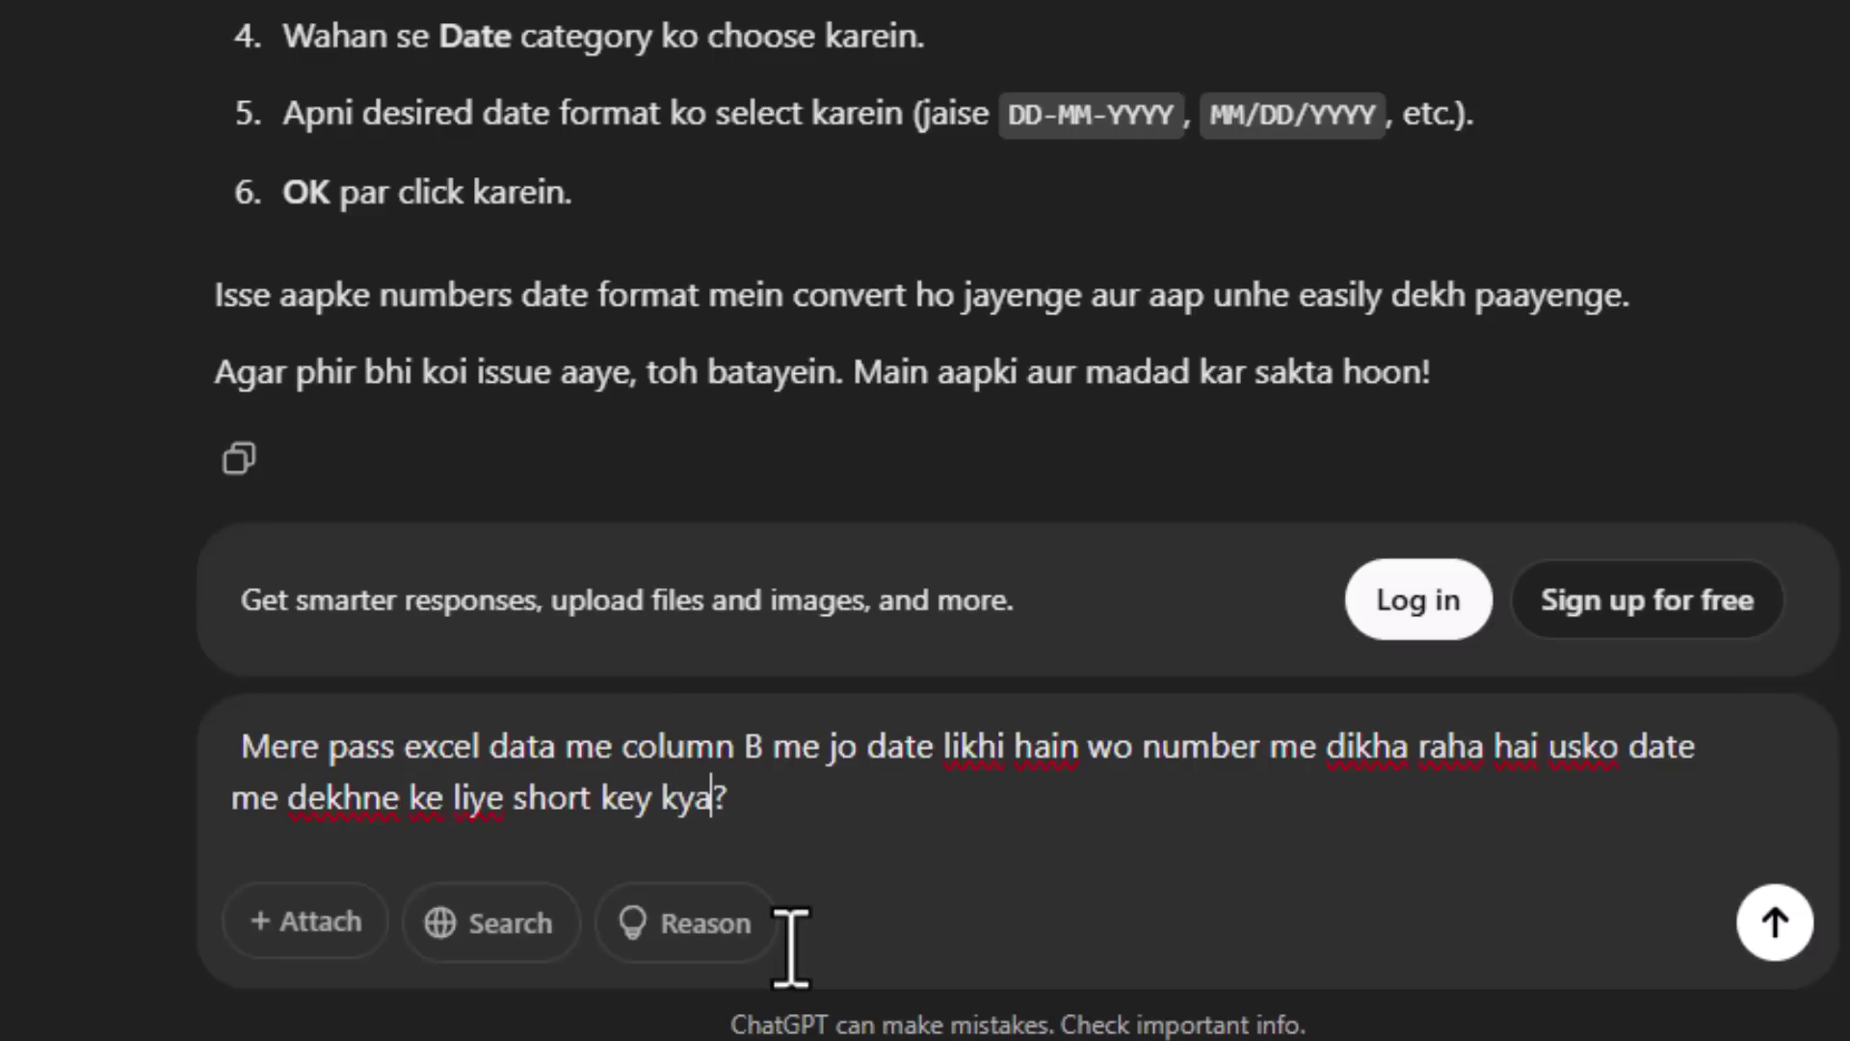
text(oga)
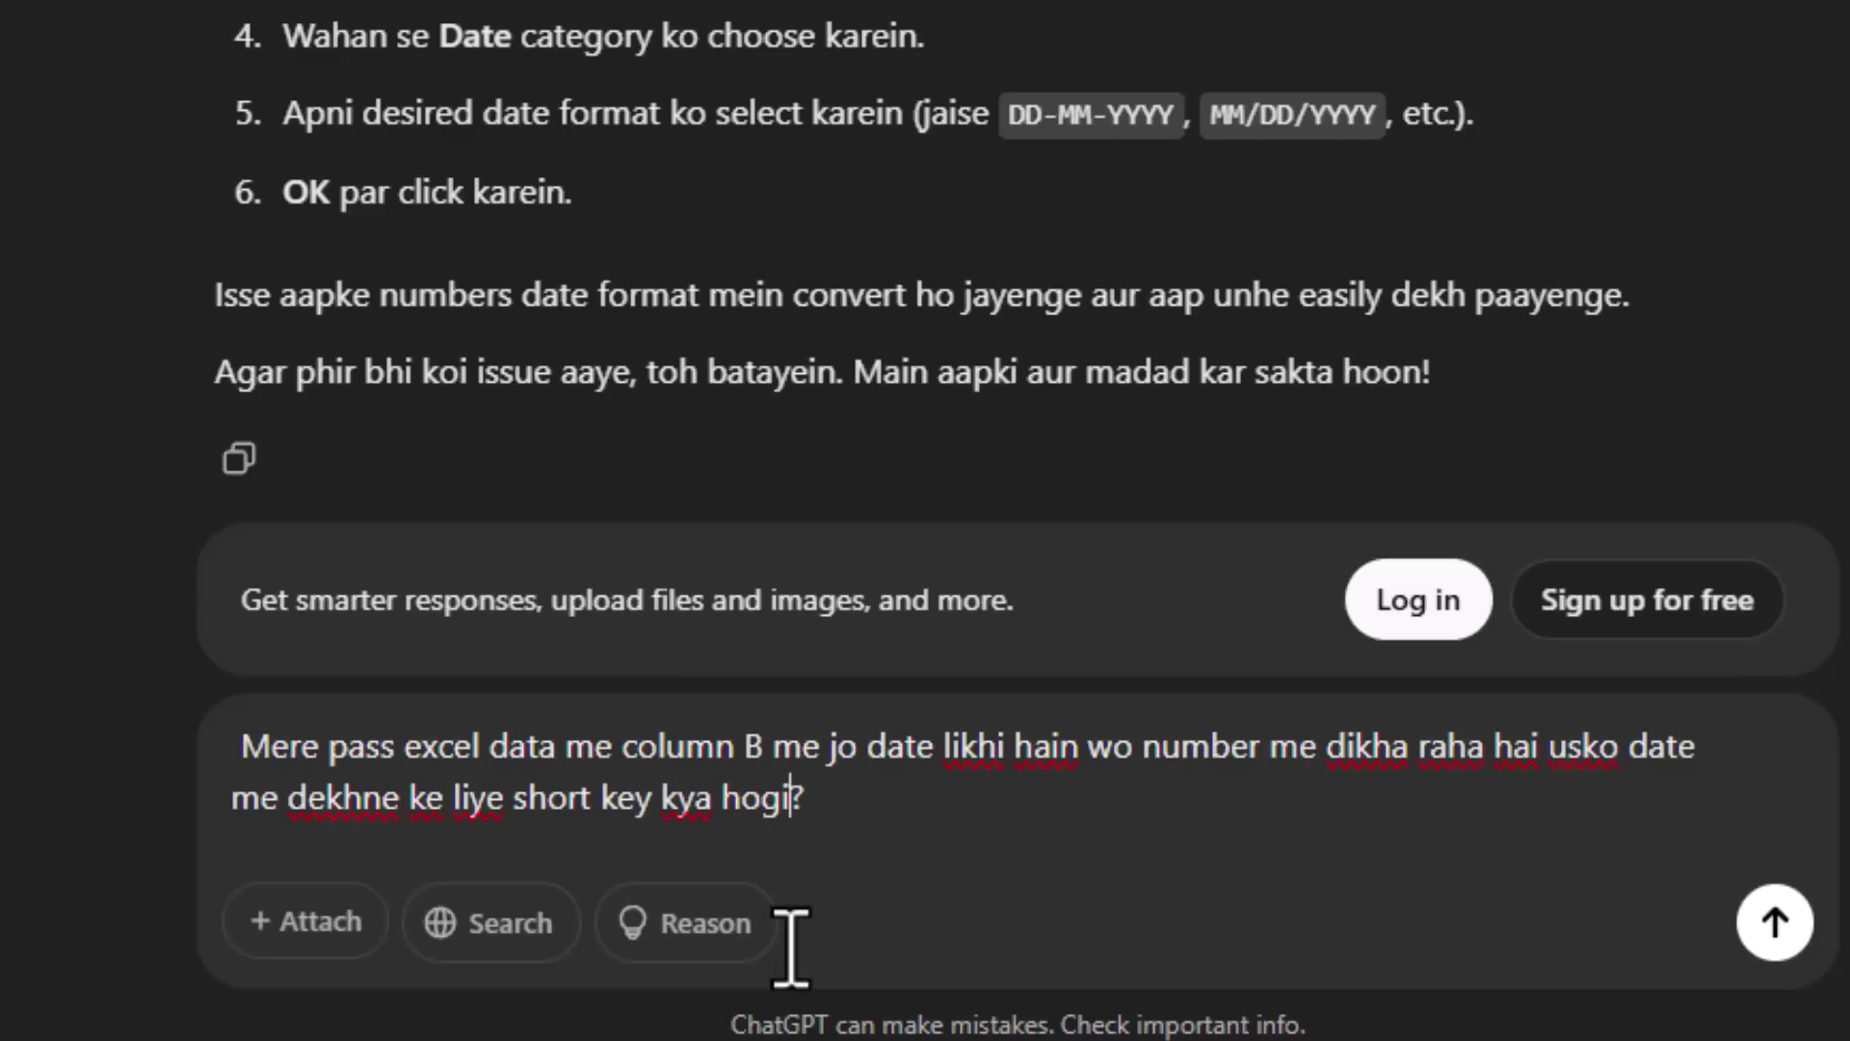
key(Return)
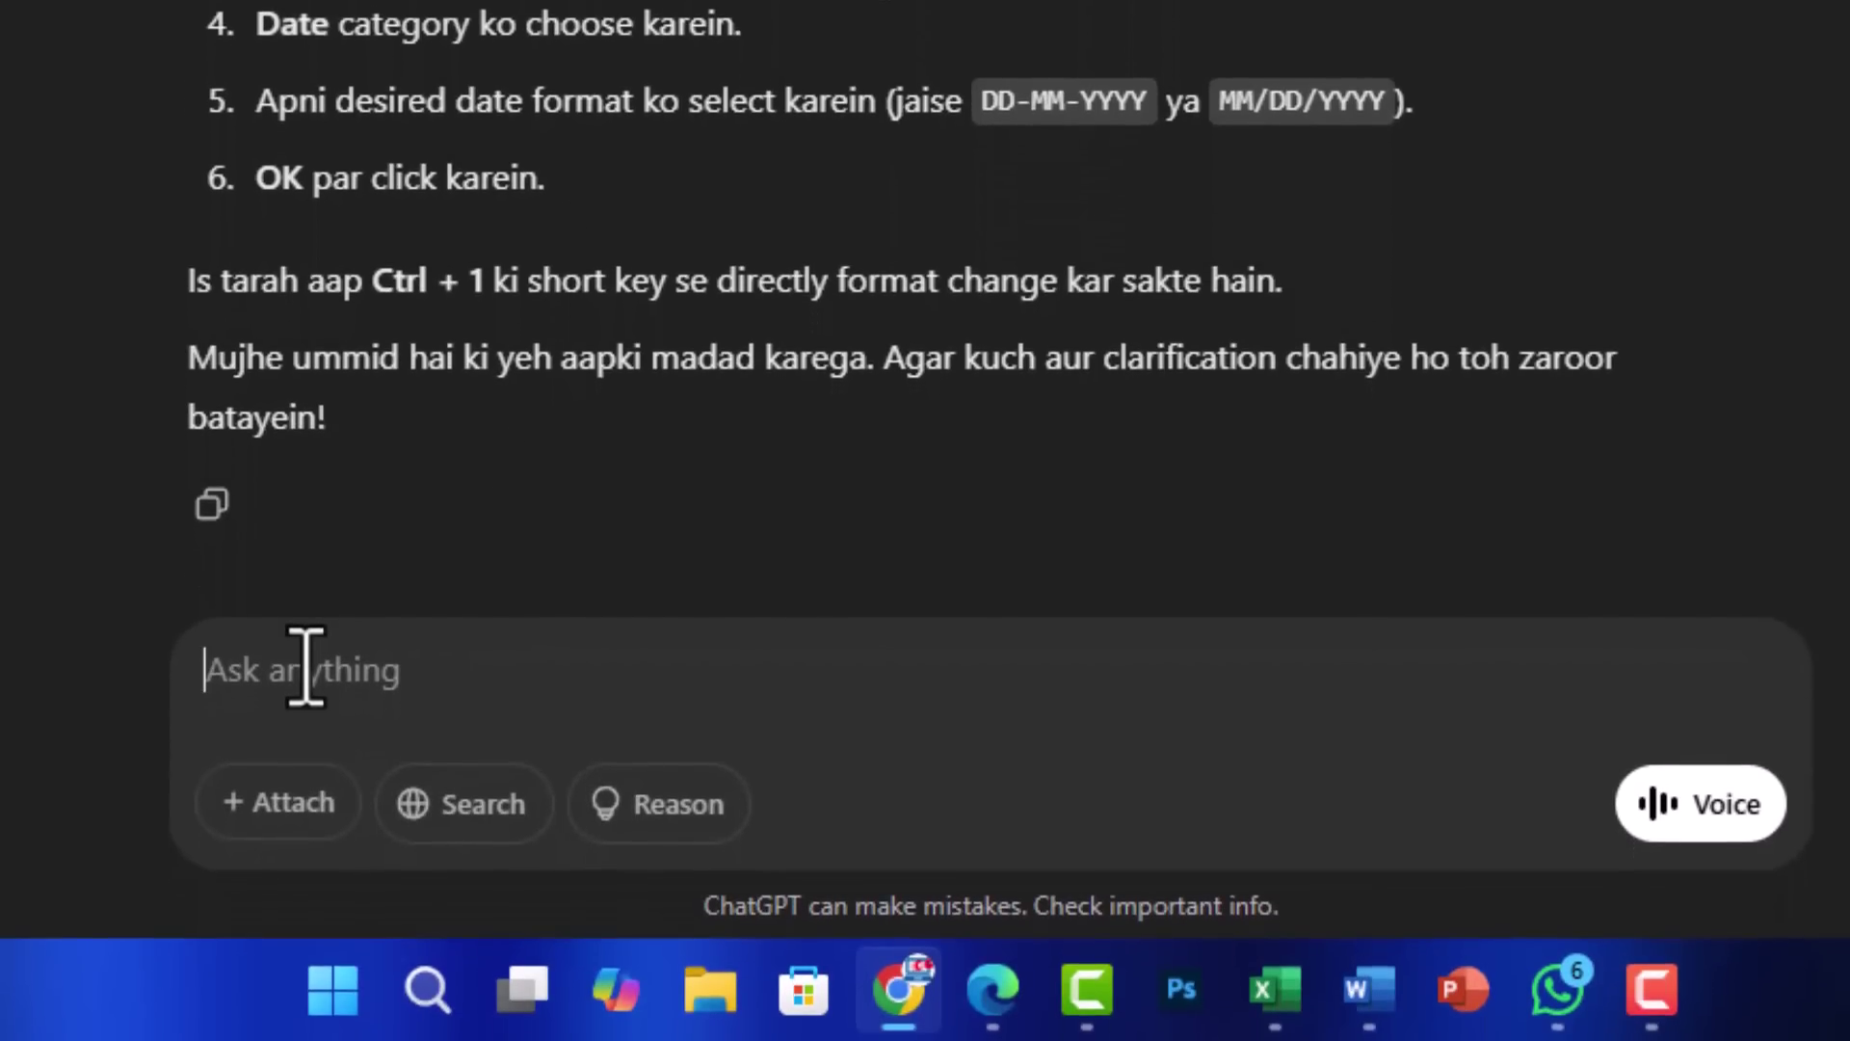
Ask ChatGPT about column B's dates showing as numbers, ending the question with "usko date me badalne ke liye kya short key hogi?".
text(Mere pass excel data me column B me jo date likhi hain wo number me dikha raha hai usko date me dekhne ke liye kya karu?)
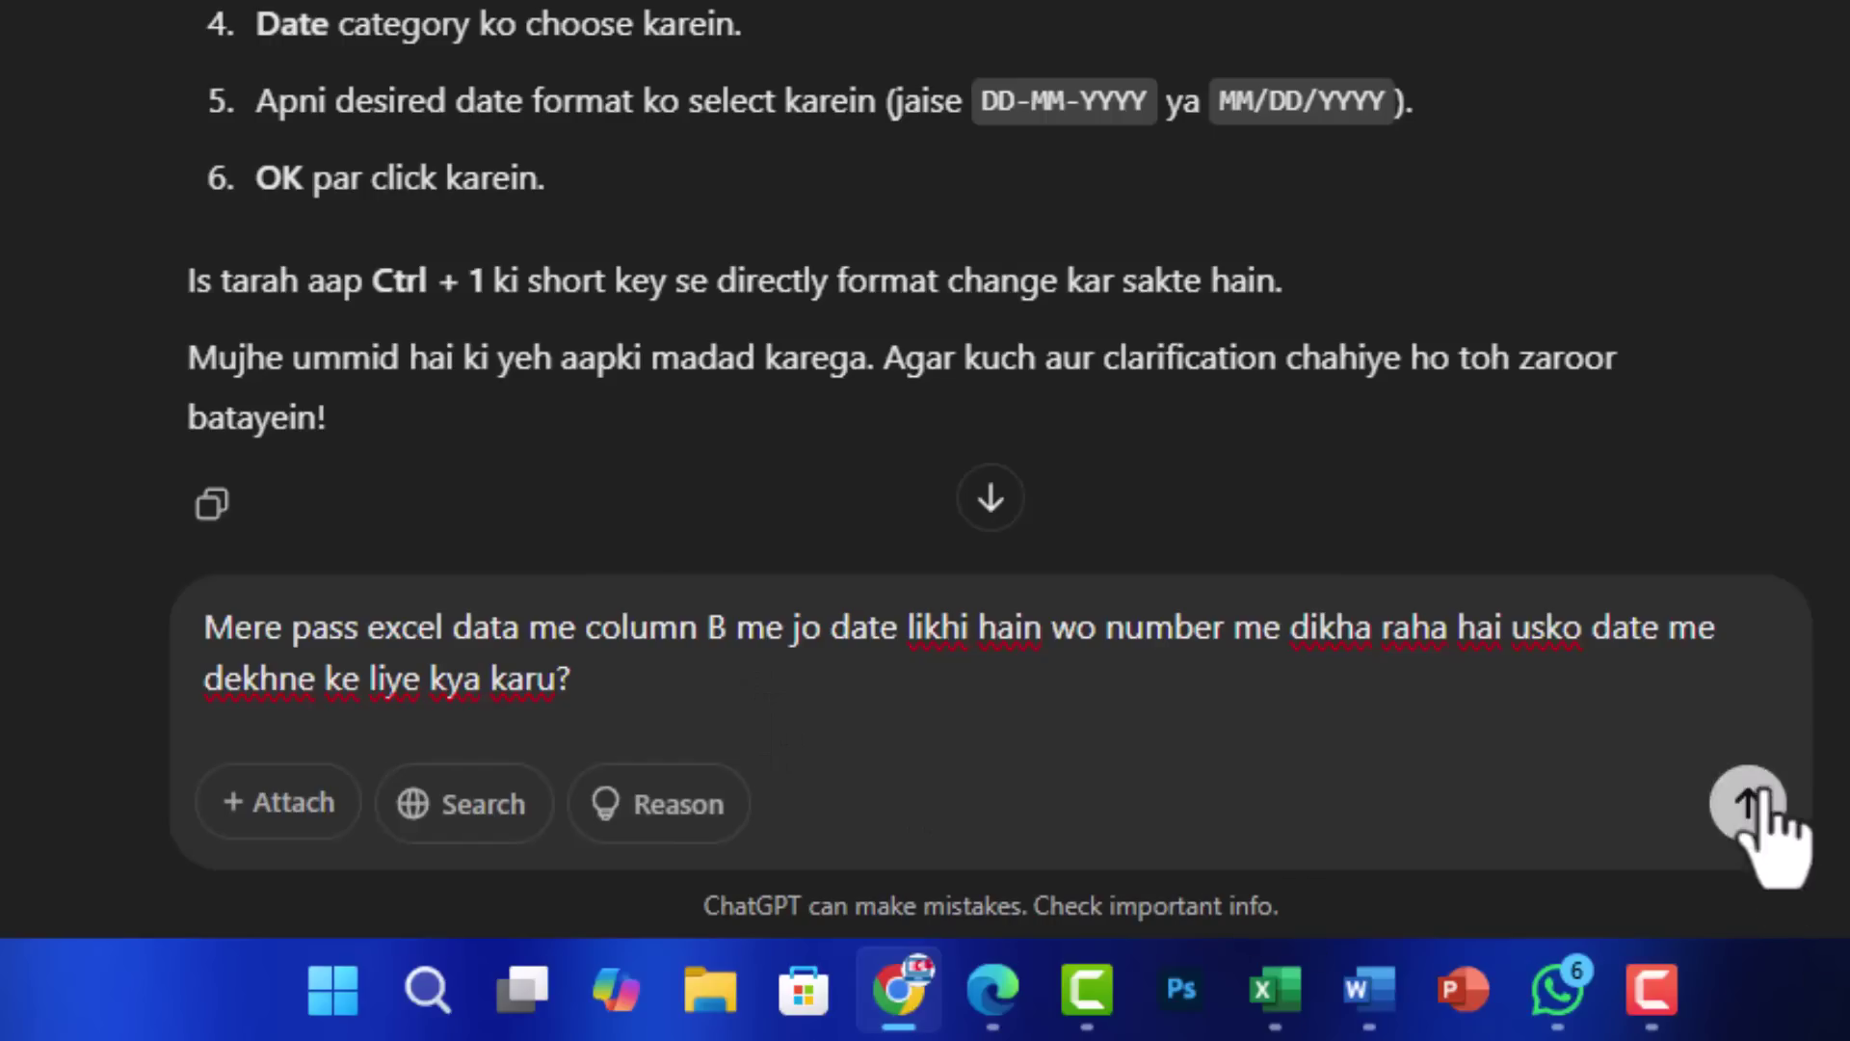
drag(206, 687, 314, 688)
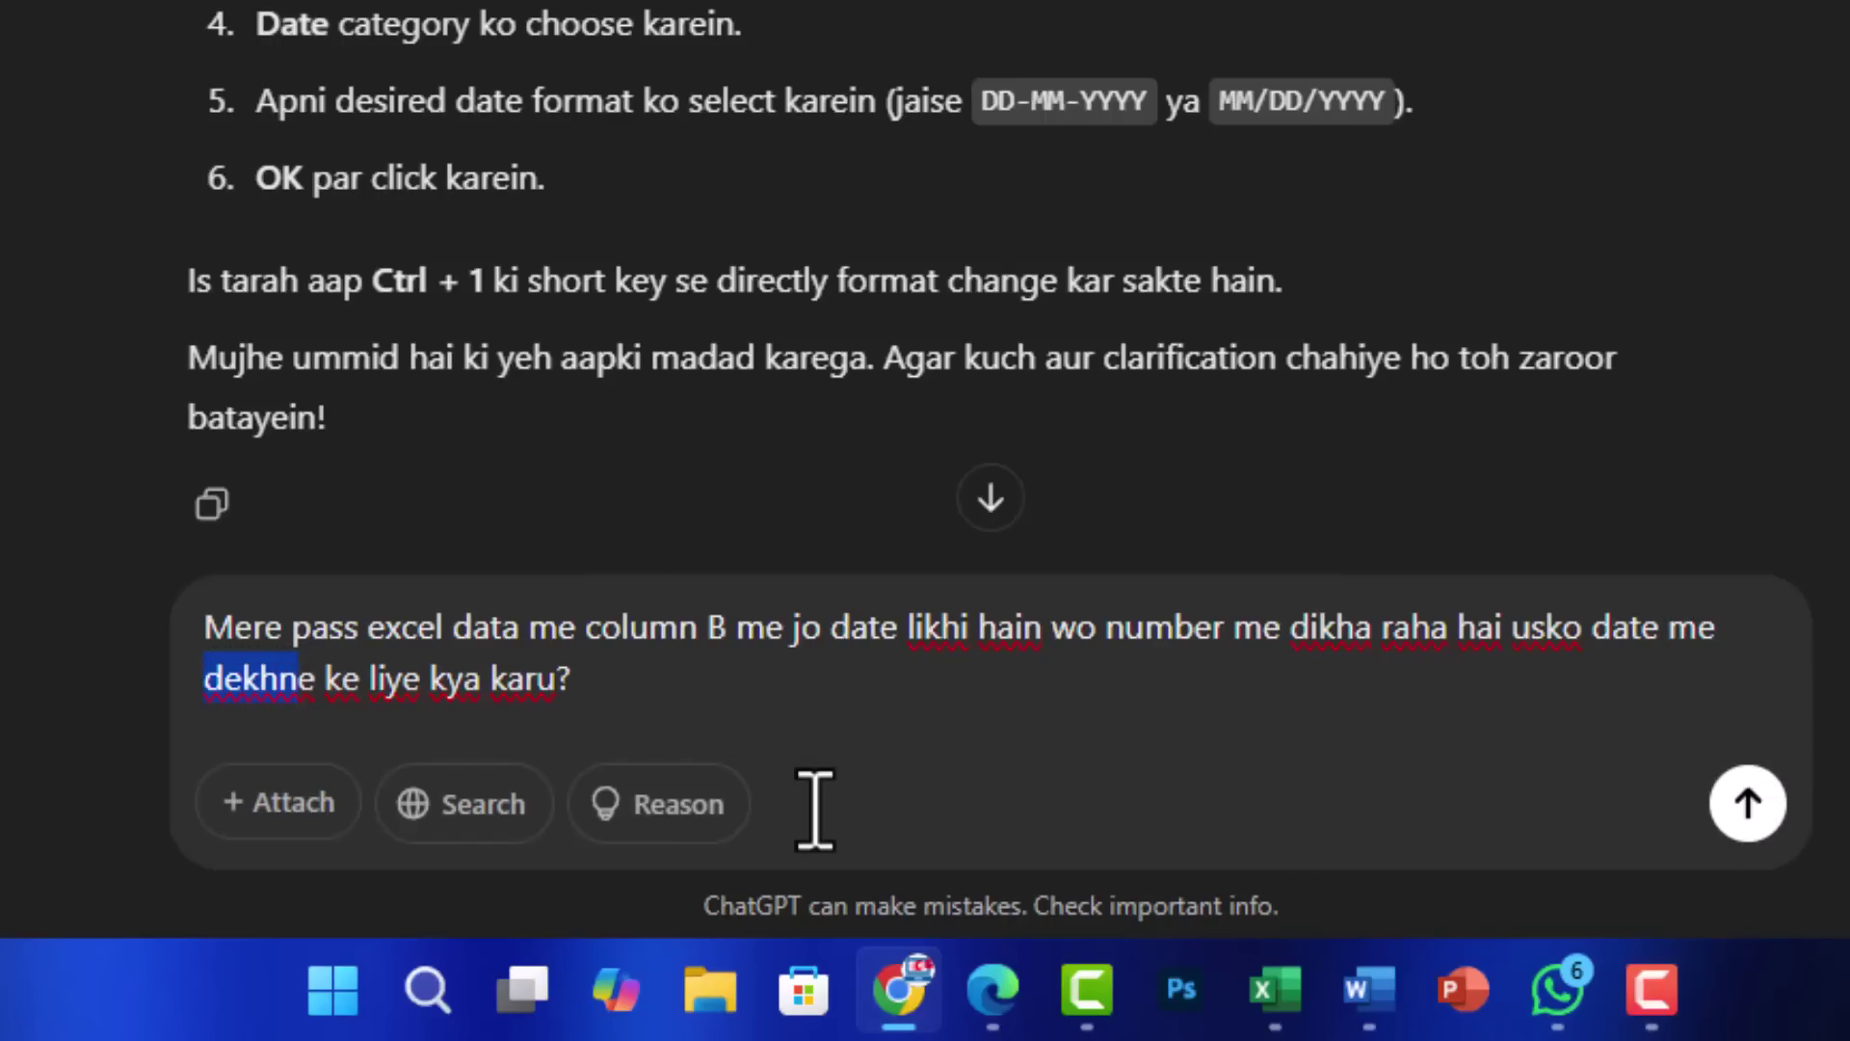
text(badaln)
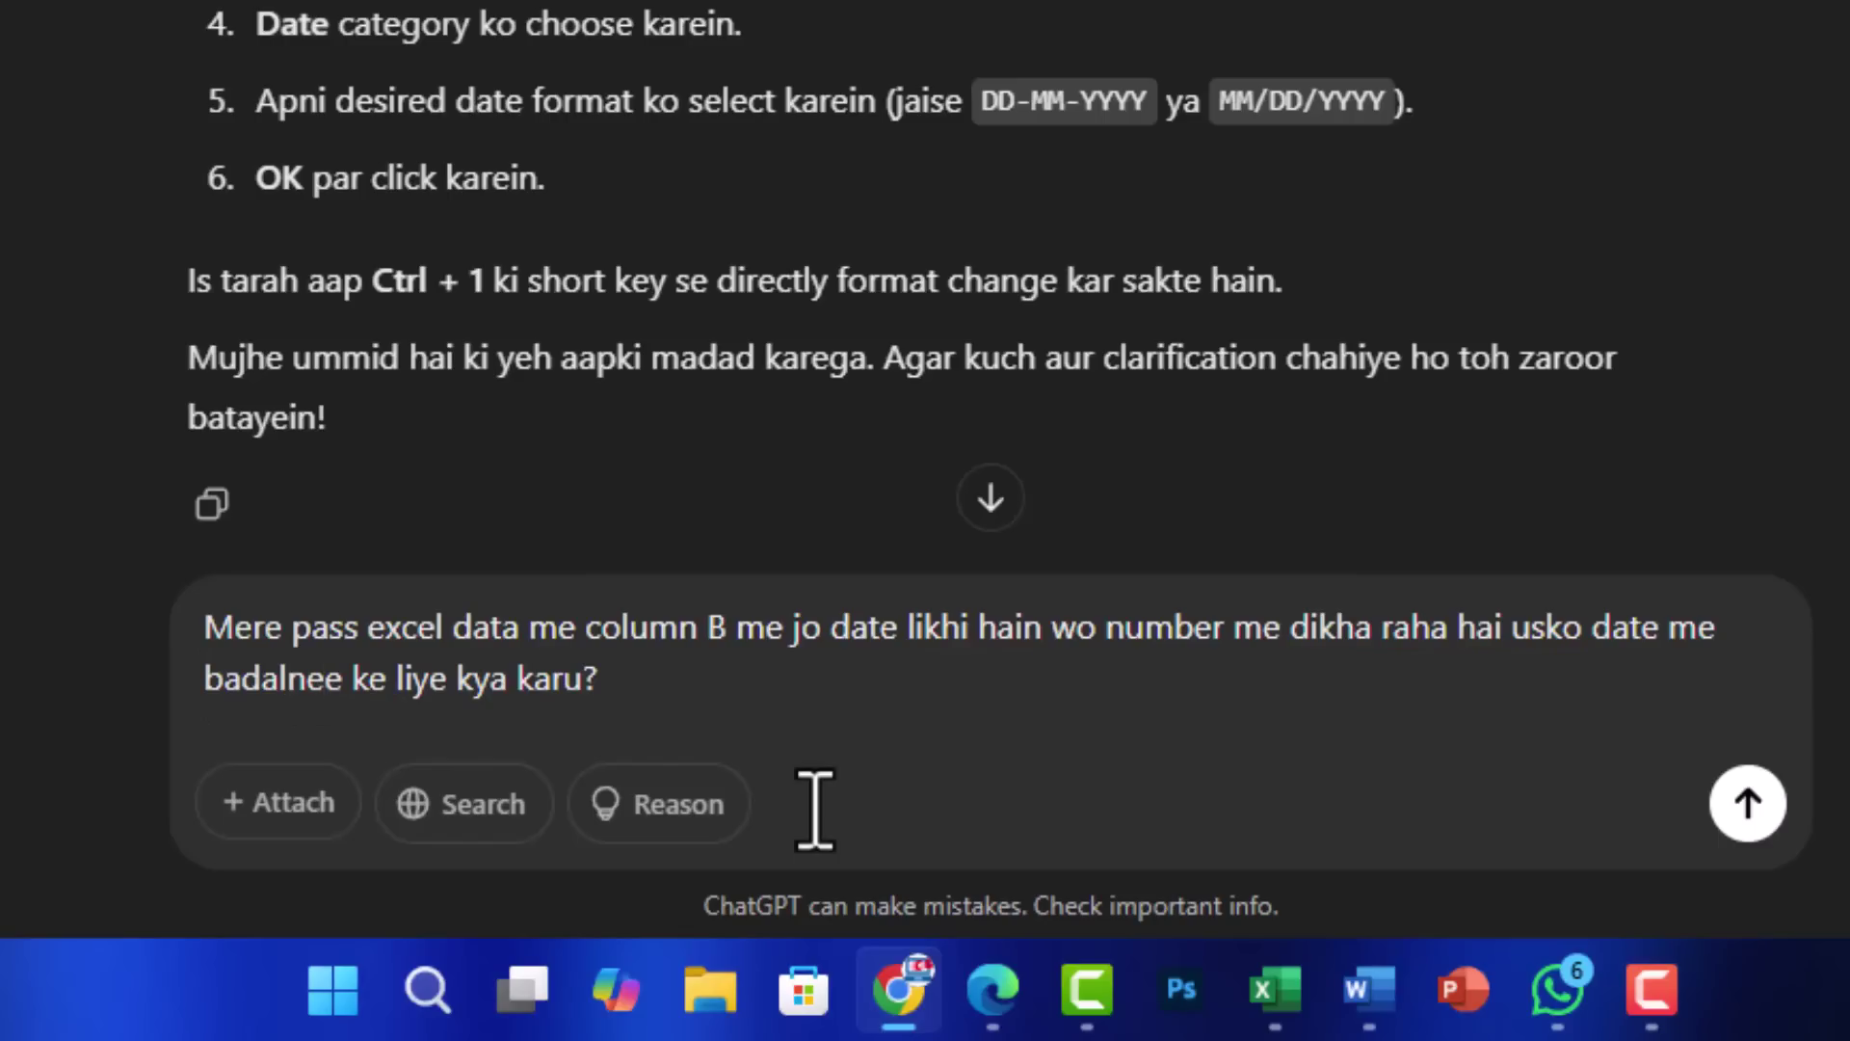
key(BackSpace)
key(Delete)
drag(501, 680, 566, 690)
text(short key ho)
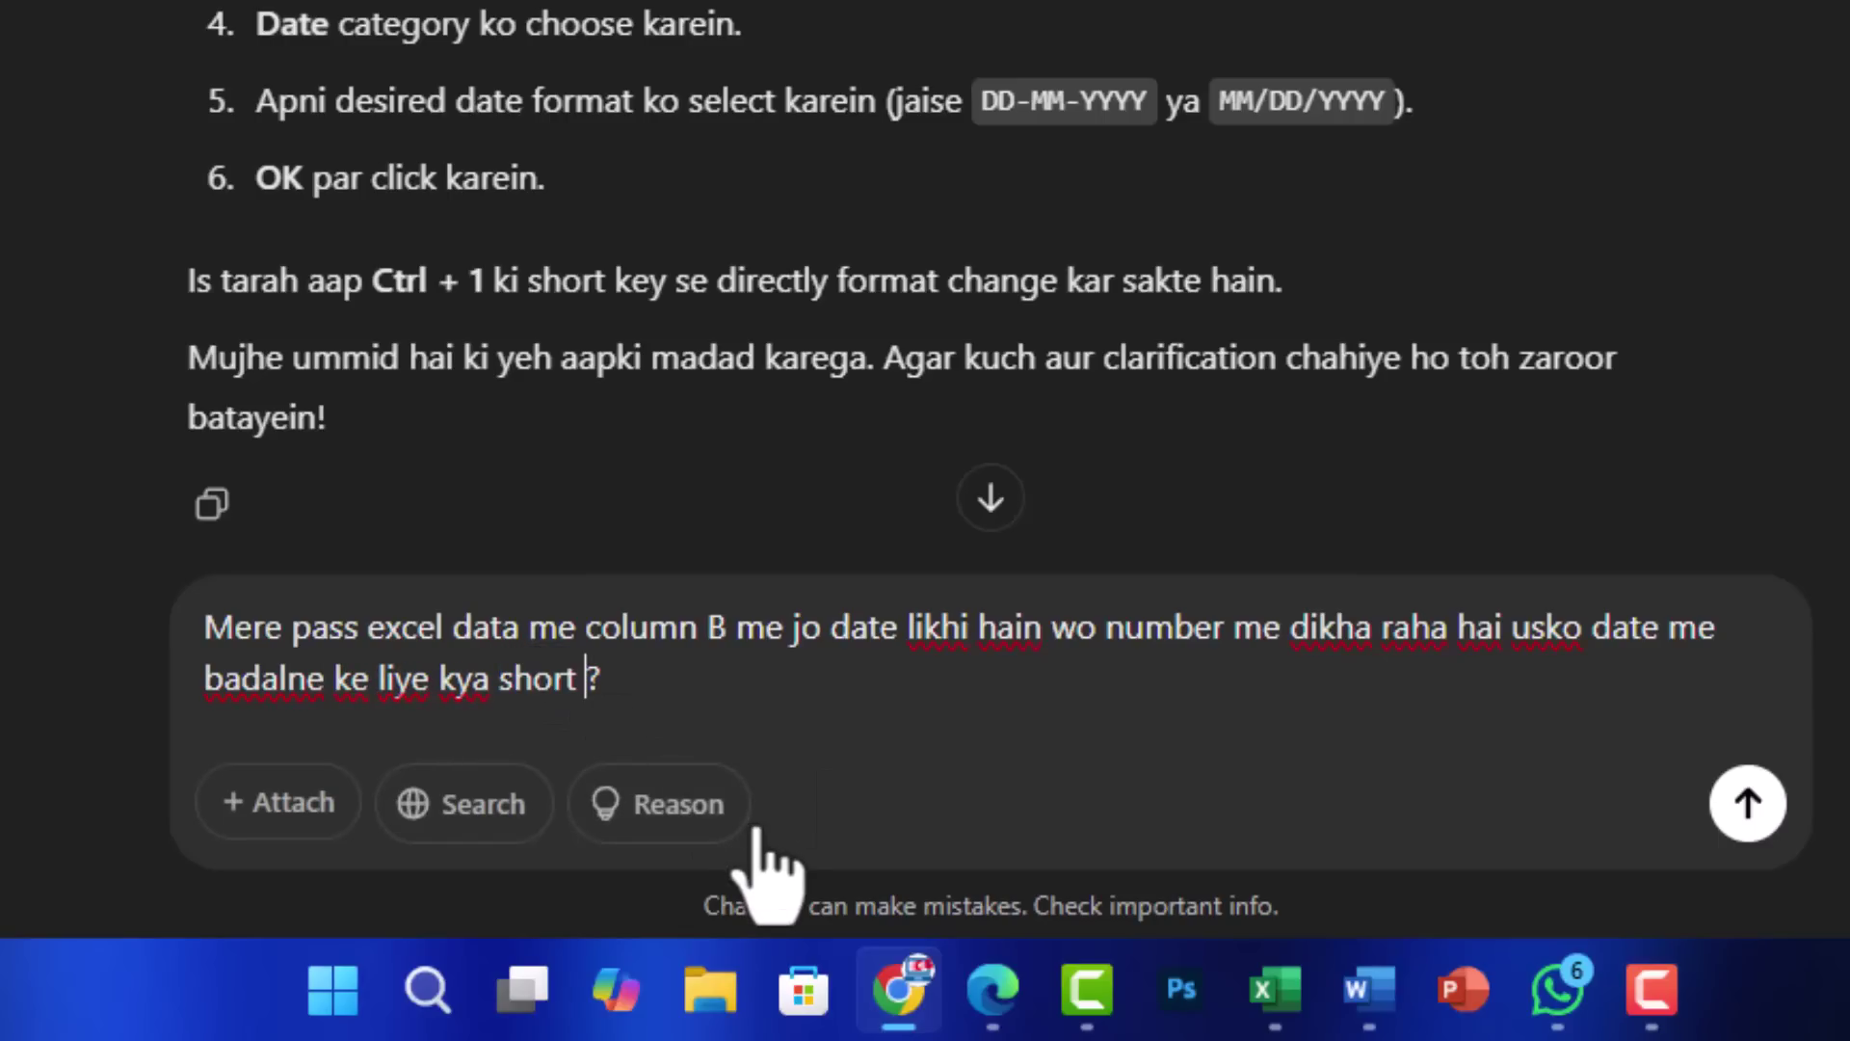
text(gi)
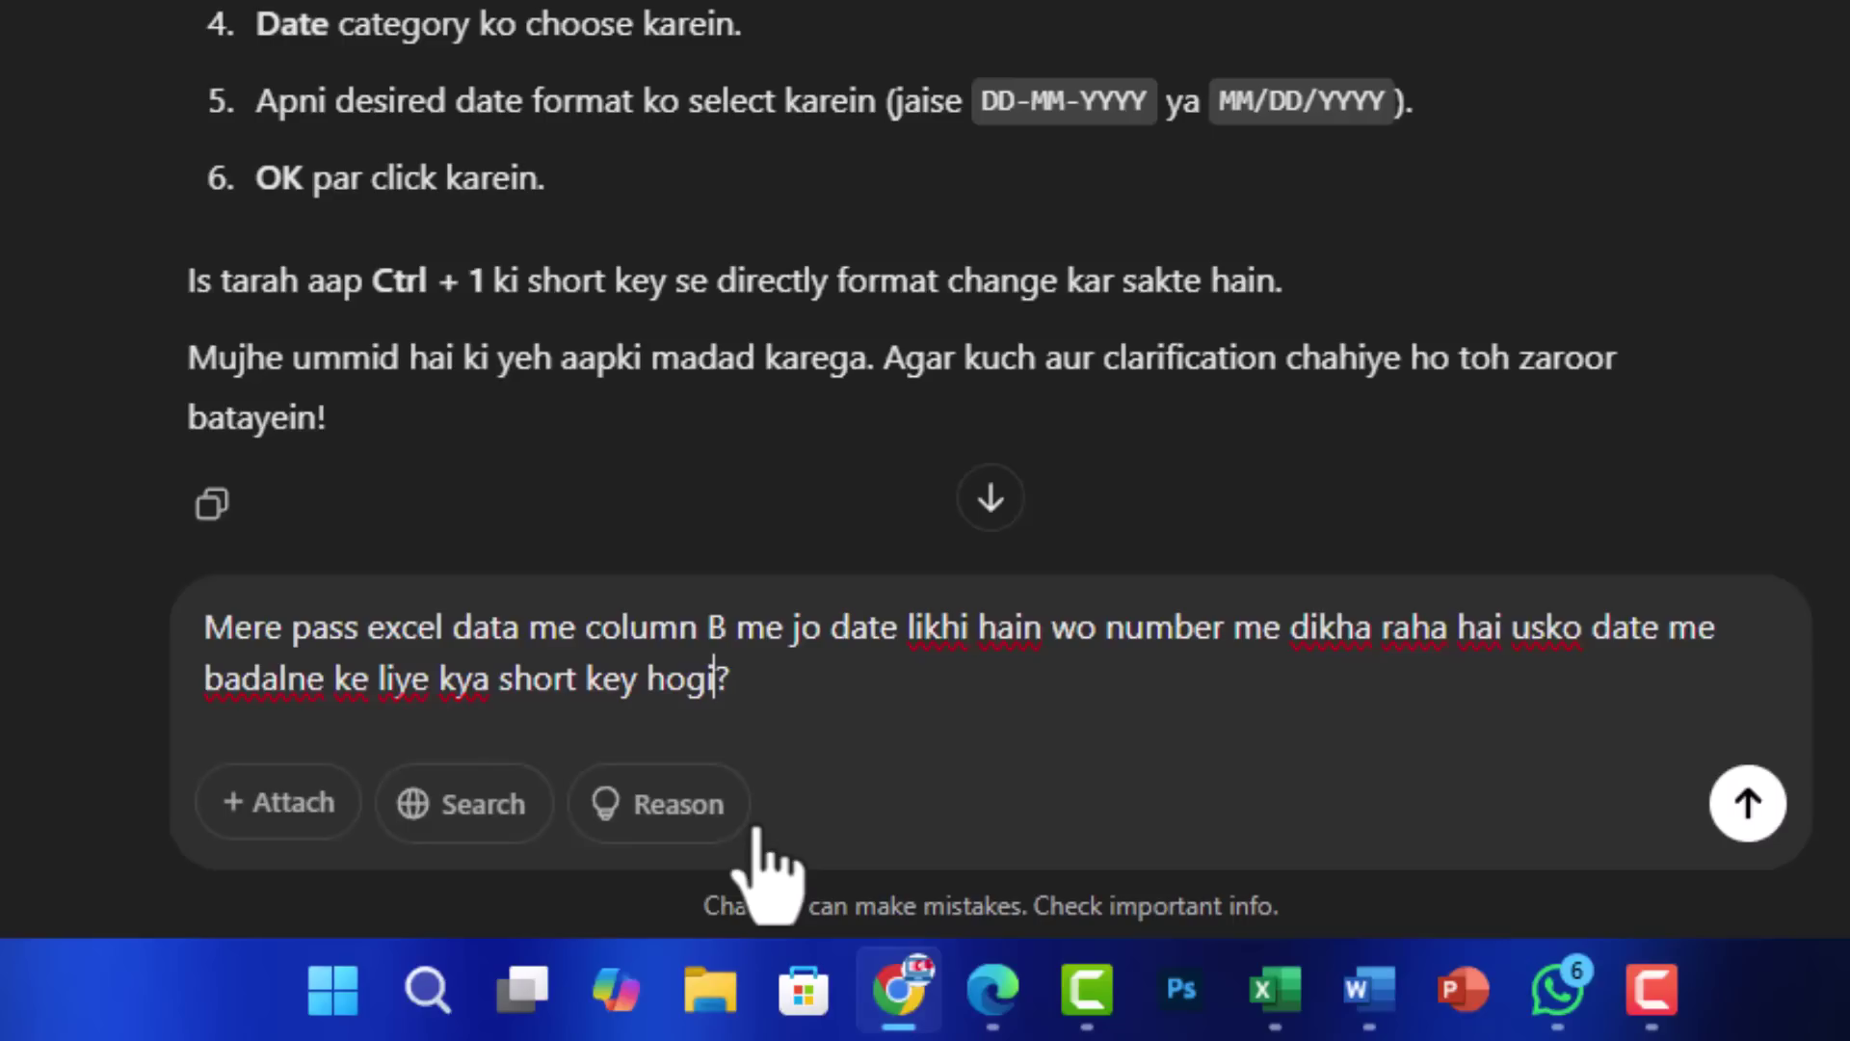
click(1749, 815)
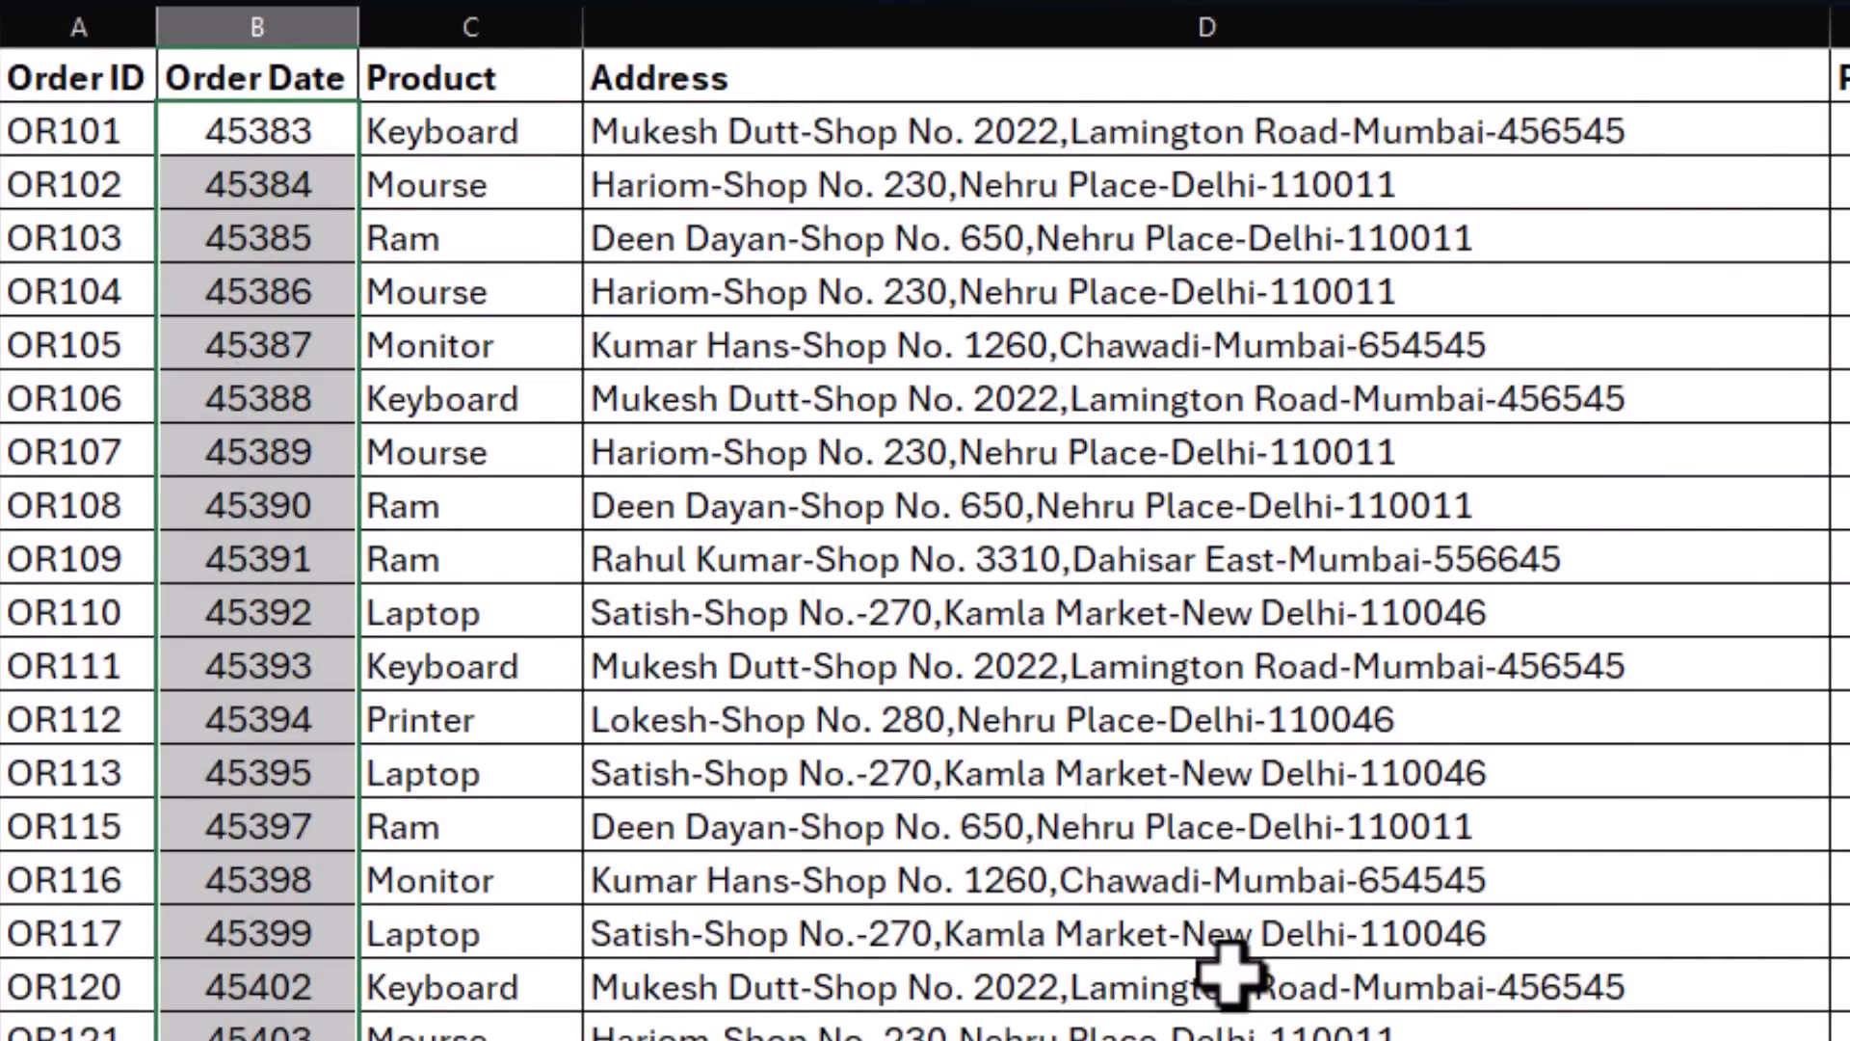
Switch to Excel, display the selected Order Date numbers in the day-month-year style like 01-Apr-24, and select the first Address cell.
key(ctrl+shift+3)
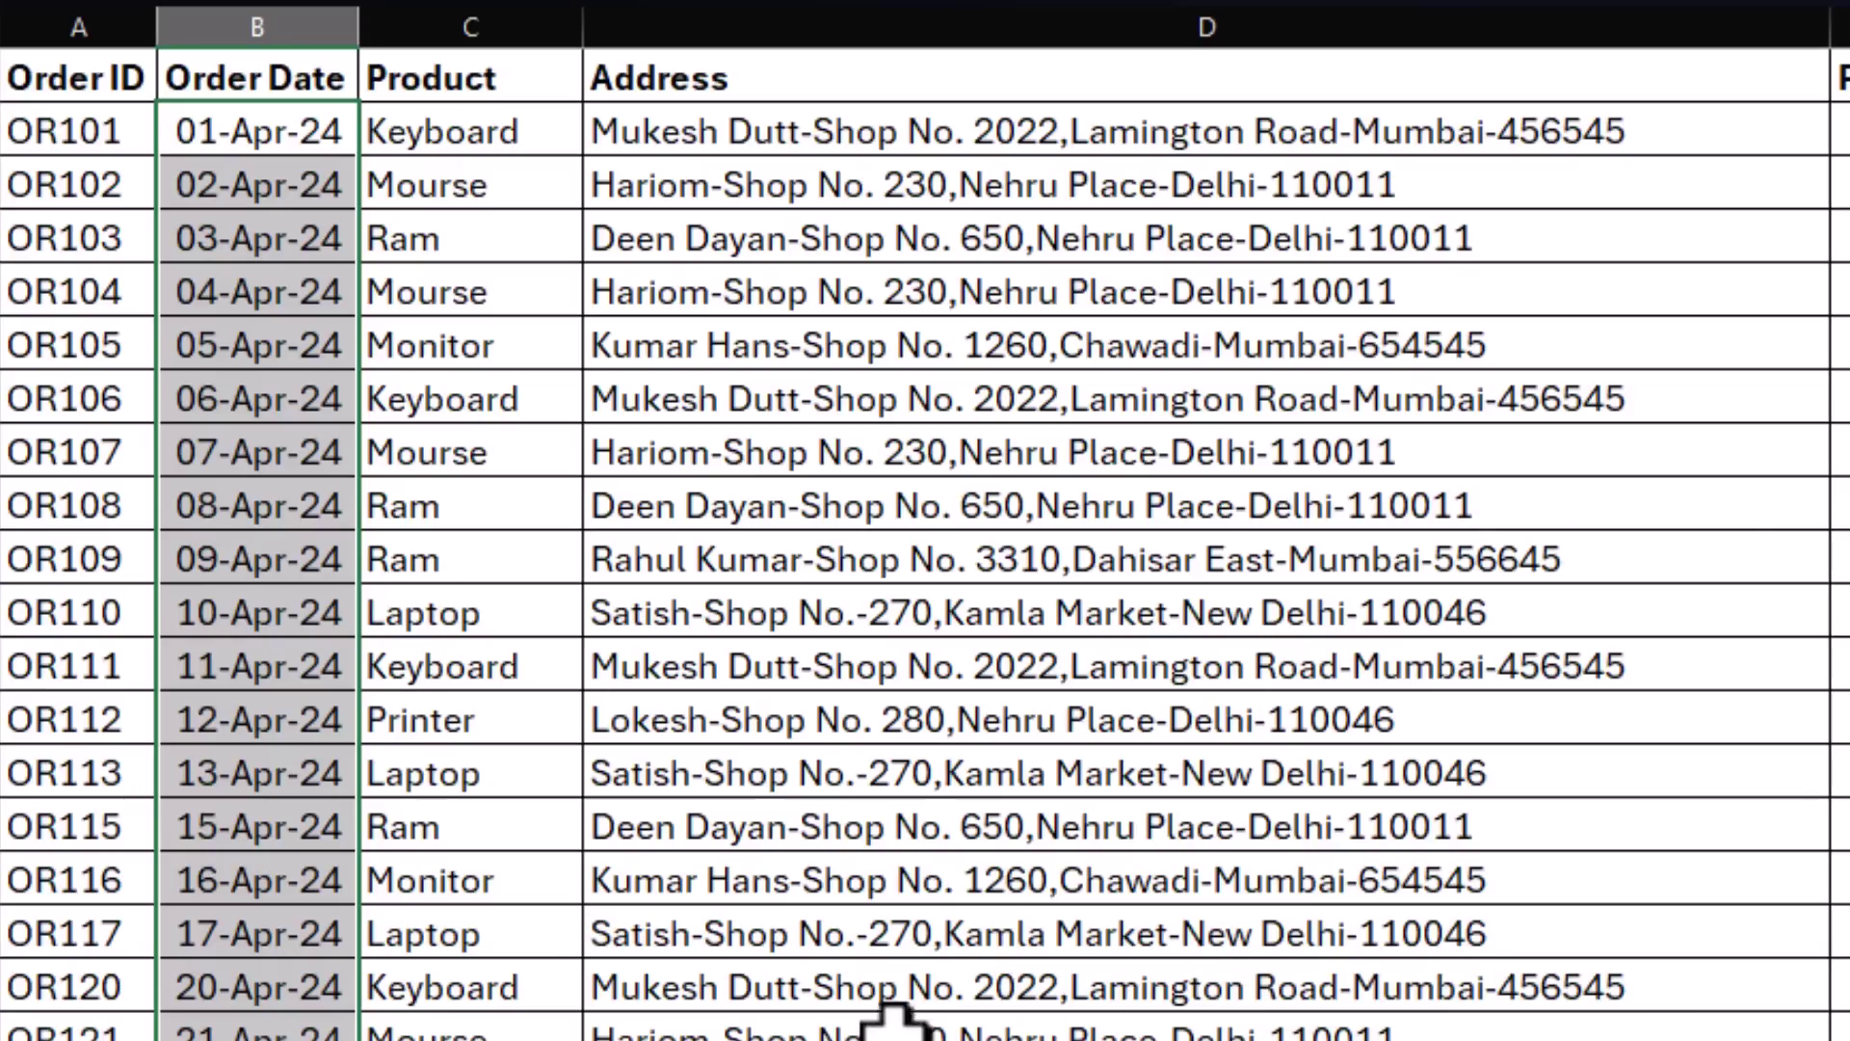
click(789, 143)
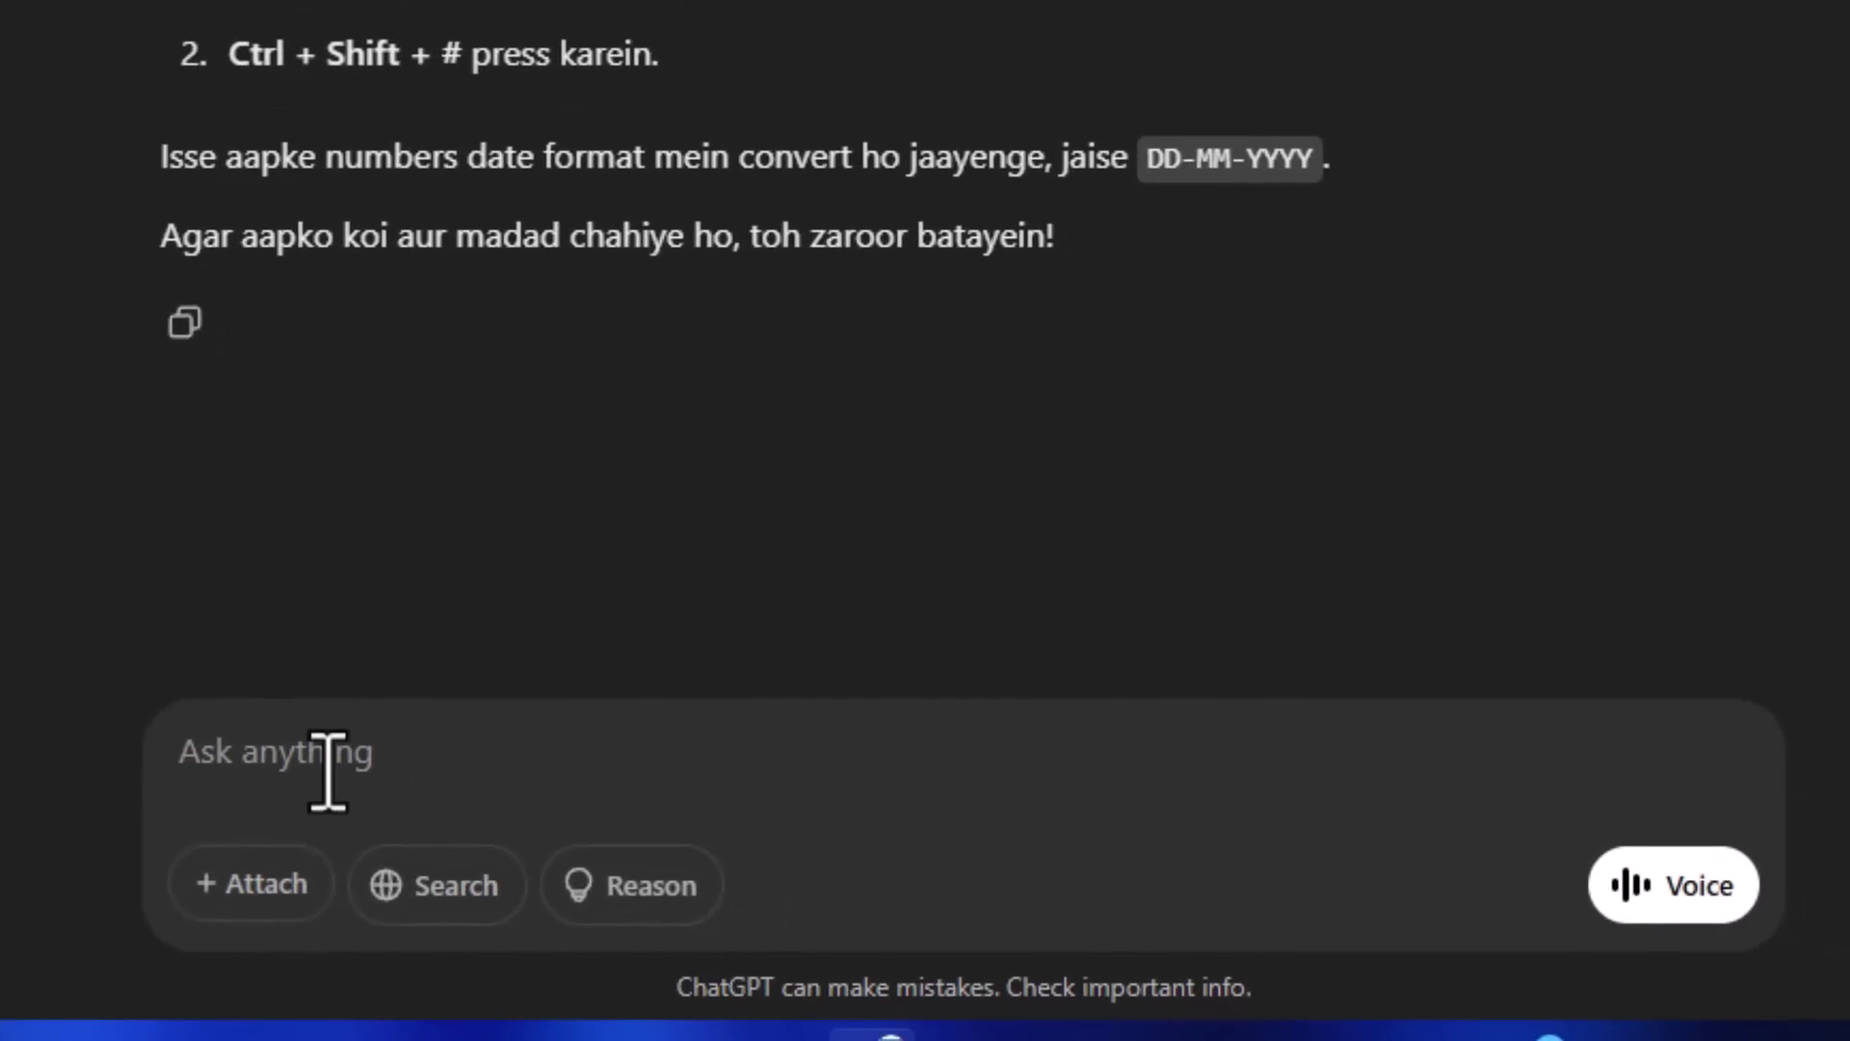
Switch to ChatGPT, ask in Hinglish how to split column D's combined "name, shop no., location, city, pin code" into separate columns, and read the answer.
key(ctrl+v)
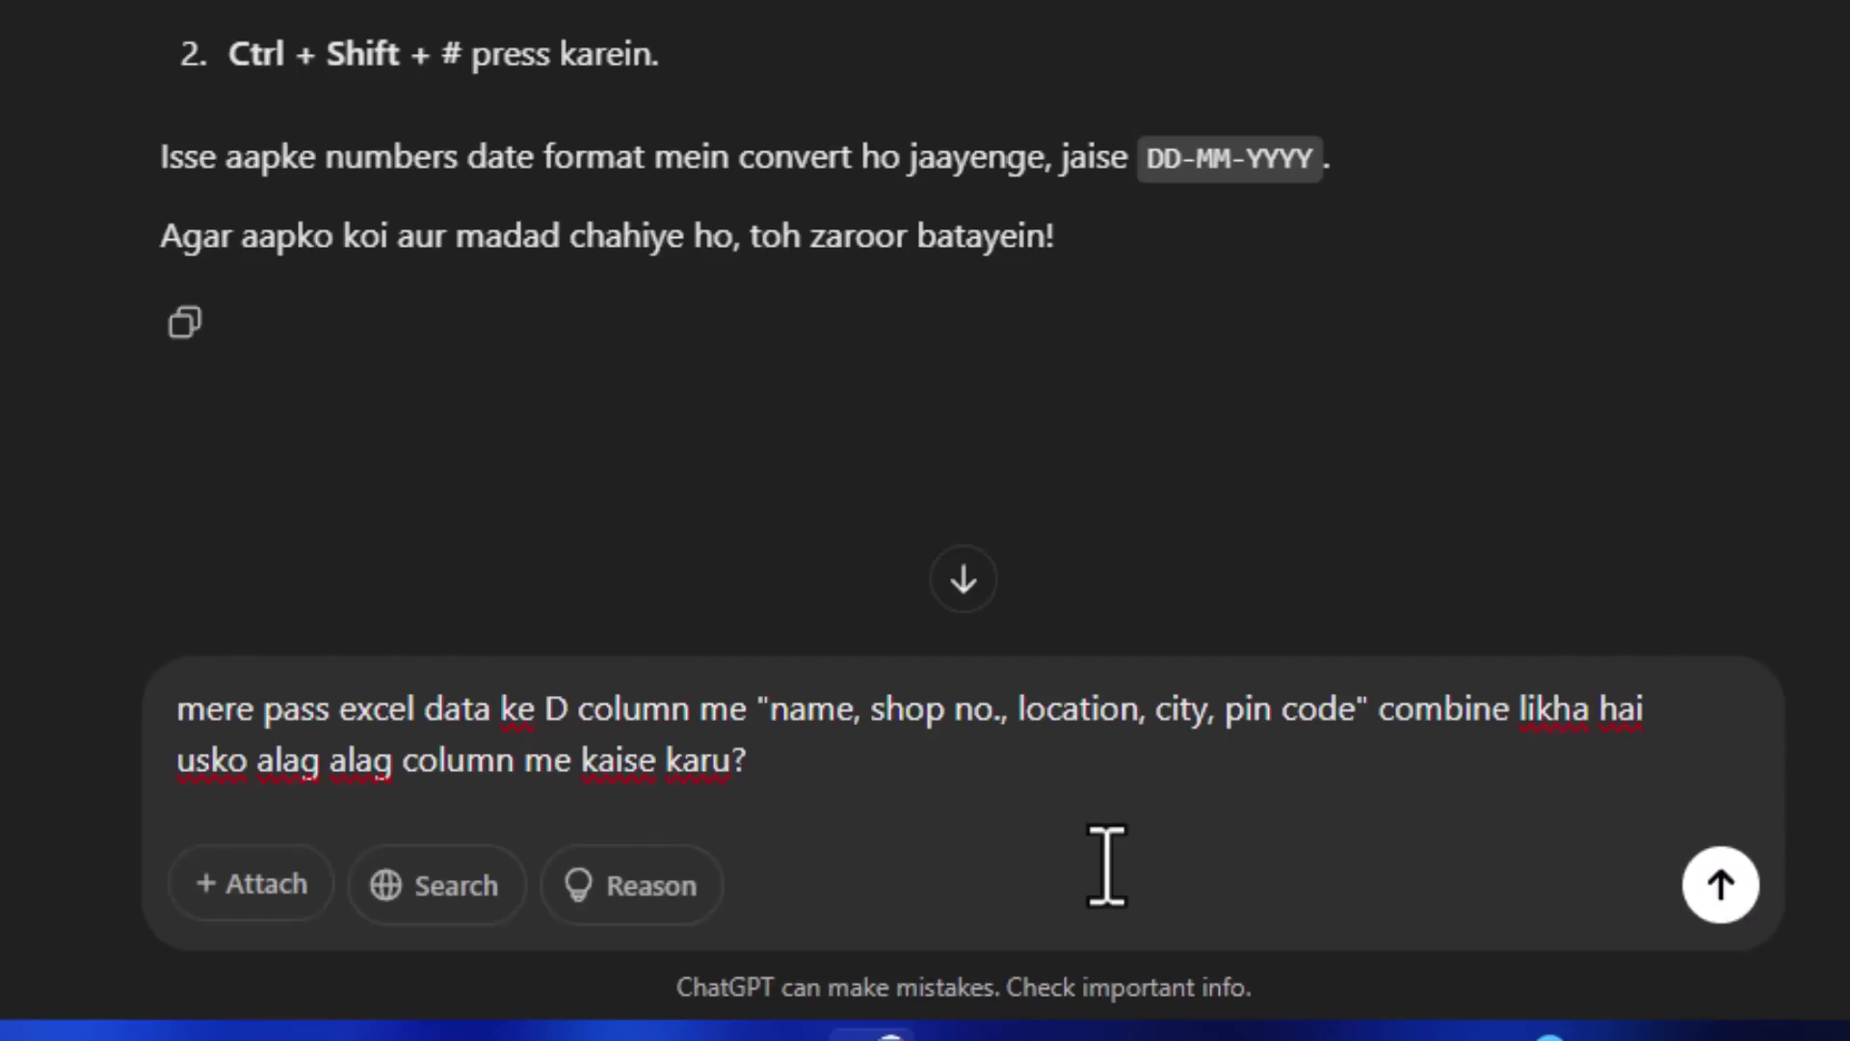
click(1719, 885)
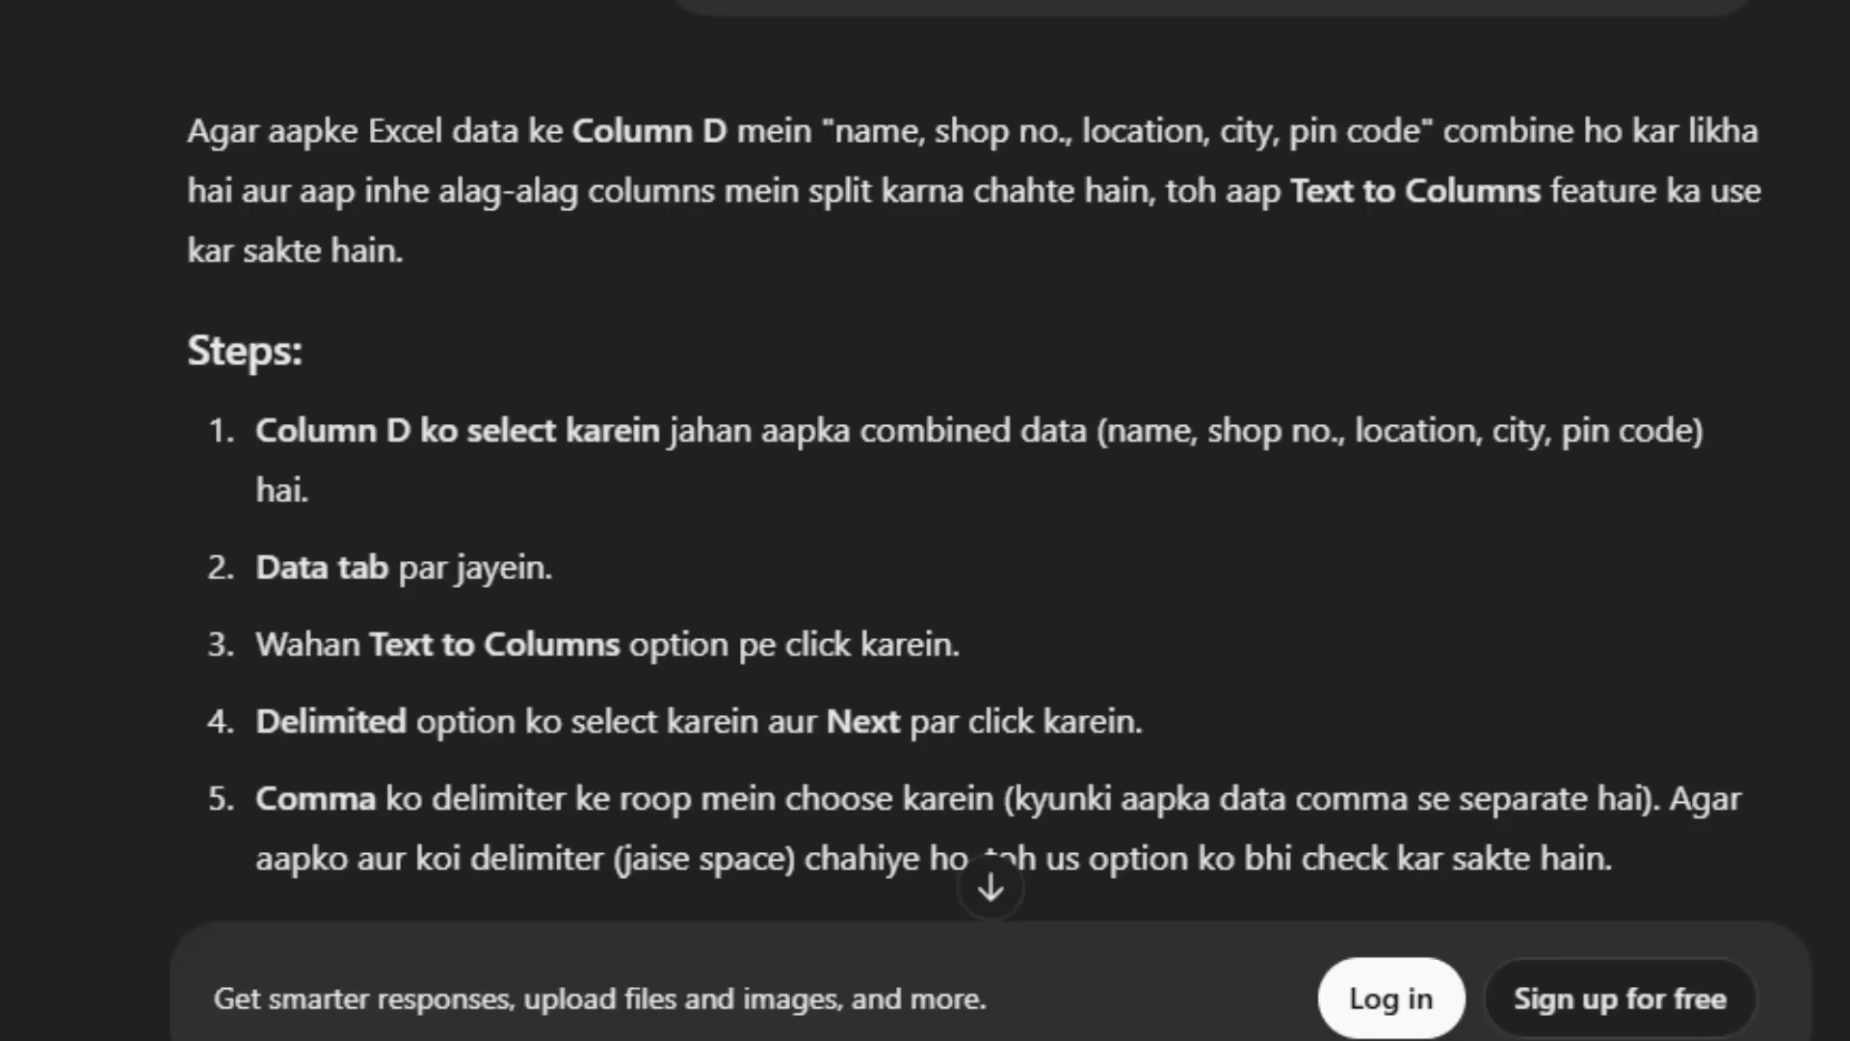
scroll(975, 482, down, 1)
scroll(976, 482, up, 1)
scroll(976, 482, down, 3)
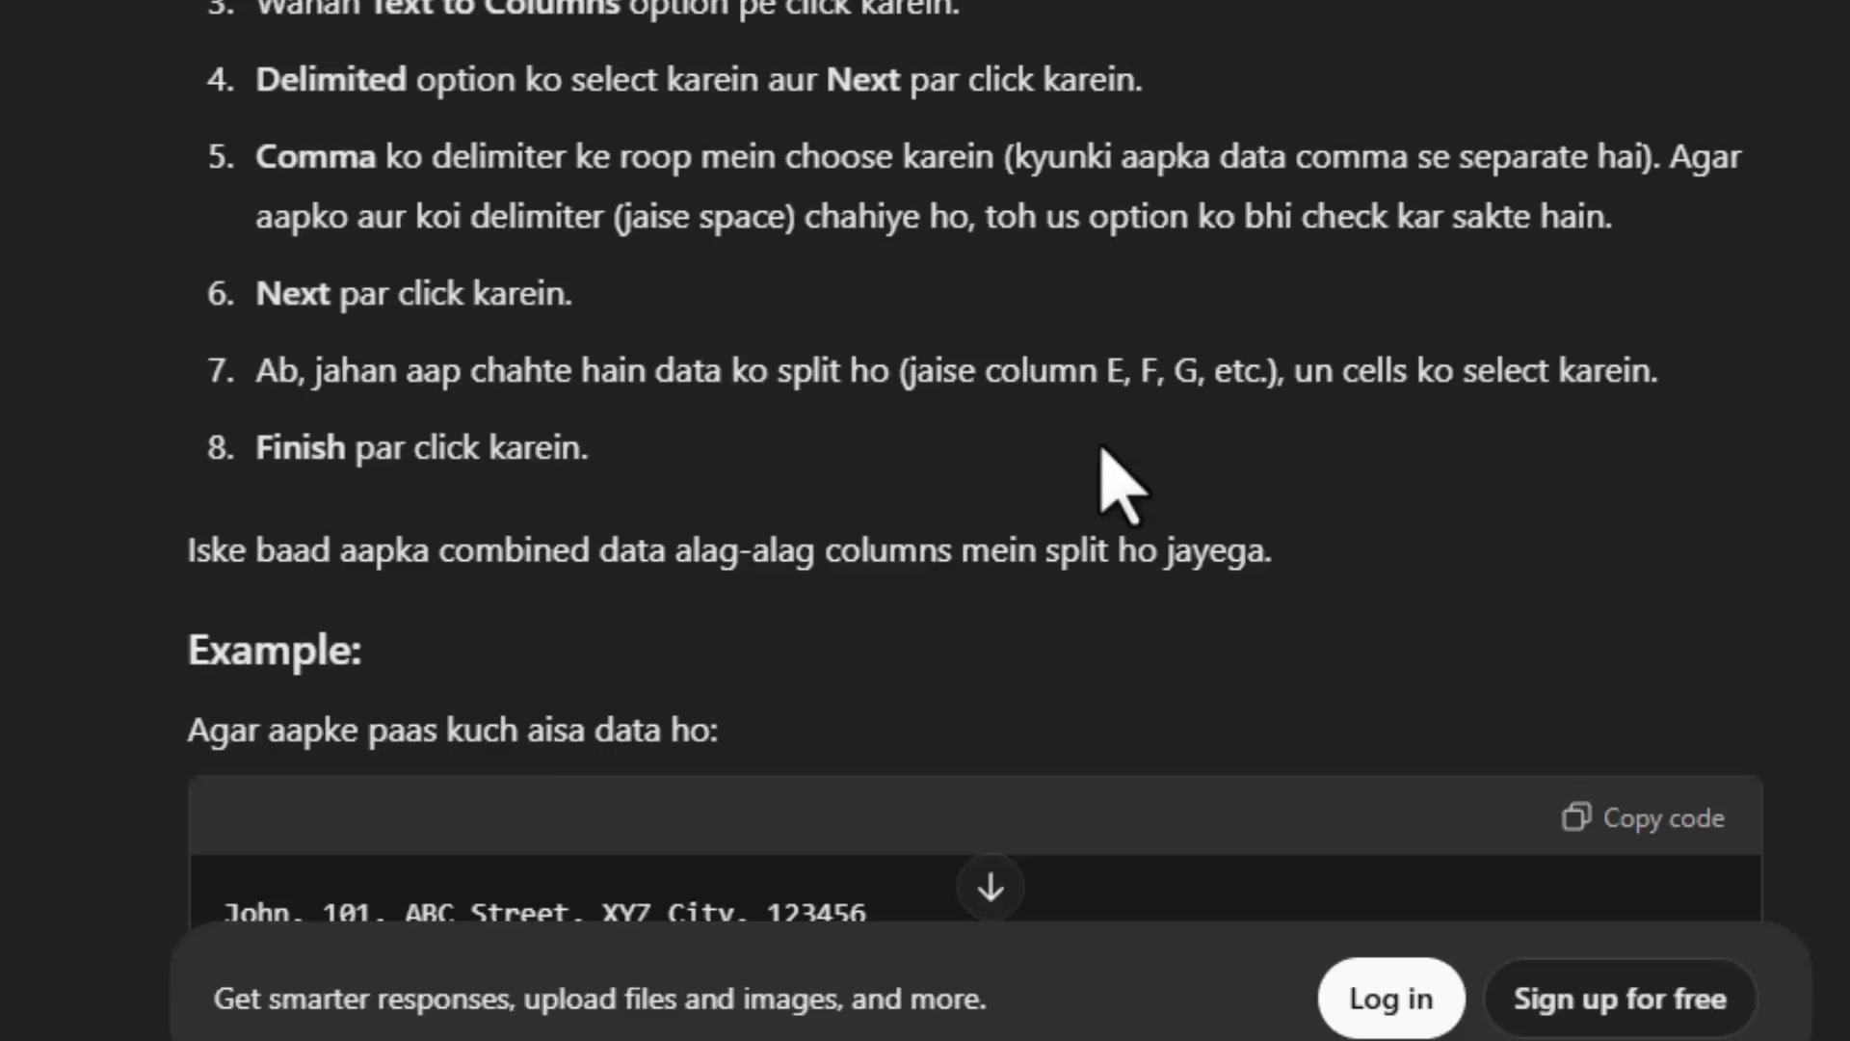
drag(918, 372, 1232, 380)
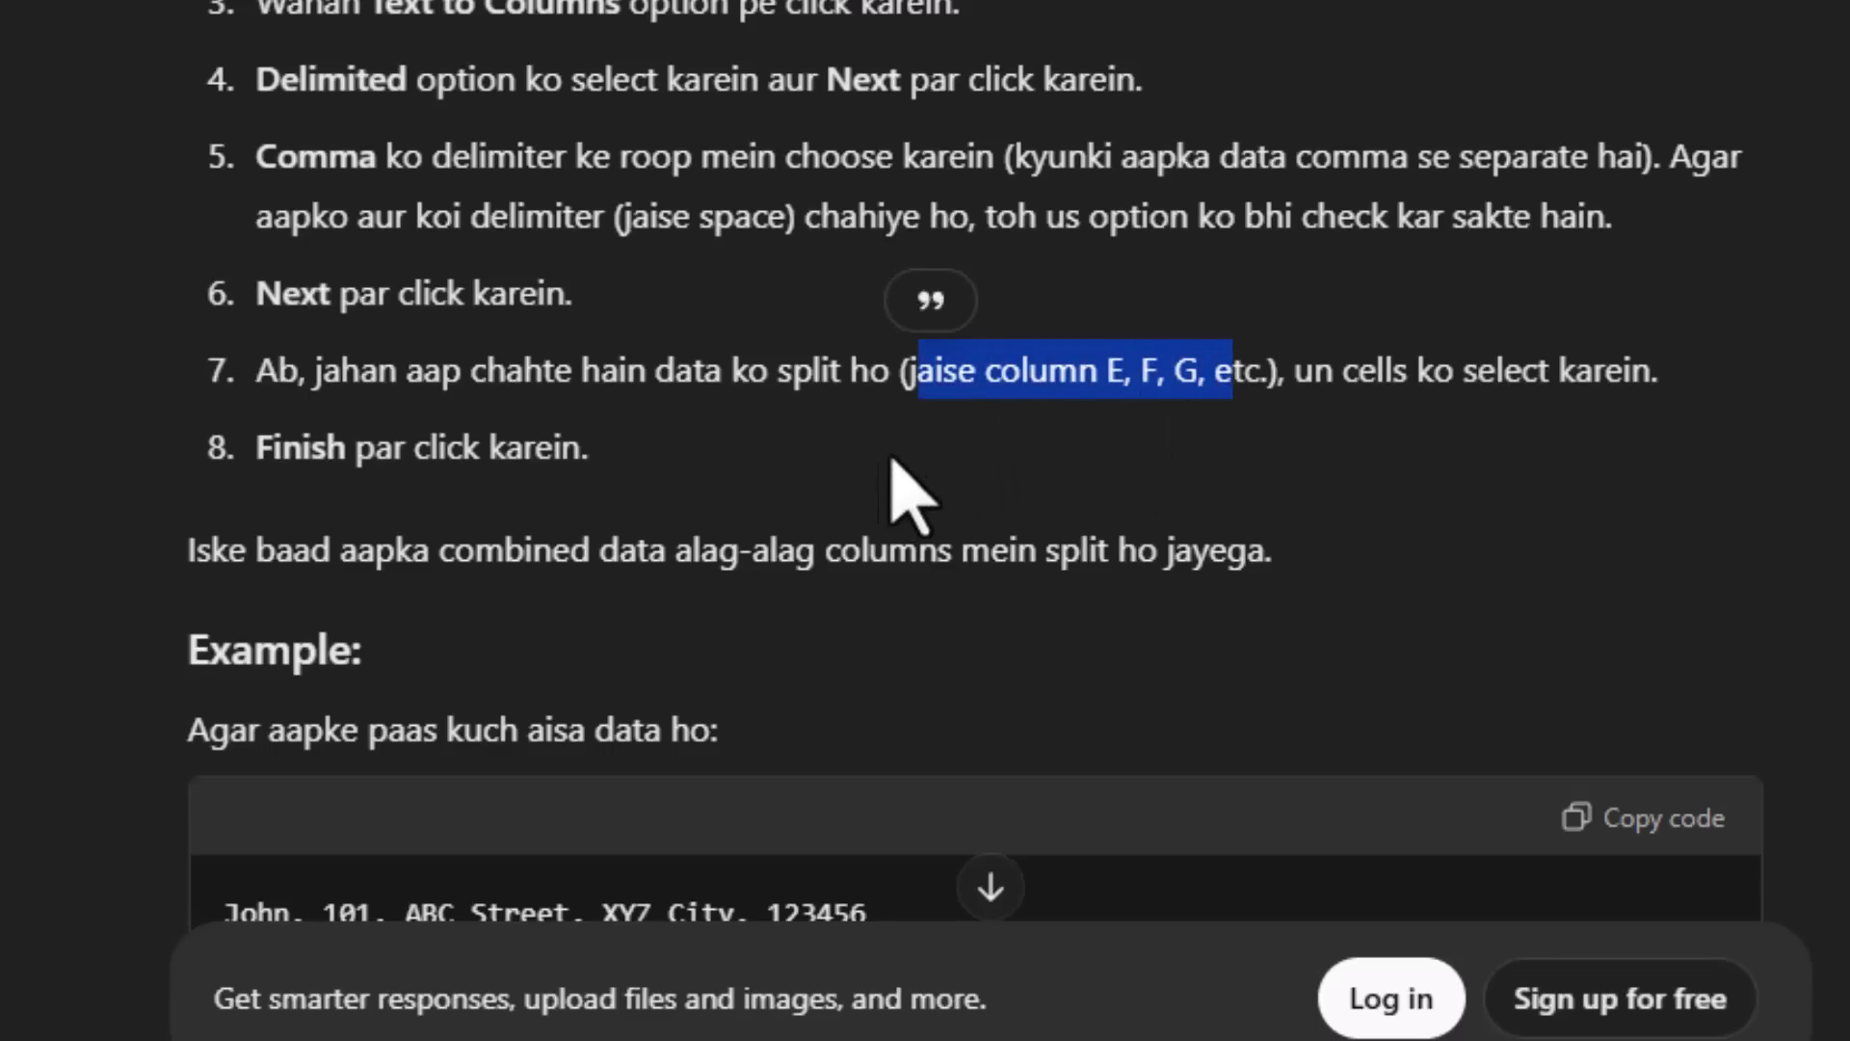
click(901, 492)
scroll(578, 619, down, 6)
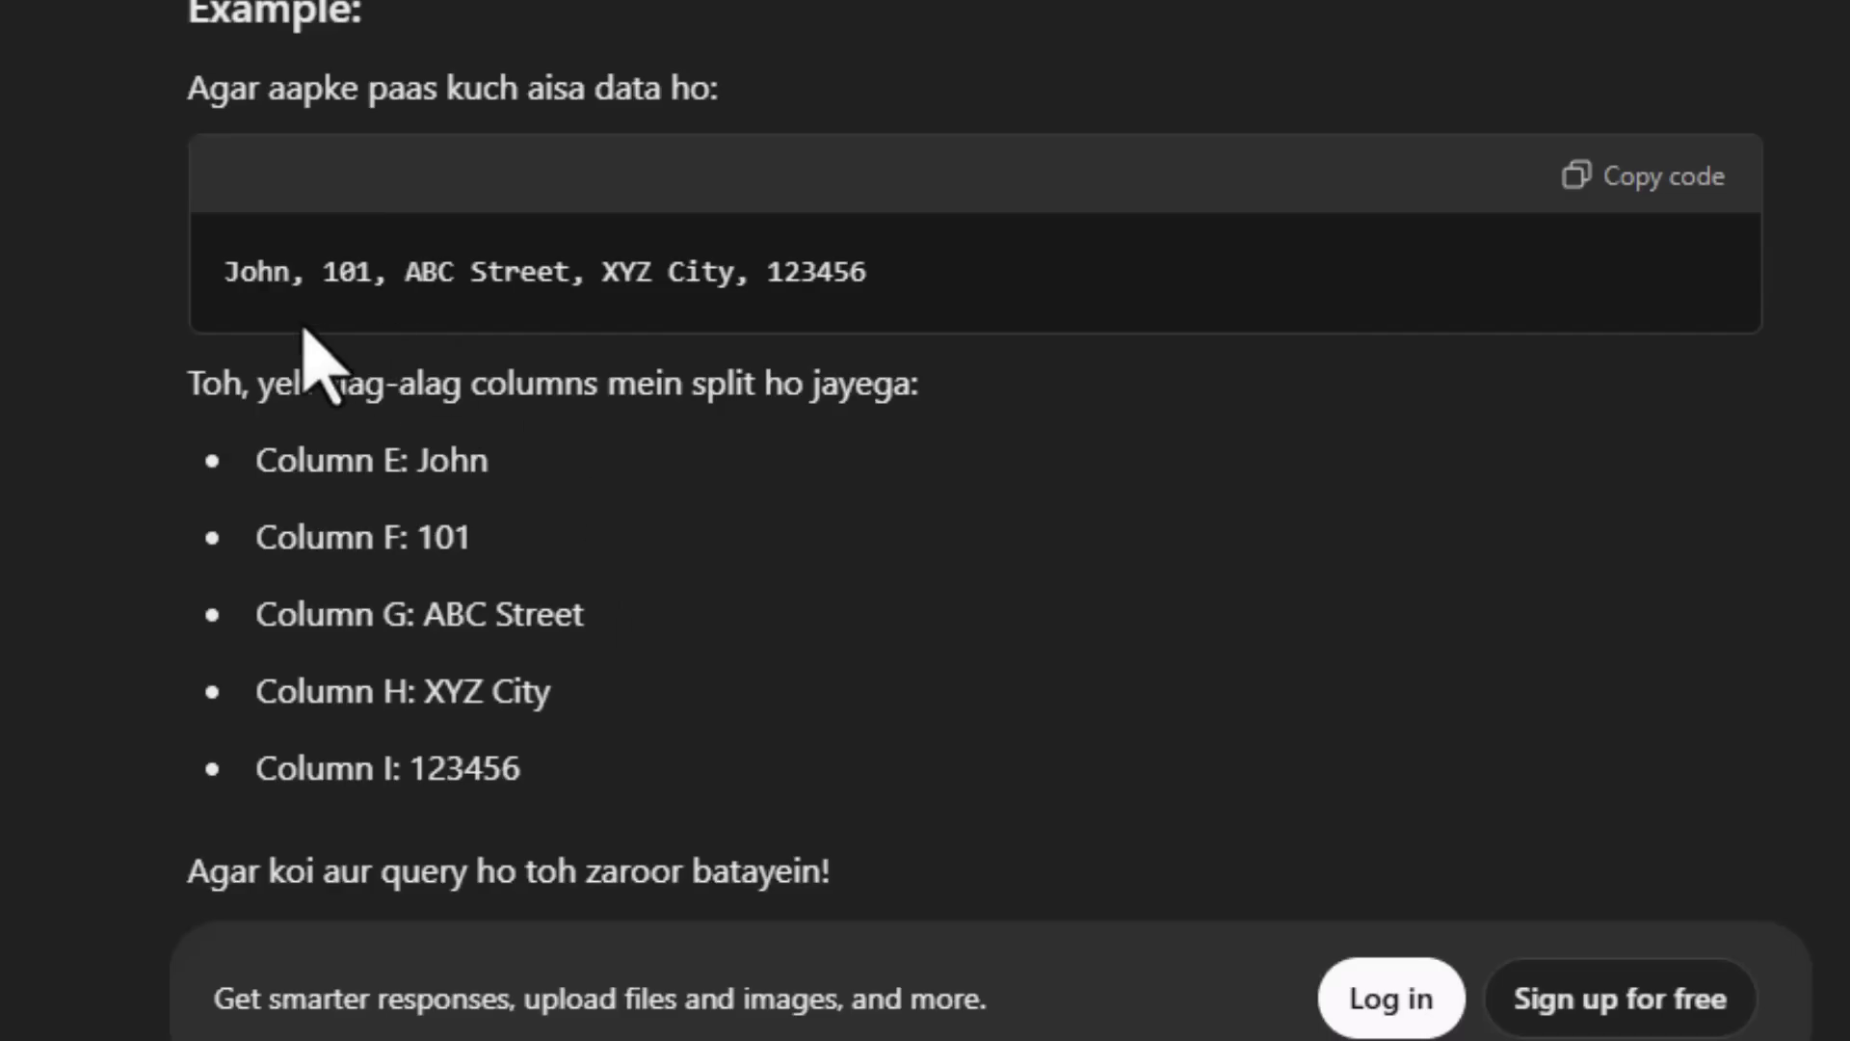
drag(230, 274, 882, 275)
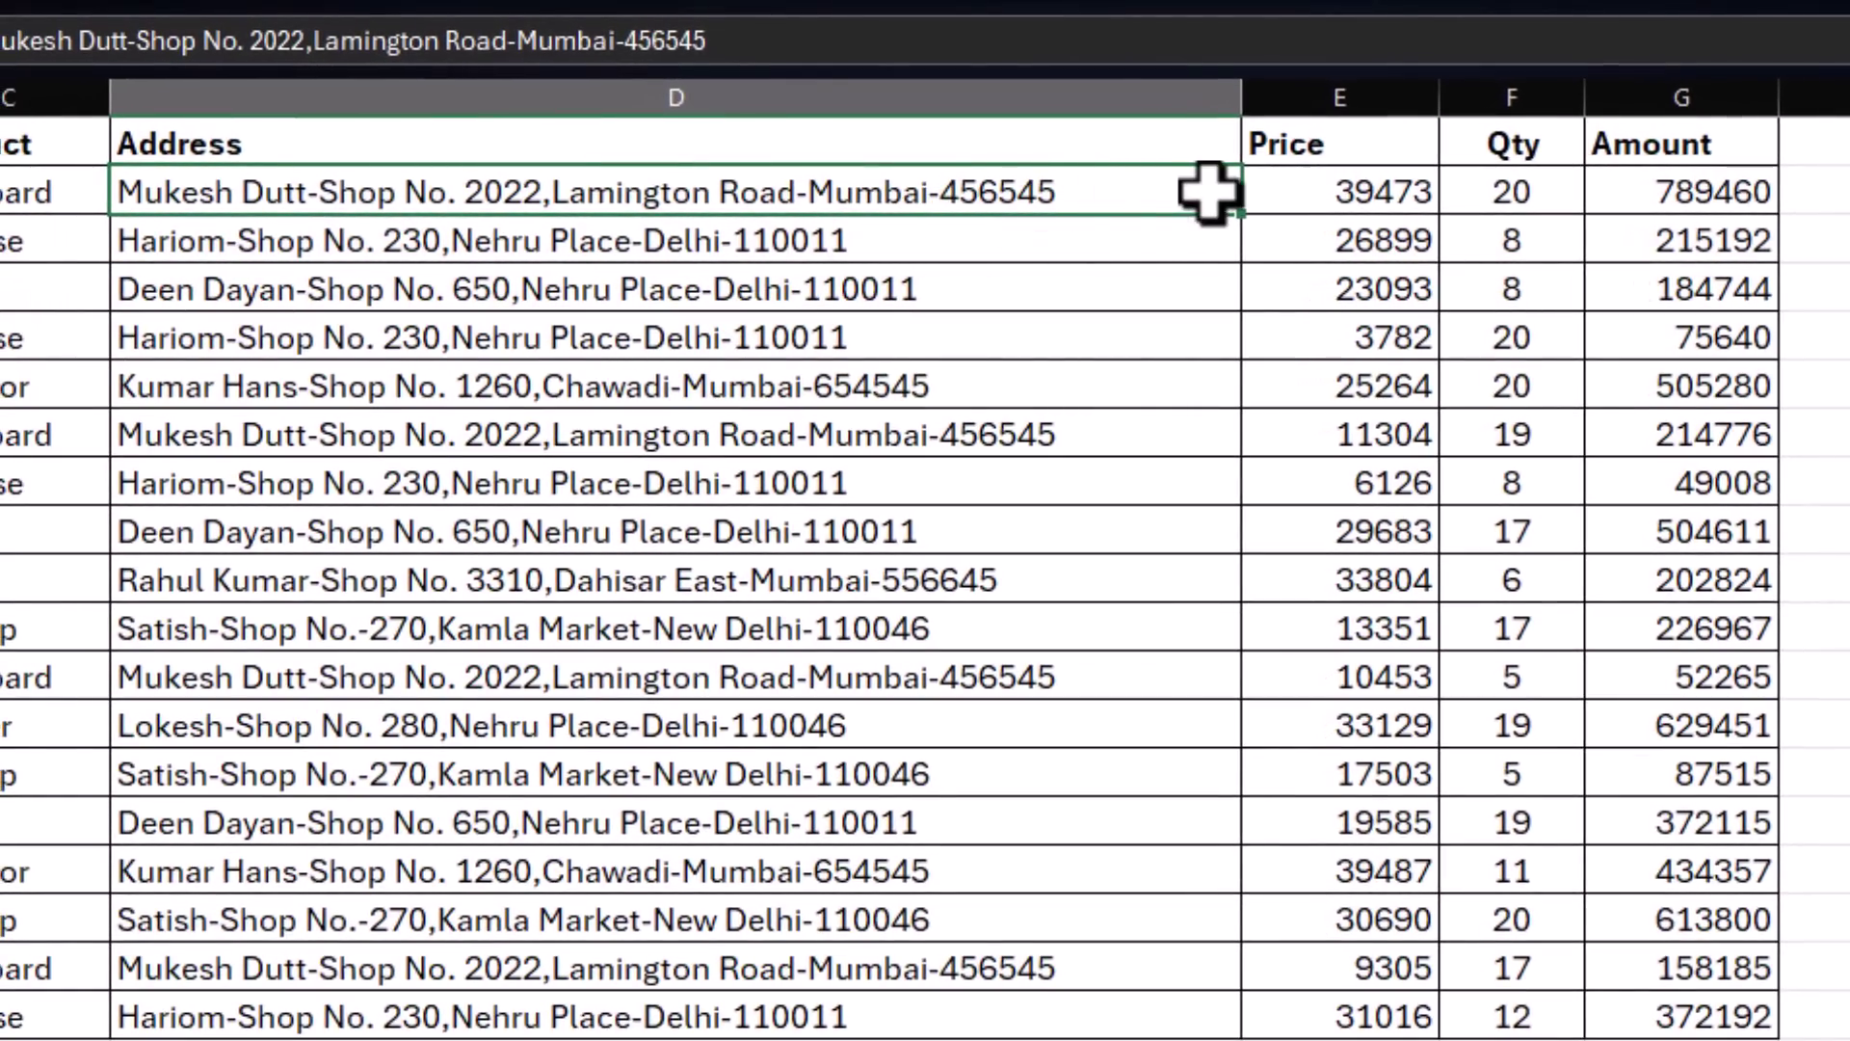
click(1305, 198)
click(1194, 206)
click(1305, 199)
click(1198, 203)
click(1315, 198)
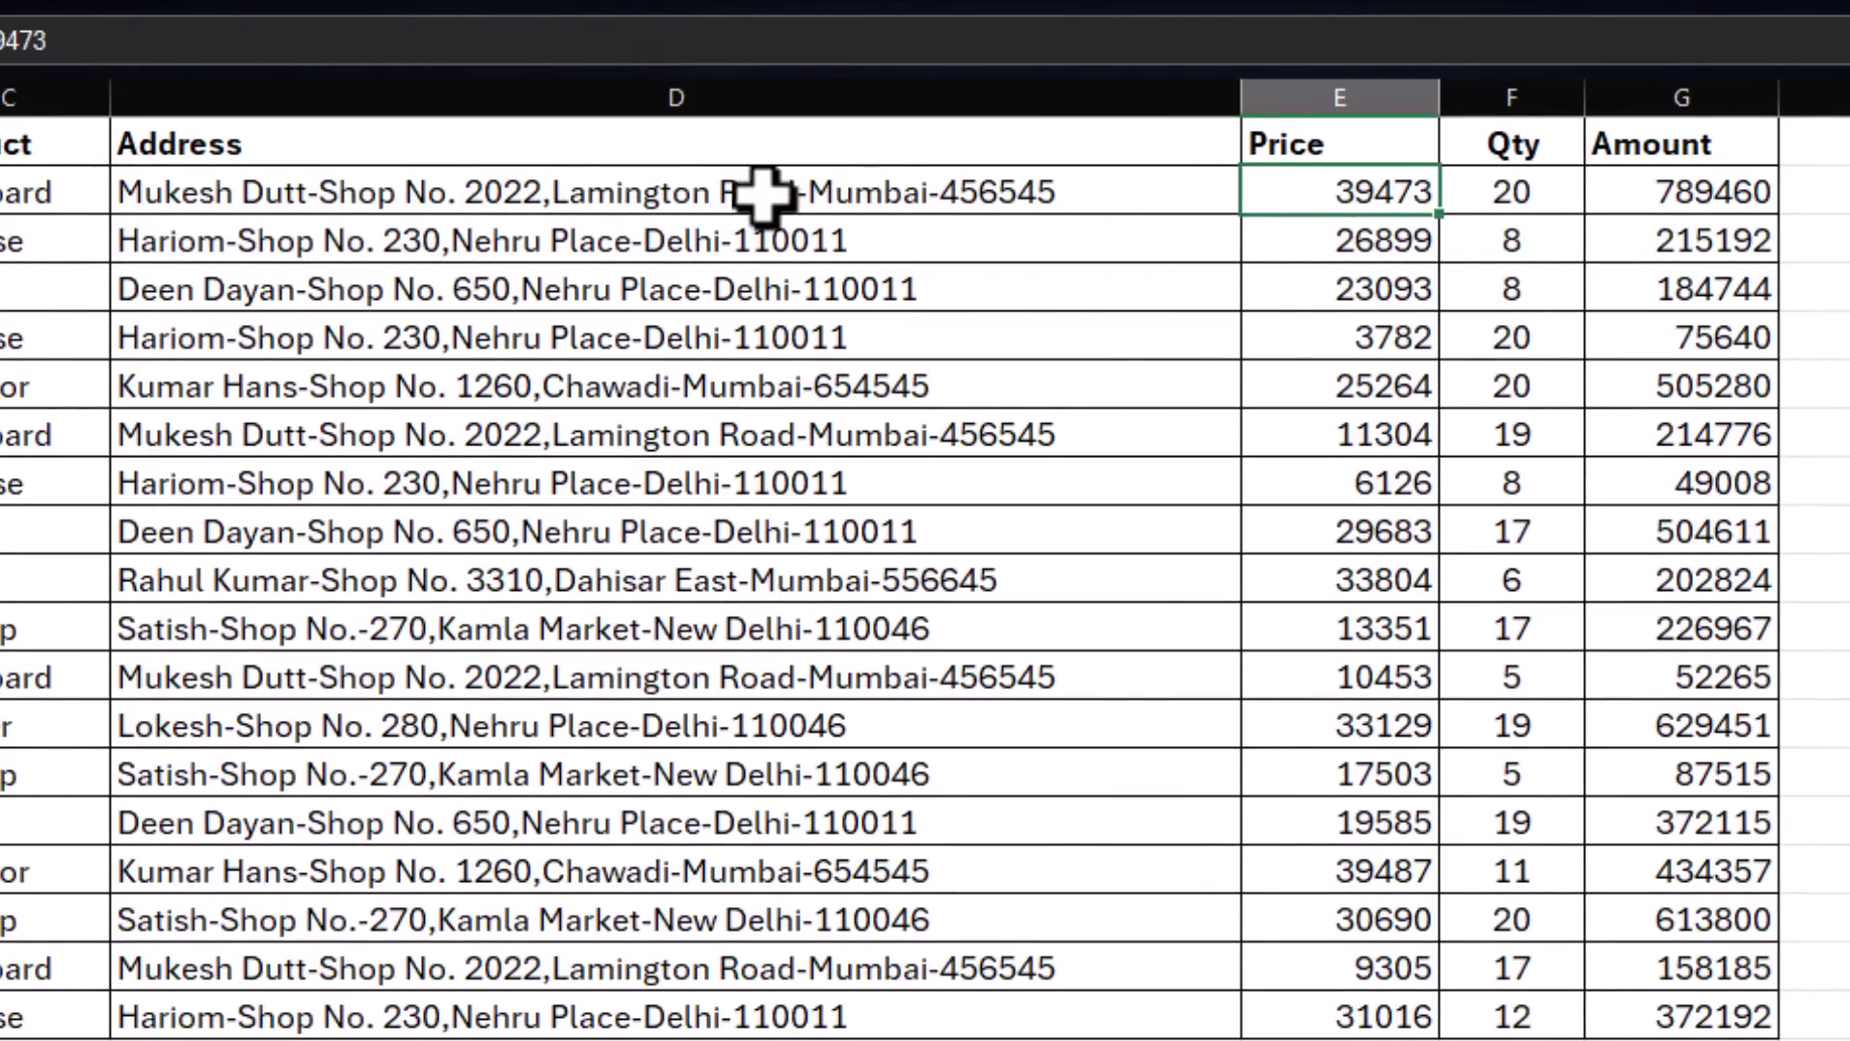
Select the Address values in Excel's column D and start Text to Columns on them with the Delimited data type.
drag(515, 186, 487, 998)
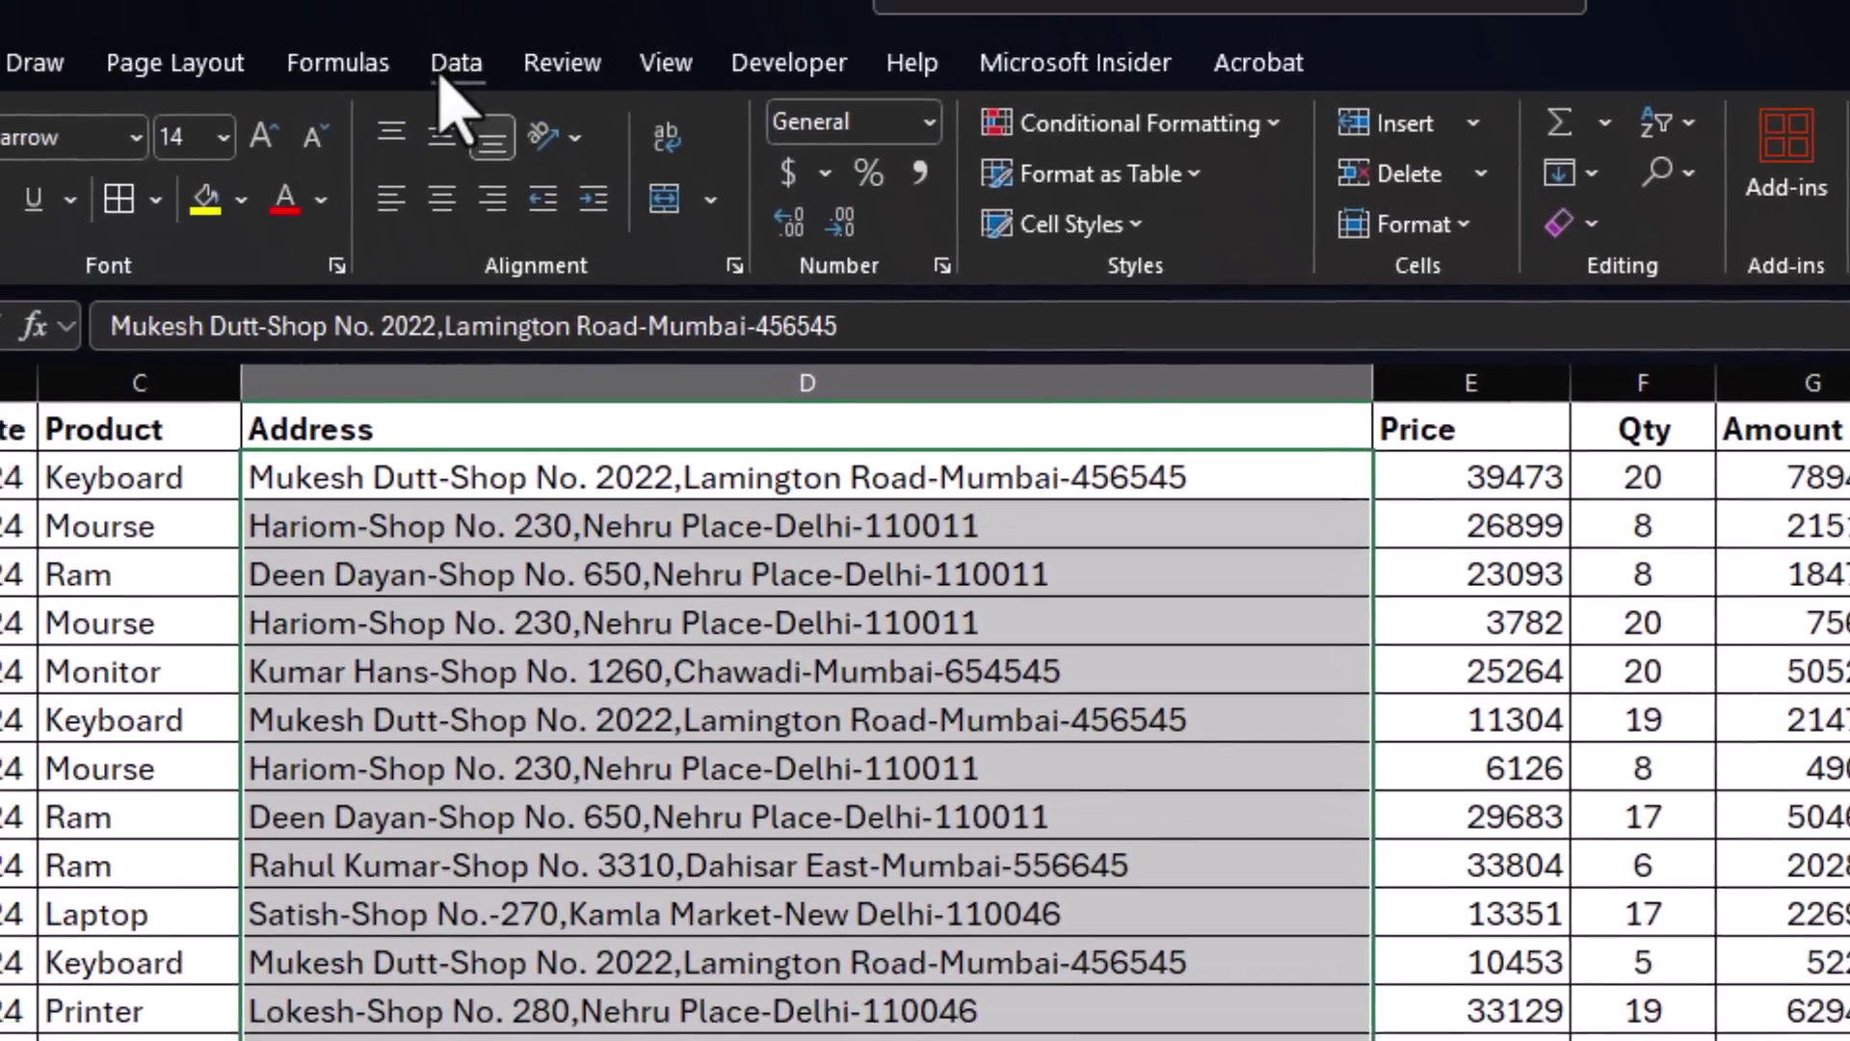
click(326, 0)
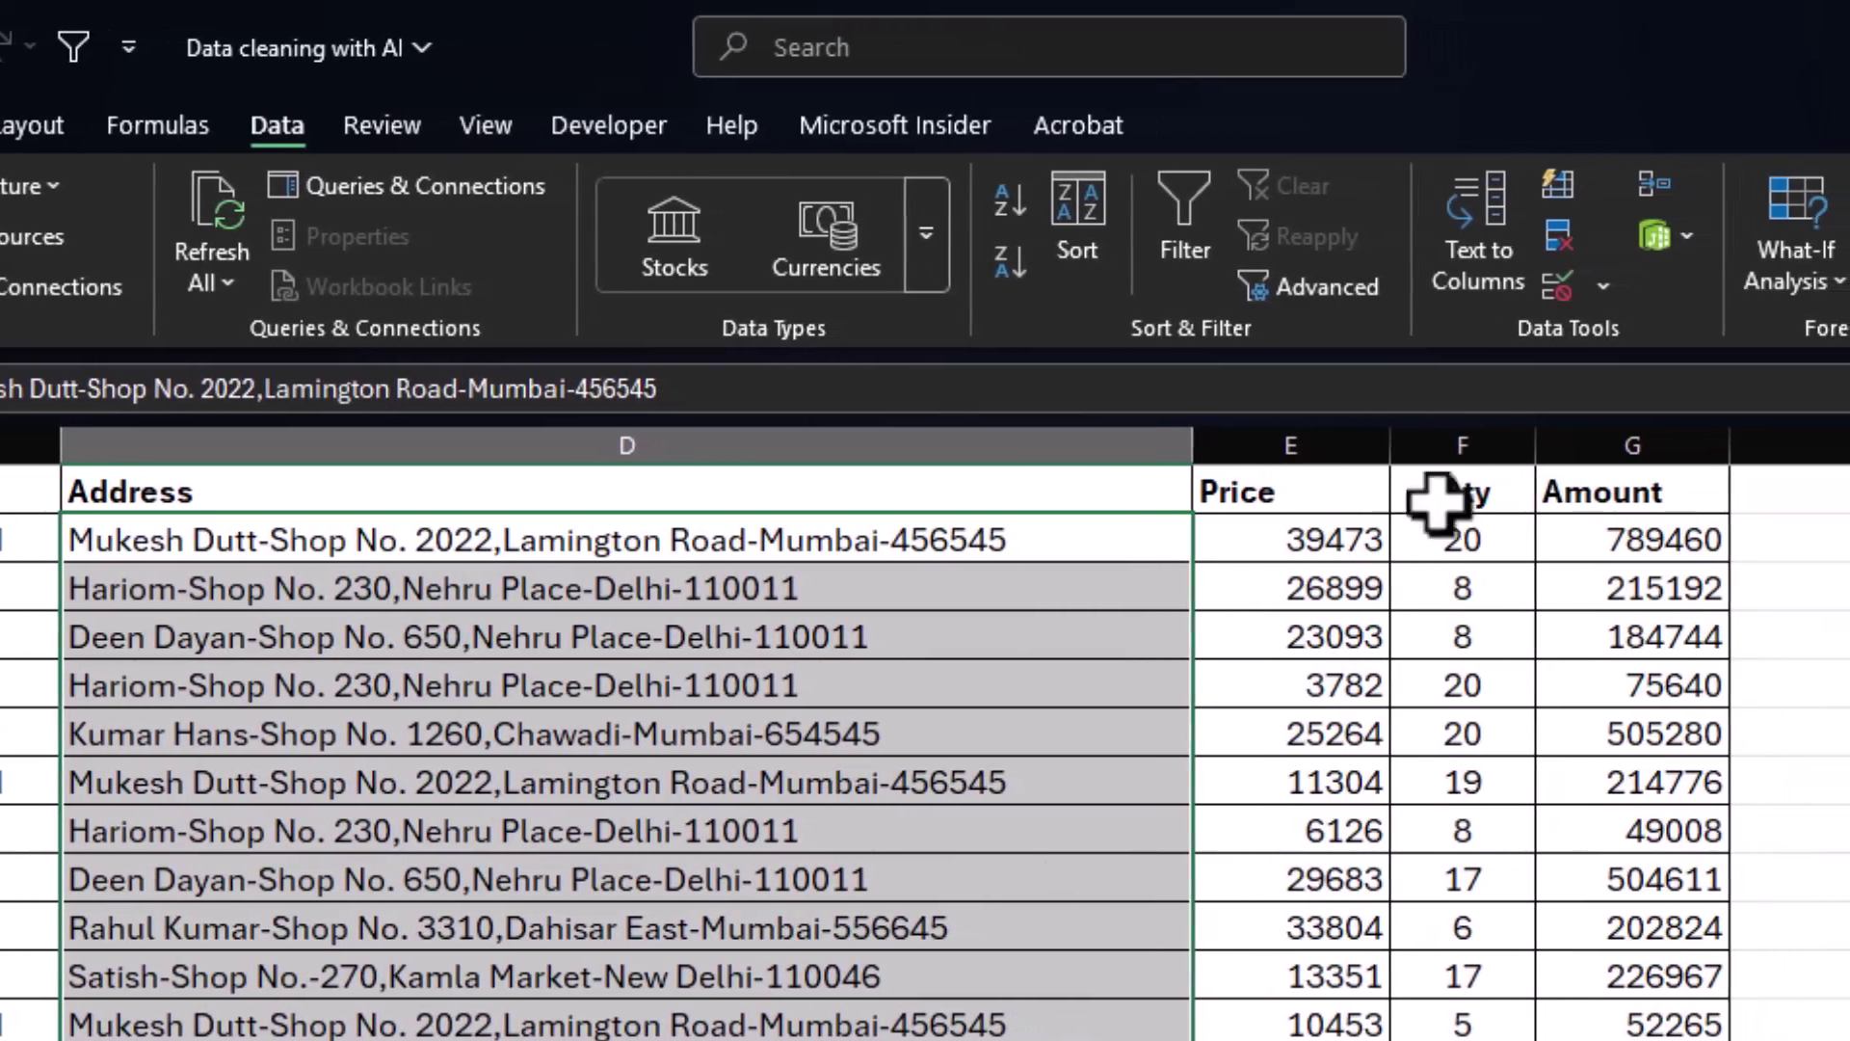
click(1450, 246)
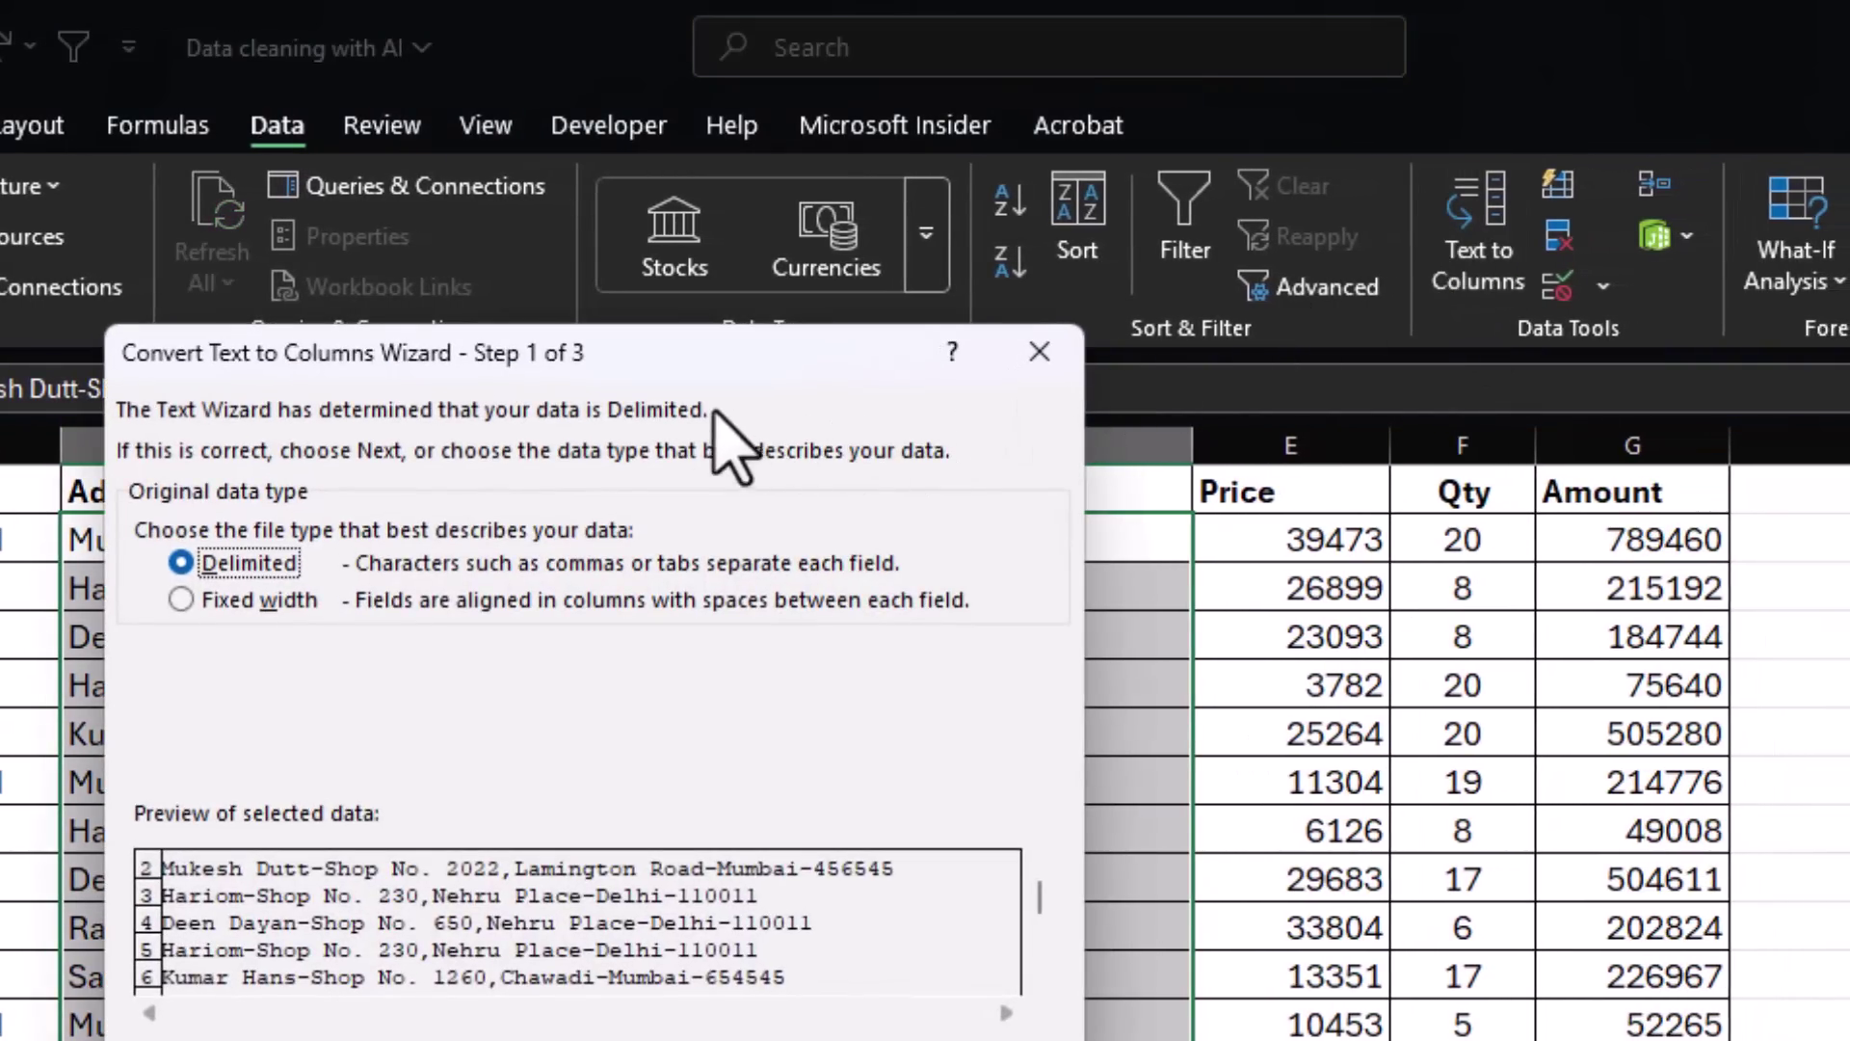
drag(696, 314, 1251, 188)
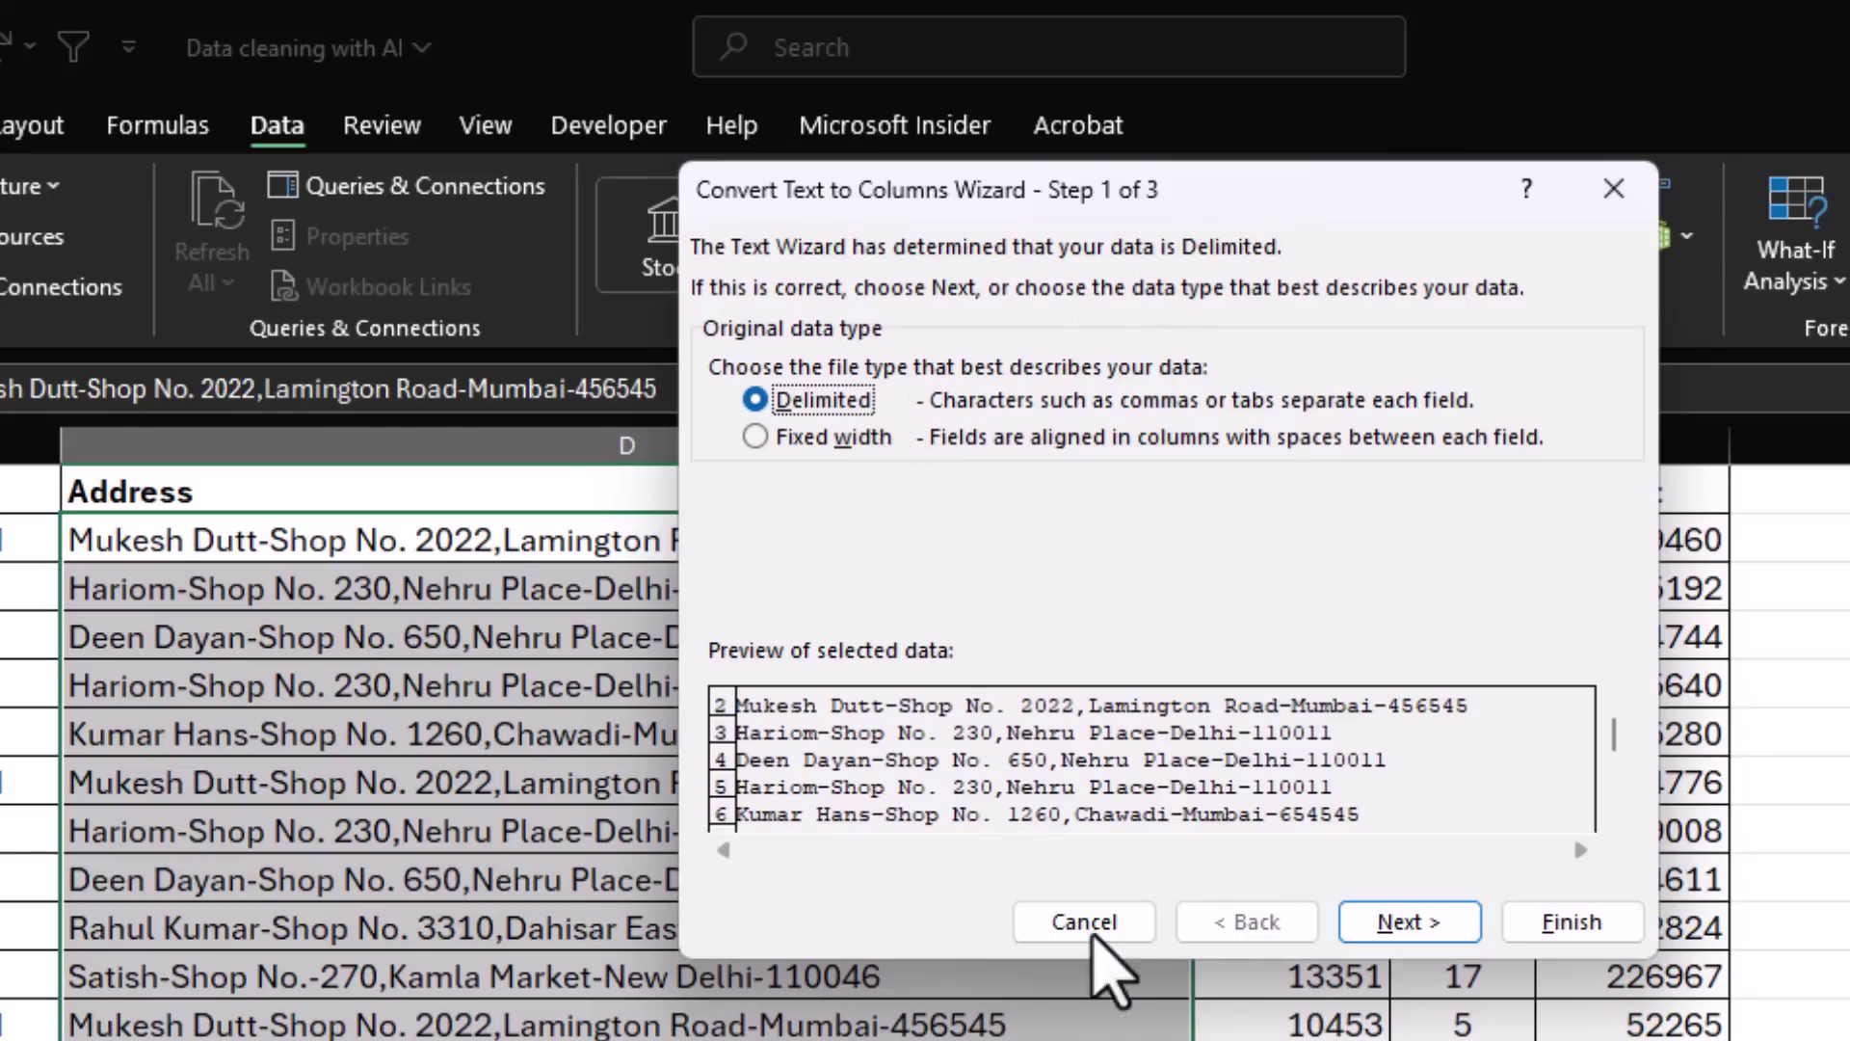
click(1409, 931)
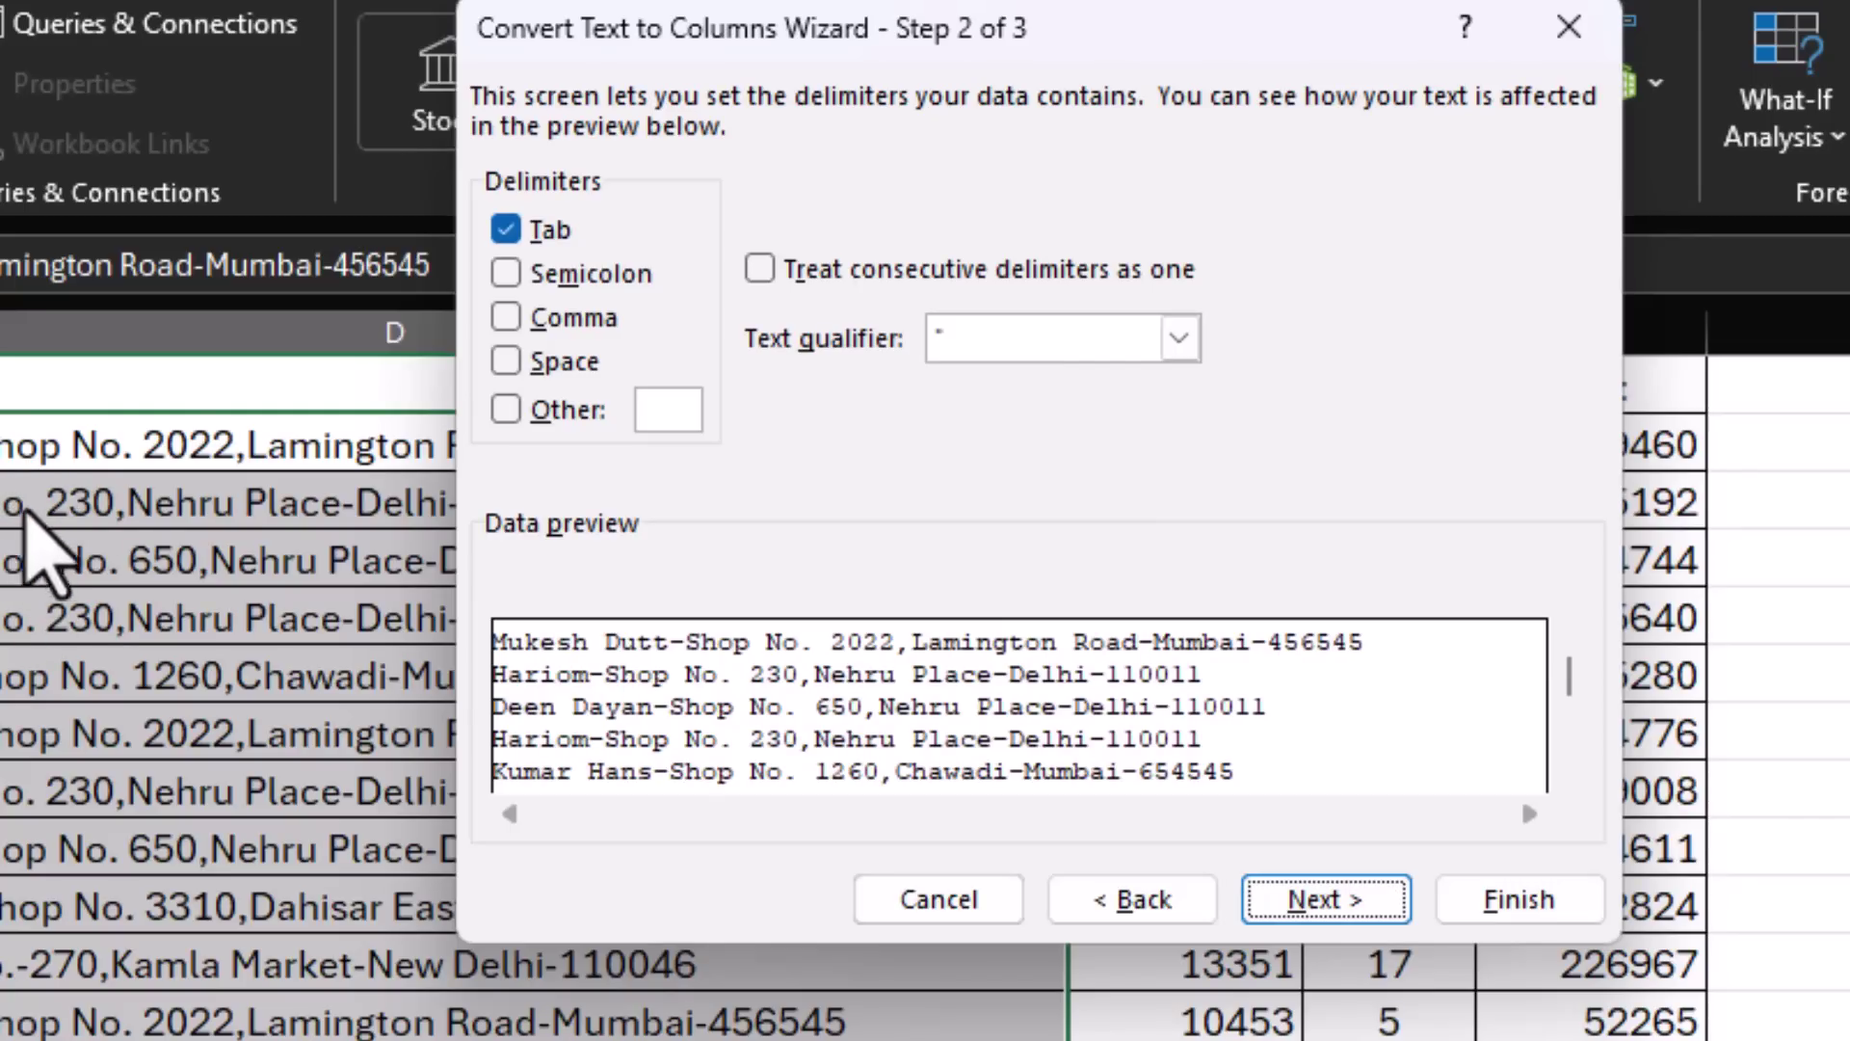
Try Comma, Space and a custom "-" as delimiters in place of Tab, keep Comma and "-", and cancel the wizard.
click(508, 232)
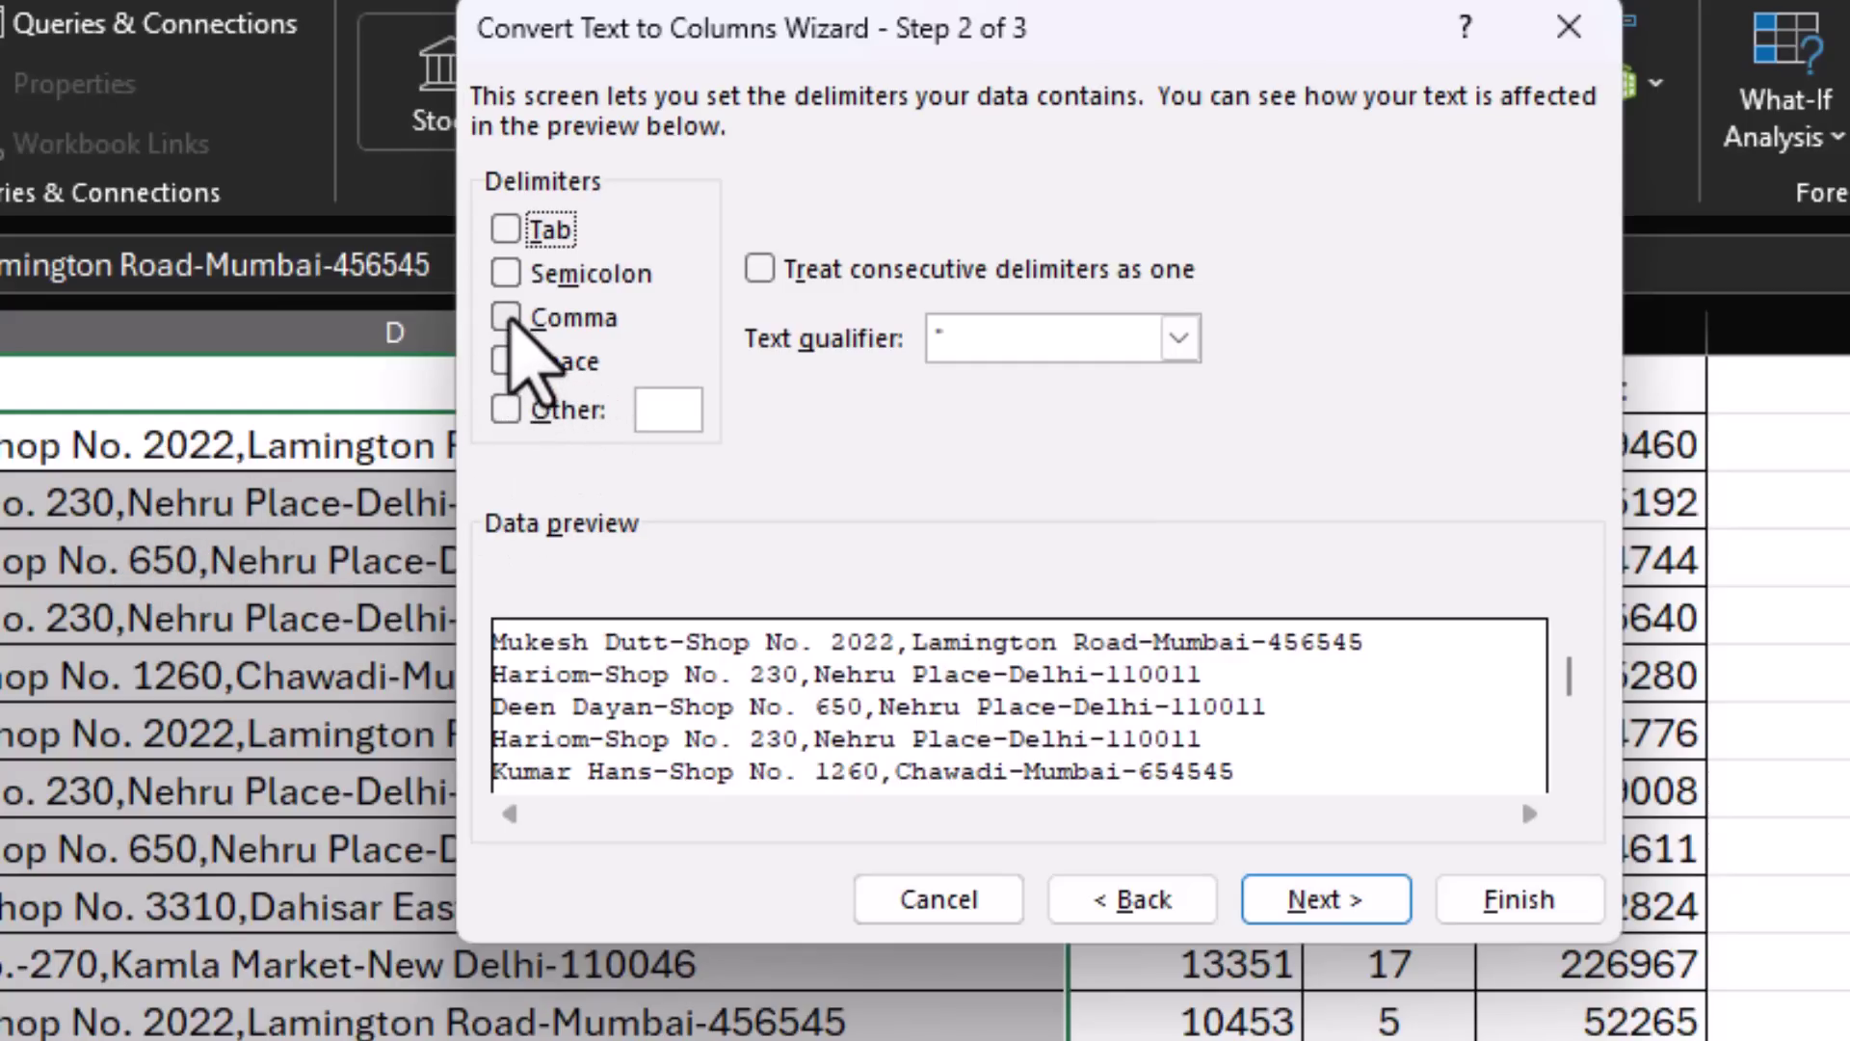
click(506, 317)
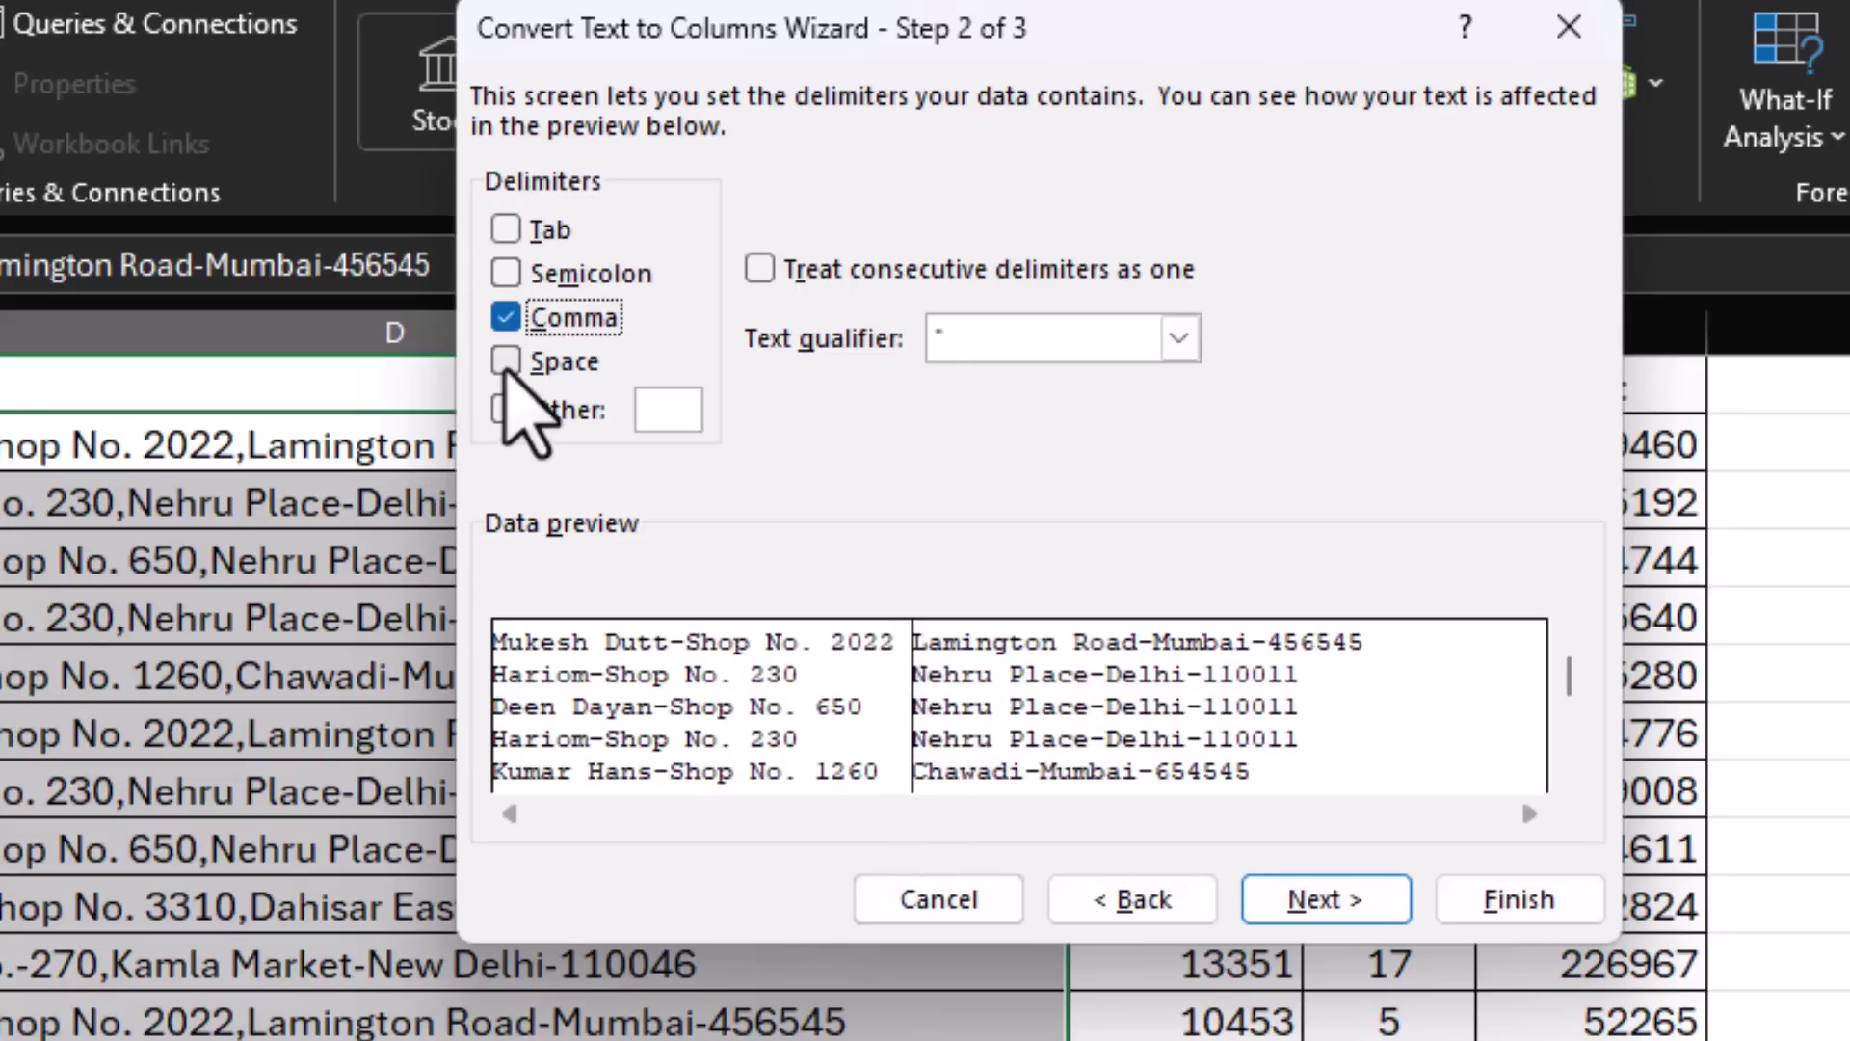
click(505, 363)
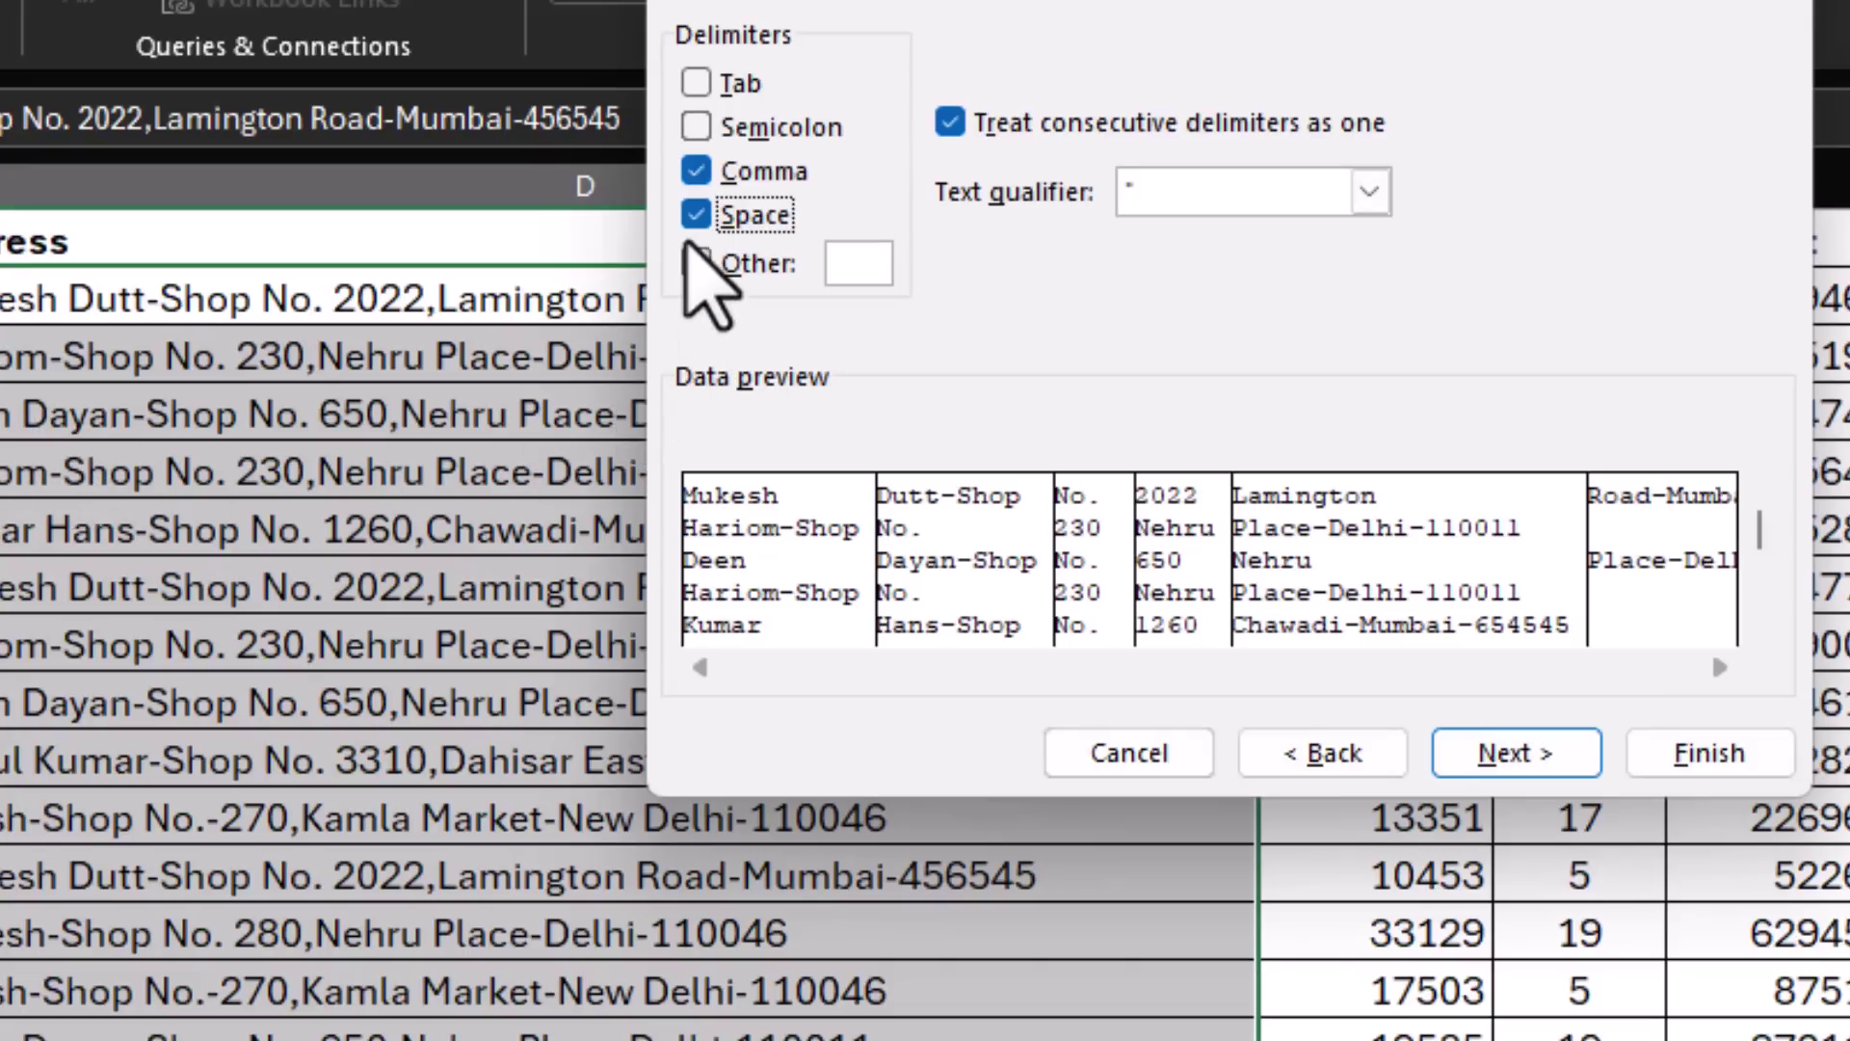
click(695, 215)
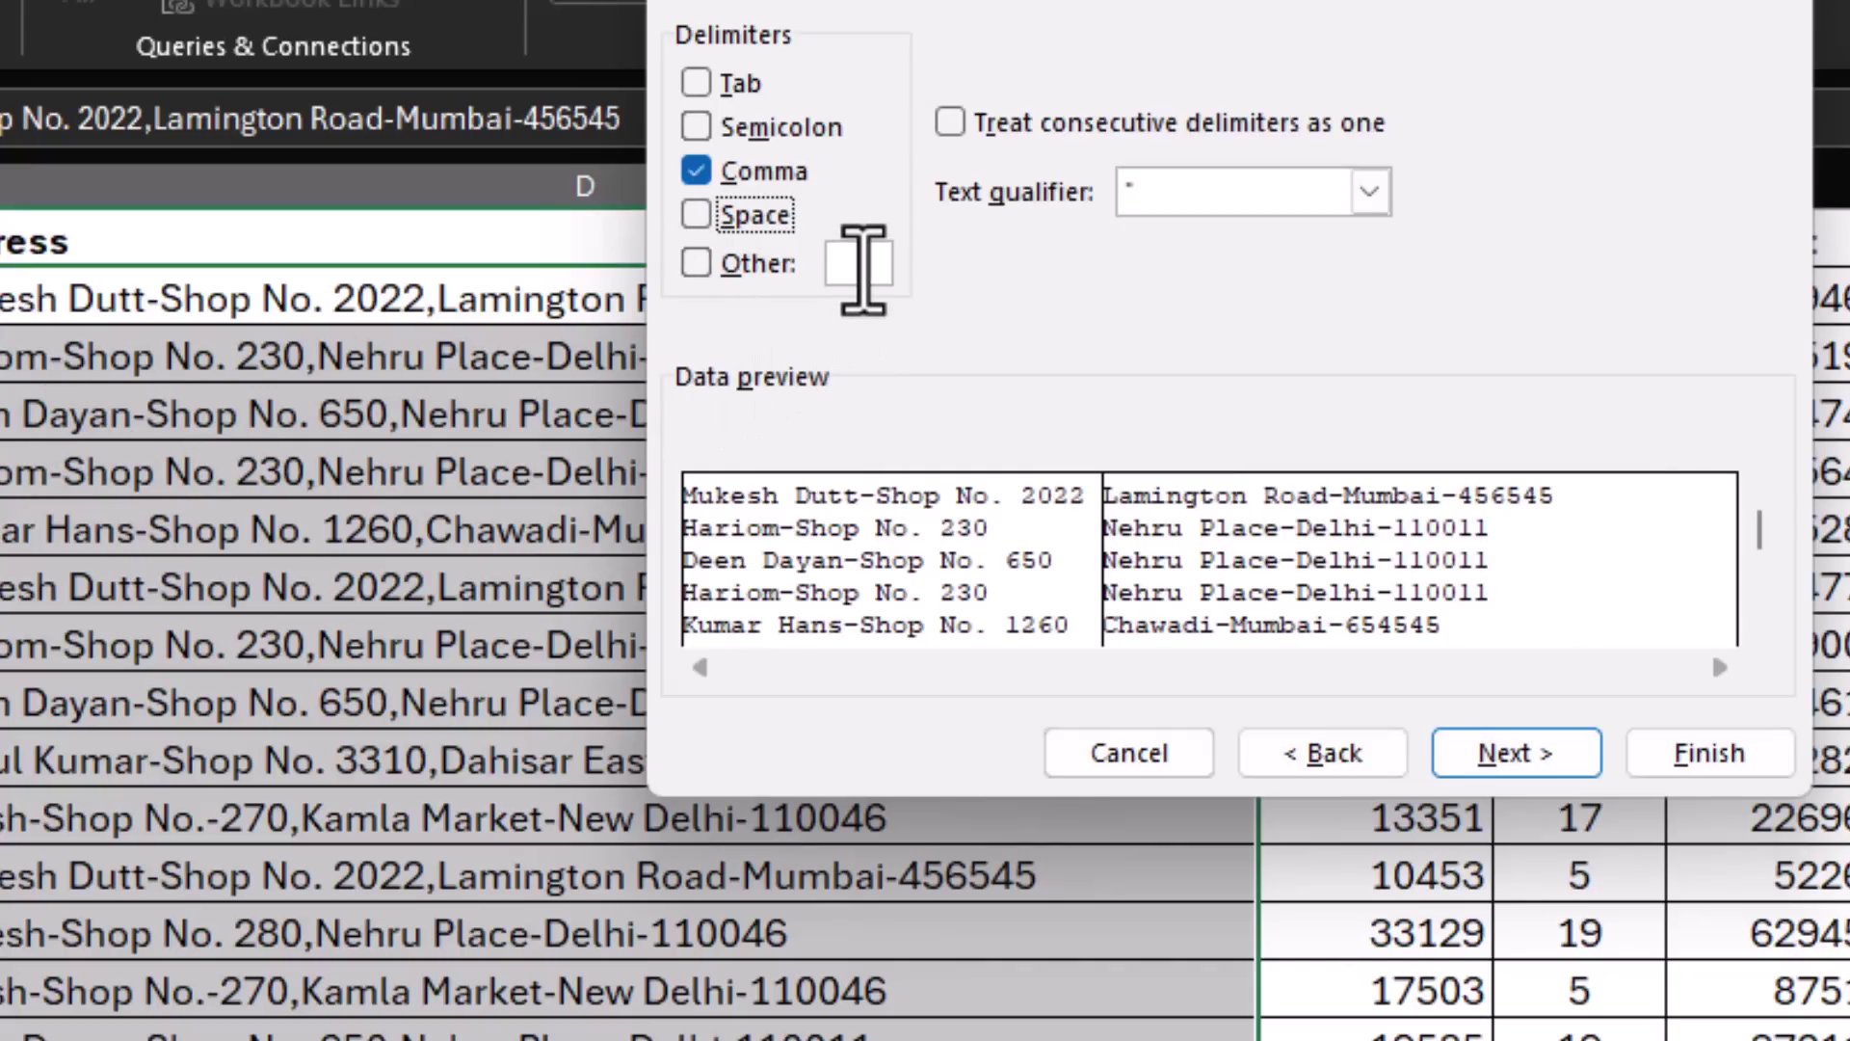
click(853, 268)
text(-)
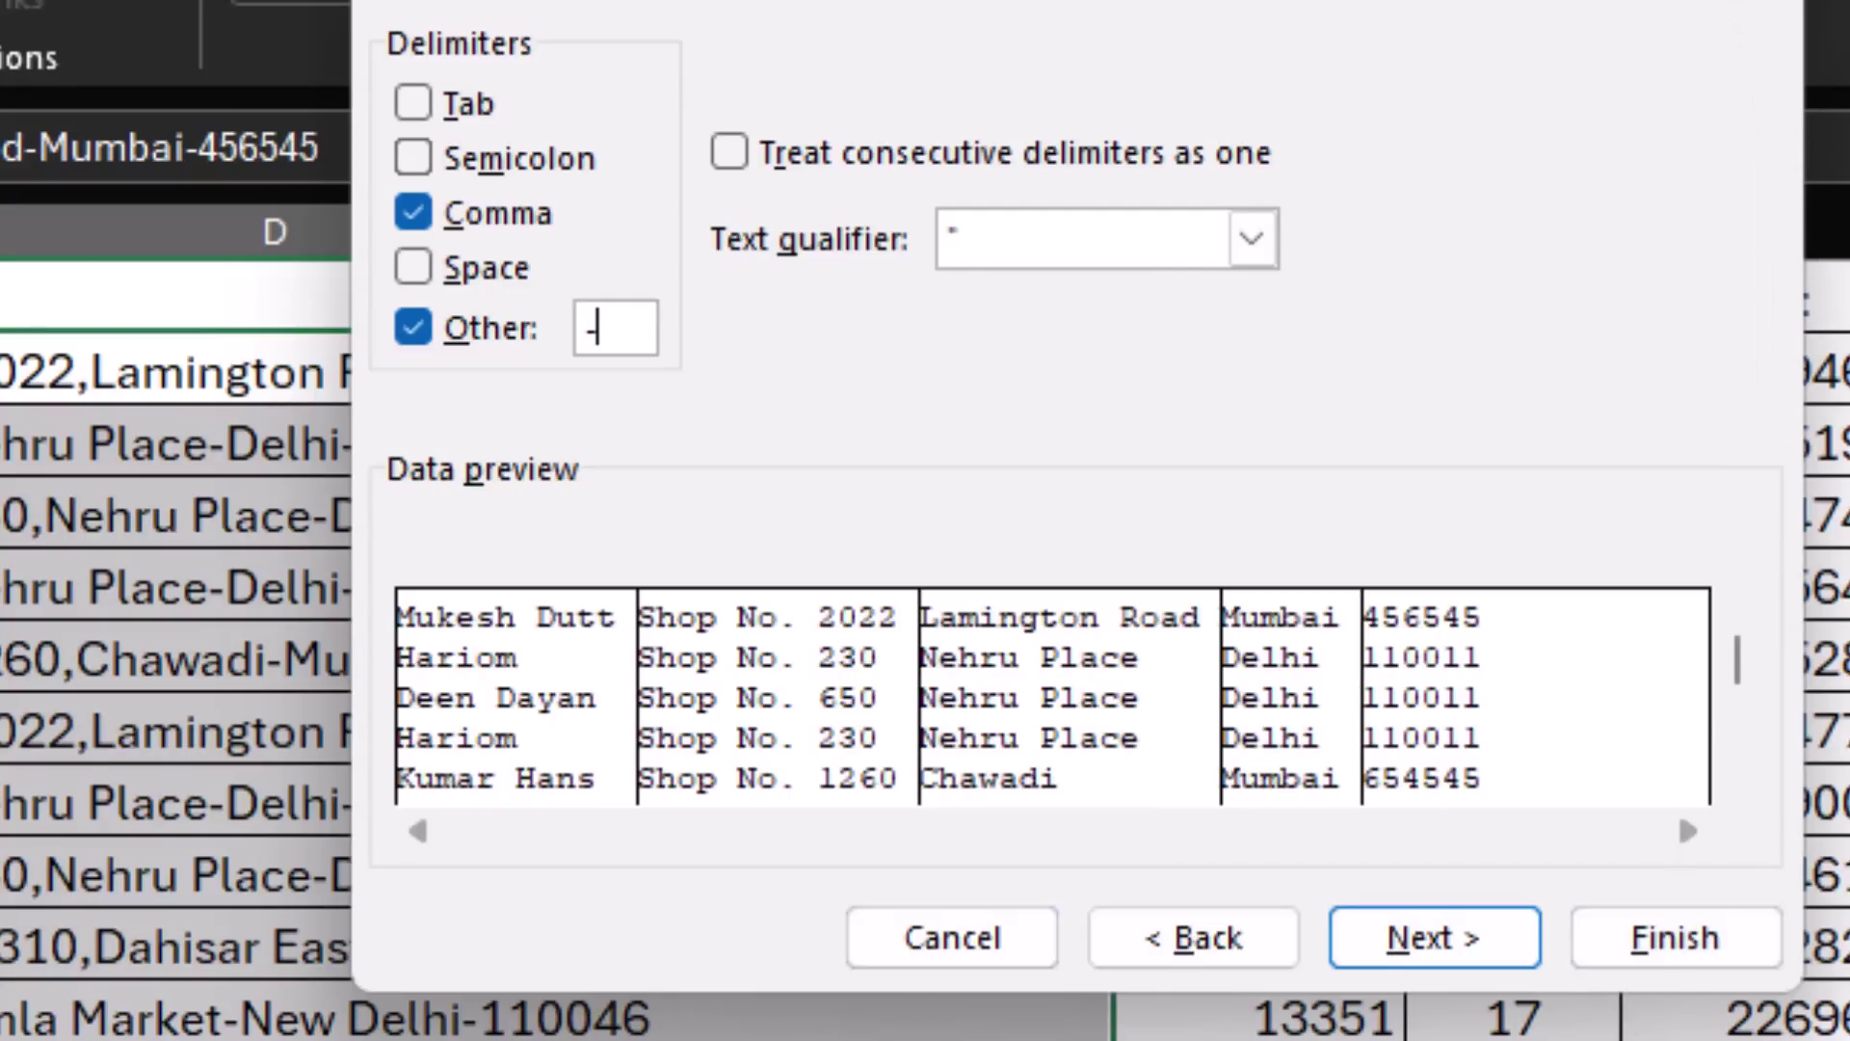
key(Escape)
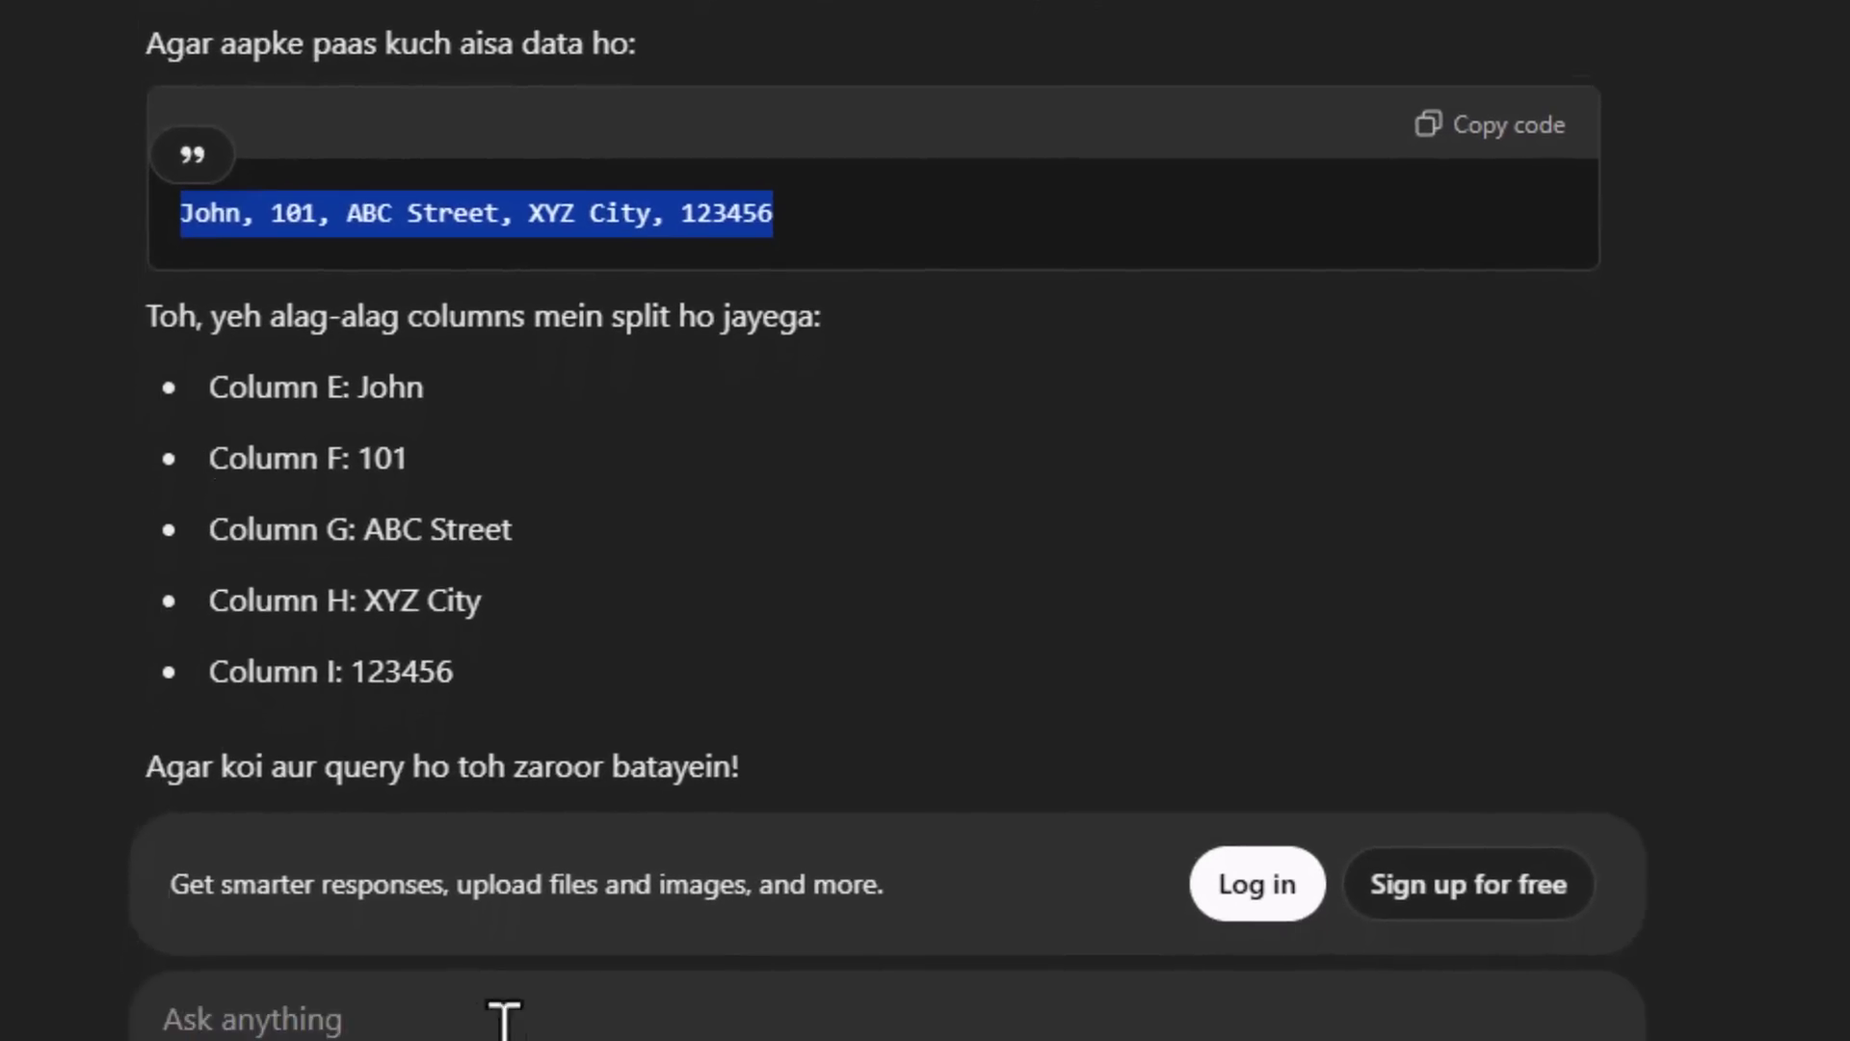
Switch to ChatGPT and ask the column D splitting question again, ending it with "usko alag alag column me kaise karu formula bato.".
key(ctrl+v)
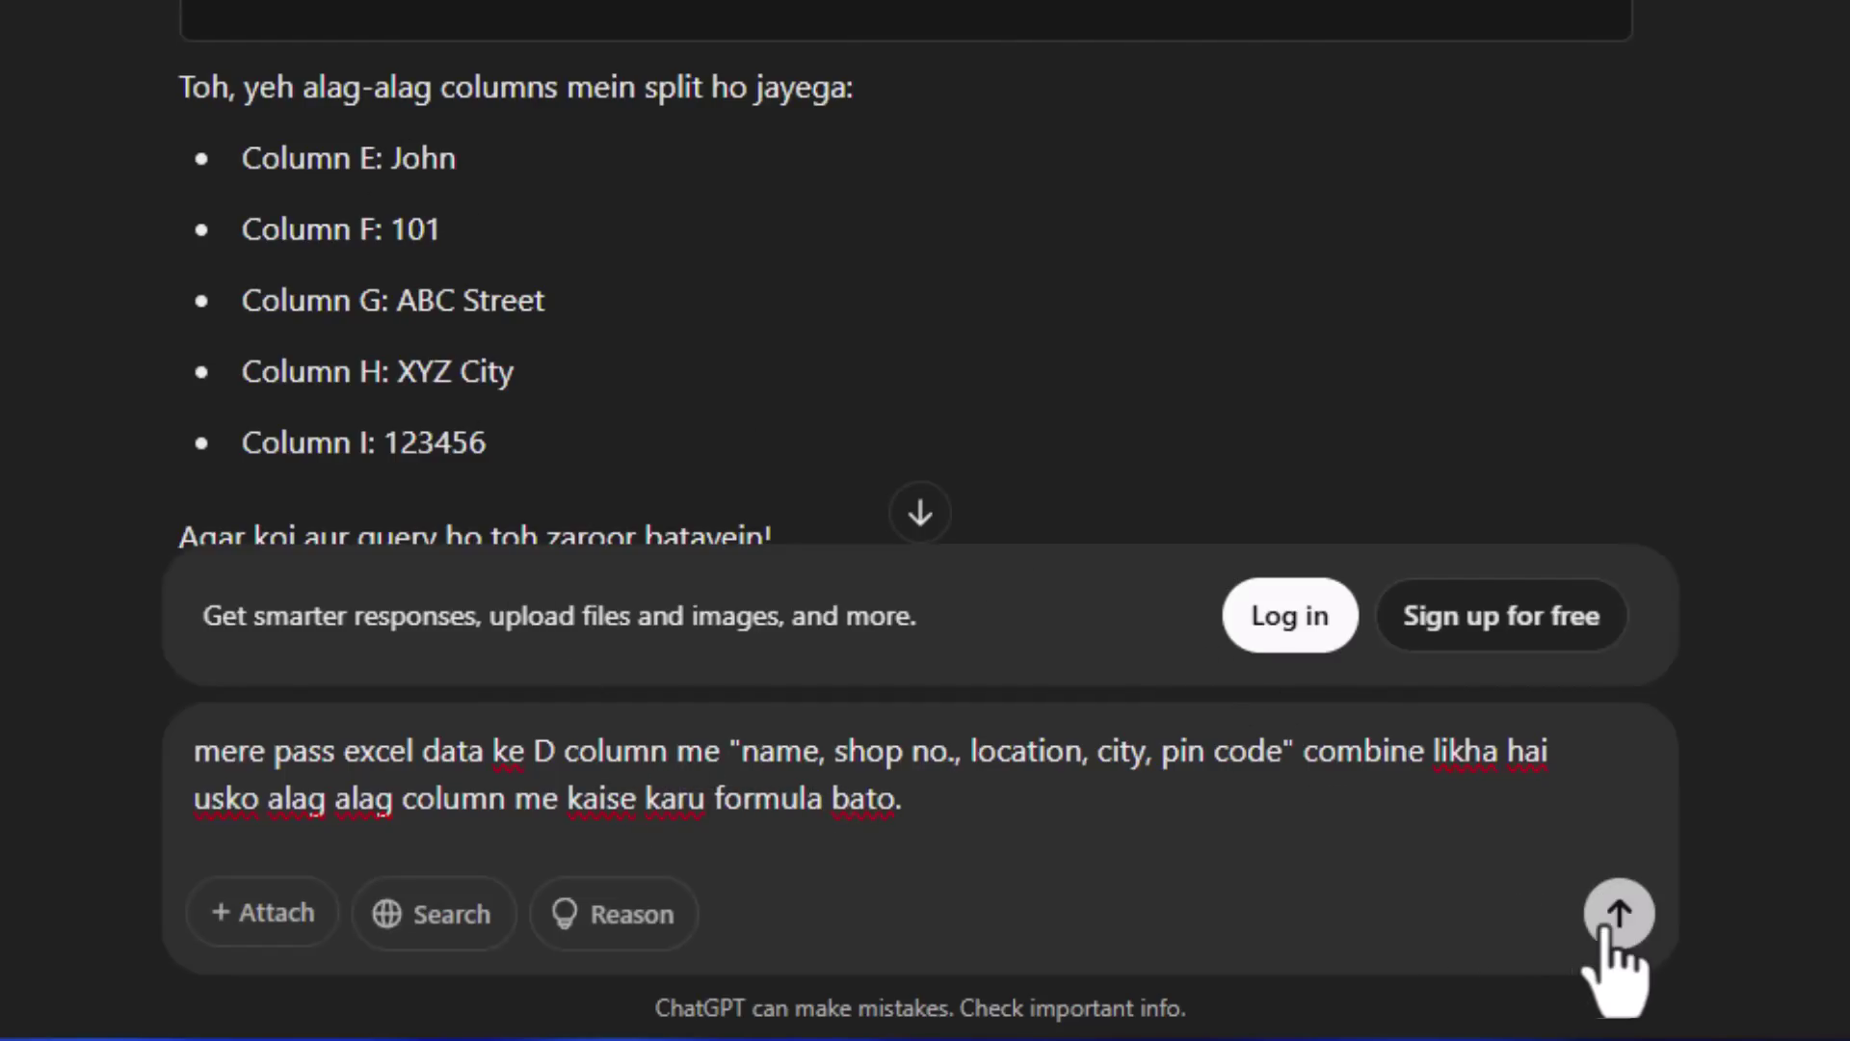
click(1610, 923)
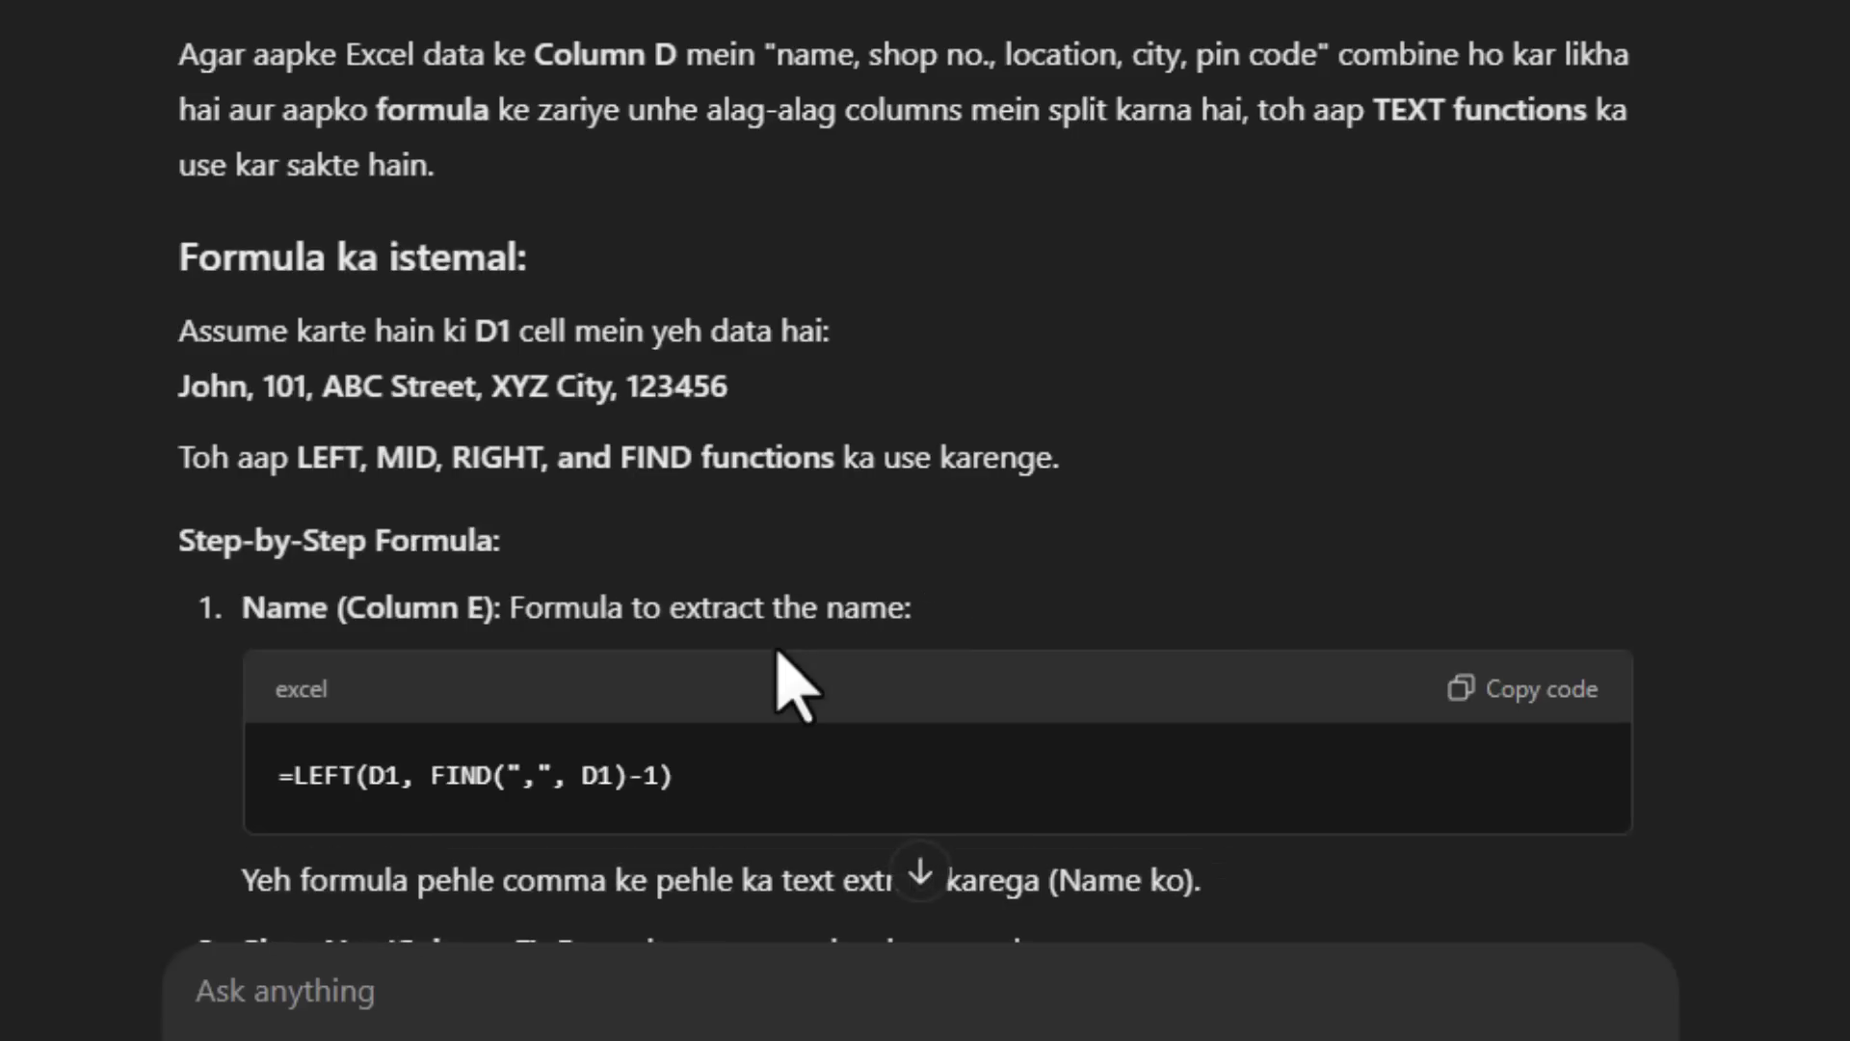
Examine ChatGPT's answer with the formulas for extracting name, shop number, location, city and pin code, including its example and tips.
scroll(783, 673, down, 4)
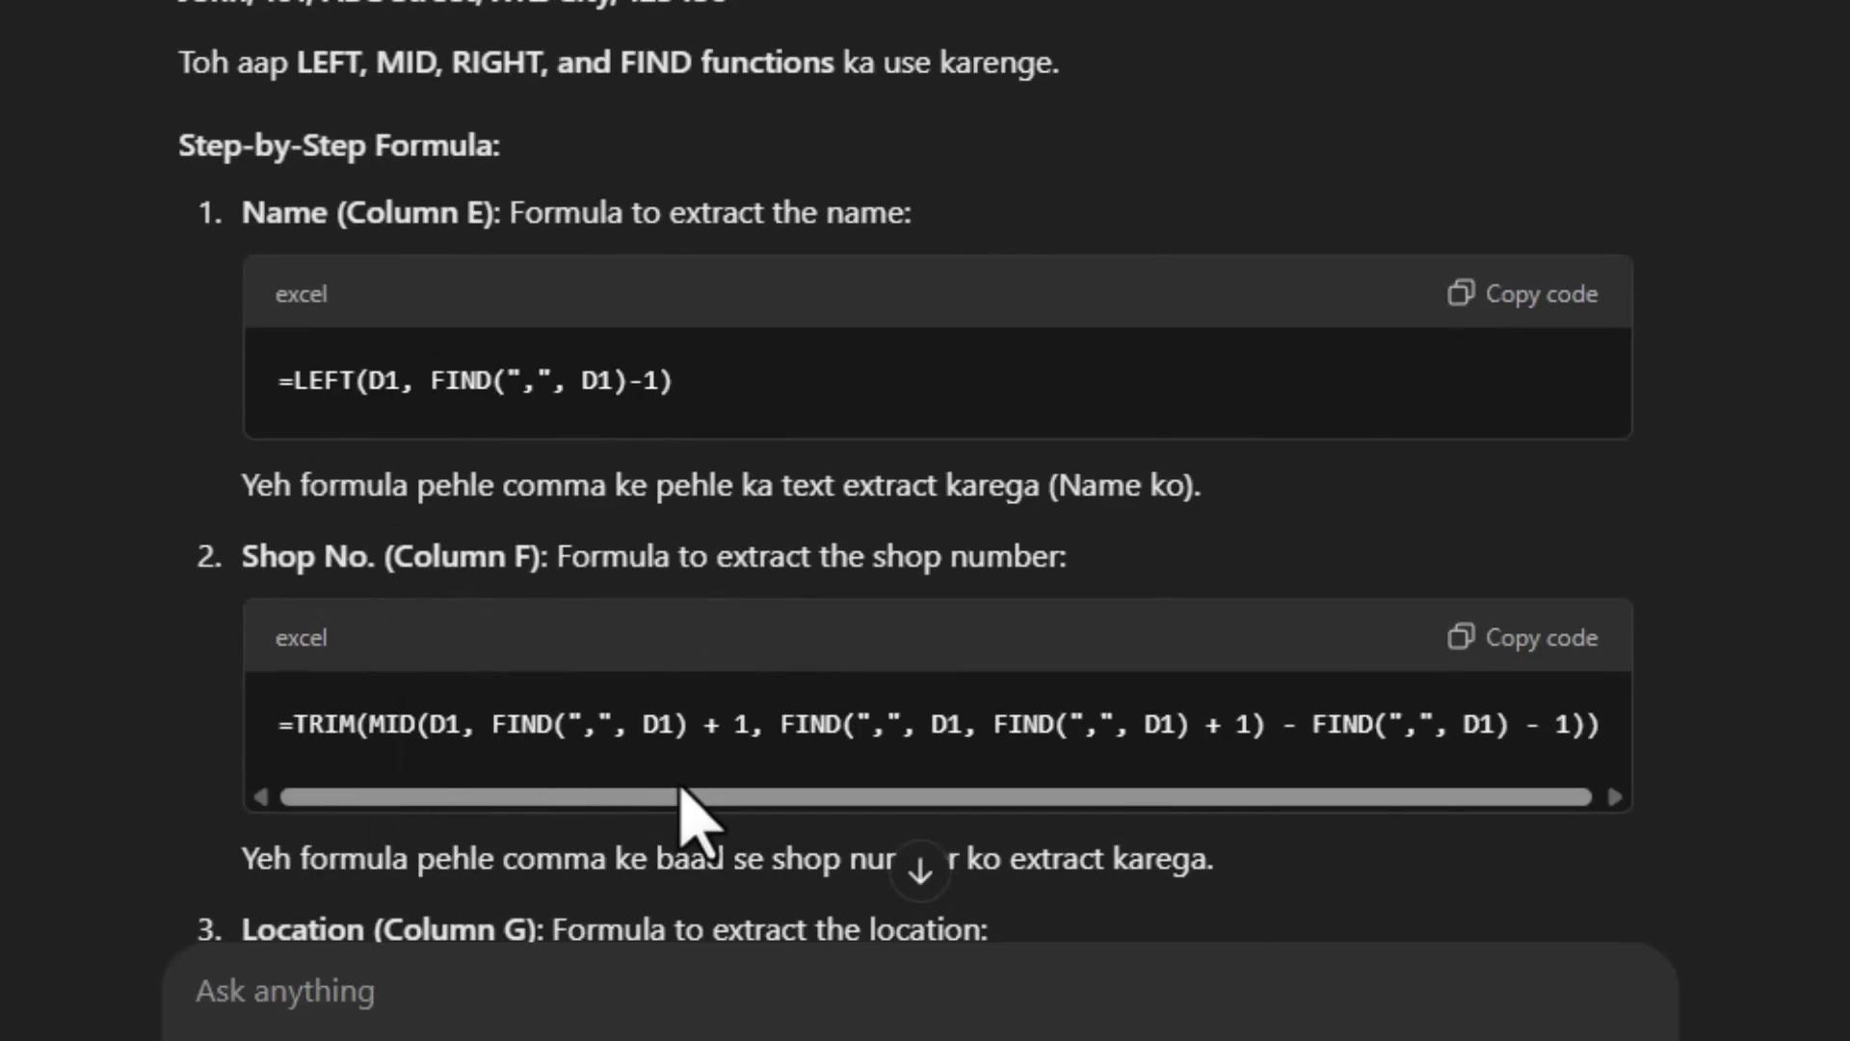
scroll(699, 818, down, 3)
scroll(682, 790, down, 3)
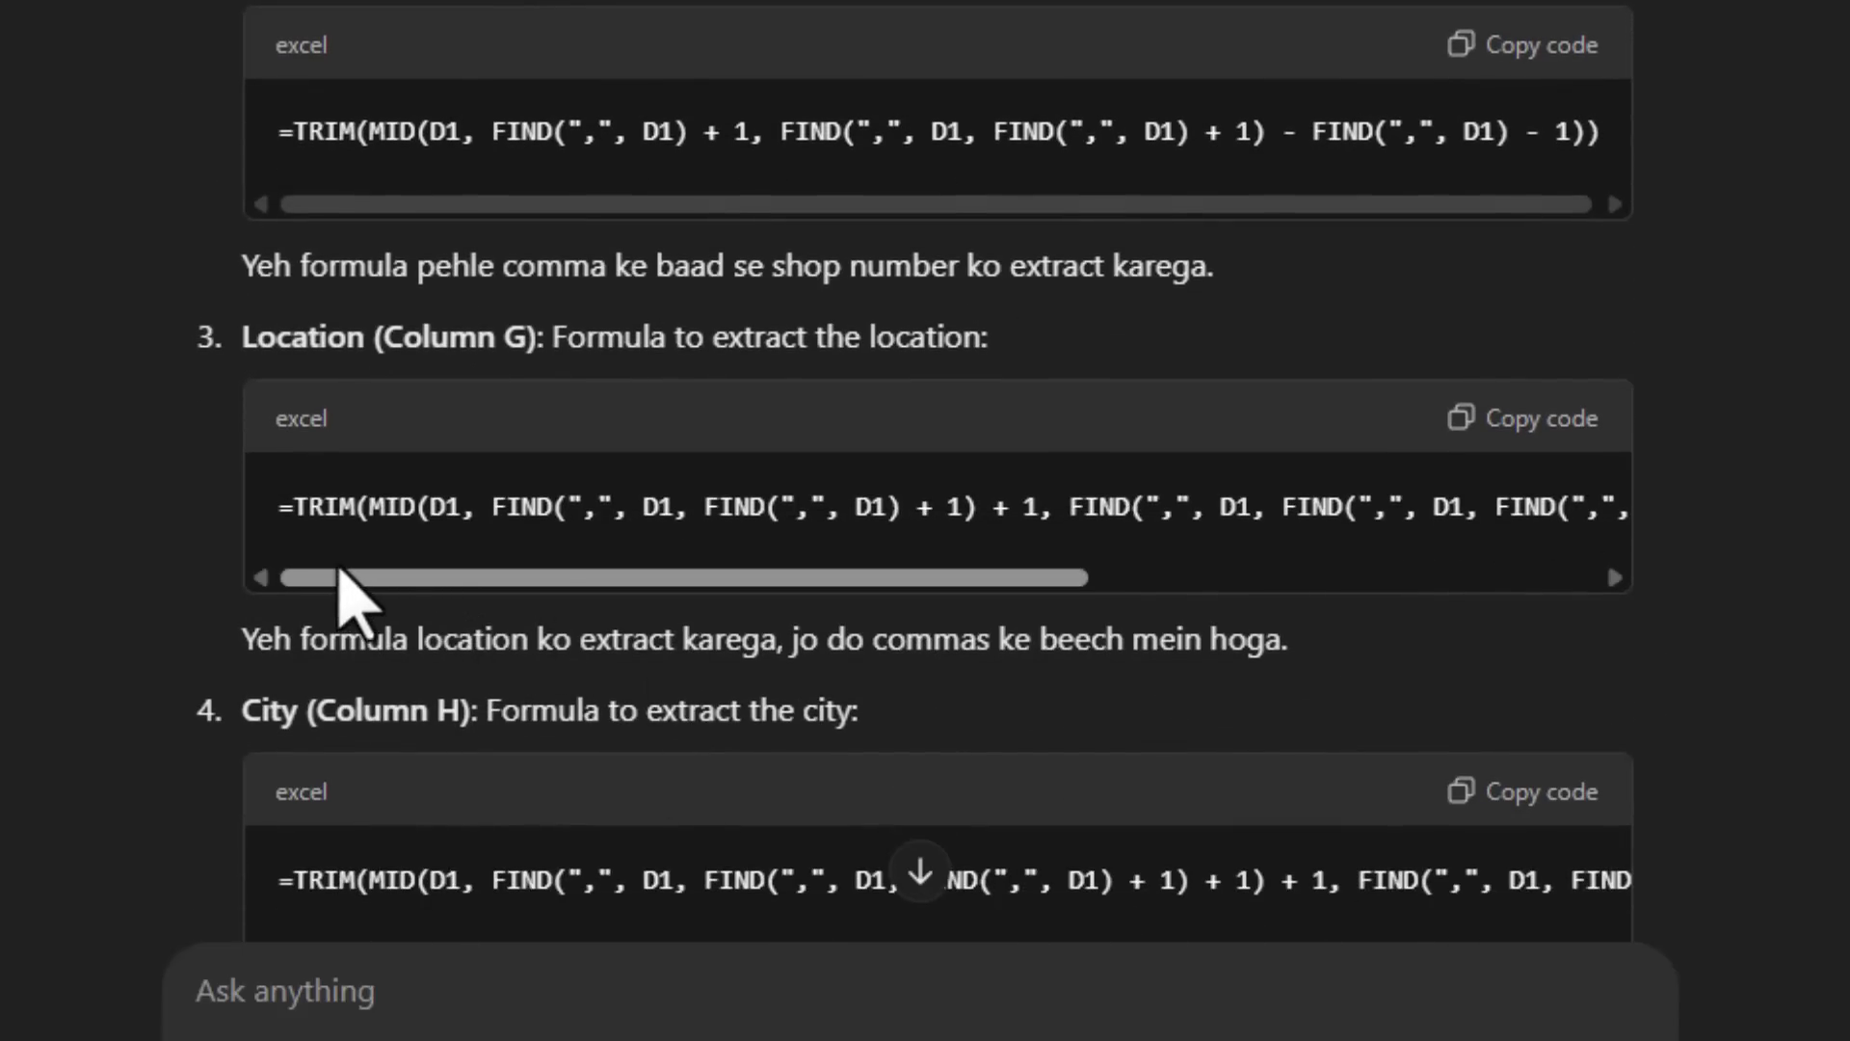
scroll(718, 586, down, 3)
scroll(578, 590, down, 2)
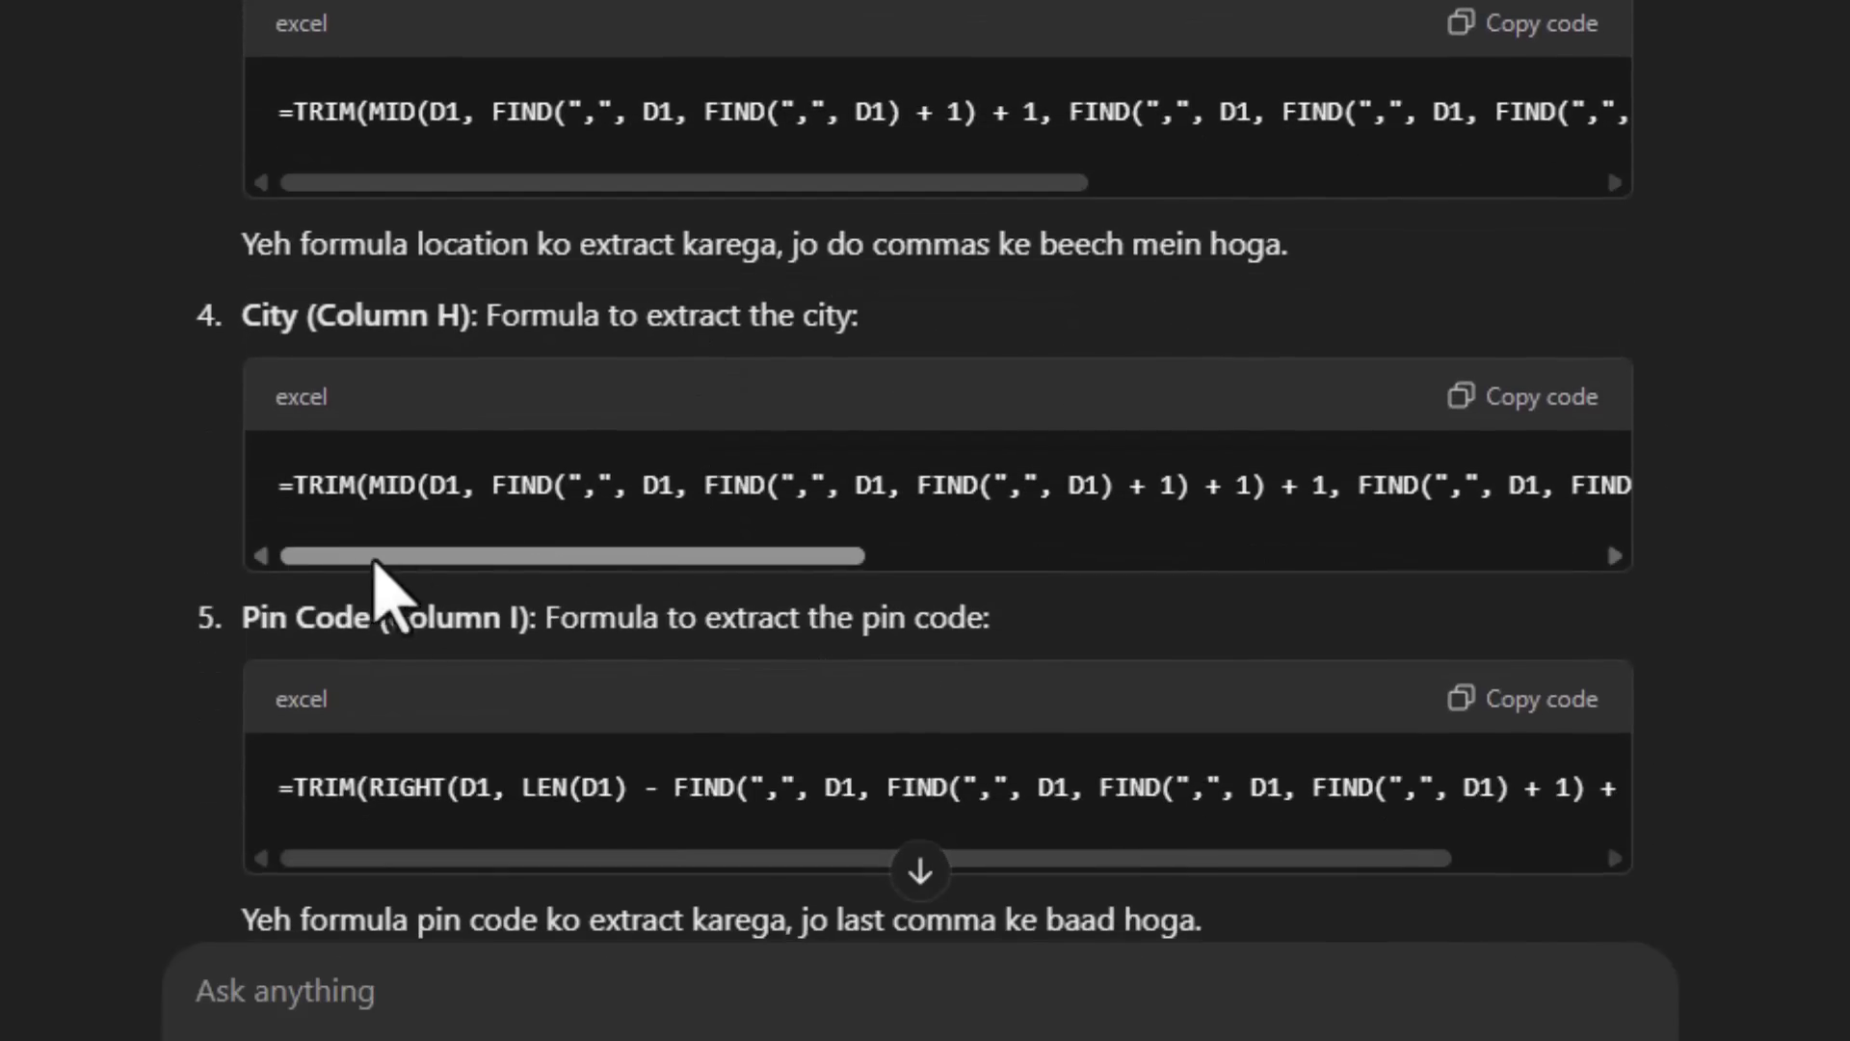
scroll(800, 562, down, 2)
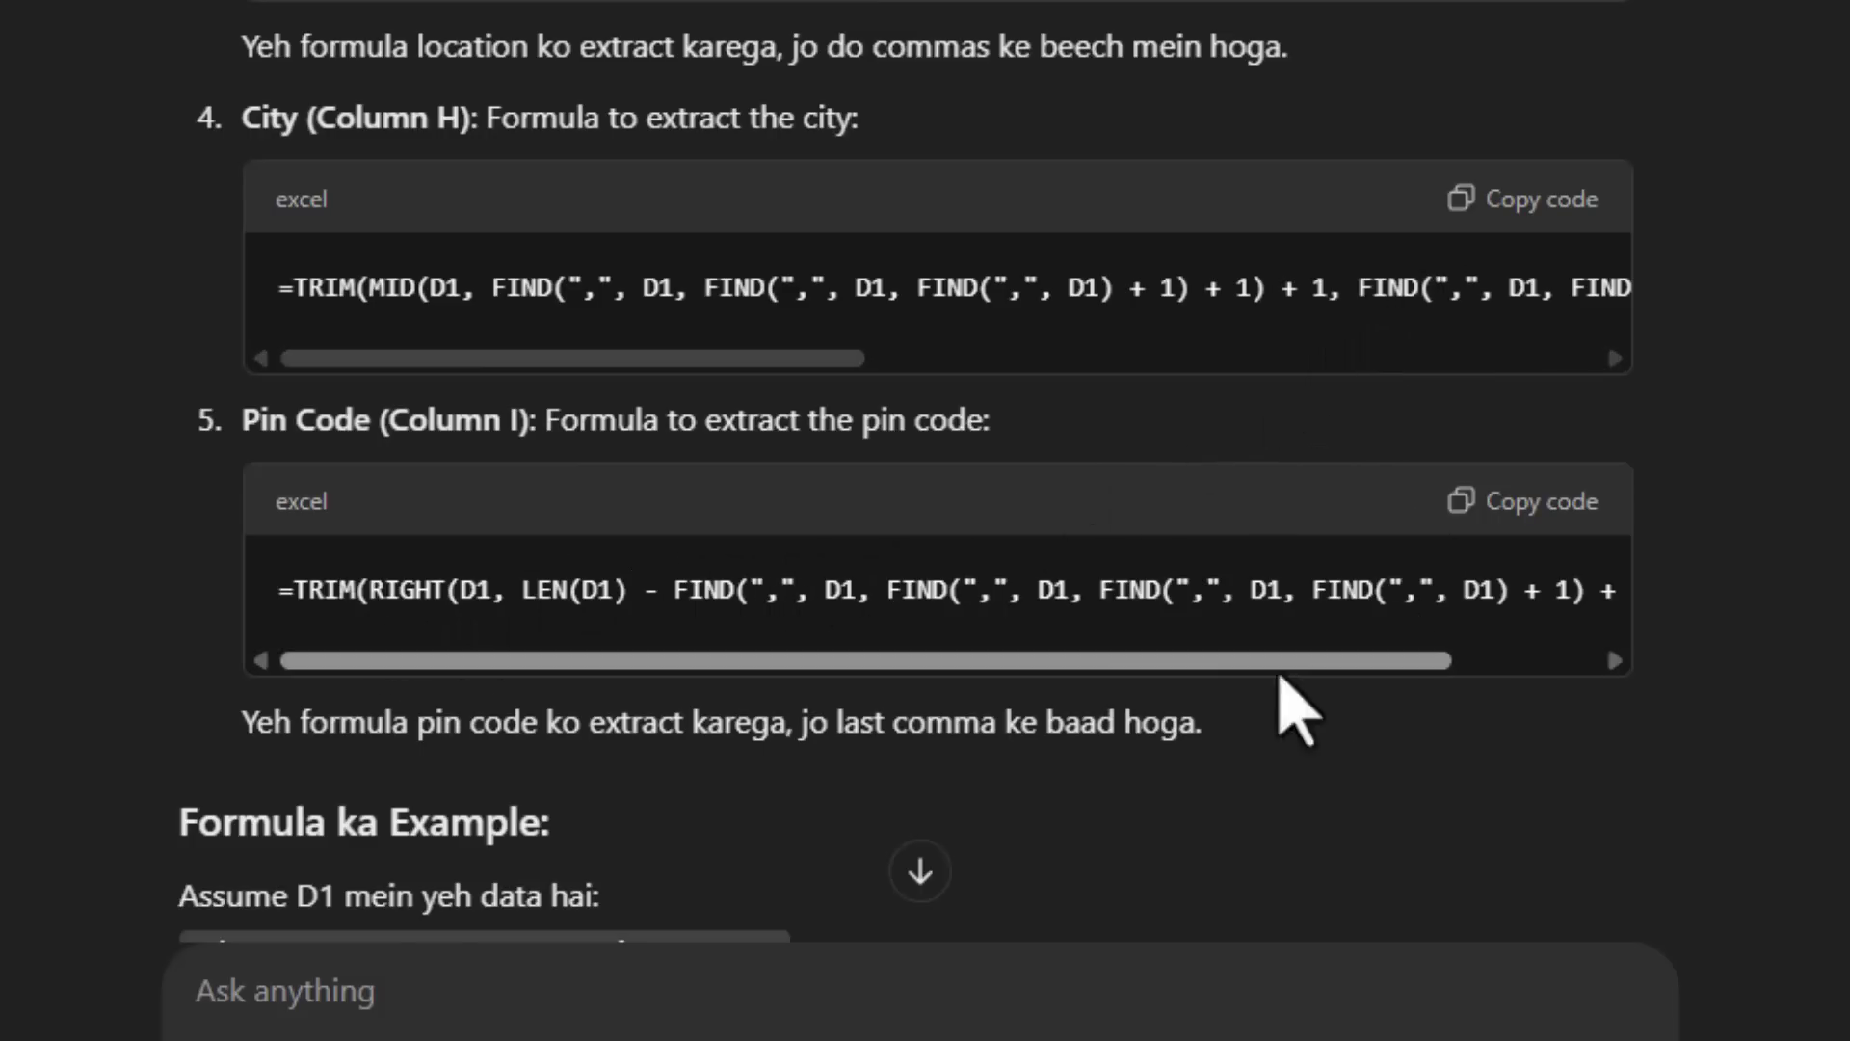
scroll(876, 690, down, 6)
scroll(877, 677, down, 5)
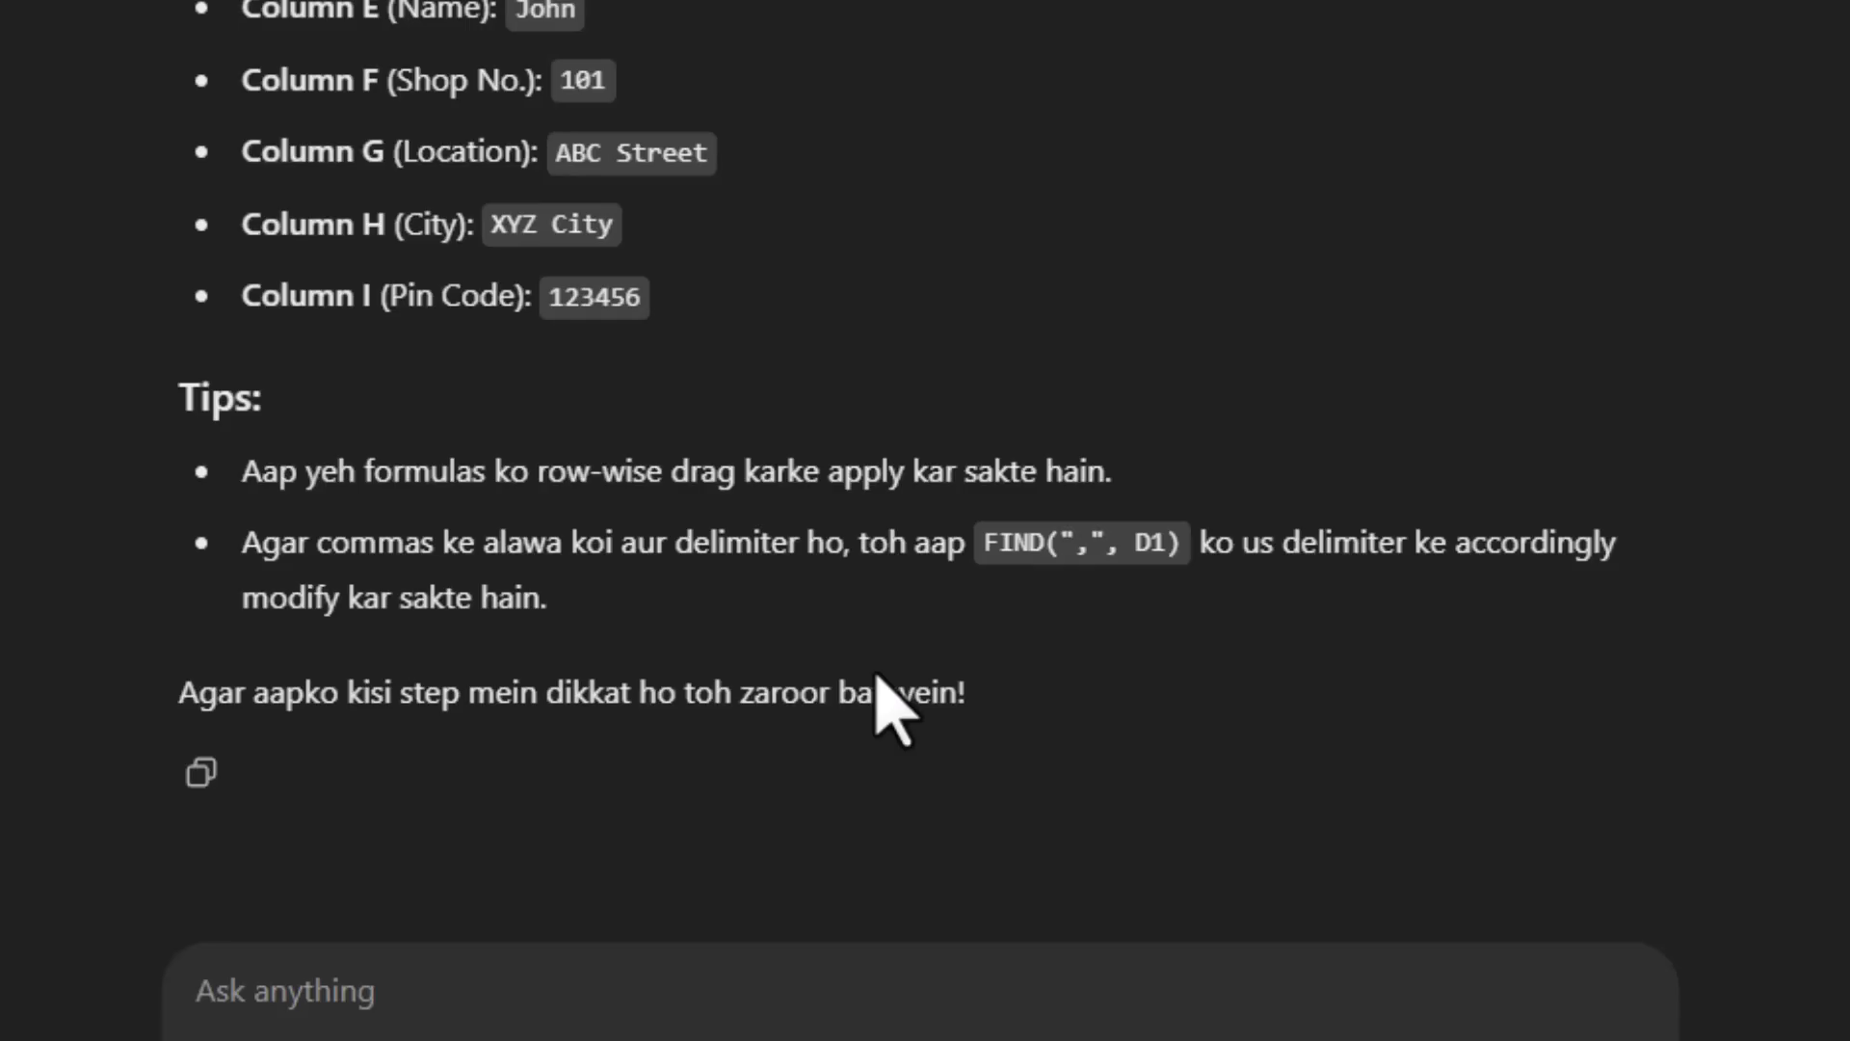
scroll(888, 701, up, 18)
scroll(877, 677, up, 8)
scroll(877, 677, down, 6)
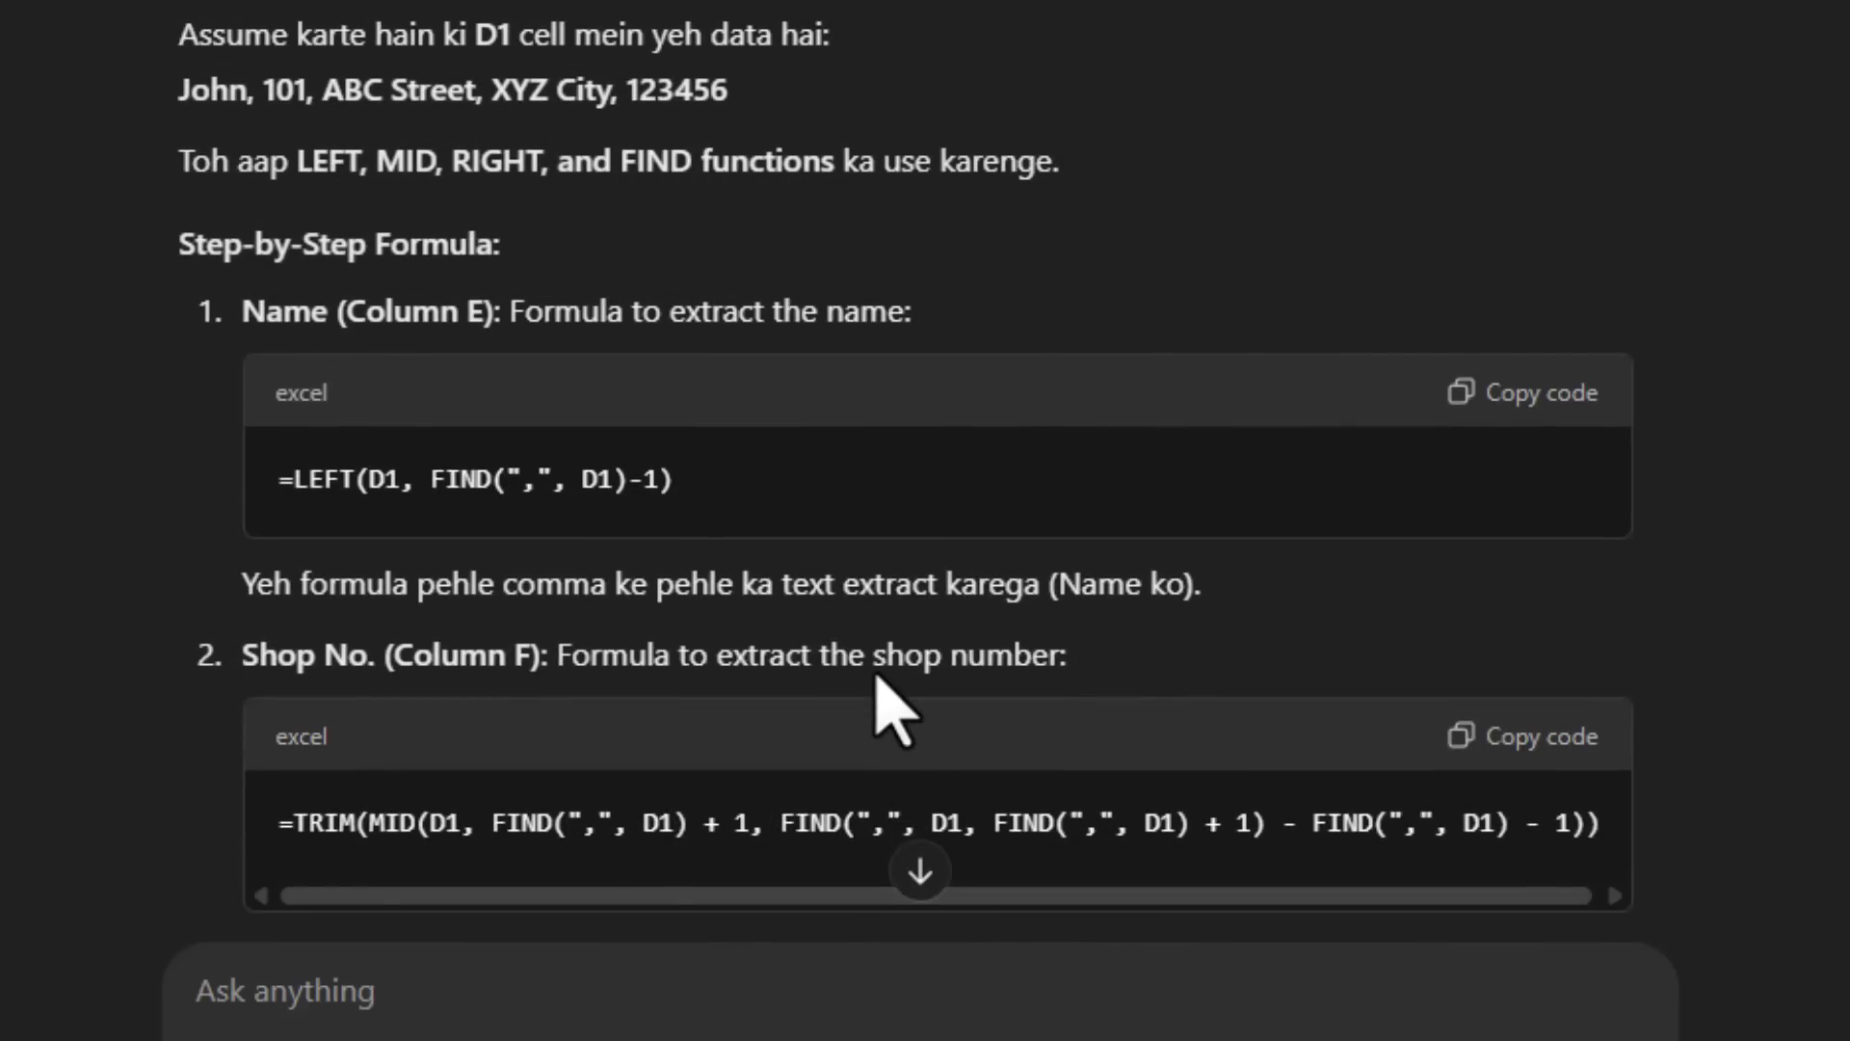
scroll(824, 520, down, 4)
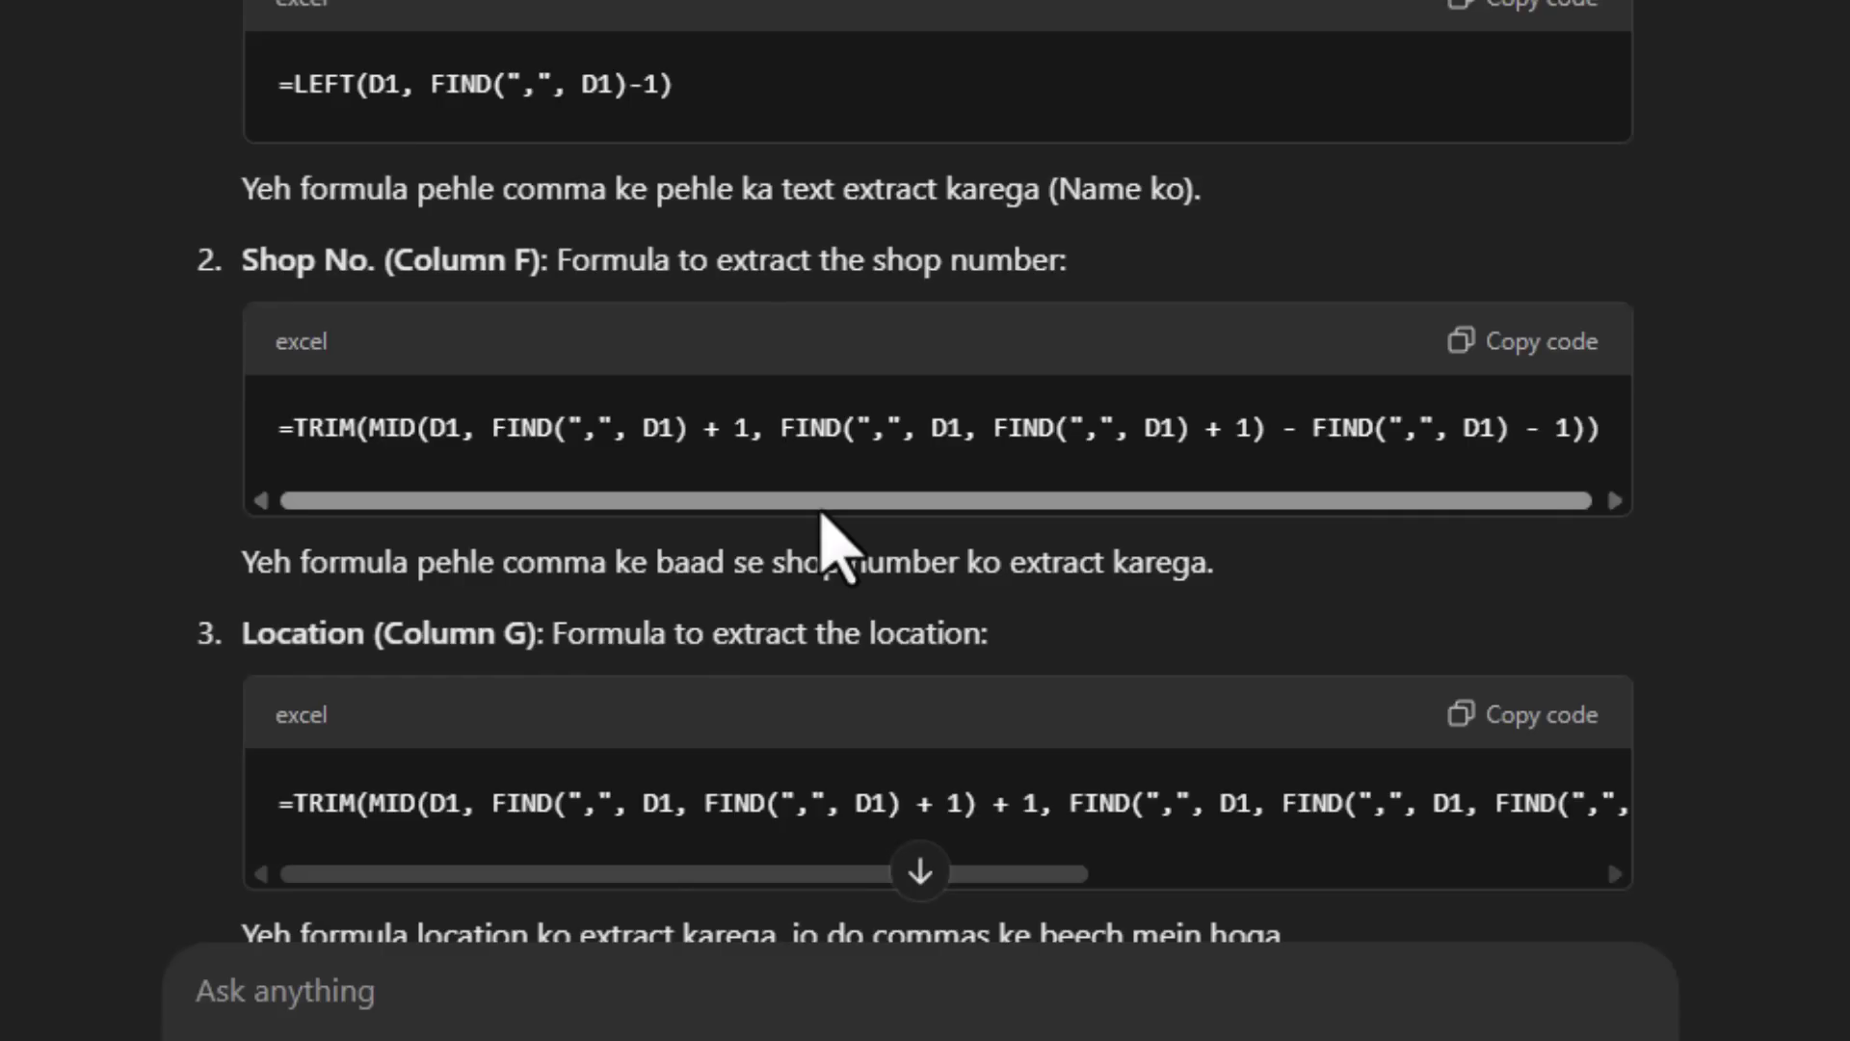
Review the rest of ChatGPT's answer, covering the step-by-step formulas for columns E to I, the expected results and the tips.
scroll(1156, 672, down, 10)
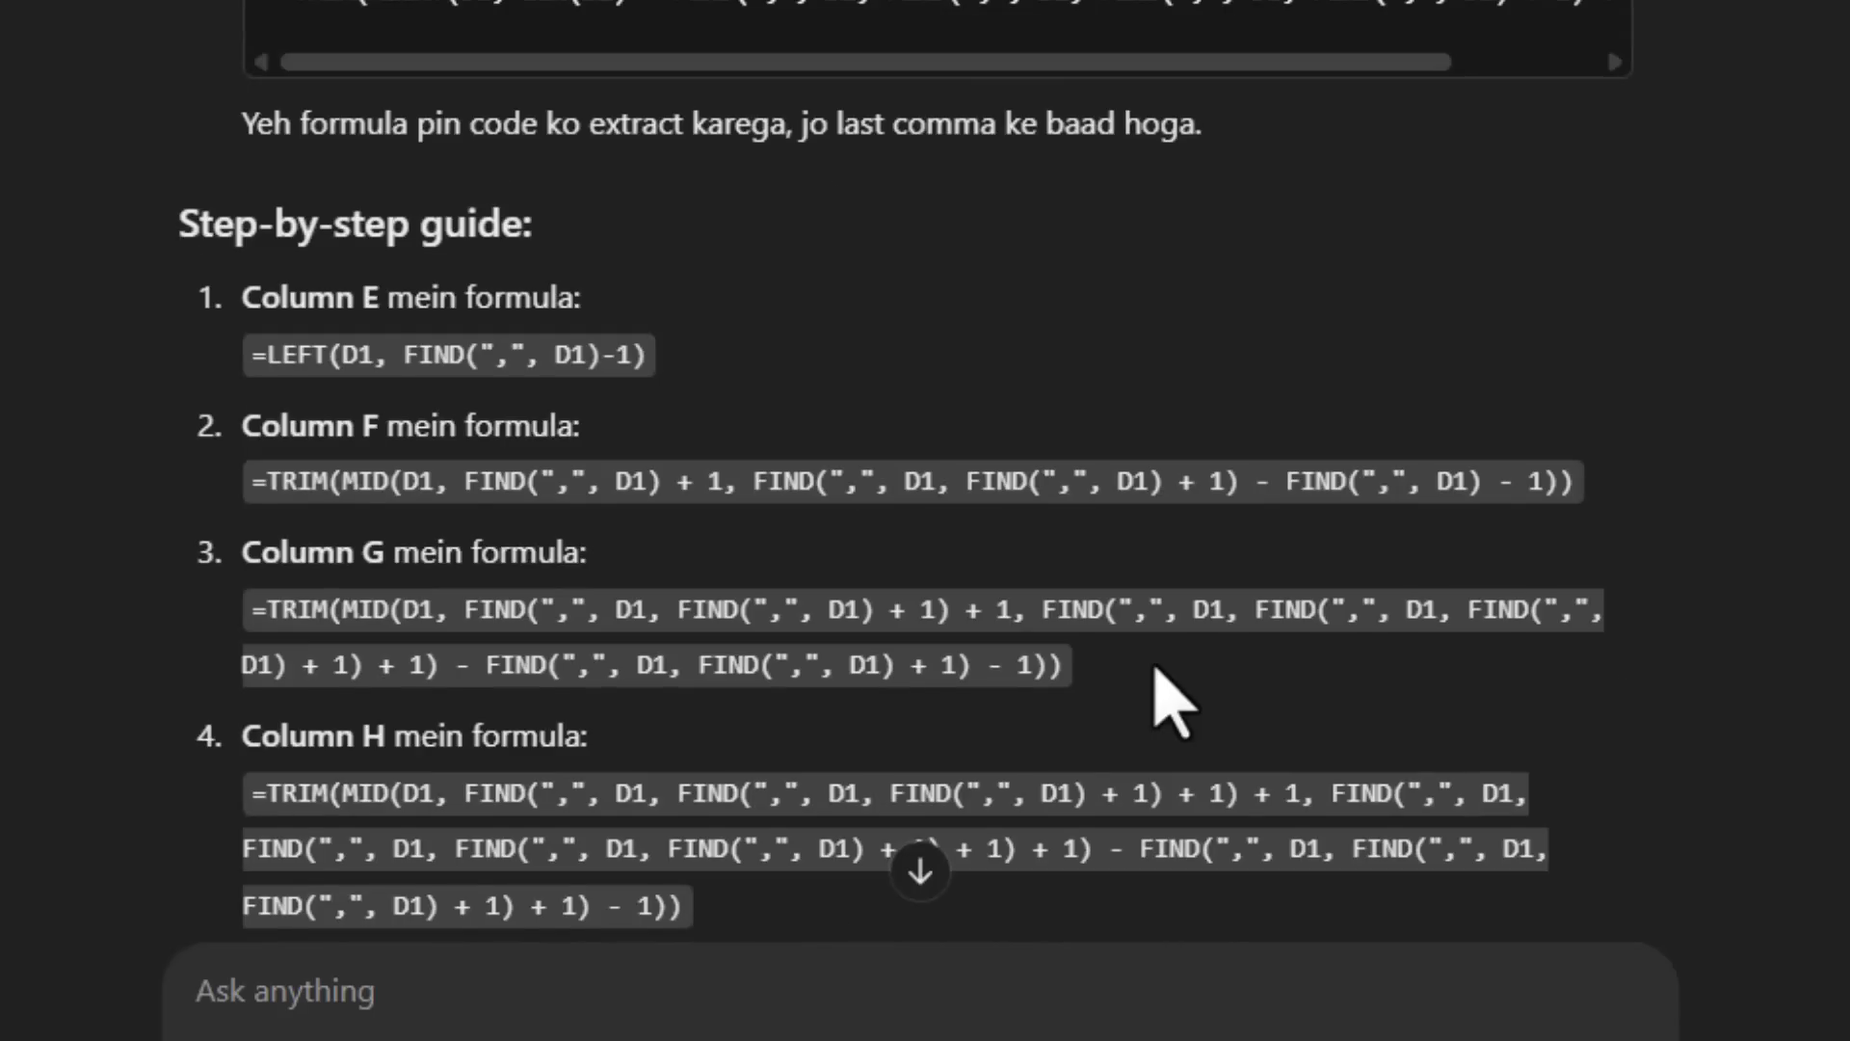
scroll(1174, 704, down, 7)
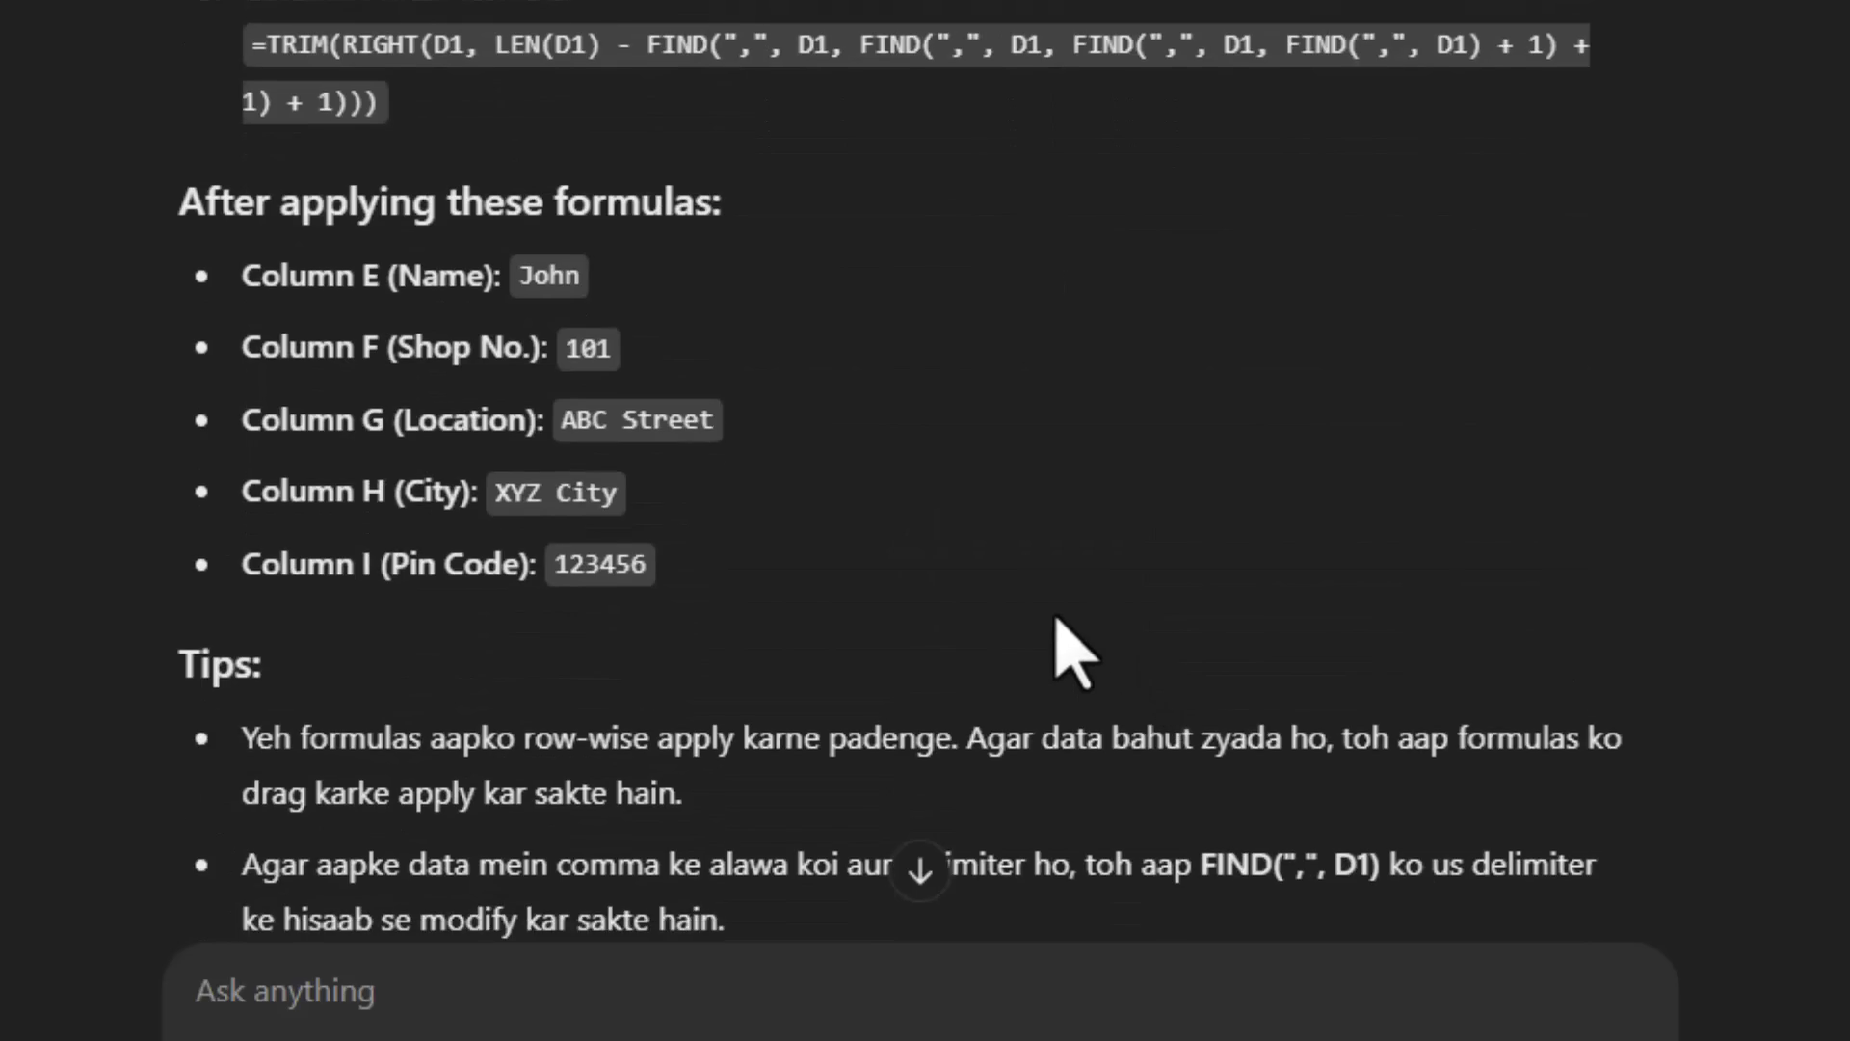
scroll(1016, 602, down, 2)
scroll(1036, 617, up, 9)
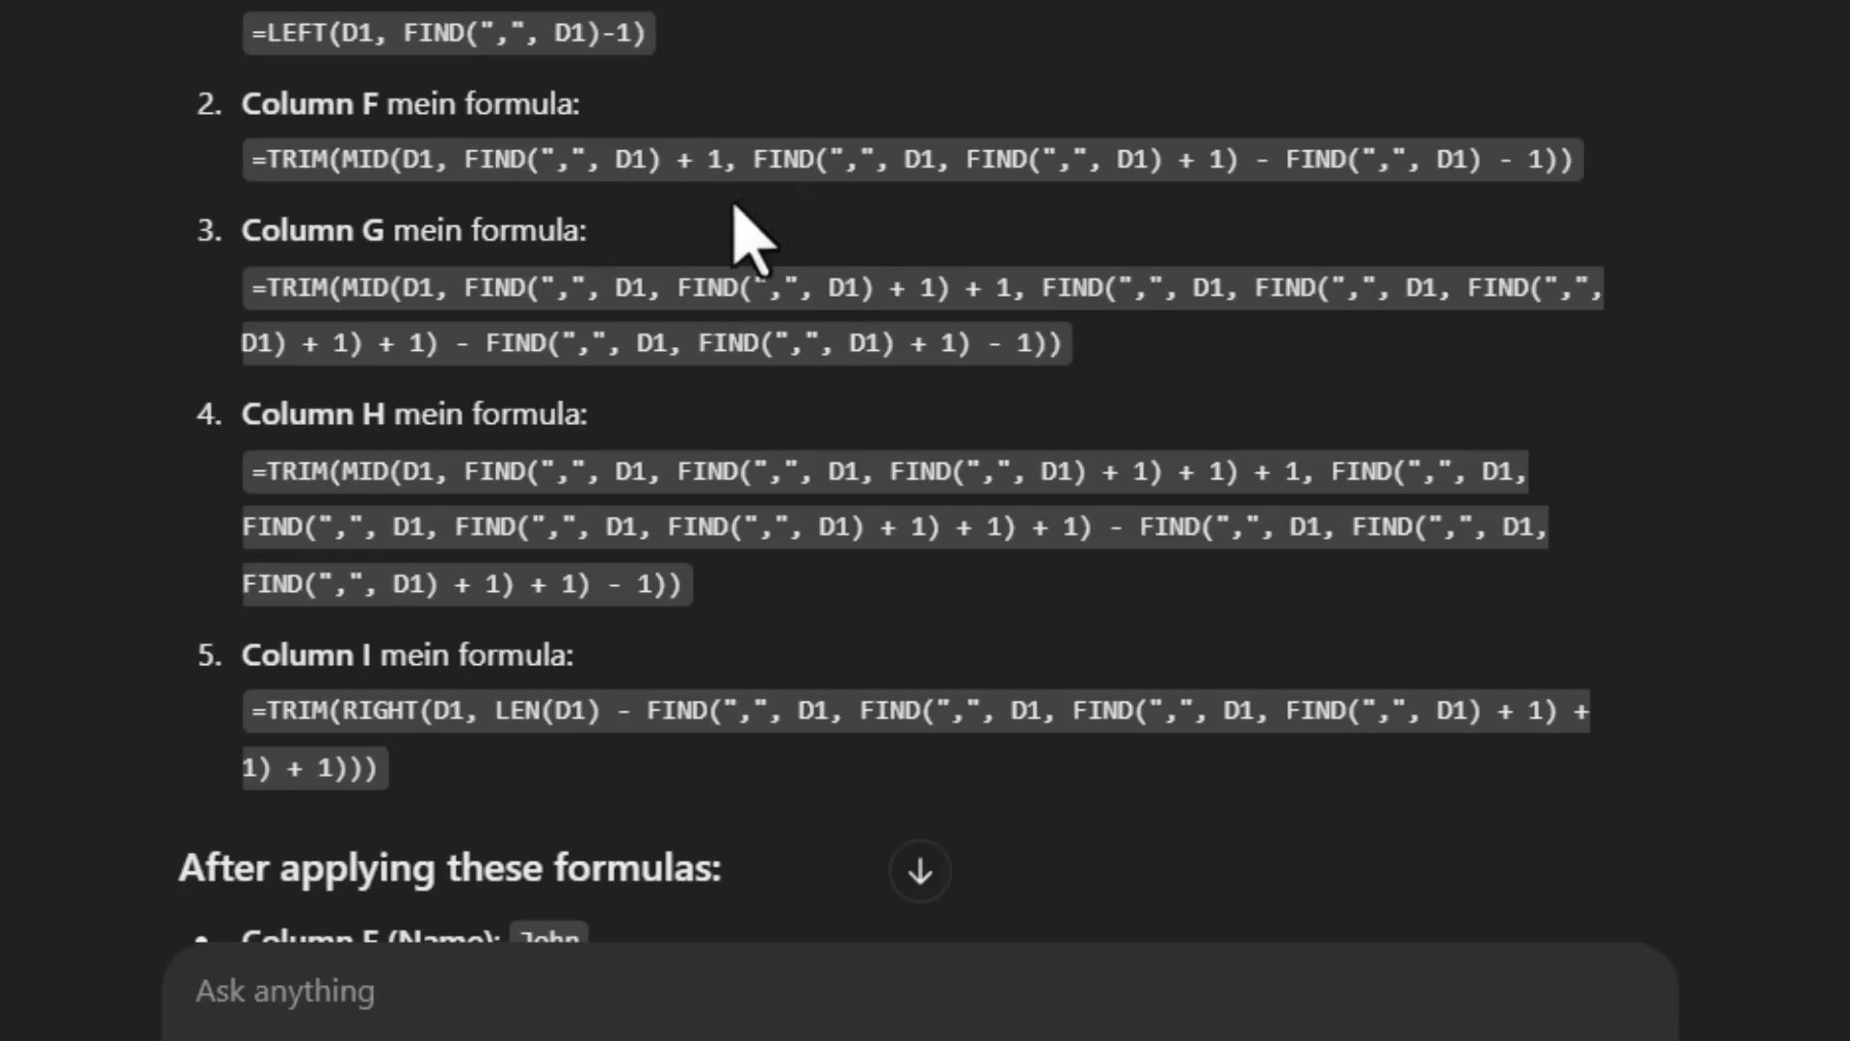
scroll(665, 246, up, 10)
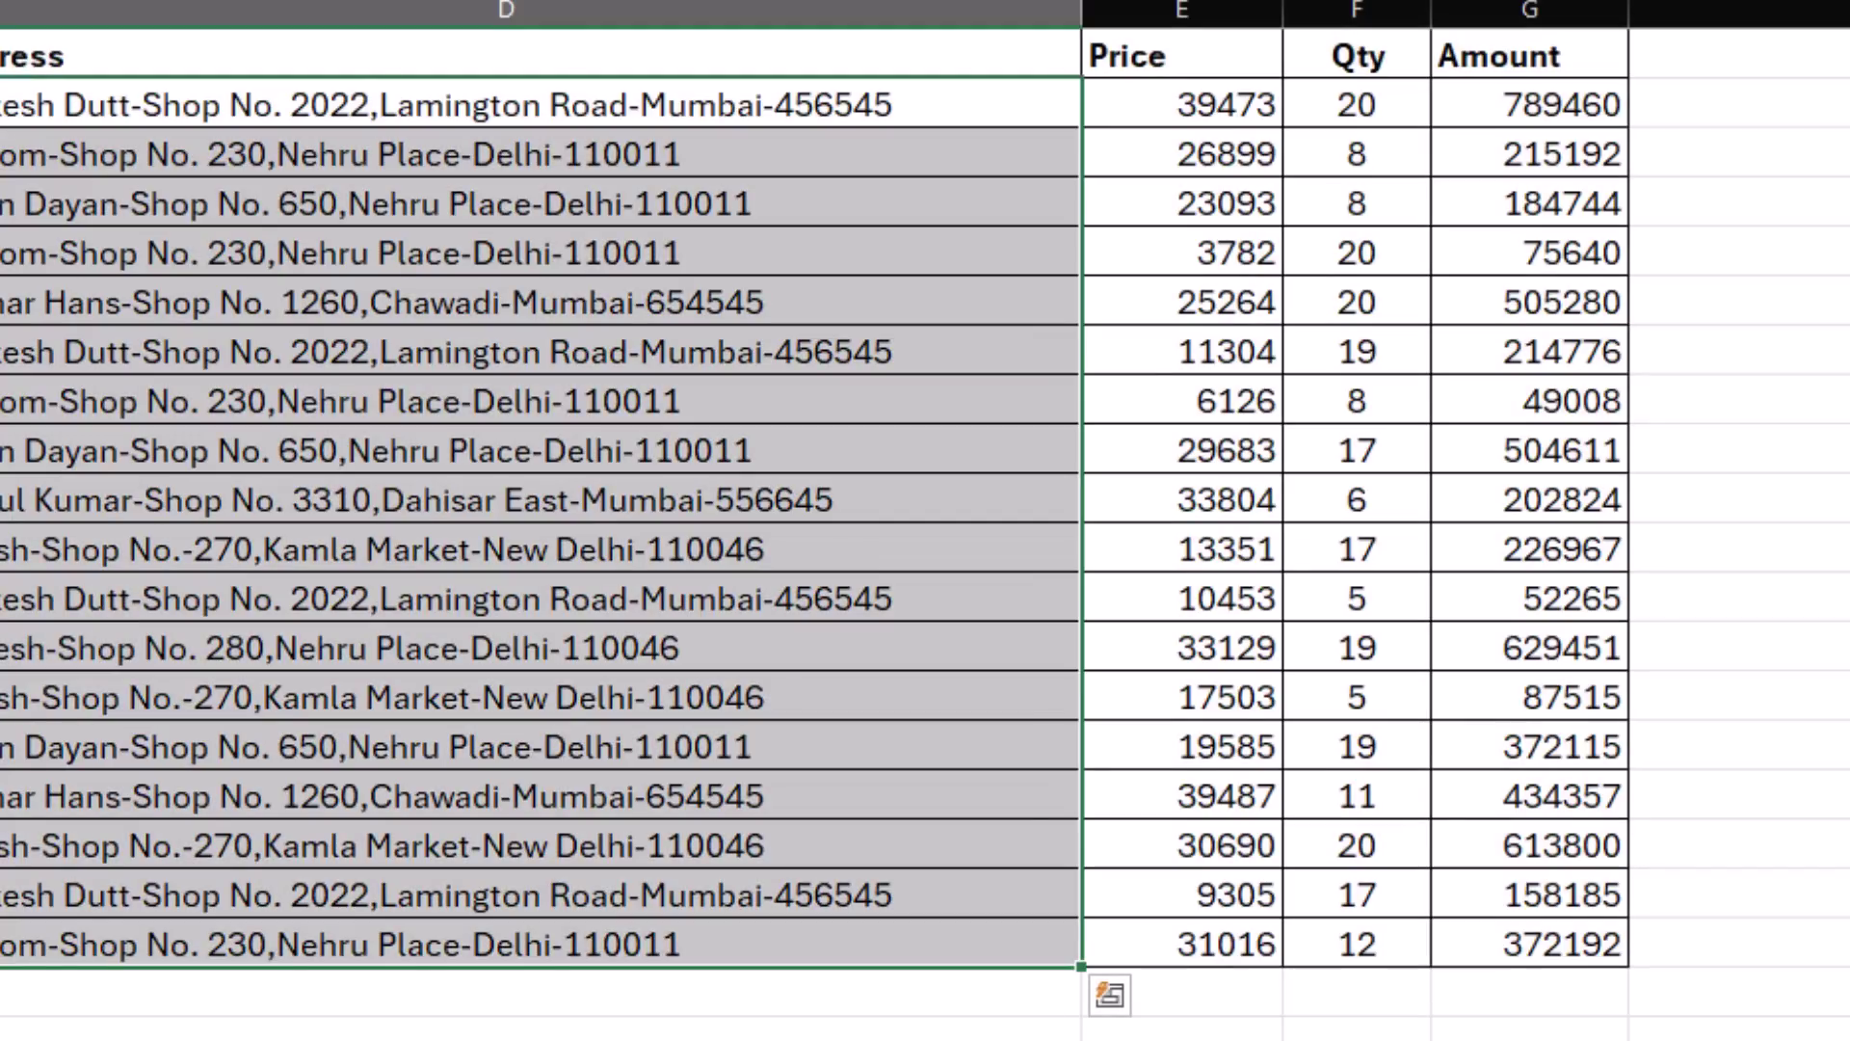
Switch to Excel and split the address in D2 by entering =TEXTSPLIT(D2,{"-",","}) in cell H2.
click(761, 144)
click(776, 108)
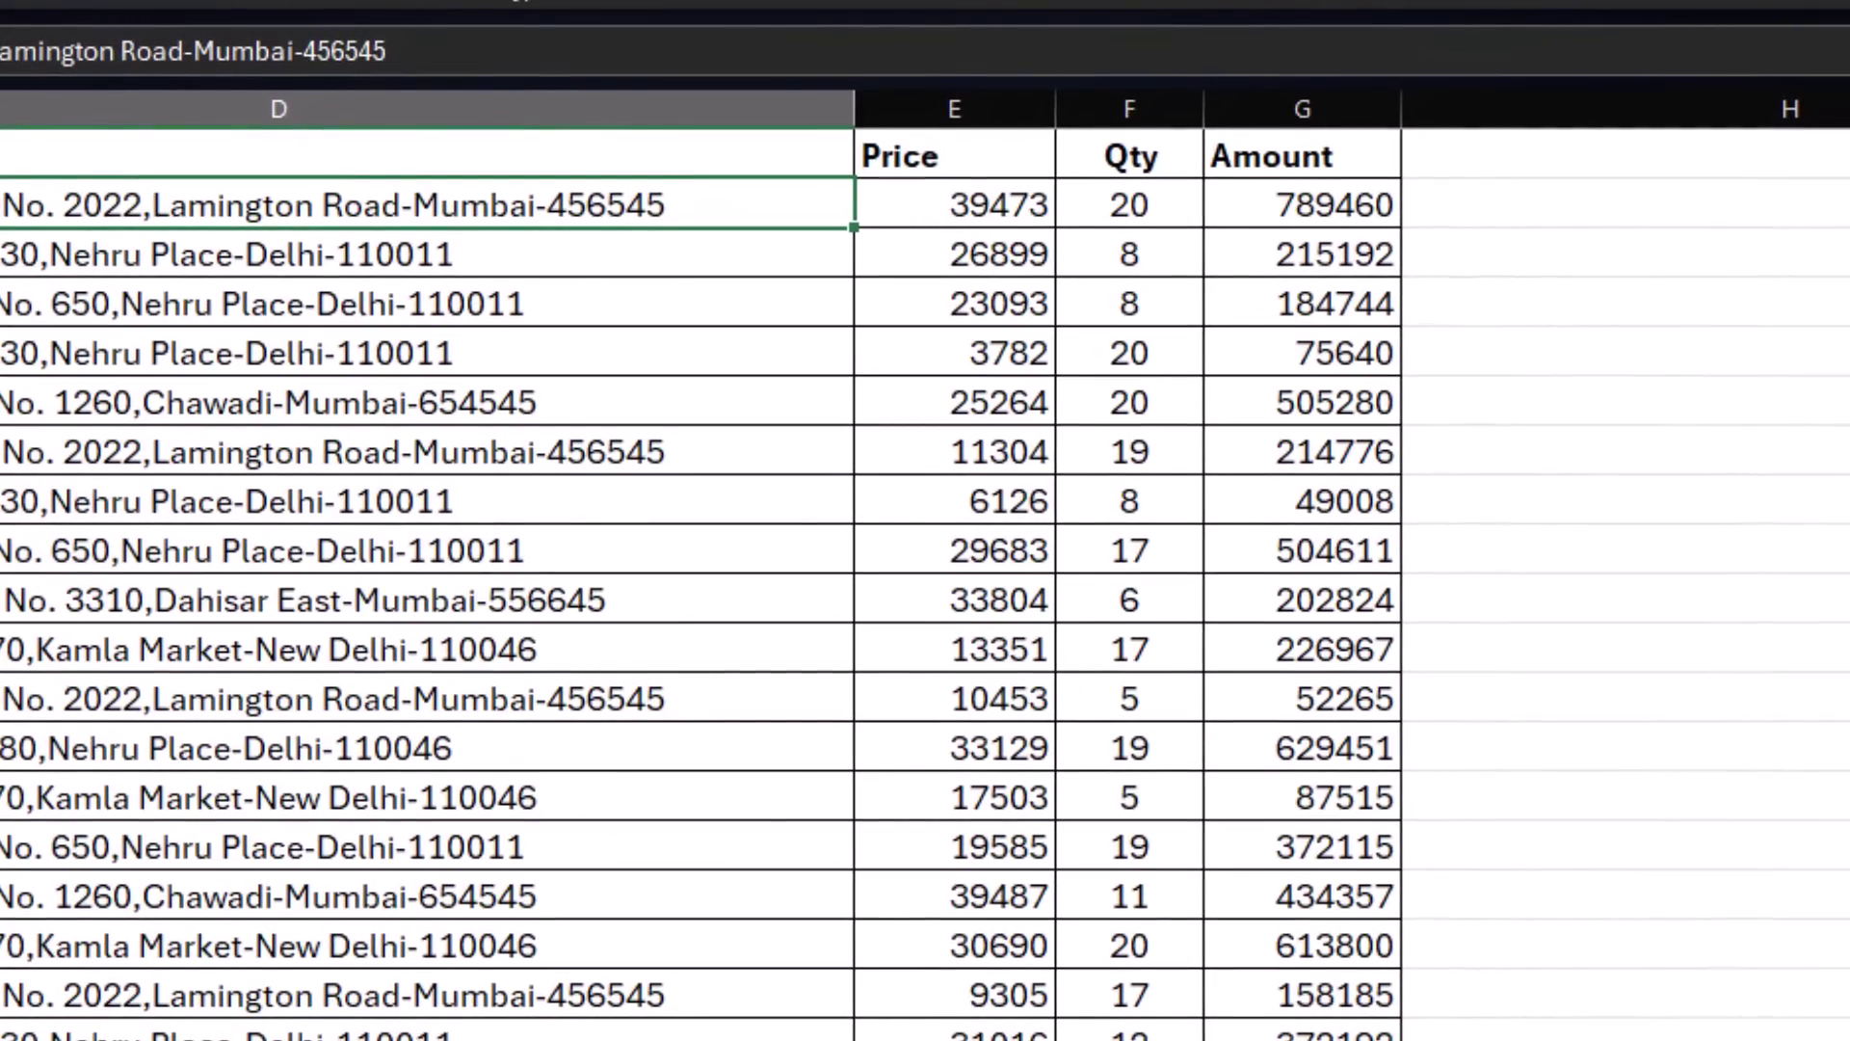
click(1512, 193)
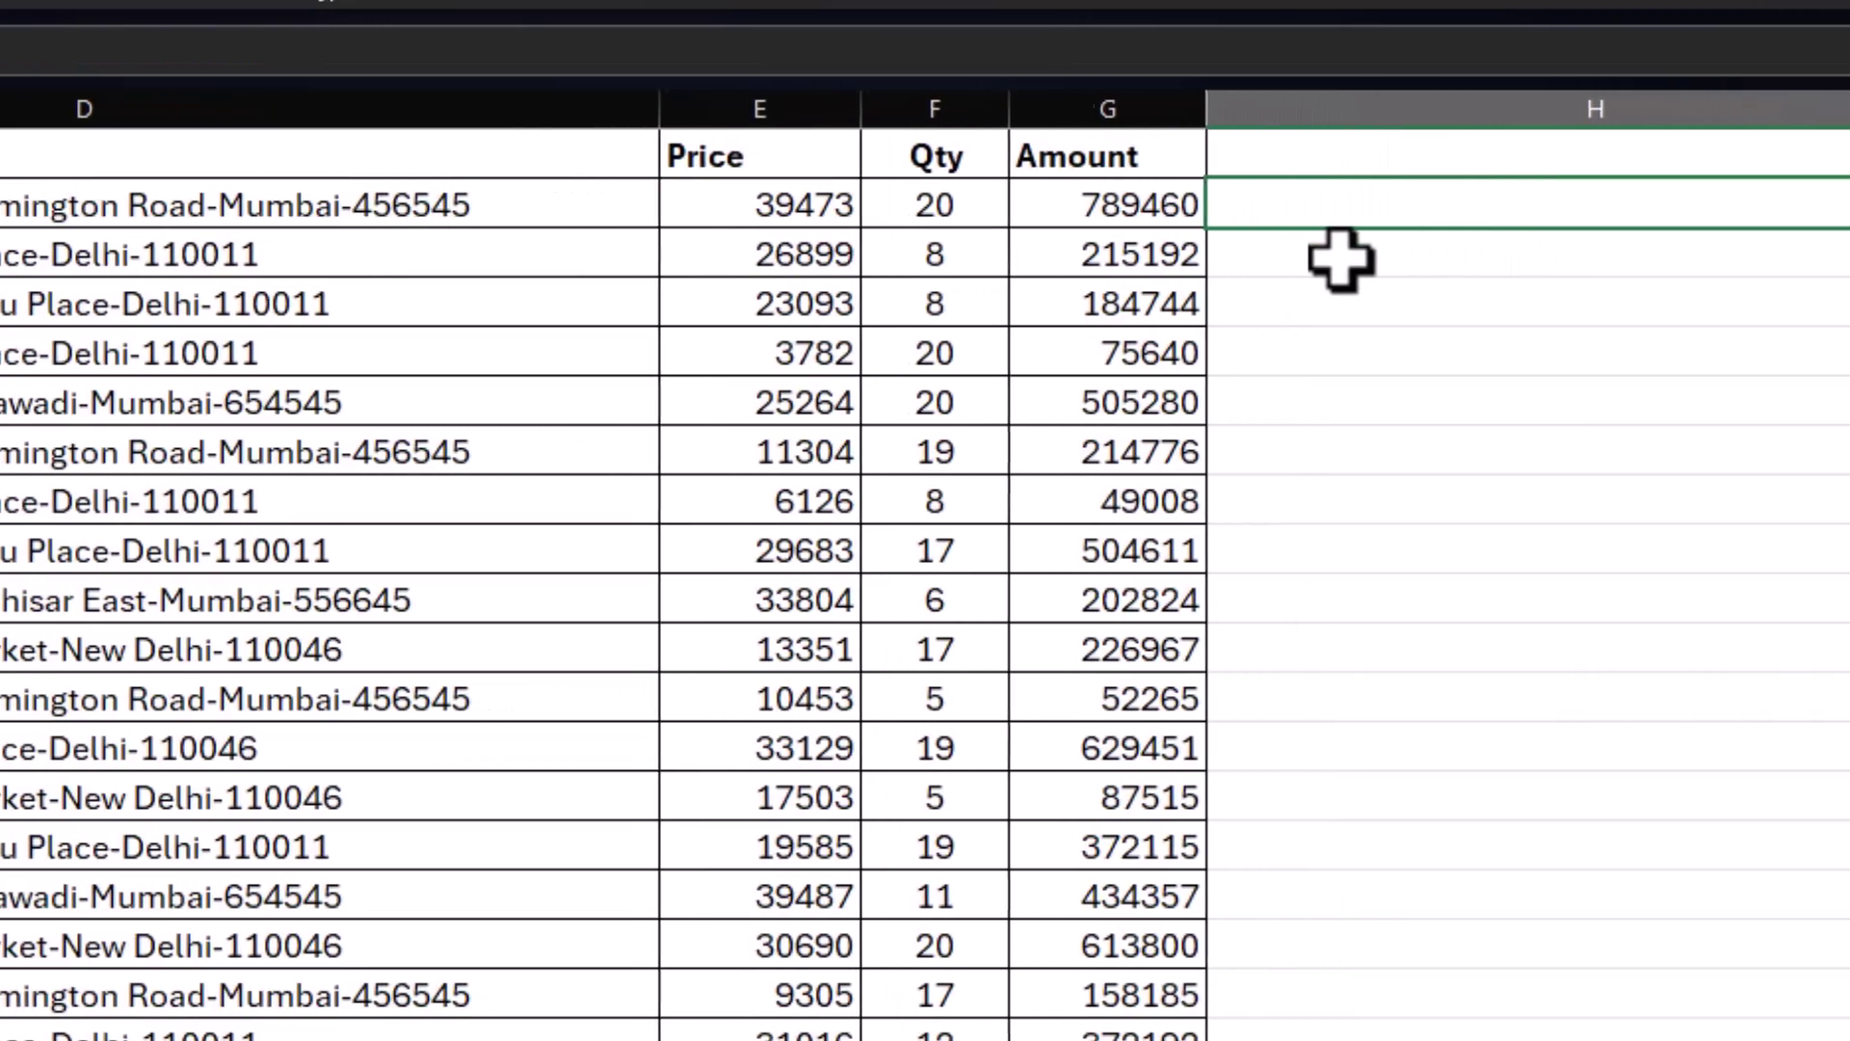
text(=texts)
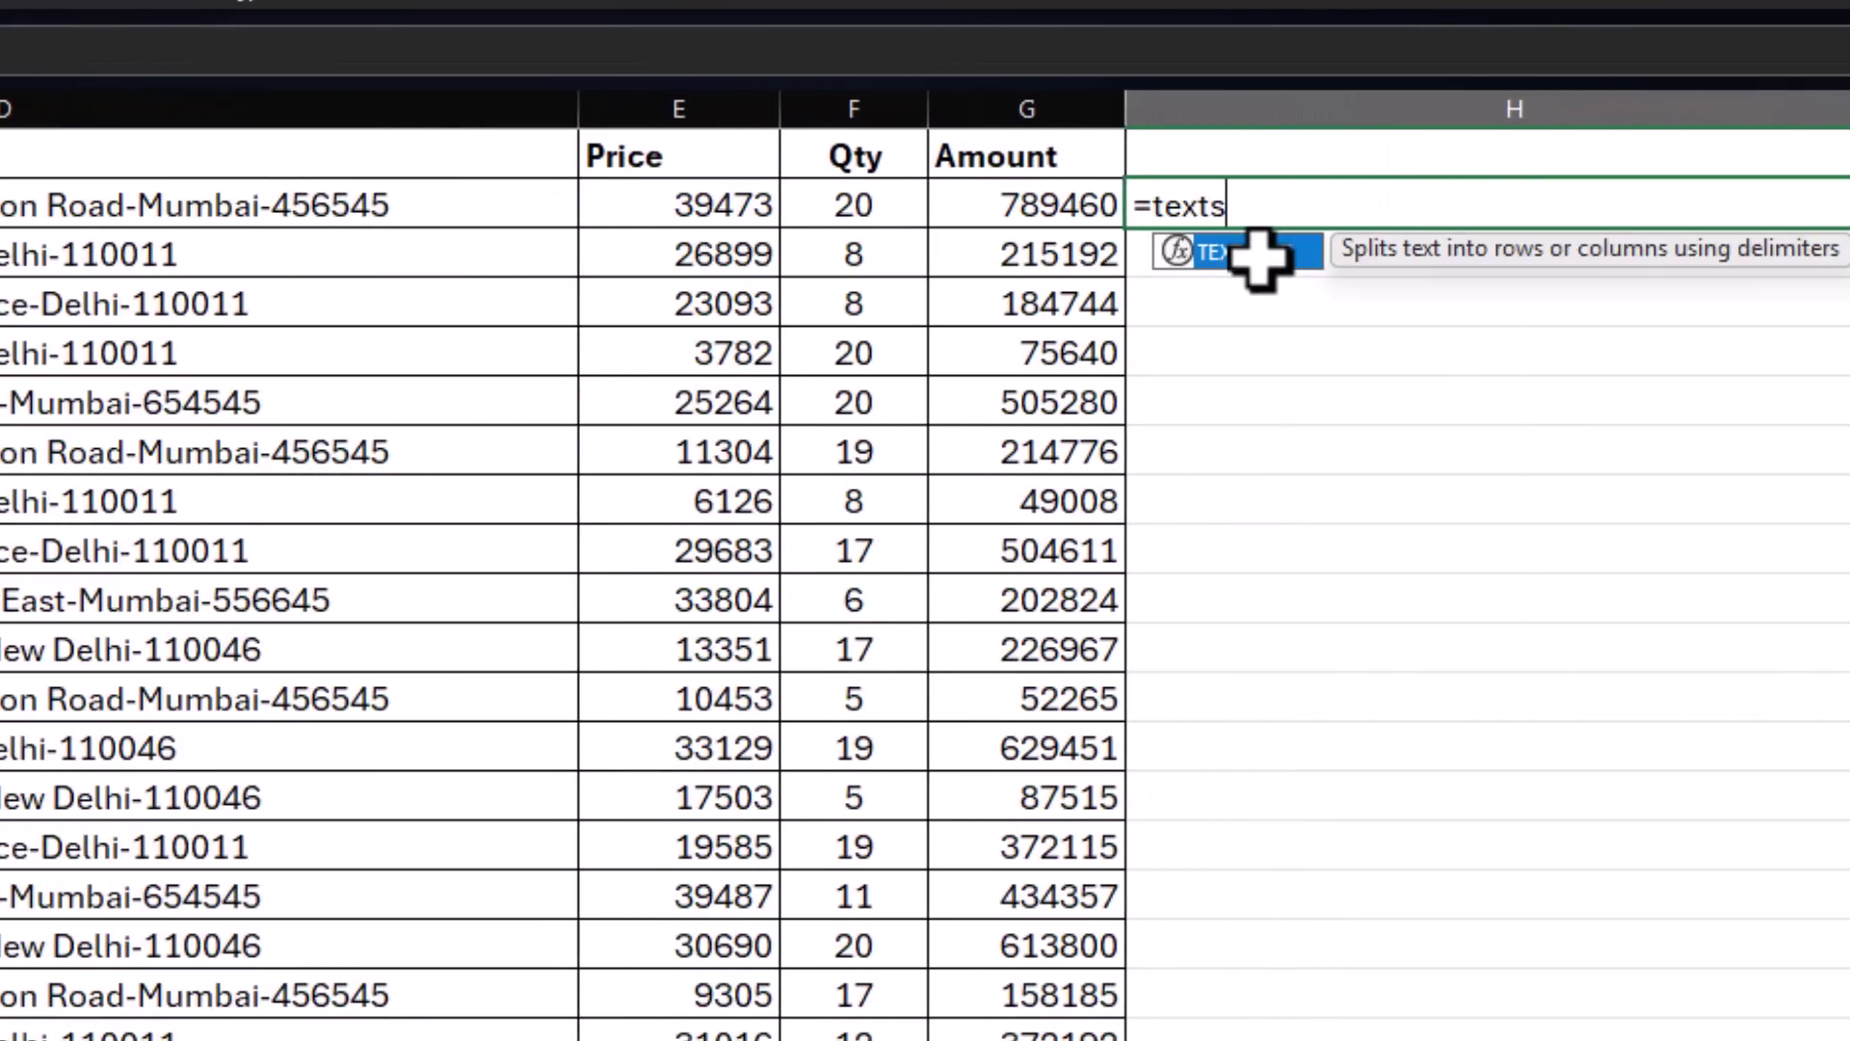
double_click(1259, 252)
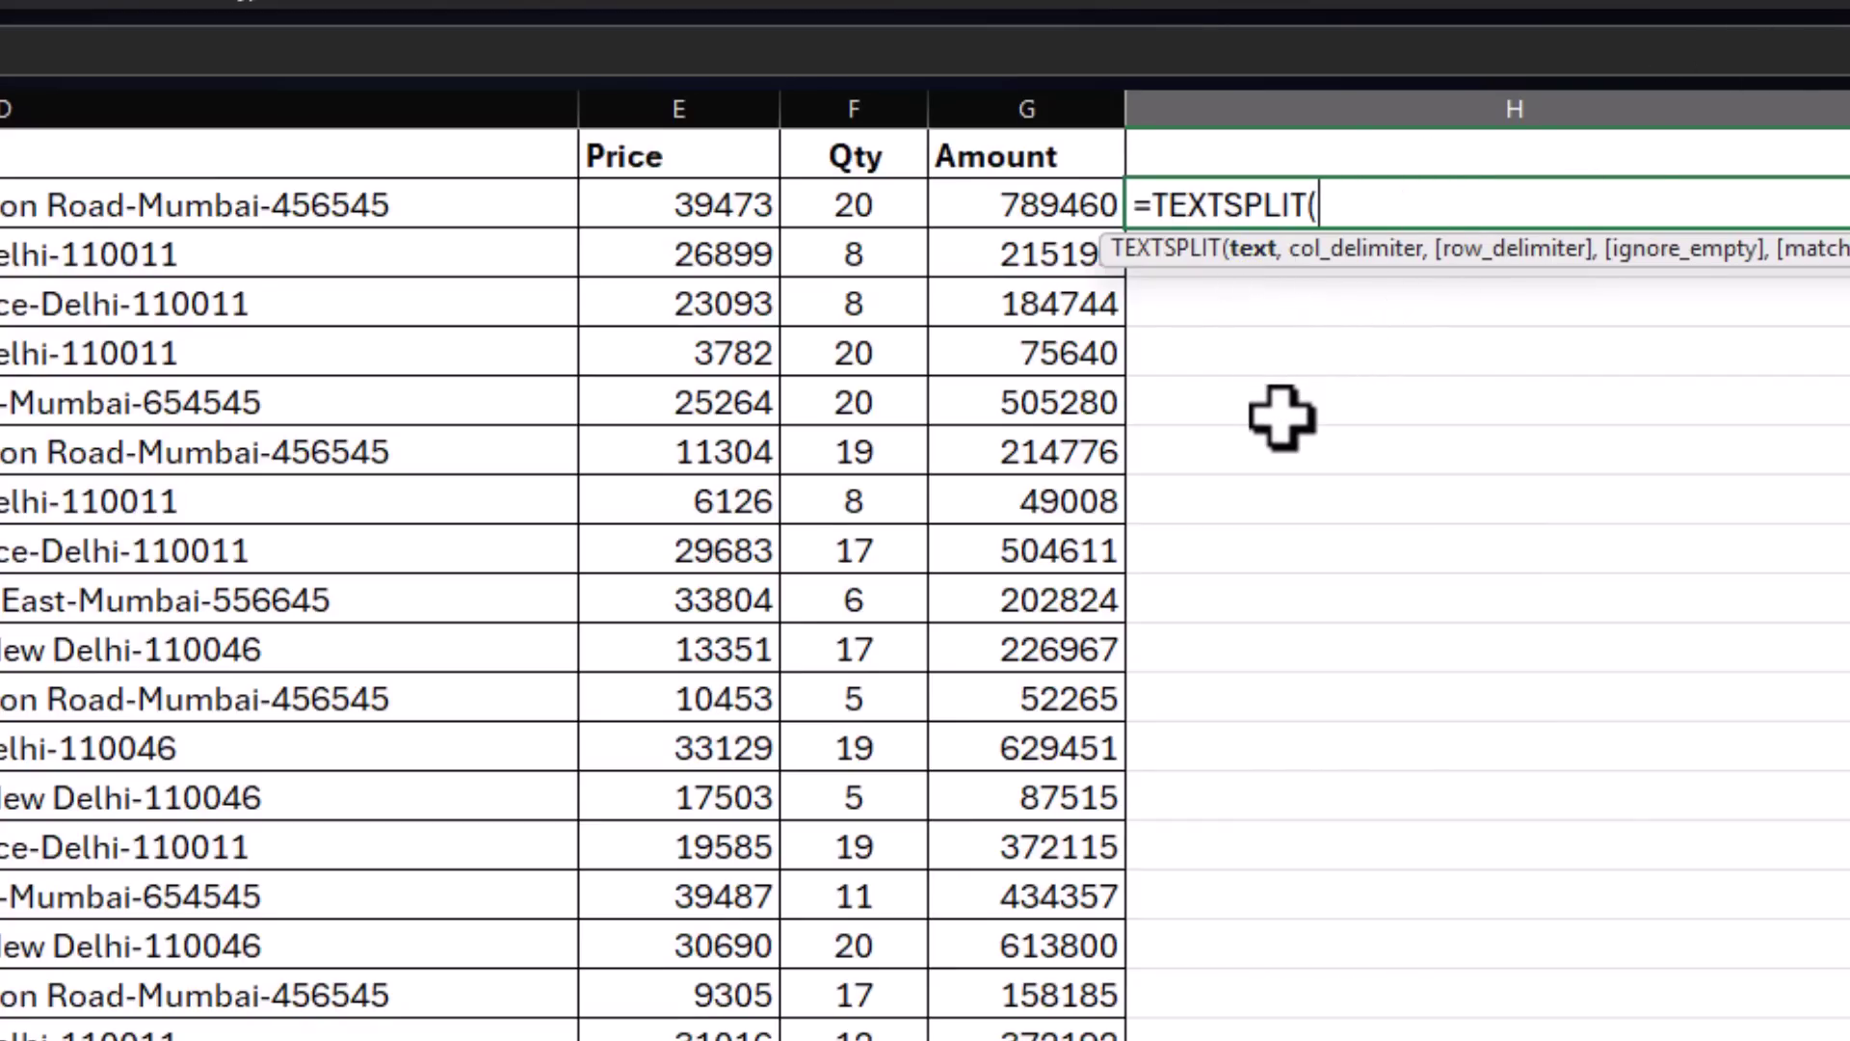
click(87, 207)
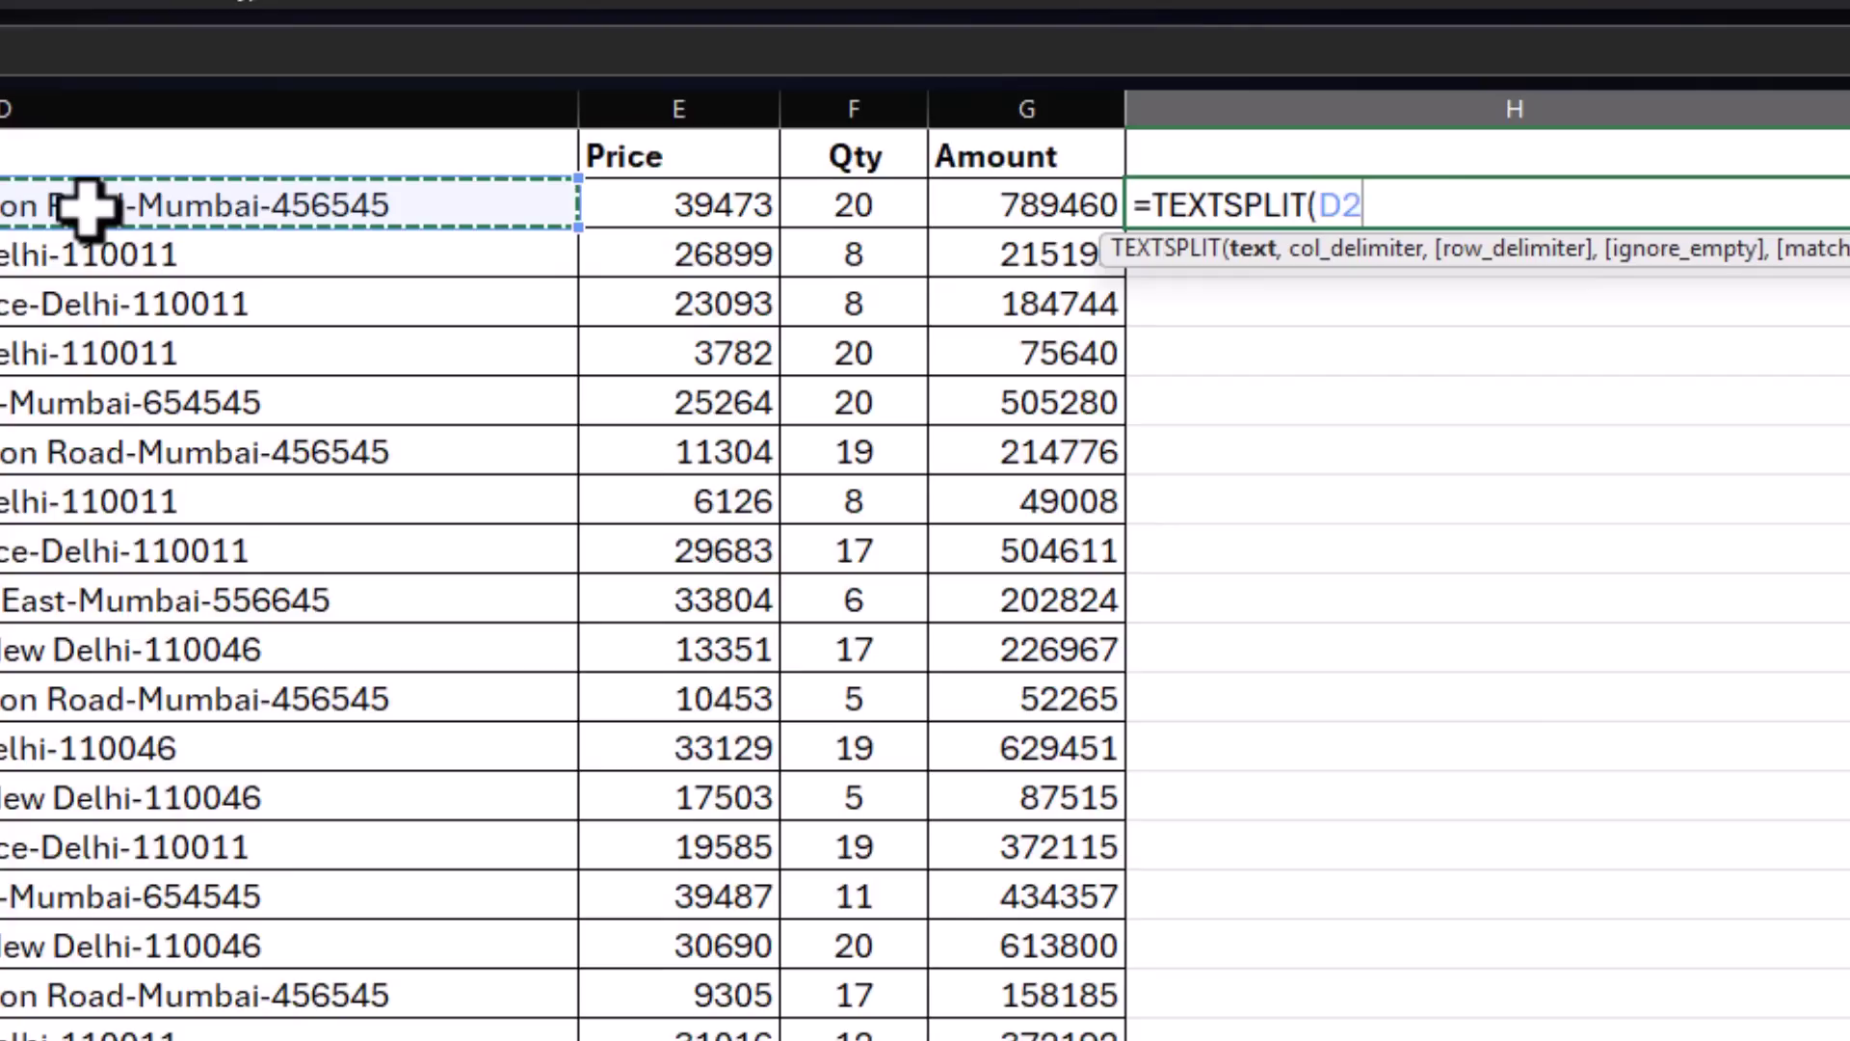
text(,)
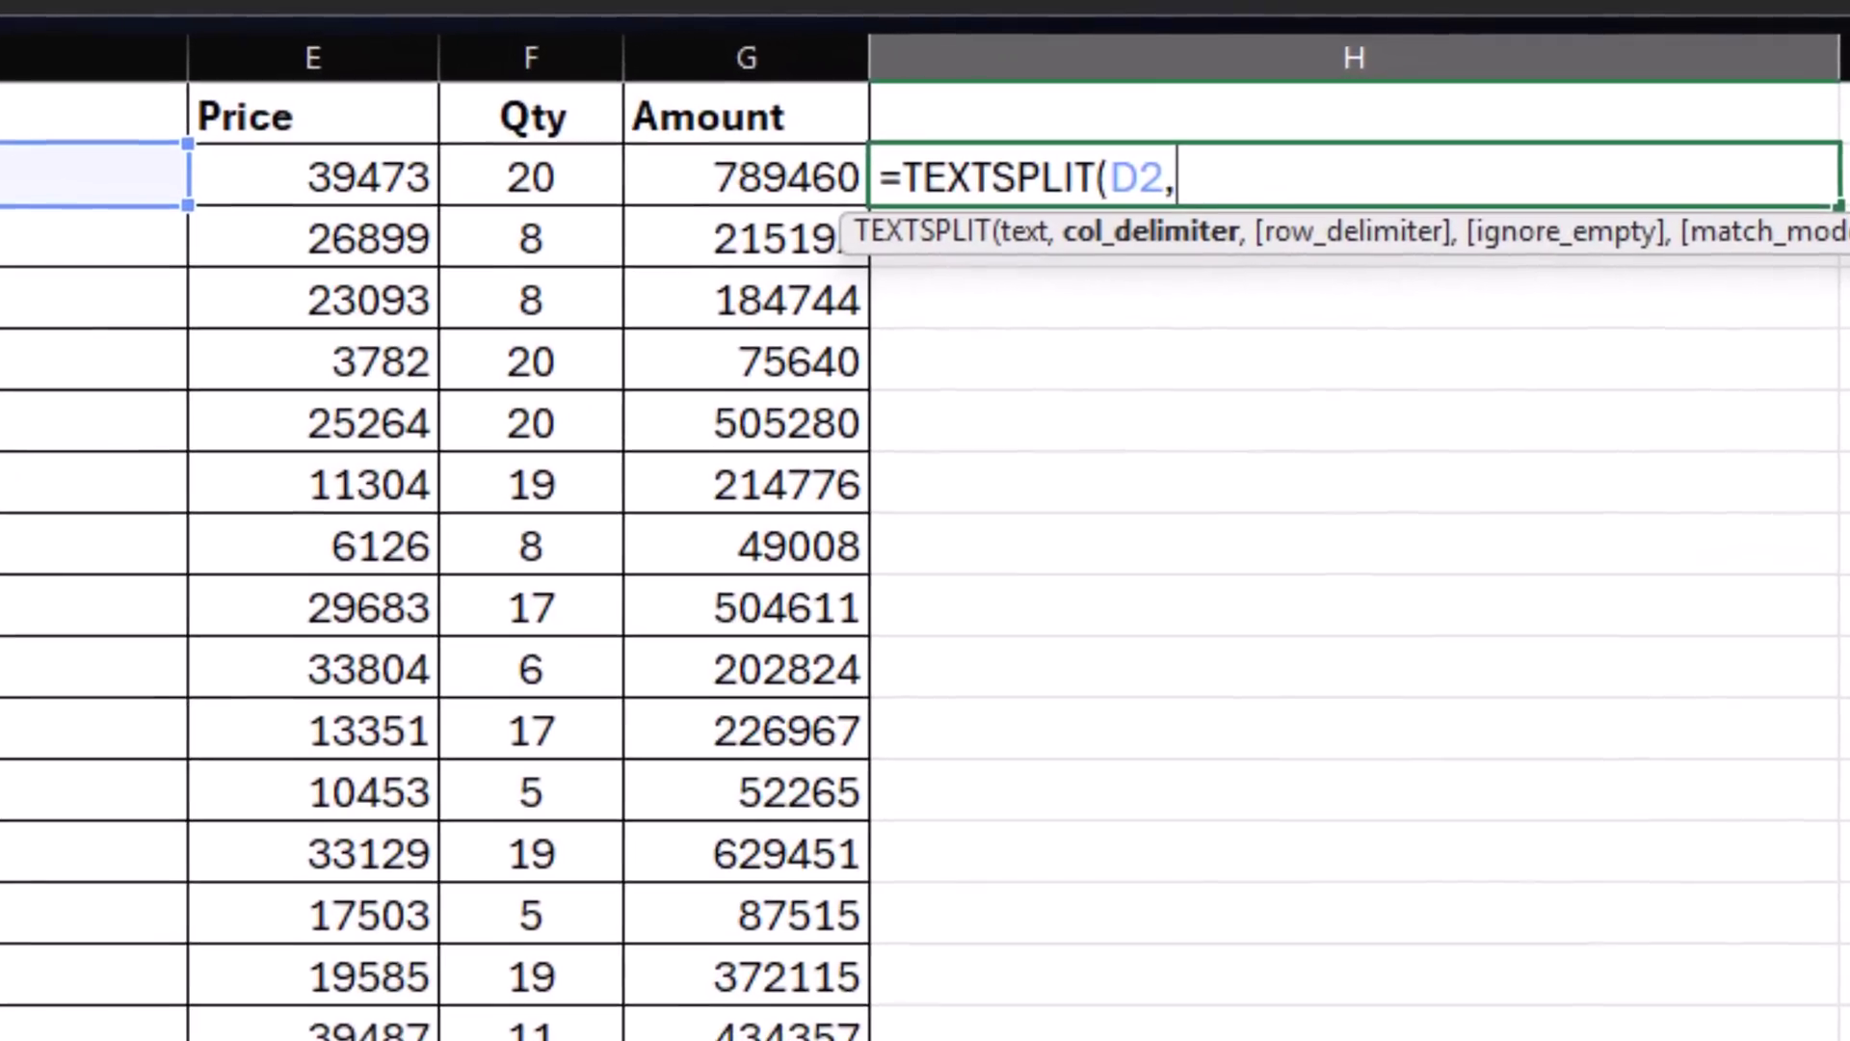
text({"-",",)
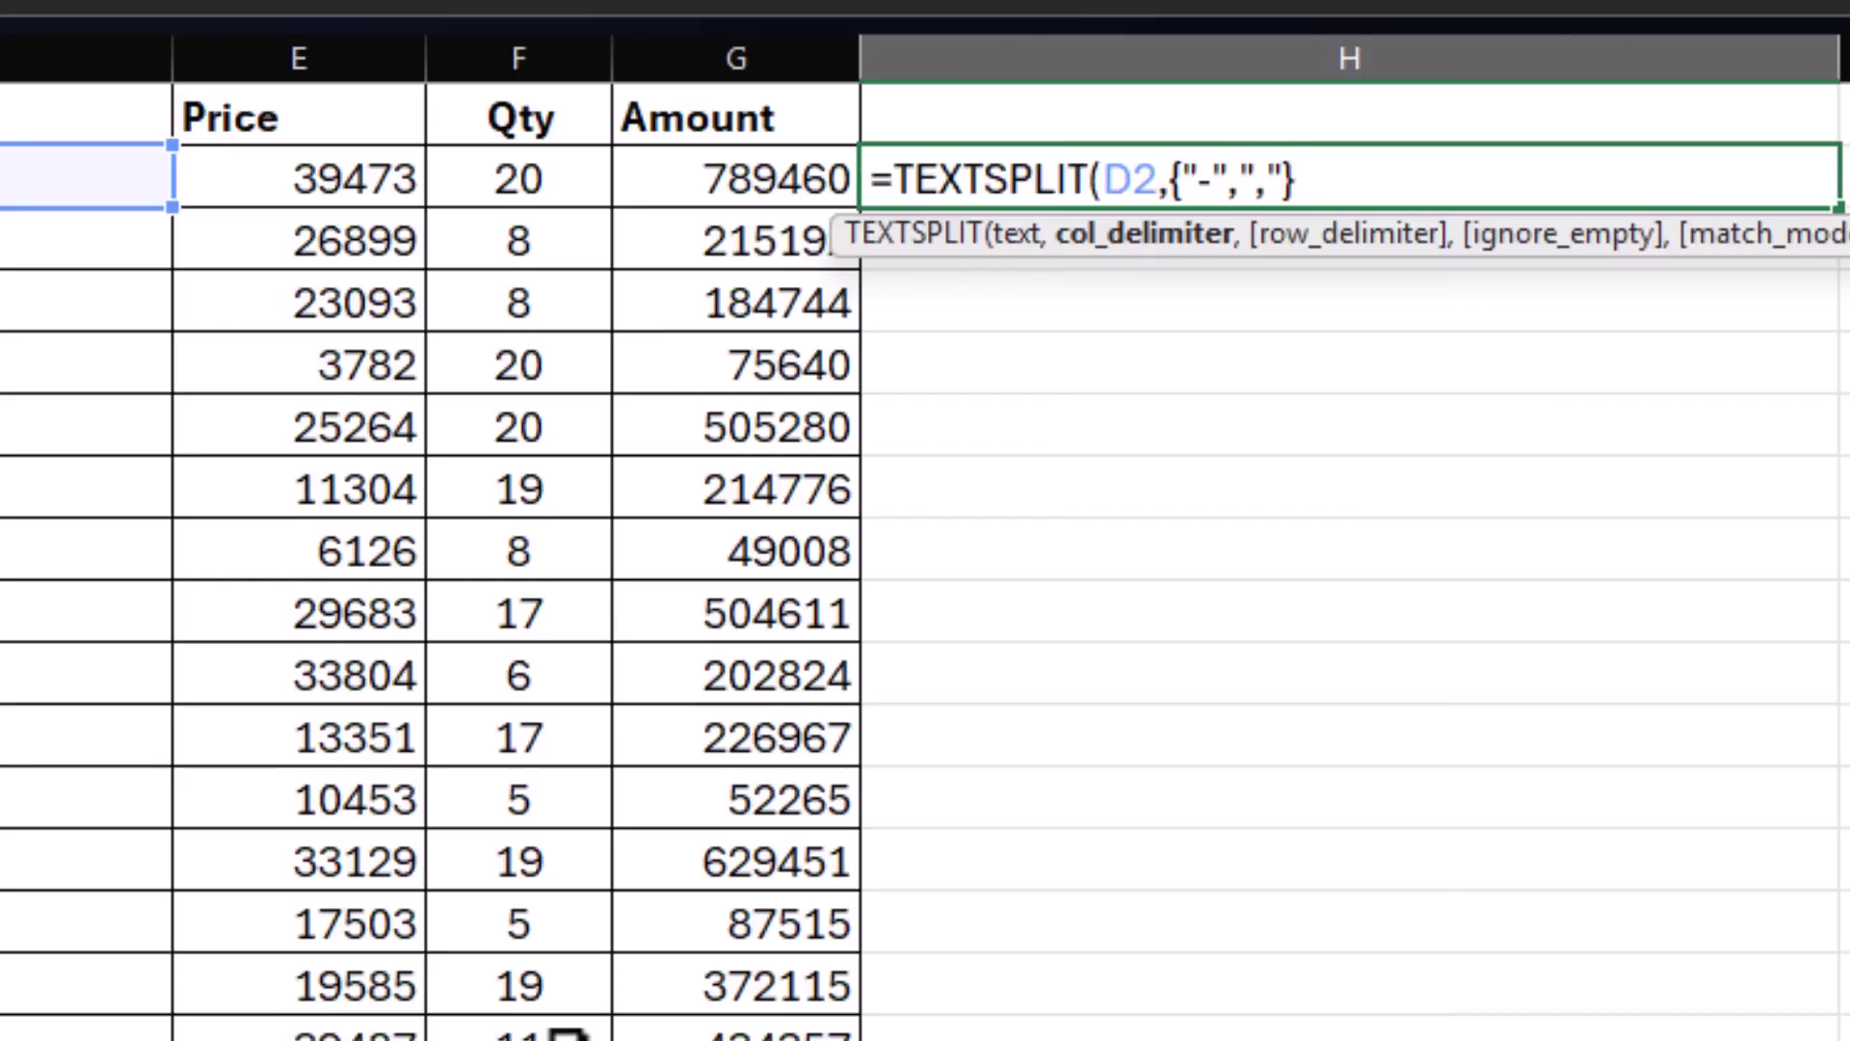
key(Return)
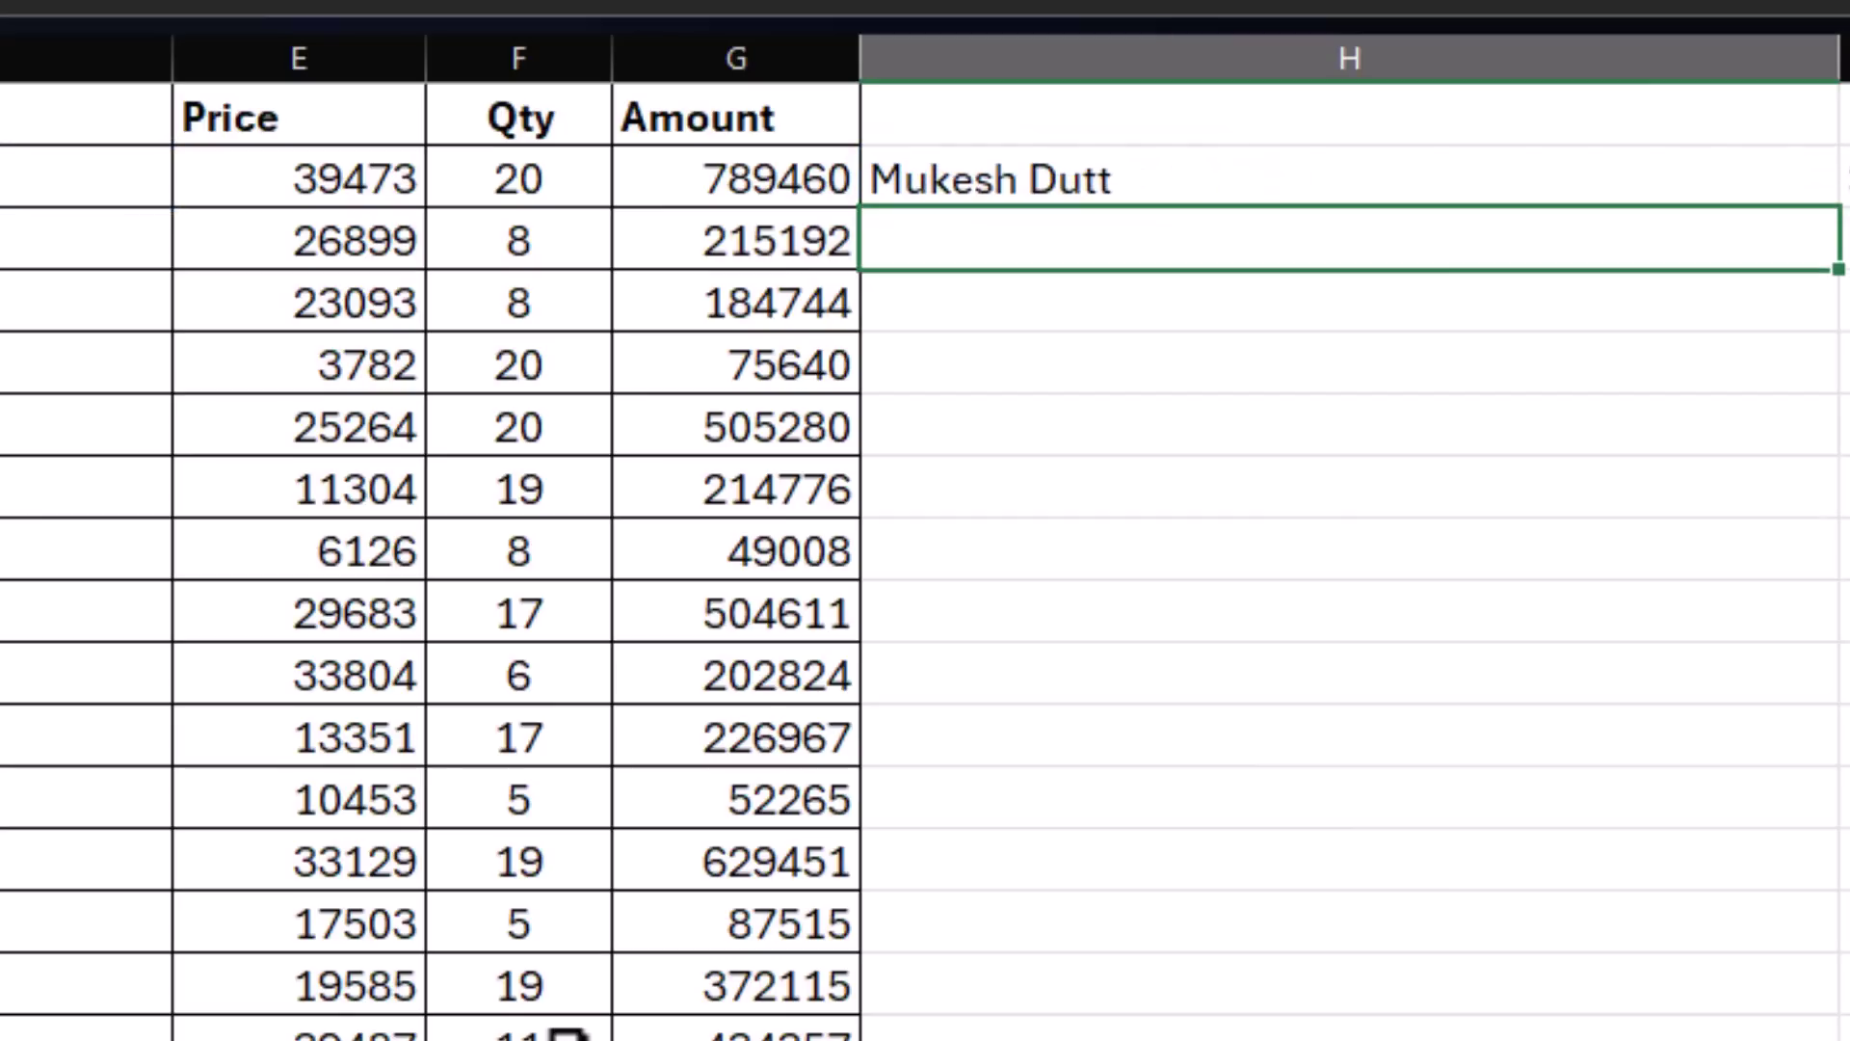
Fit column H to its contents and check each split address part in H2 to L2 against the original address.
drag(1841, 61, 1841, 61)
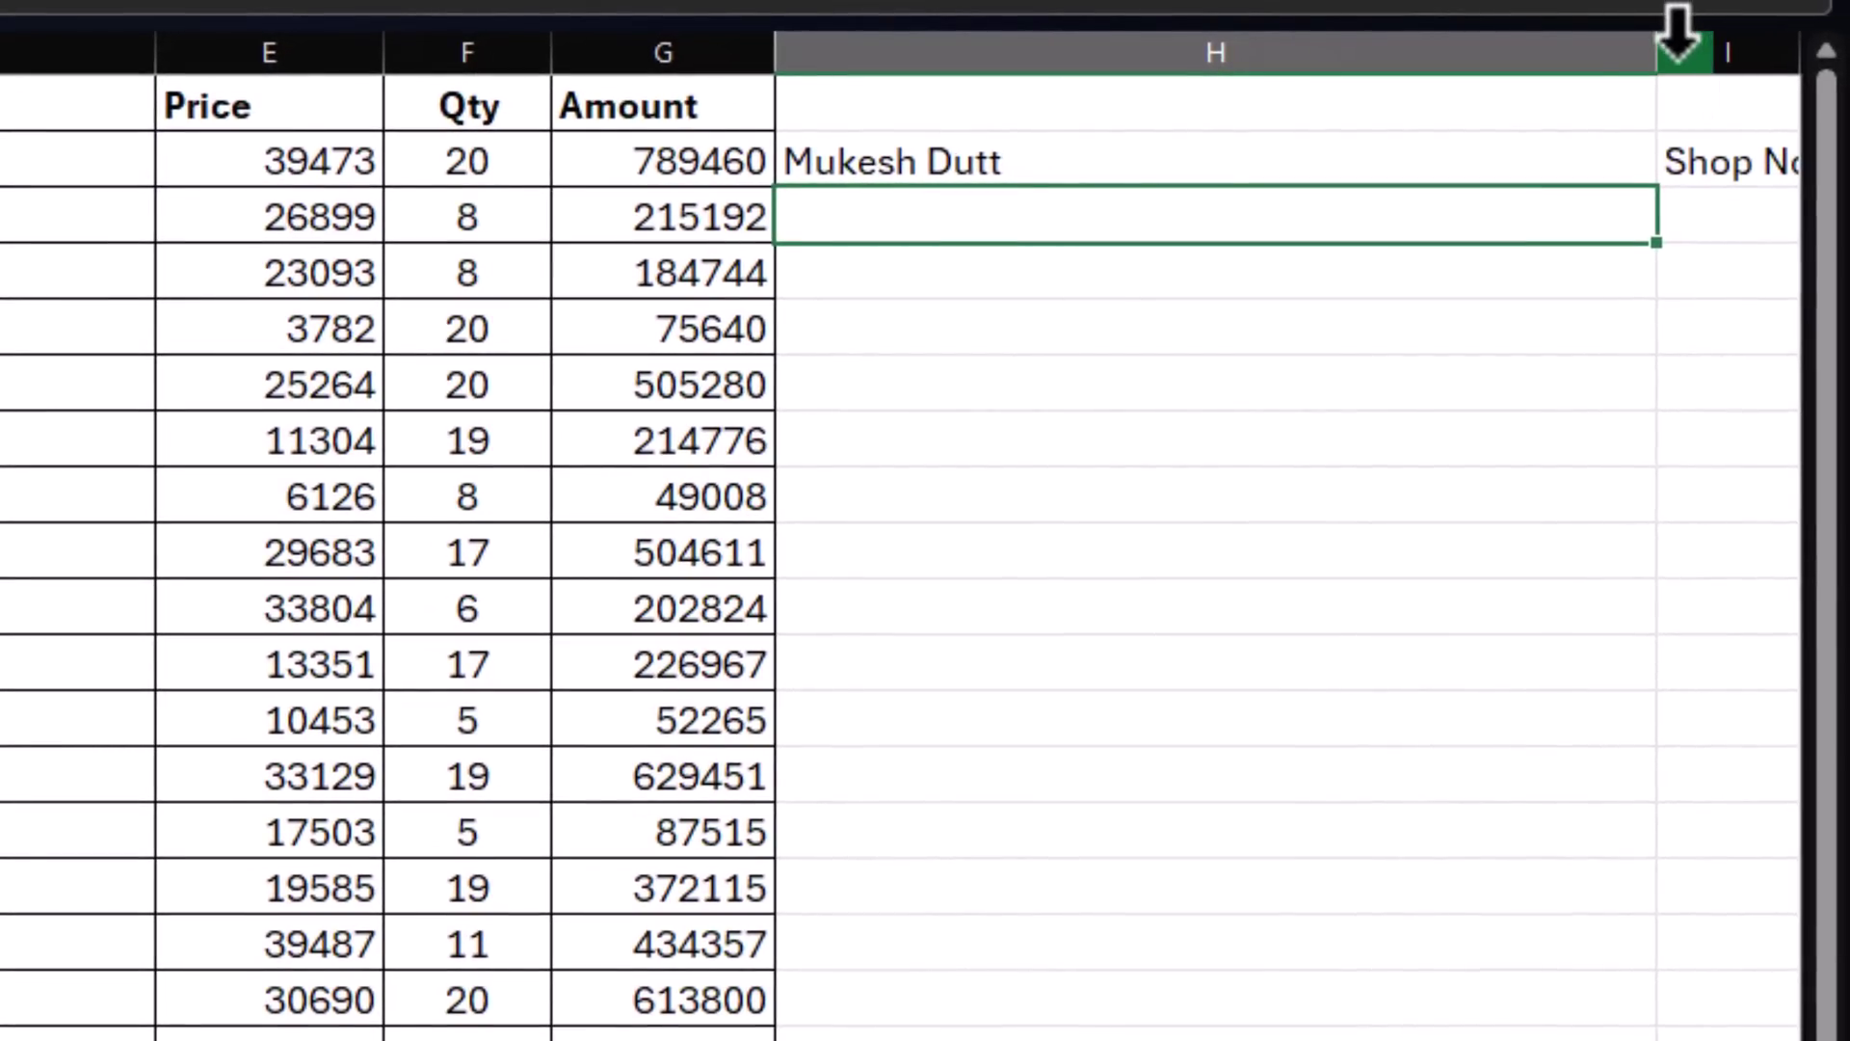
double_click(1655, 57)
click(965, 169)
click(1104, 169)
click(1231, 168)
click(1407, 164)
click(1528, 165)
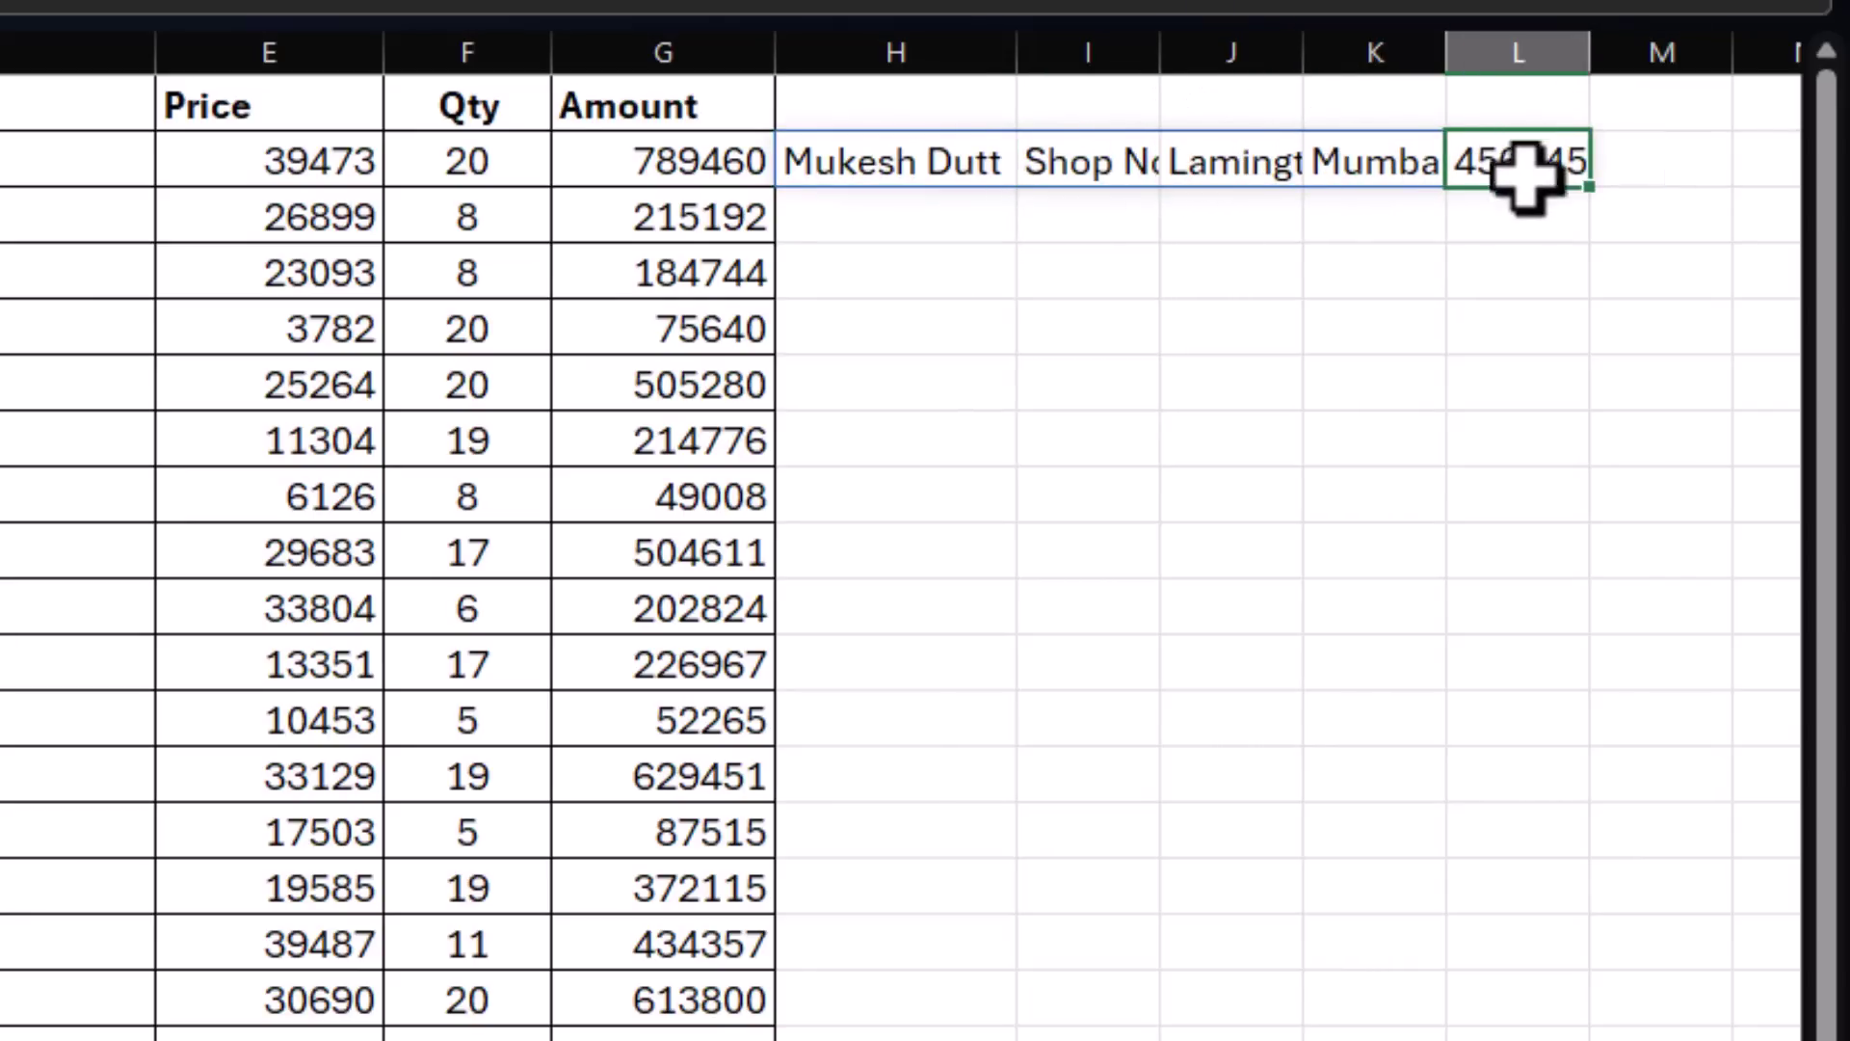
scroll(1290, 303, left, 6)
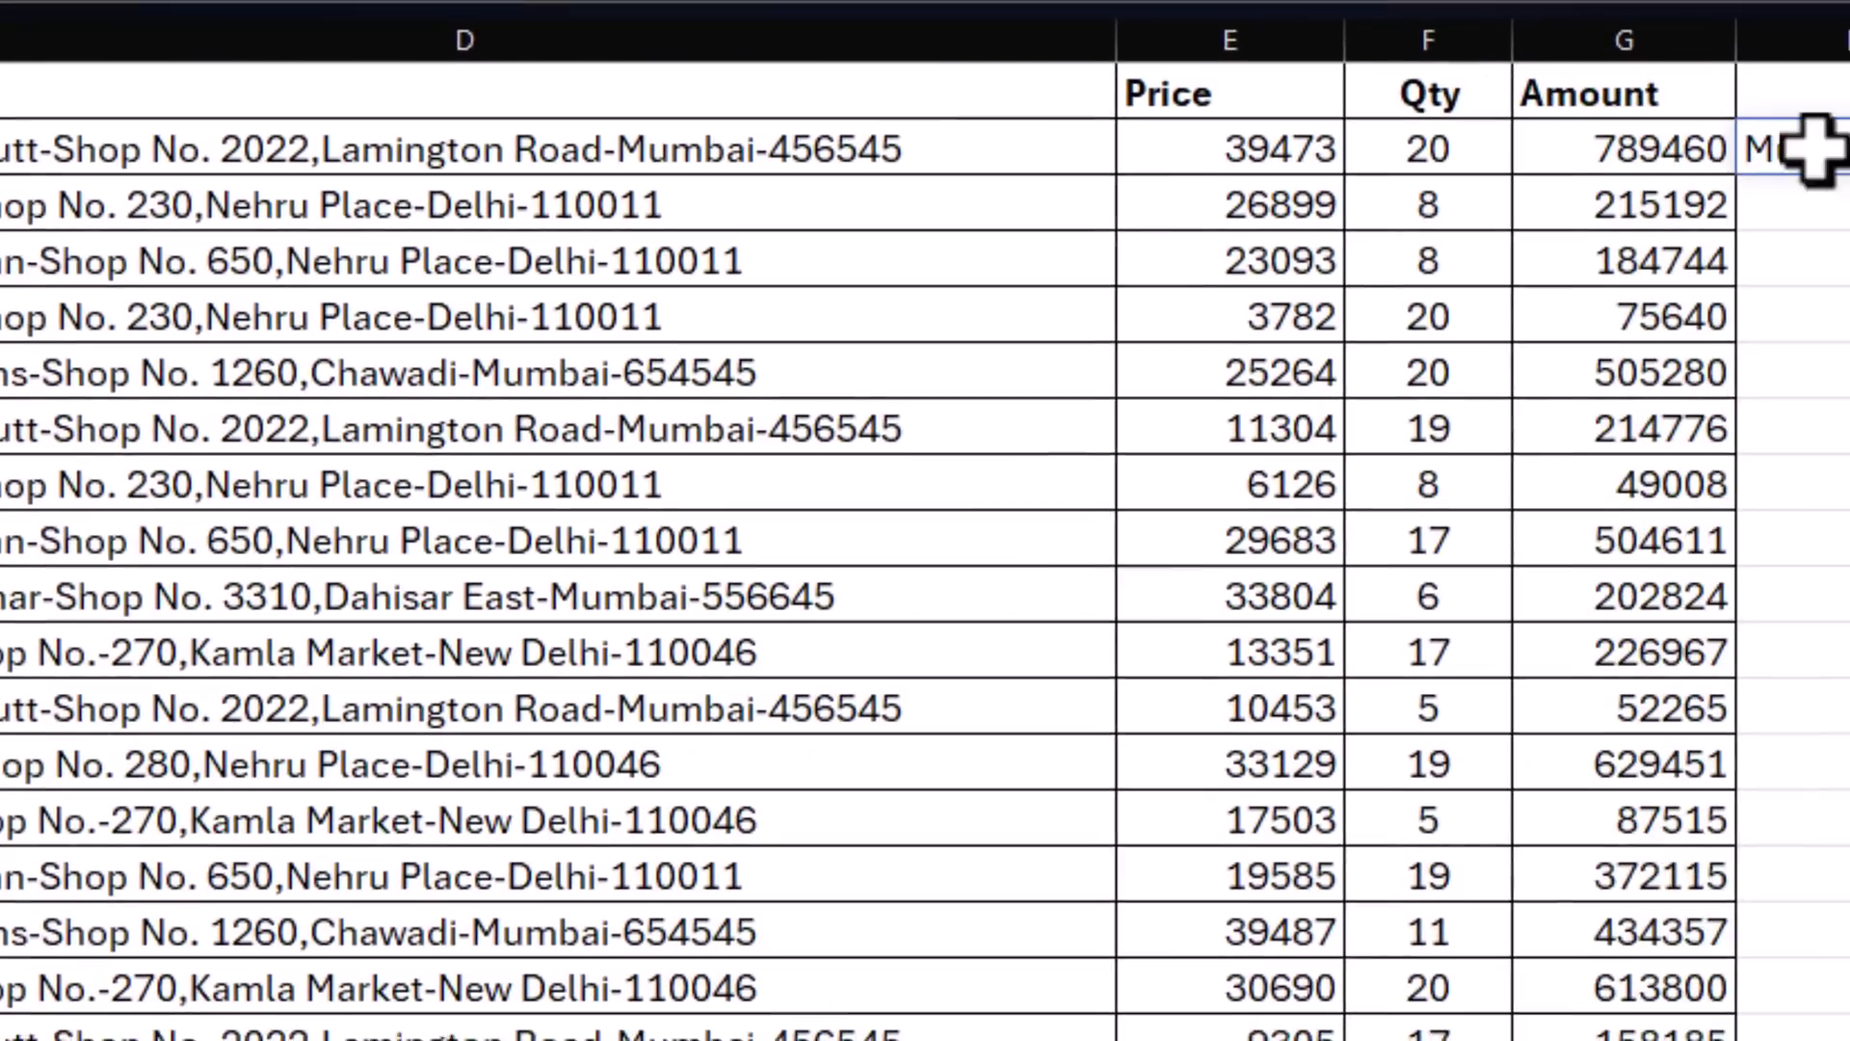
Widen columns H, I and J so the split name, shop number and location fit.
drag(1818, 148, 1838, 136)
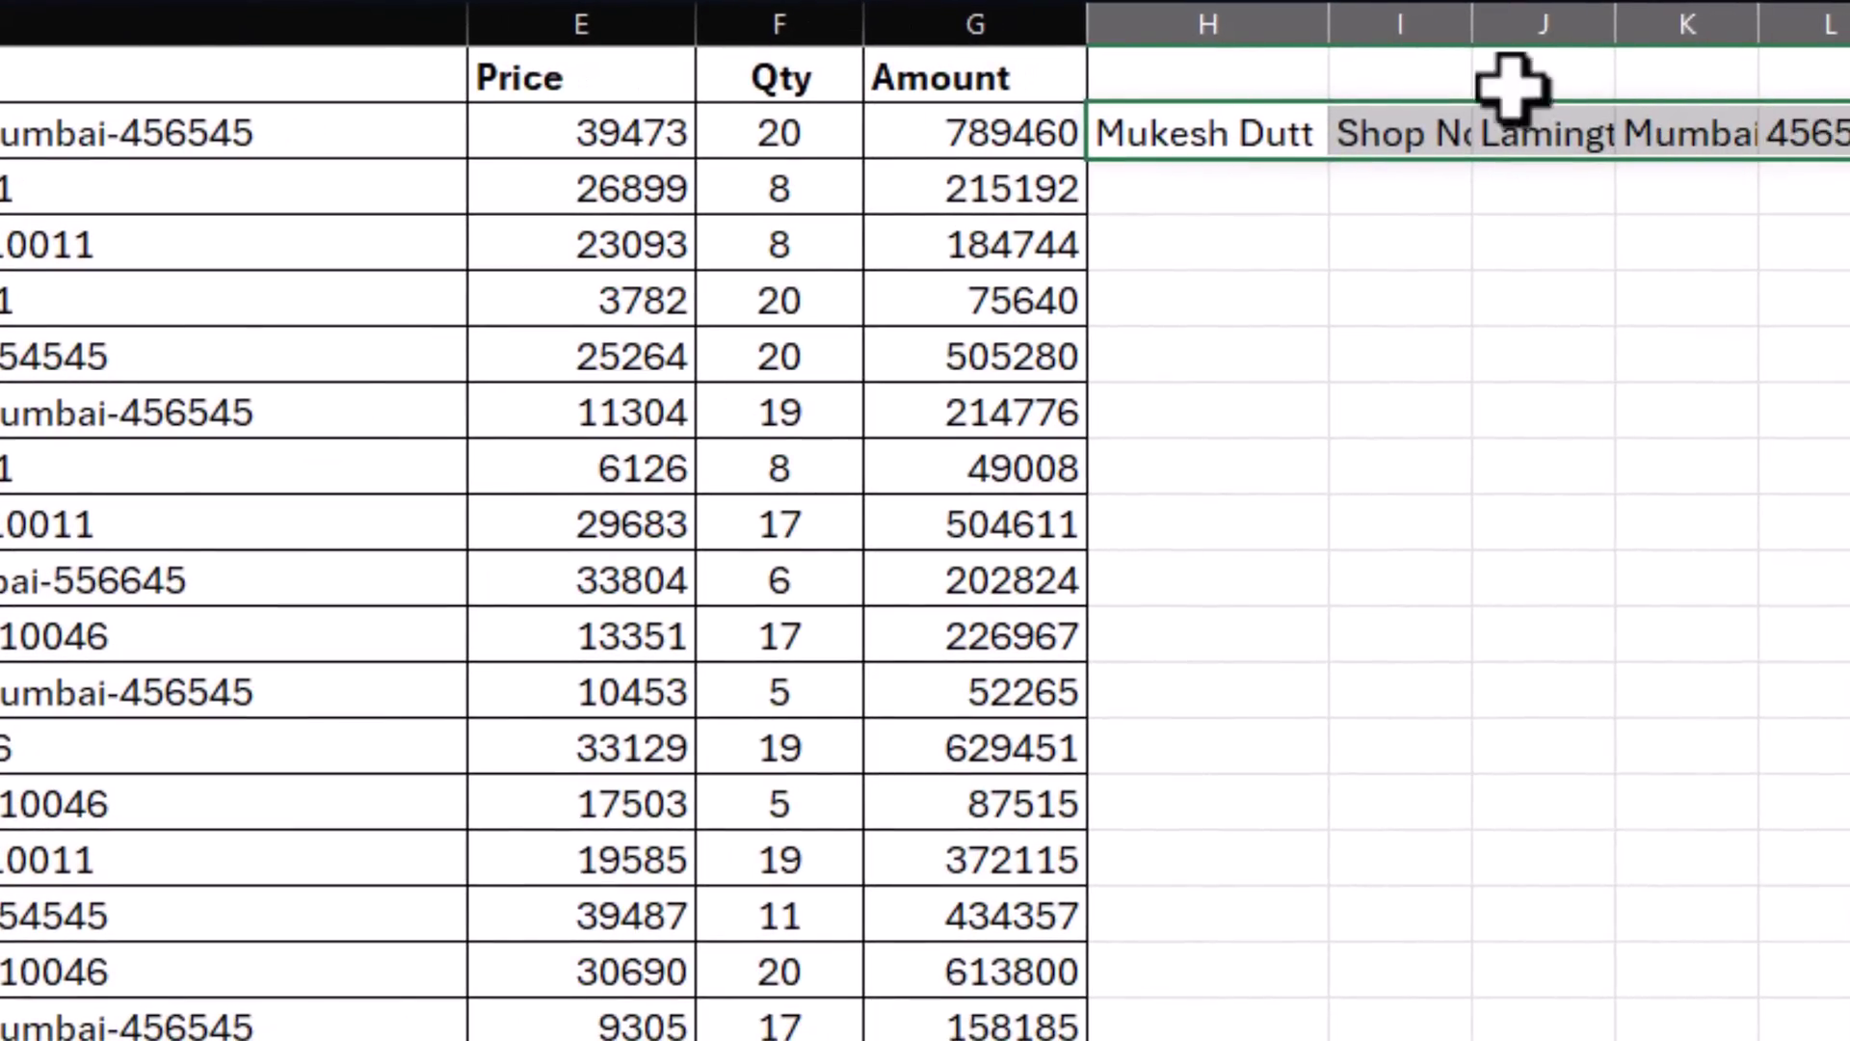
drag(1334, 25, 1359, 27)
drag(1505, 31, 1643, 19)
double_click(1777, 19)
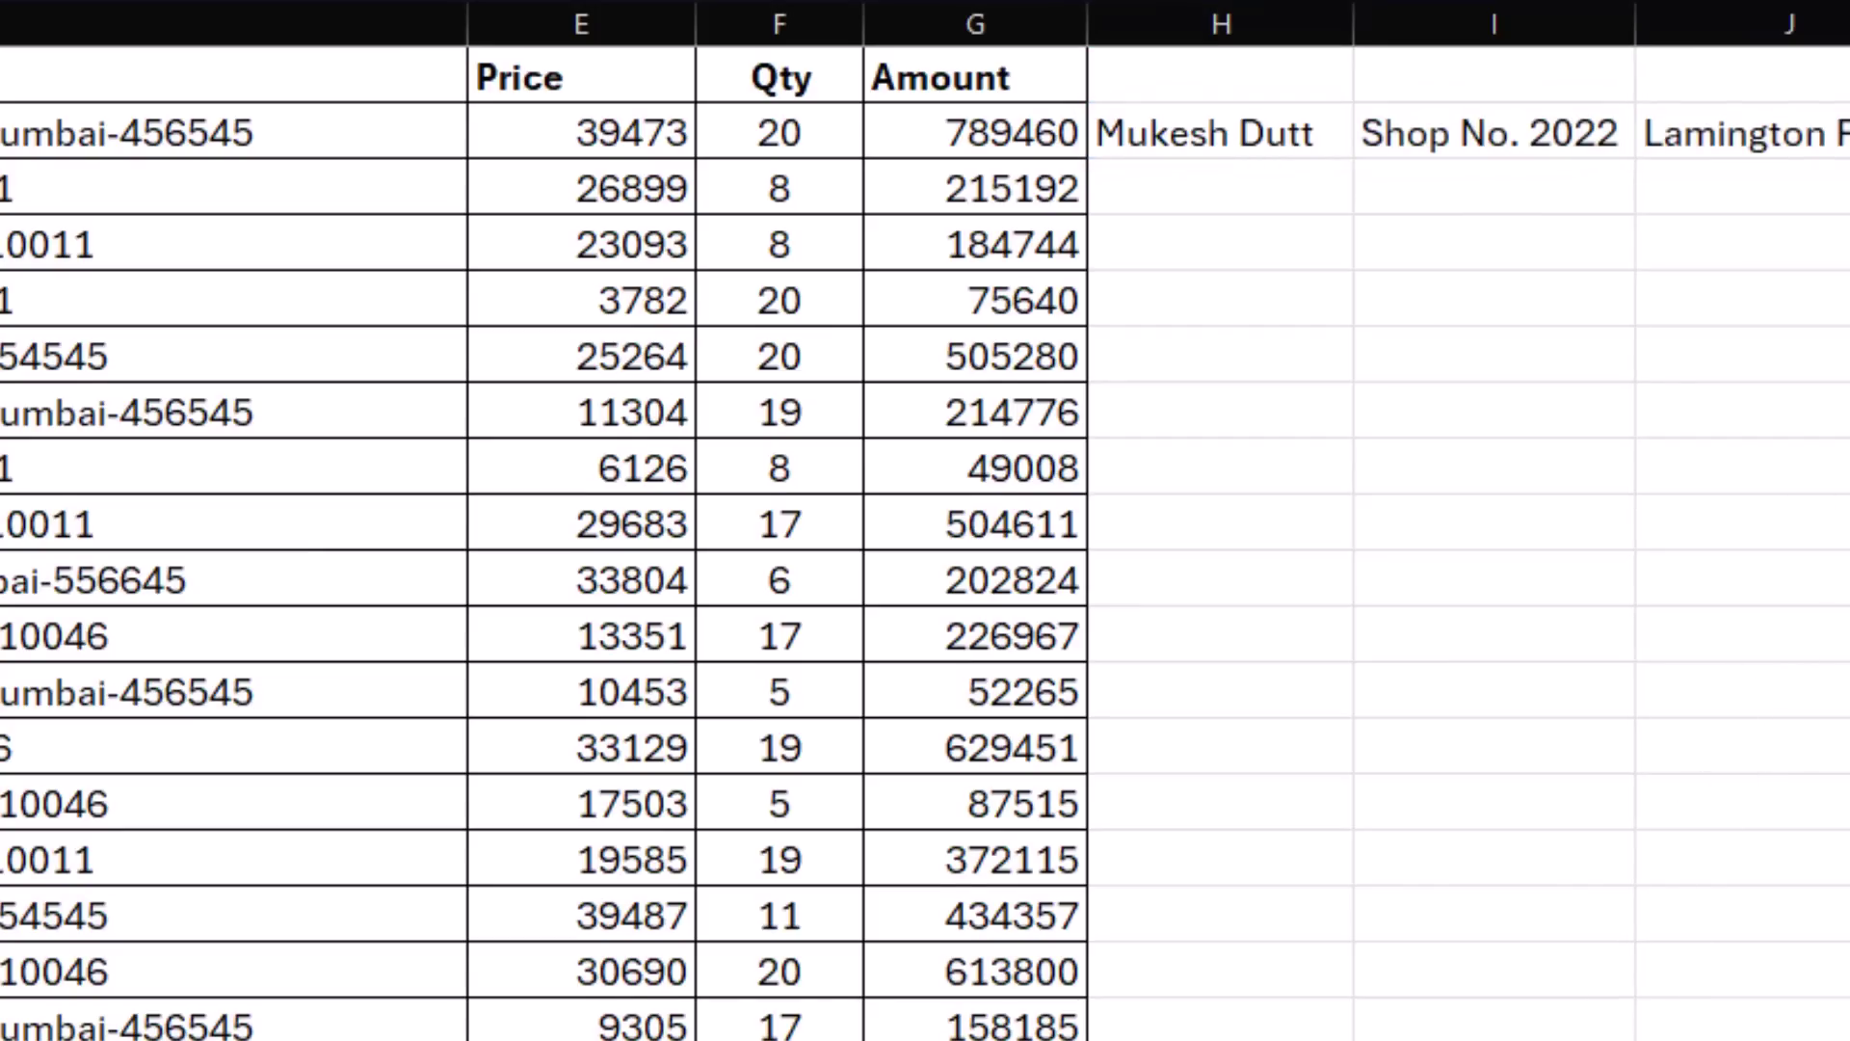
click(1756, 23)
click(1839, 132)
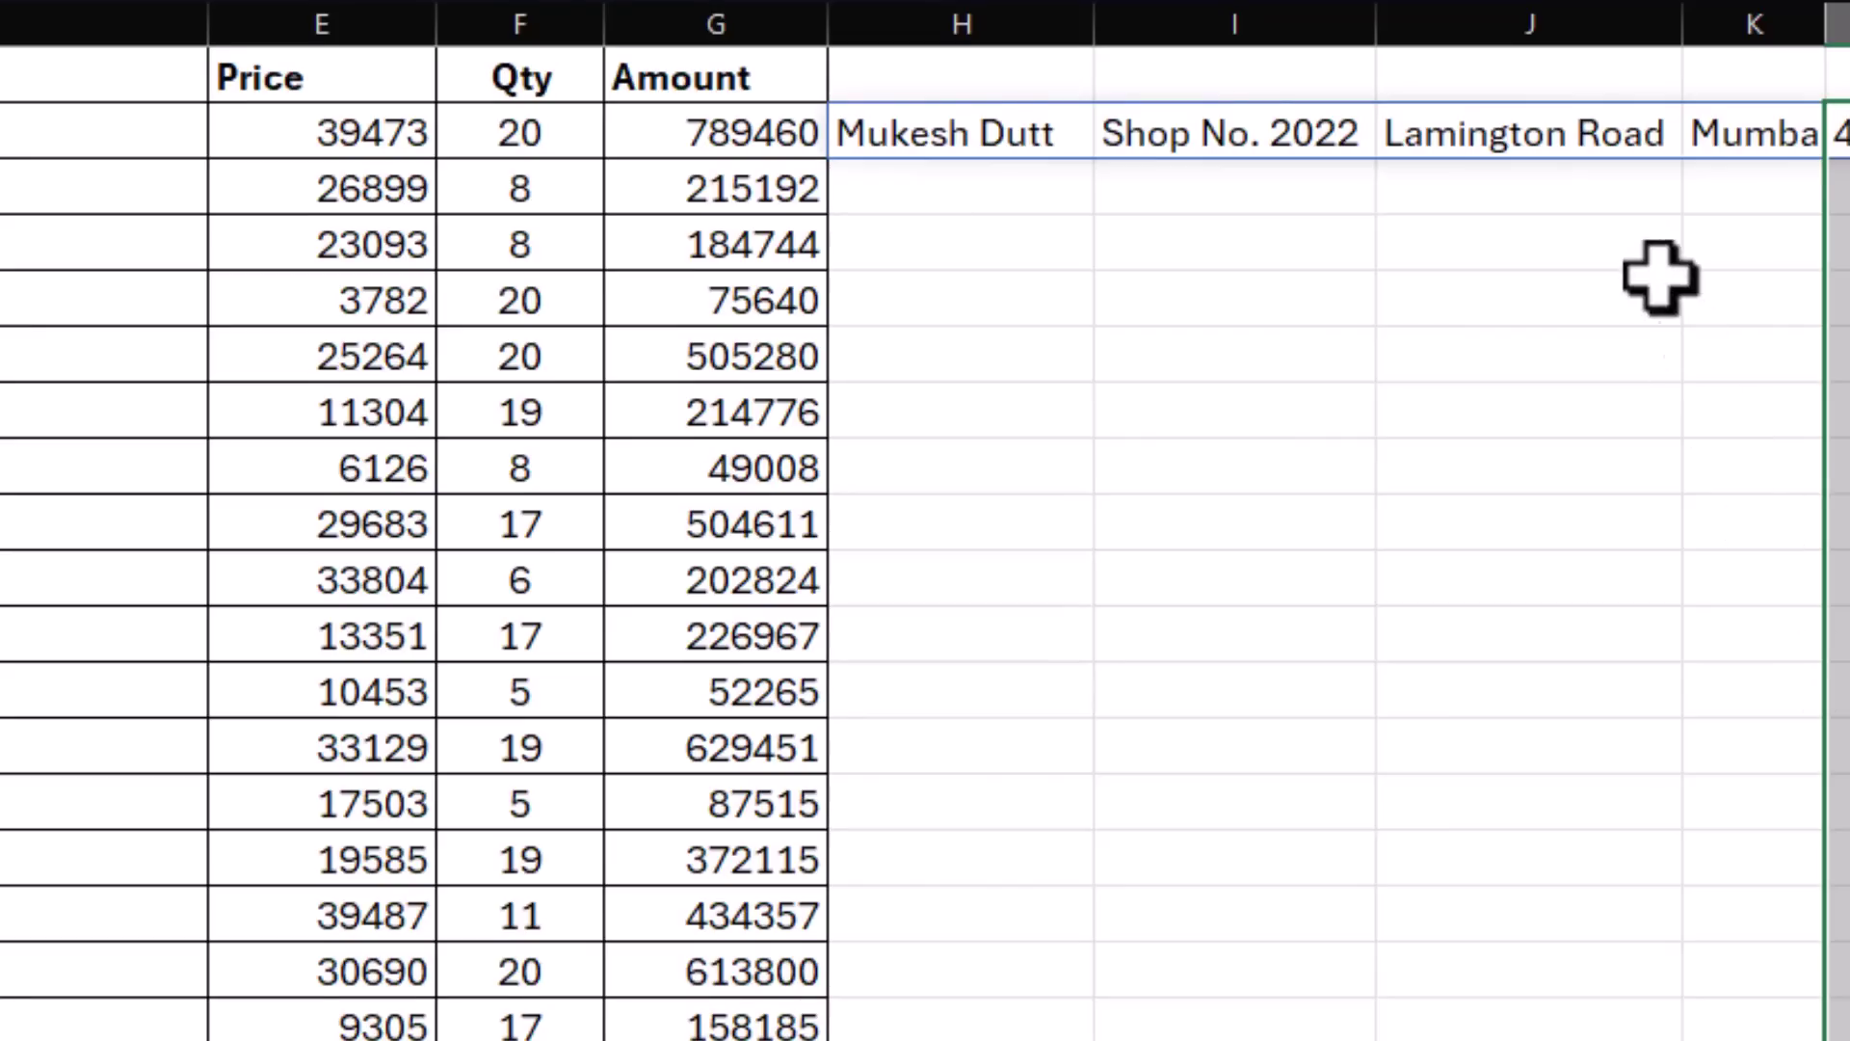
Fill the TEXTSPLIT formula down beside the remaining addresses, and clear all of the split results.
mouse_move(941, 132)
mouse_down()
mouse_move(1843, 135)
mouse_move(1849, 1039)
mouse_up()
click(1109, 447)
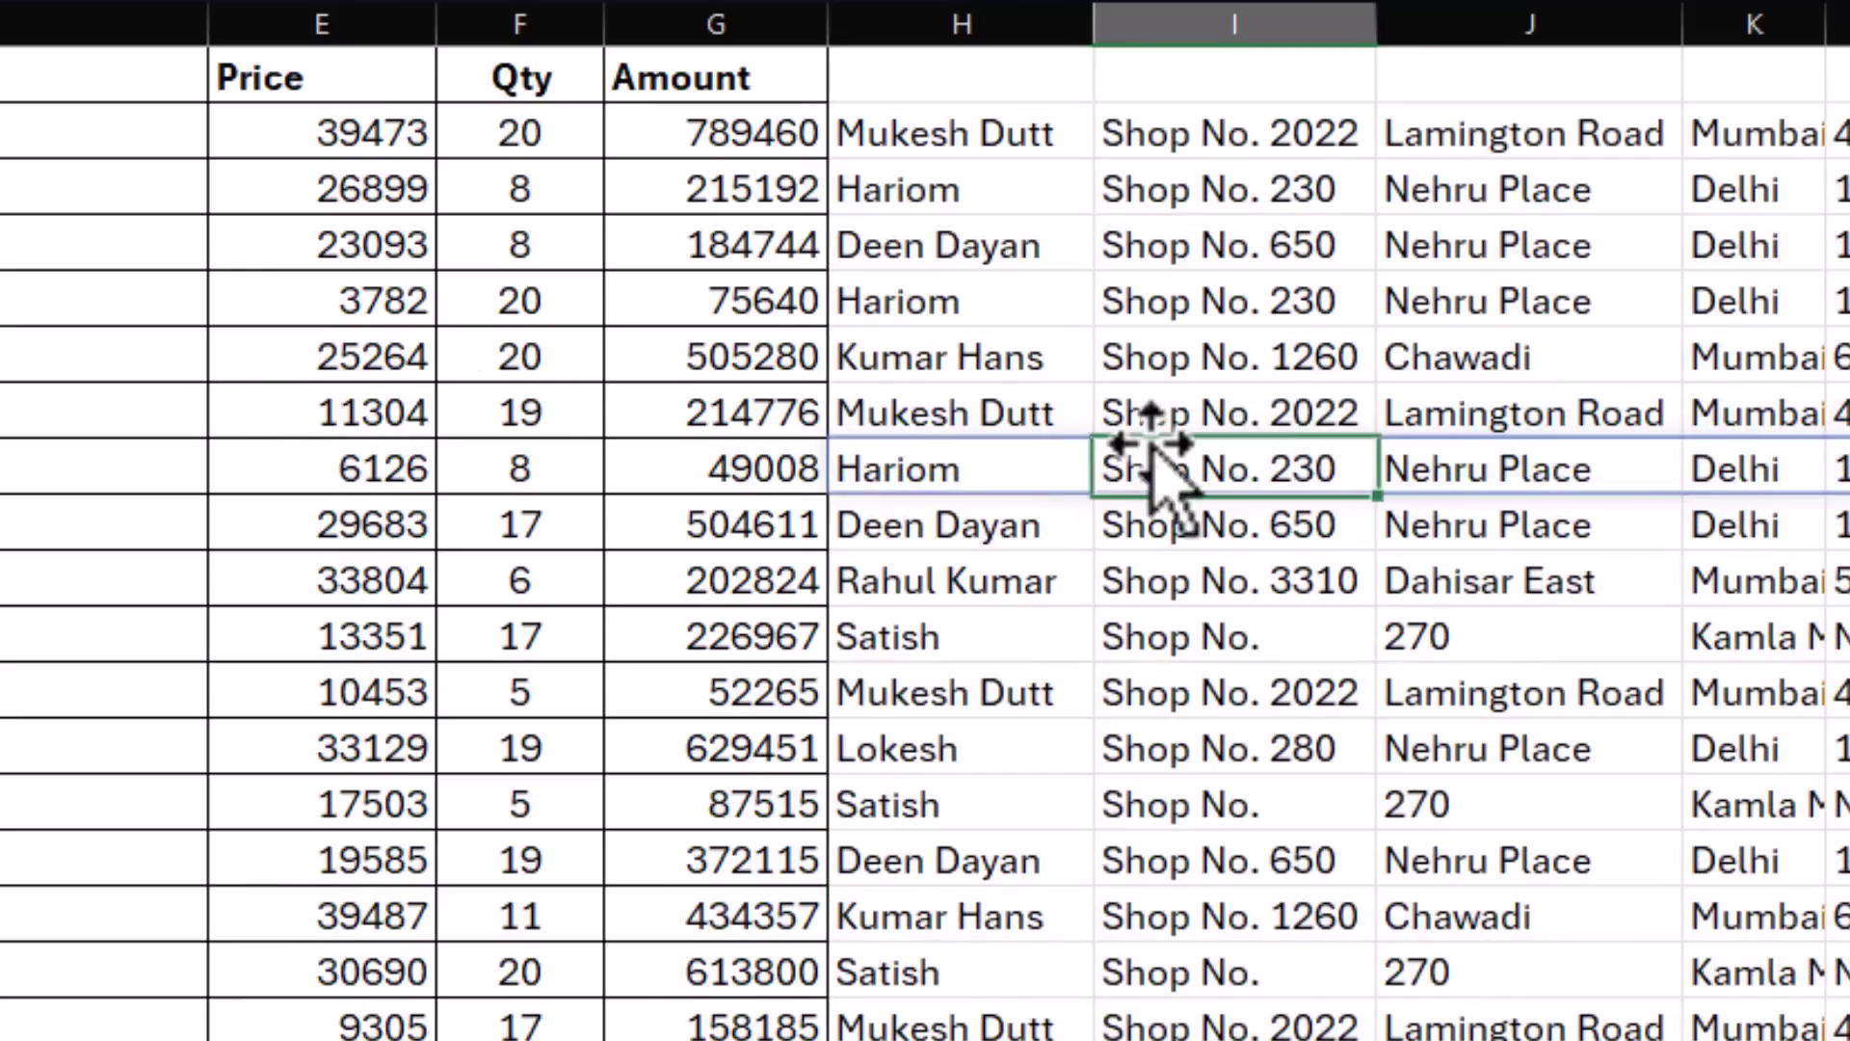
click(1588, 446)
click(1672, 675)
drag(964, 133, 1848, 1039)
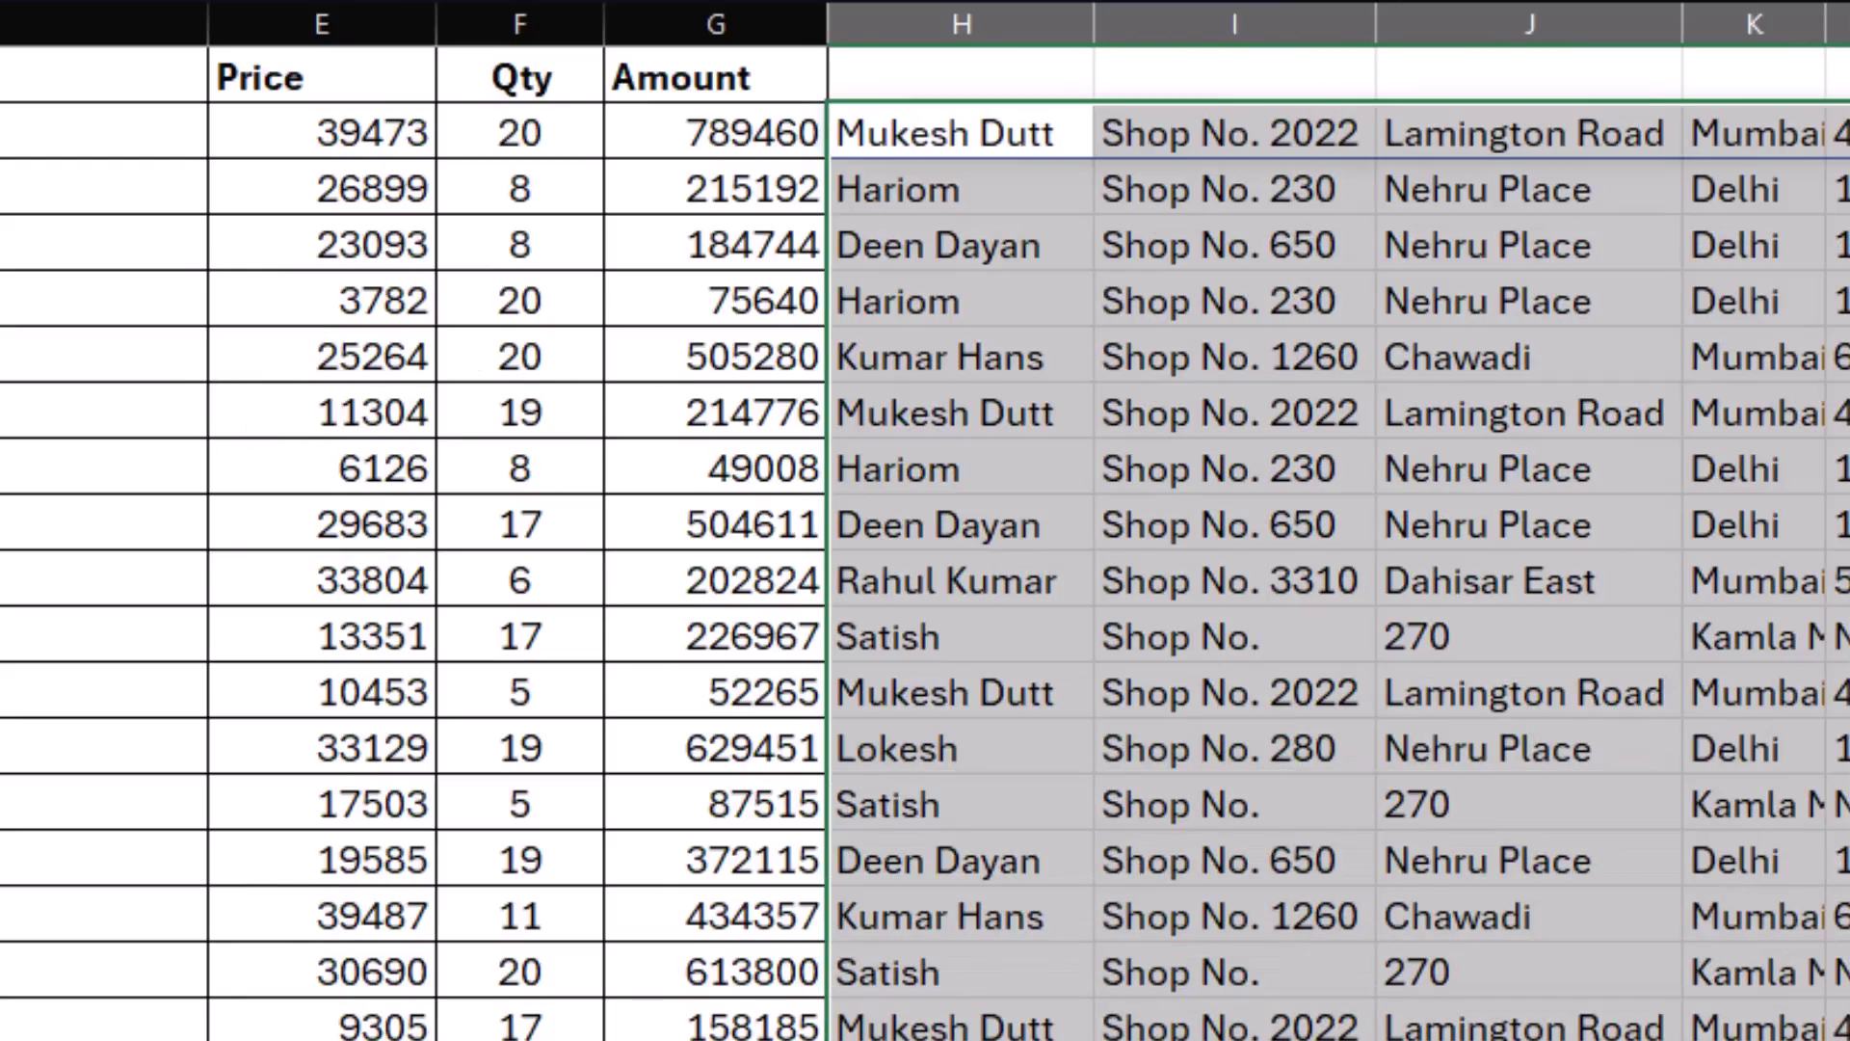
key(Delete)
Insert five blank columns between the Address and Price columns.
click(82, 183)
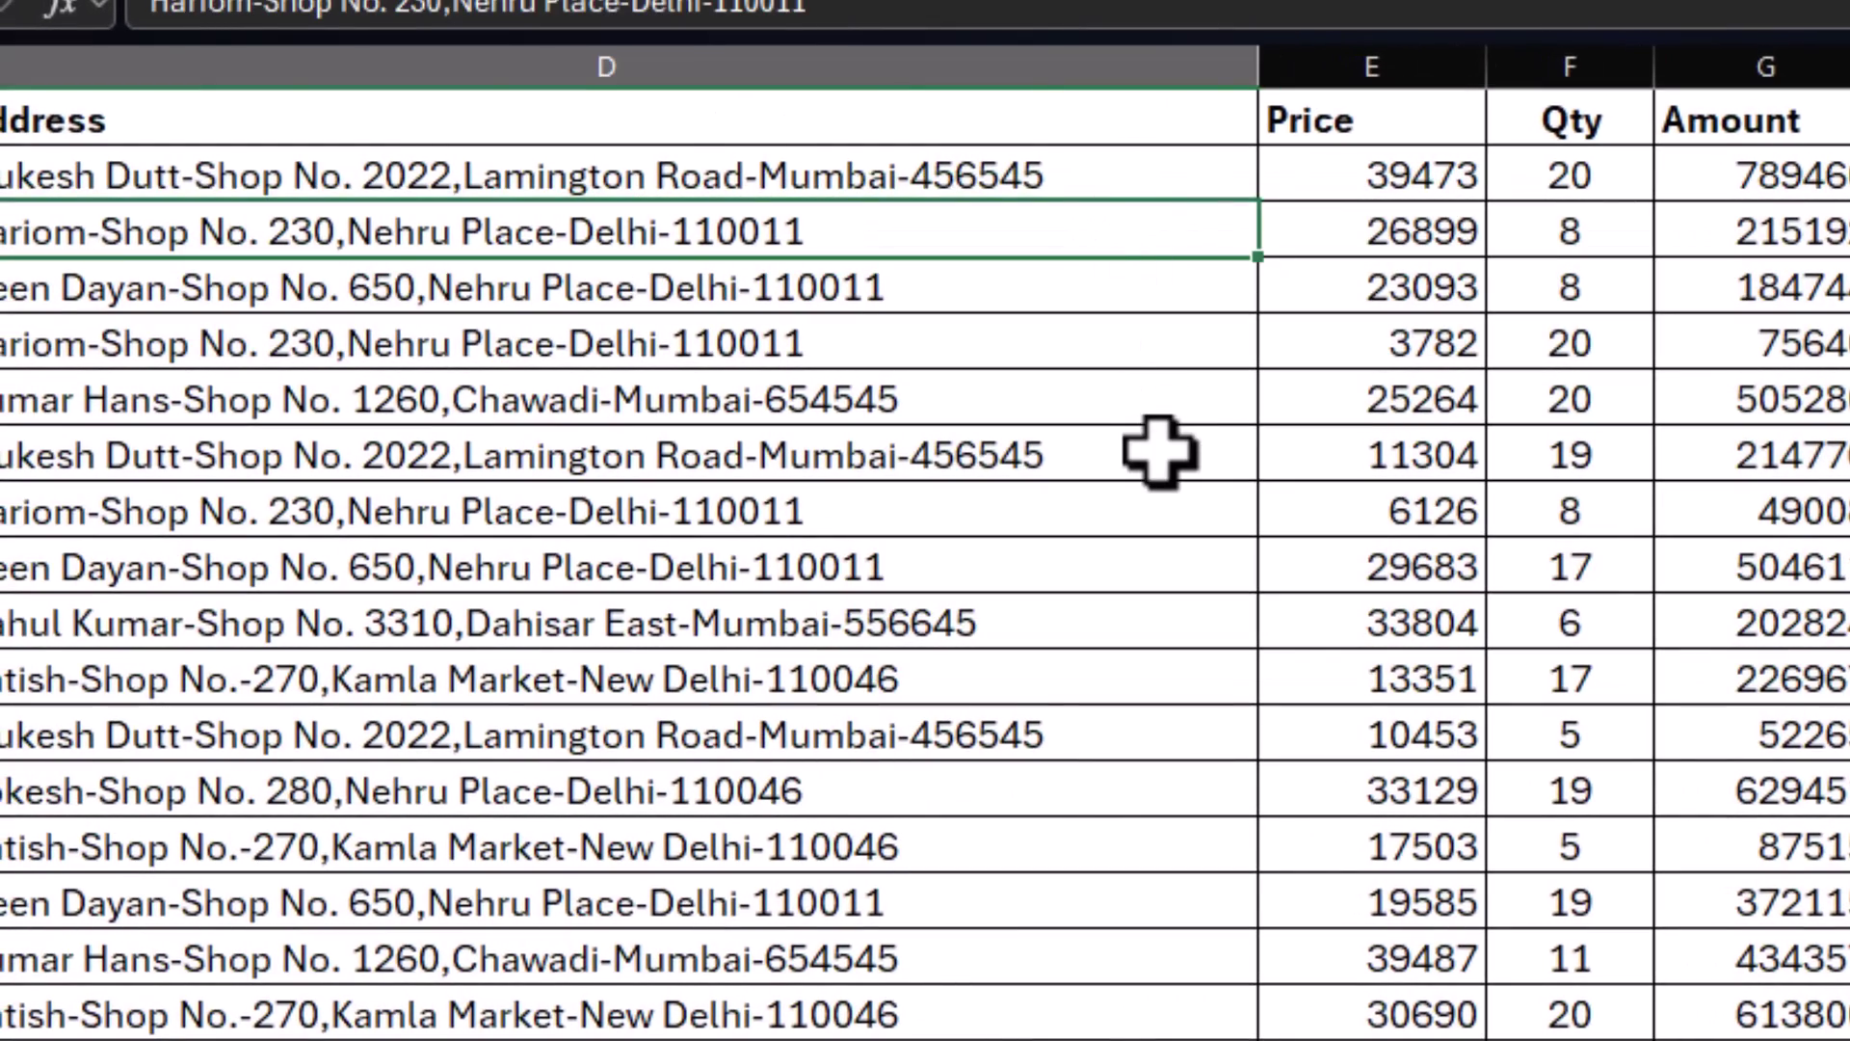
click(1321, 186)
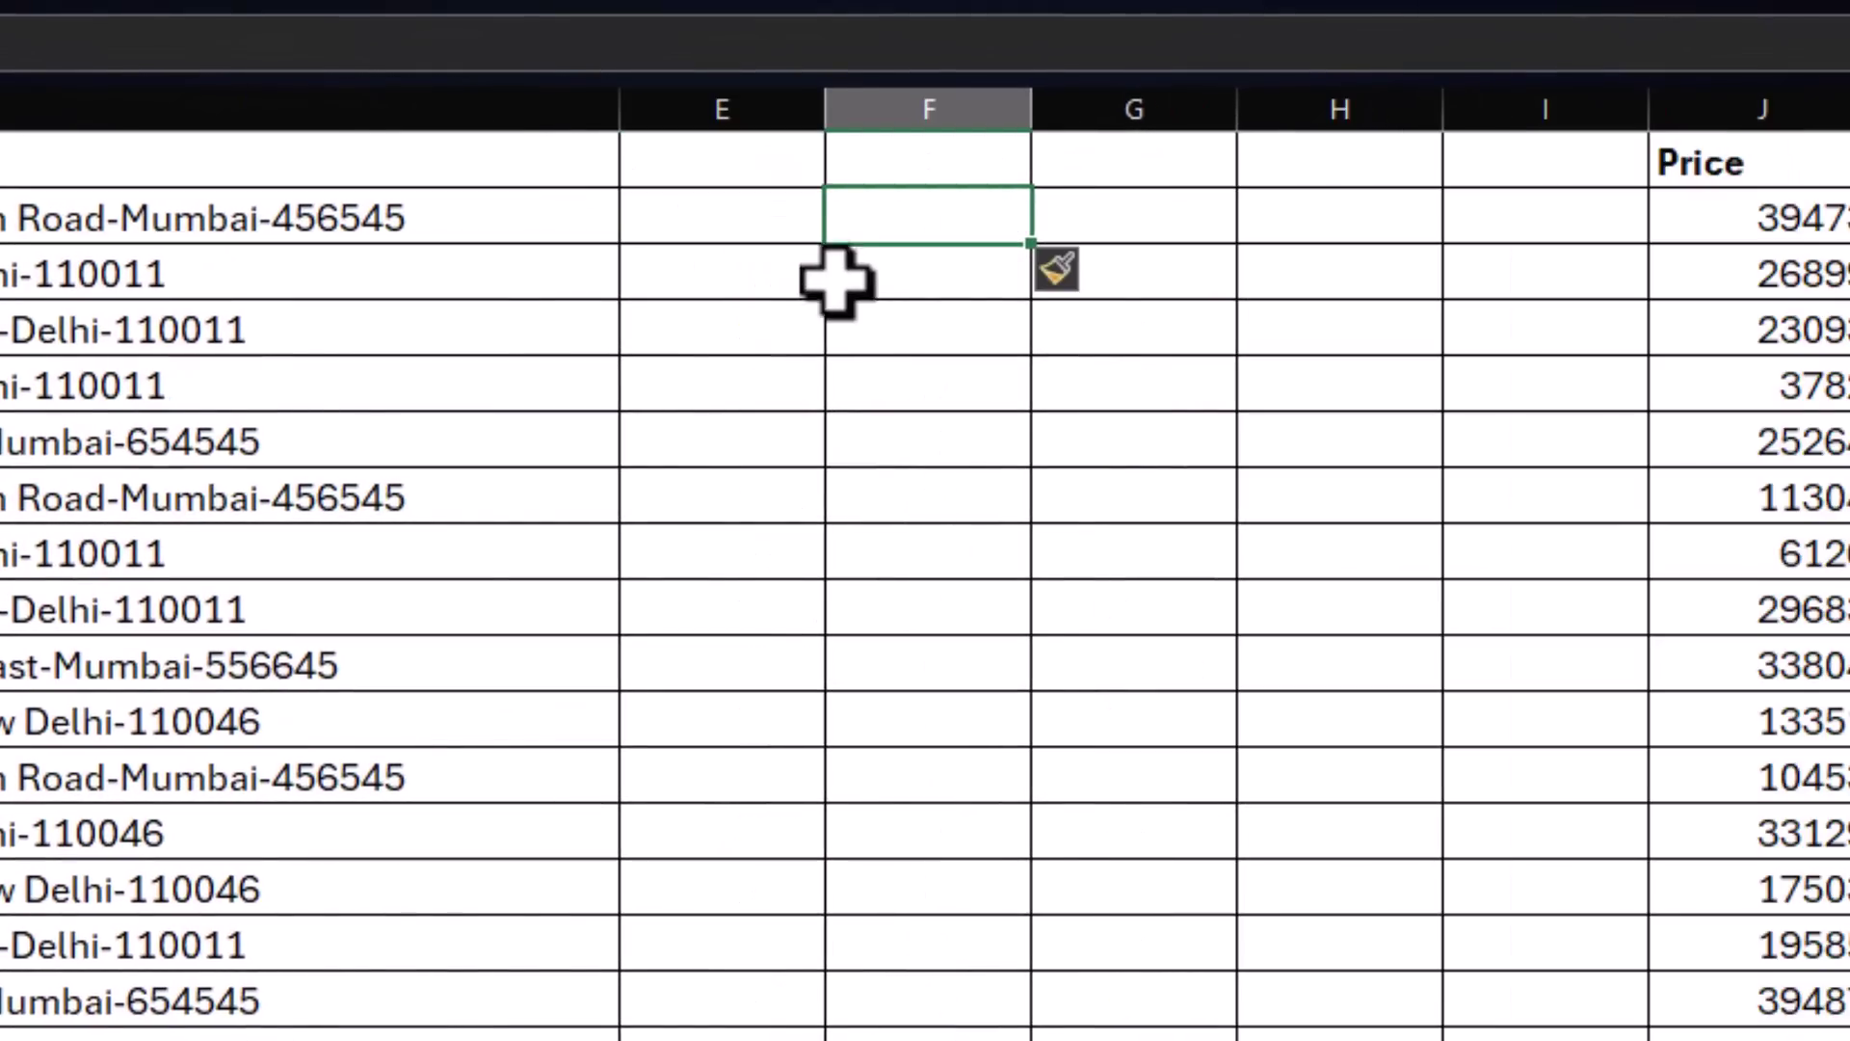
drag(730, 235, 1492, 214)
Split the Address values in column D with Text to Columns, delimited by Comma and "-", in General format from $D$2, replacing existing data.
drag(71, 215, 34, 1036)
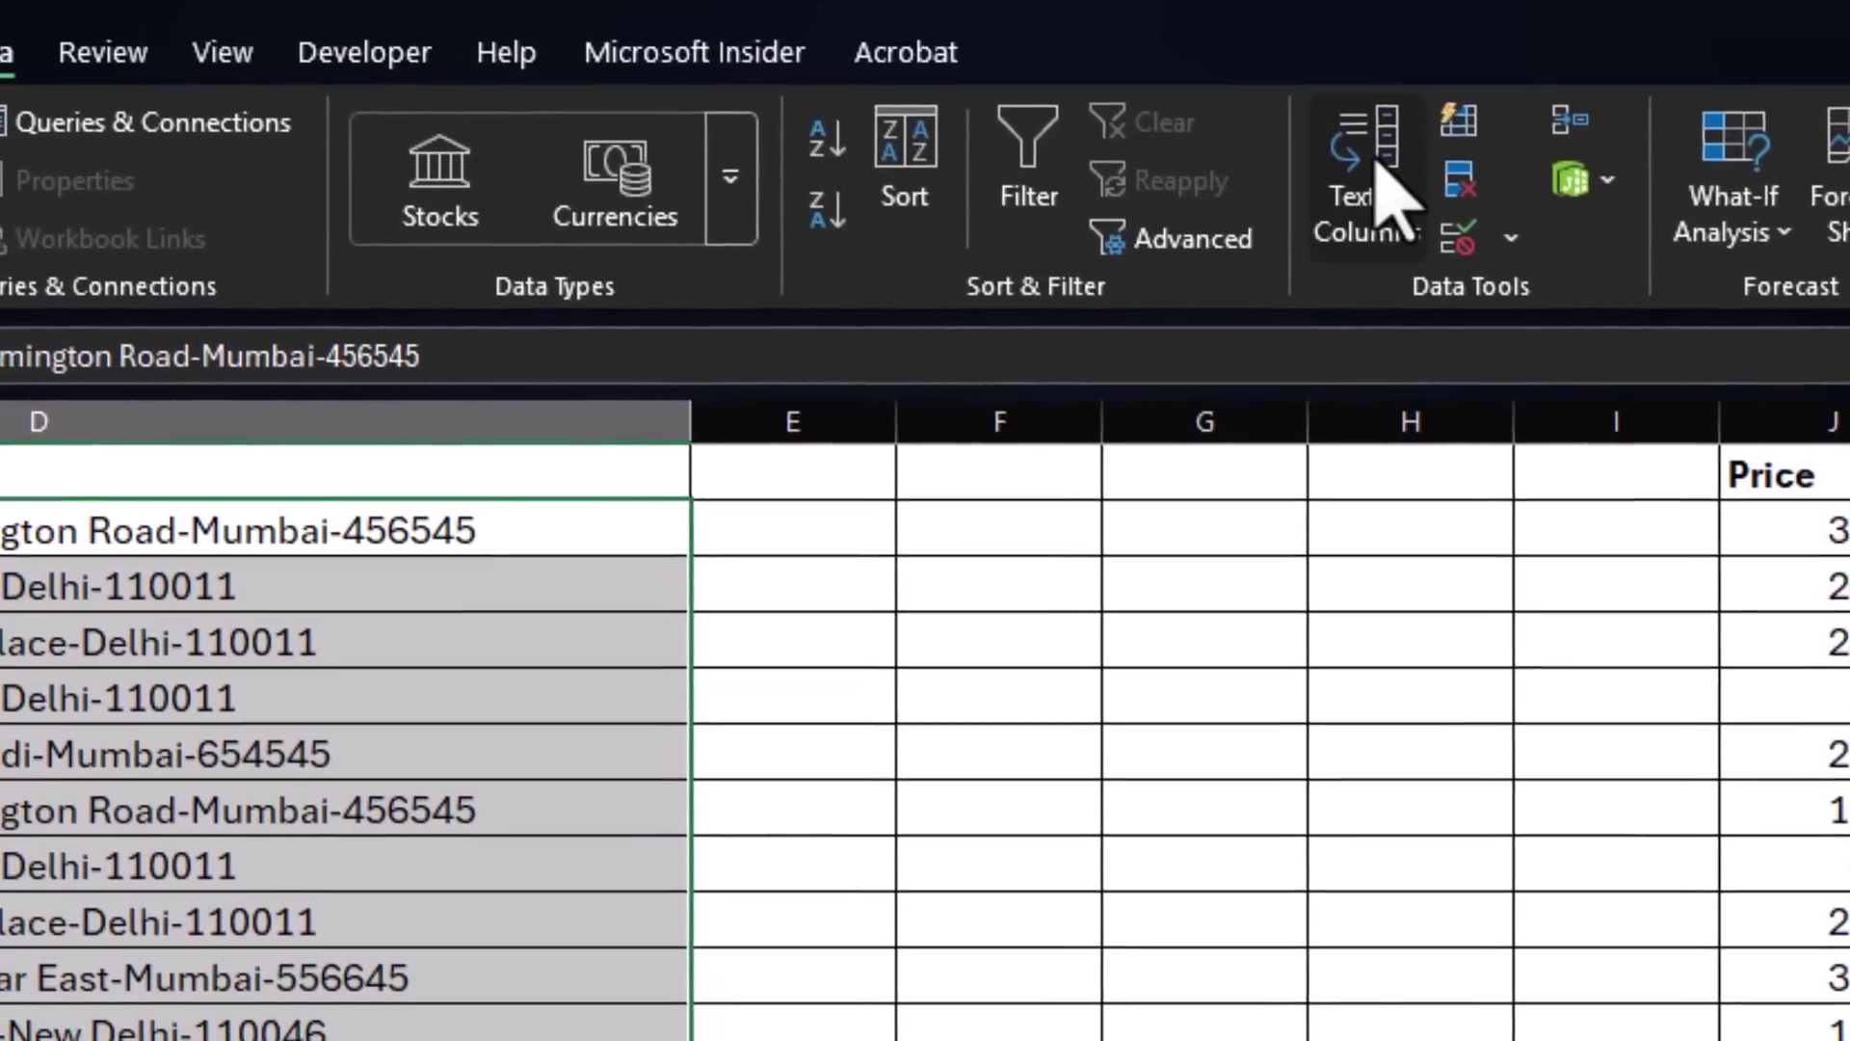
click(1394, 193)
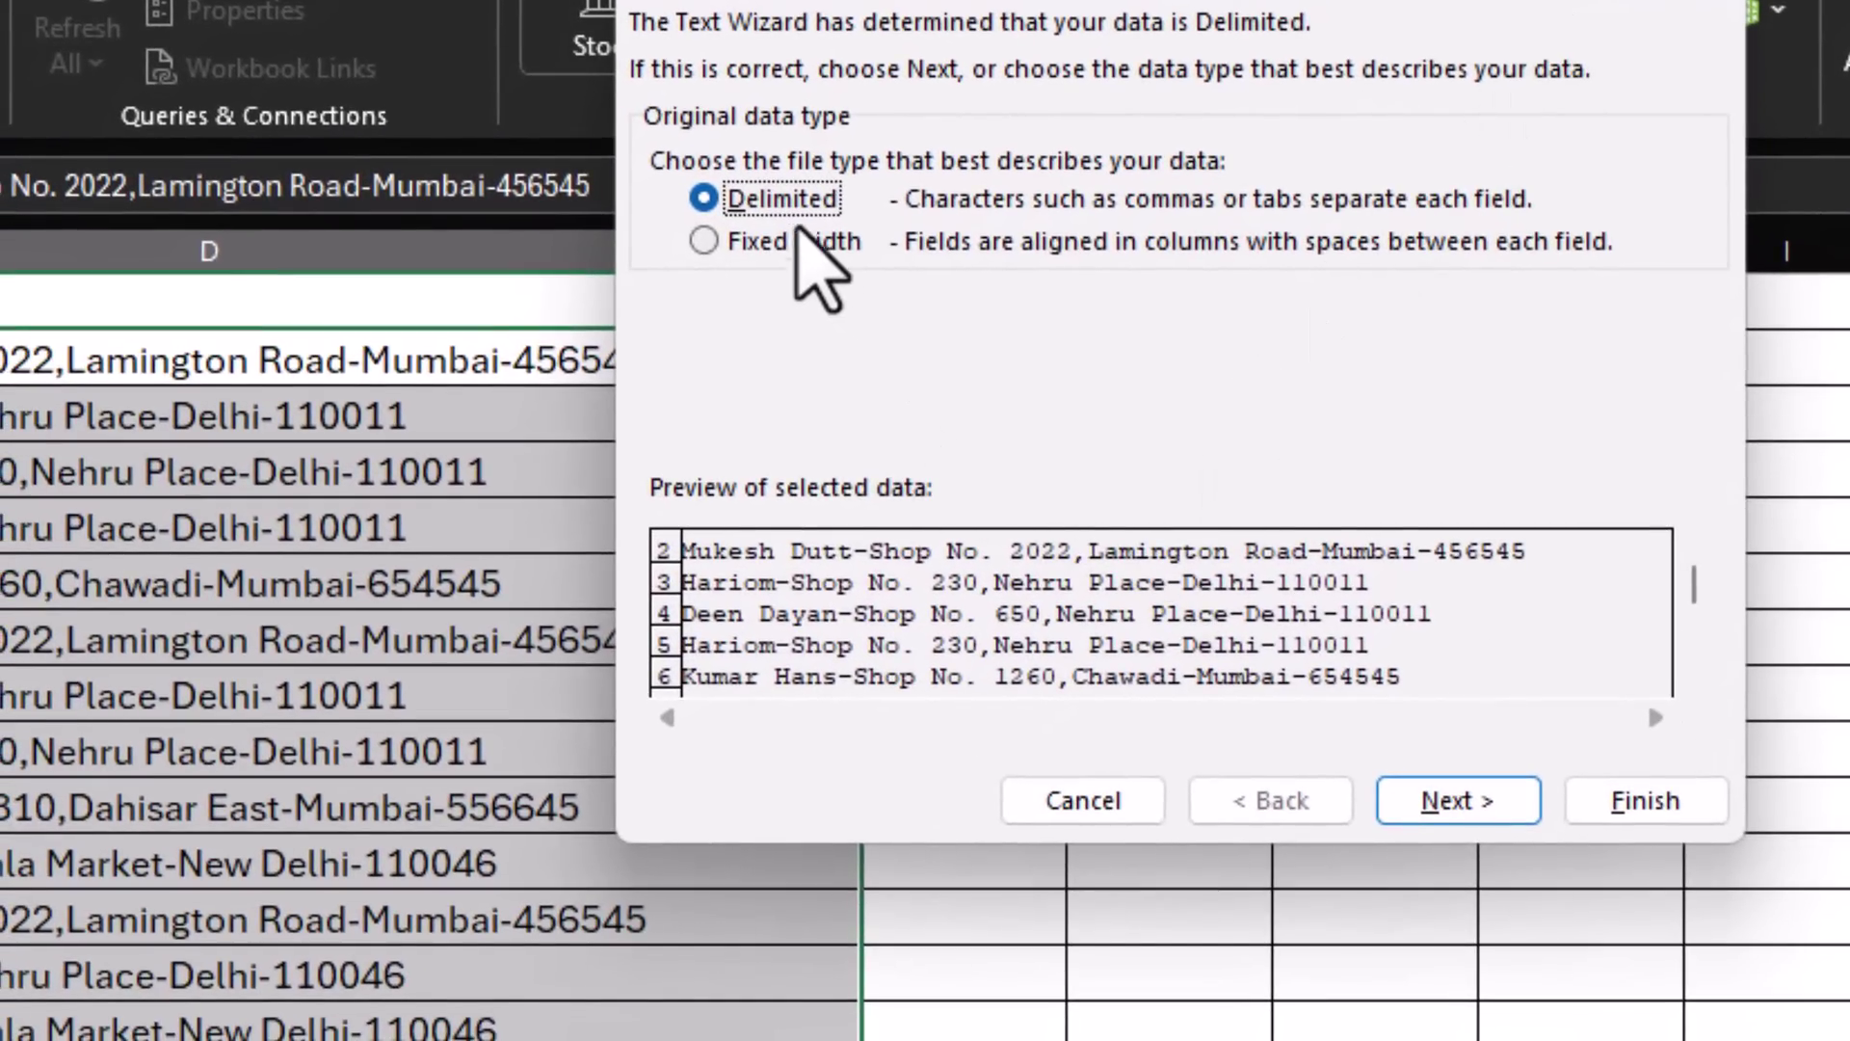
click(1446, 800)
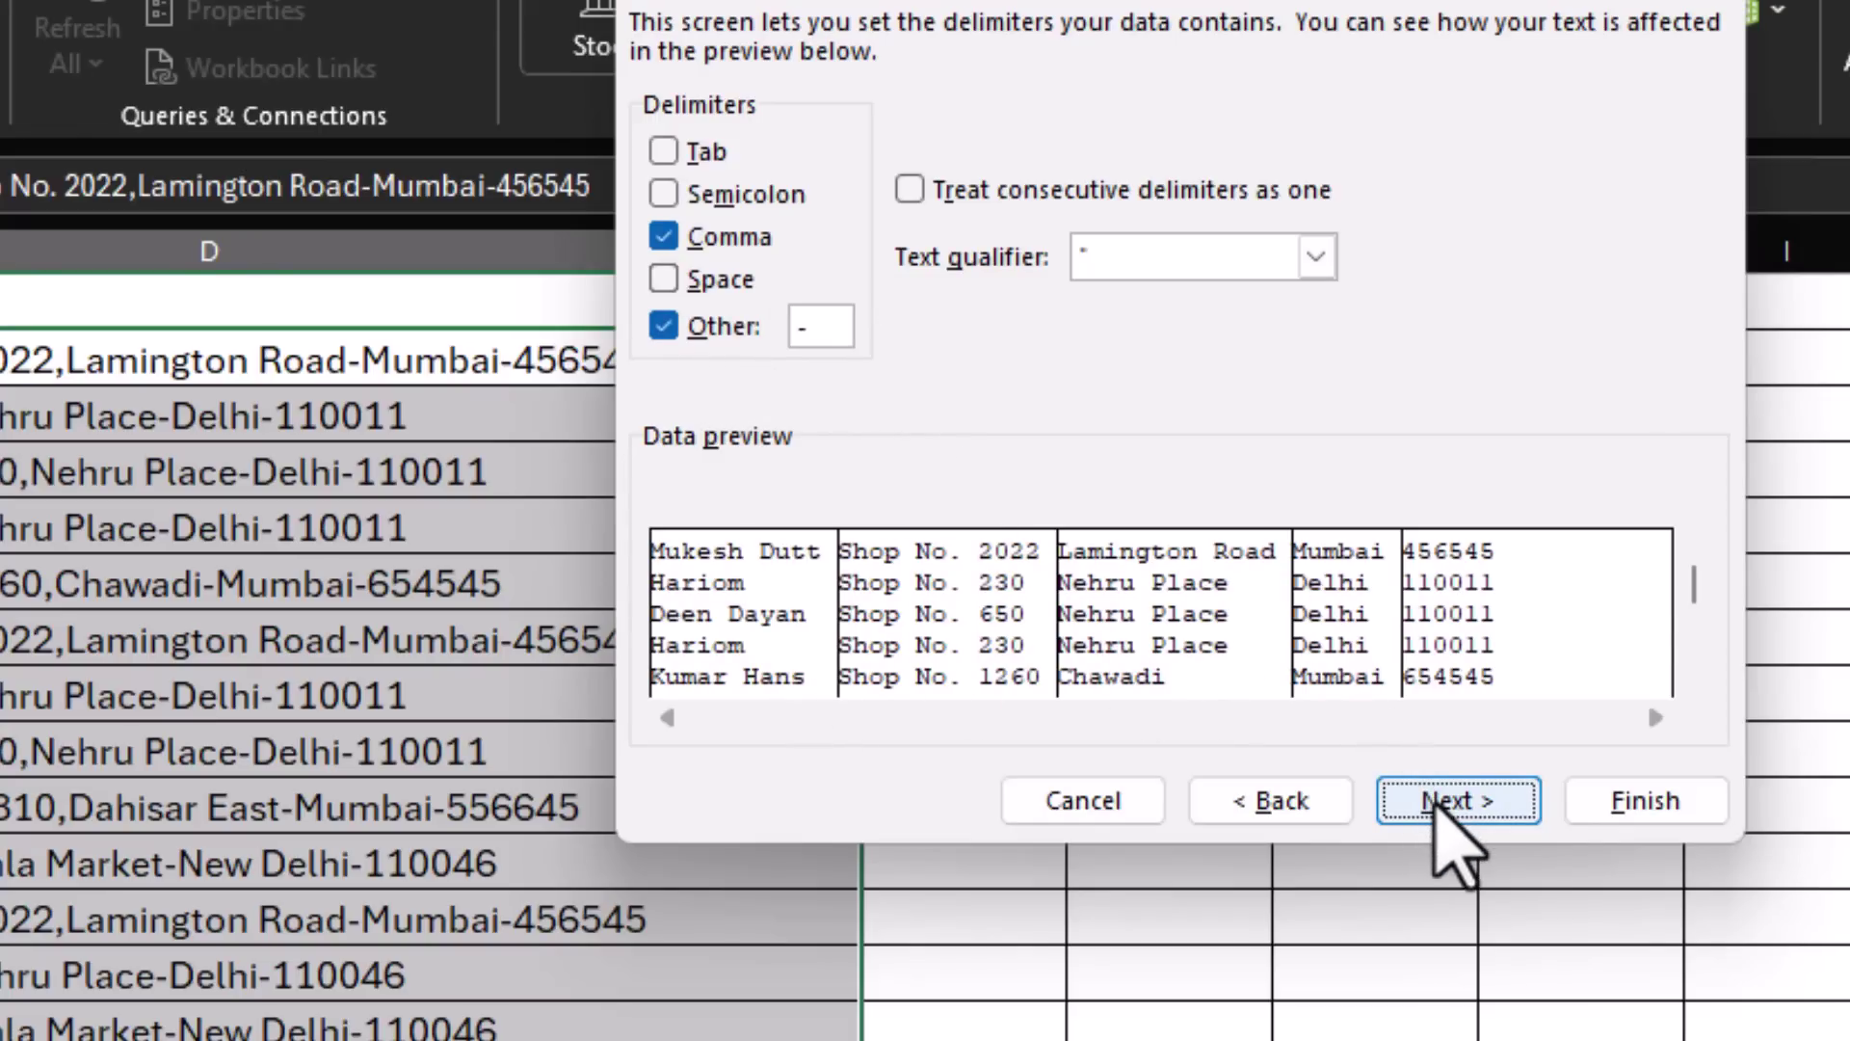
click(1443, 798)
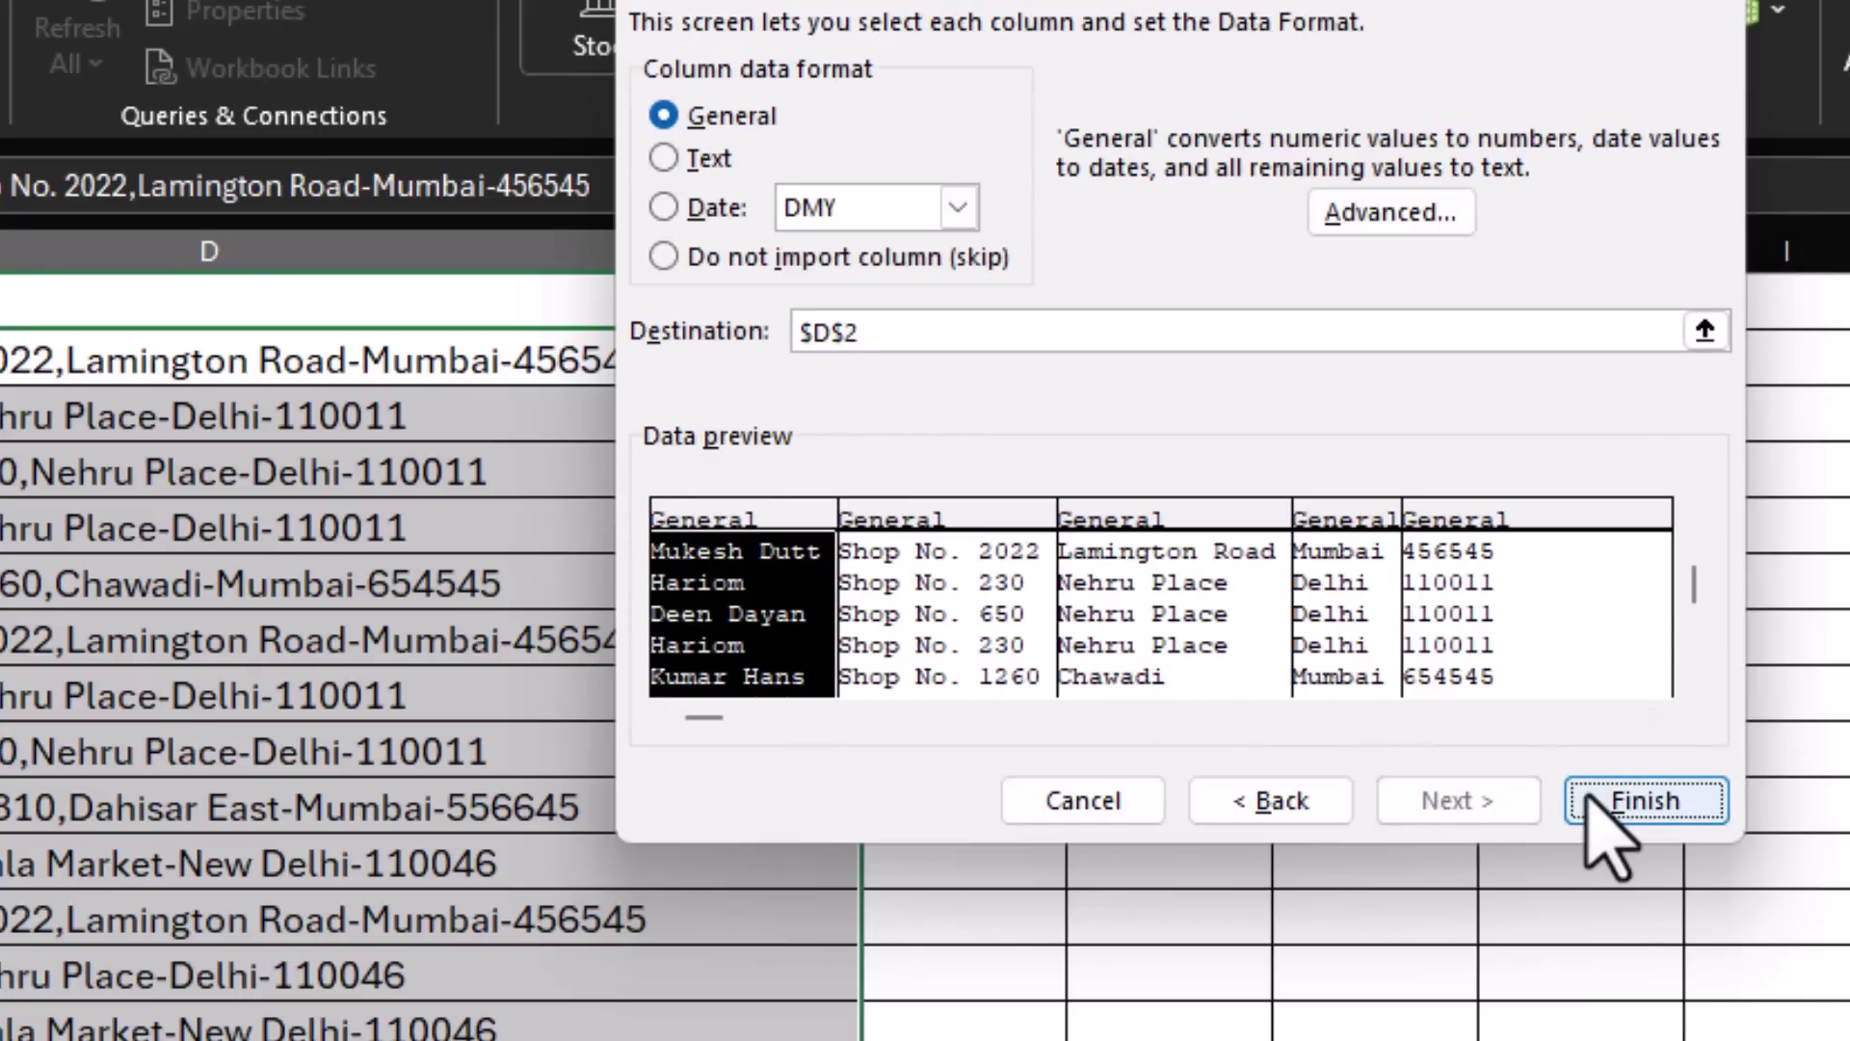
click(1614, 809)
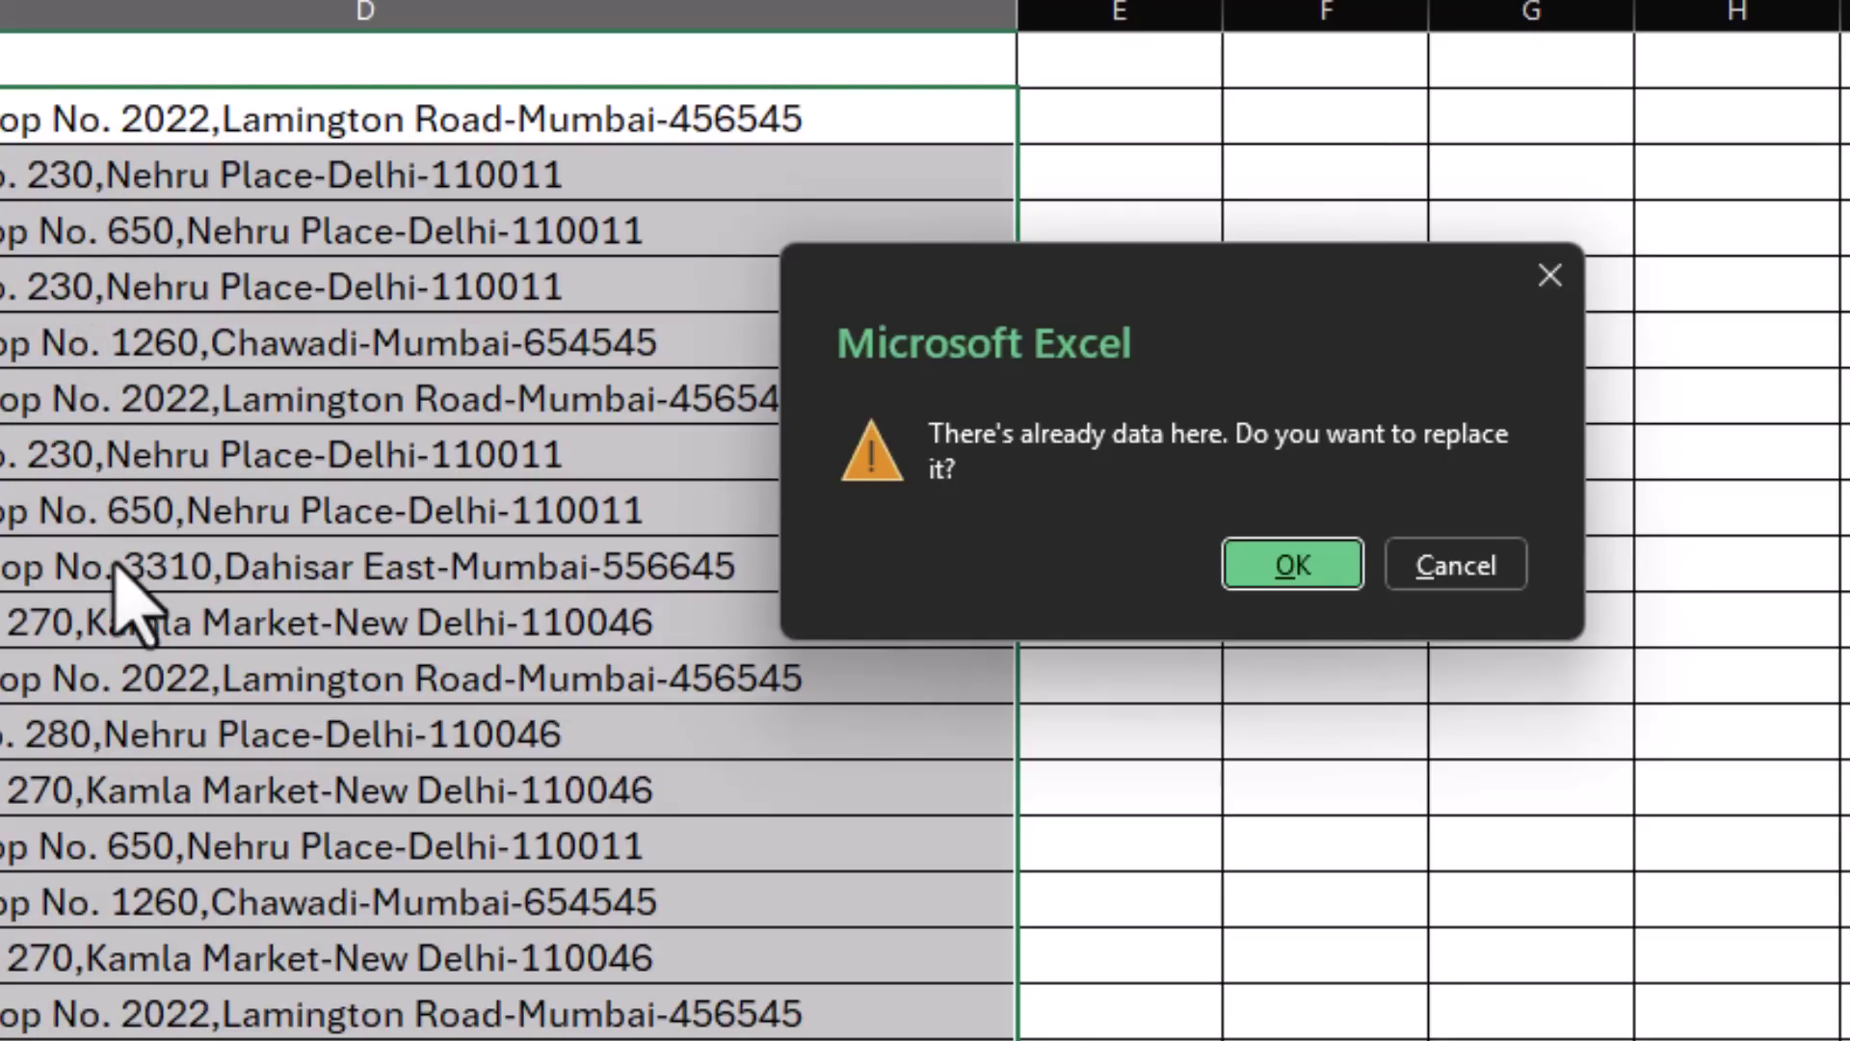
click(1234, 569)
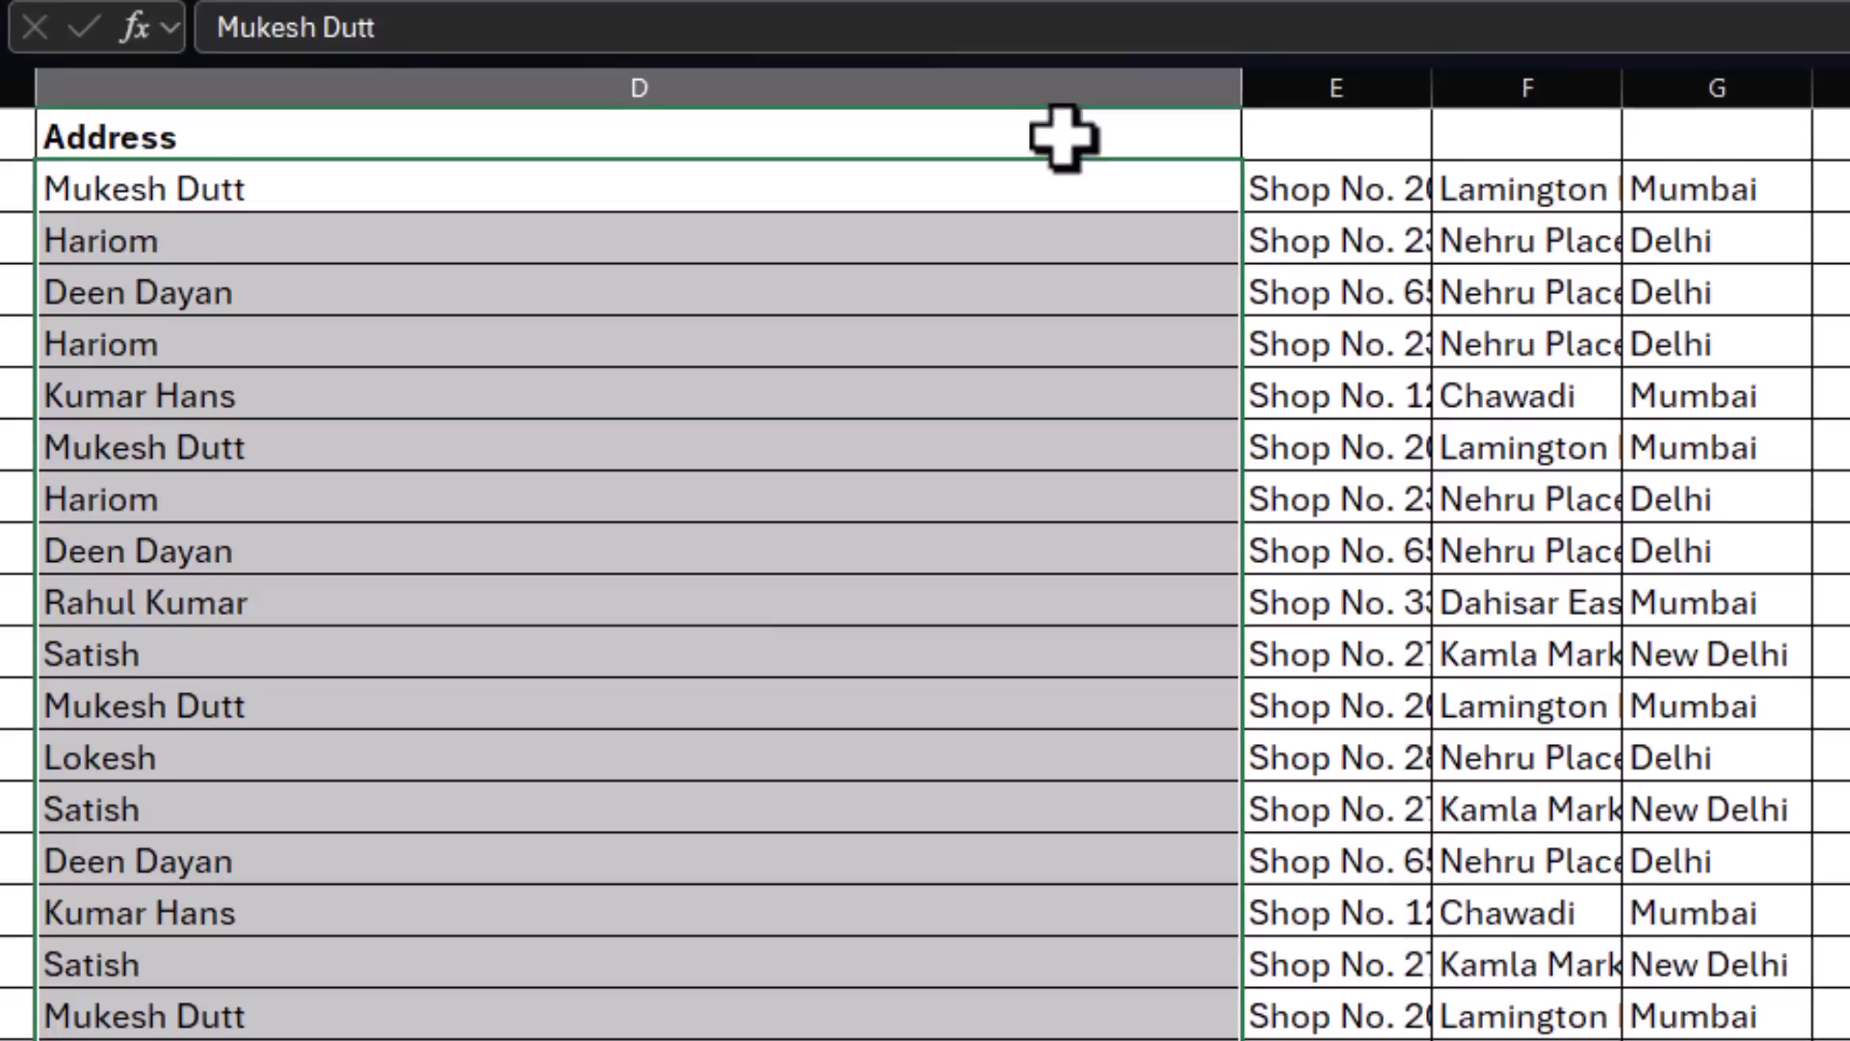
Autofit columns D, E, F and G to the split address parts.
double_click(1316, 63)
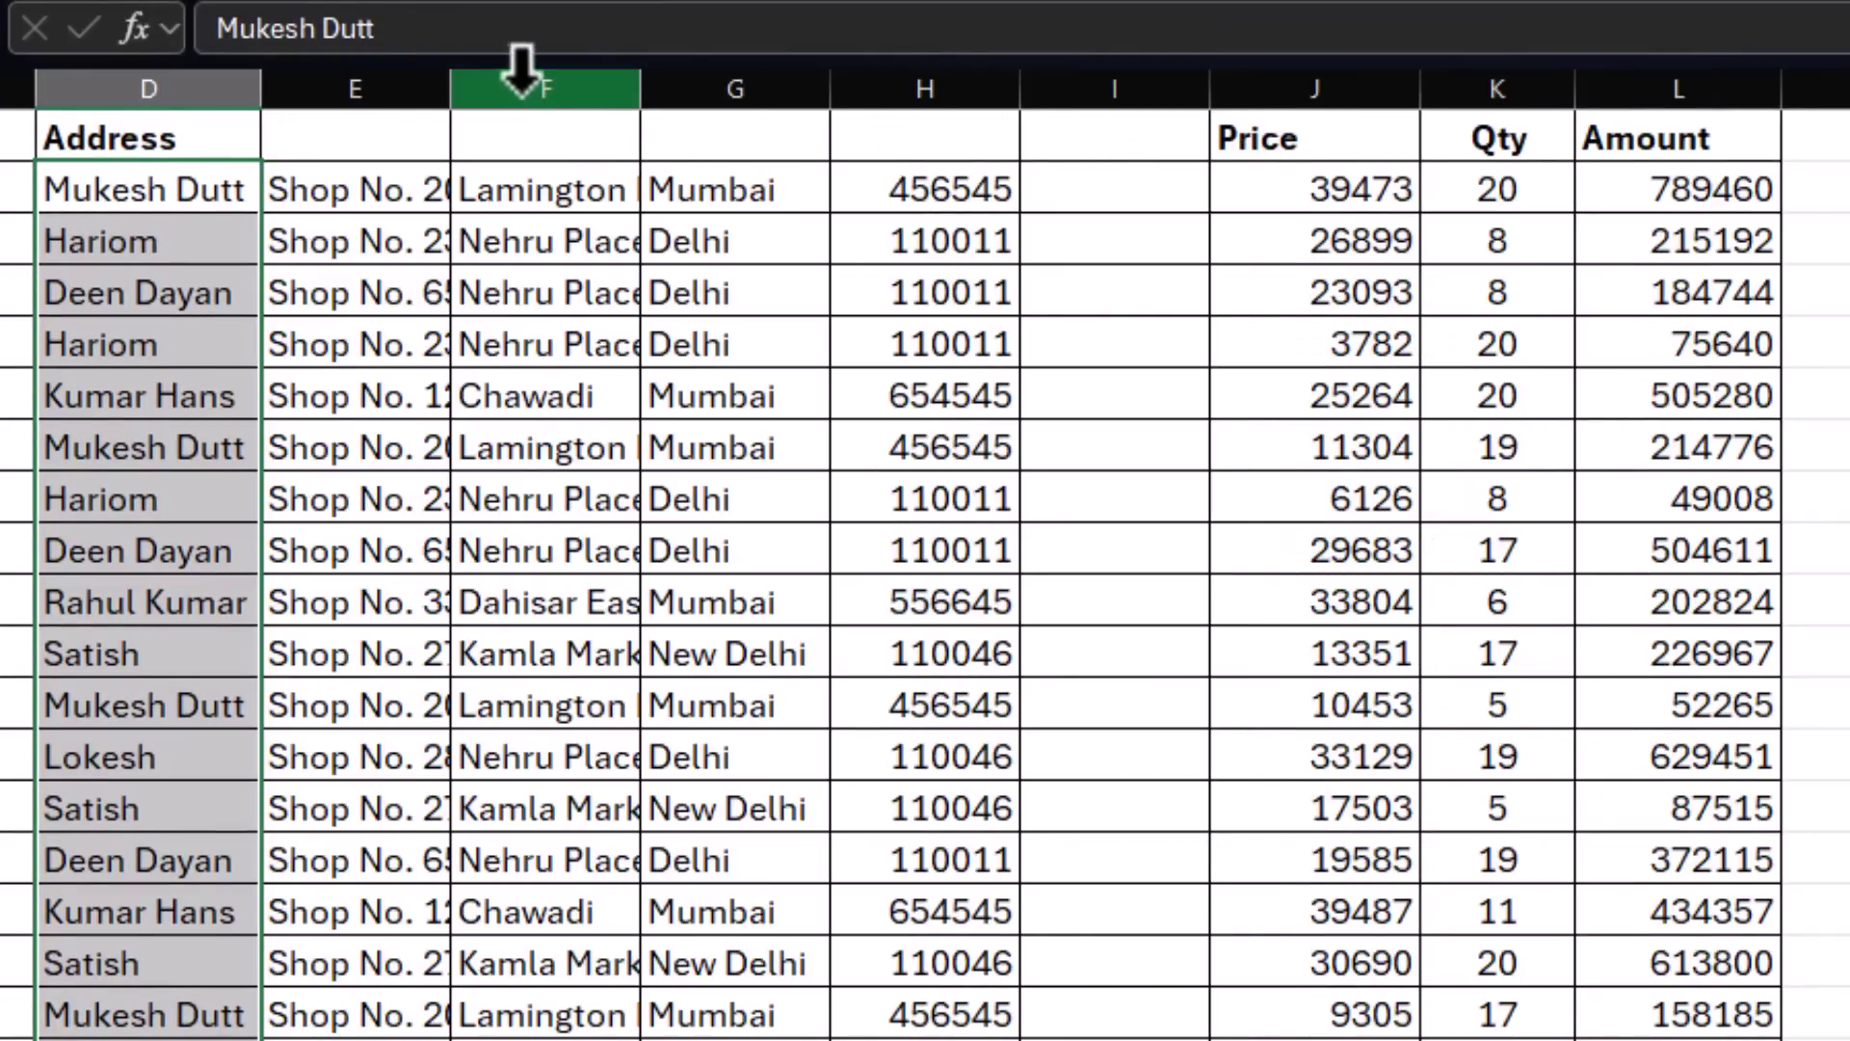
double_click(451, 87)
double_click(719, 92)
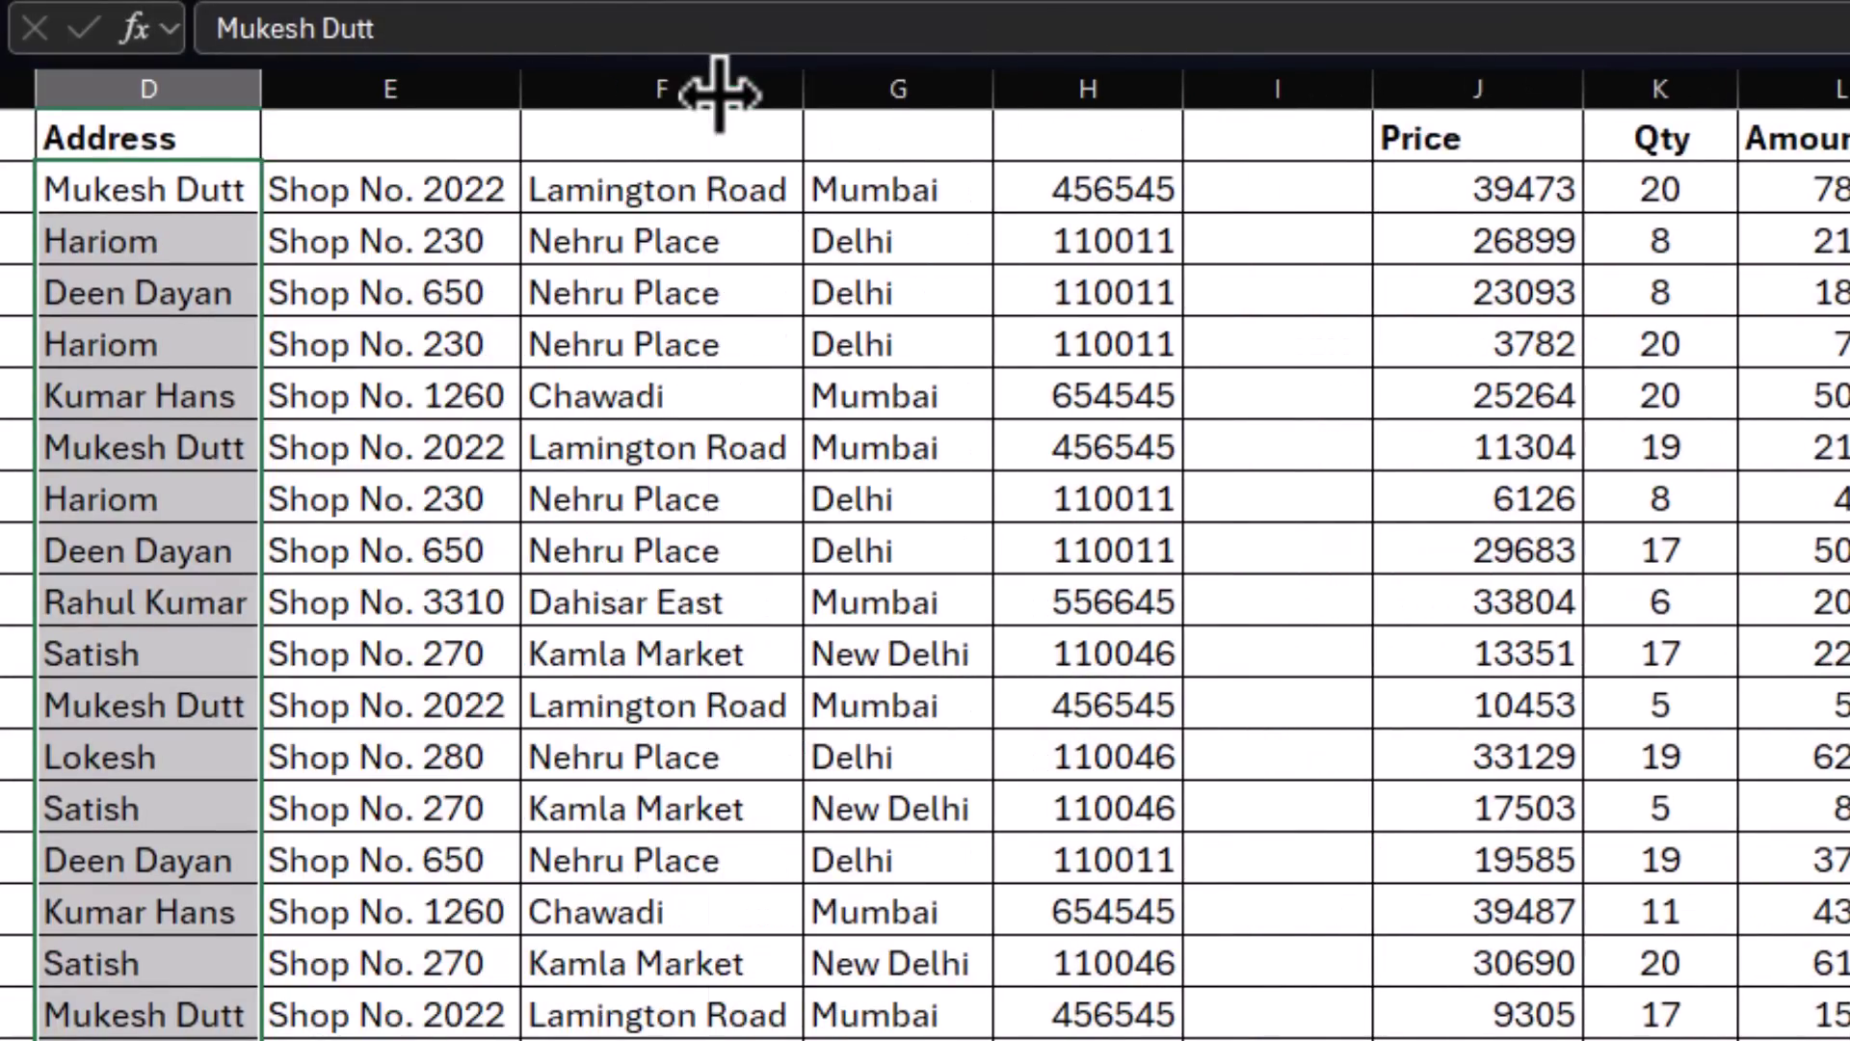
click(979, 86)
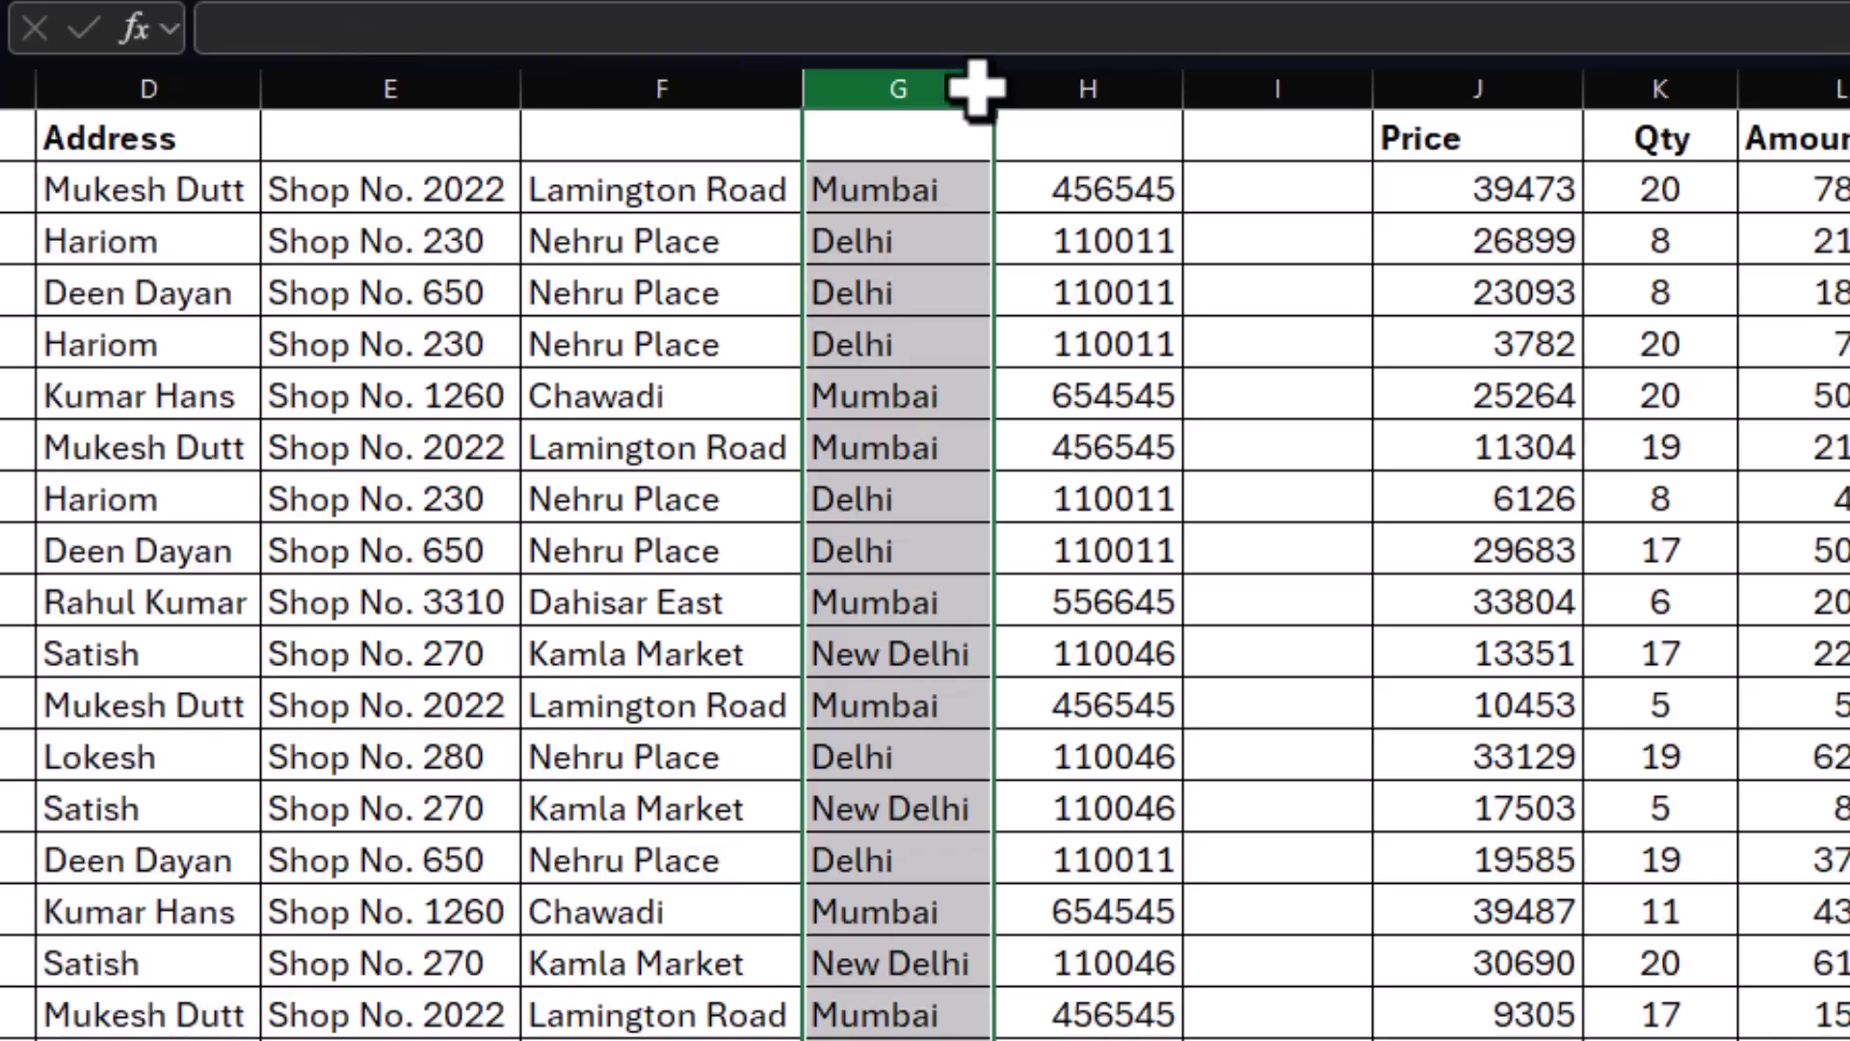
double_click(991, 90)
Label the split address columns E to H in row 1 as "Shop No.", "Location", "City" and "Pin".
click(489, 152)
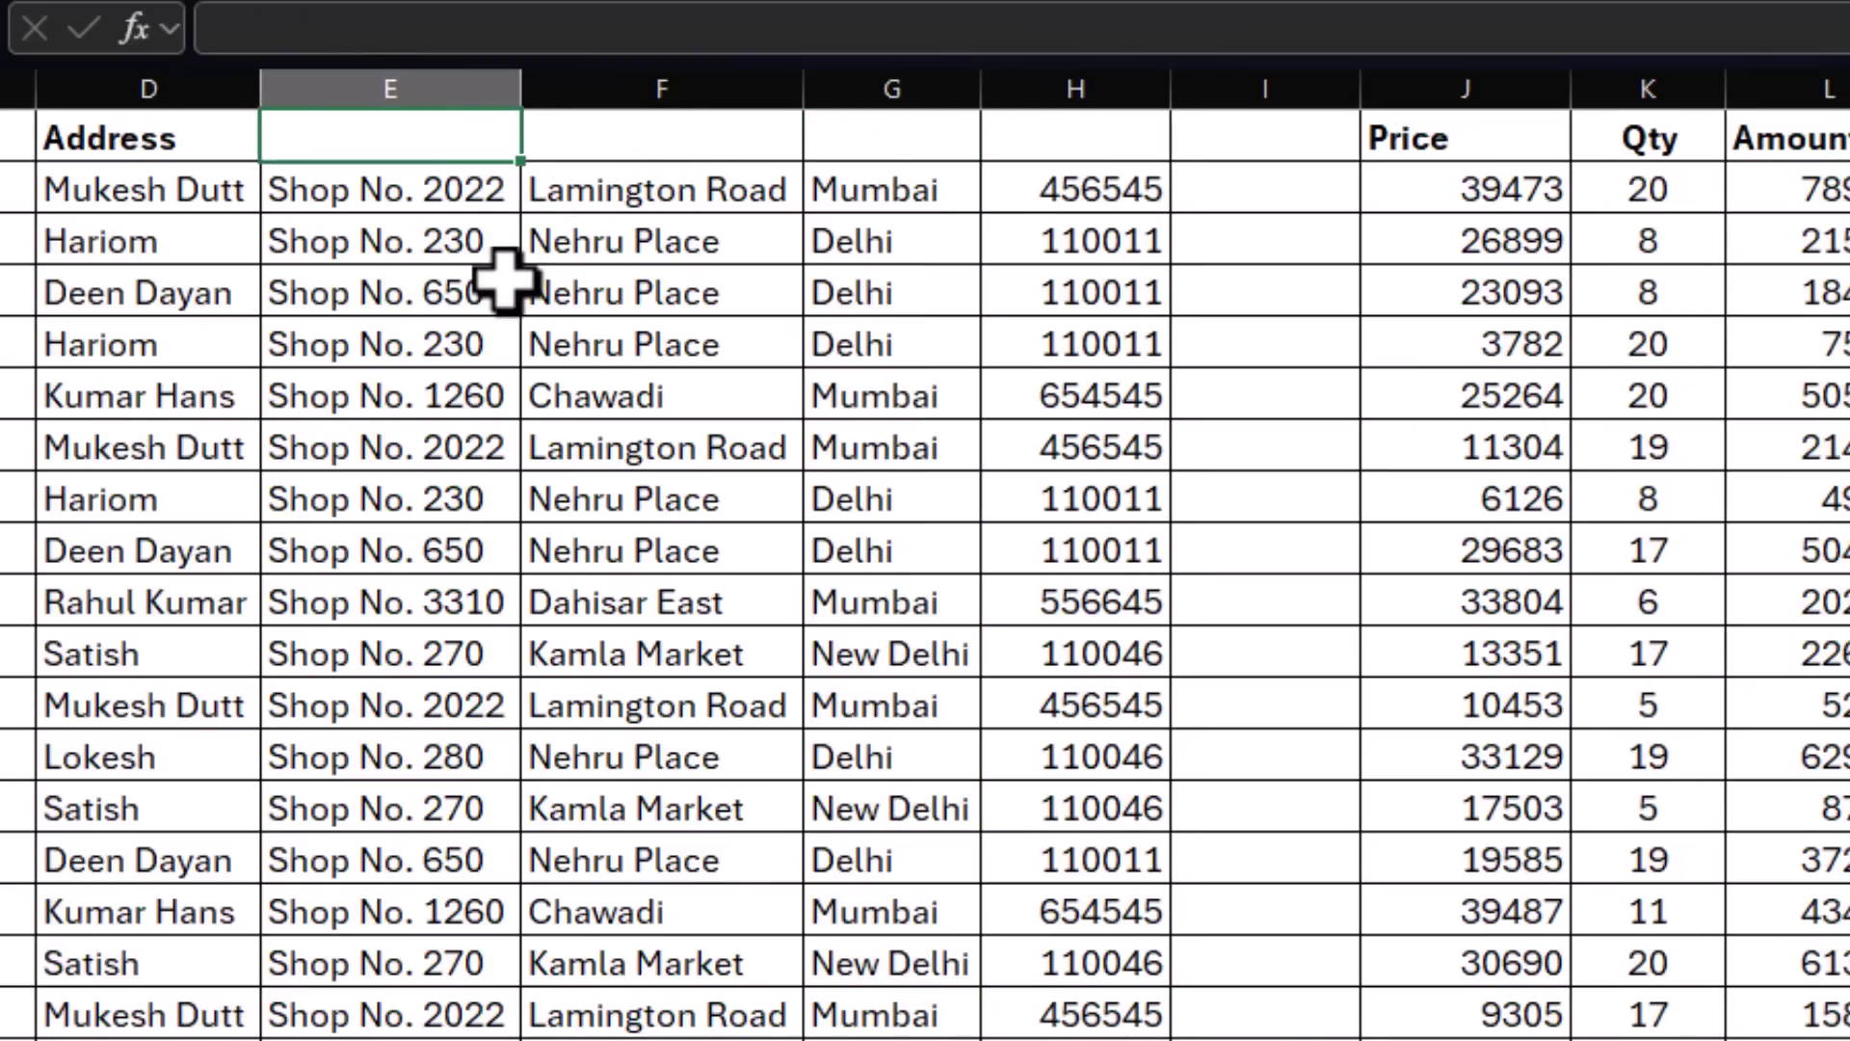
text(Shop No.)
key(Tab)
text(Location)
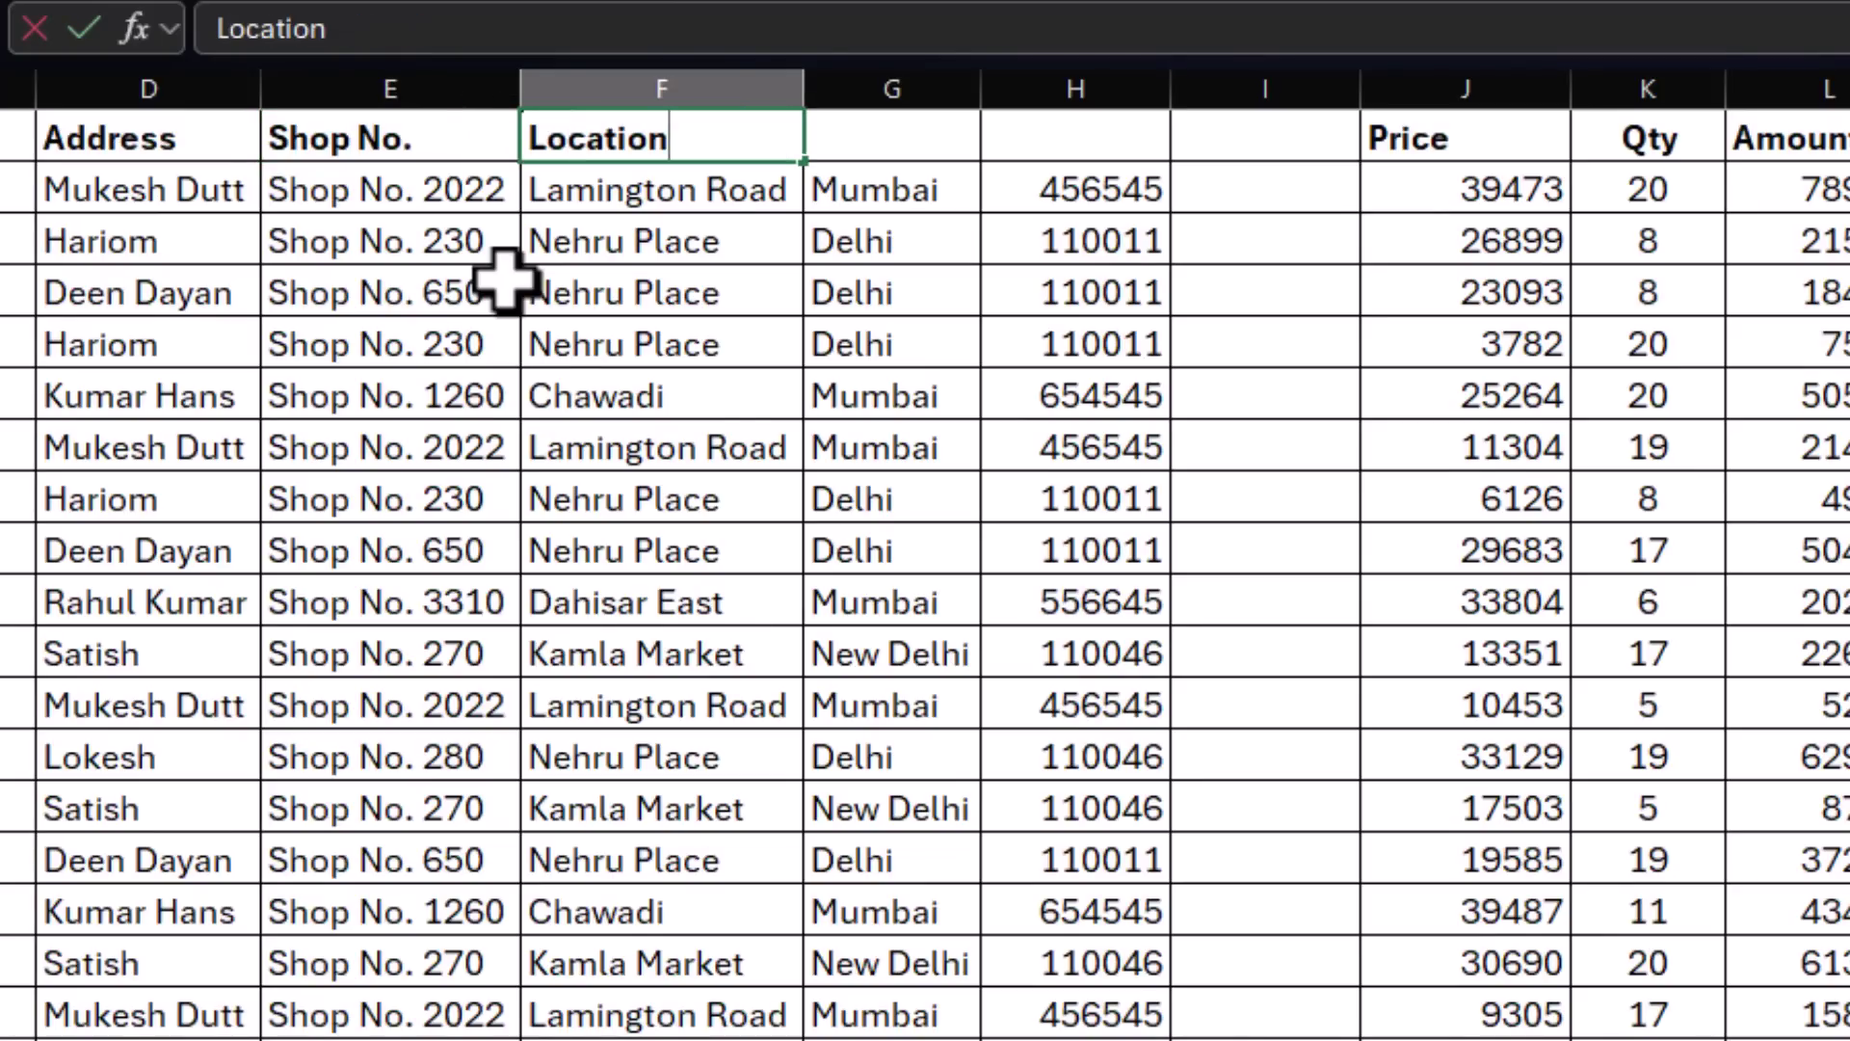
key(Tab)
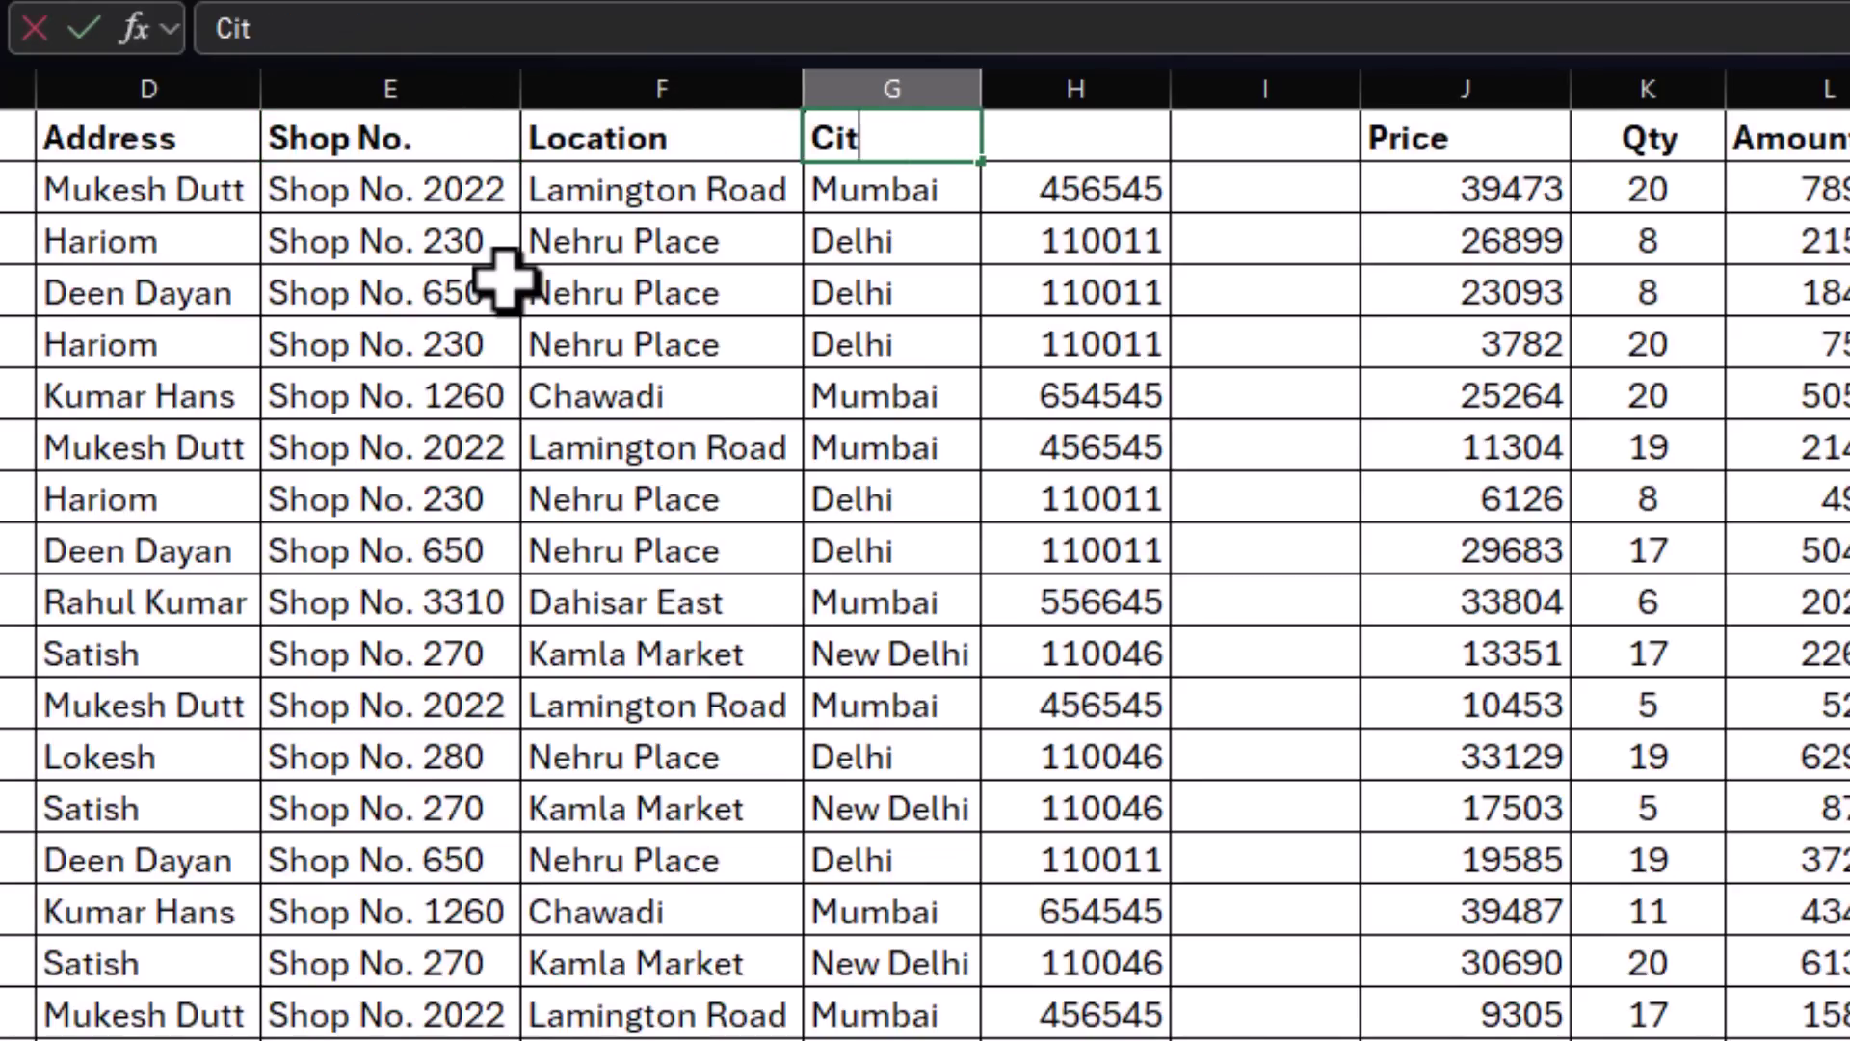
key(Right)
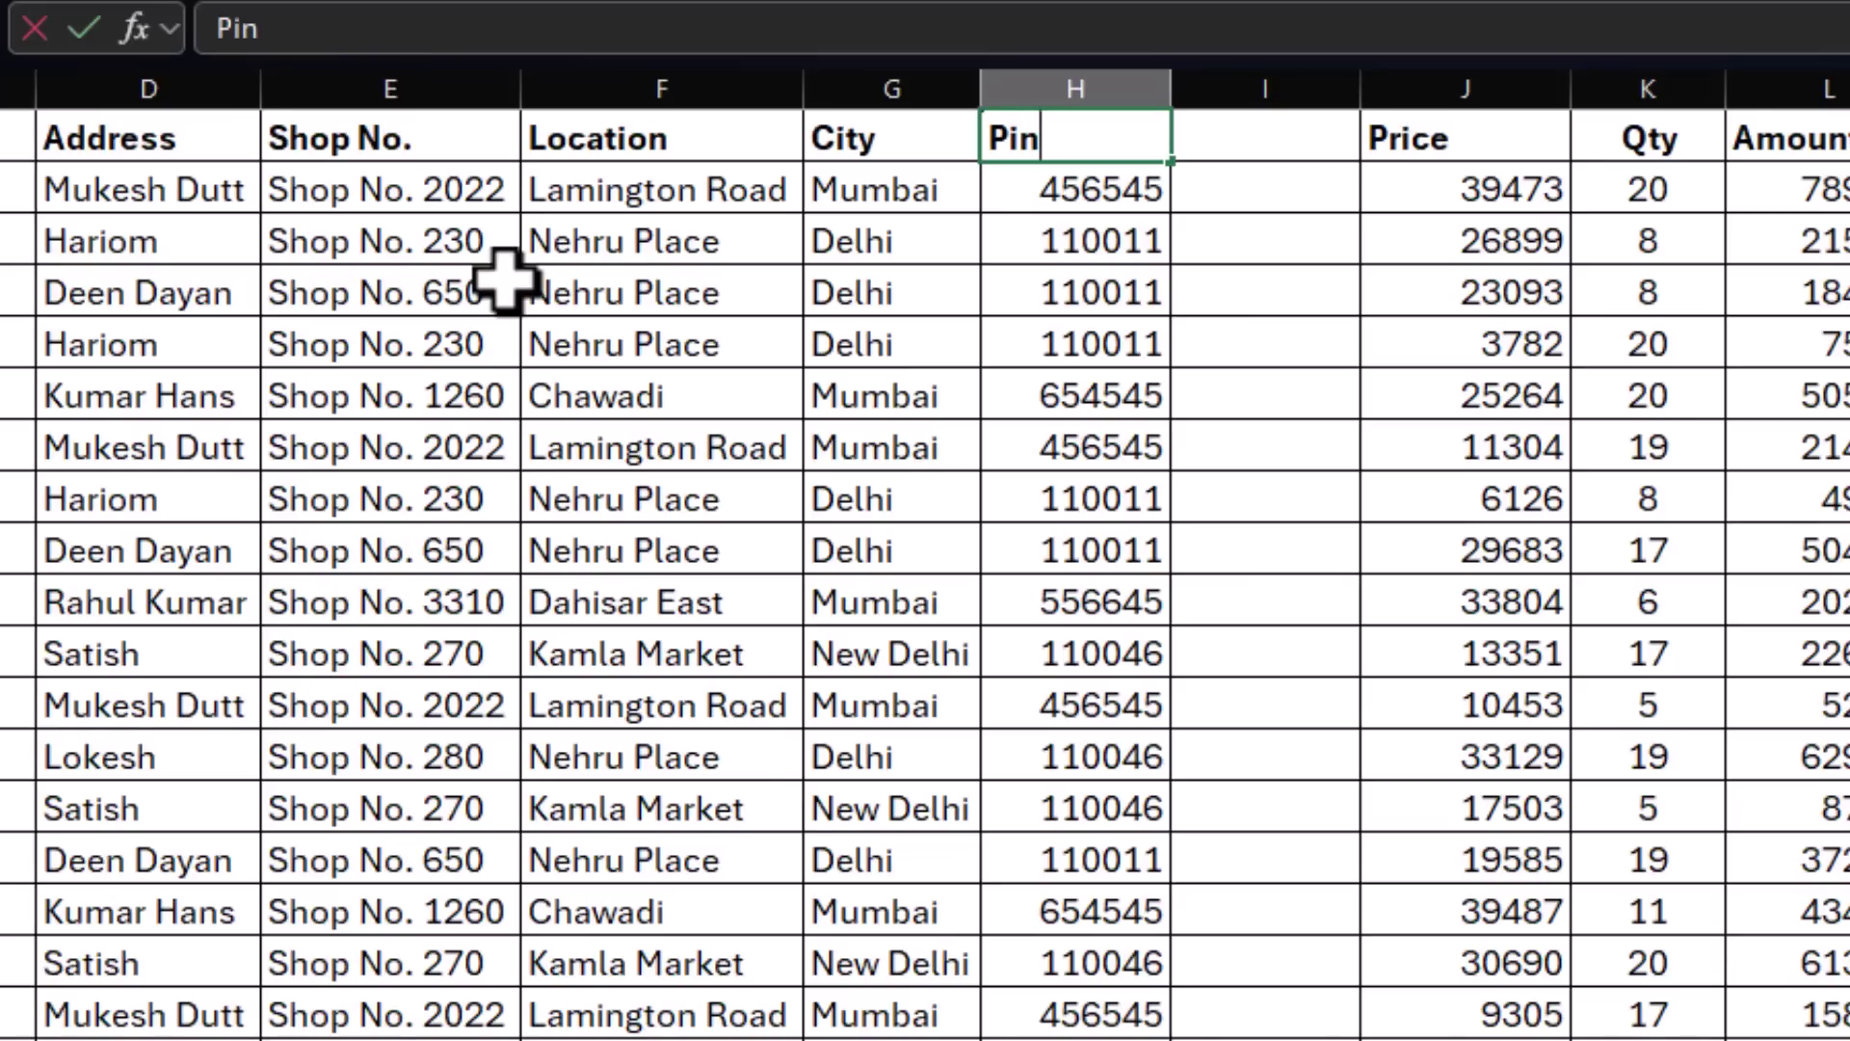
key(Right)
Delete the empty column I between Pin and Price.
click(1243, 441)
click(1262, 85)
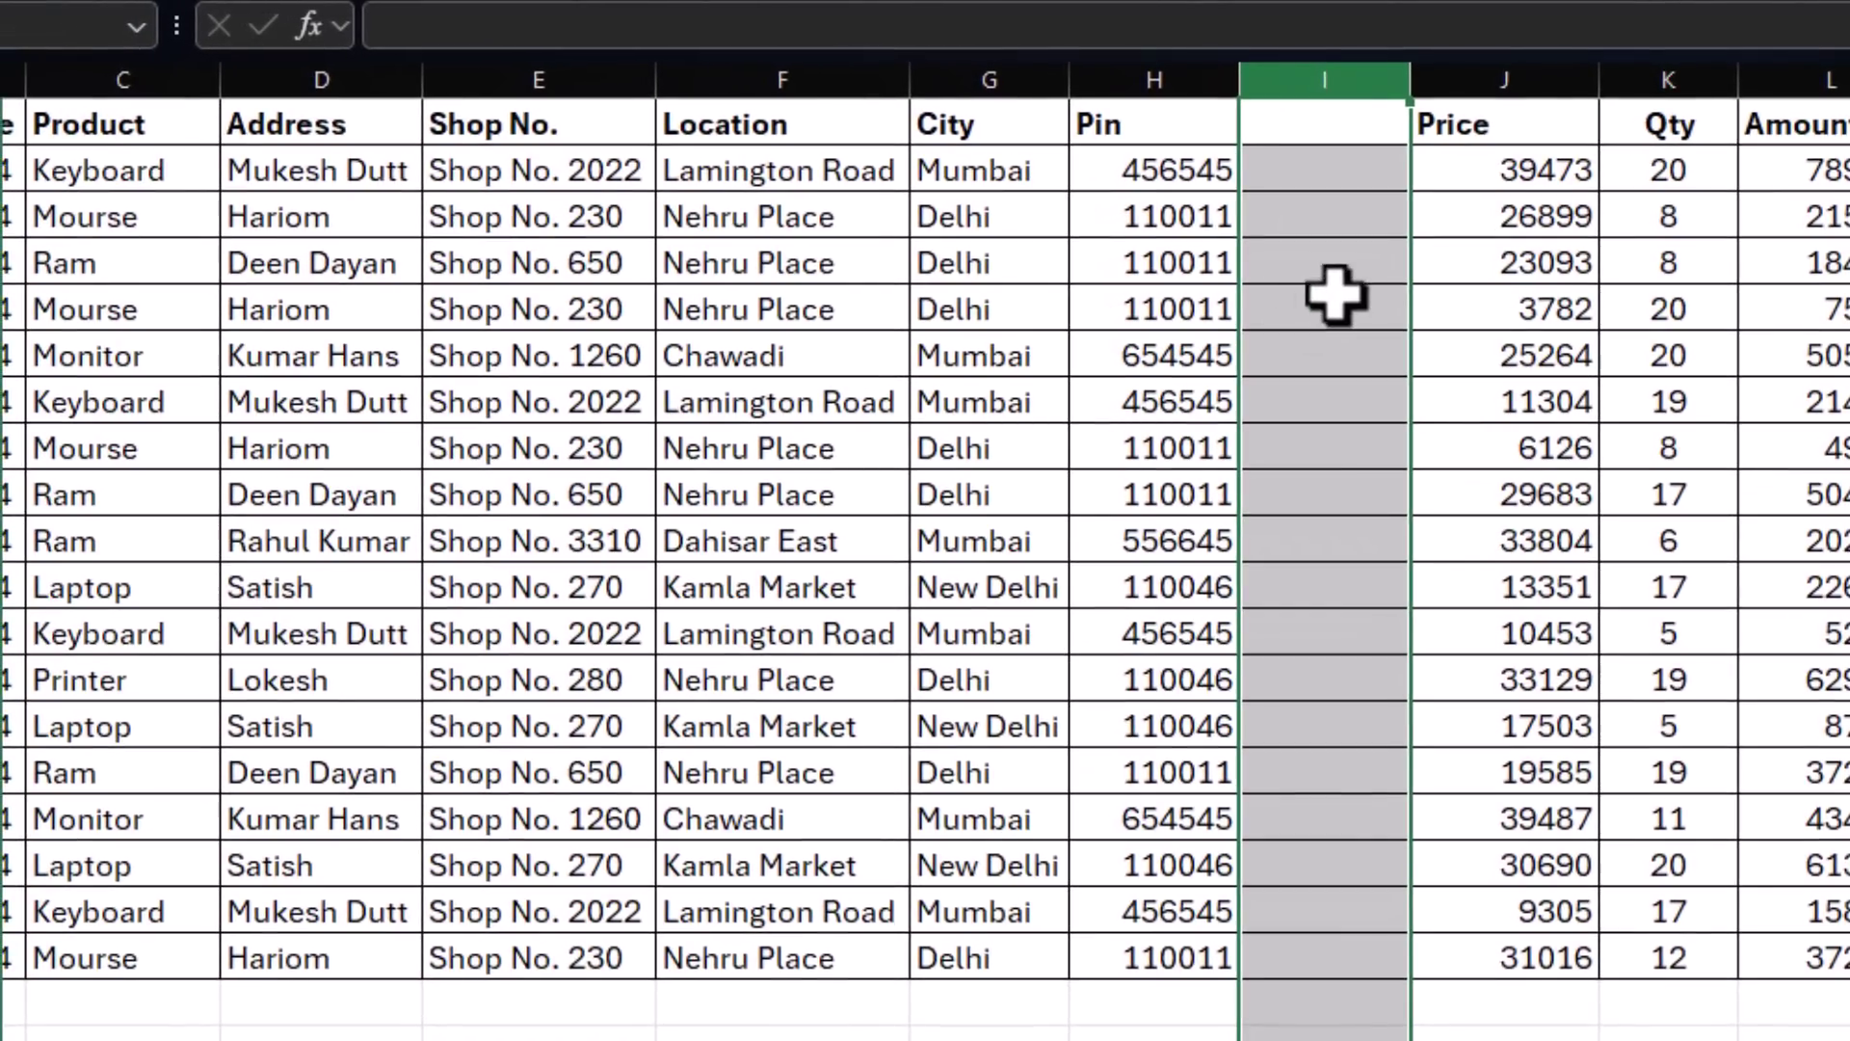
right_click(1336, 295)
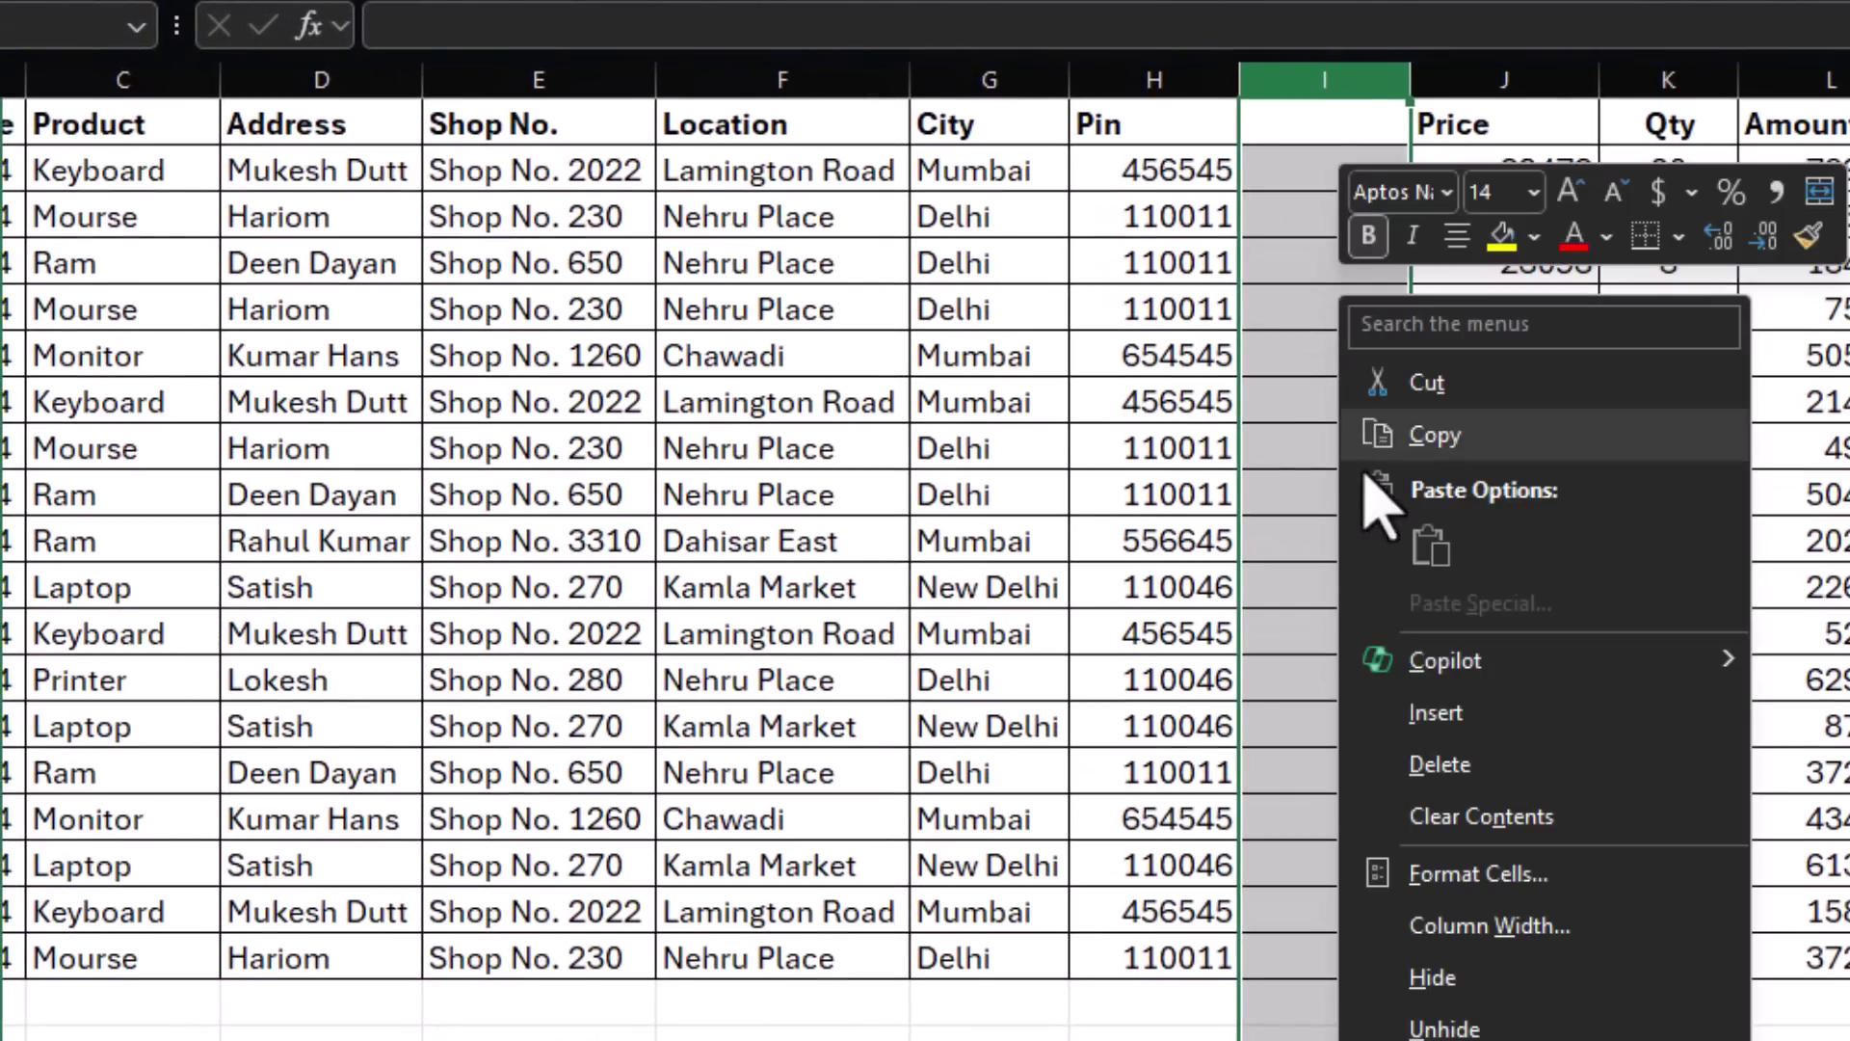
click(1446, 764)
click(1297, 494)
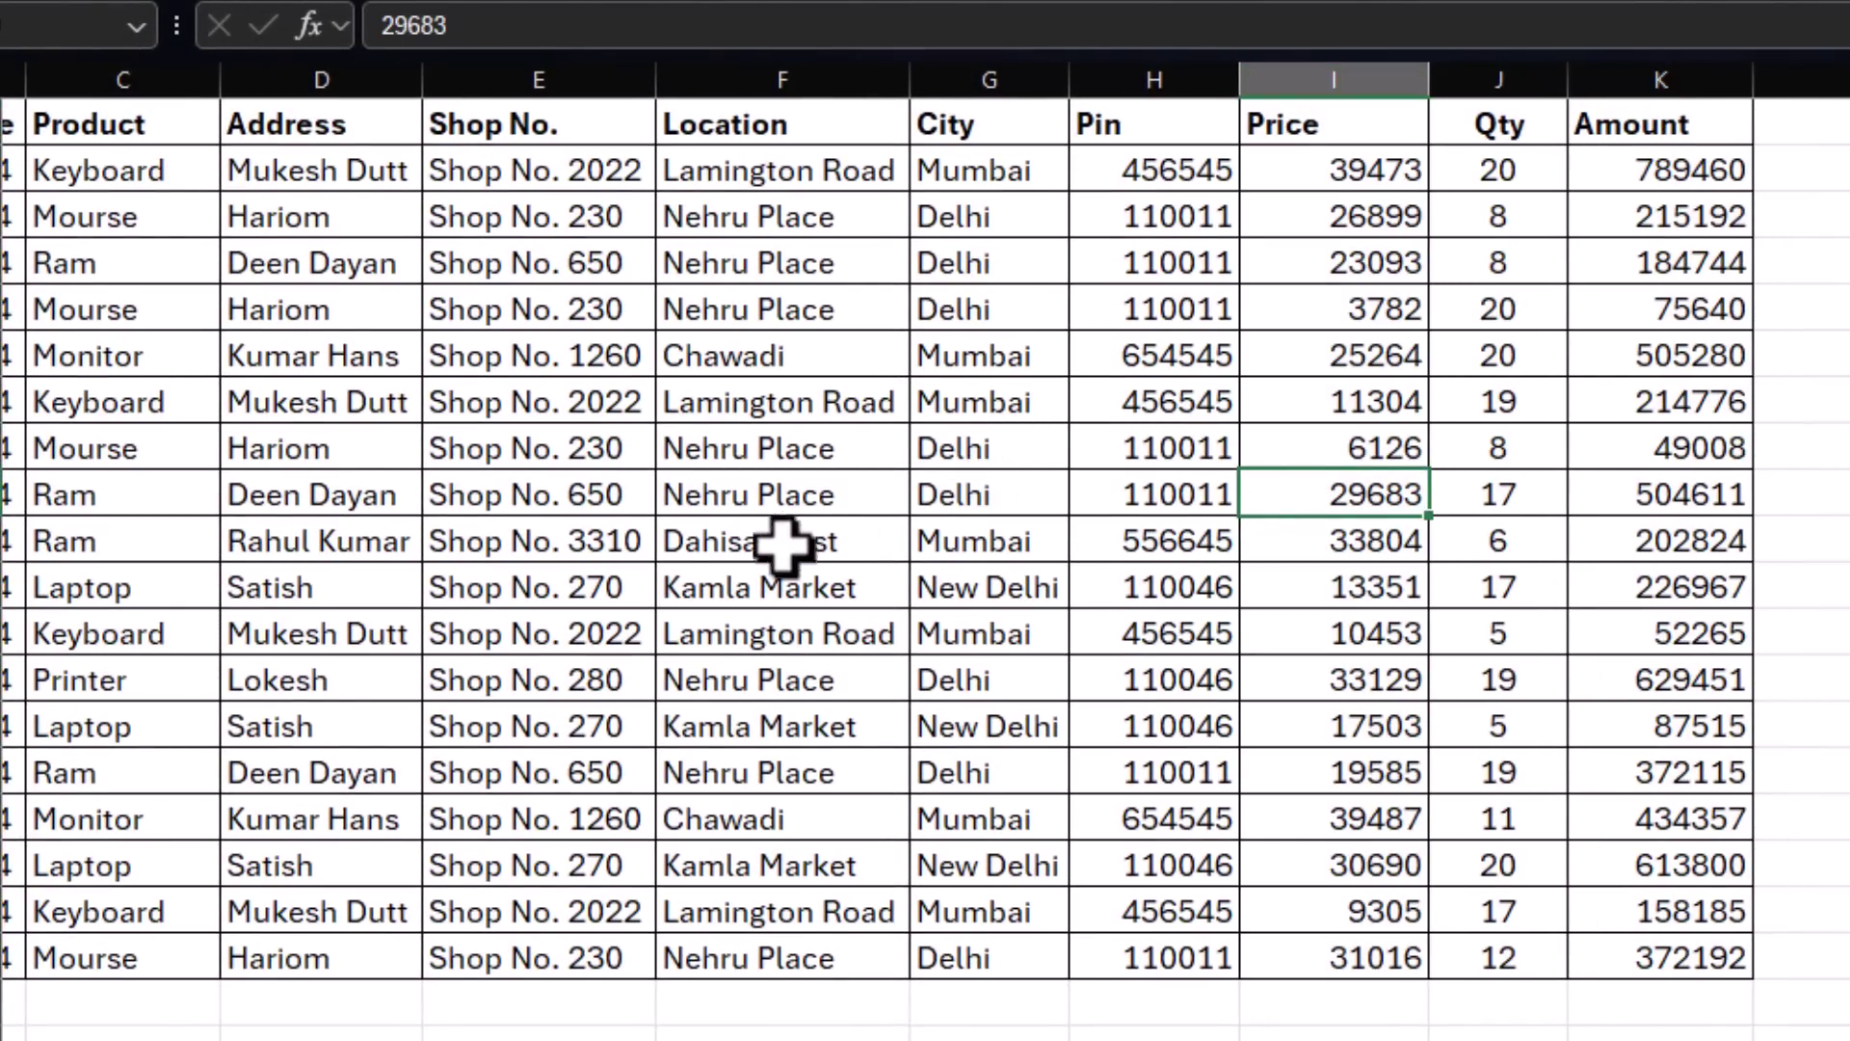
click(737, 553)
scroll(926, 539, left, 3)
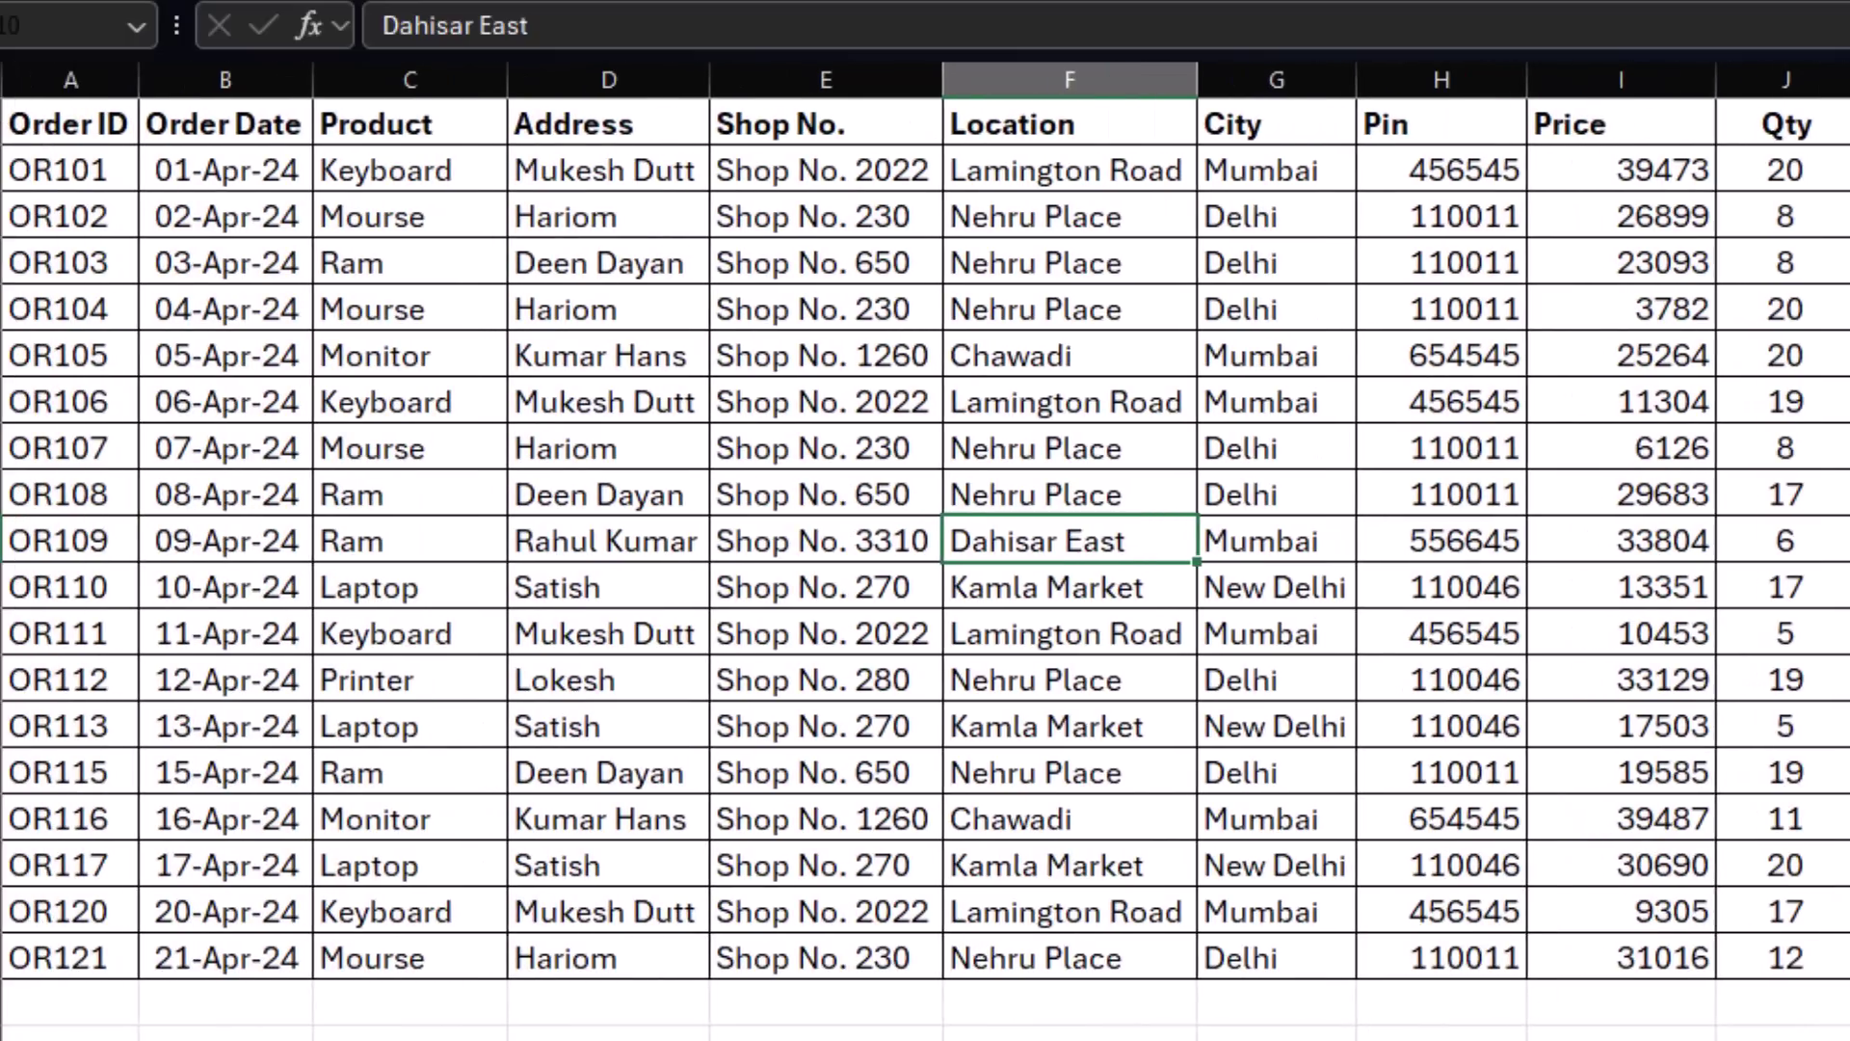
drag(1230, 182, 1243, 730)
click(1785, 170)
drag(1785, 169, 1792, 540)
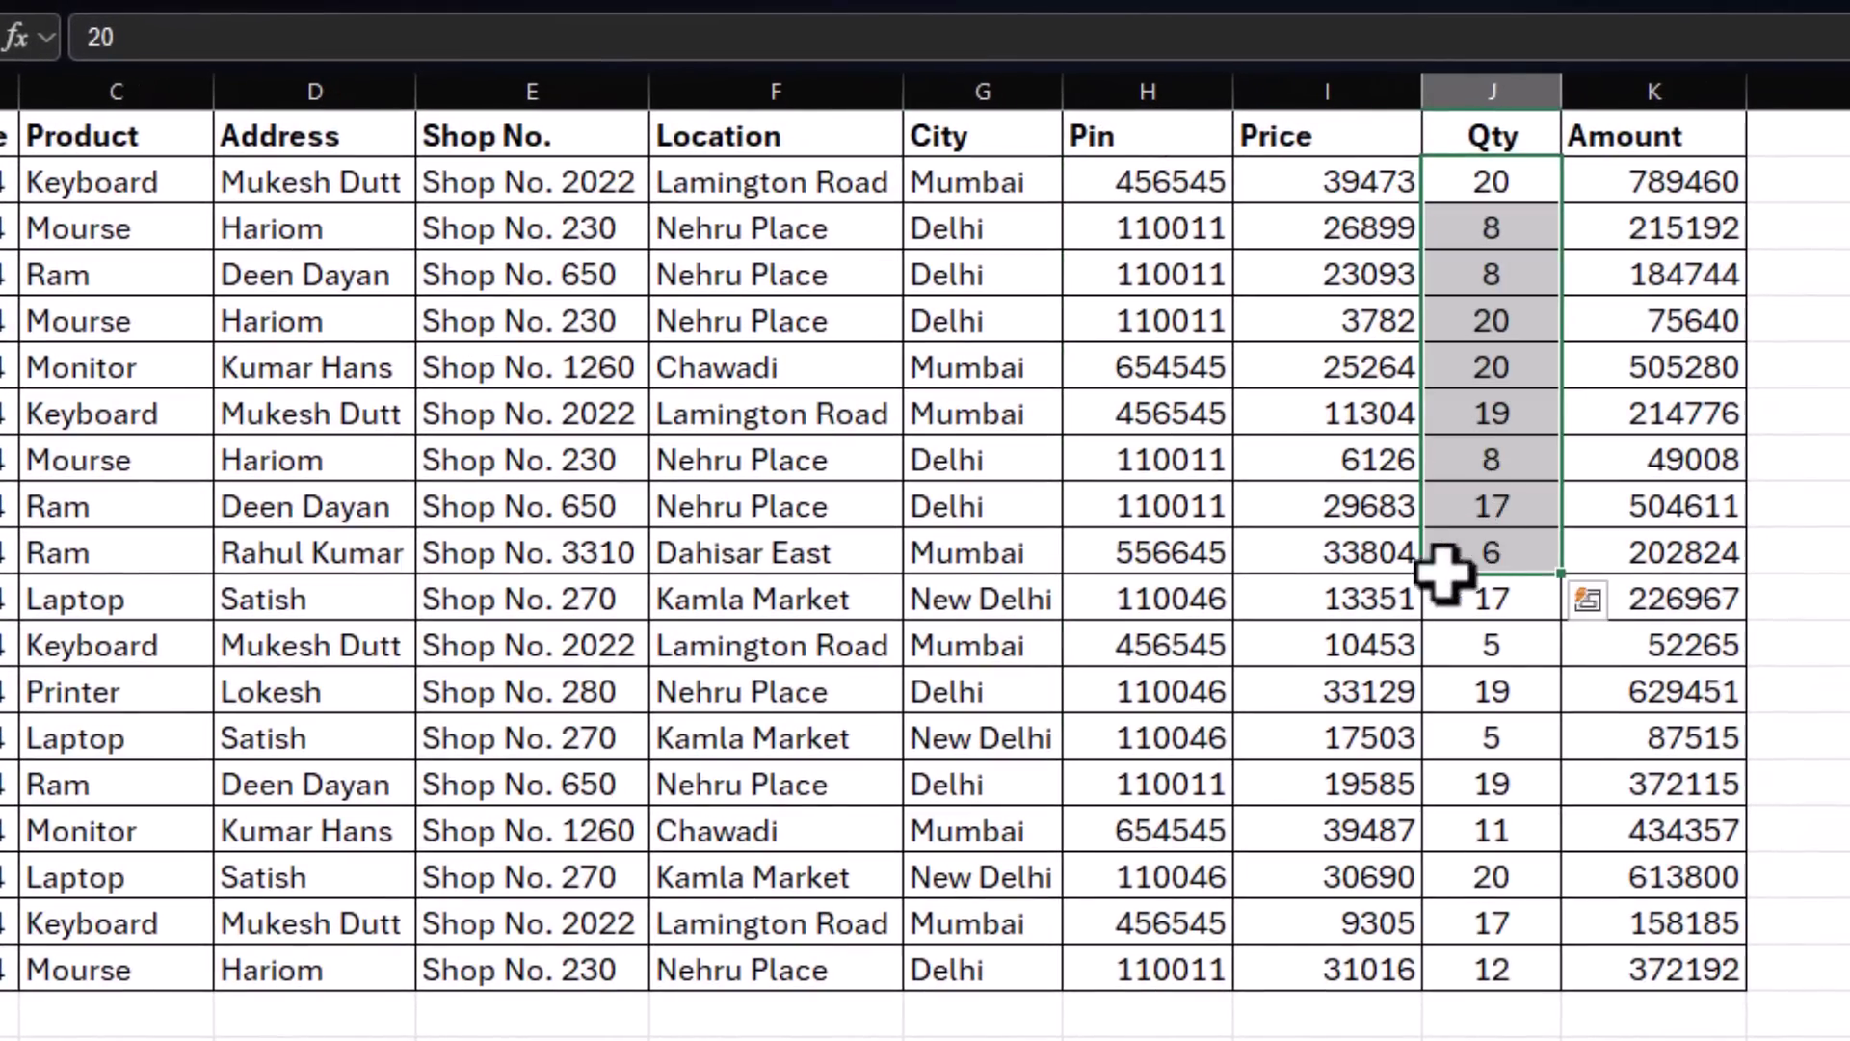
Insert a PivotTable on a new worksheet from the range 'Copy Data'!$A$1:$K$19.
click(866, 445)
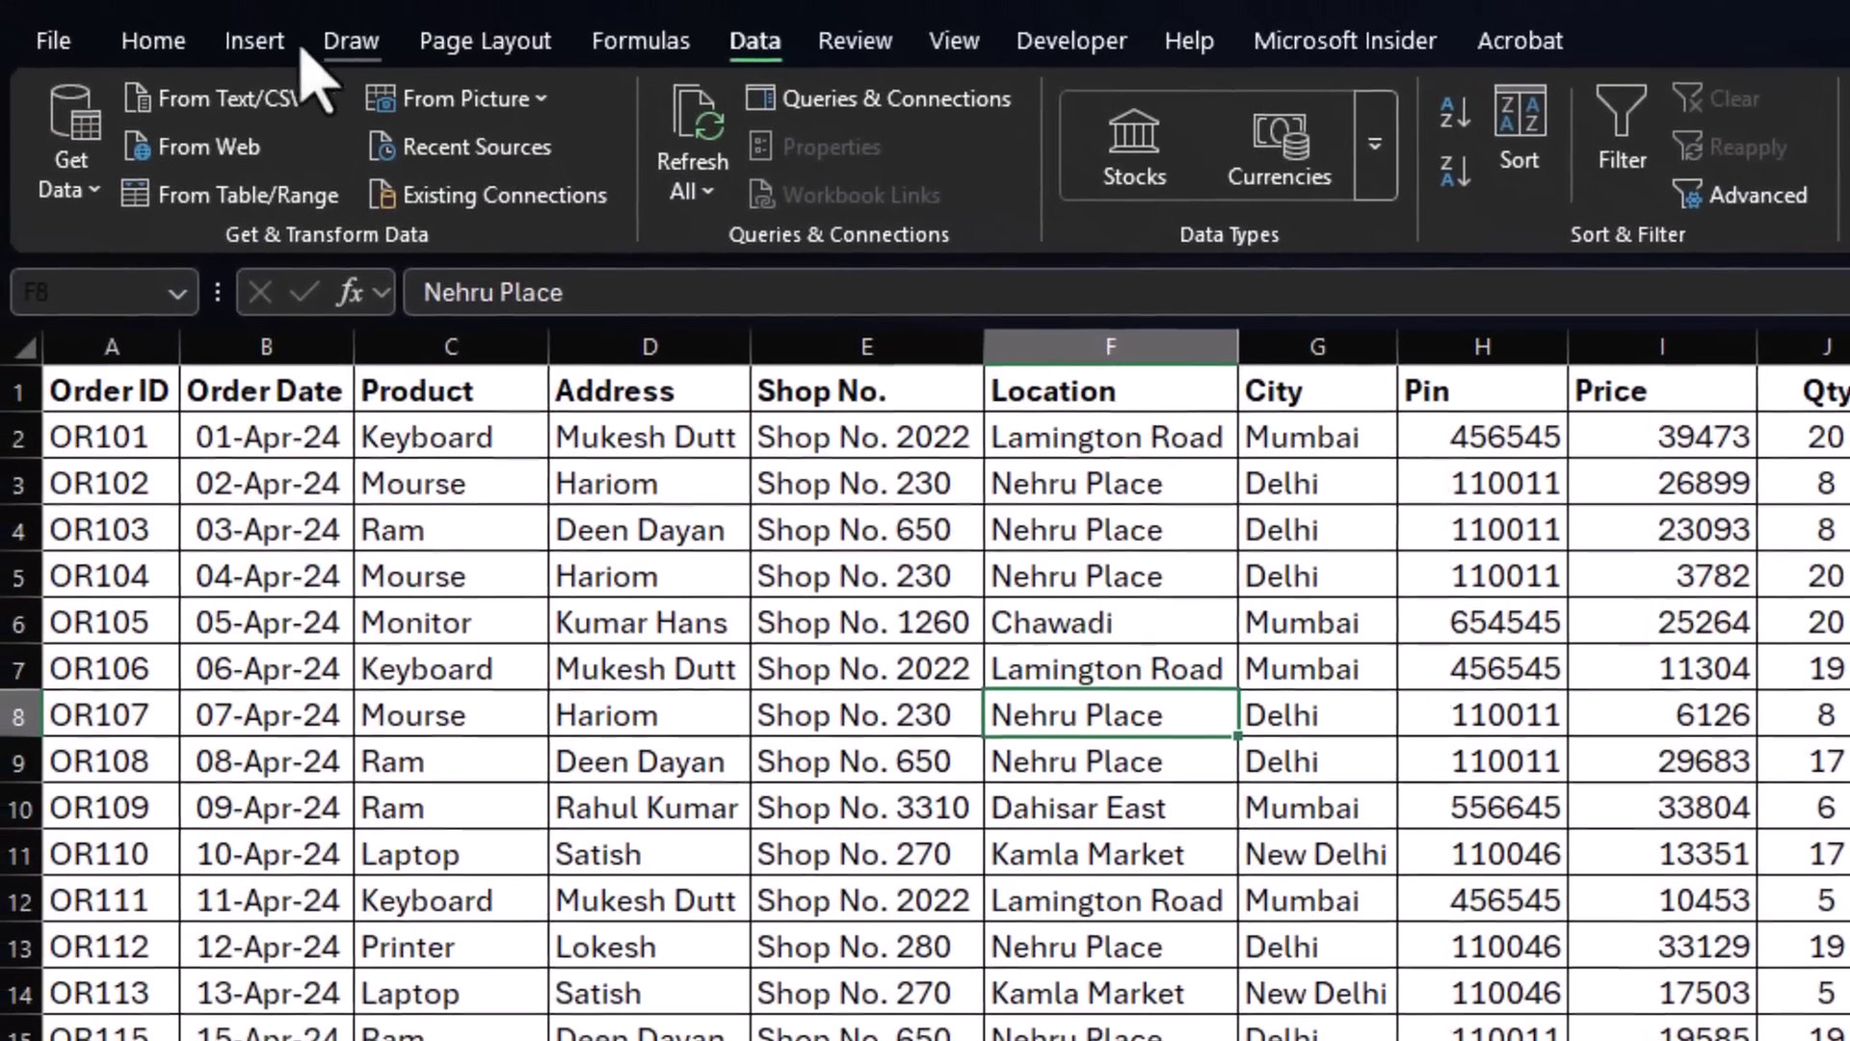
click(256, 38)
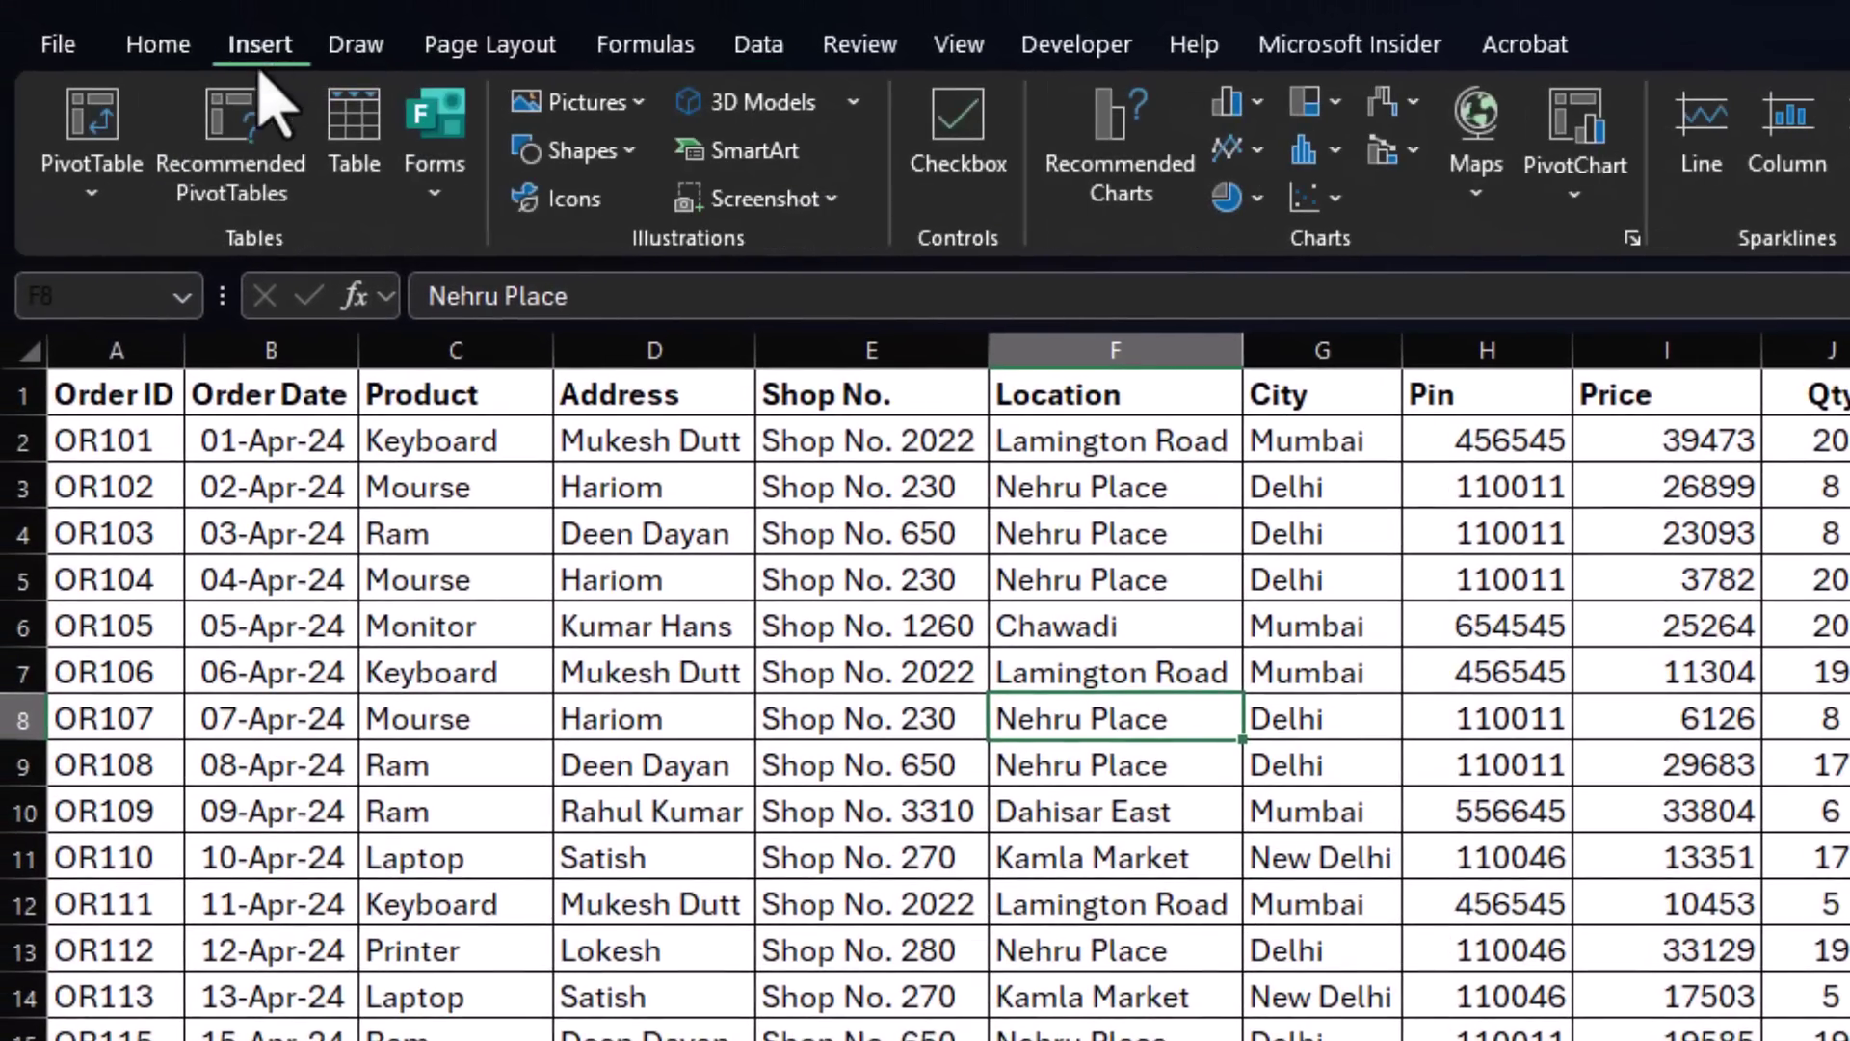
click(116, 154)
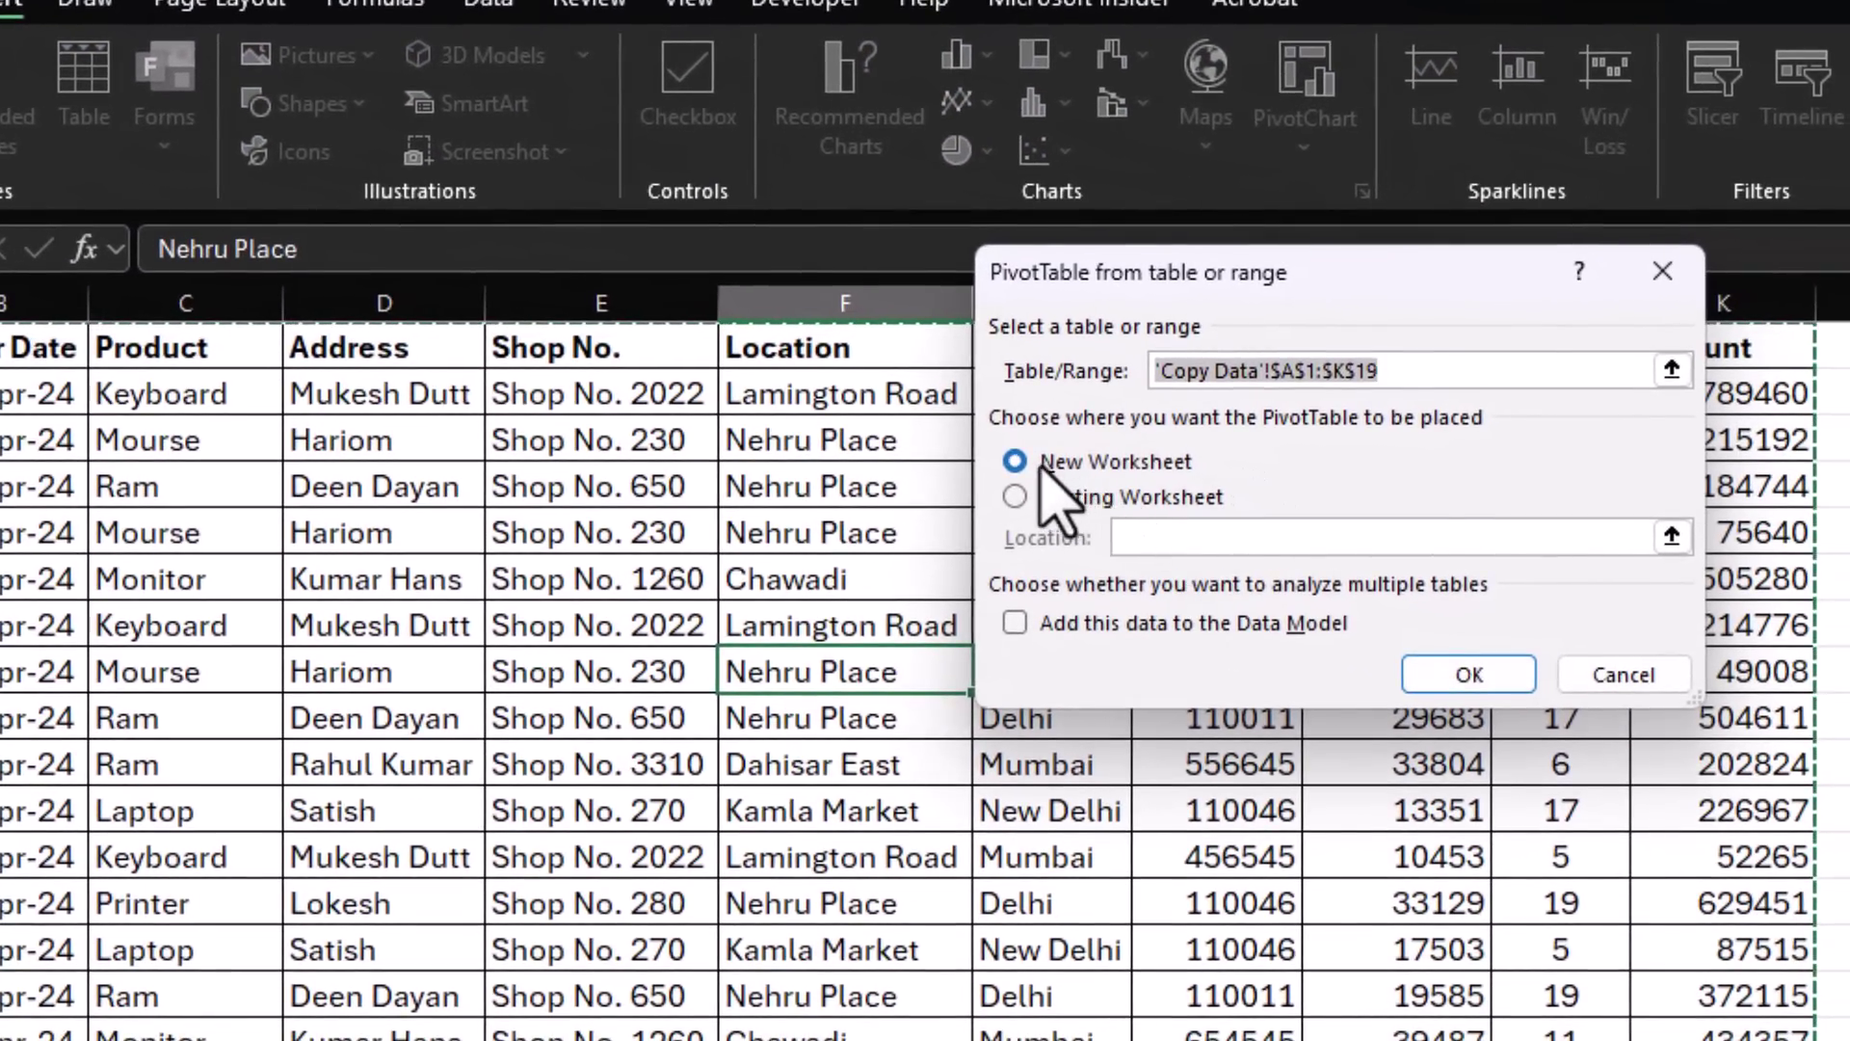
click(1460, 675)
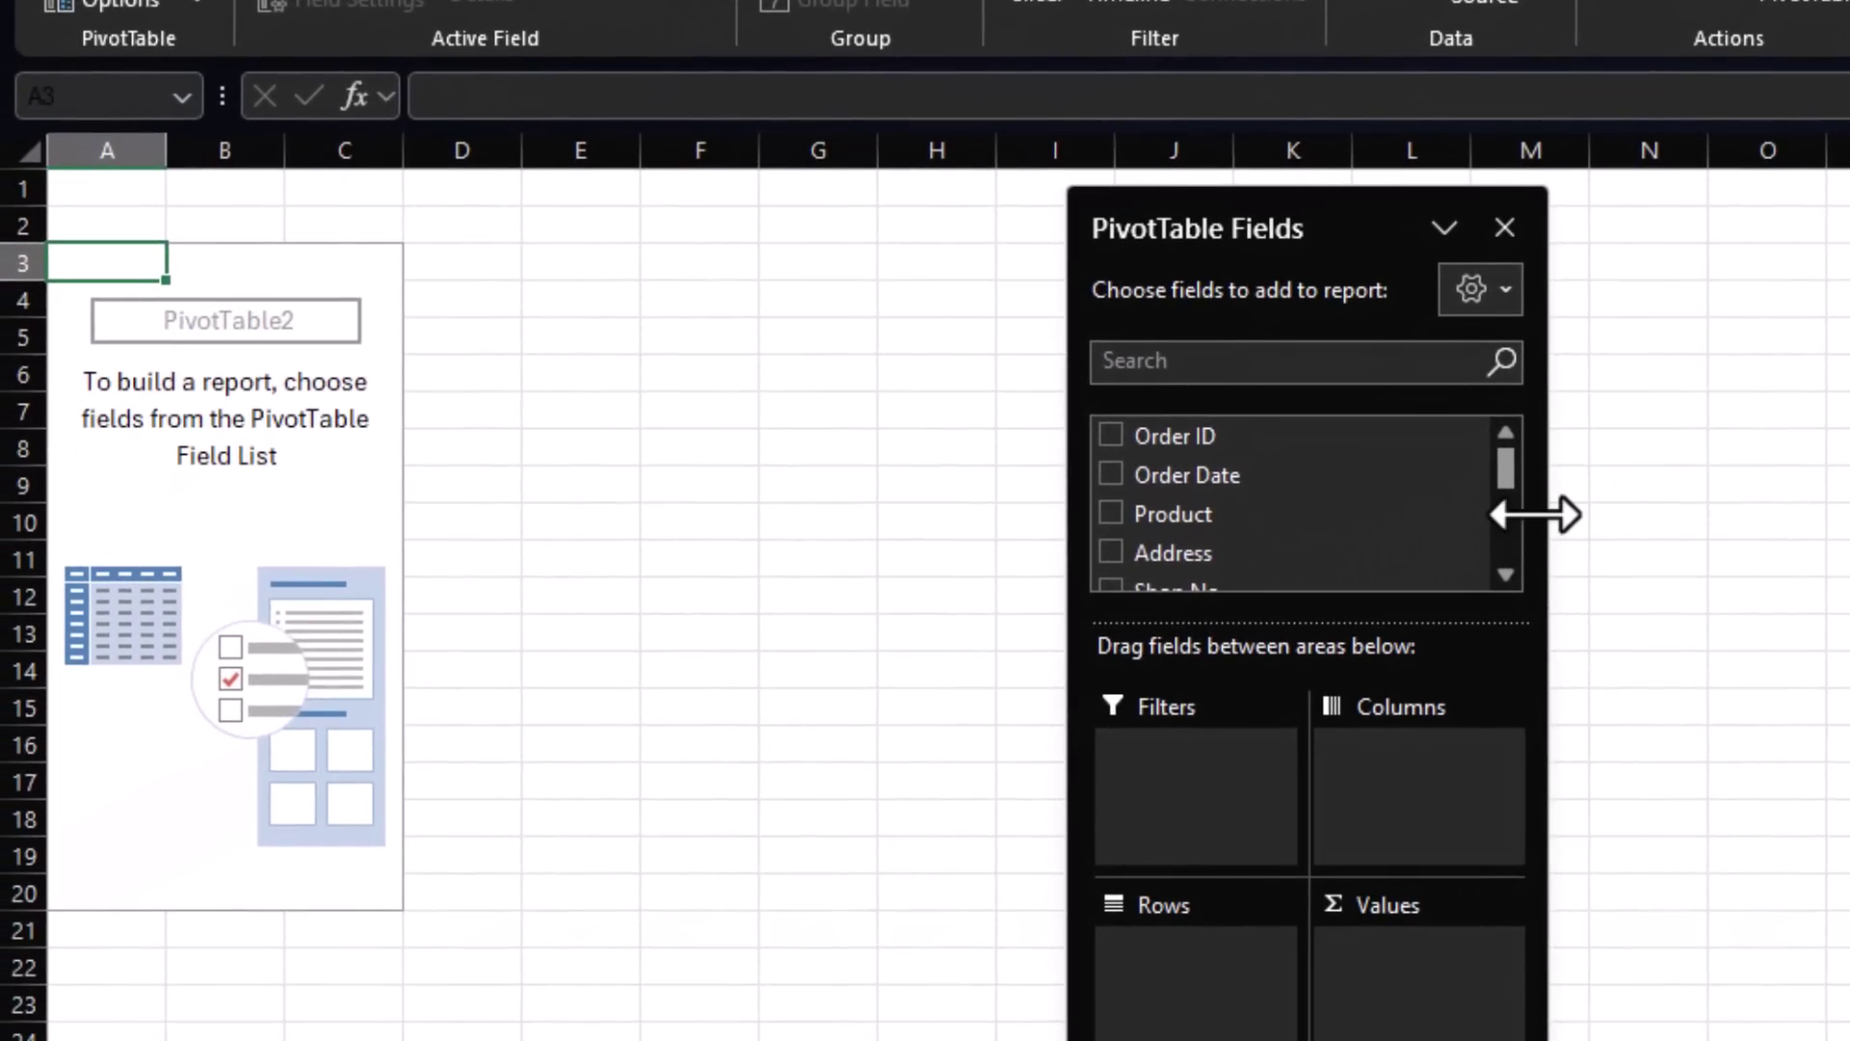
Build the PivotTable with City as rows and the sums of Qty and Amount as values.
drag(1506, 471, 1505, 499)
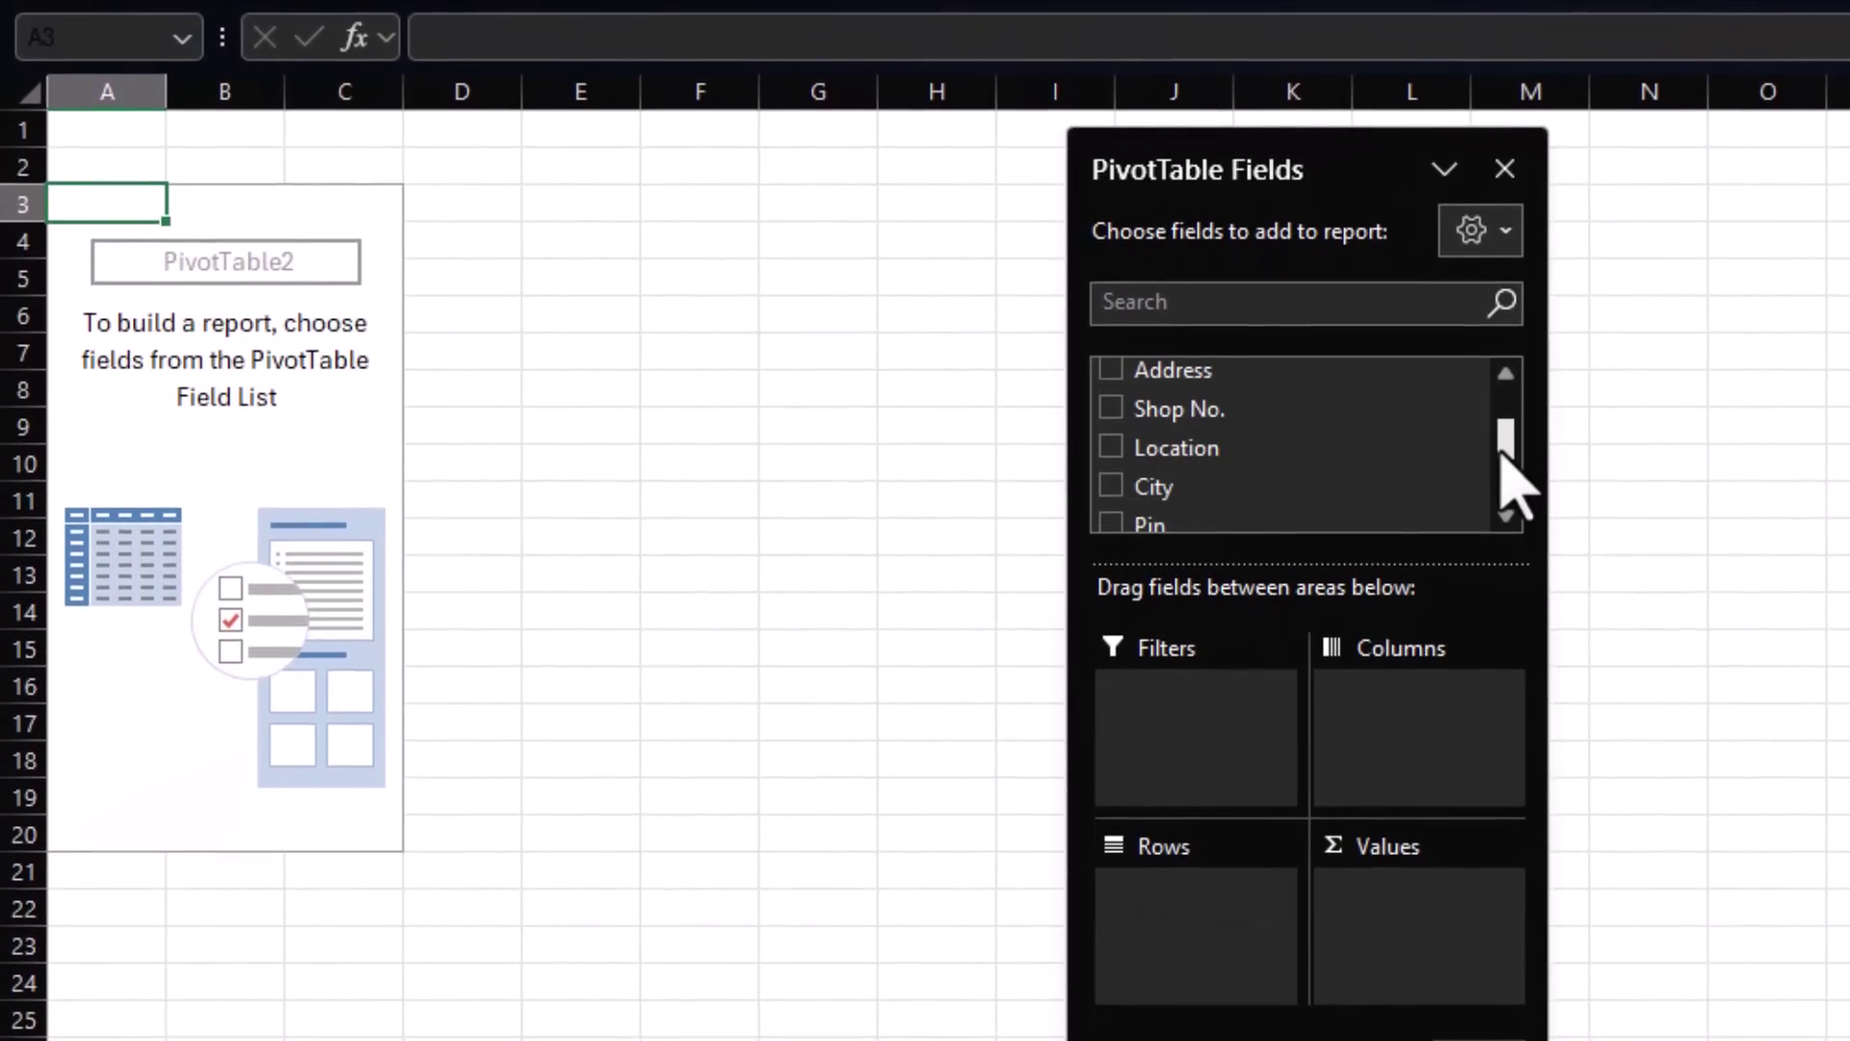
drag(1174, 490, 1162, 937)
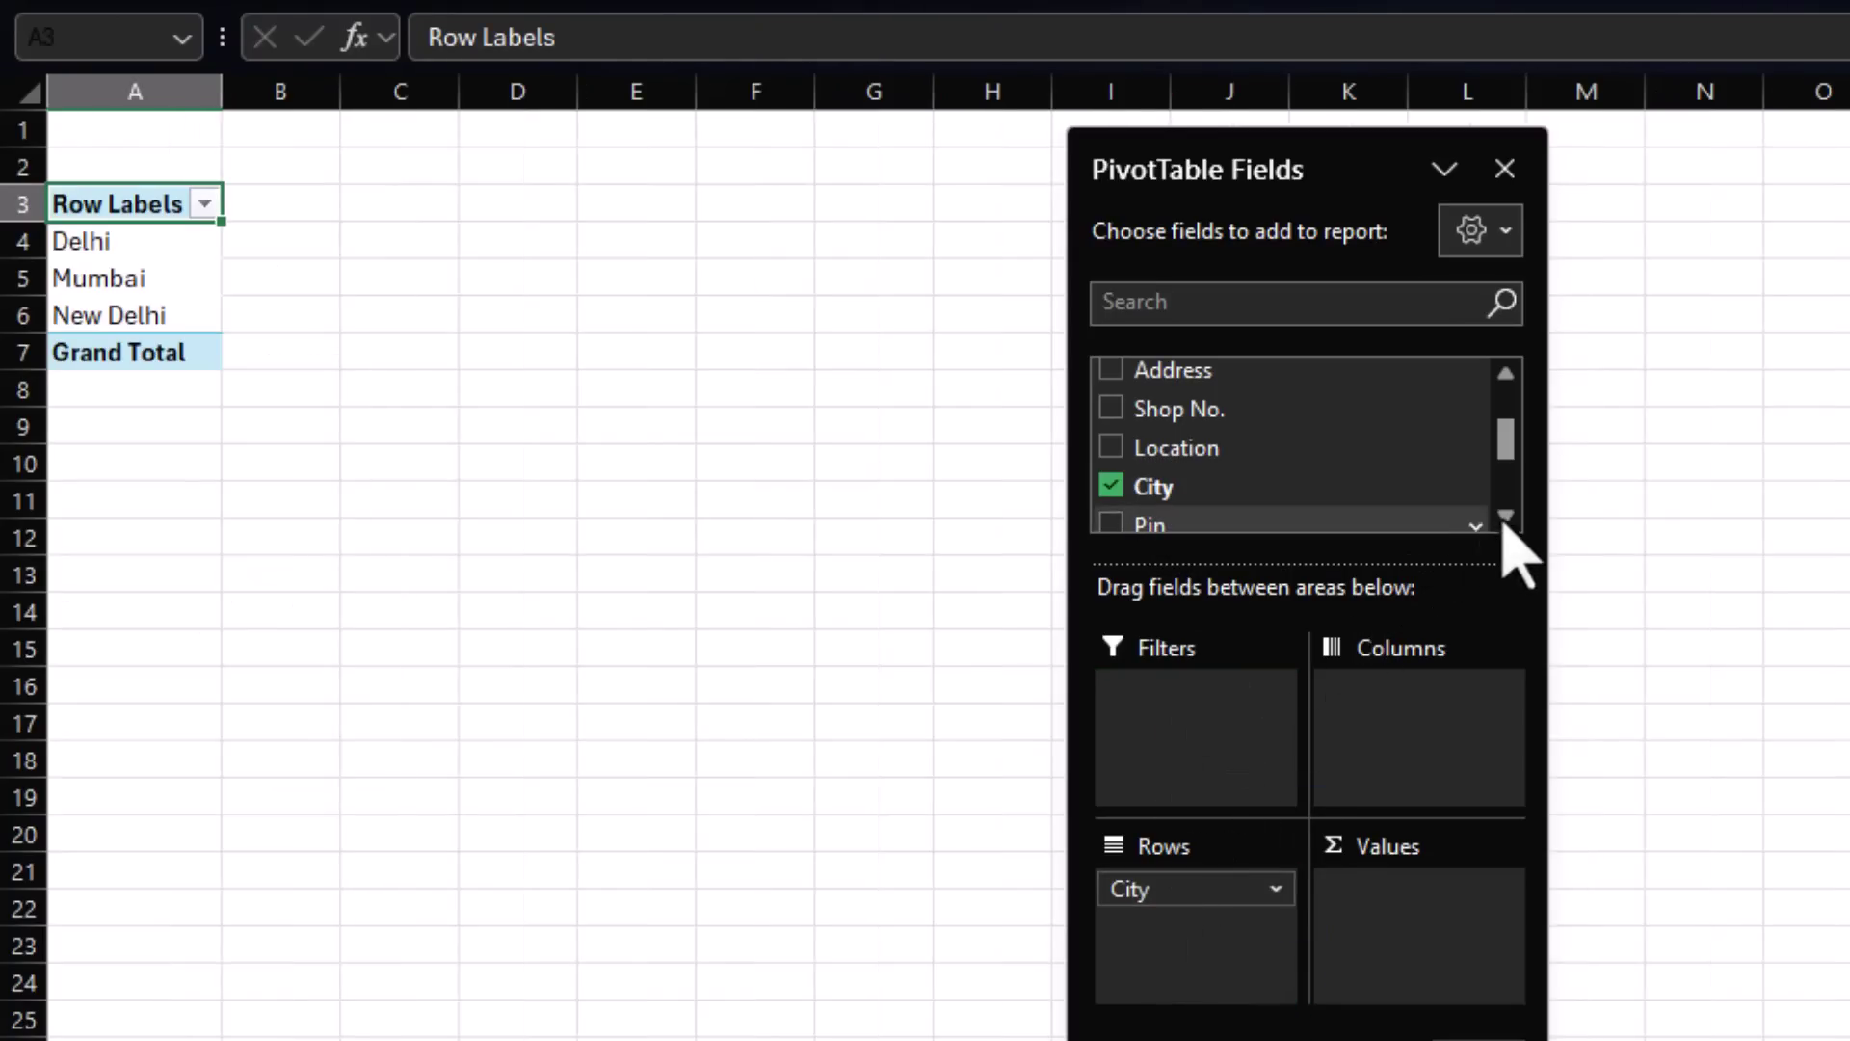
scroll(1503, 532, down, 2)
scroll(1501, 530, down, 2)
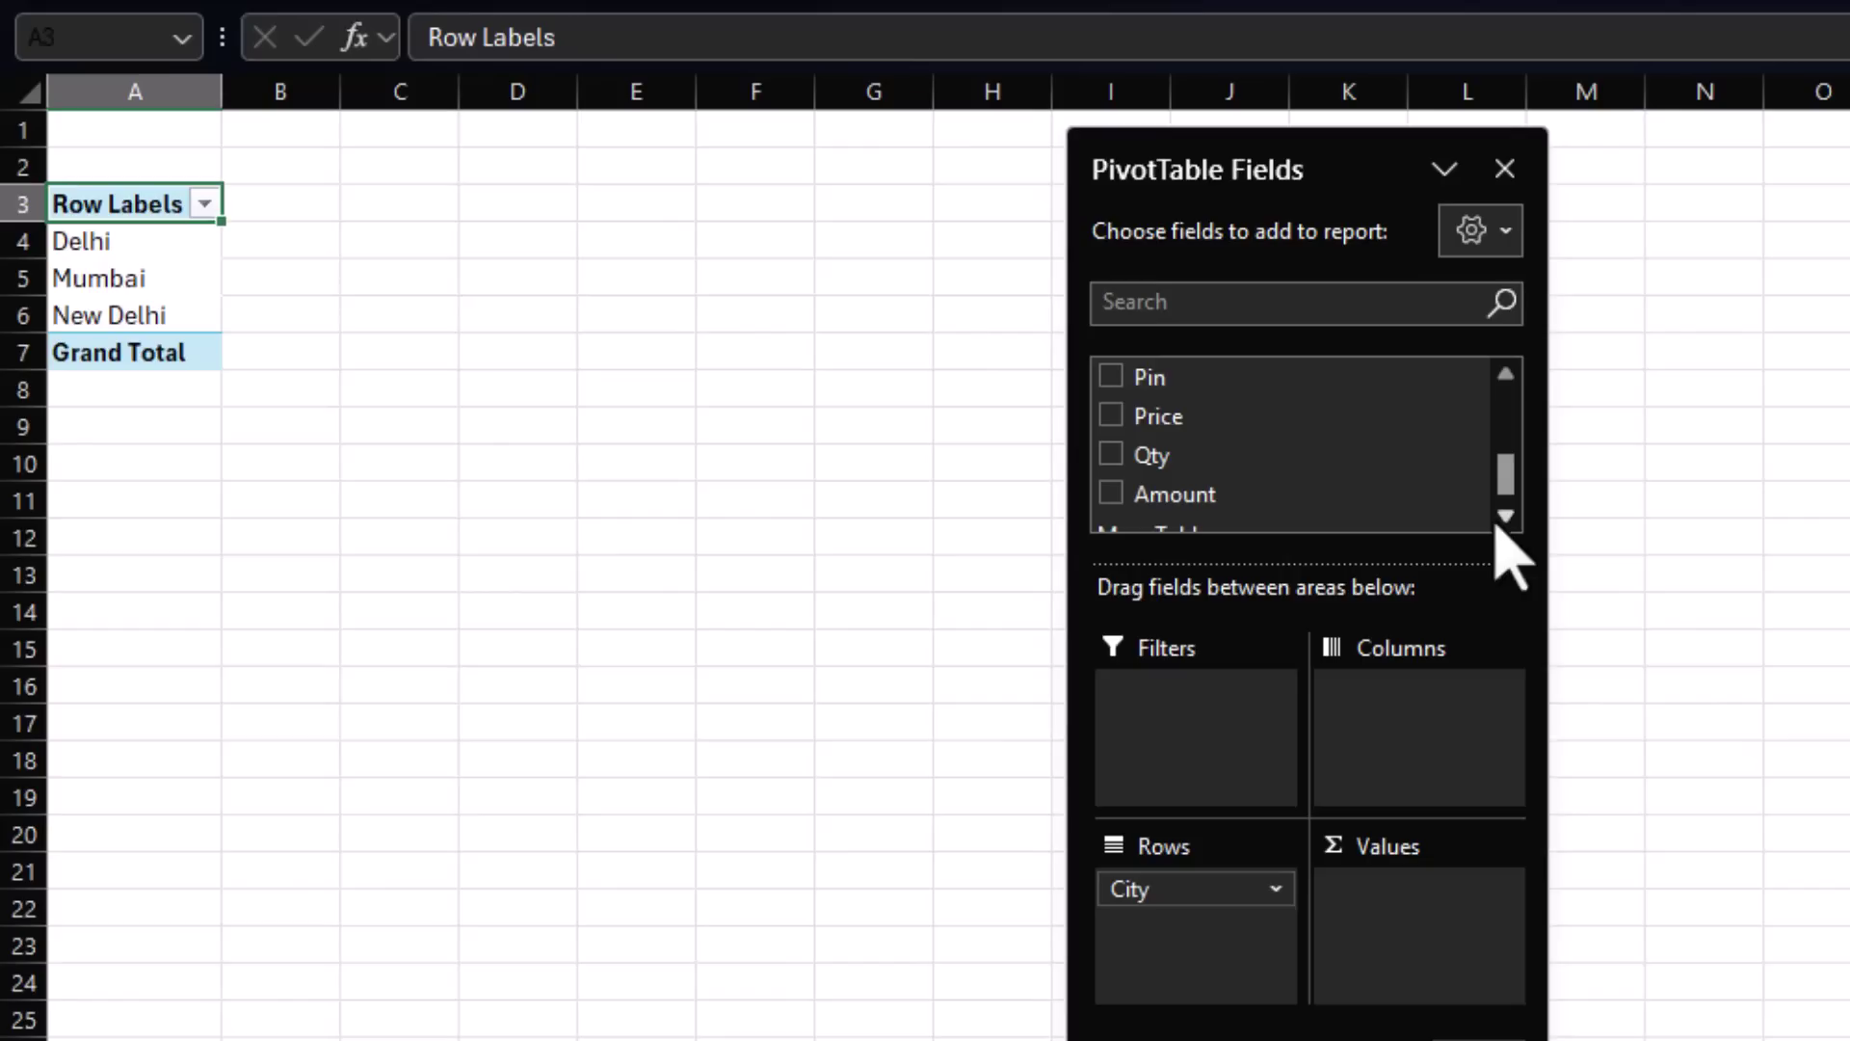
drag(1171, 459, 1404, 930)
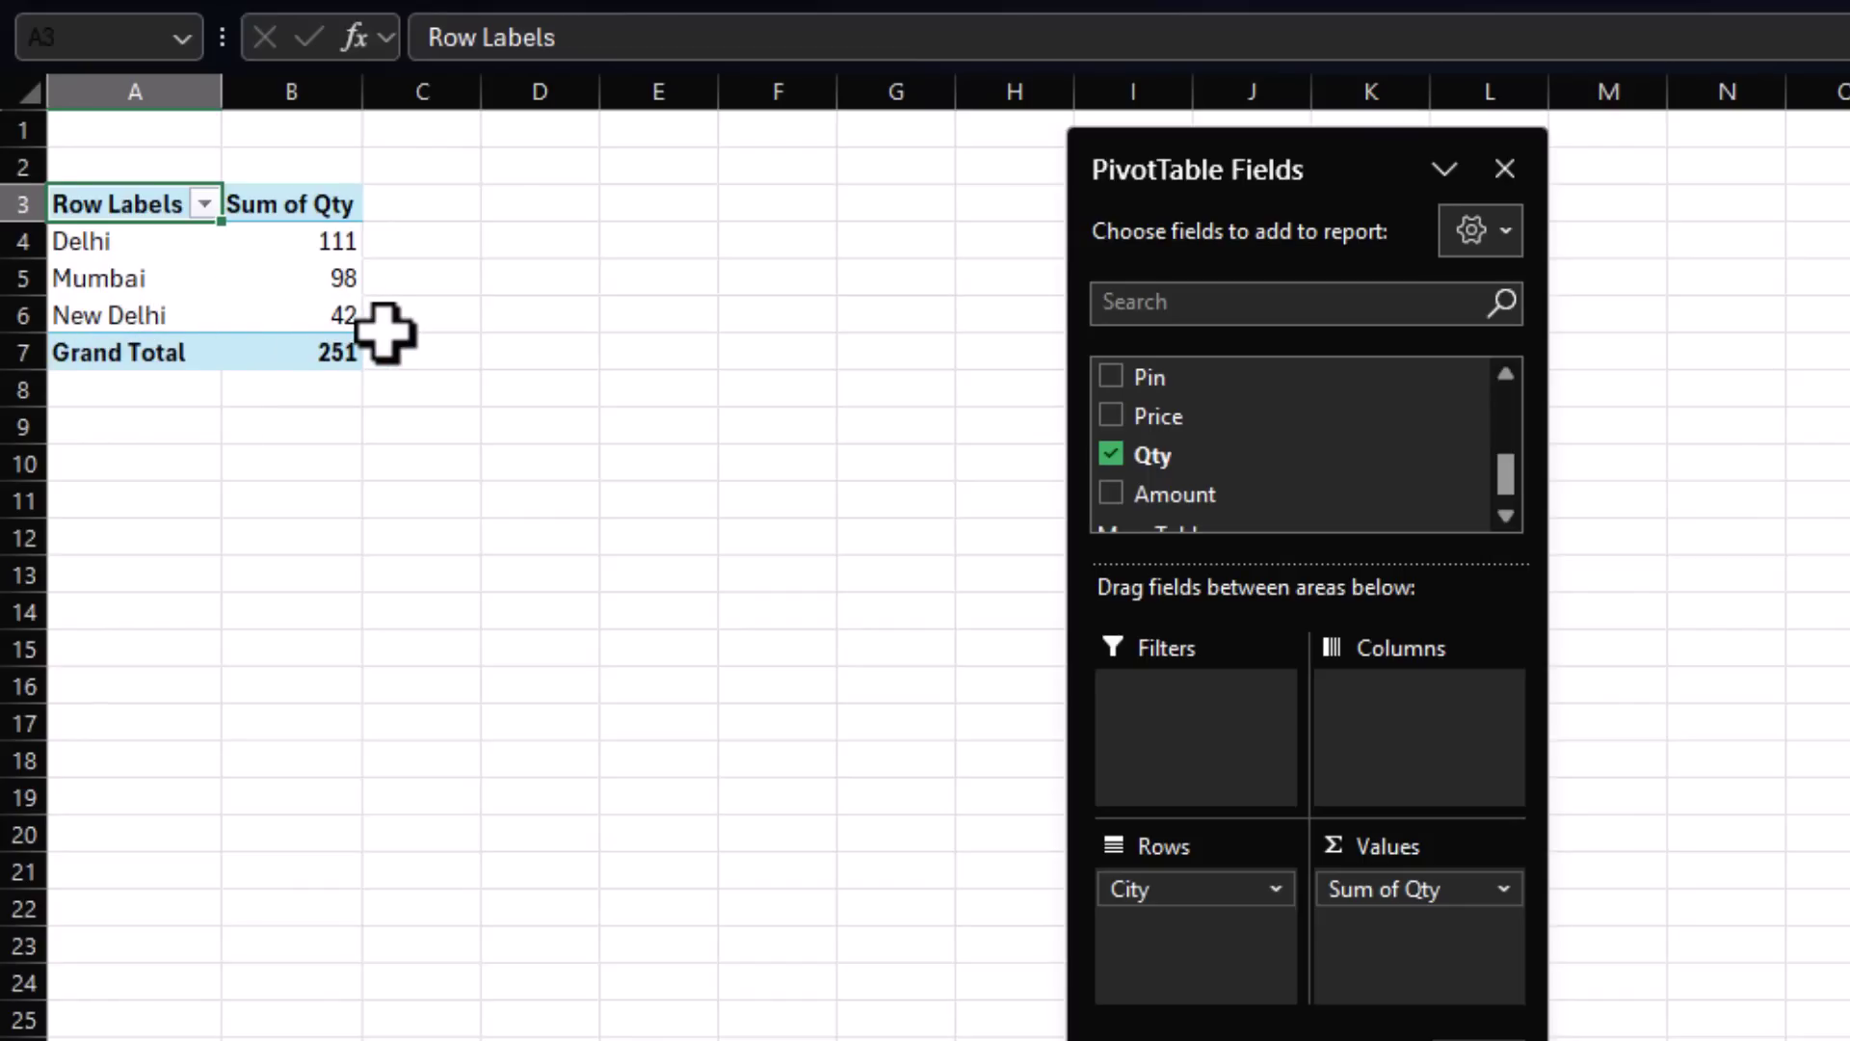
click(1506, 516)
drag(1176, 469, 1398, 969)
click(714, 433)
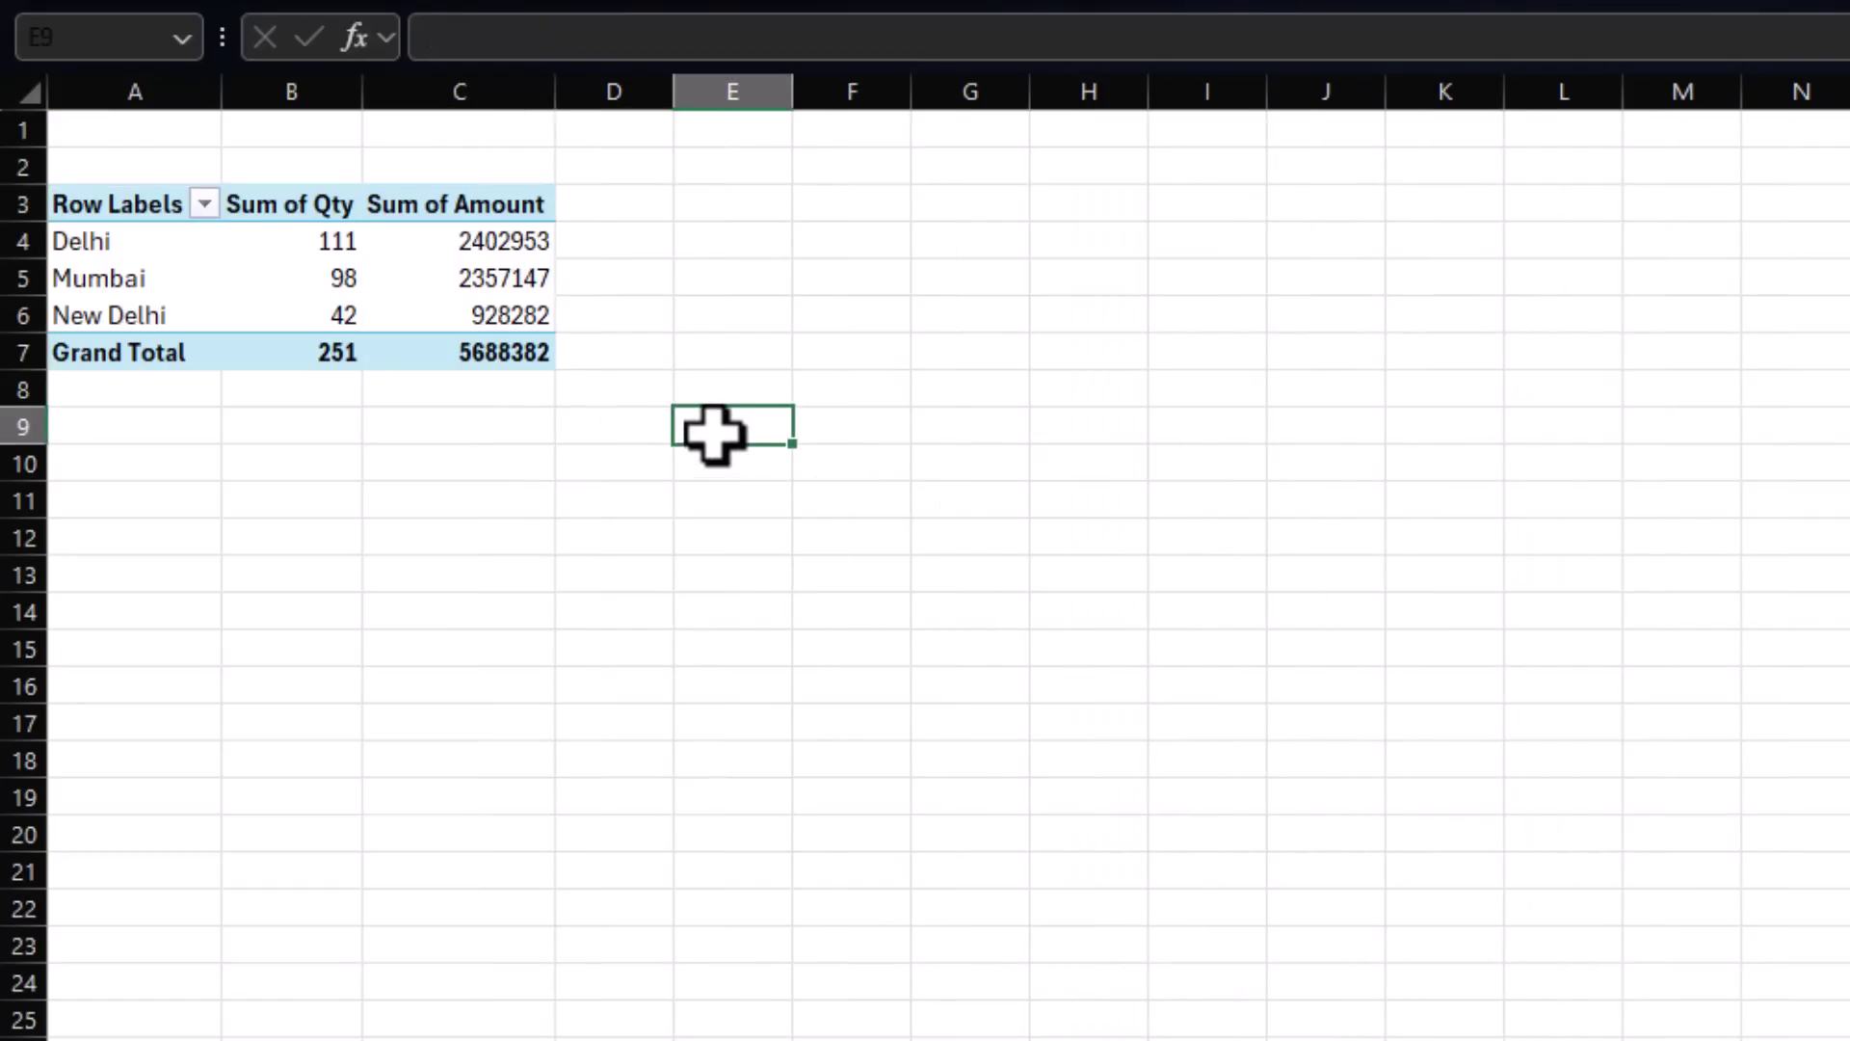
Delete the PivotTable's worksheet permanently and return to the cleaned order data.
right_click(525, 1036)
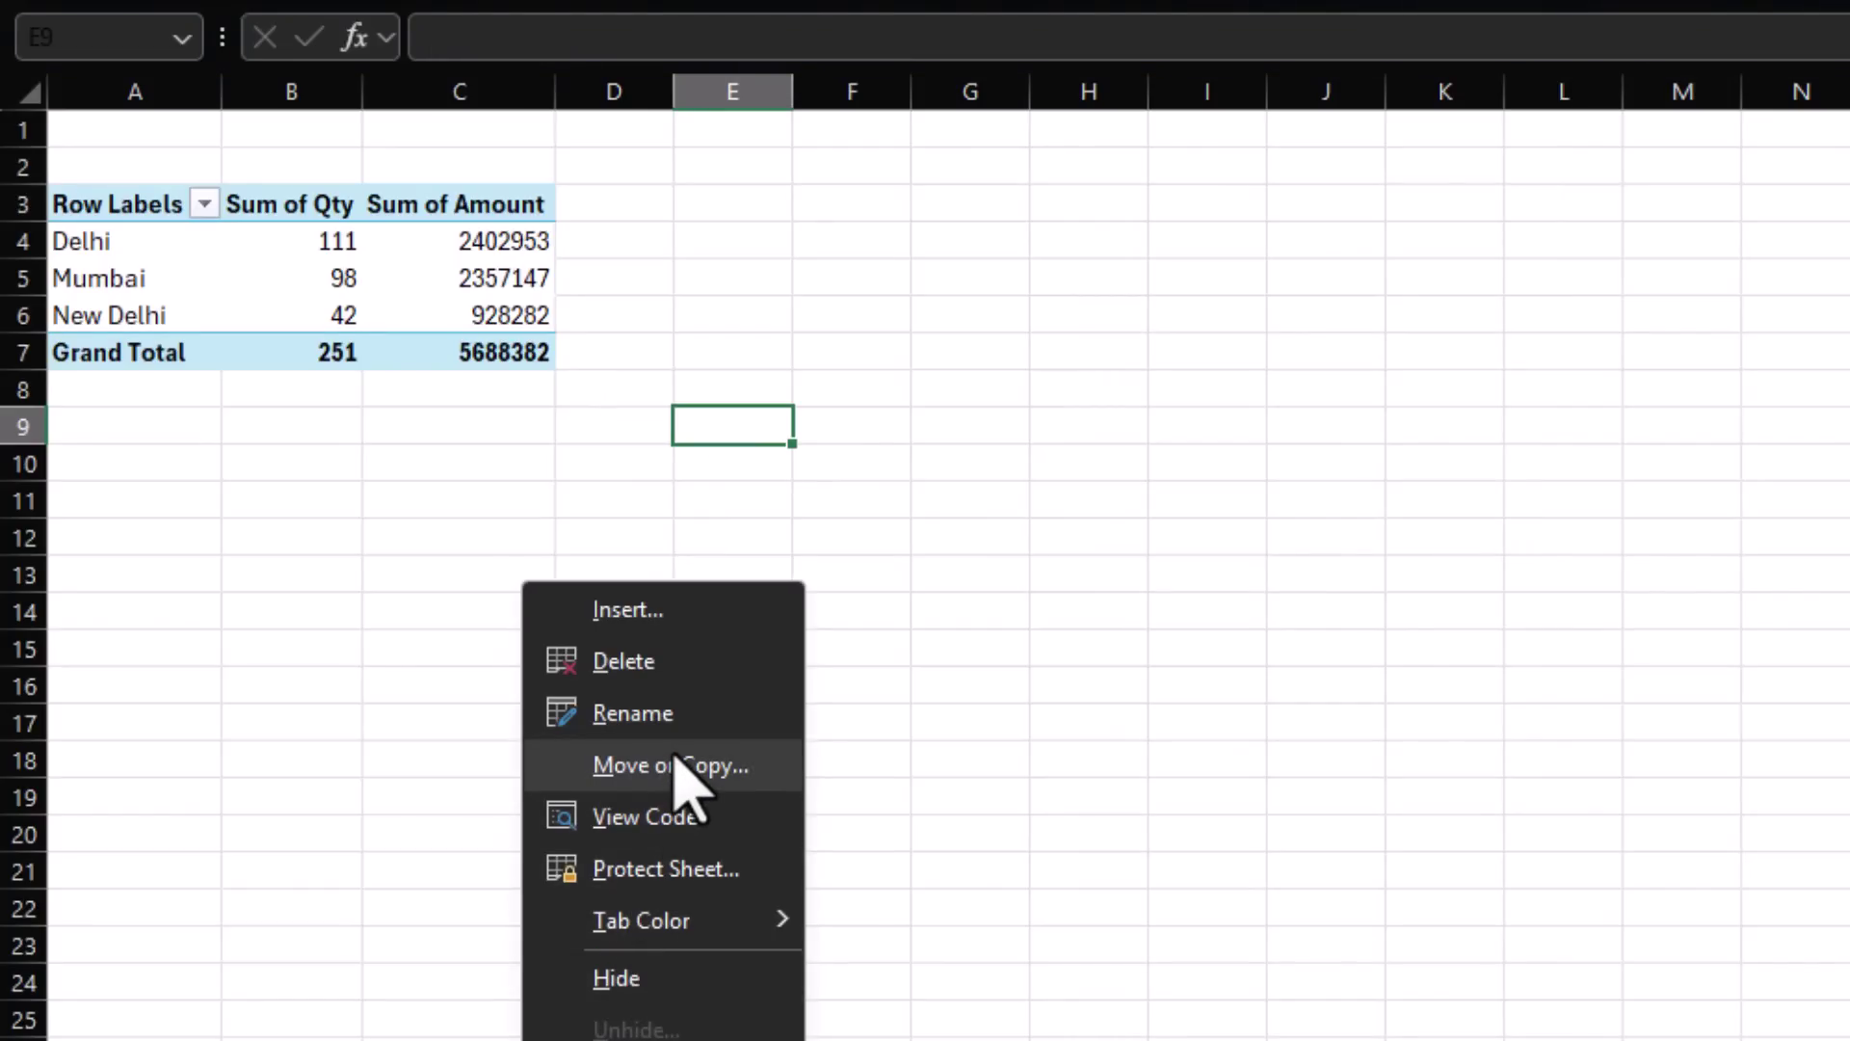
click(724, 663)
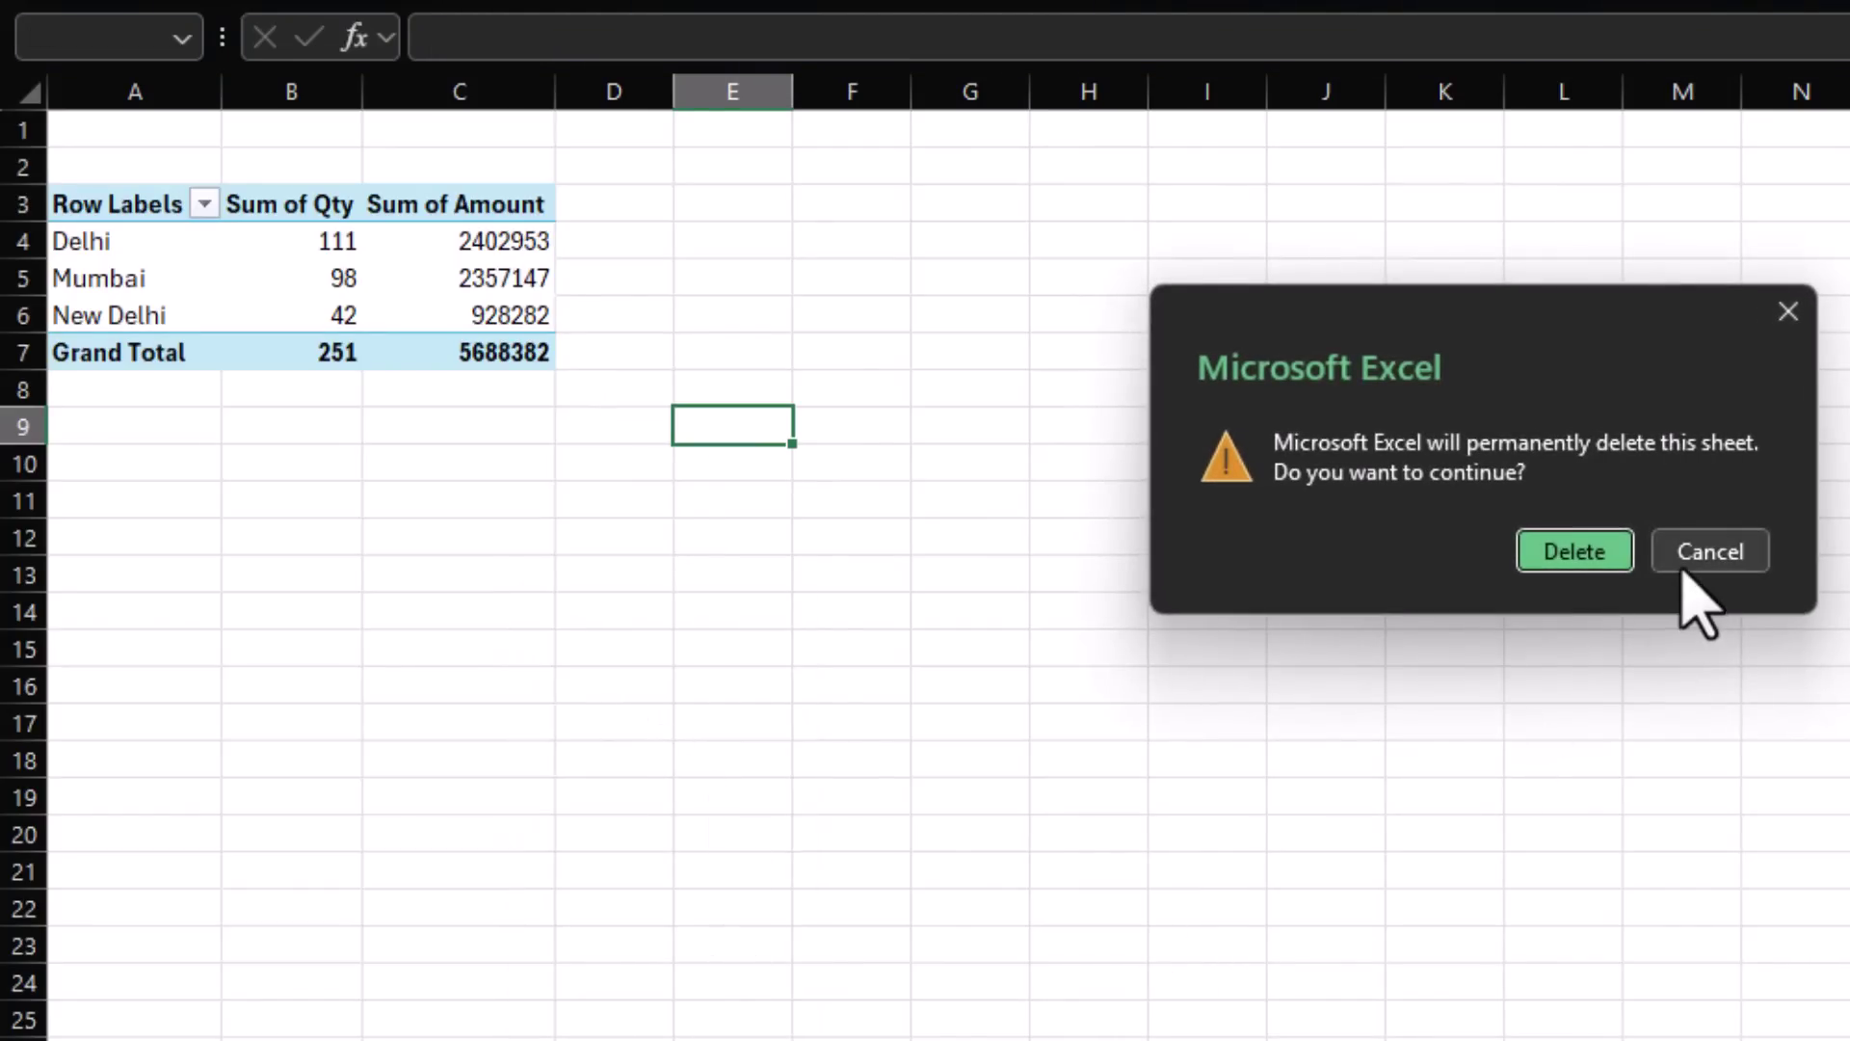
click(1545, 562)
click(723, 599)
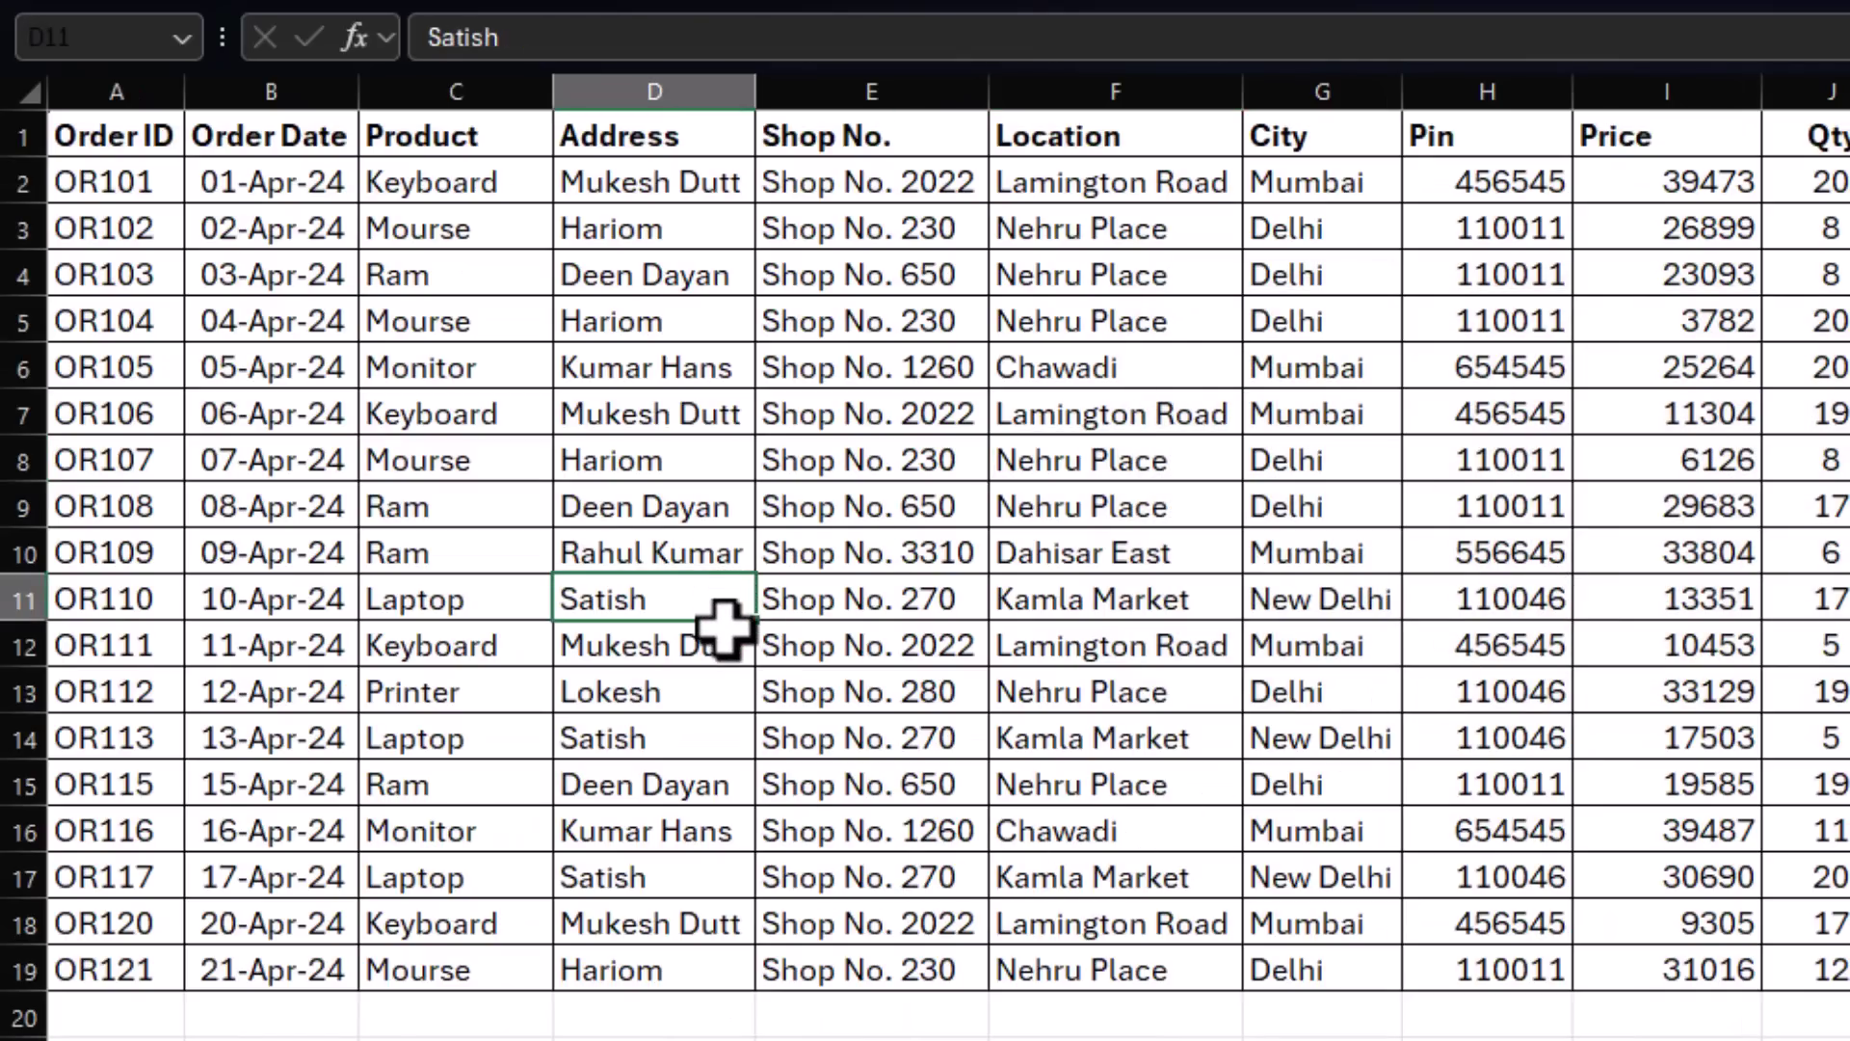
click(1010, 405)
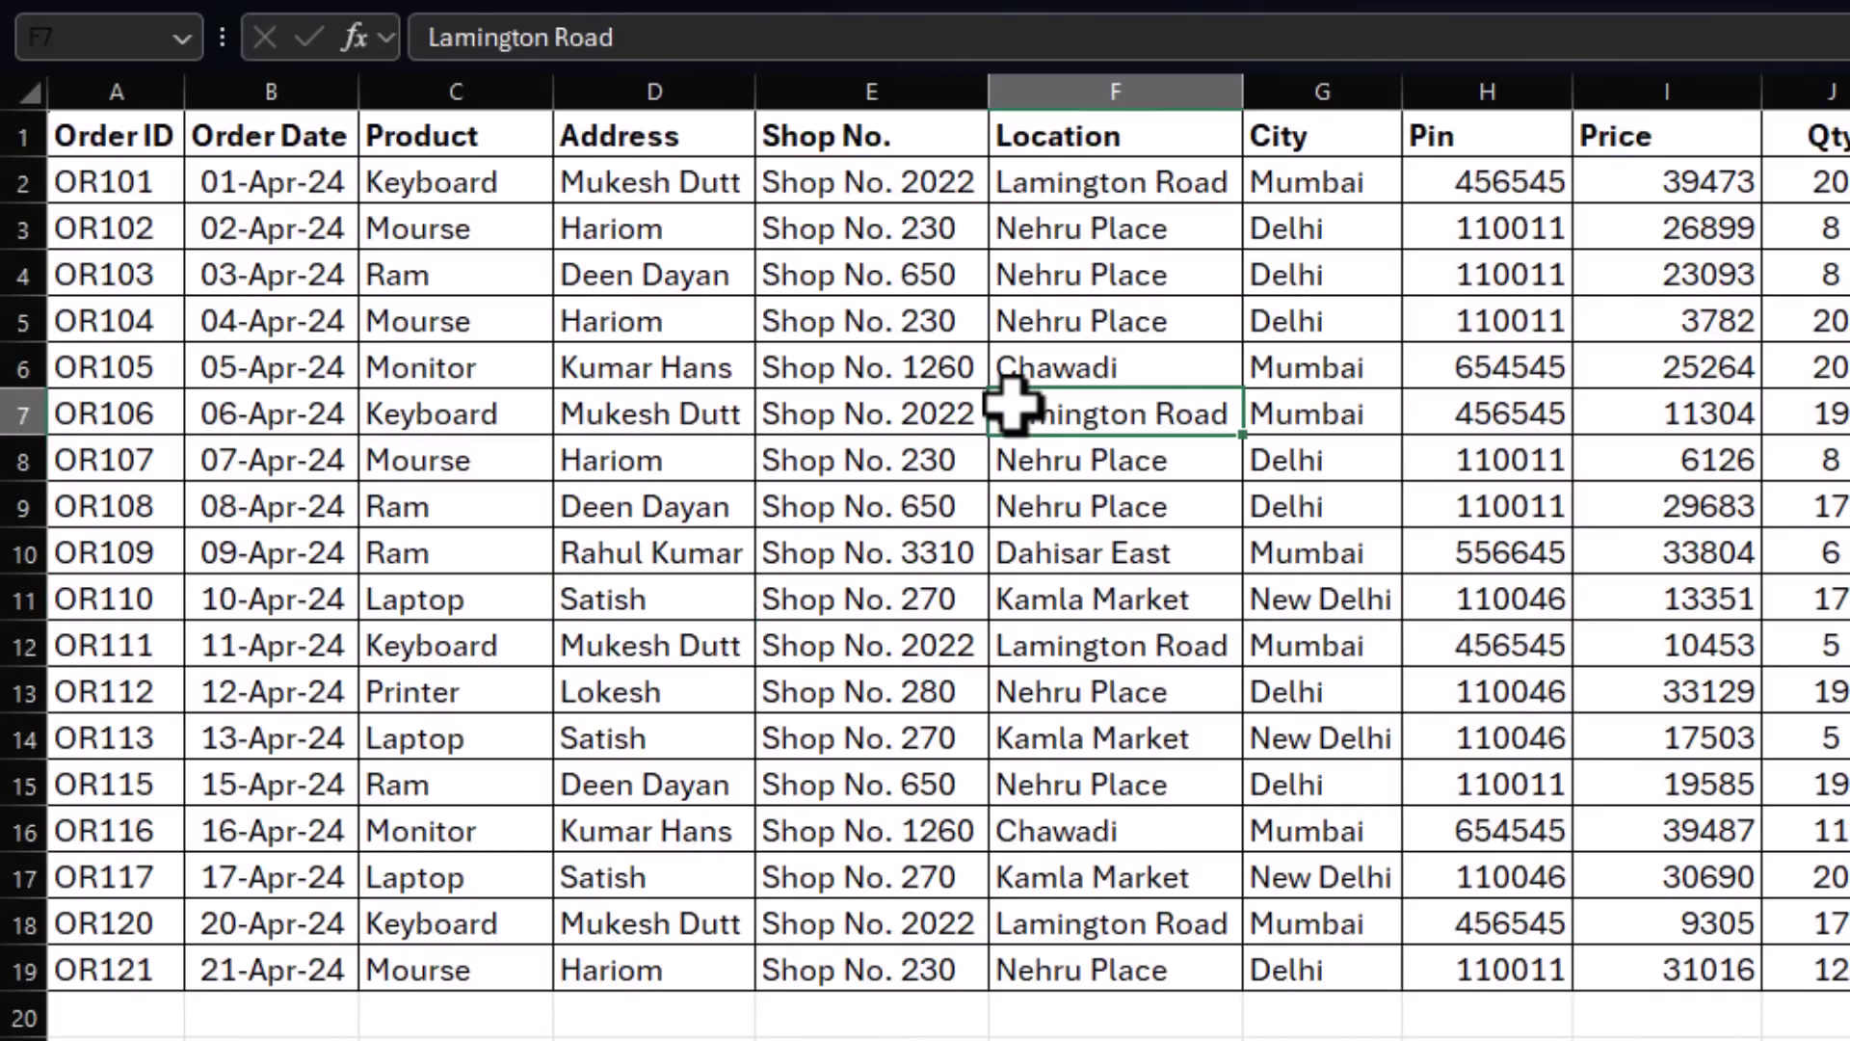
Switch to ChatGPT and ask in Hinglish for a pivot table of city-wise total sold qty from A1:K19, with cities in G and Qty in J.
click(847, 549)
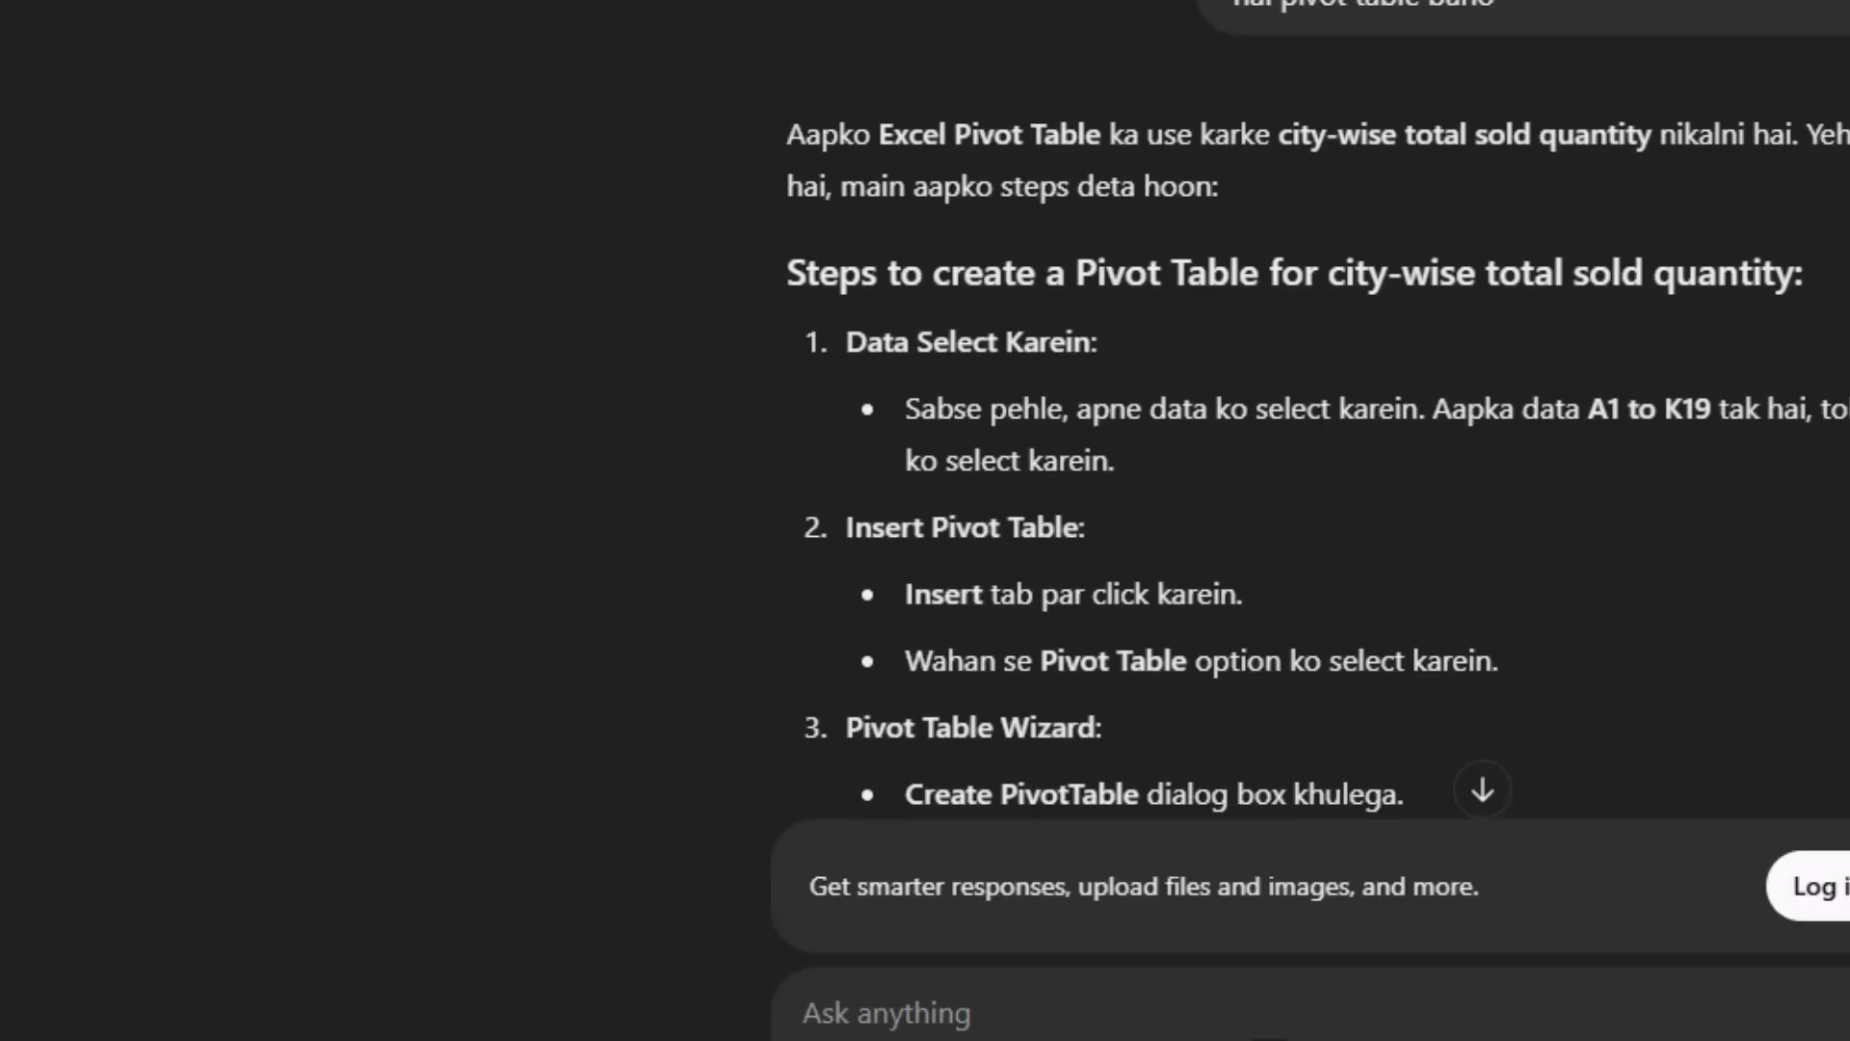
click(921, 952)
text(Excel sheet me A1 se K19 tak data hai jisme G column me city hain or J column me Qty hain, isme mujhe city wise total sold qty nikalni hai pivot table bano)
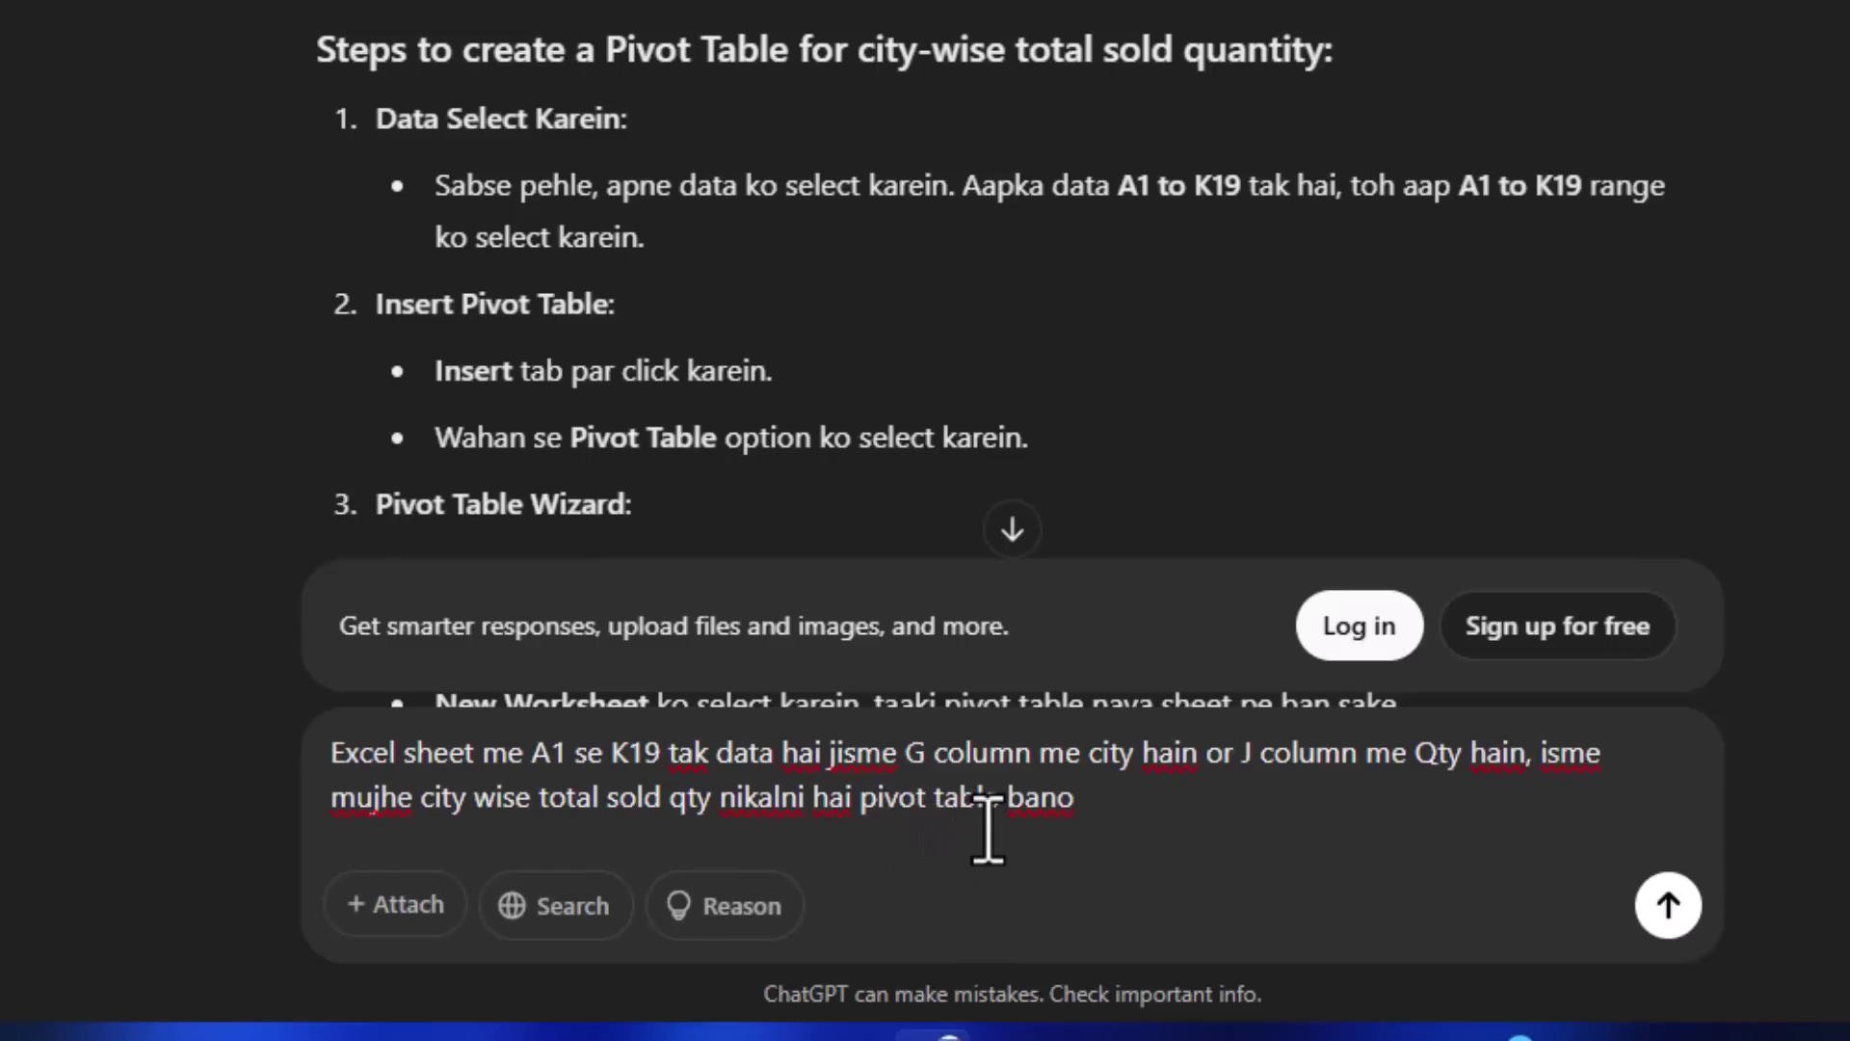
click(1668, 905)
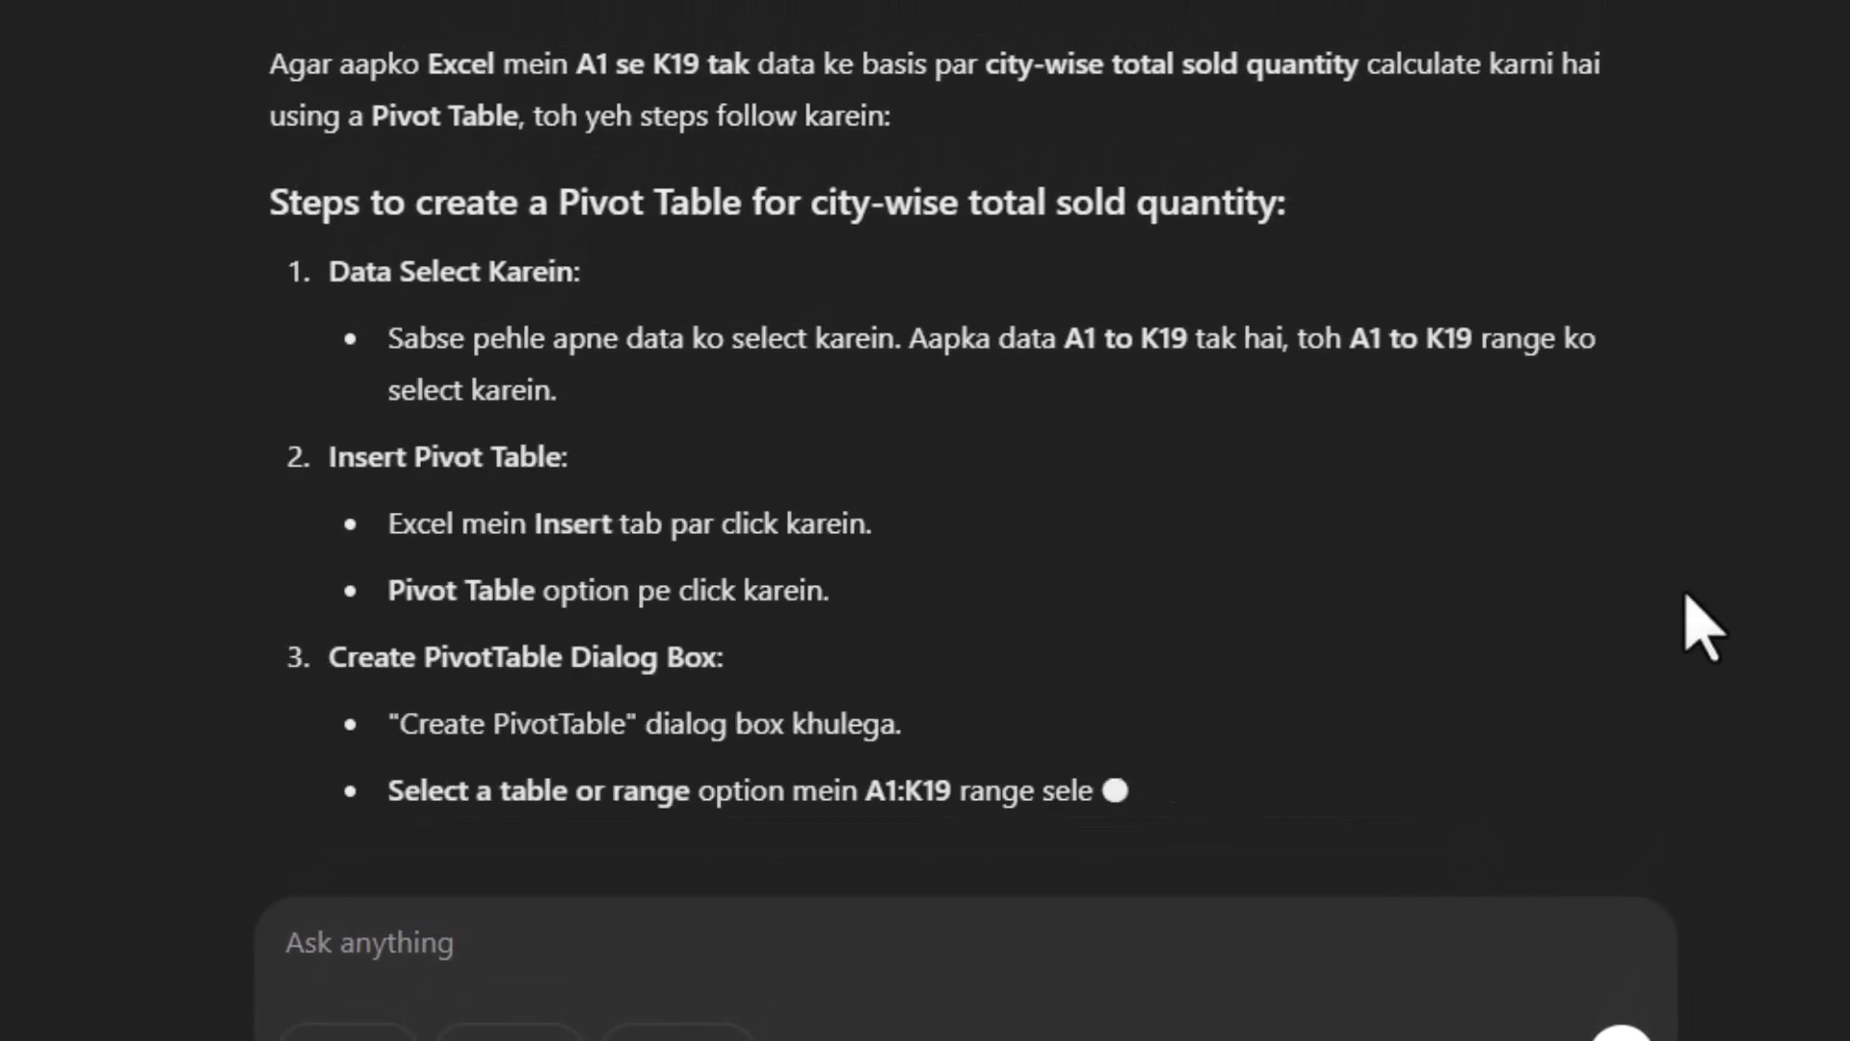
scroll(1704, 636, down, 4)
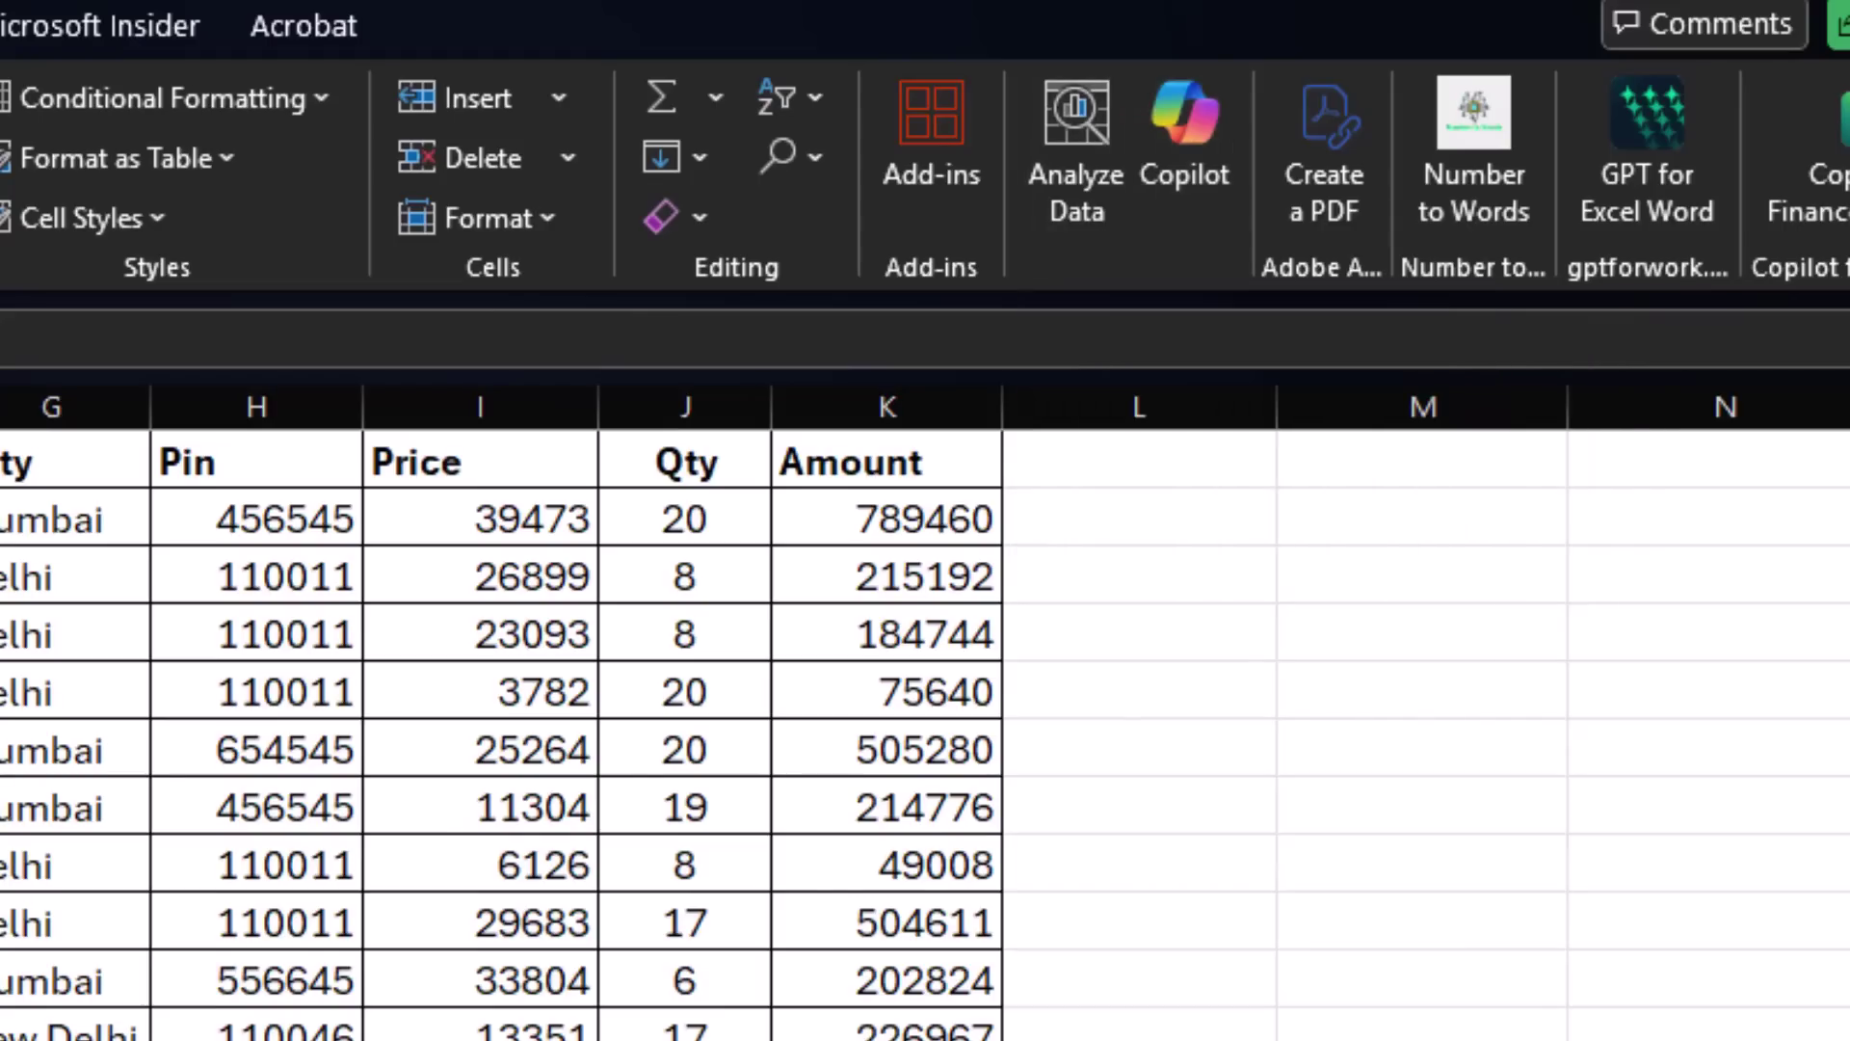
Run Analyze Data on the order table in Excel and look through the suggested insight tables and charts.
click(1065, 164)
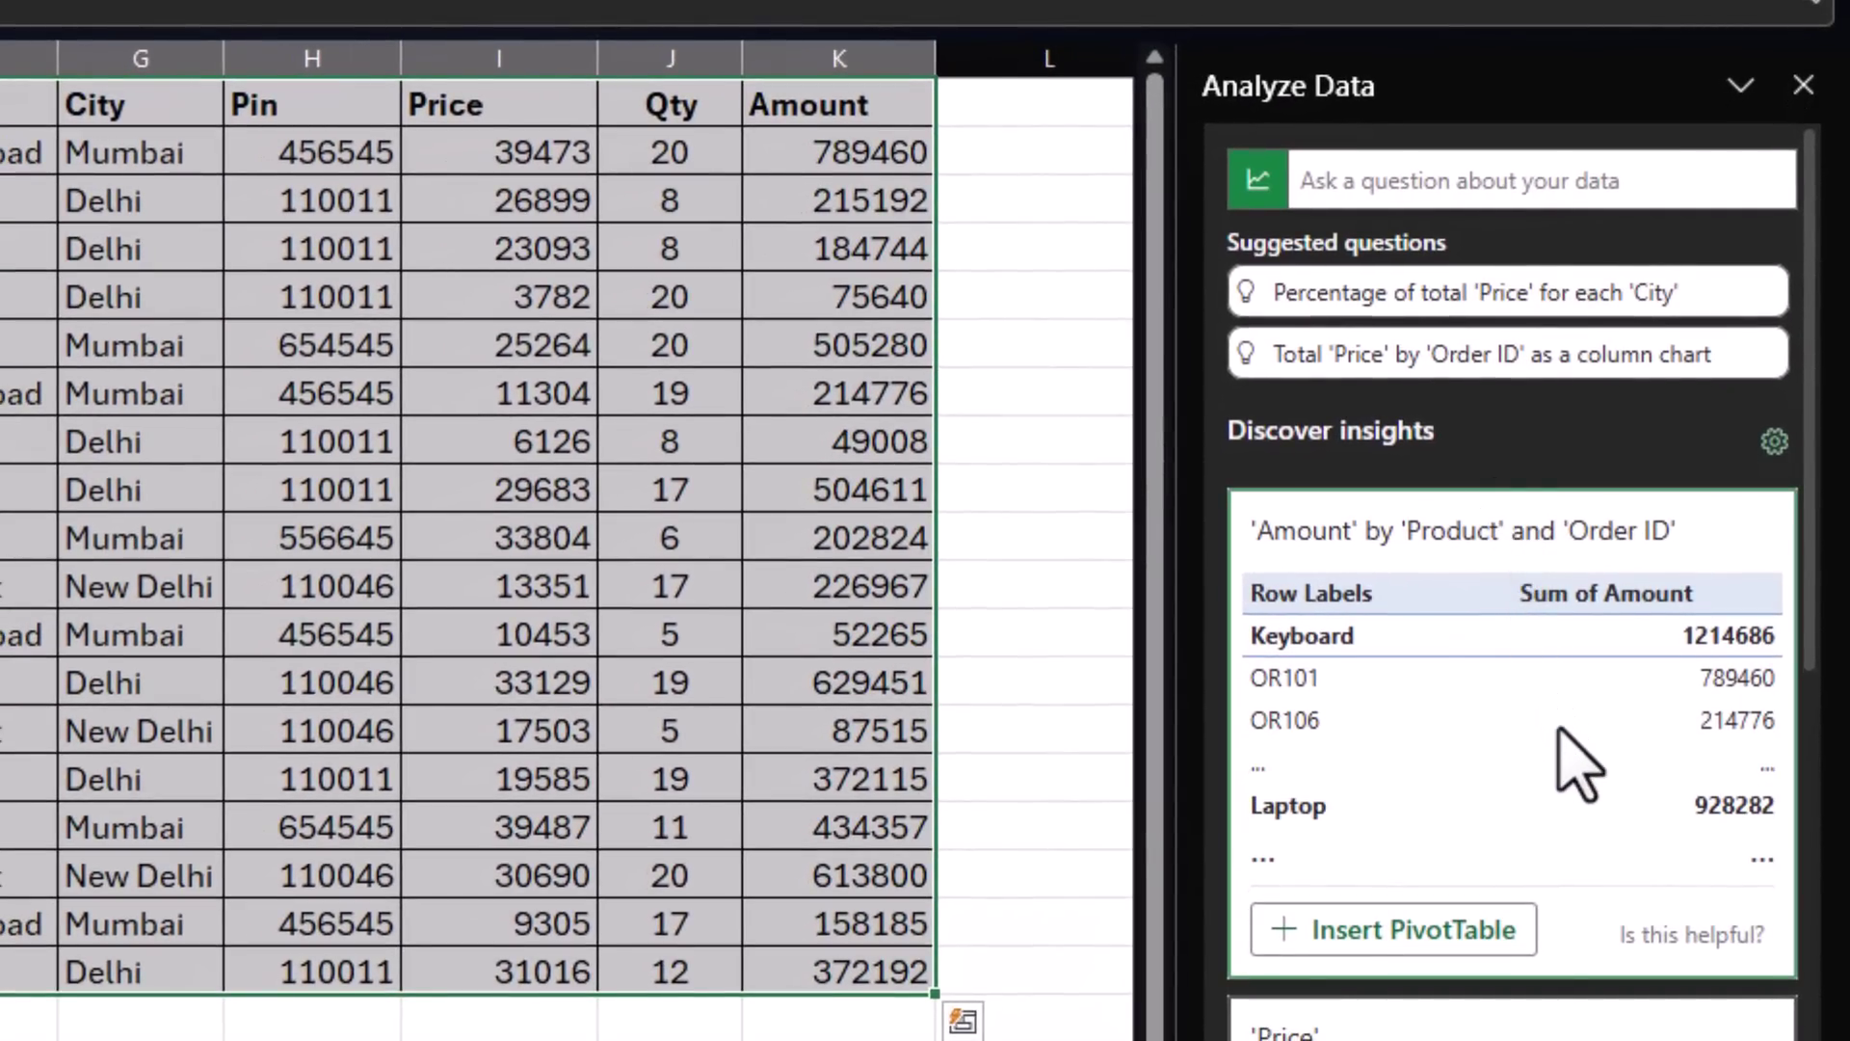
scroll(1578, 766, down, 8)
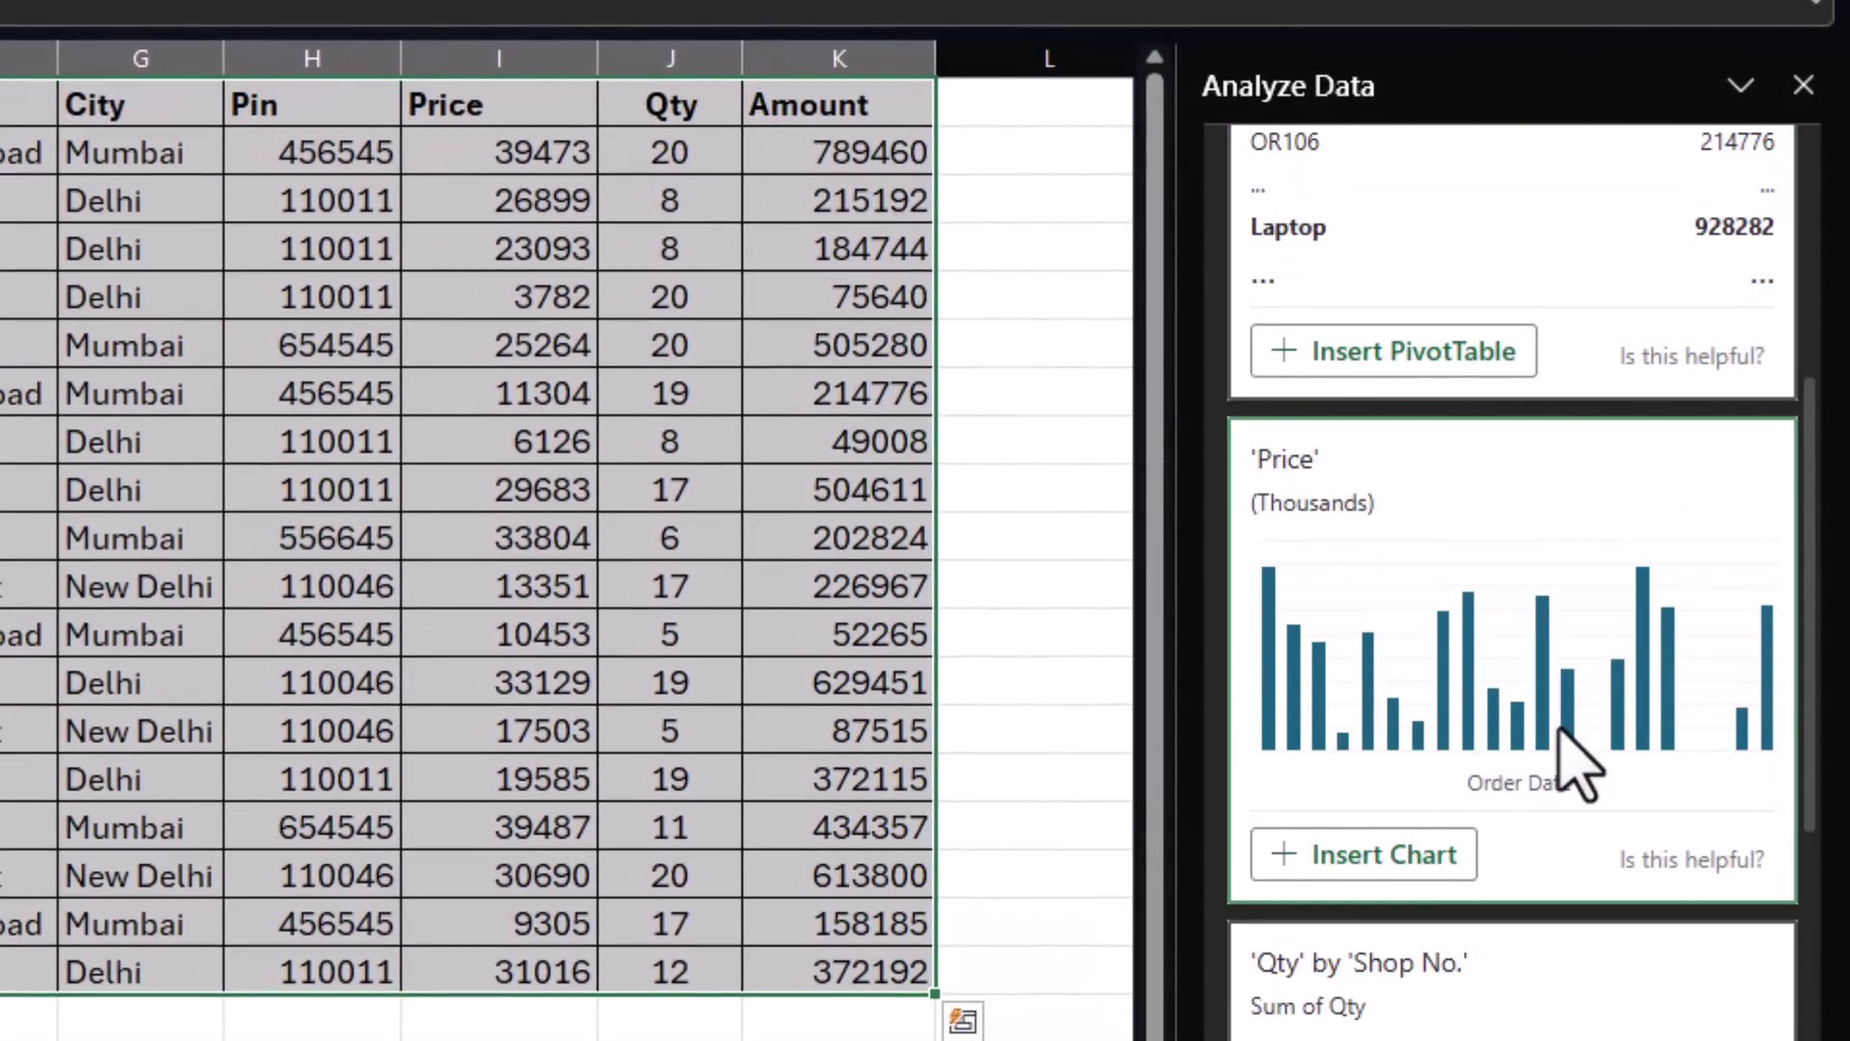
scroll(1578, 766, up, 2)
scroll(1578, 766, down, 7)
scroll(1578, 766, down, 1)
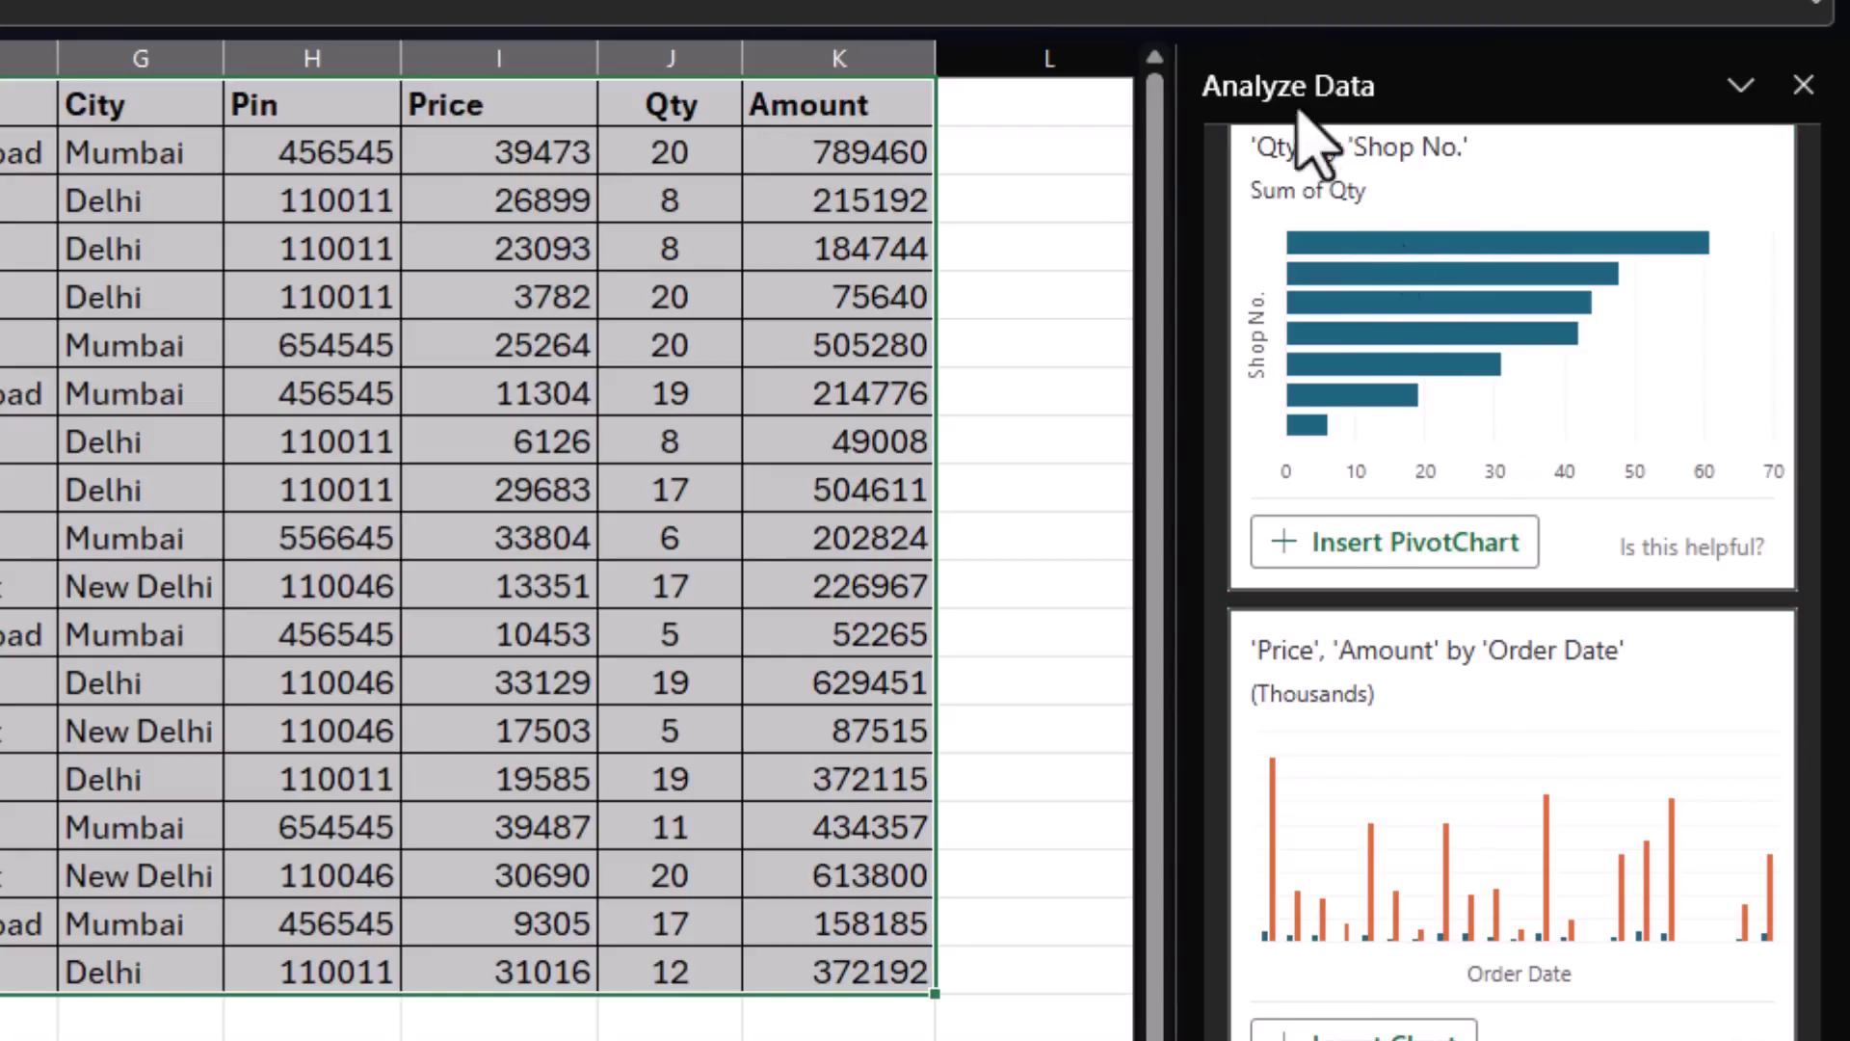
scroll(1388, 602, up, 8)
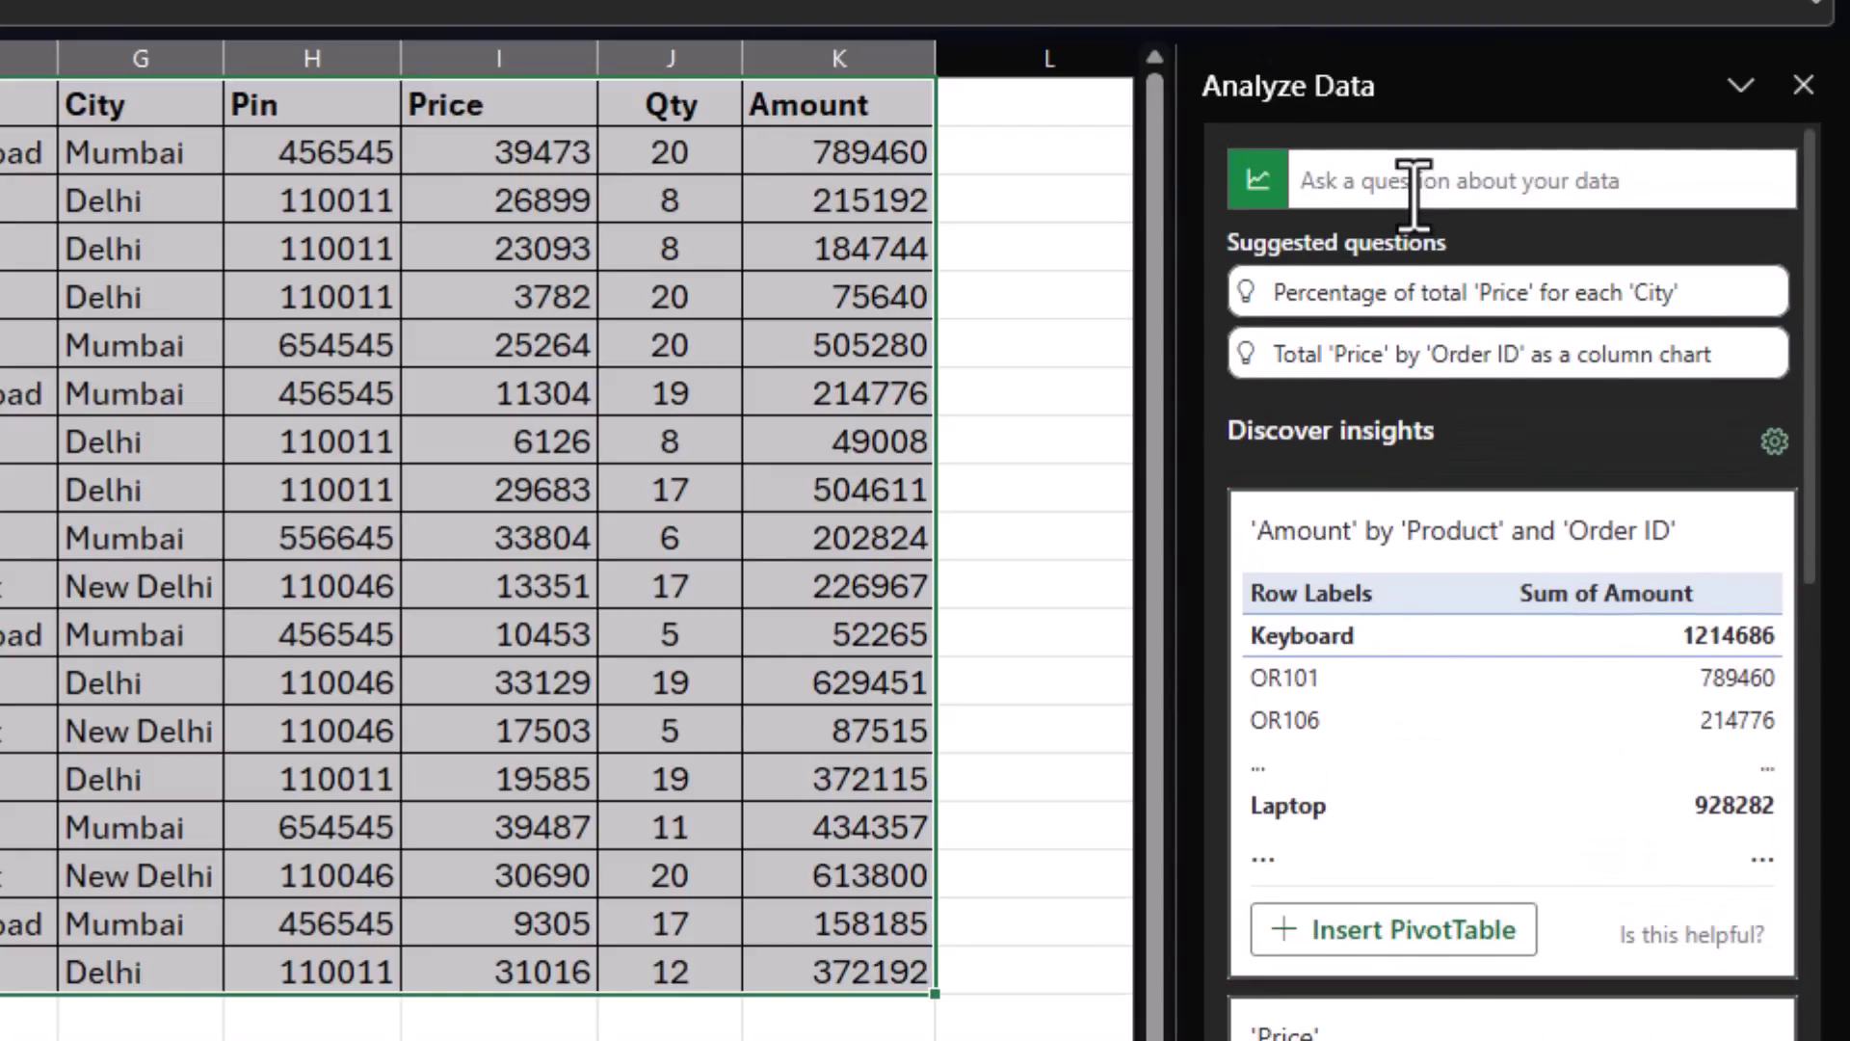
Ask Analyze Data for "city wise total qty sold".
click(1413, 182)
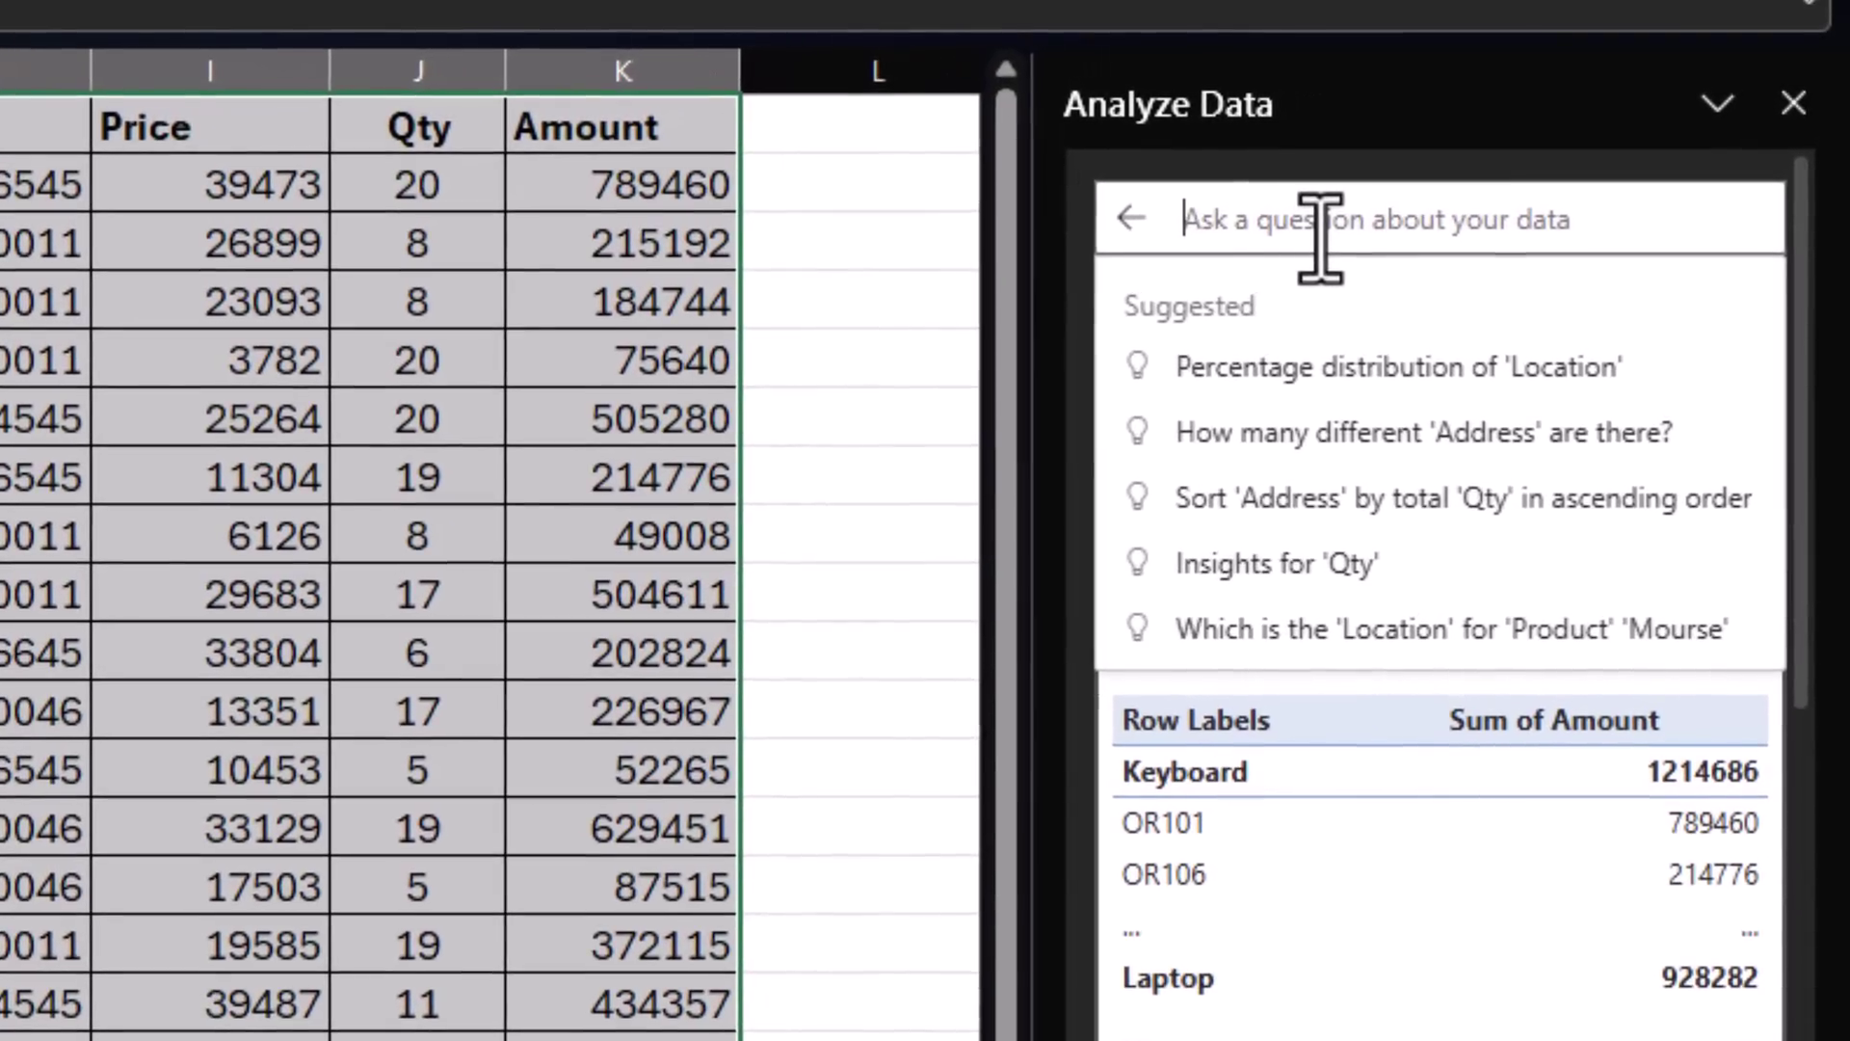
text(cit)
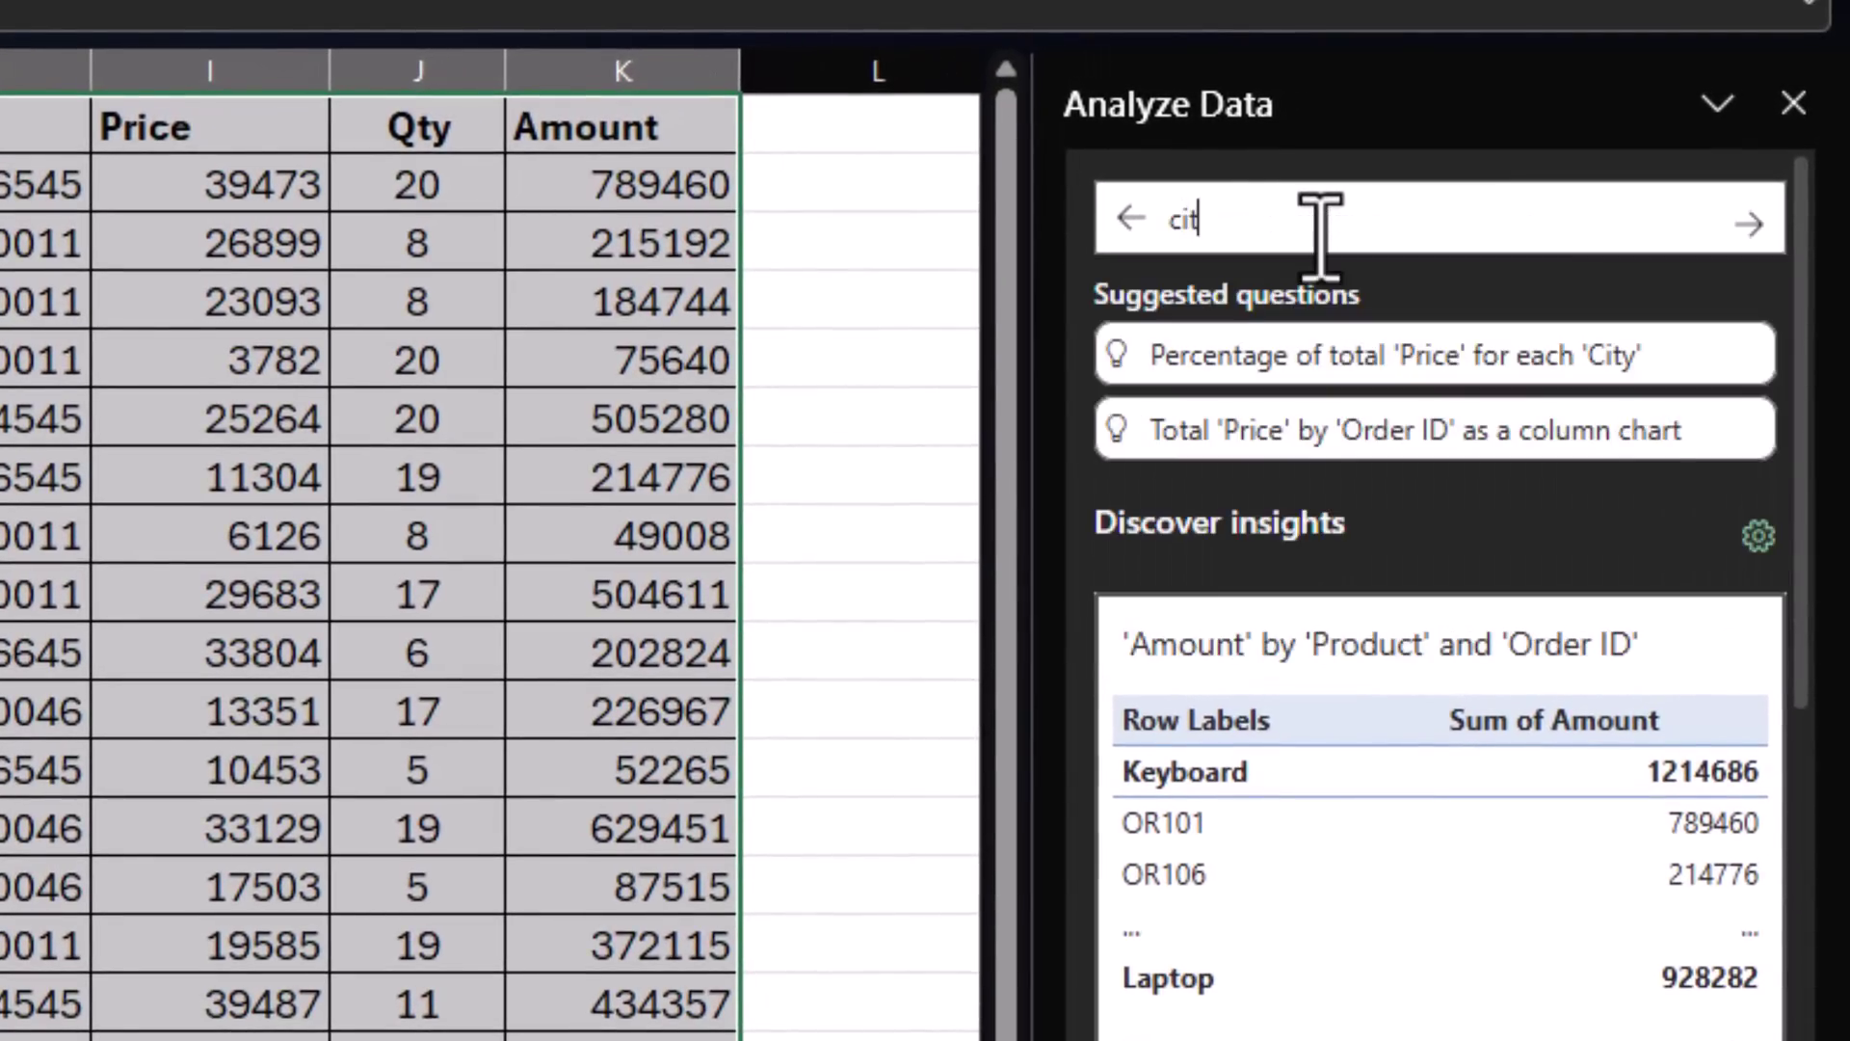
text(y wise total qty s)
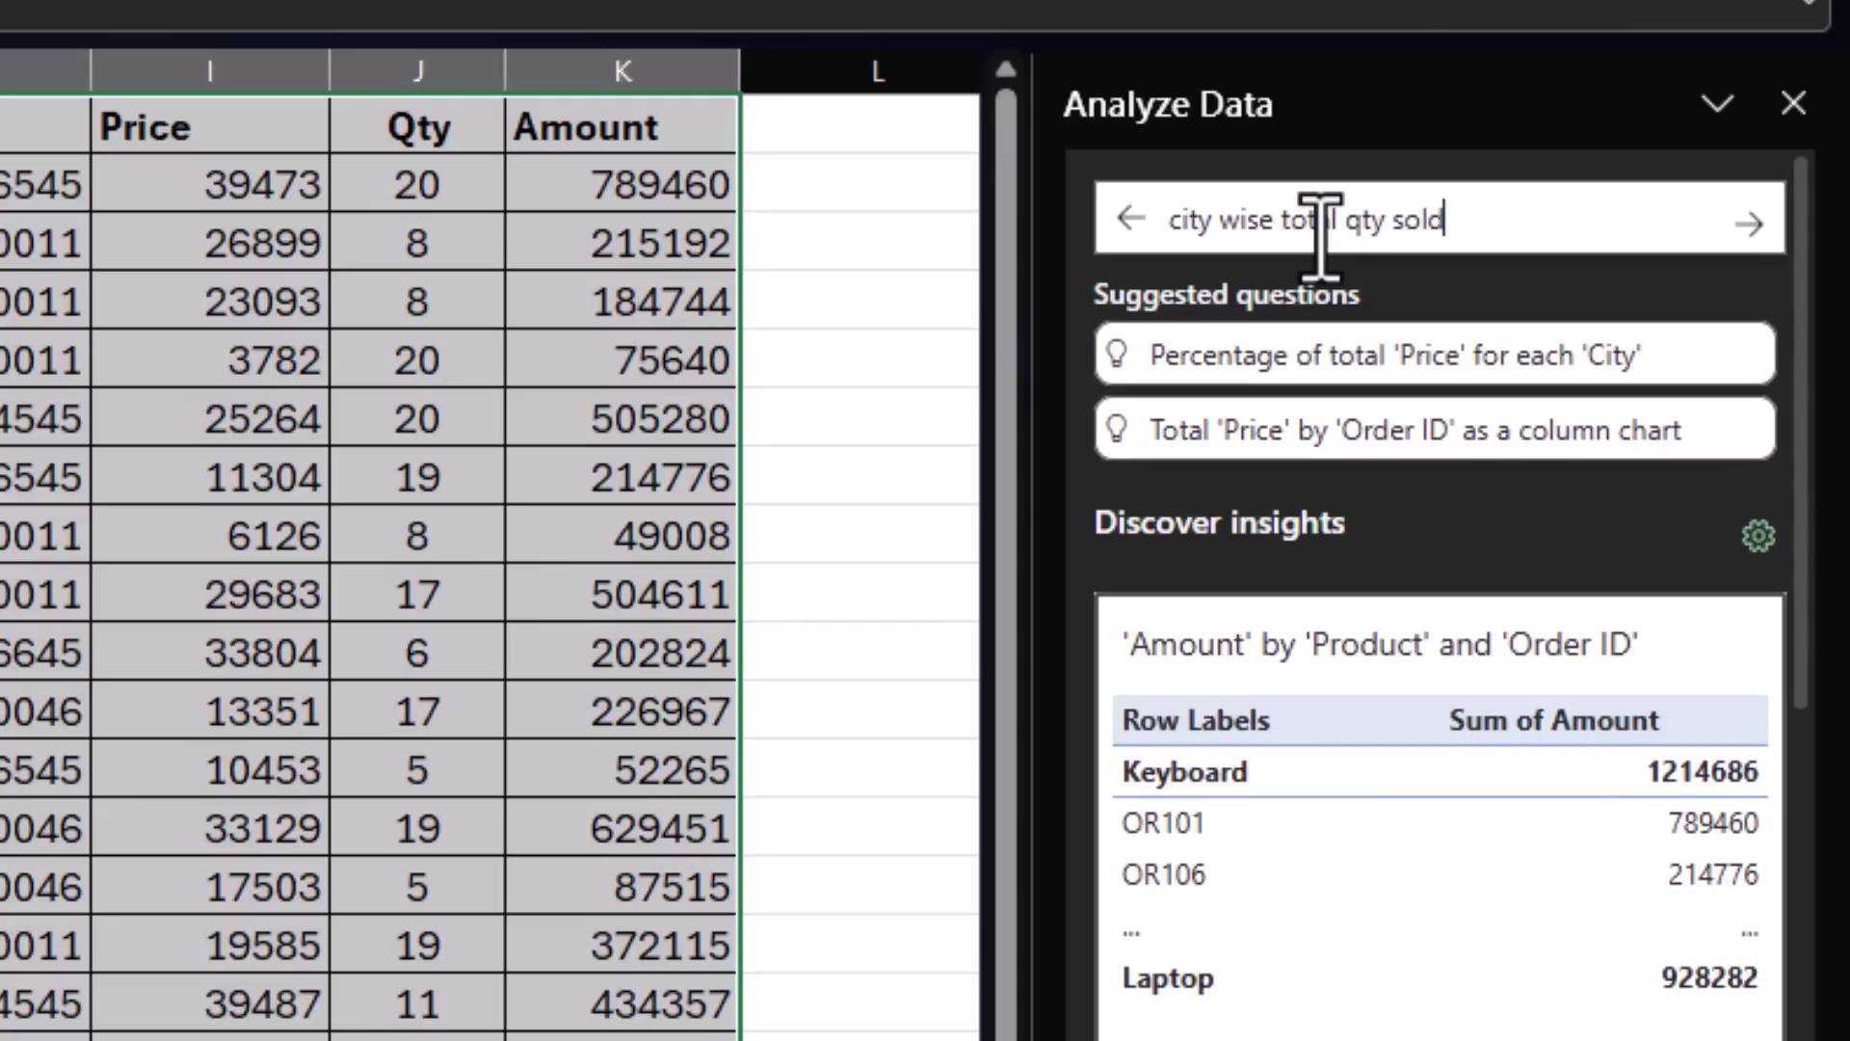
text(old)
key(Return)
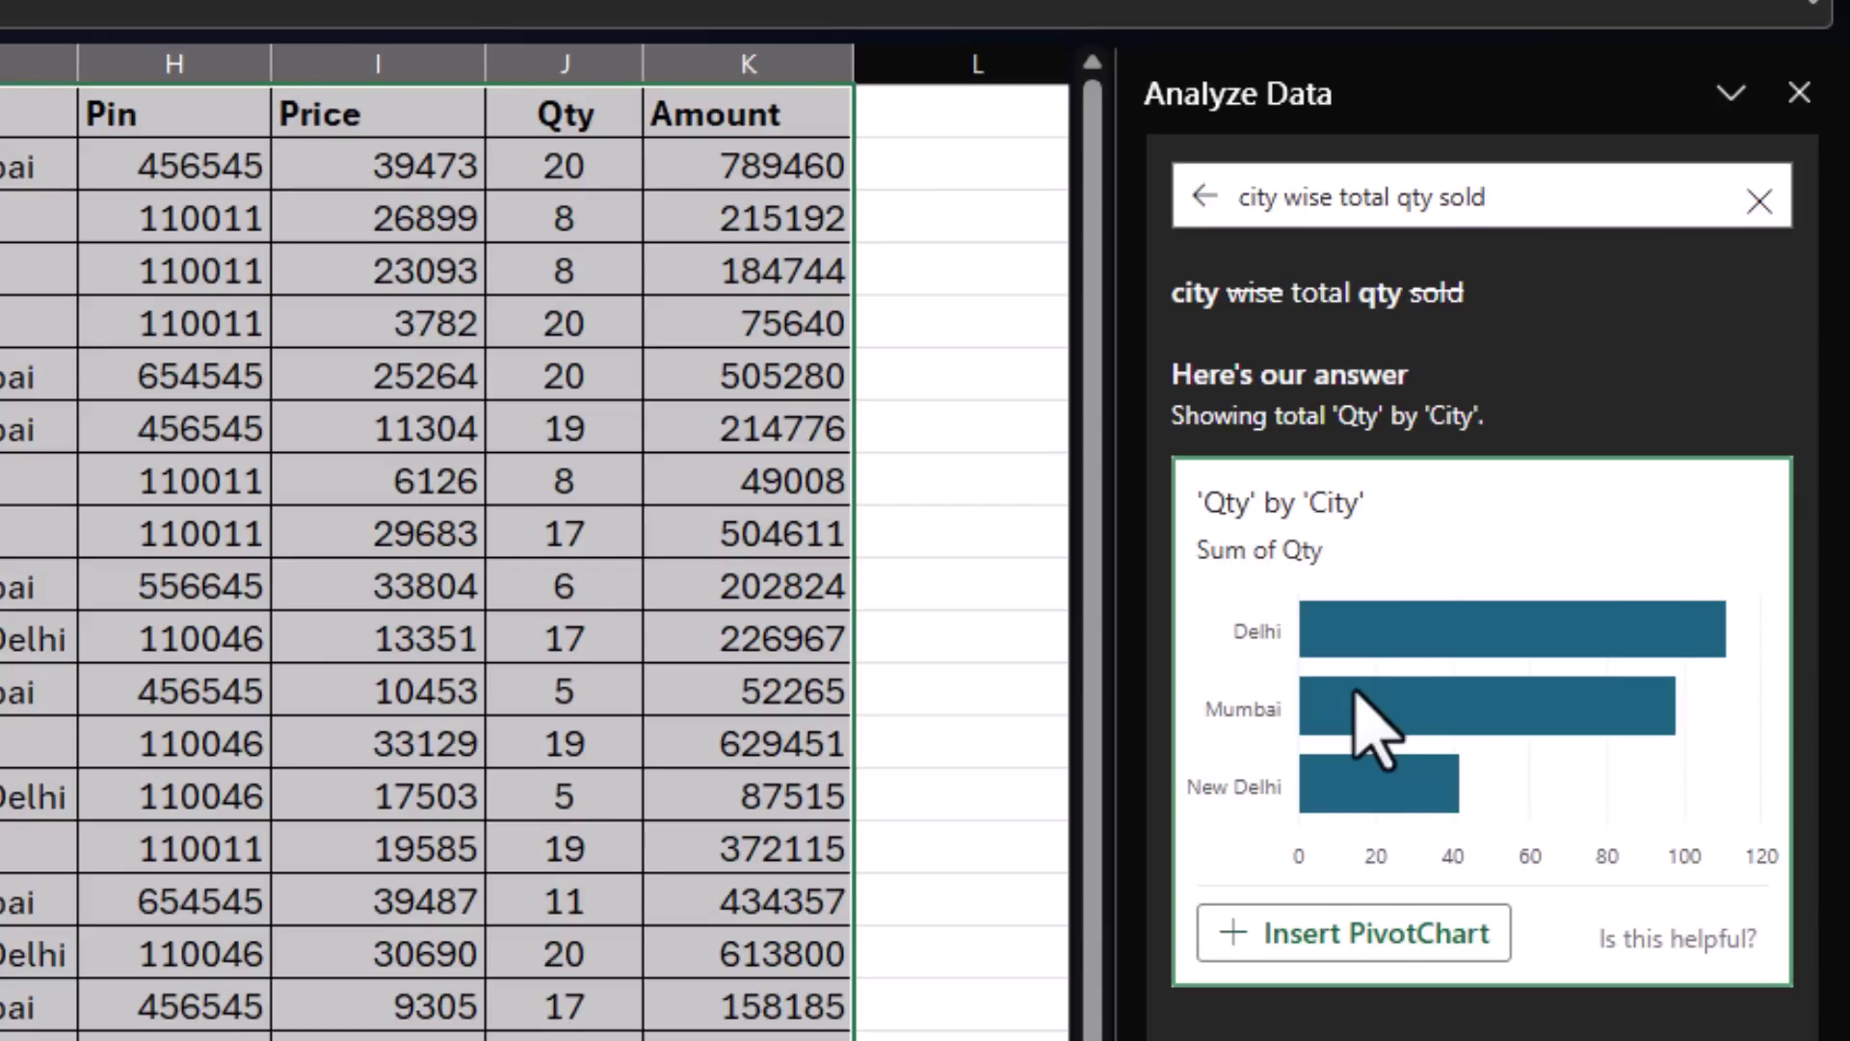
click(1532, 192)
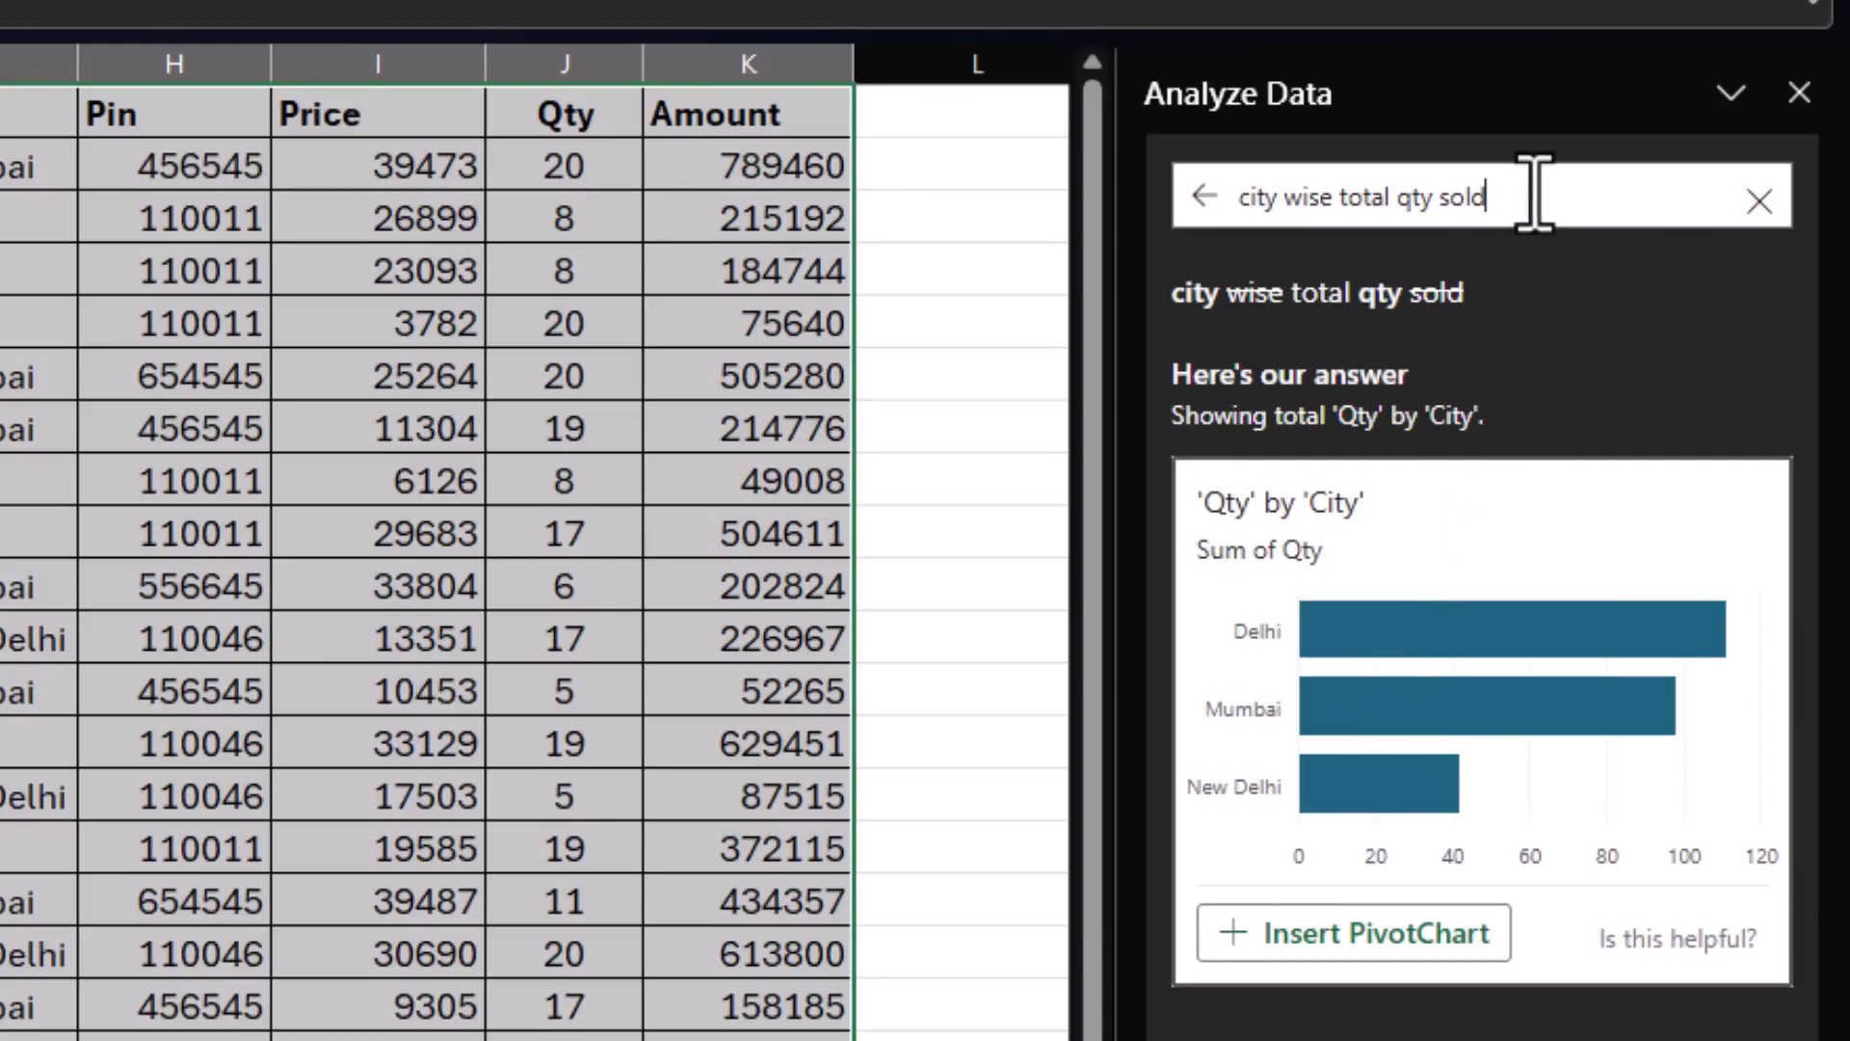
Extend the Analyze Data question to "city wise total qty sold as column chart" and insert the suggested PivotChart.
text(as column chart)
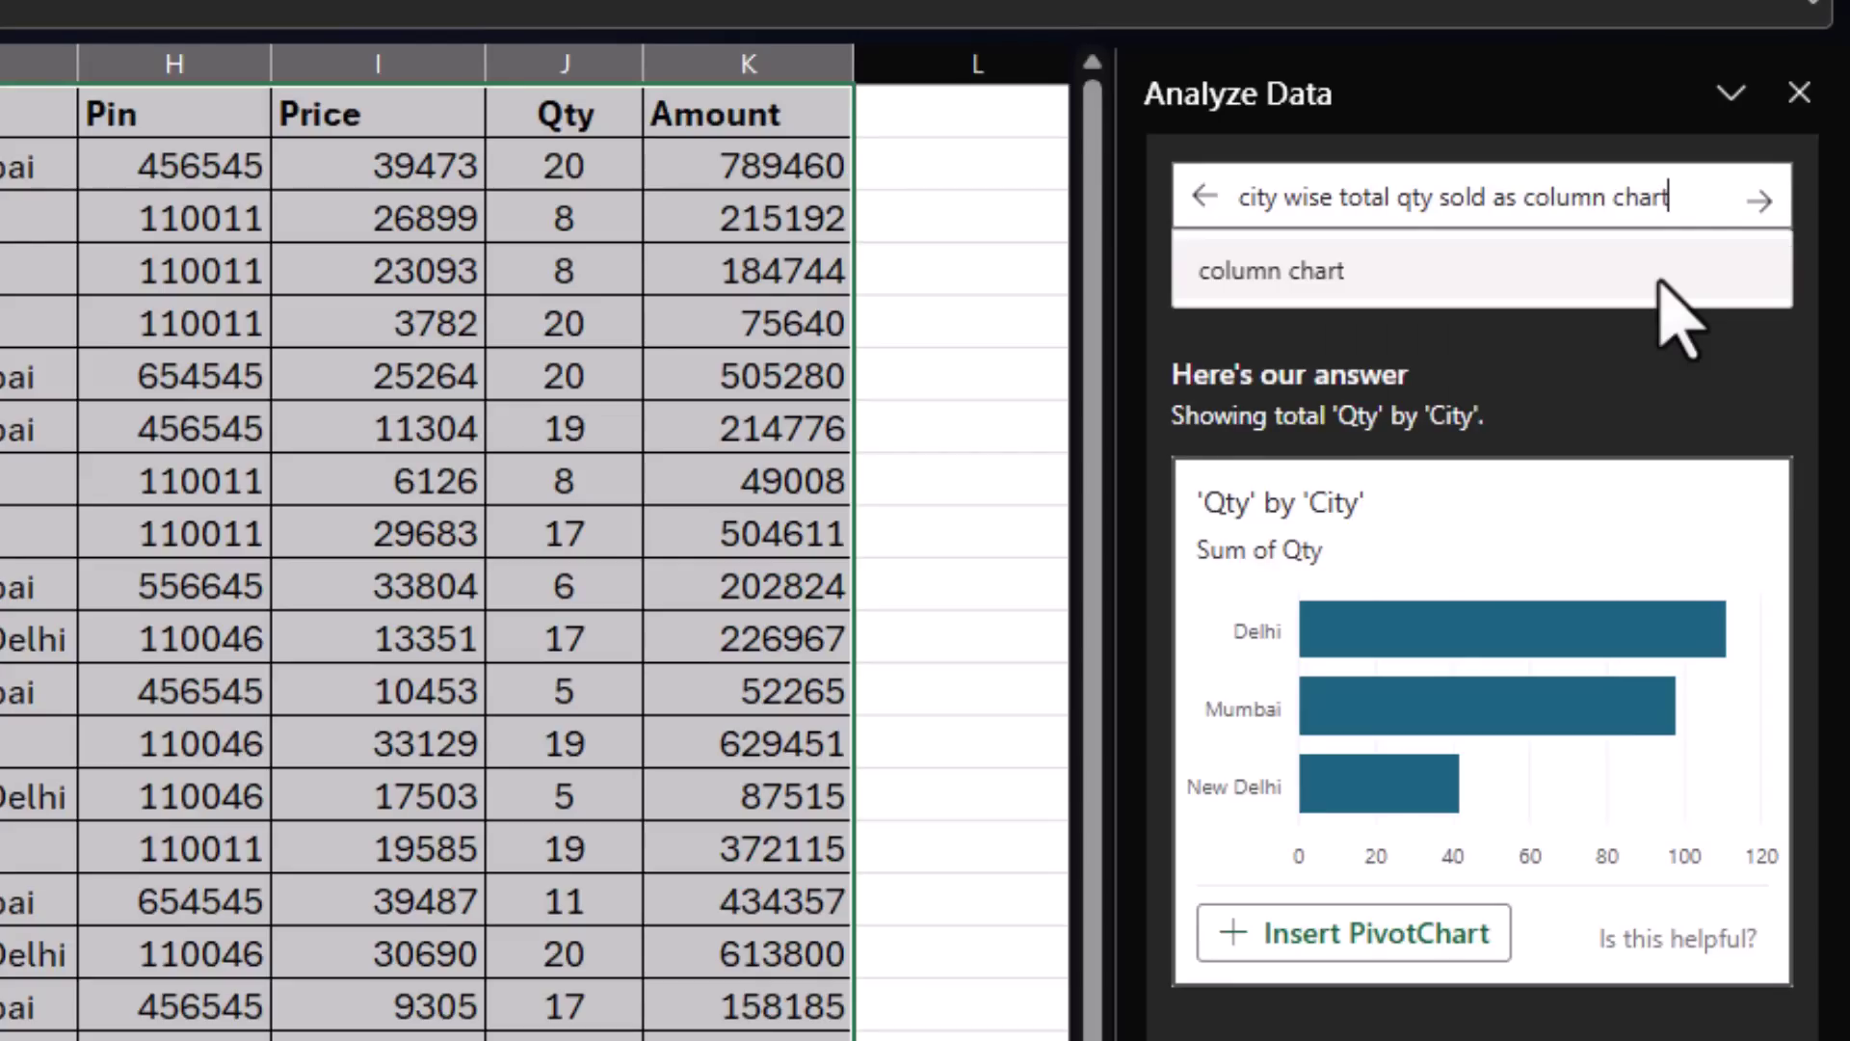
click(1662, 282)
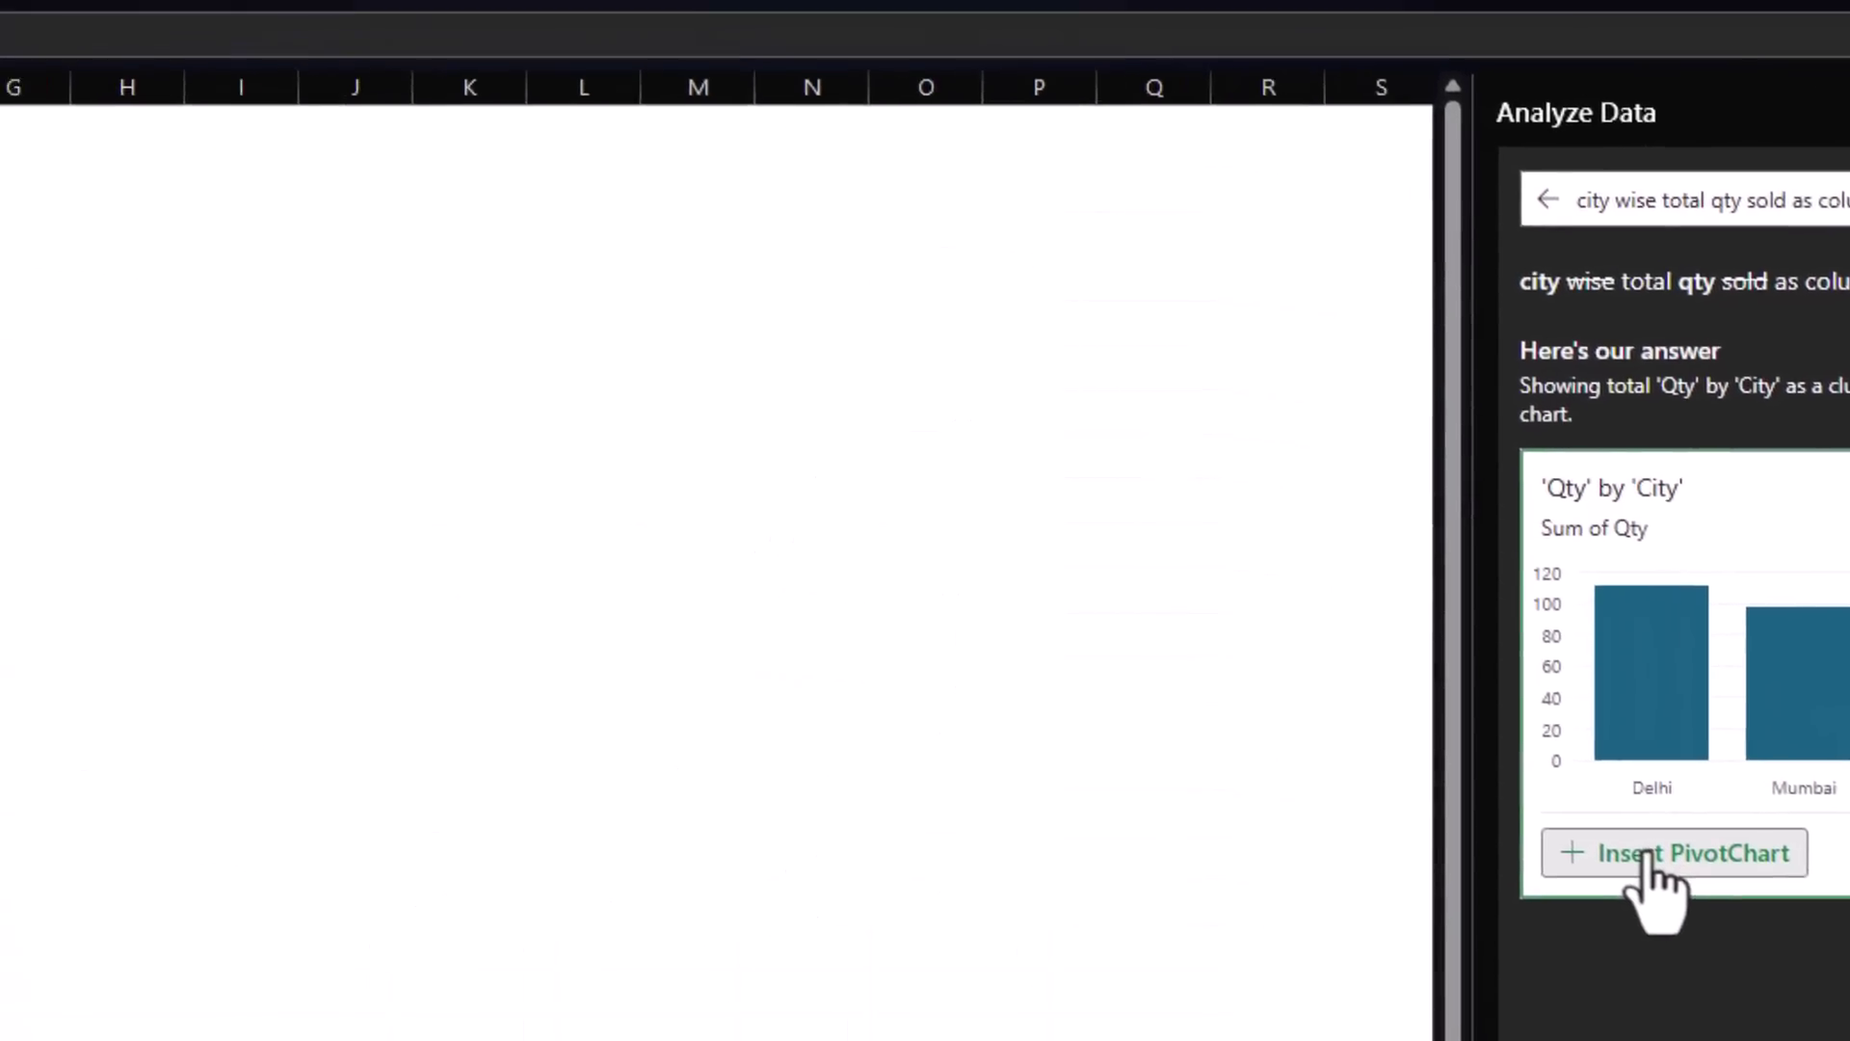
click(1404, 824)
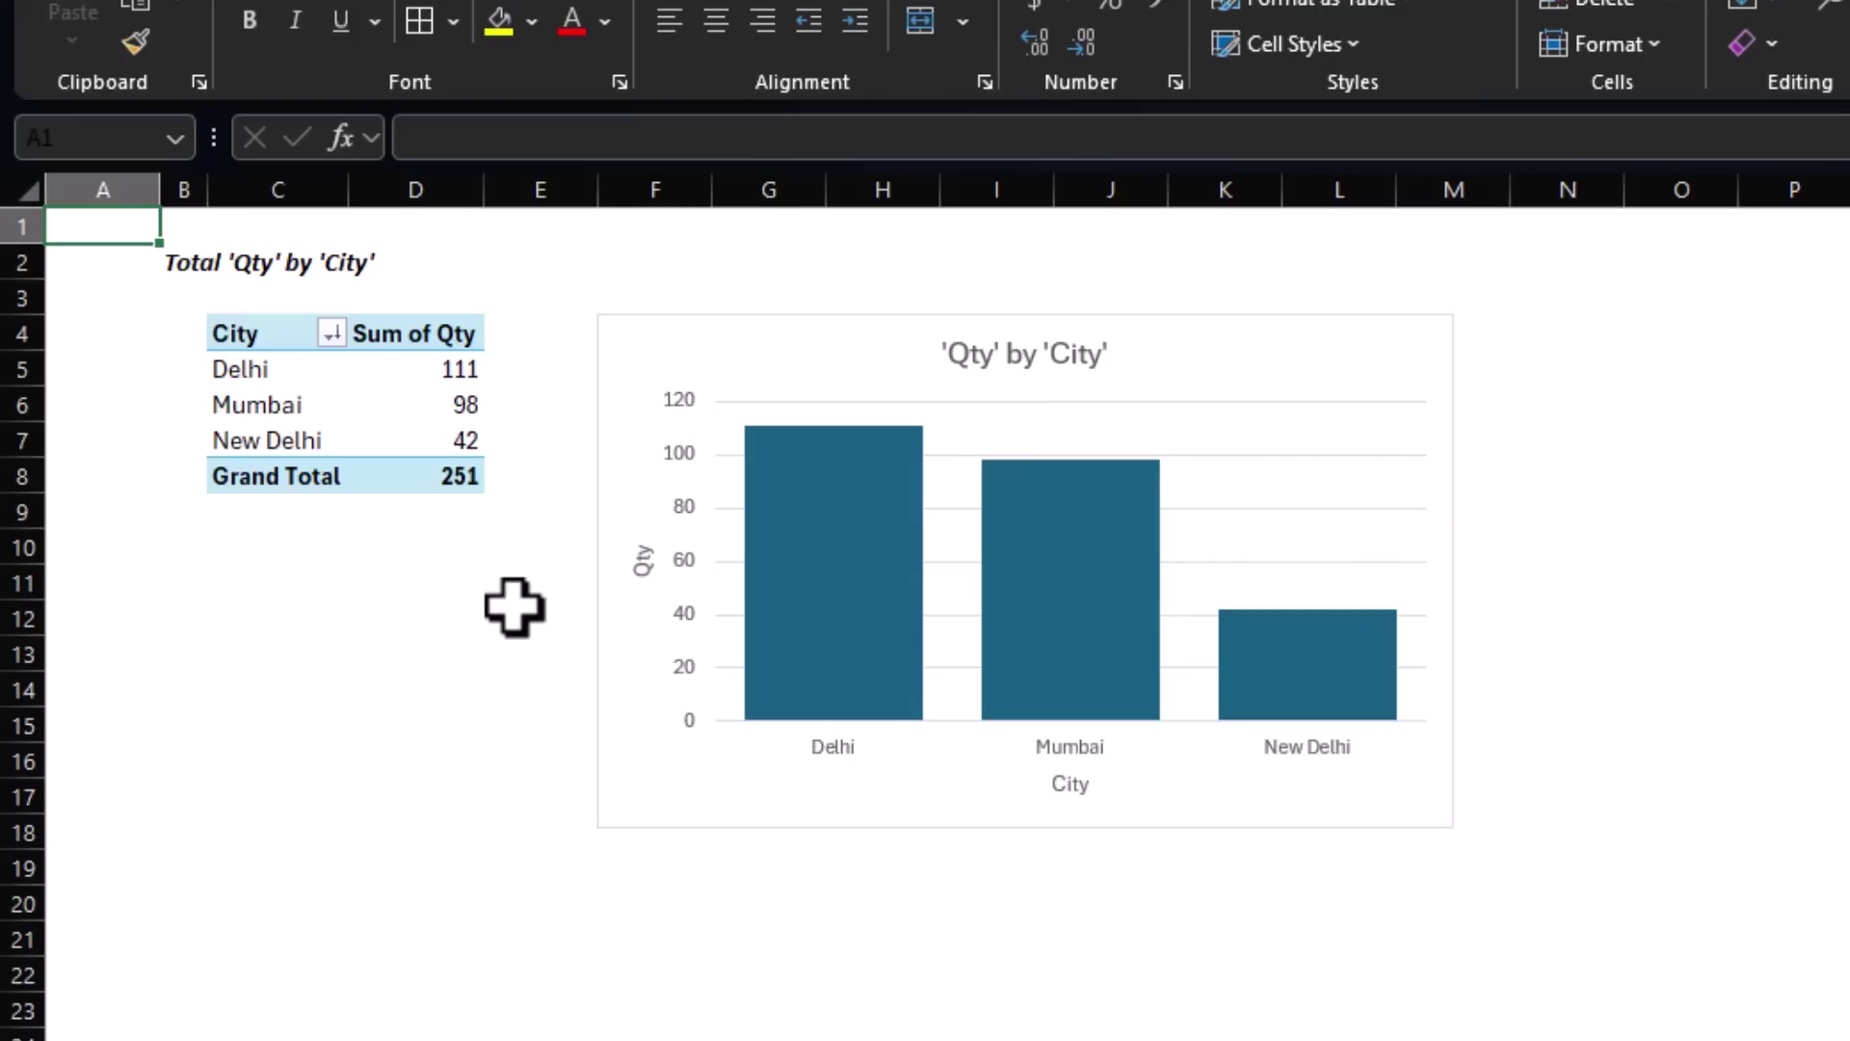
drag(172, 304, 197, 368)
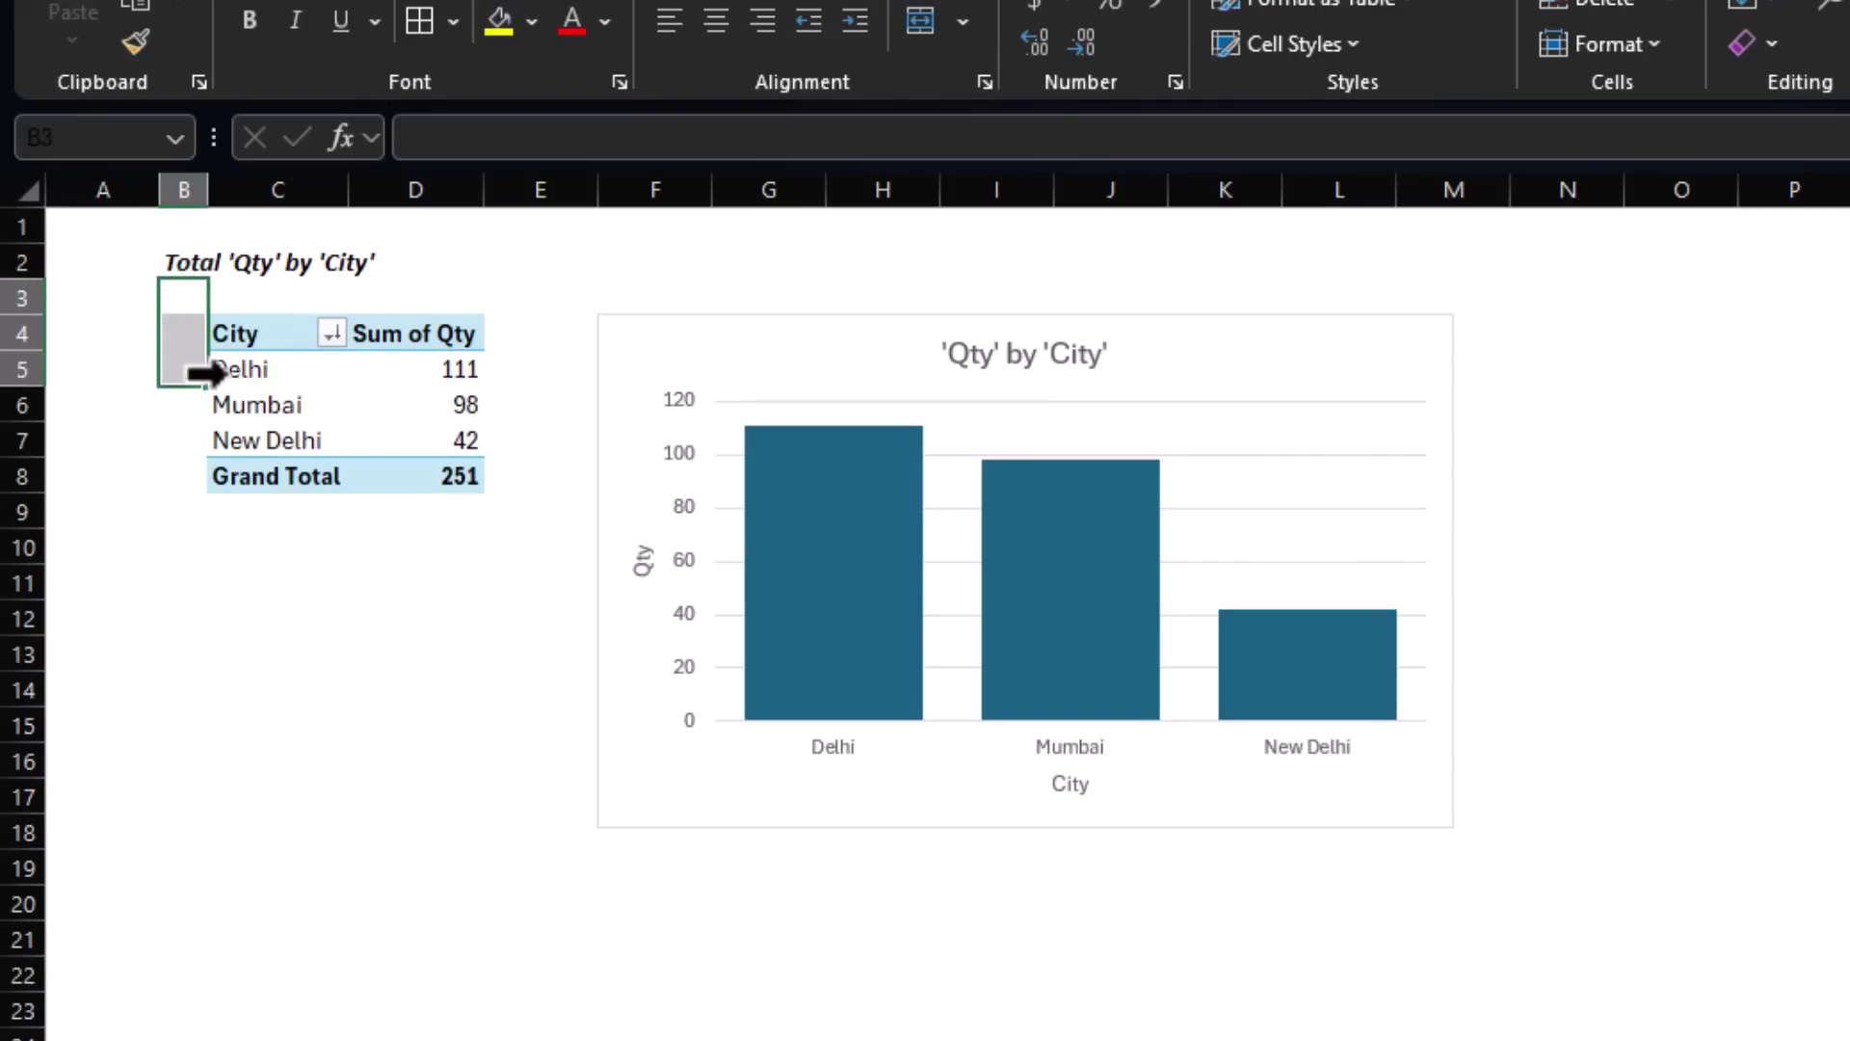
click(302, 376)
click(640, 414)
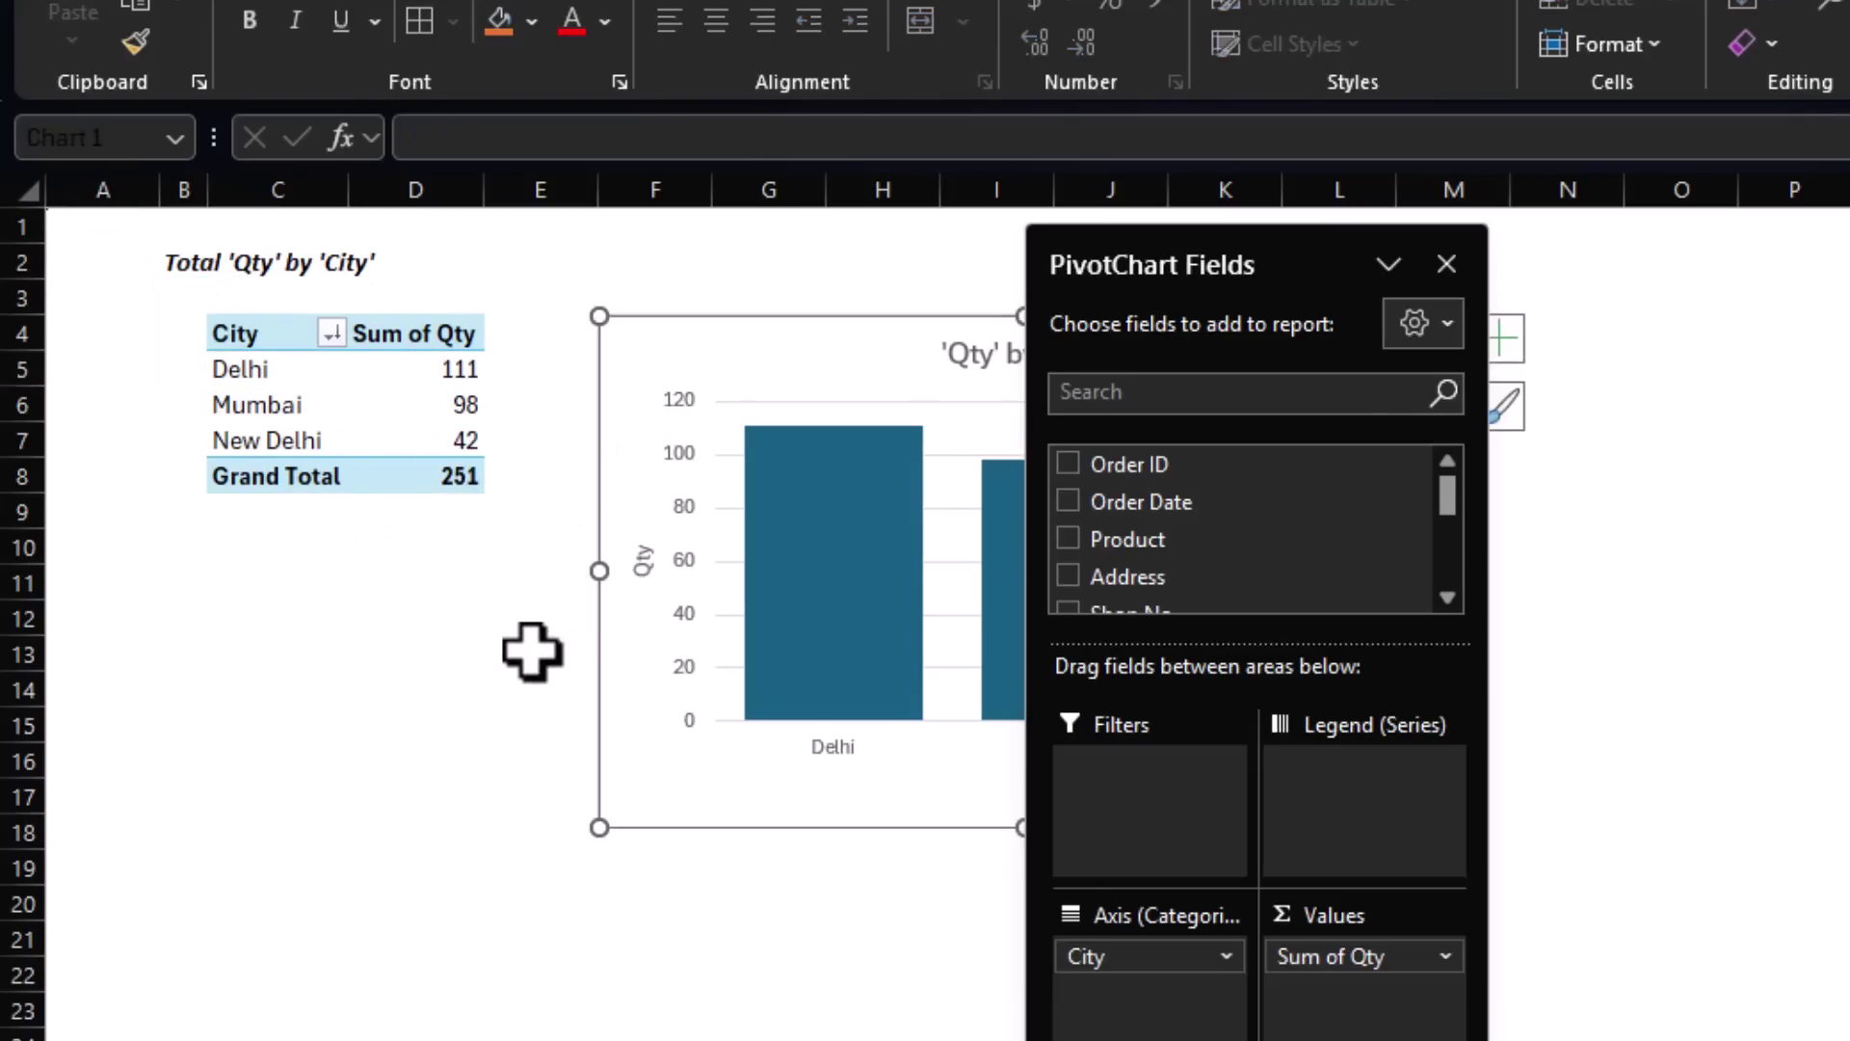
click(534, 651)
click(1319, 933)
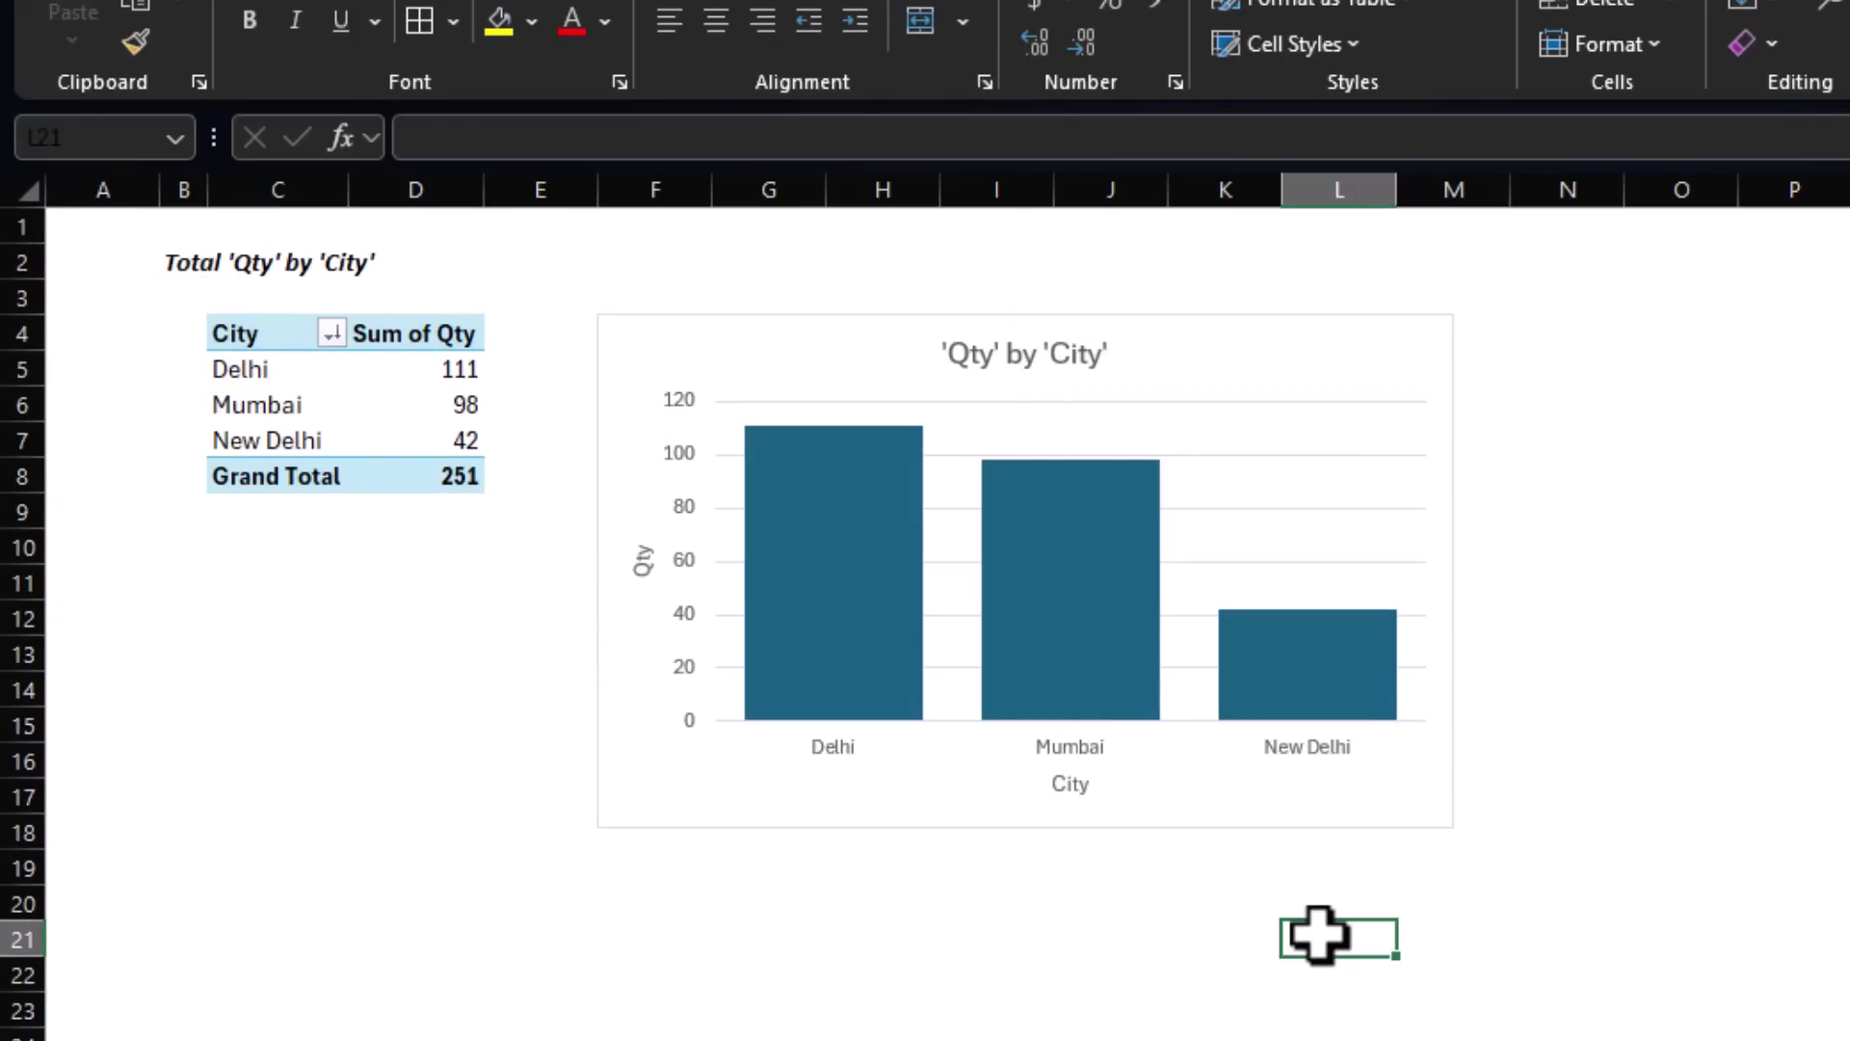
Insert an Order Date timeline for the city-wise quantity PivotTable and place it below the table and column chart.
click(290, 369)
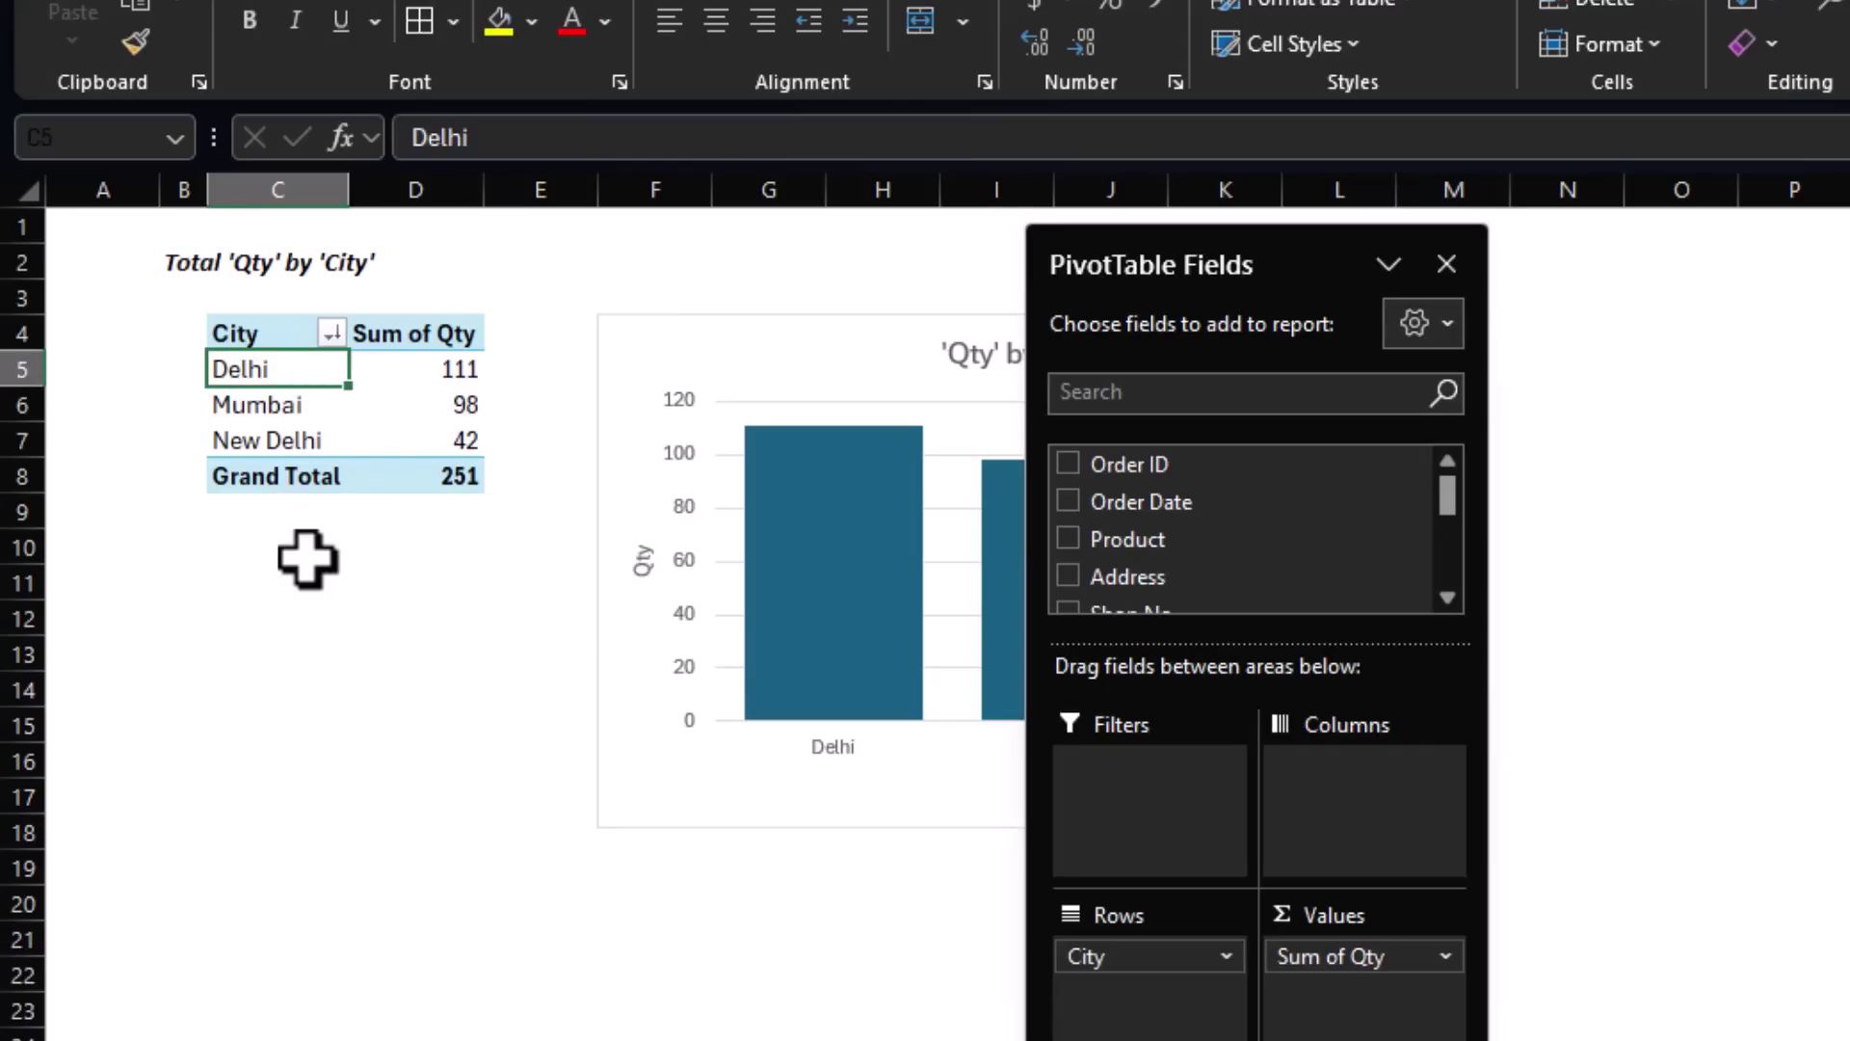
drag(1256, 270, 1676, 270)
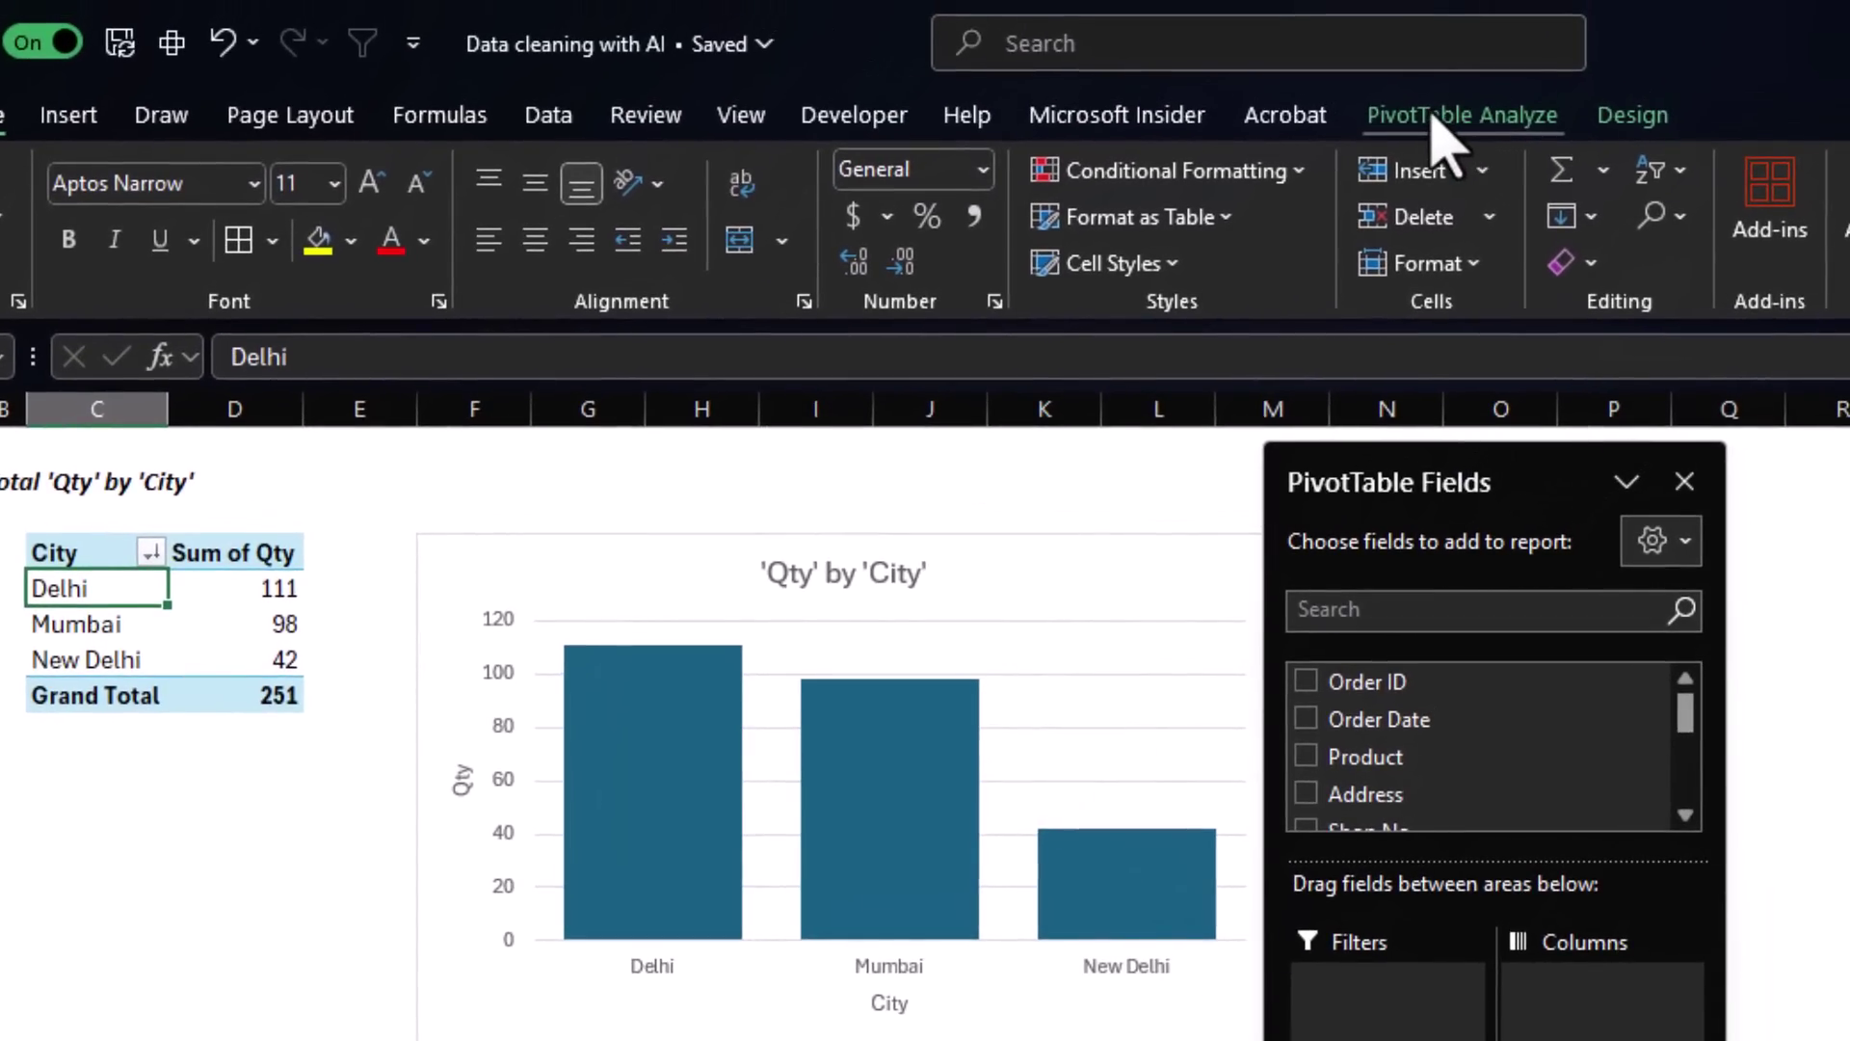
click(1433, 115)
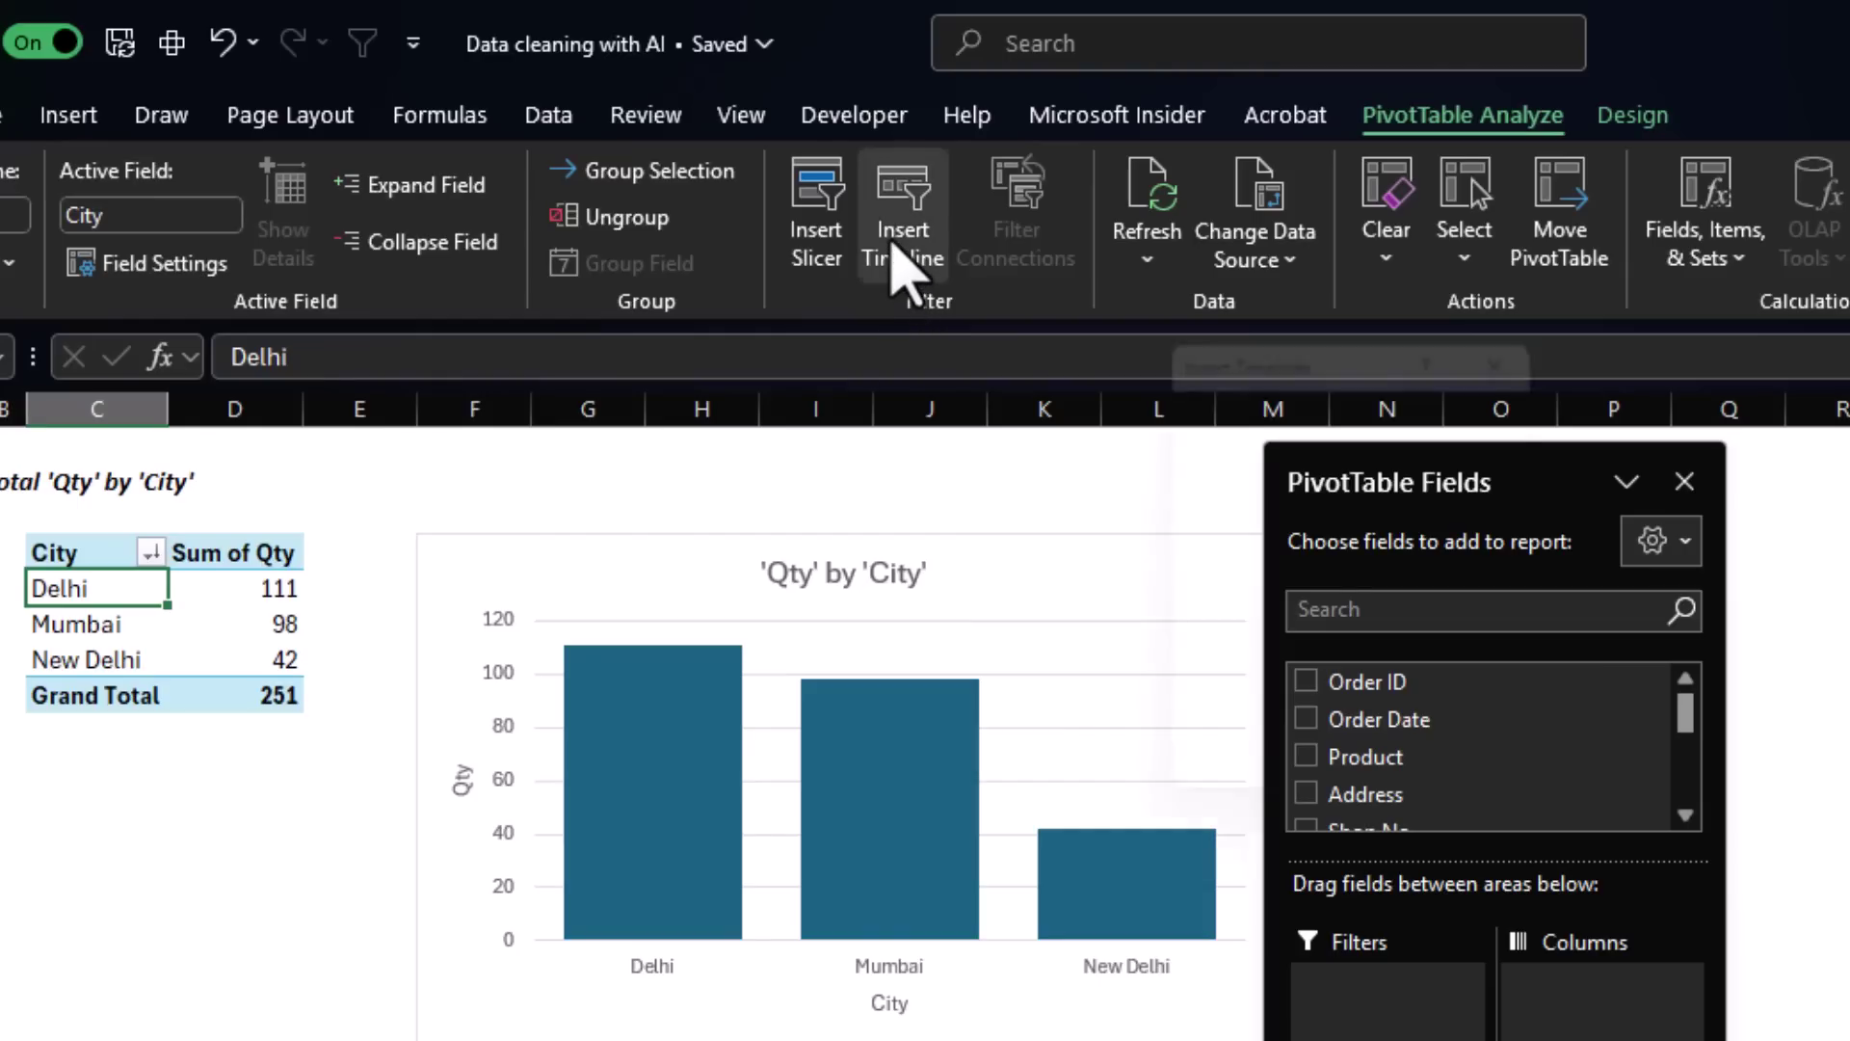
click(901, 249)
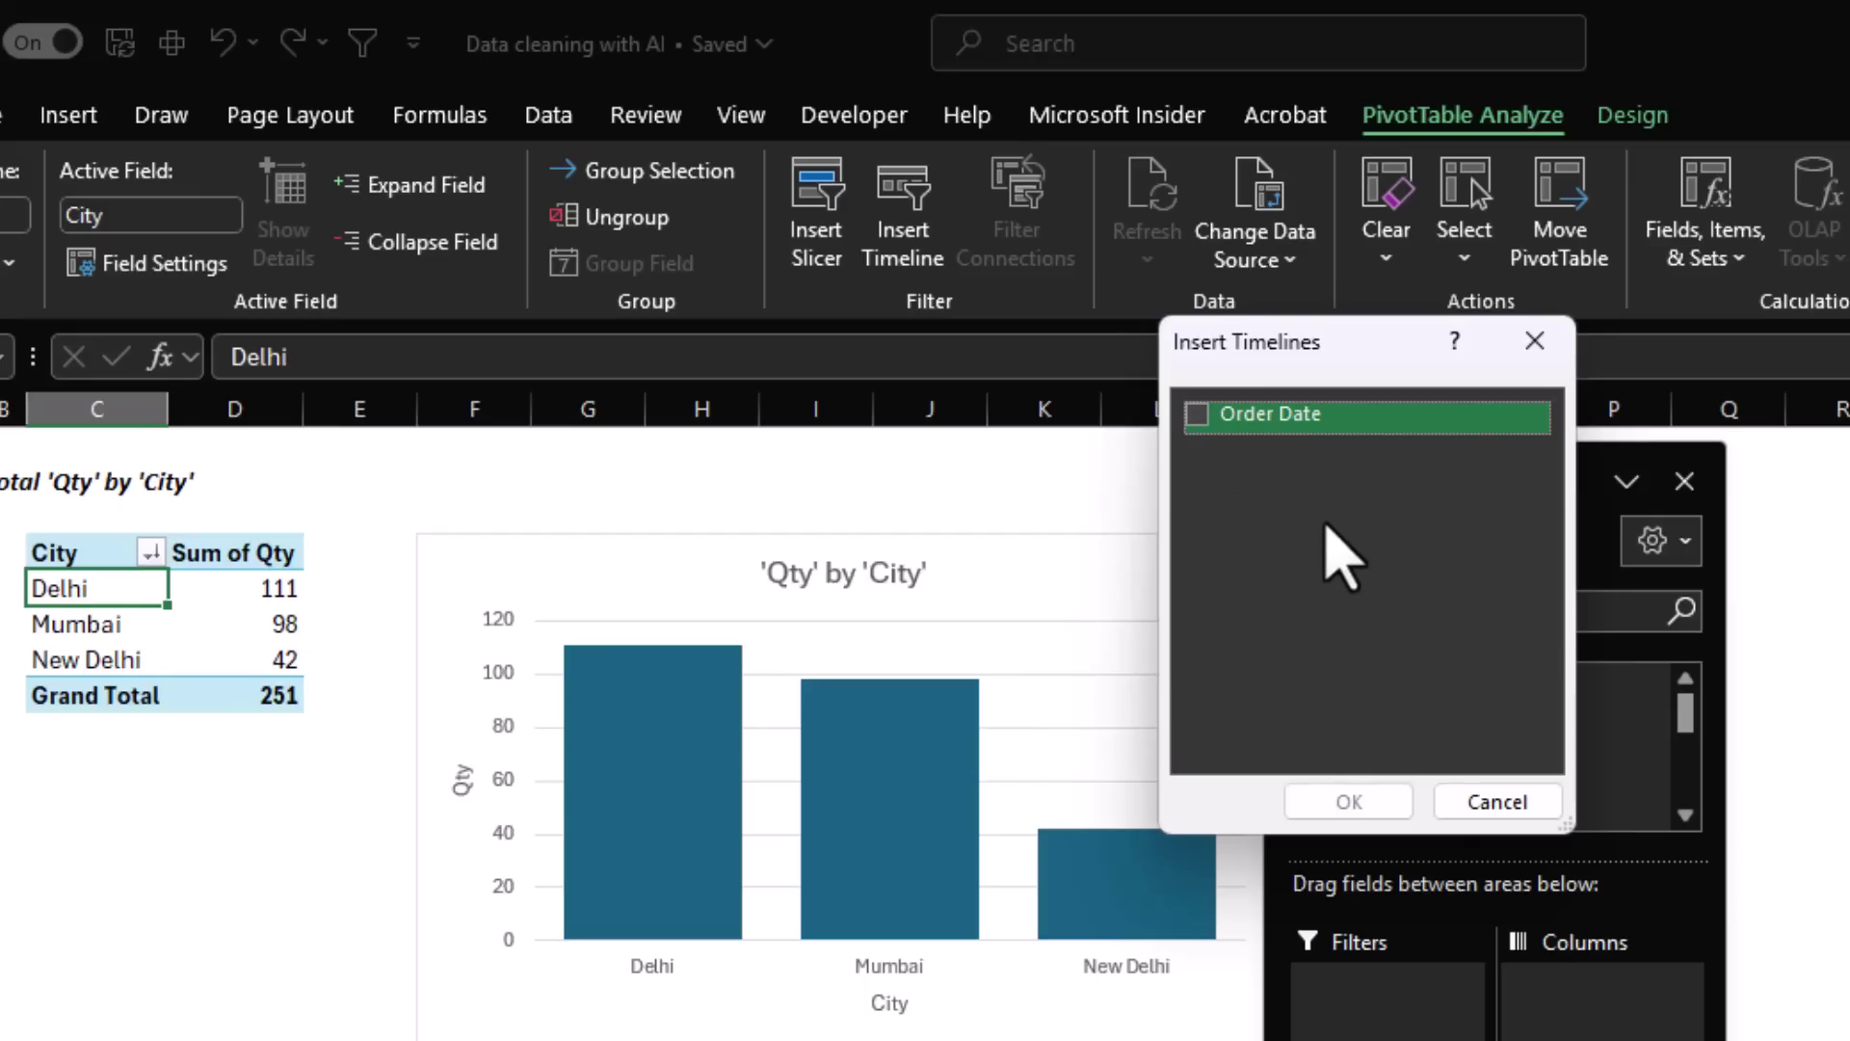
click(1198, 417)
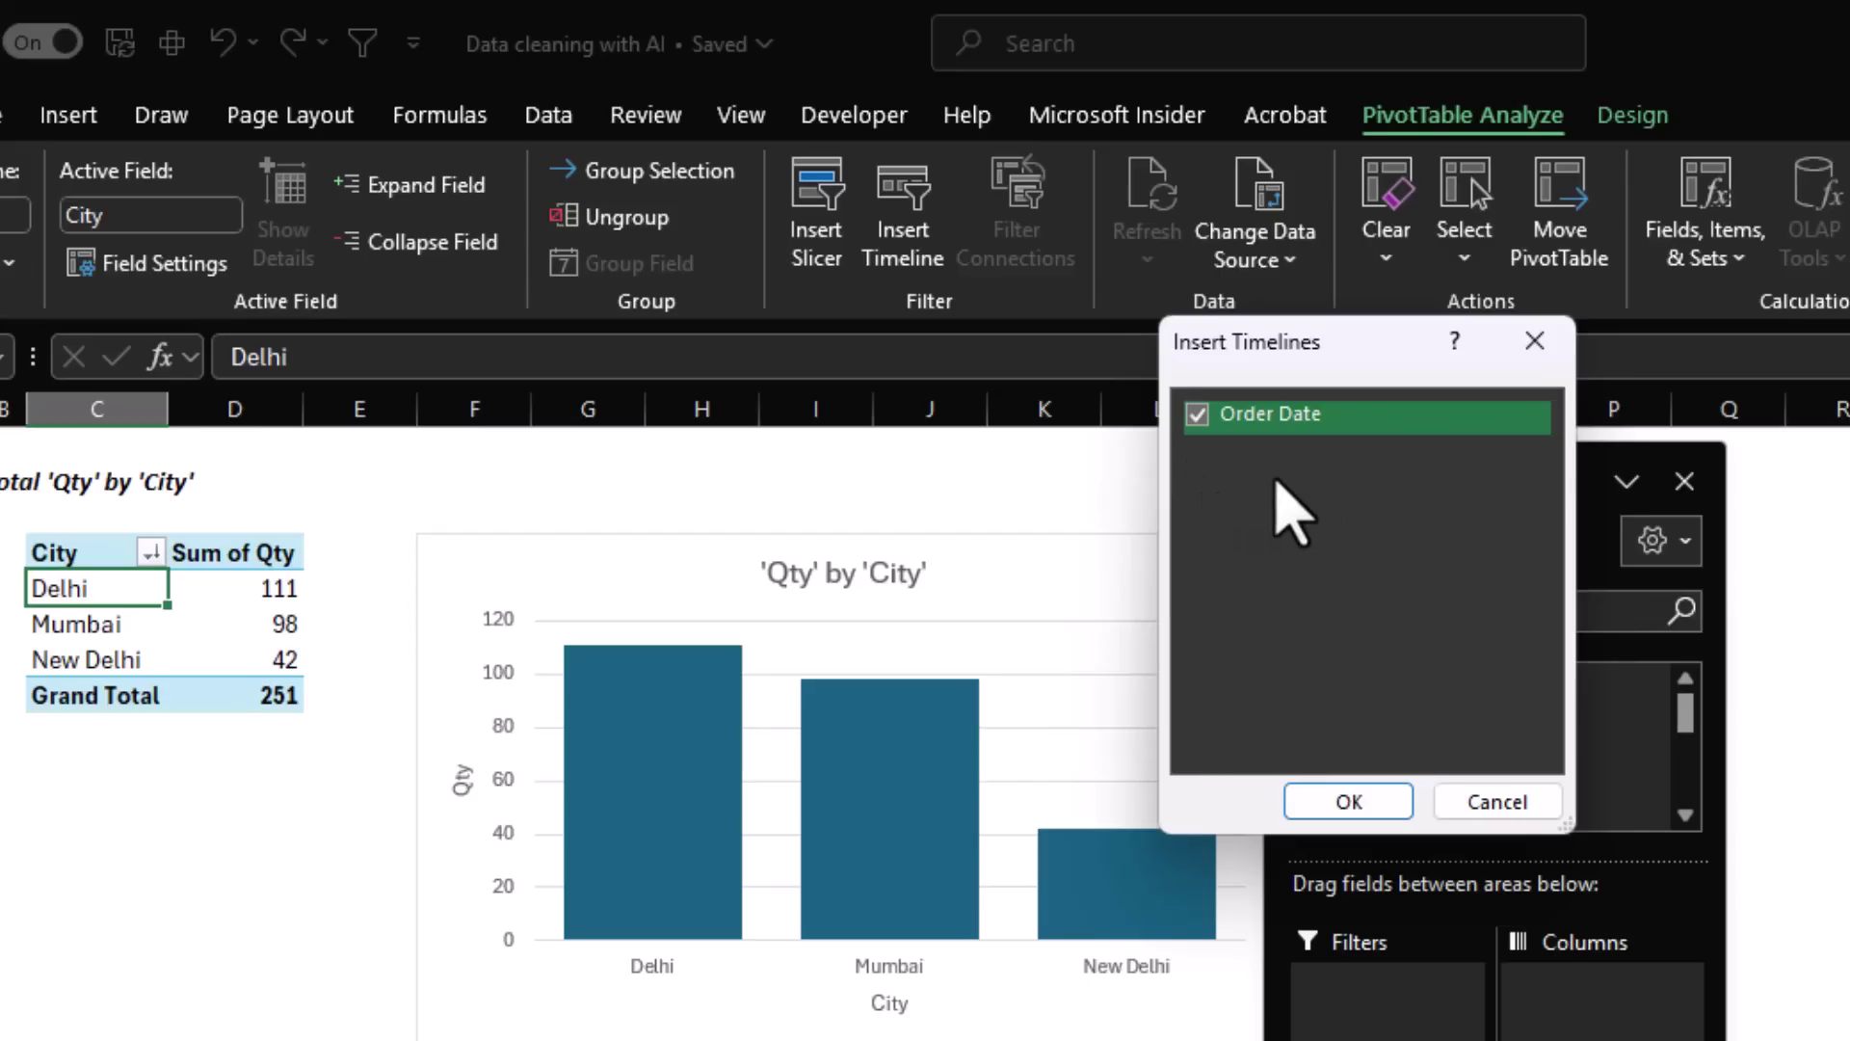
click(1349, 802)
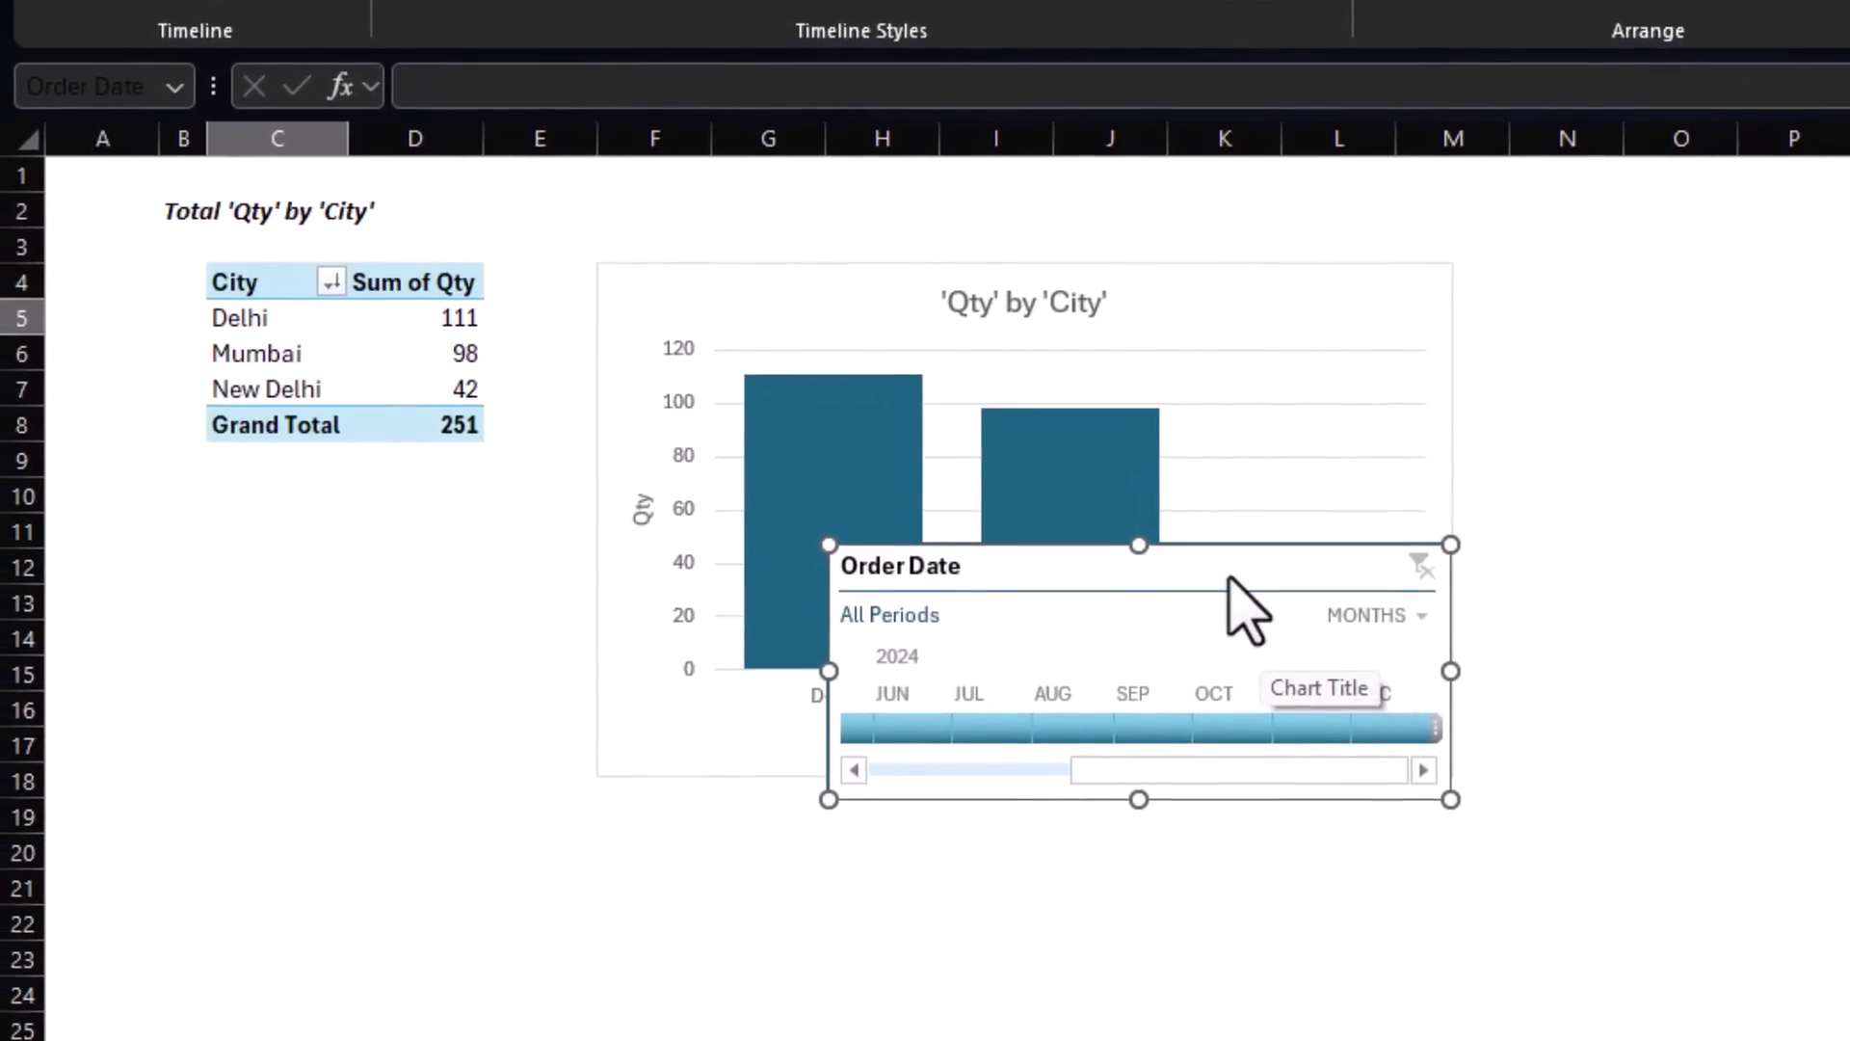
drag(1230, 578, 629, 820)
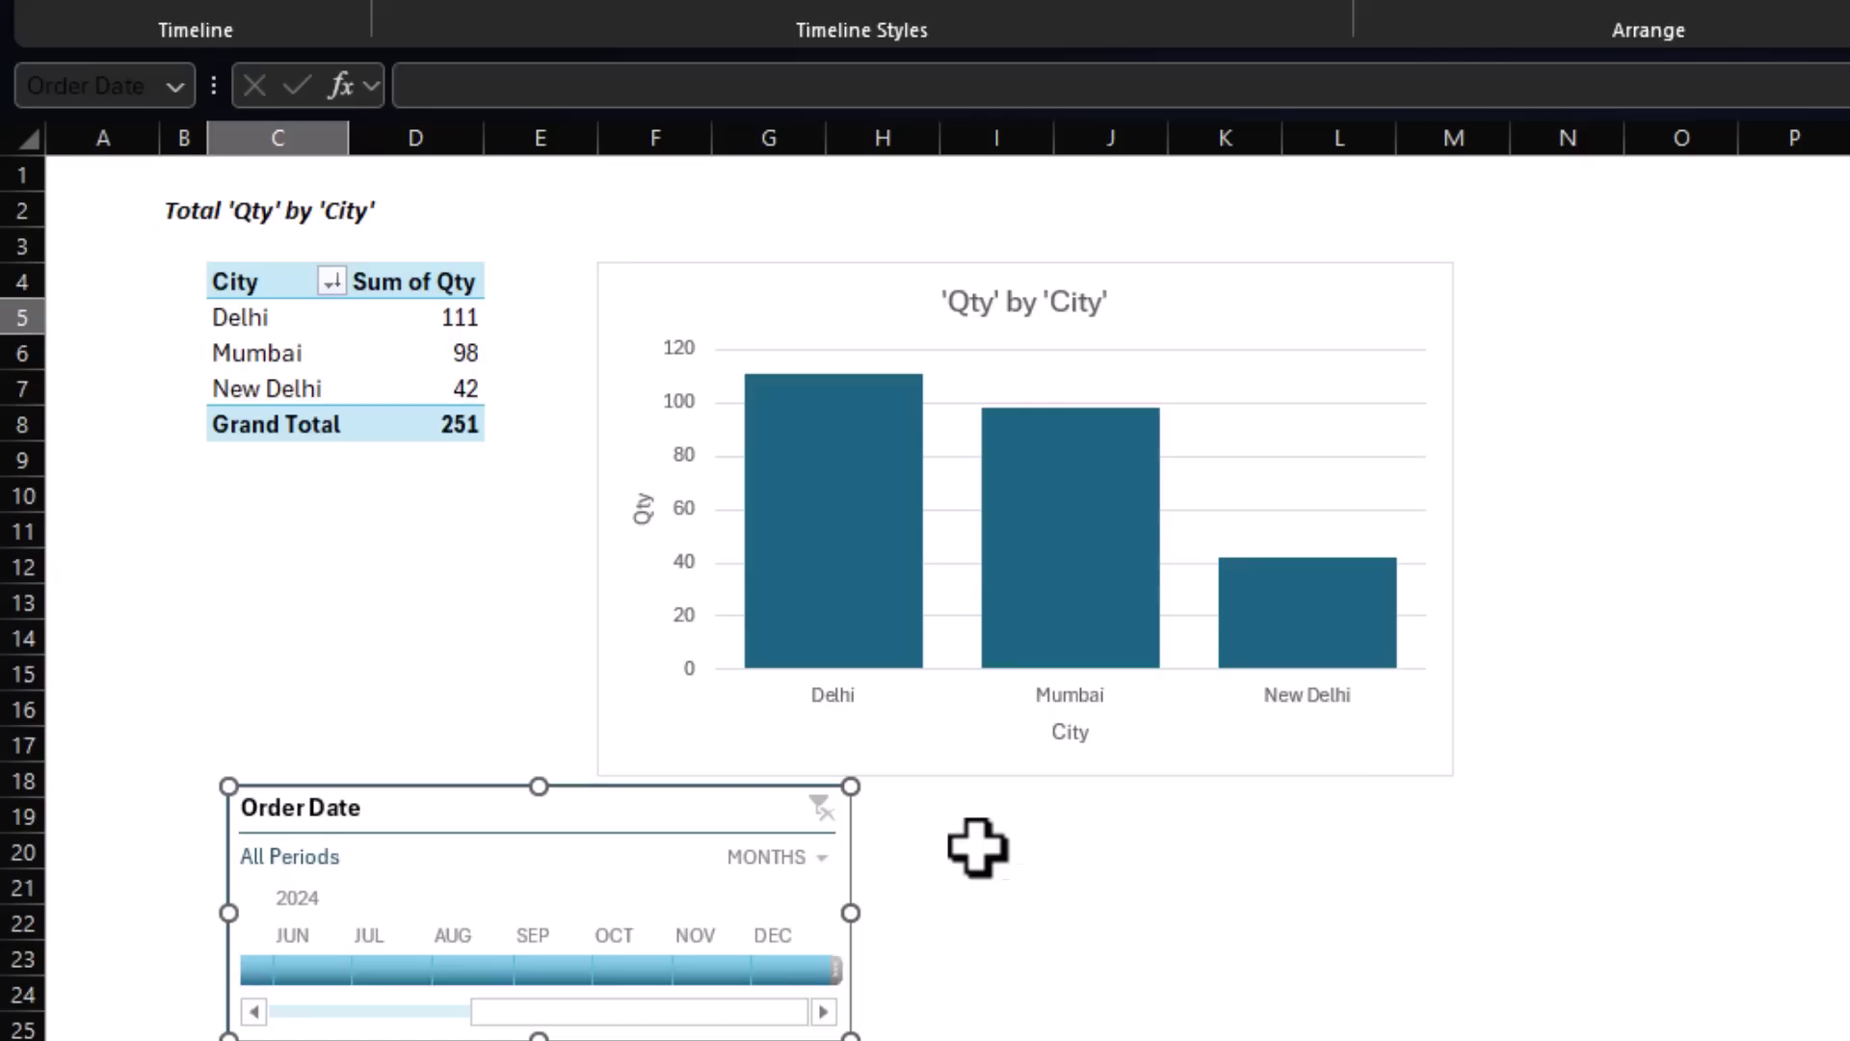